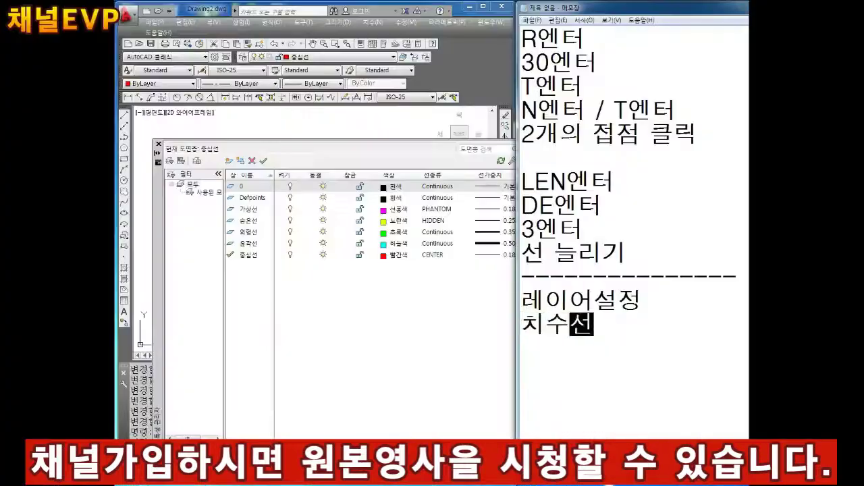
- In Notepad, change the last note to 치수기입 추가 and insert a blank line above it
{"action": "left_click", "coordinate": [544, 324]}
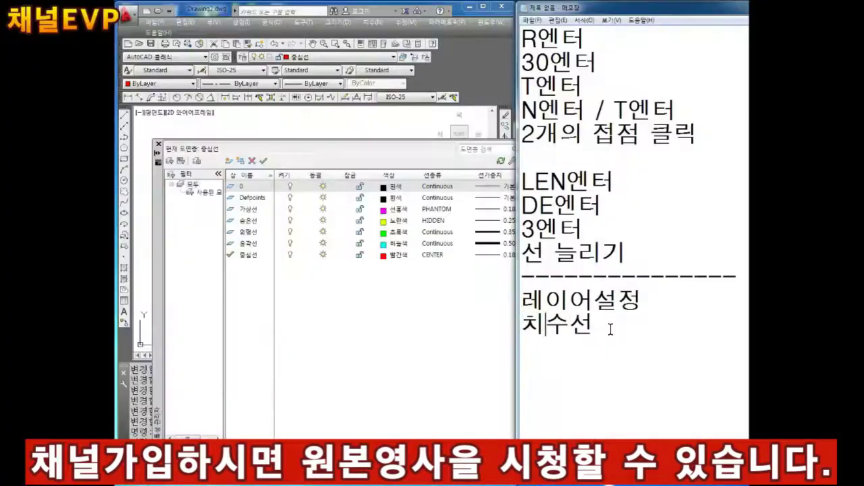
{"action": "key", "text": "BackSpace"}
{"action": "type", "text": "기입 추가"}
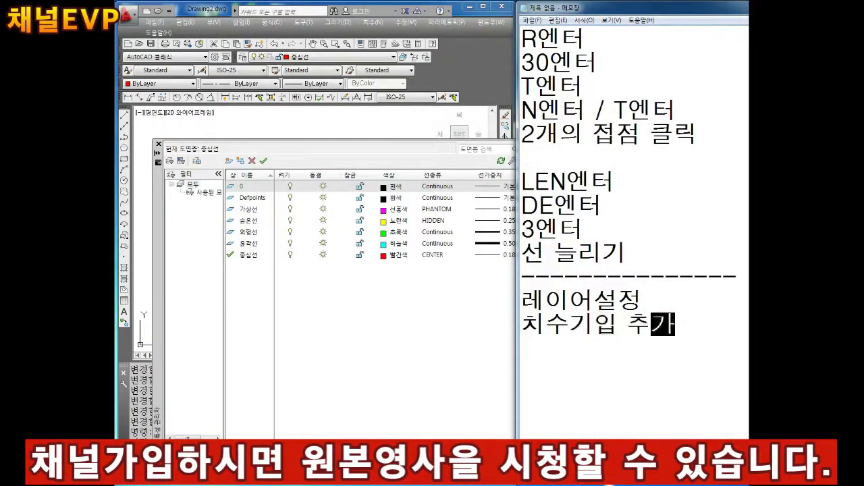
{"action": "key", "text": "Home"}
{"action": "key", "text": "Return"}
- Create a new layer named 치수기입 and close the layer manager
{"action": "left_click", "coordinate": [230, 162]}
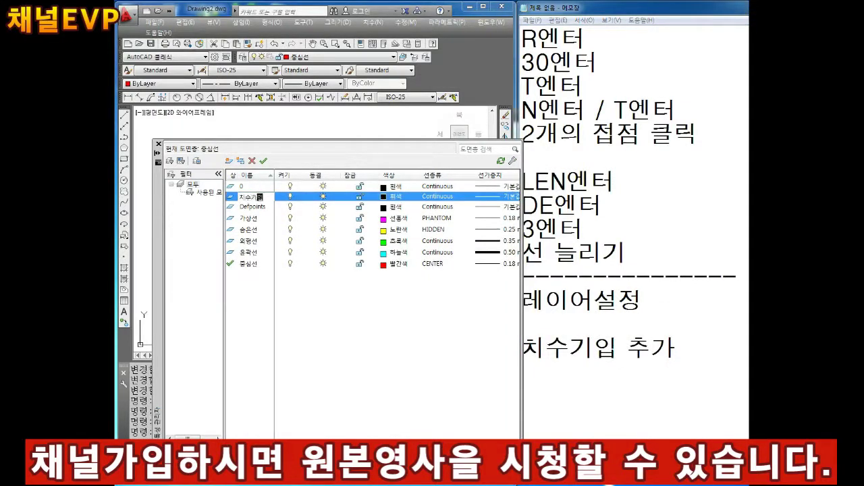
{"action": "key", "text": "Return"}
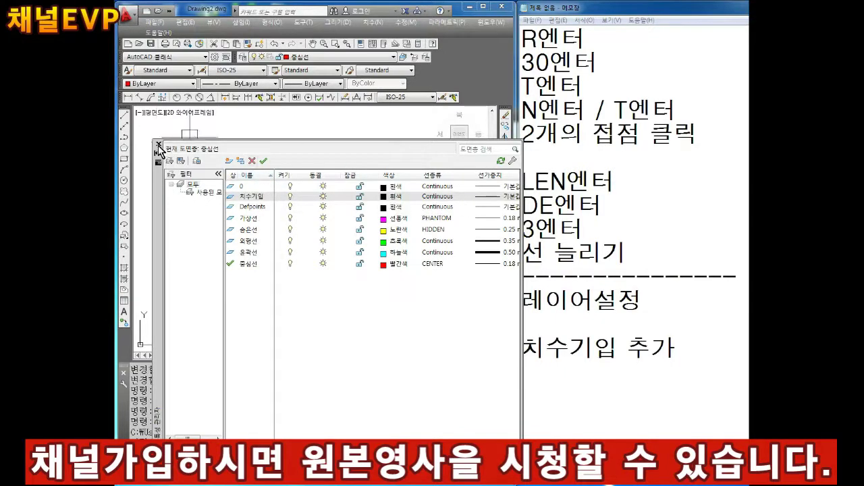
{"action": "left_click", "coordinate": [158, 147]}
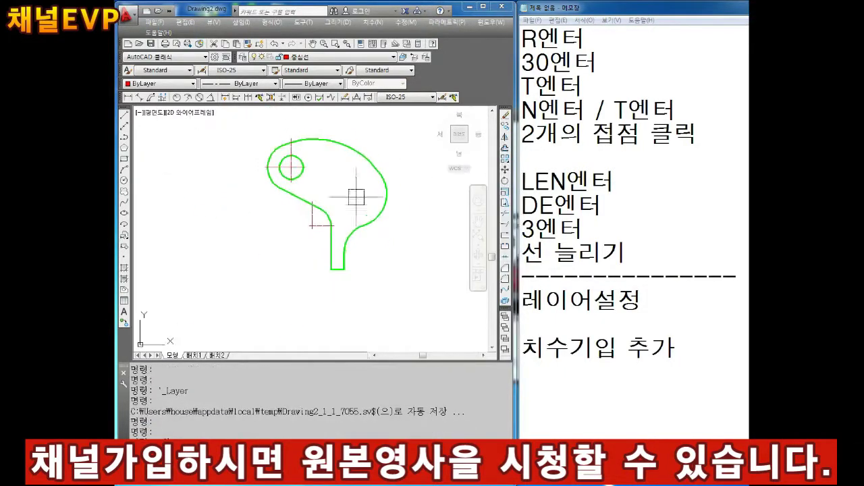
- Make 치수기입 the current layer and add a Ø25 diameter dimension to the small circle
{"action": "key", "text": "Escape"}
{"action": "key", "text": "Escape"}
{"action": "left_click", "coordinate": [324, 56]}
{"action": "left_click", "coordinate": [304, 119]}
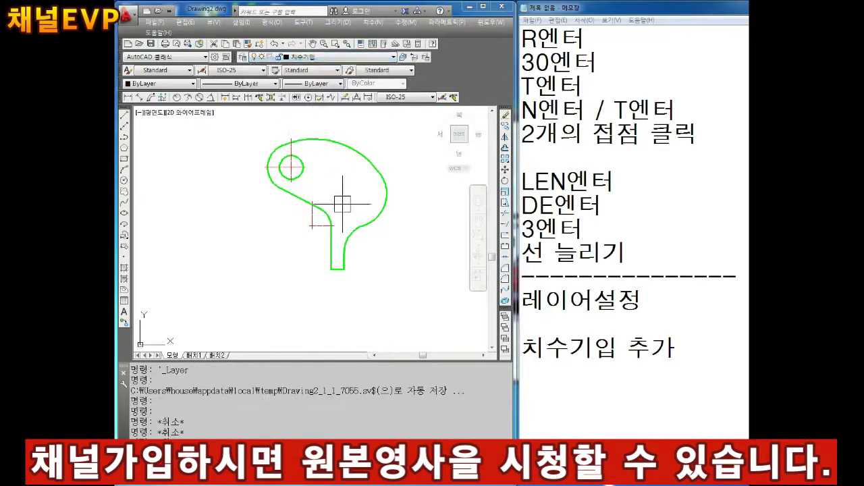
{"action": "left_click", "coordinate": [177, 97]}
{"action": "scroll", "coordinate": [262, 133], "scroll_direction": "up", "scroll_amount": 4}
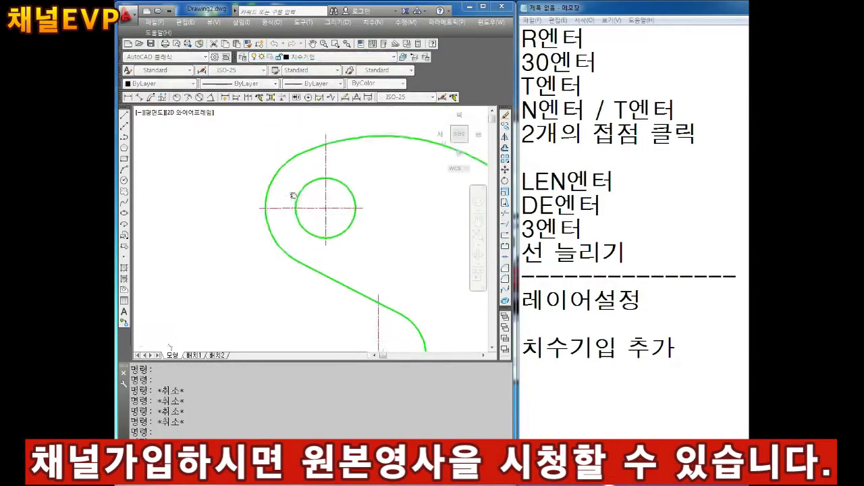
{"action": "left_click", "coordinate": [304, 200]}
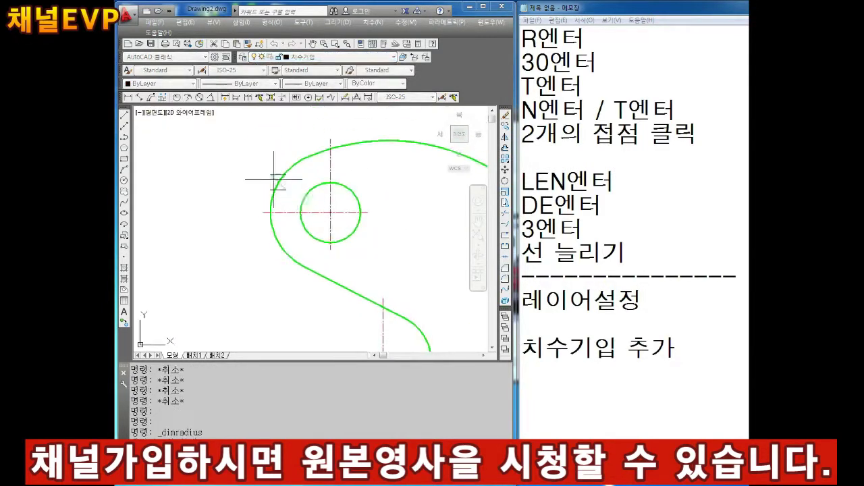
{"action": "left_click", "coordinate": [199, 97]}
{"action": "left_click", "coordinate": [352, 192]}
{"action": "left_click", "coordinate": [366, 176]}
- Add radius dimensions R25 on the outer arc and R85 on the large upper-right arc
{"action": "left_click", "coordinate": [176, 97]}
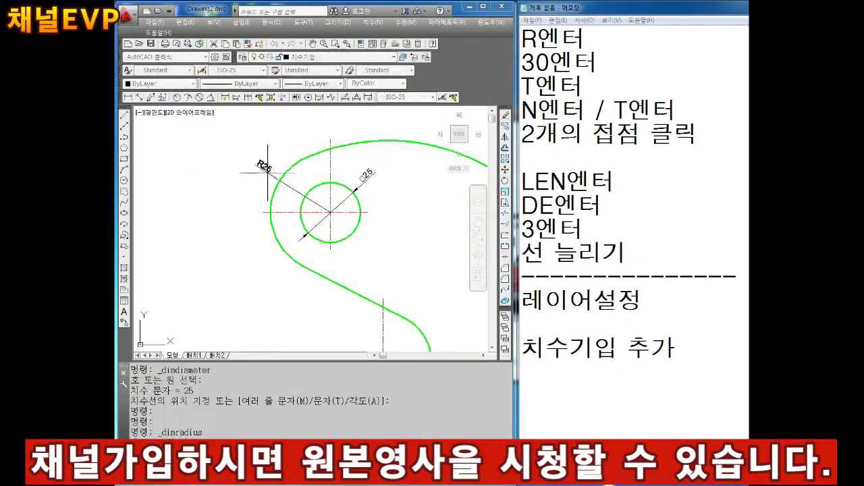
{"action": "left_click", "coordinate": [291, 160]}
{"action": "left_click", "coordinate": [265, 166]}
{"action": "middle_click_drag", "start_coordinate": [337, 203], "coordinate": [259, 228]}
{"action": "key", "text": "Return"}
{"action": "left_click", "coordinate": [362, 177]}
{"action": "left_click", "coordinate": [361, 177]}
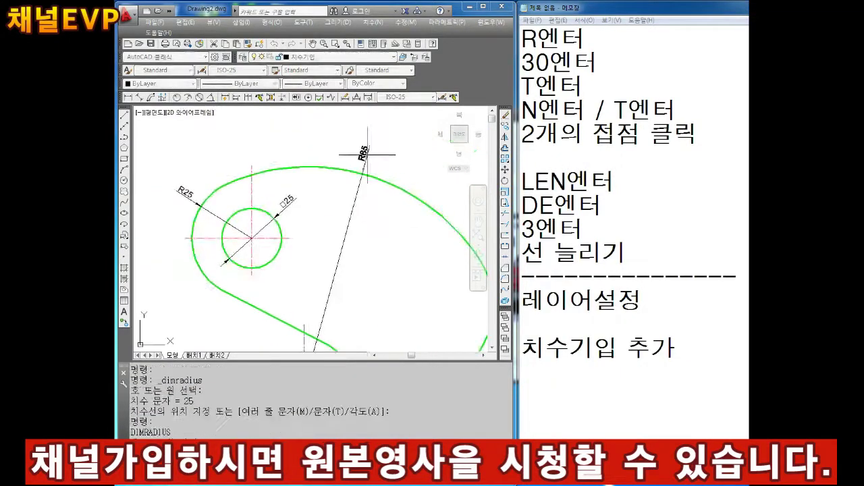
{"action": "scroll", "coordinate": [356, 203], "scroll_direction": "down", "scroll_amount": 5}
{"action": "scroll", "coordinate": [376, 199], "scroll_direction": "up", "scroll_amount": 3}
{"action": "scroll", "coordinate": [286, 169], "scroll_direction": "up", "scroll_amount": 1}
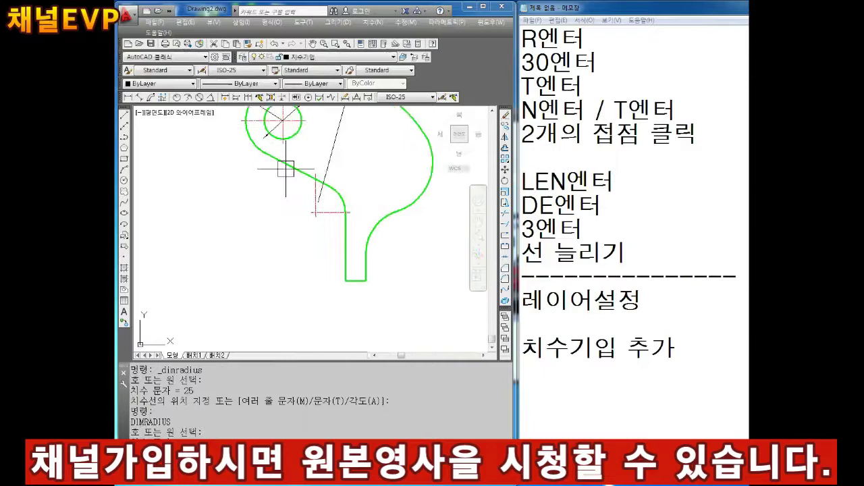
{"action": "scroll", "coordinate": [336, 201], "scroll_direction": "up", "scroll_amount": 3}
- Add radius dimensions R20 on the neck fillet, R30 on the lower fillet, R35 on the right arc
{"action": "left_click", "coordinate": [177, 97]}
{"action": "left_click", "coordinate": [324, 208]}
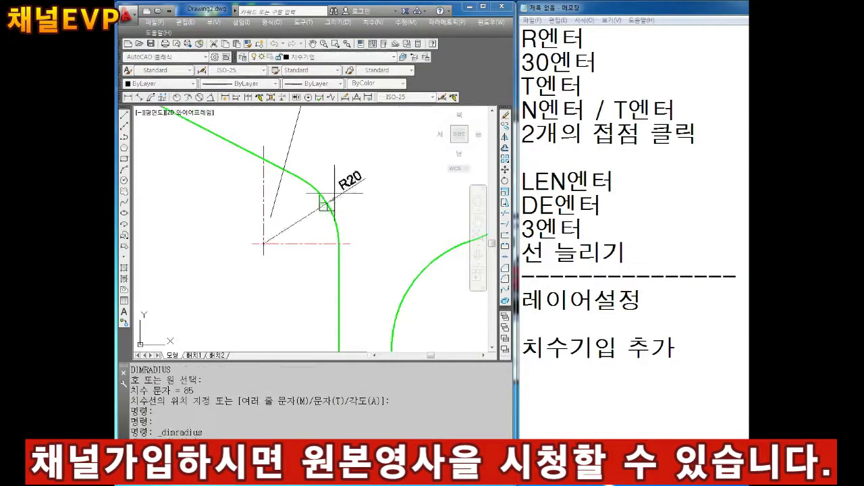
{"action": "left_click", "coordinate": [345, 184]}
{"action": "scroll", "coordinate": [344, 184], "scroll_direction": "down", "scroll_amount": 3}
{"action": "key", "text": "Return"}
{"action": "left_click", "coordinate": [336, 221]}
{"action": "left_click", "coordinate": [320, 217]}
{"action": "scroll", "coordinate": [320, 217], "scroll_direction": "down", "scroll_amount": 2}
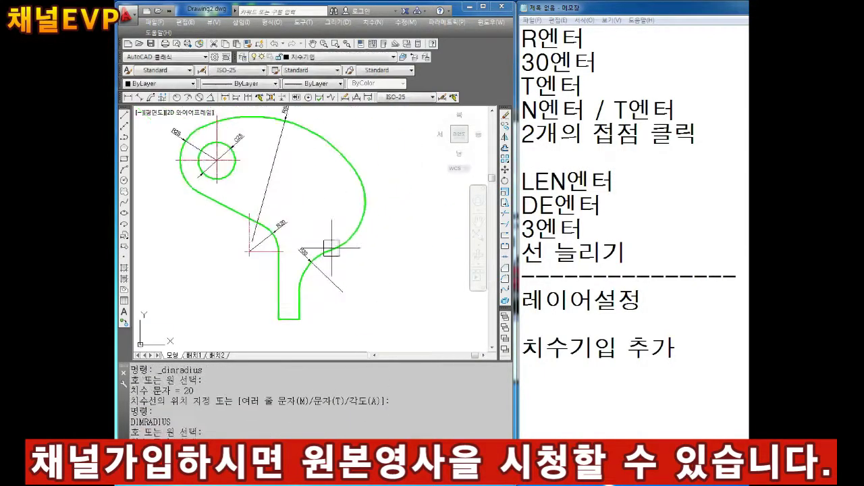
{"action": "key", "text": "Return"}
{"action": "left_click", "coordinate": [364, 198]}
{"action": "left_click", "coordinate": [336, 253]}
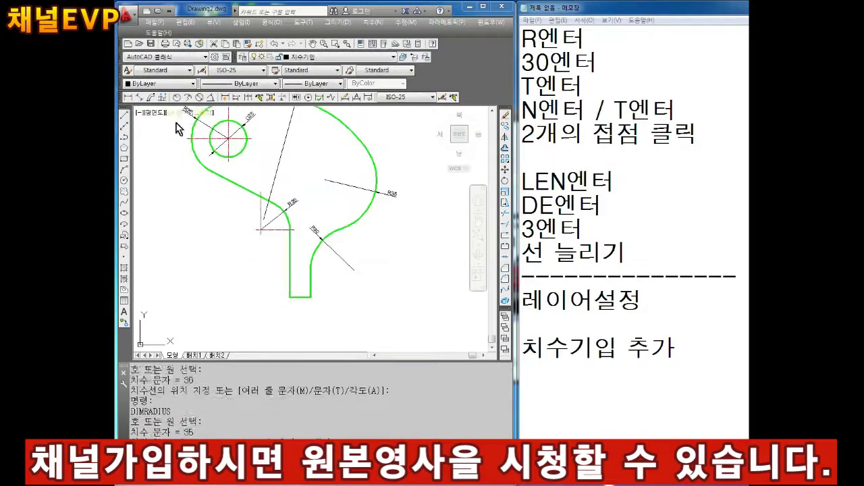
{"action": "key", "text": "Escape"}
{"action": "key", "text": "Escape"}
- Add a vertical 46 linear dimension for the neck height, left of the neck
{"action": "scroll", "coordinate": [305, 143], "scroll_direction": "up", "scroll_amount": 4}
{"action": "left_click", "coordinate": [128, 97]}
{"action": "left_click", "coordinate": [324, 137]}
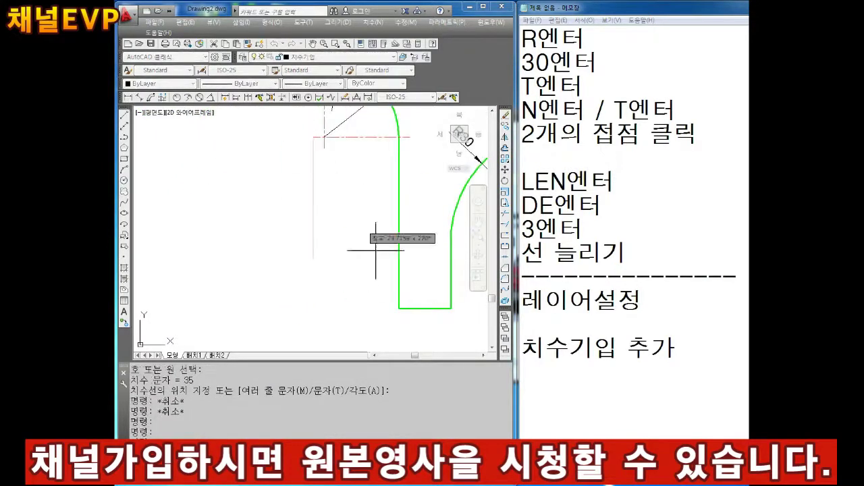
{"action": "left_click", "coordinate": [398, 309]}
{"action": "left_click", "coordinate": [261, 223]}
{"action": "middle_click_drag", "start_coordinate": [418, 319], "coordinate": [315, 253]}
- Dimension the 14 width across the bottom of the neck
{"action": "key", "text": "Return"}
{"action": "left_click", "coordinate": [293, 243]}
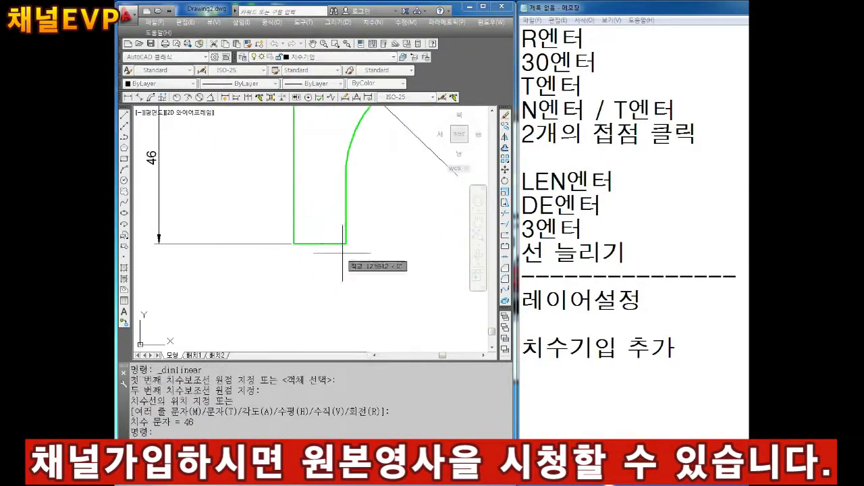
{"action": "left_click", "coordinate": [346, 243]}
{"action": "left_click", "coordinate": [324, 291]}
{"action": "scroll", "coordinate": [363, 228], "scroll_direction": "down", "scroll_amount": 2}
{"action": "scroll", "coordinate": [326, 221], "scroll_direction": "down", "scroll_amount": 2}
- Add the vertical 80 overall height dimension of the hook
{"action": "key", "text": "Return"}
{"action": "left_click", "coordinate": [363, 217]}
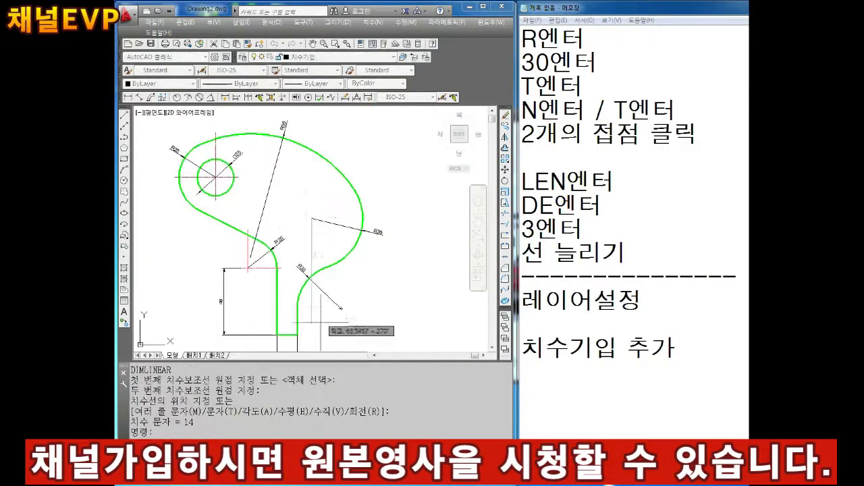
{"action": "scroll", "coordinate": [297, 324], "scroll_direction": "up", "scroll_amount": 3}
{"action": "left_click", "coordinate": [169, 341]}
{"action": "scroll", "coordinate": [270, 270], "scroll_direction": "down", "scroll_amount": 3}
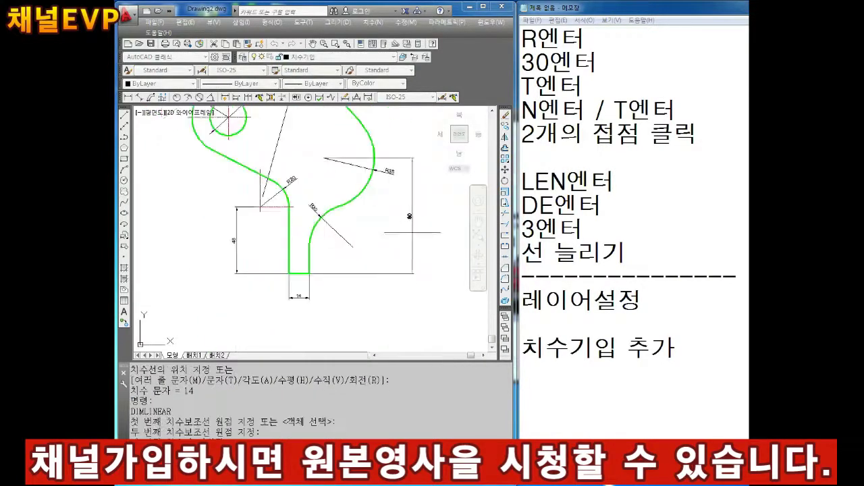
{"action": "left_click", "coordinate": [412, 232]}
{"action": "scroll", "coordinate": [421, 227], "scroll_direction": "up", "scroll_amount": 3}
{"action": "scroll", "coordinate": [421, 228], "scroll_direction": "down", "scroll_amount": 3}
{"action": "scroll", "coordinate": [351, 202], "scroll_direction": "down", "scroll_amount": 1}
{"action": "scroll", "coordinate": [332, 209], "scroll_direction": "up", "scroll_amount": 4}
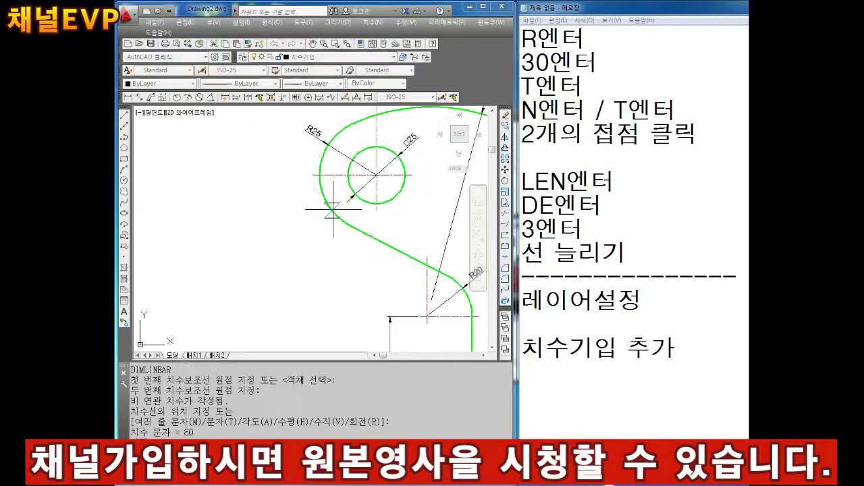
- Add another linear dimension along the side of the hook outline
{"action": "key", "text": "Return"}
{"action": "scroll", "coordinate": [294, 245], "scroll_direction": "up", "scroll_amount": 2}
{"action": "key", "text": "Escape"}
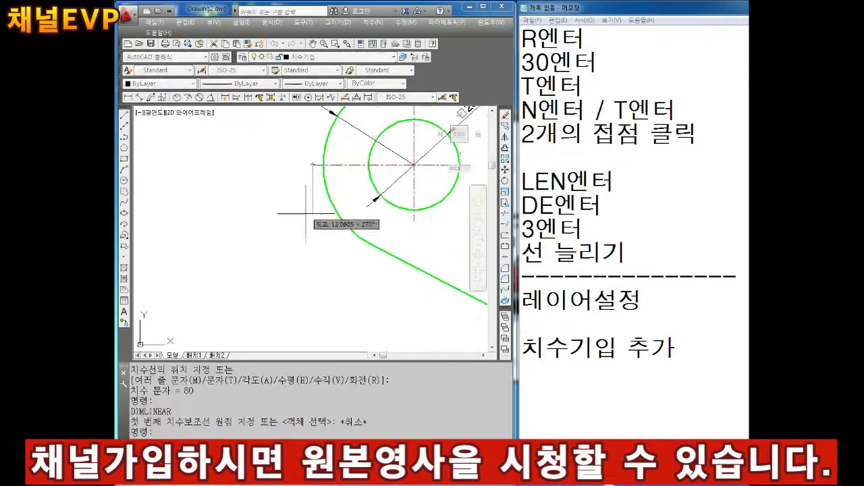
{"action": "scroll", "coordinate": [324, 230], "scroll_direction": "down", "scroll_amount": 2}
{"action": "scroll", "coordinate": [378, 226], "scroll_direction": "up", "scroll_amount": 2}
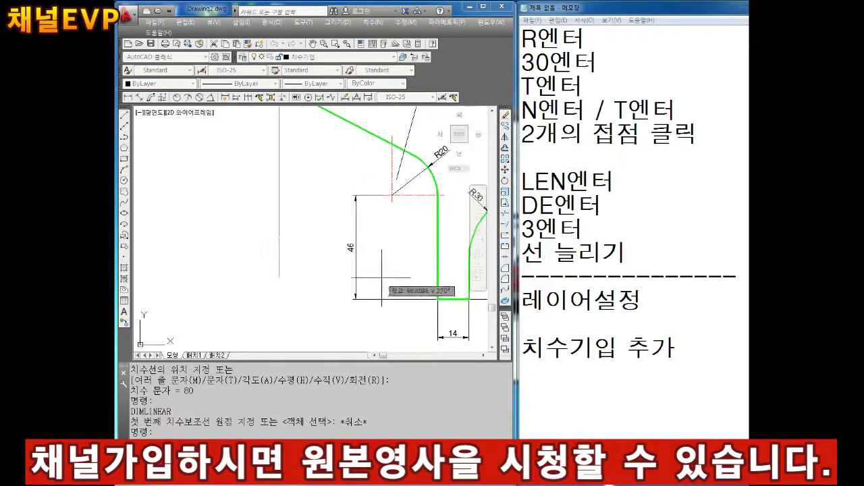
{"action": "scroll", "coordinate": [375, 270], "scroll_direction": "down", "scroll_amount": 2}
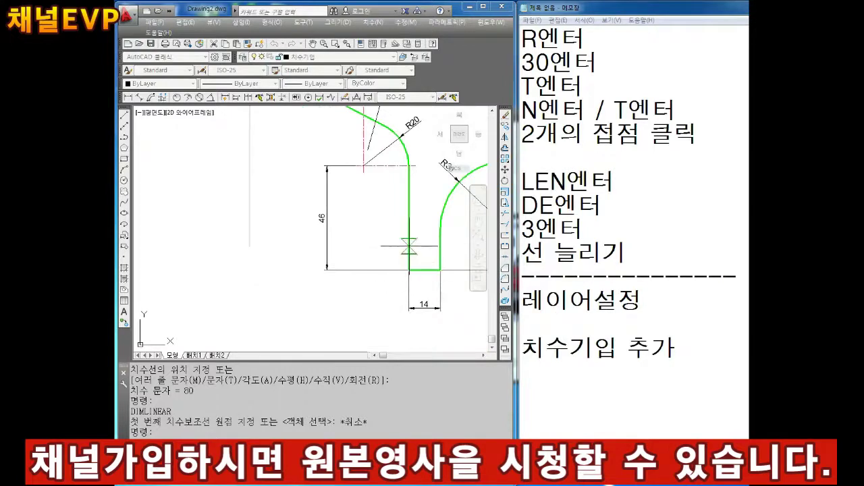
{"action": "scroll", "coordinate": [402, 268], "scroll_direction": "up", "scroll_amount": 3}
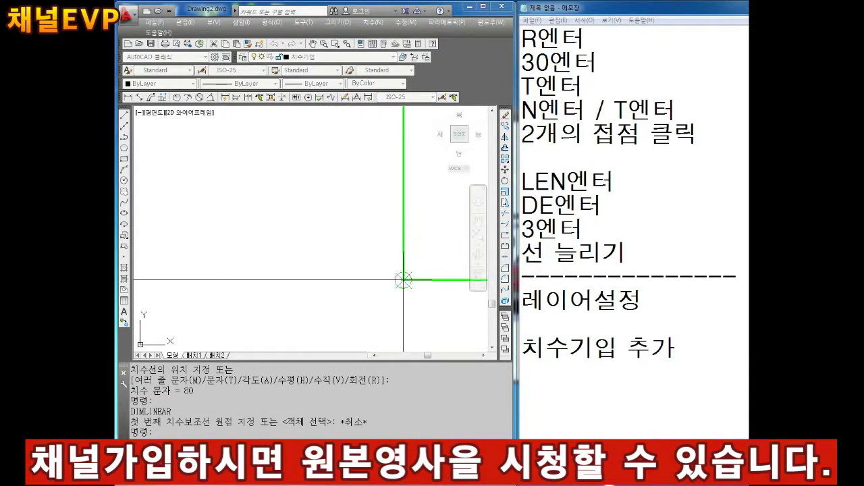
{"action": "key", "text": "Return"}
{"action": "scroll", "coordinate": [403, 277], "scroll_direction": "down", "scroll_amount": 3}
{"action": "middle_click_drag", "start_coordinate": [241, 276], "coordinate": [351, 257]}
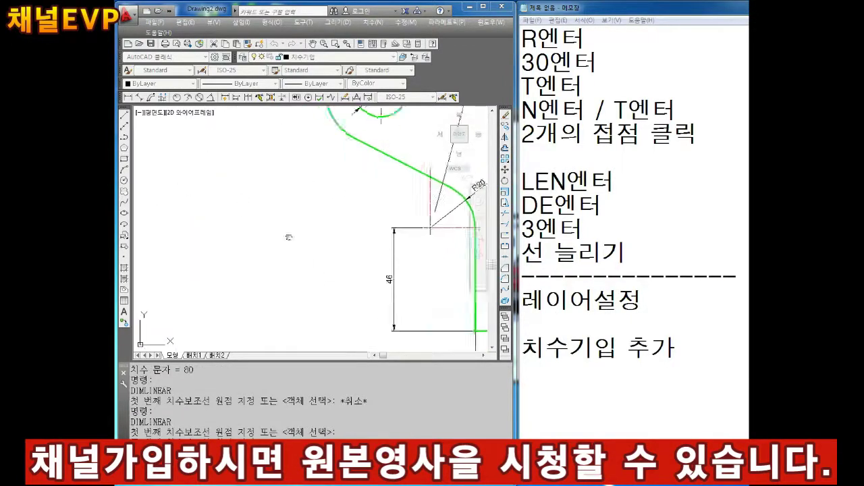
{"action": "scroll", "coordinate": [378, 233], "scroll_direction": "down", "scroll_amount": 3}
{"action": "left_click", "coordinate": [294, 212]}
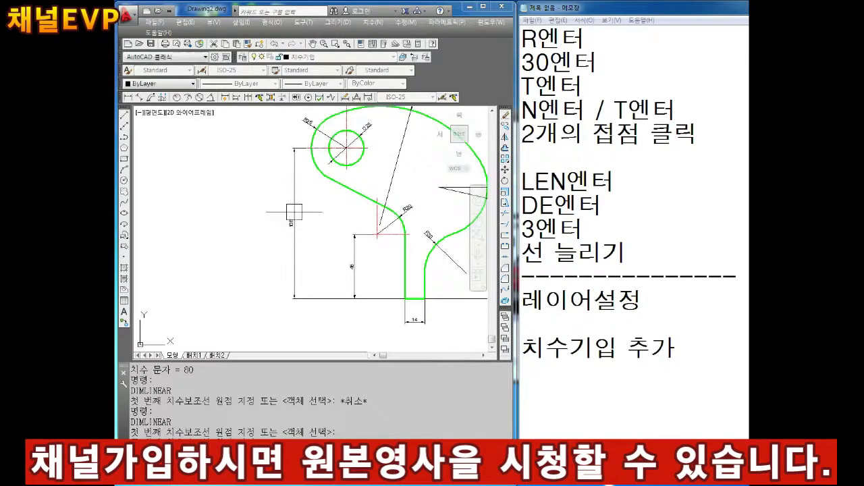
{"action": "left_click", "coordinate": [376, 236]}
{"action": "scroll", "coordinate": [376, 241], "scroll_direction": "down", "scroll_amount": 3}
{"action": "scroll", "coordinate": [300, 253], "scroll_direction": "up", "scroll_amount": 2}
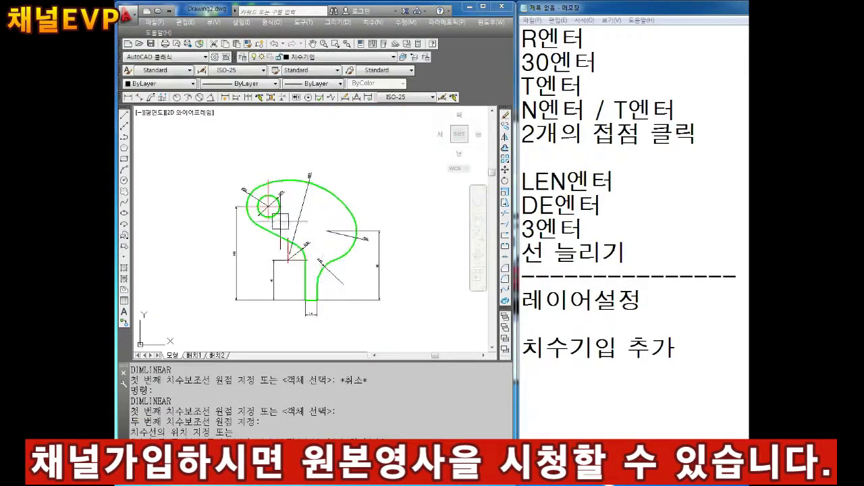
{"action": "scroll", "coordinate": [282, 223], "scroll_direction": "up", "scroll_amount": 2}
{"action": "scroll", "coordinate": [290, 225], "scroll_direction": "down", "scroll_amount": 2}
{"action": "scroll", "coordinate": [301, 227], "scroll_direction": "up", "scroll_amount": 1}
{"action": "scroll", "coordinate": [314, 230], "scroll_direction": "down", "scroll_amount": 1}
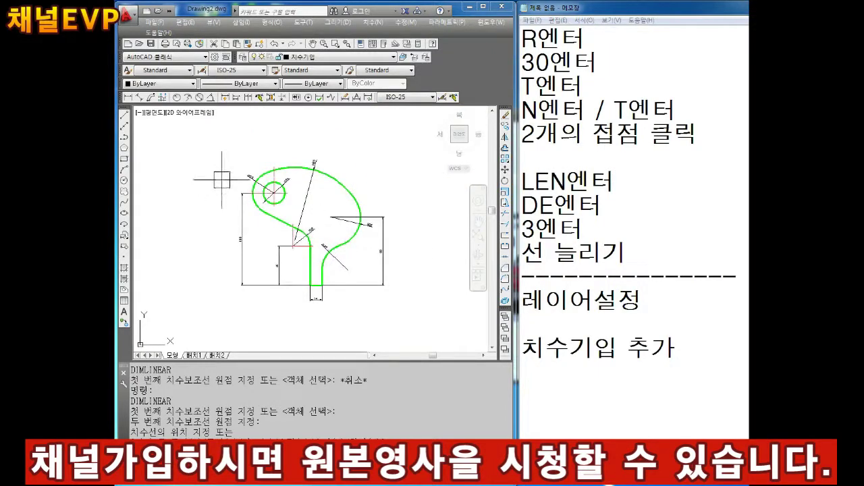
- Save the drawing as 2020-05-04-2 in the 기계설계제작 folder
{"action": "key", "text": "ctrl+s"}
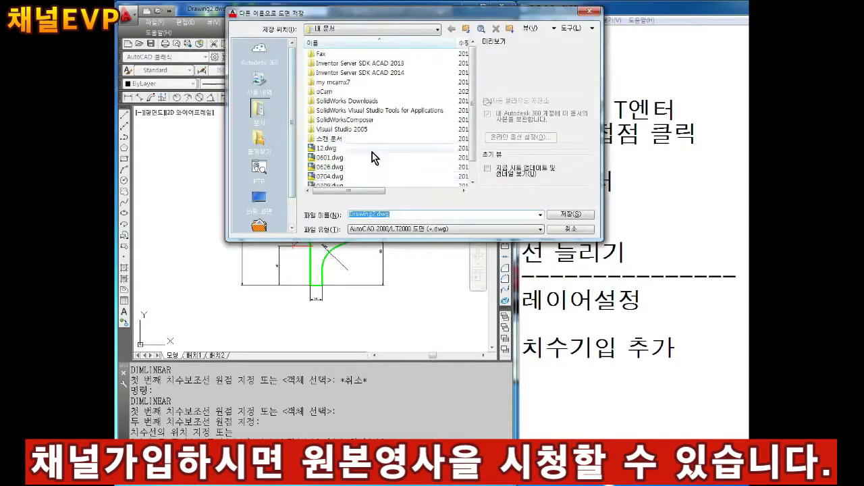
{"action": "left_click", "coordinate": [372, 29]}
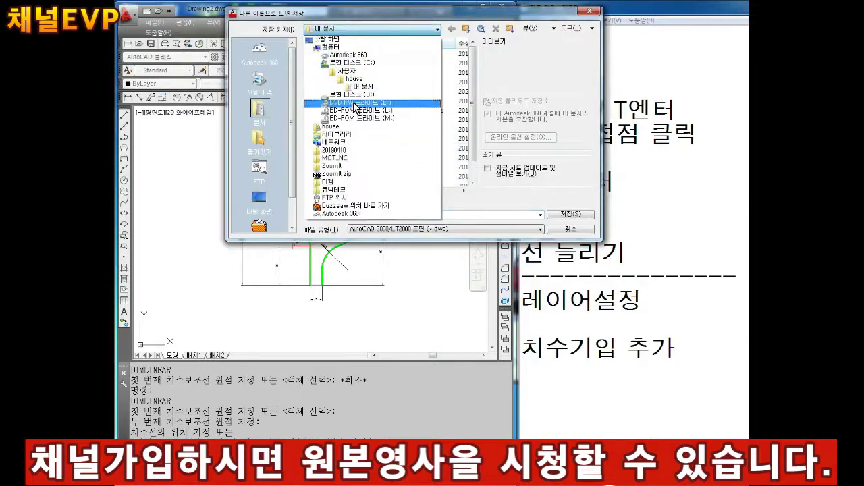
{"action": "left_click", "coordinate": [351, 106]}
{"action": "double_click", "coordinate": [334, 71]}
{"action": "left_click", "coordinate": [348, 92]}
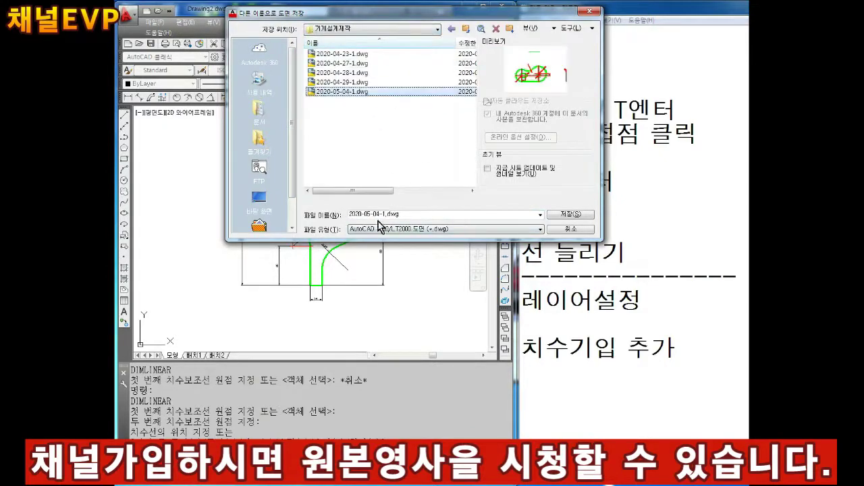
{"action": "key", "text": "Return"}
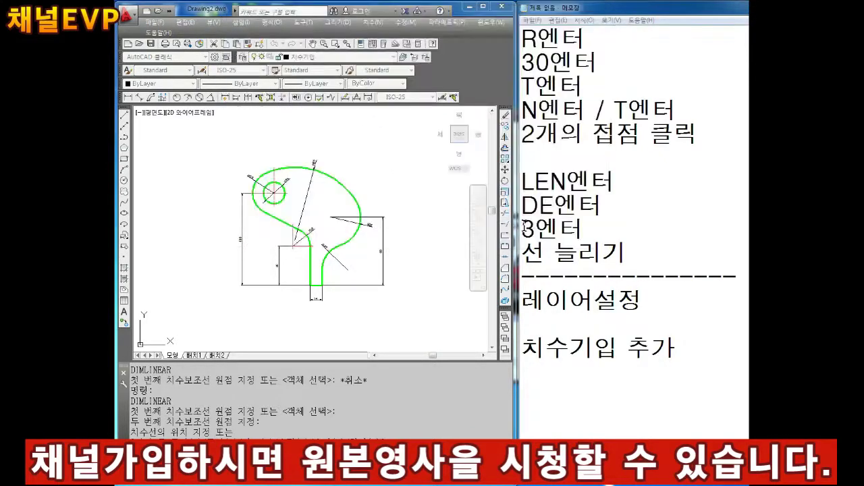
- Start a new drawing from the default template with the green outline layer current; add blank lines in Notepad
{"action": "scroll", "coordinate": [427, 338], "scroll_direction": "up", "scroll_amount": 2}
{"action": "scroll", "coordinate": [427, 337], "scroll_direction": "up", "scroll_amount": 1}
{"action": "left_click", "coordinate": [127, 12]}
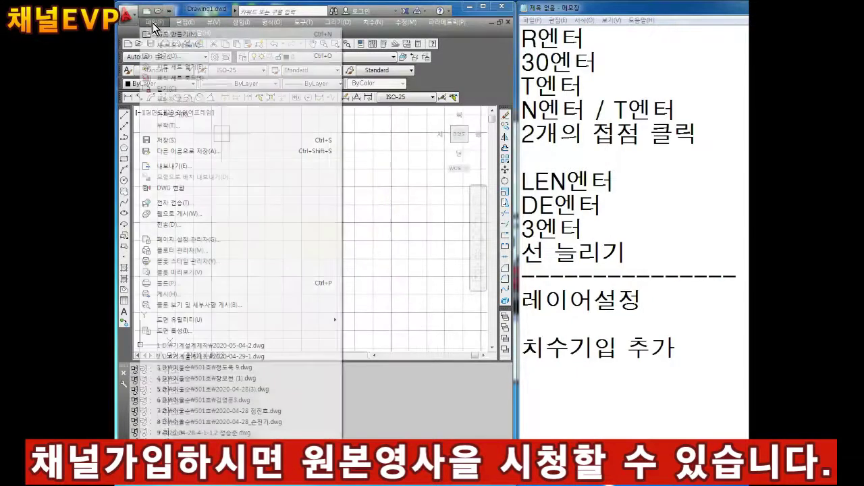
{"action": "left_click", "coordinate": [183, 131]}
{"action": "double_click", "coordinate": [288, 239]}
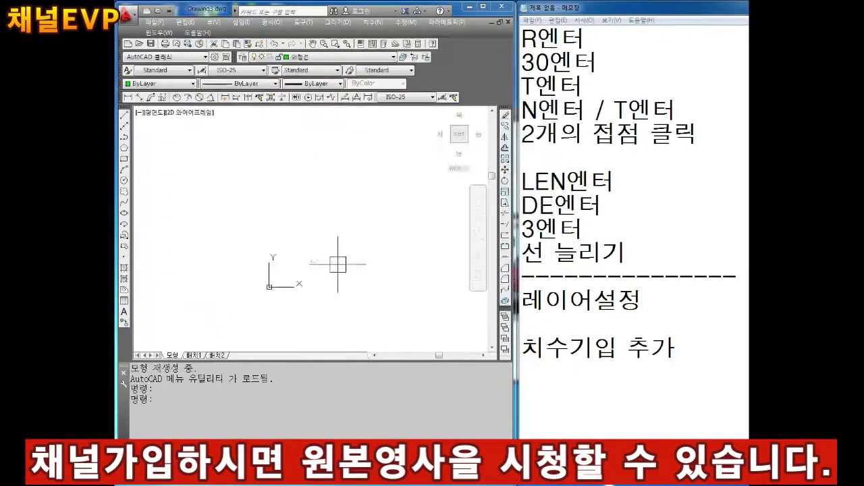
{"action": "left_click", "coordinate": [317, 56]}
{"action": "left_click", "coordinate": [302, 100]}
{"action": "key", "text": "Escape"}
{"action": "scroll", "coordinate": [301, 219], "scroll_direction": "up", "scroll_amount": 1}
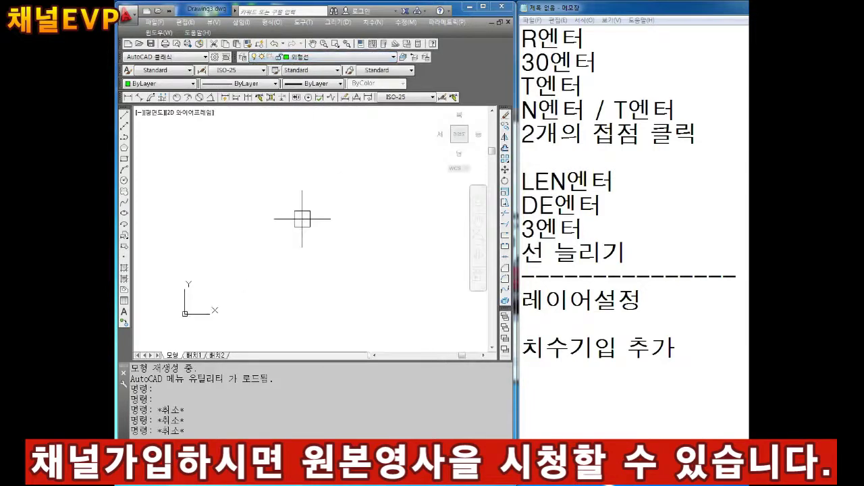
{"action": "left_click", "coordinate": [573, 388]}
{"action": "key", "text": "Return"}
{"action": "key", "text": "Return"}
{"action": "key", "text": "Return"}
- In Notepad, note the circle steps: C Enter, click an arbitrary centre point, 24 Enter
{"action": "key", "text": "Return"}
{"action": "key", "text": "Return"}
{"action": "key", "text": "Return"}
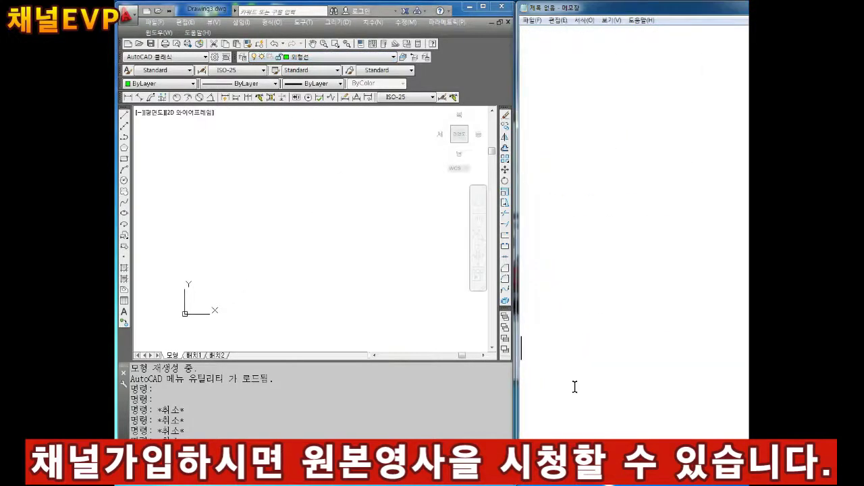
{"action": "type", "text": "C엔터"}
{"action": "key", "text": "Return"}
{"action": "type", "text": "중ㅅ"}
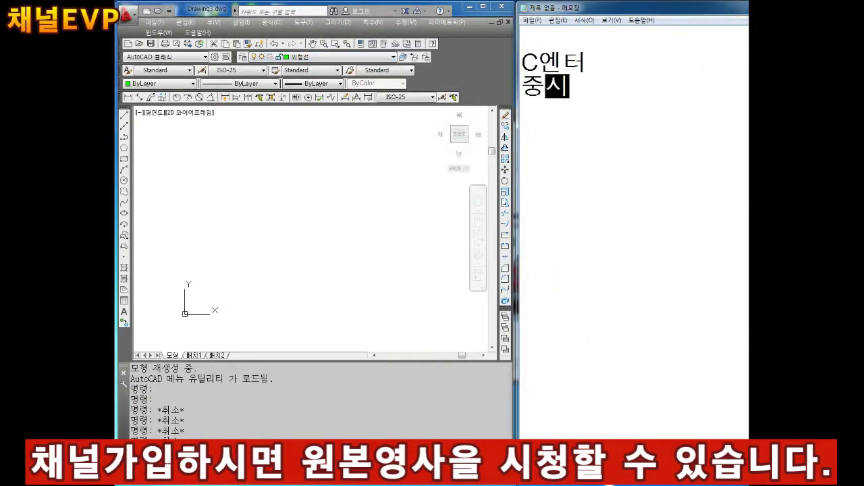
{"action": "type", "text": "심점 클릭"}
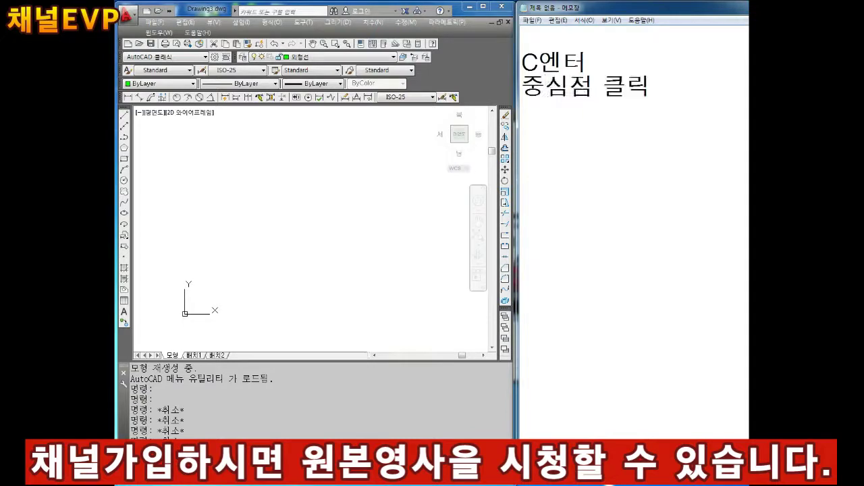
{"action": "type", "text": "엔터"}
{"action": "key", "text": "Return"}
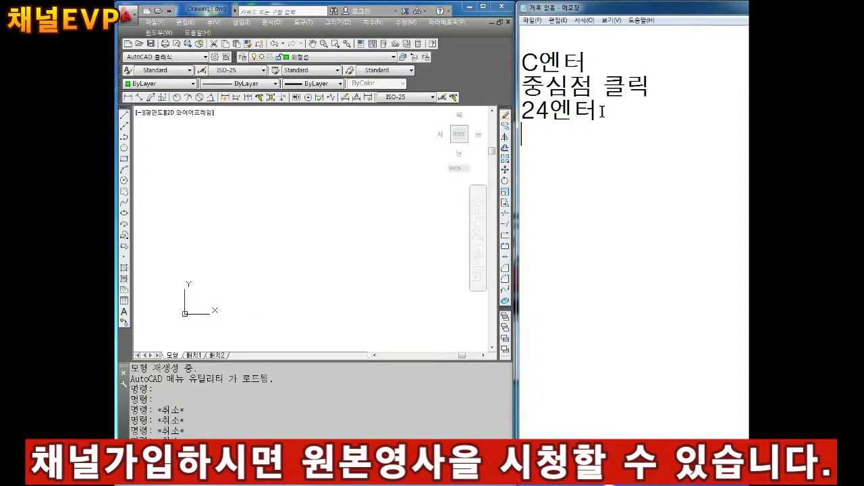
{"action": "left_click_drag", "start_coordinate": [568, 90], "coordinate": [522, 86]}
{"action": "type", "text": "임의"}
- Draw a circle of radius 24 at an arbitrary centre point
{"action": "left_click", "coordinate": [260, 198]}
{"action": "key", "text": "F1"}
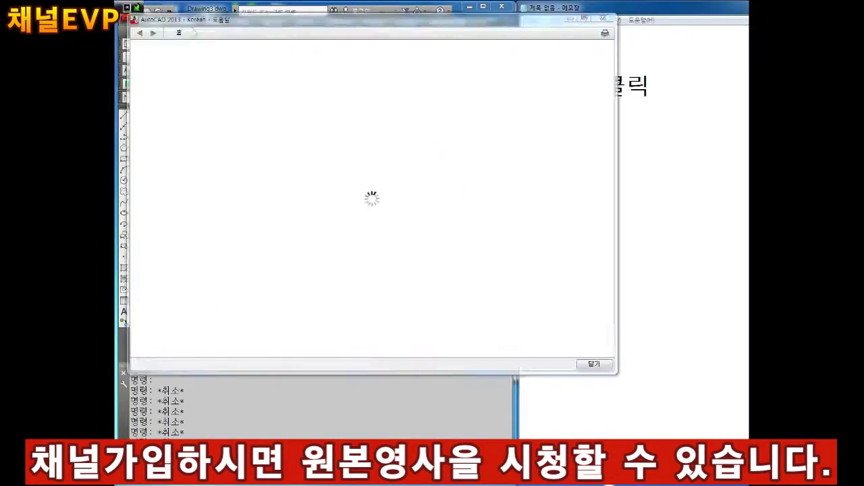
{"action": "left_click", "coordinate": [609, 18]}
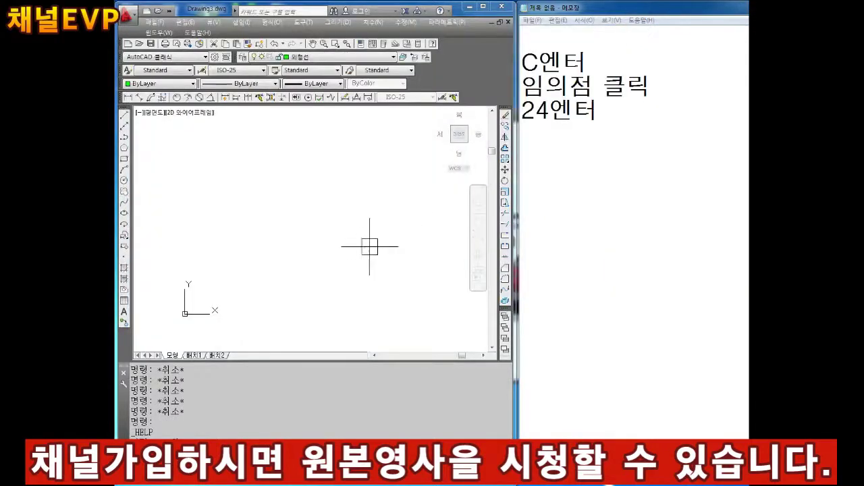
{"action": "key", "text": "Escape"}
{"action": "key", "text": "Escape"}
{"action": "type", "text": "c"}
{"action": "key", "text": "Return"}
{"action": "left_click", "coordinate": [309, 236]}
{"action": "type", "text": "24"}
{"action": "key", "text": "Return"}
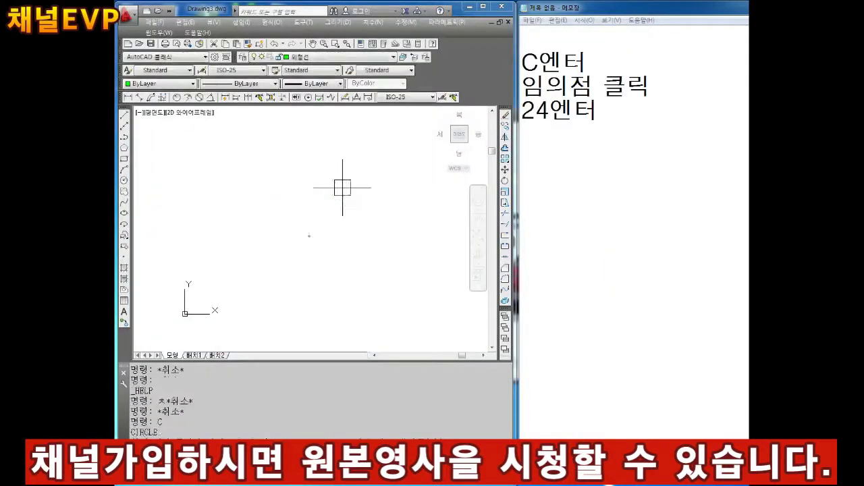
- Zoom to all and extents, then regenerate so the circle displays smoothly
{"action": "scroll", "coordinate": [310, 249], "scroll_direction": "up", "scroll_amount": 1}
{"action": "key", "text": "Escape"}
{"action": "type", "text": "z"}
{"action": "key", "text": "Return"}
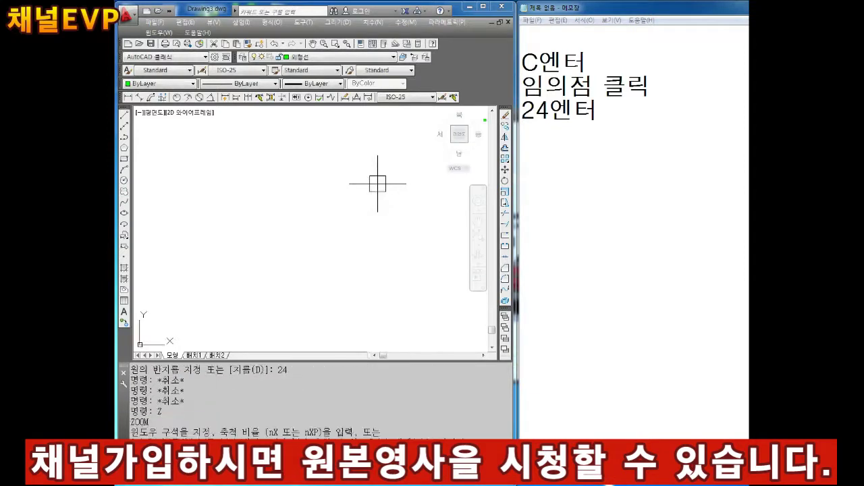
{"action": "type", "text": "a"}
{"action": "key", "text": "Return"}
{"action": "type", "text": "z"}
{"action": "key", "text": "Return"}
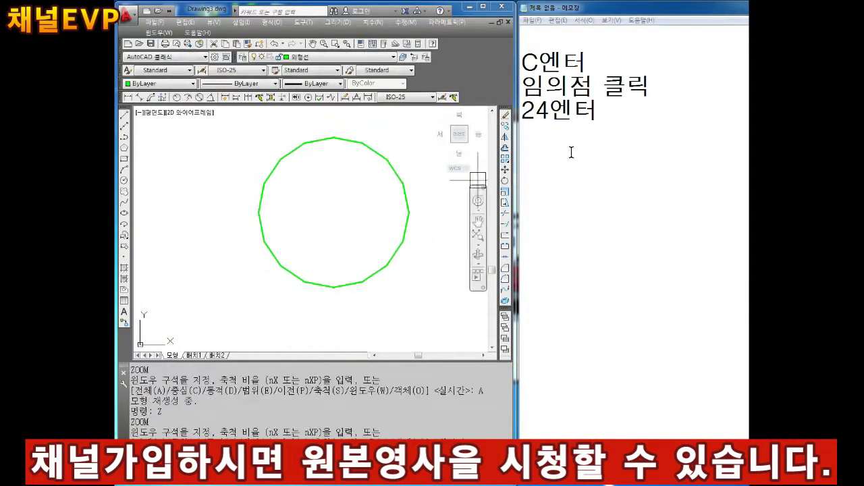
{"action": "type", "text": "e"}
{"action": "key", "text": "Return"}
{"action": "key", "text": "Escape"}
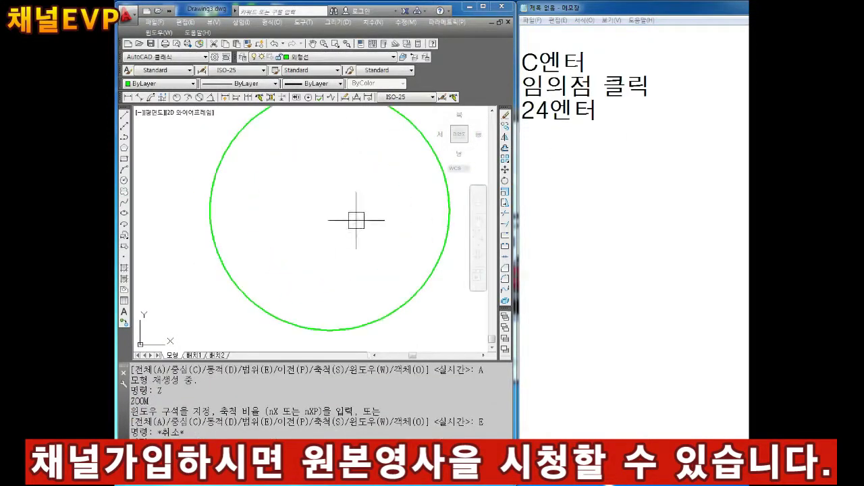
{"action": "scroll", "coordinate": [362, 214], "scroll_direction": "down", "scroll_amount": 2}
{"action": "type", "text": "re"}
{"action": "key", "text": "Return"}
{"action": "key", "text": "Escape"}
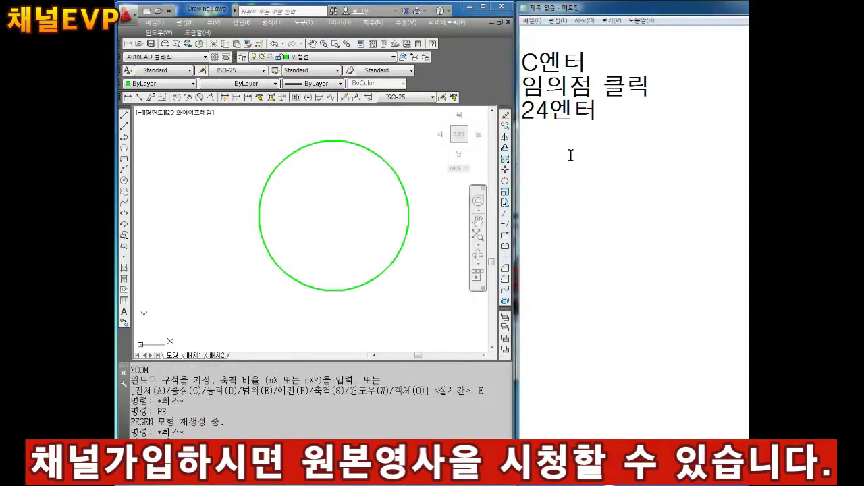
- Add note lines in Notepad, then offset the circle by 9 to make a concentric copy
{"action": "type", "text": "O엔터"}
{"action": "key", "text": "Return"}
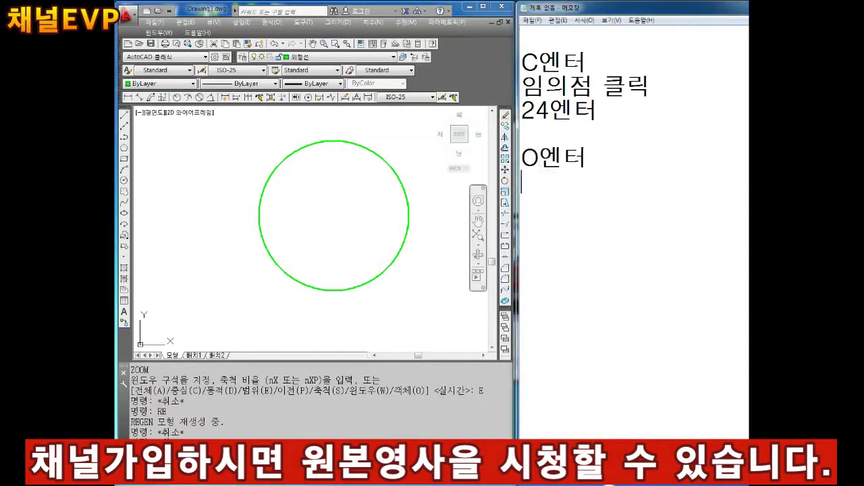
{"action": "type", "text": "엔터"}
{"action": "left_click", "coordinate": [358, 213]}
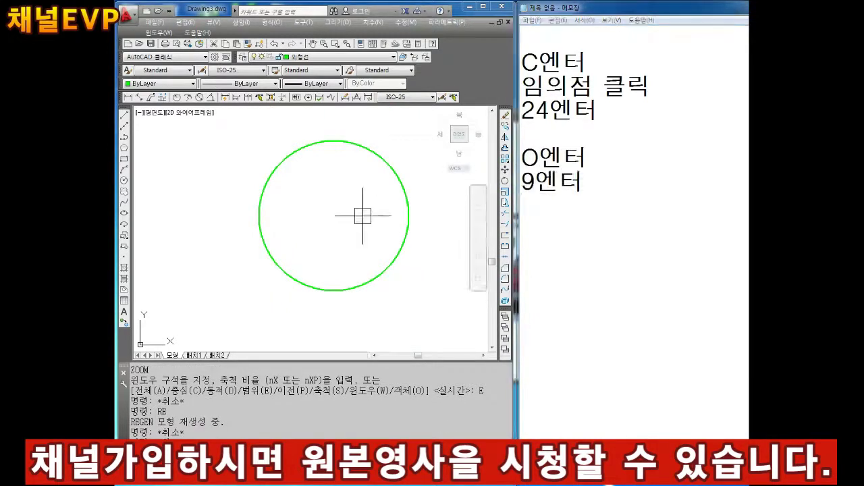
{"action": "key", "text": "Escape"}
{"action": "key", "text": "Escape"}
{"action": "key", "text": "Escape"}
{"action": "key", "text": "o"}
{"action": "key", "text": "Return"}
{"action": "key", "text": "9"}
{"action": "key", "text": "Return"}
{"action": "left_click", "coordinate": [342, 292]}
{"action": "left_click", "coordinate": [270, 316]}
- Record 'L엔터' and '중심점 클릭' as line steps in the Notepad notes
{"action": "scroll", "coordinate": [316, 249], "scroll_direction": "down", "scroll_amount": 2}
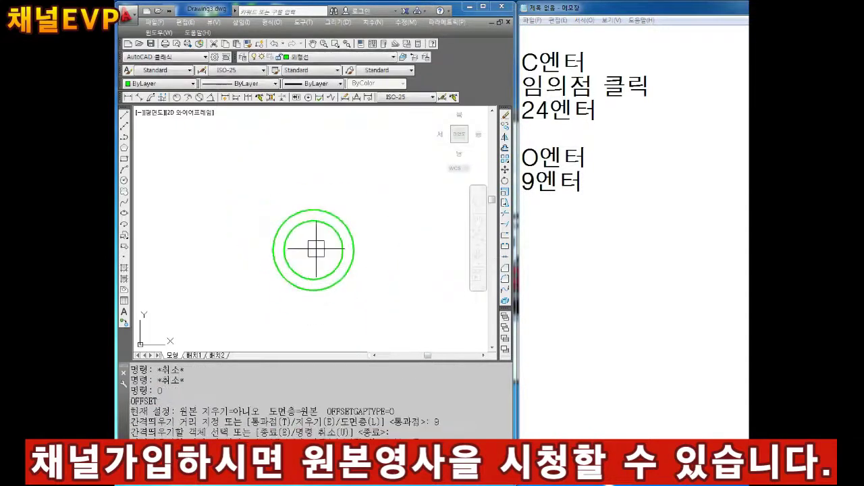
{"action": "scroll", "coordinate": [320, 270], "scroll_direction": "up", "scroll_amount": 2}
{"action": "key", "text": "Escape"}
{"action": "left_click", "coordinate": [549, 234]}
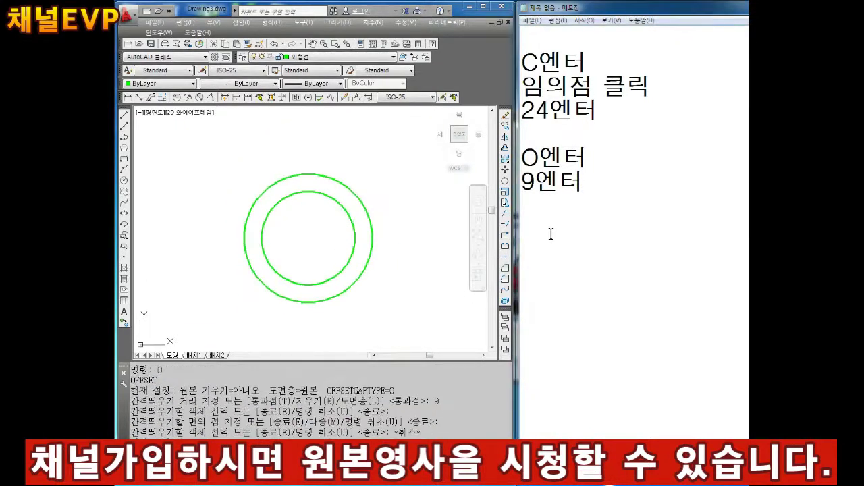
{"action": "type", "text": "L엔터"}
{"action": "key", "text": "Return"}
{"action": "type", "text": "중심점 "}
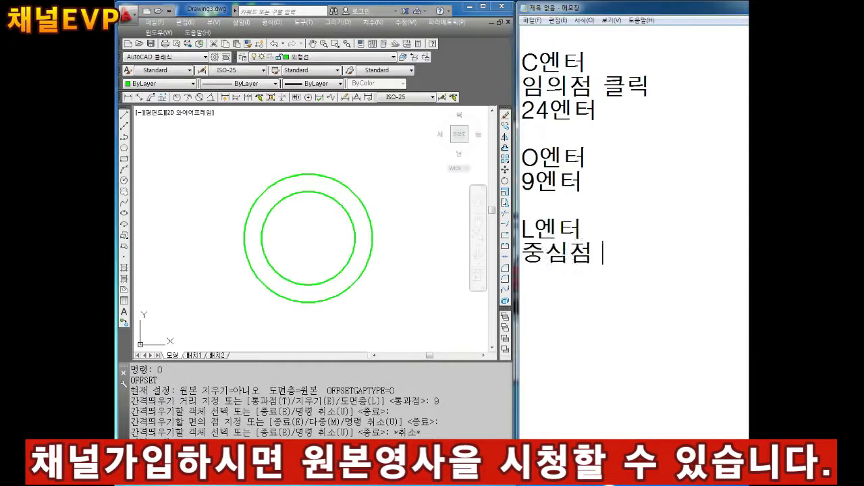
{"action": "type", "text": "클릭"}
{"action": "key", "text": "Return"}
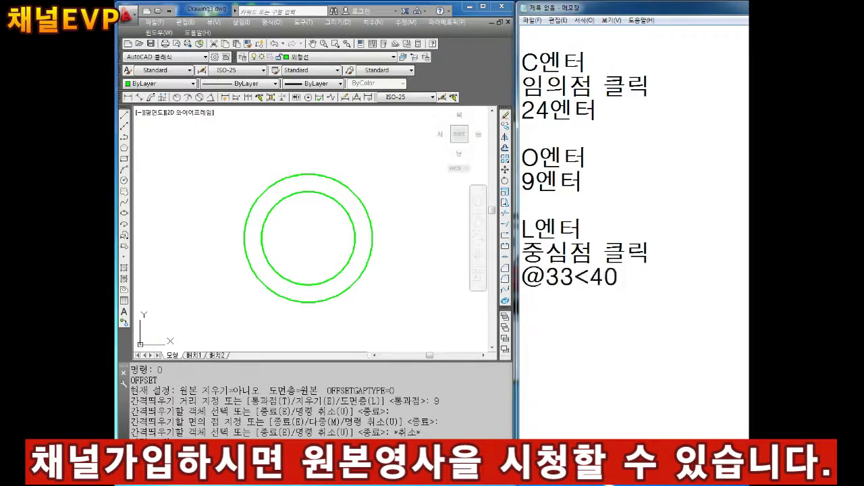
{"action": "left_click", "coordinate": [309, 222]}
{"action": "key", "text": "Escape"}
{"action": "key", "text": "Escape"}
{"action": "key", "text": "Escape"}
{"action": "key", "text": "Escape"}
{"action": "type", "text": "L"}
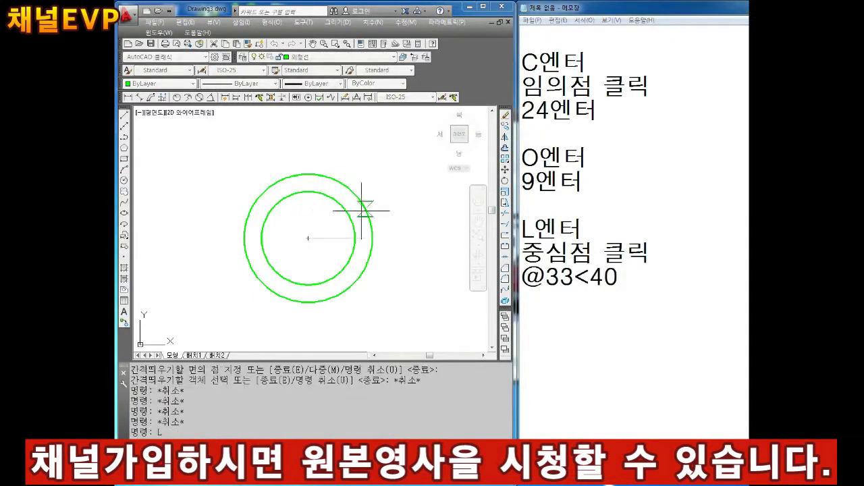
{"action": "key", "text": "Return"}
{"action": "left_click", "coordinate": [357, 196]}
{"action": "scroll", "coordinate": [360, 204], "scroll_direction": "up", "scroll_amount": 5}
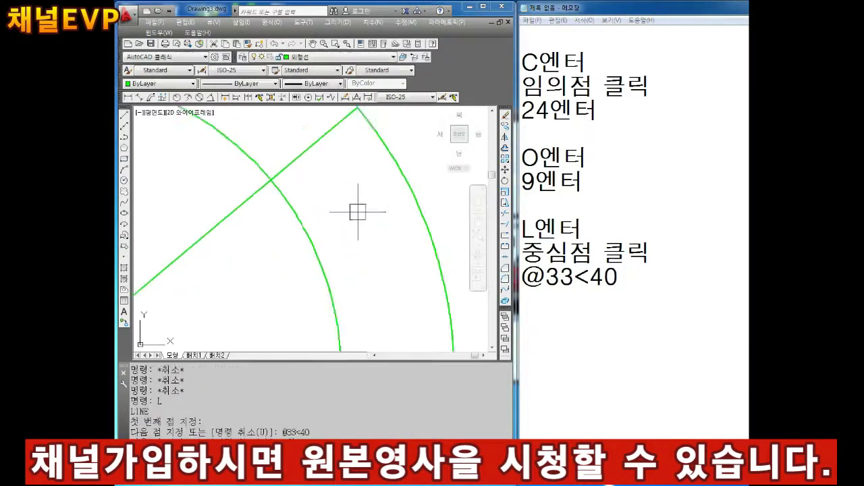
{"action": "type", "text": "@33<40"}
{"action": "key", "text": "Return"}
{"action": "scroll", "coordinate": [315, 230], "scroll_direction": "down", "scroll_amount": 3}
{"action": "scroll", "coordinate": [304, 199], "scroll_direction": "up", "scroll_amount": 2}
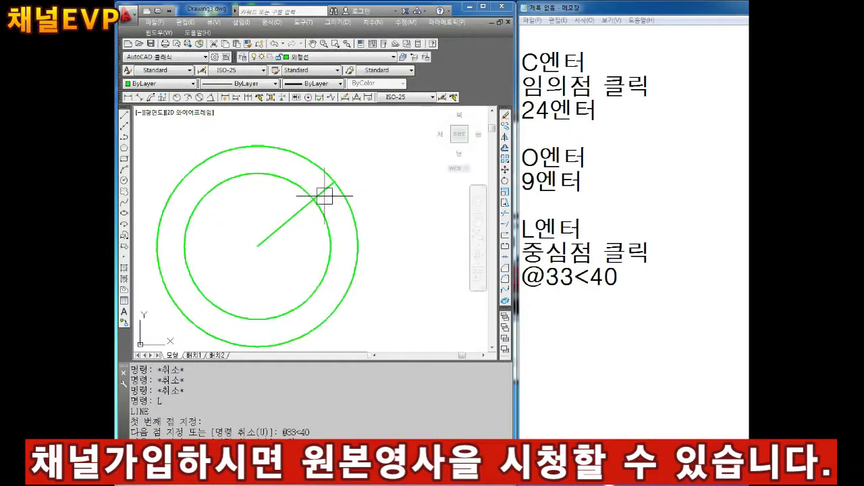
{"action": "key", "text": "Escape"}
{"action": "key", "text": "Escape"}
{"action": "key", "text": "Escape"}
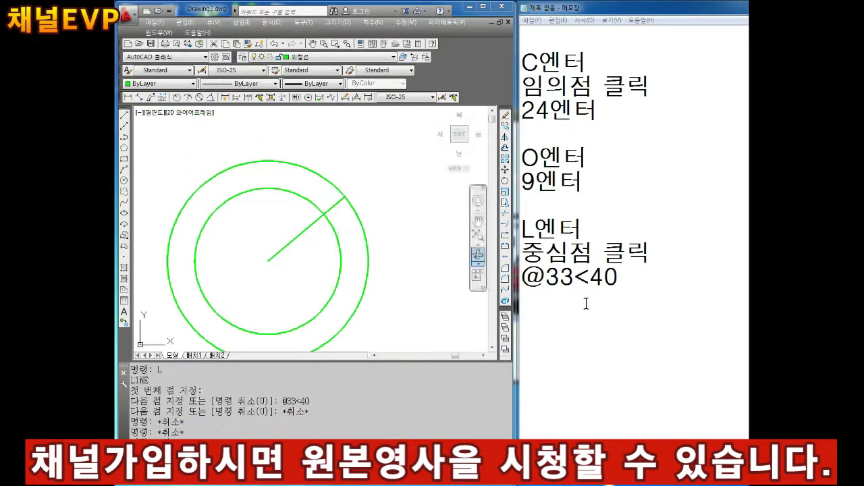
- Add a 'C엔터' circle note to the Notepad notes
{"action": "left_click", "coordinate": [556, 324]}
{"action": "key", "text": "Return"}
{"action": "key", "text": "Return"}
{"action": "type", "text": "C엔ㅌ터"}
{"action": "key", "text": "Return"}
- Note '2P엔터', then draw a small two-point circle at the 40° line's end
{"action": "type", "text": "2P엔터"}
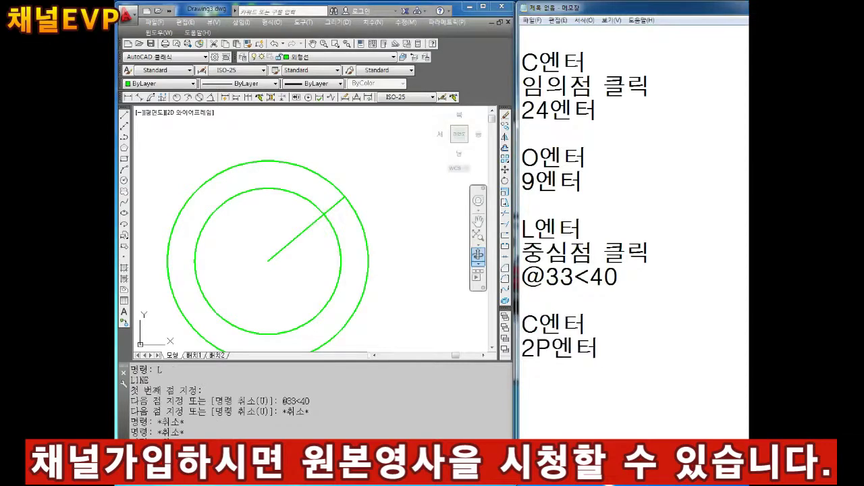
{"action": "left_click", "coordinate": [330, 201]}
{"action": "key", "text": "Escape"}
{"action": "key", "text": "Escape"}
{"action": "key", "text": "Escape"}
{"action": "key", "text": "Escape"}
{"action": "type", "text": "C"}
{"action": "scroll", "coordinate": [324, 196], "scroll_direction": "up", "scroll_amount": 3}
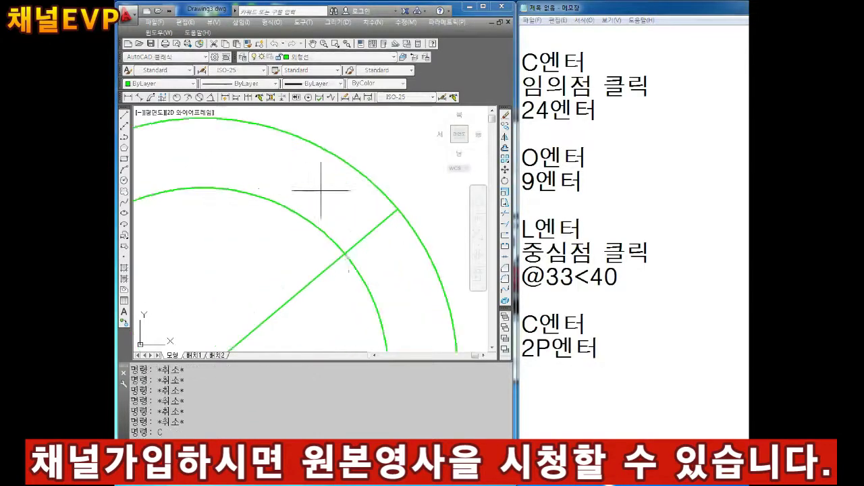
{"action": "key", "text": "Return"}
{"action": "type", "text": "2P"}
{"action": "key", "text": "Return"}
{"action": "scroll", "coordinate": [403, 233], "scroll_direction": "down", "scroll_amount": 3}
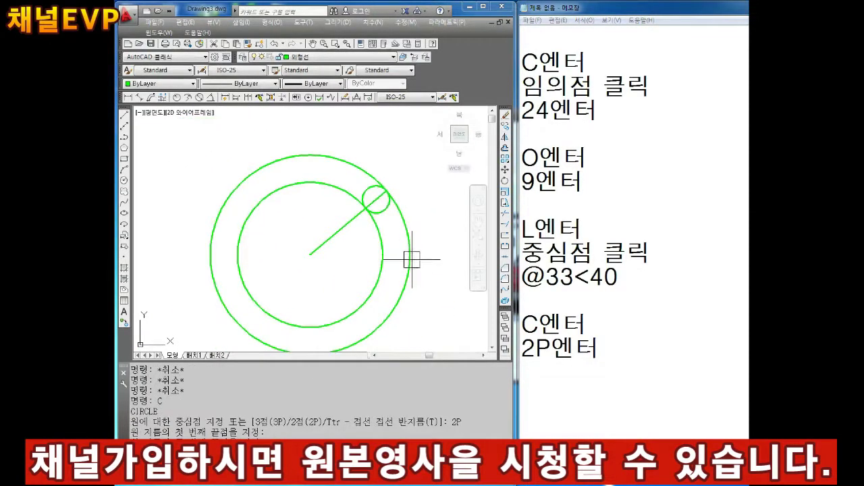
{"action": "left_click", "coordinate": [412, 260]}
{"action": "middle_click_drag", "start_coordinate": [411, 259], "coordinate": [406, 269]}
{"action": "key", "text": "Escape"}
{"action": "key", "text": "Escape"}
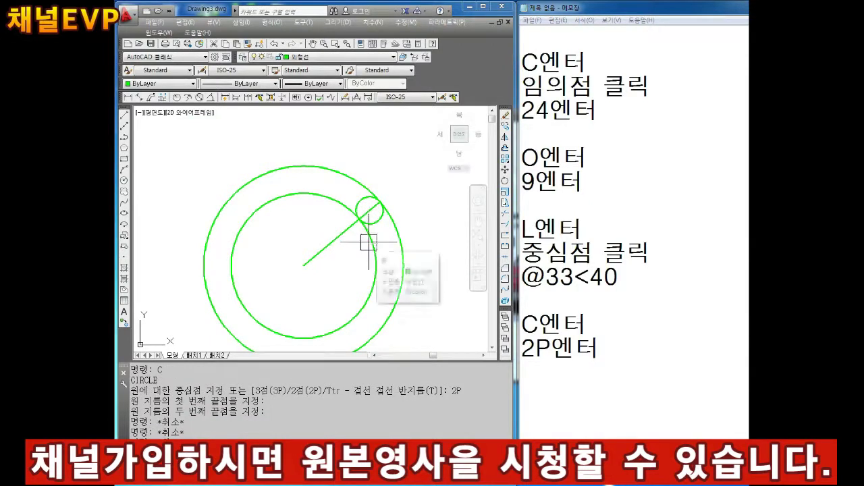
- Draw a horizontal line through the circles' centre and put it on the centre-line layer
{"action": "middle_click_drag", "start_coordinate": [366, 232], "coordinate": [346, 221]}
{"action": "key", "text": "Escape"}
{"action": "key", "text": "Escape"}
{"action": "type", "text": "L"}
{"action": "key", "text": "Return"}
{"action": "left_click", "coordinate": [306, 241]}
{"action": "left_click", "coordinate": [405, 241]}
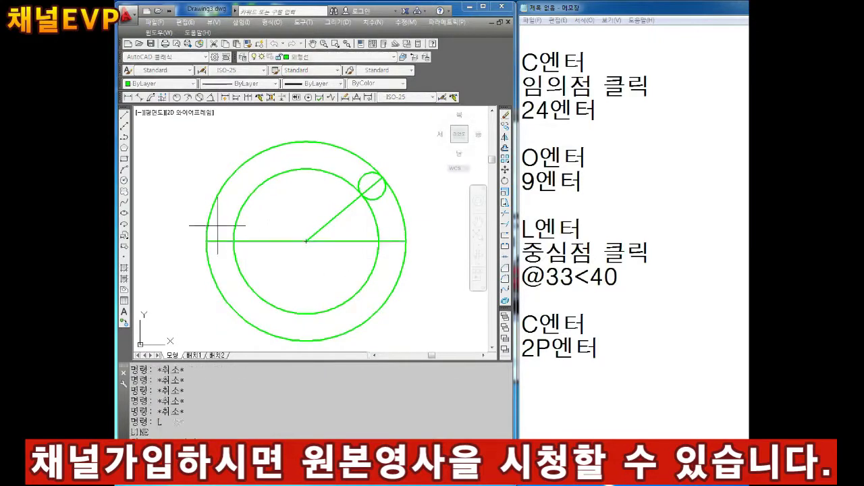
{"action": "key", "text": "Escape"}
{"action": "left_click", "coordinate": [217, 236]}
{"action": "left_click", "coordinate": [324, 57]}
{"action": "left_click", "coordinate": [317, 88]}
{"action": "key", "text": "Escape"}
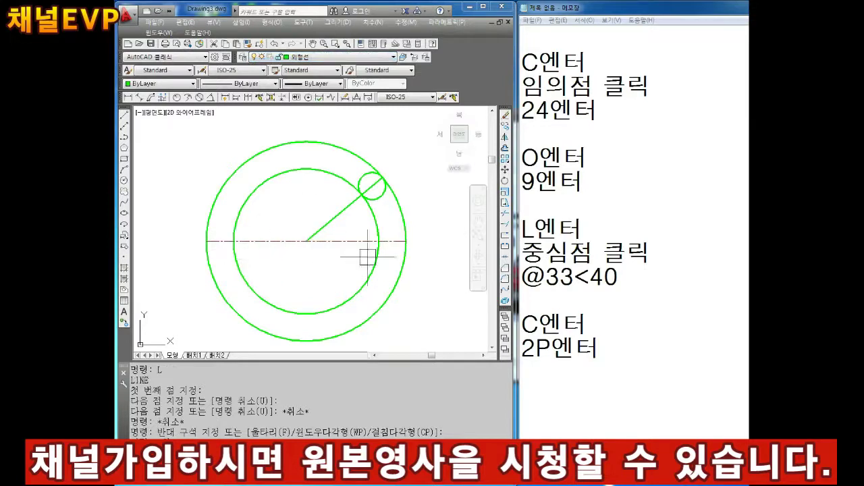
{"action": "key", "text": "Escape"}
{"action": "key", "text": "Escape"}
{"action": "key", "text": "Escape"}
- Add '엔터' line breaks to close the 2P step in the Notepad notes
{"action": "left_click", "coordinate": [620, 360]}
{"action": "type", "text": "Cㅇ"}
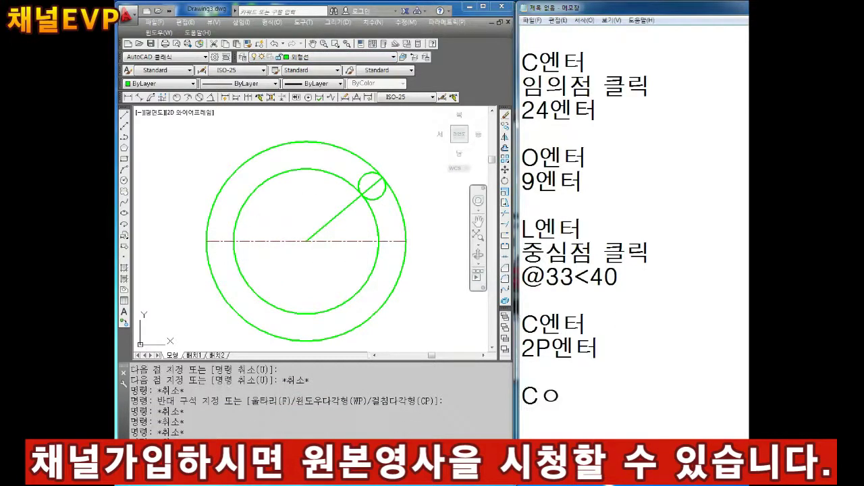
{"action": "type", "text": "엔터"}
{"action": "key", "text": "Return"}
{"action": "type", "text": "2PD"}
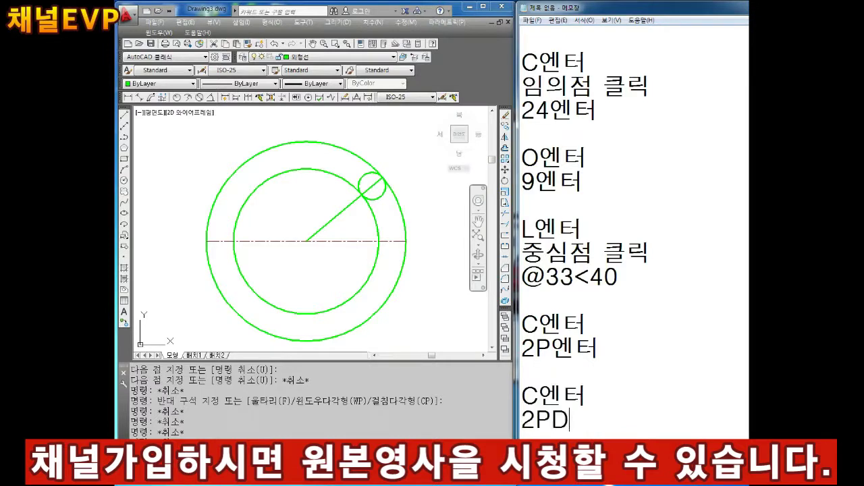
{"action": "key", "text": "BackSpace"}
{"action": "type", "text": "엔터"}
{"action": "key", "text": "Return"}
{"action": "left_click", "coordinate": [233, 270]}
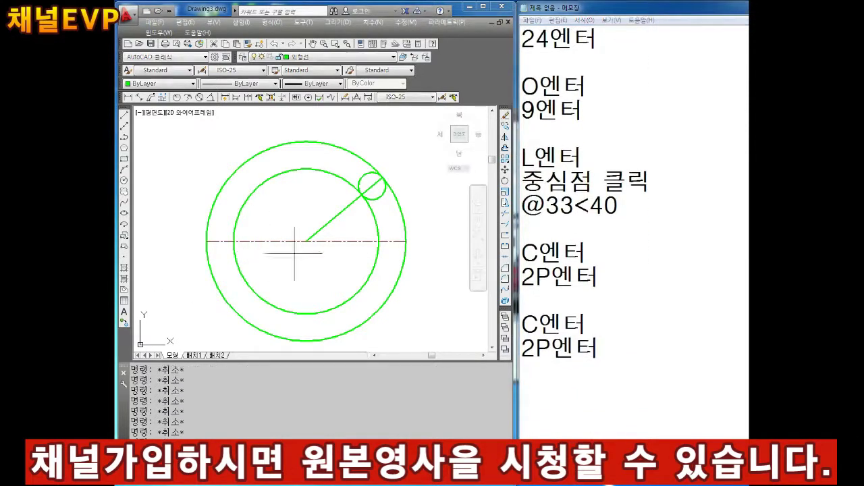
- Start a circle, check the Notepad notes, and cancel the stray circle command
{"action": "type", "text": "C"}
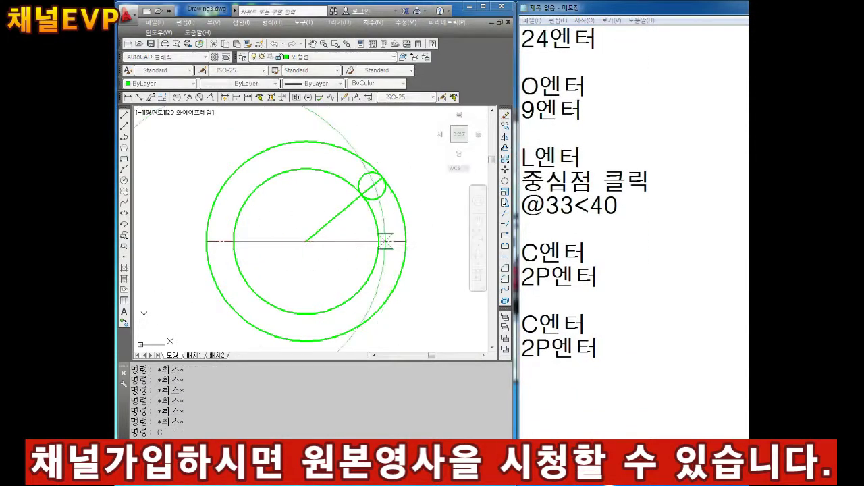
{"action": "key", "text": "Return"}
{"action": "left_click", "coordinate": [545, 373]}
{"action": "type", "text": "@168,0"}
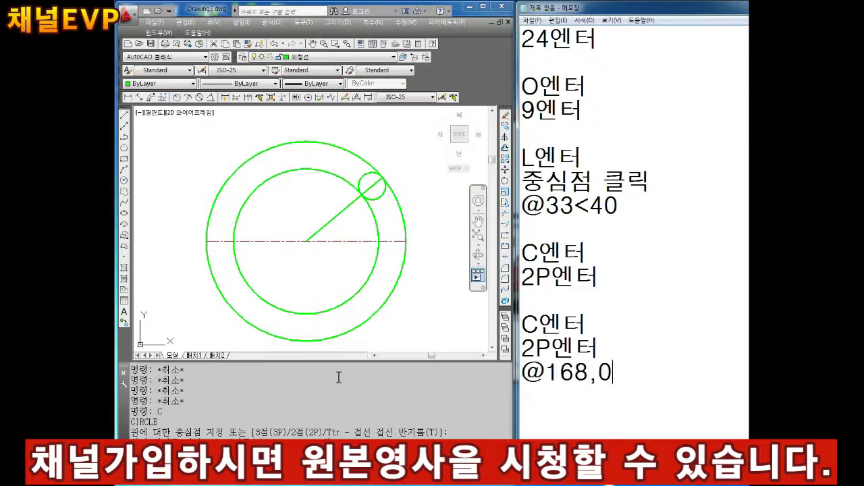
{"action": "left_click", "coordinate": [327, 273]}
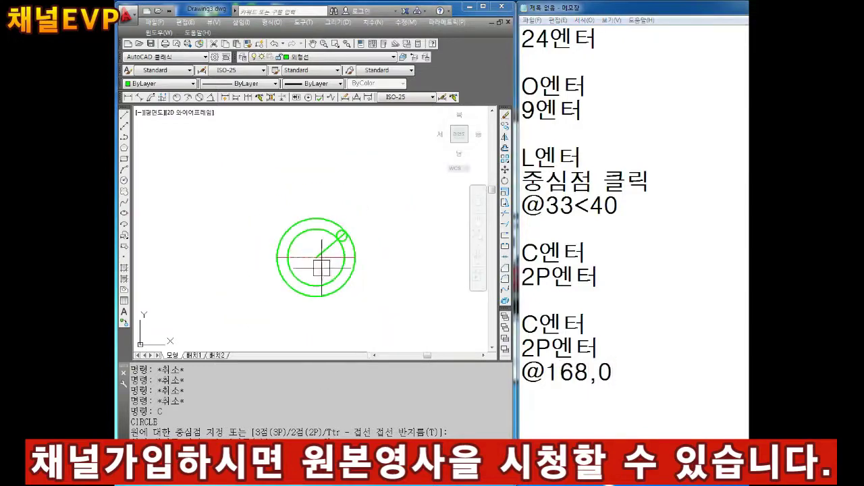
{"action": "scroll", "coordinate": [326, 273], "scroll_direction": "down", "scroll_amount": 2}
{"action": "key", "text": "Escape"}
{"action": "key", "text": "Escape"}
{"action": "key", "text": "Escape"}
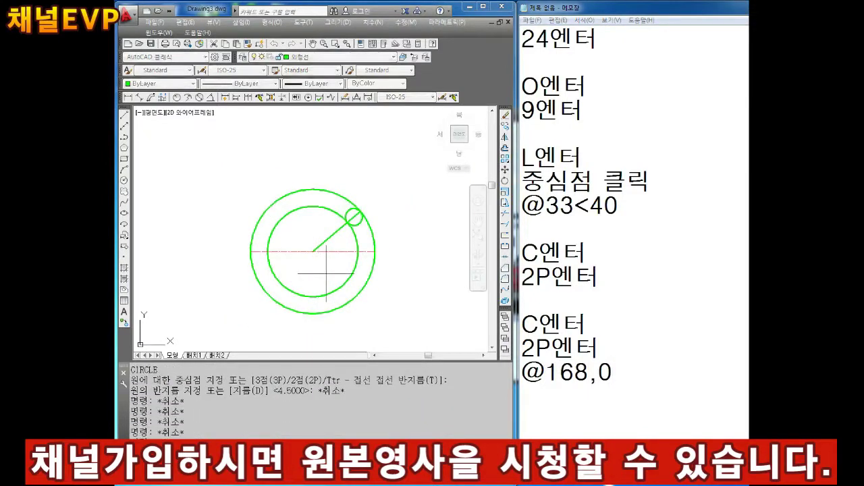
{"action": "type", "text": "C"}
{"action": "key", "text": "Return"}
{"action": "scroll", "coordinate": [270, 242], "scroll_direction": "up", "scroll_amount": 4}
{"action": "scroll", "coordinate": [357, 247], "scroll_direction": "down", "scroll_amount": 2}
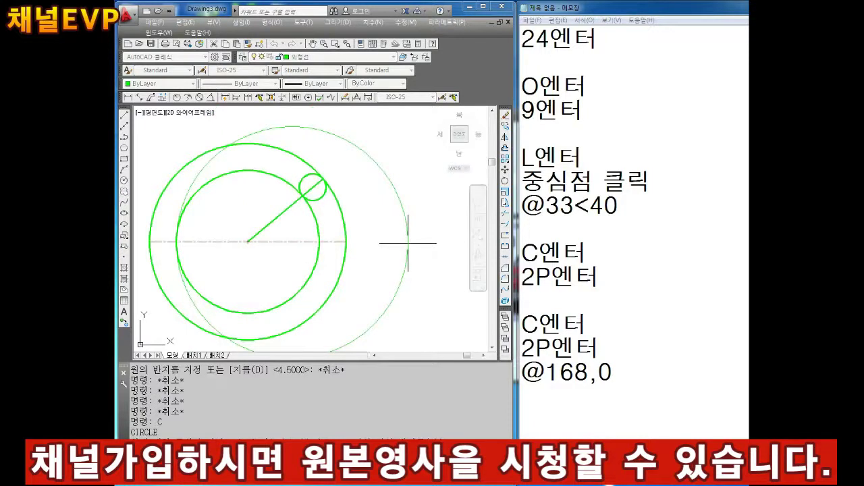
{"action": "scroll", "coordinate": [408, 243], "scroll_direction": "down", "scroll_amount": 2}
{"action": "type", "text": "@168,0"}
{"action": "key", "text": "Return"}
{"action": "scroll", "coordinate": [378, 250], "scroll_direction": "down", "scroll_amount": 2}
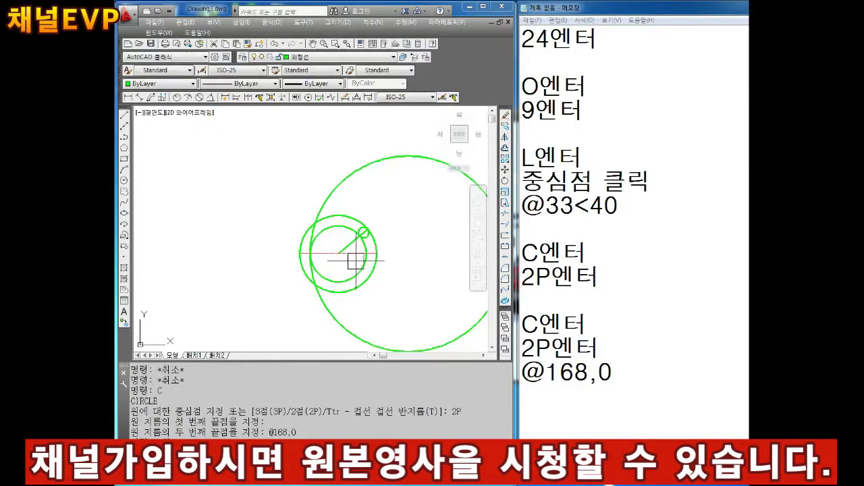
{"action": "middle_click_drag", "start_coordinate": [356, 261], "coordinate": [307, 248]}
- Add an R84 radius dimension at the top of the big circle
{"action": "key", "text": "Escape"}
{"action": "key", "text": "Escape"}
{"action": "key", "text": "Escape"}
{"action": "left_click", "coordinate": [176, 96]}
{"action": "left_click", "coordinate": [328, 144]}
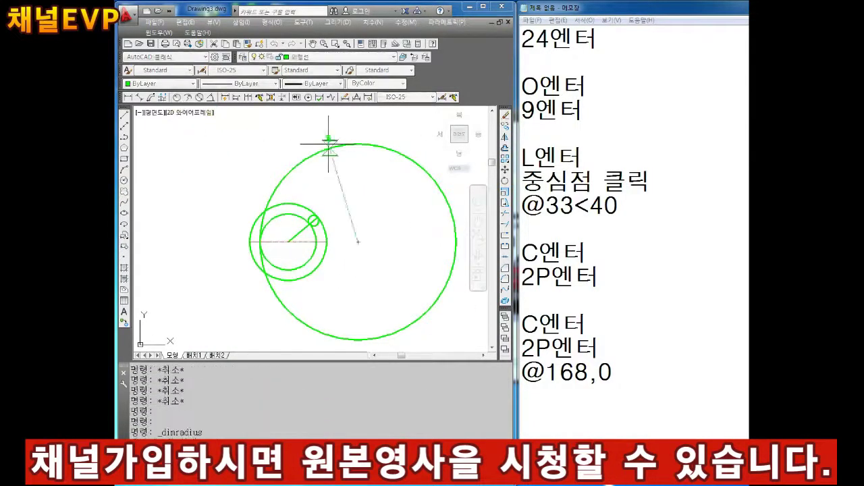
{"action": "scroll", "coordinate": [340, 162], "scroll_direction": "up", "scroll_amount": 4}
{"action": "left_click", "coordinate": [343, 169]}
{"action": "scroll", "coordinate": [343, 169], "scroll_direction": "down", "scroll_amount": 4}
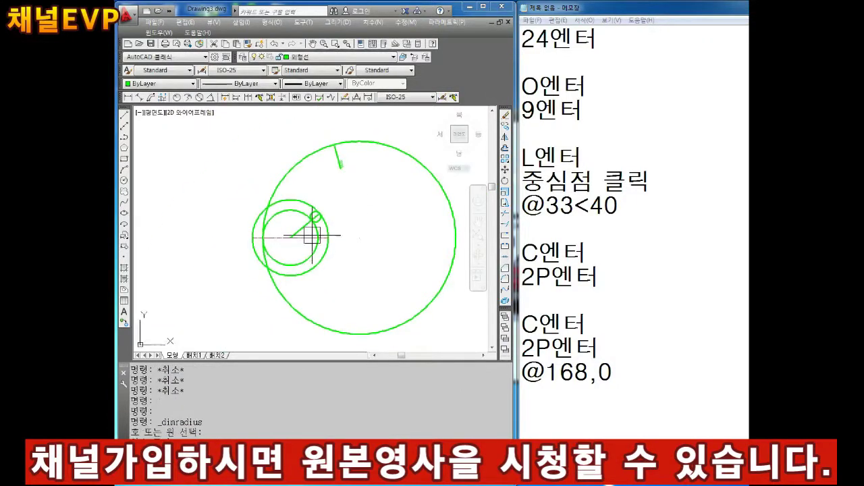
{"action": "scroll", "coordinate": [250, 212], "scroll_direction": "up", "scroll_amount": 1}
{"action": "scroll", "coordinate": [251, 212], "scroll_direction": "up", "scroll_amount": 3}
- Start a vertical line at the left quadrant and note '수직선 그리기' in Notepad
{"action": "key", "text": "Escape"}
{"action": "key", "text": "Escape"}
{"action": "key", "text": "Escape"}
{"action": "type", "text": "L"}
{"action": "key", "text": "Return"}
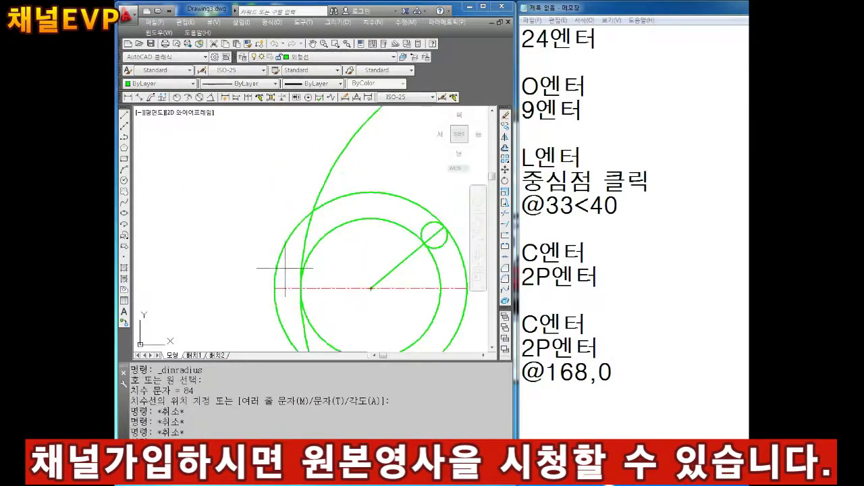
{"action": "left_click", "coordinate": [274, 289]}
{"action": "scroll", "coordinate": [280, 130], "scroll_direction": "down", "scroll_amount": 2}
{"action": "scroll", "coordinate": [328, 164], "scroll_direction": "down", "scroll_amount": 2}
{"action": "left_click", "coordinate": [542, 409]}
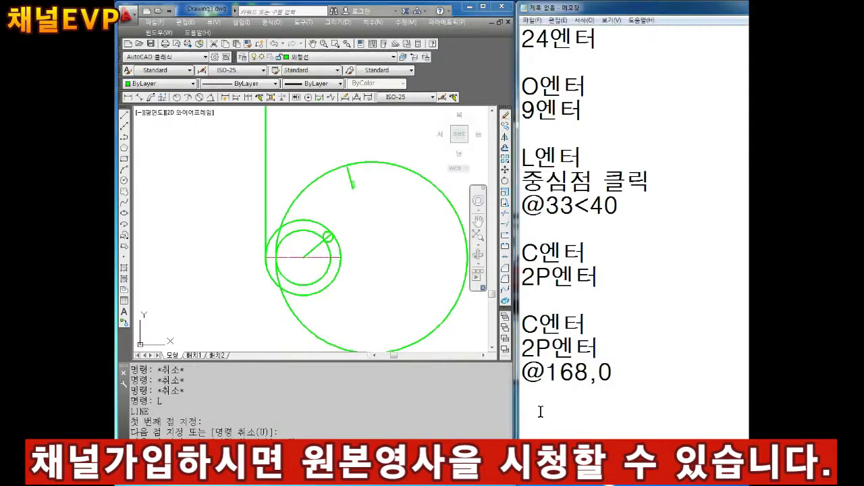
{"action": "type", "text": "수직선 그리기"}
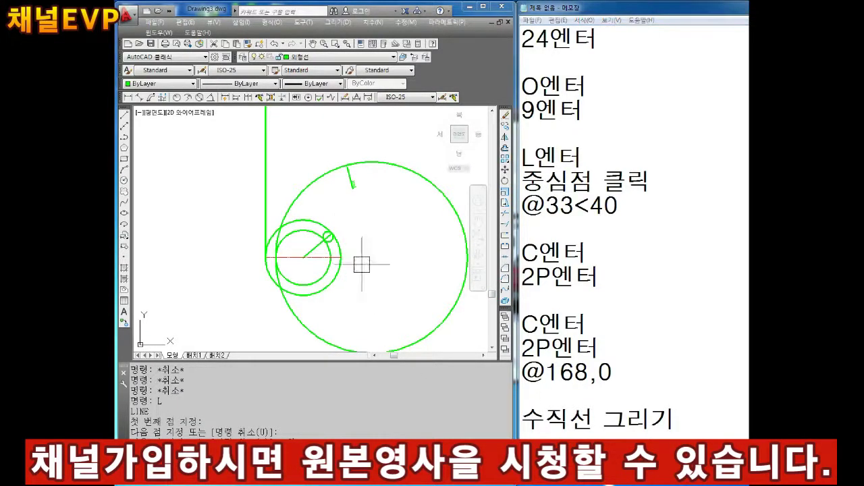
- Recolour the vertical line and the big circle blue
{"action": "middle_click_drag", "start_coordinate": [296, 164], "coordinate": [305, 210]}
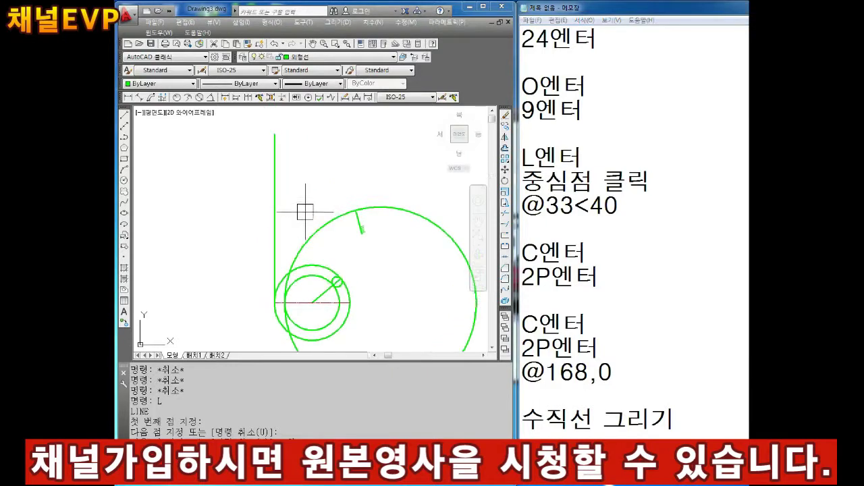
{"action": "left_click", "coordinate": [274, 203]}
{"action": "left_click", "coordinate": [316, 231]}
{"action": "left_click", "coordinate": [162, 84]}
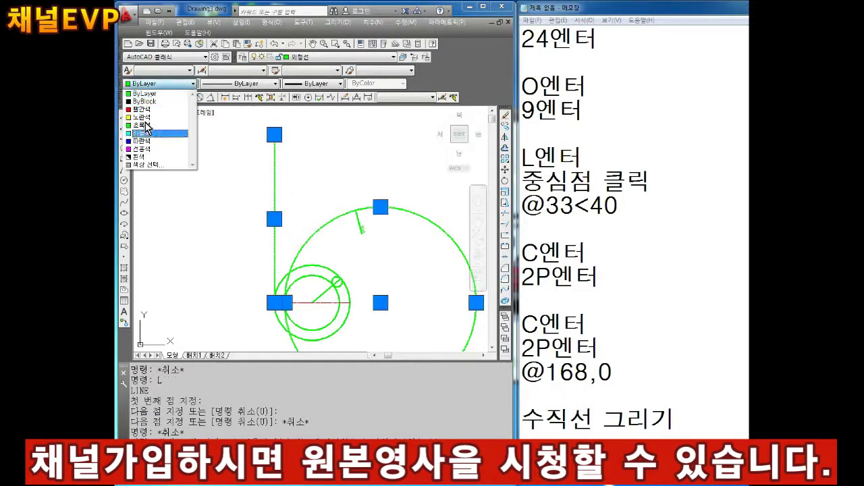
{"action": "left_click", "coordinate": [145, 141]}
{"action": "key", "text": "Escape"}
{"action": "scroll", "coordinate": [328, 193], "scroll_direction": "up", "scroll_amount": 3}
{"action": "scroll", "coordinate": [328, 193], "scroll_direction": "down", "scroll_amount": 3}
- Note the tangent-circle steps 'C엔터', 'T엔터', and '2개 접점 21엔터' in Notepad
{"action": "left_click", "coordinate": [662, 425]}
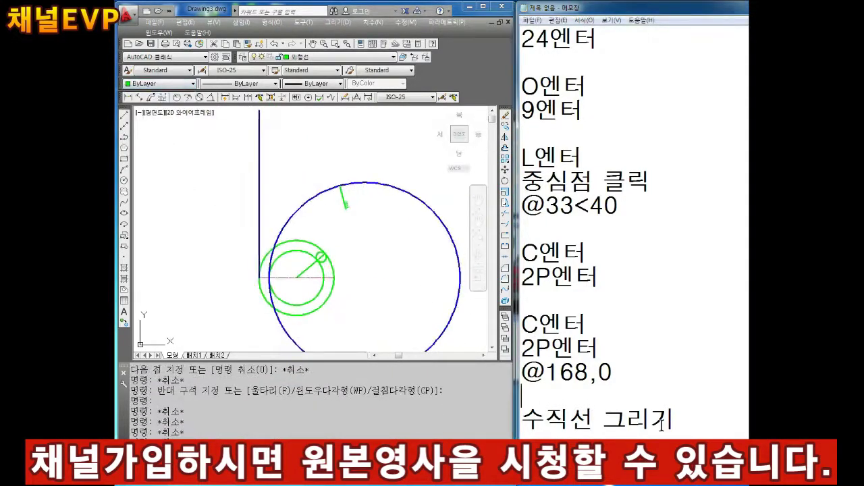
{"action": "key", "text": "Return"}
{"action": "type", "text": "C엔ㅌ"}
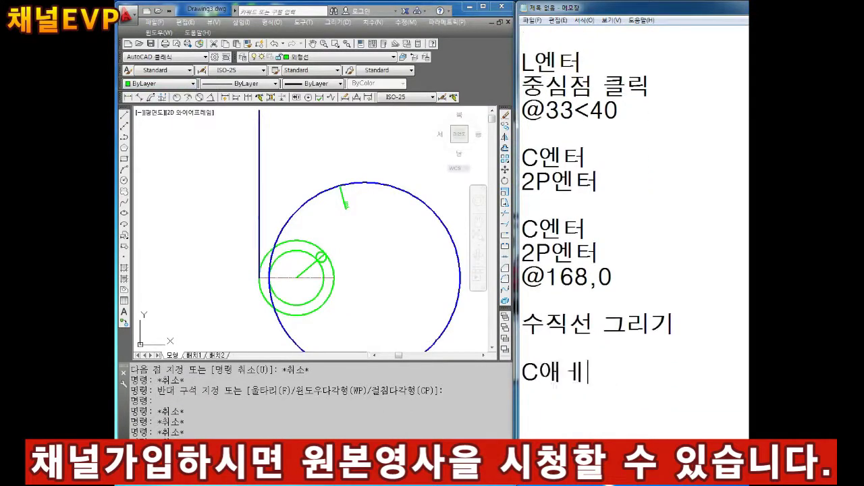
{"action": "key", "text": "BackSpace"}
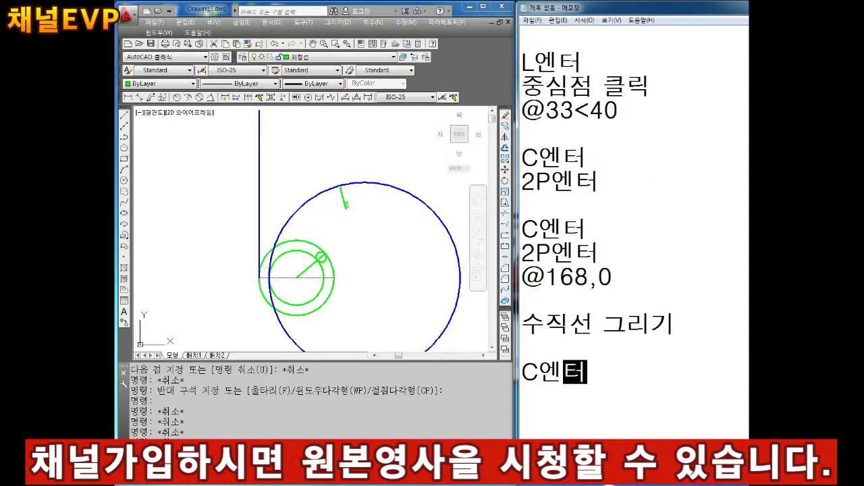
{"action": "key", "text": "Return"}
{"action": "type", "text": "T엔터"}
{"action": "key", "text": "Return"}
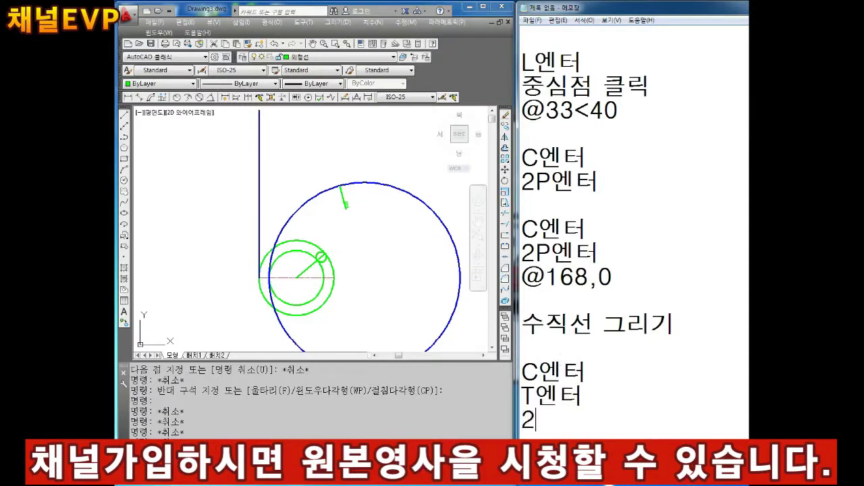
{"action": "type", "text": "개 접점 21"}
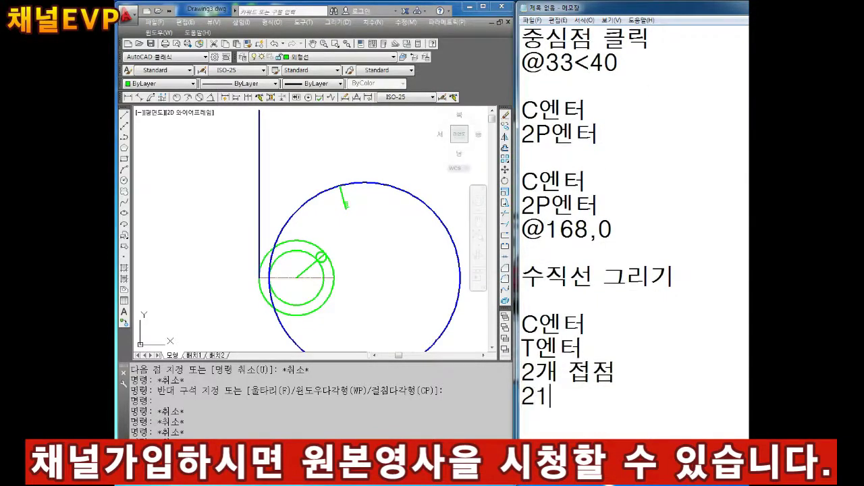
{"action": "type", "text": "엔터"}
- Draw a radius-21 circle tangent to the vertical line and the big circle
{"action": "left_click", "coordinate": [399, 282]}
{"action": "scroll", "coordinate": [290, 216], "scroll_direction": "up", "scroll_amount": 2}
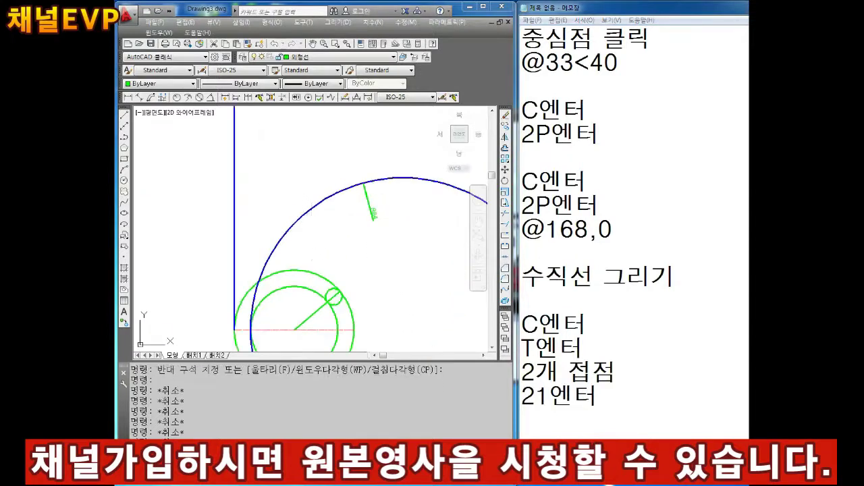
{"action": "type", "text": "C"}
{"action": "key", "text": "Return"}
{"action": "left_click", "coordinate": [234, 209]}
{"action": "left_click", "coordinate": [290, 227]}
{"action": "type", "text": "21"}
{"action": "key", "text": "Return"}
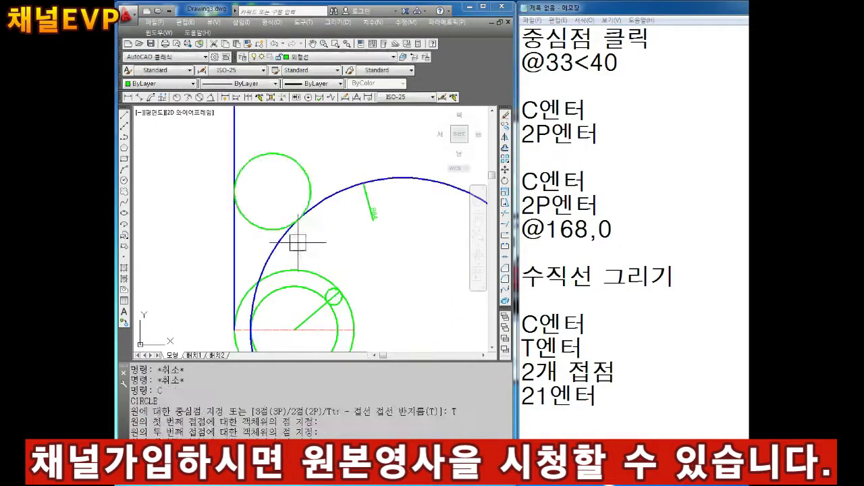
{"action": "scroll", "coordinate": [320, 215], "scroll_direction": "down", "scroll_amount": 2}
{"action": "key", "text": "Escape"}
{"action": "left_click", "coordinate": [536, 432]}
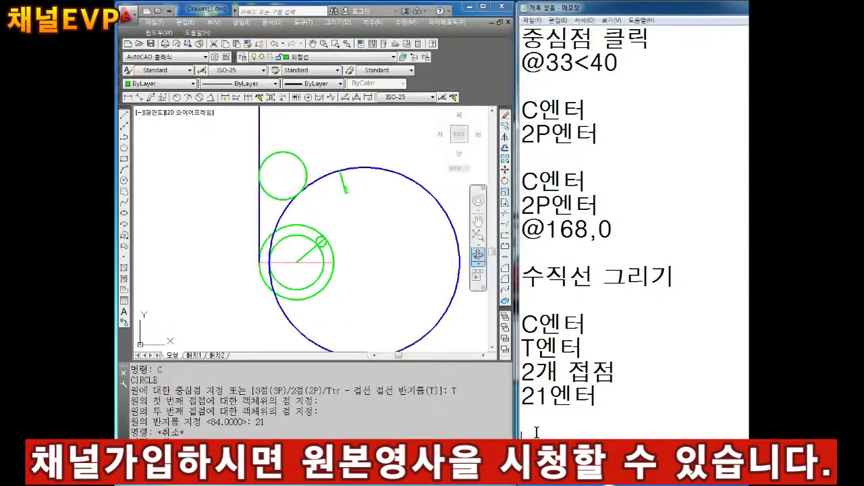
- Finish the tangent-circle notes with the closing '엔터' lines
{"action": "type", "text": "TP엔터"}
{"action": "key", "text": "Return"}
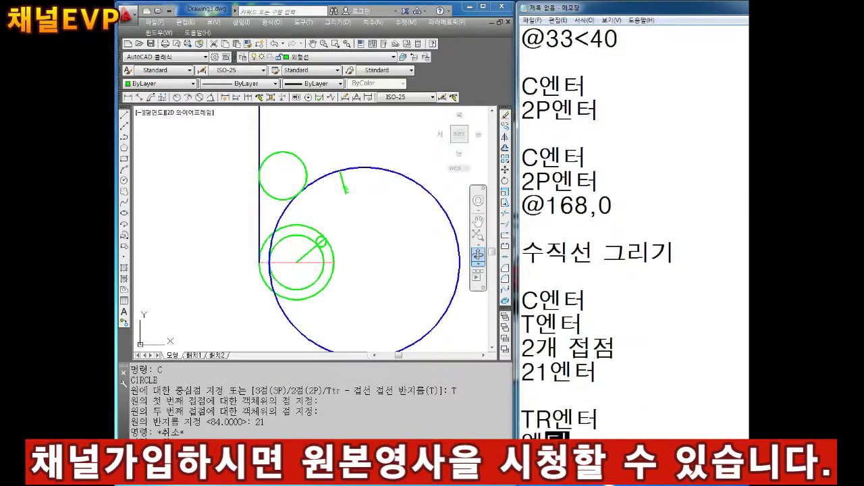
{"action": "type", "text": "엔터"}
{"action": "left_click", "coordinate": [457, 428]}
- Start TRIM and undo the first trim
{"action": "key", "text": "Escape"}
{"action": "key", "text": "Escape"}
{"action": "key", "text": "Escape"}
{"action": "key", "text": "Escape"}
{"action": "type", "text": "tr"}
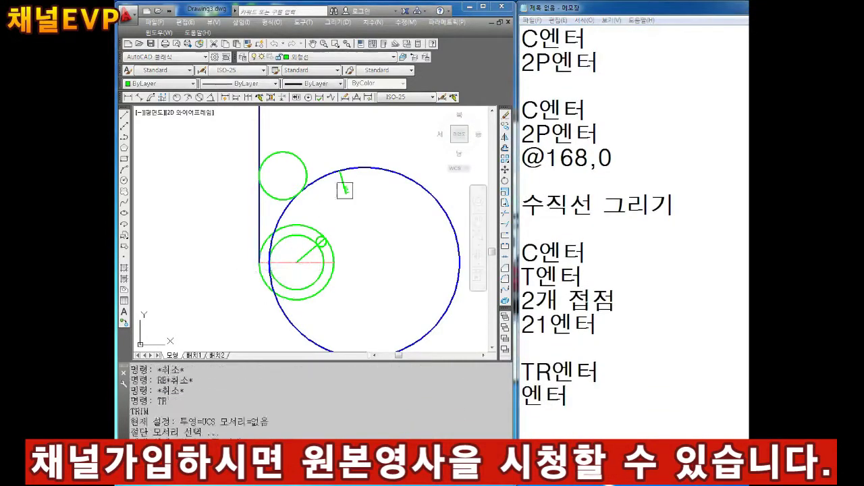
{"action": "key", "text": "Return"}
{"action": "scroll", "coordinate": [372, 285], "scroll_direction": "up", "scroll_amount": 4}
{"action": "scroll", "coordinate": [307, 219], "scroll_direction": "down", "scroll_amount": 5}
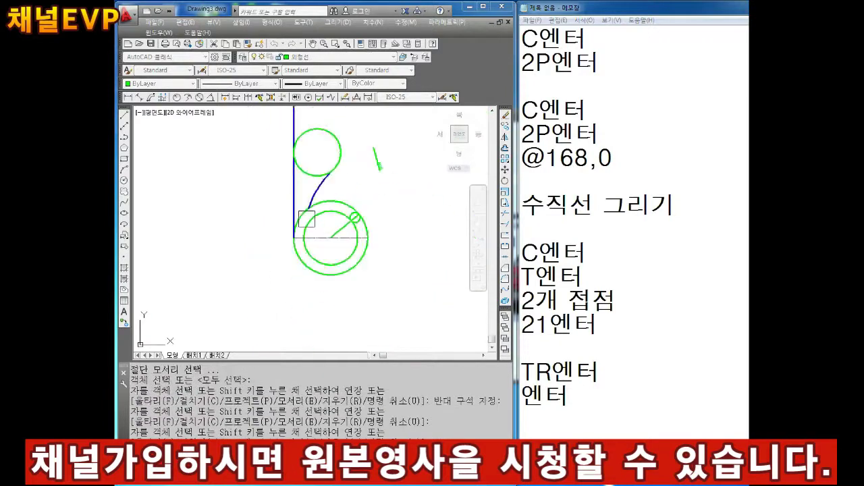
{"action": "scroll", "coordinate": [316, 226], "scroll_direction": "up", "scroll_amount": 3}
{"action": "type", "text": "u"}
{"action": "key", "text": "Return"}
{"action": "scroll", "coordinate": [309, 236], "scroll_direction": "down", "scroll_amount": 4}
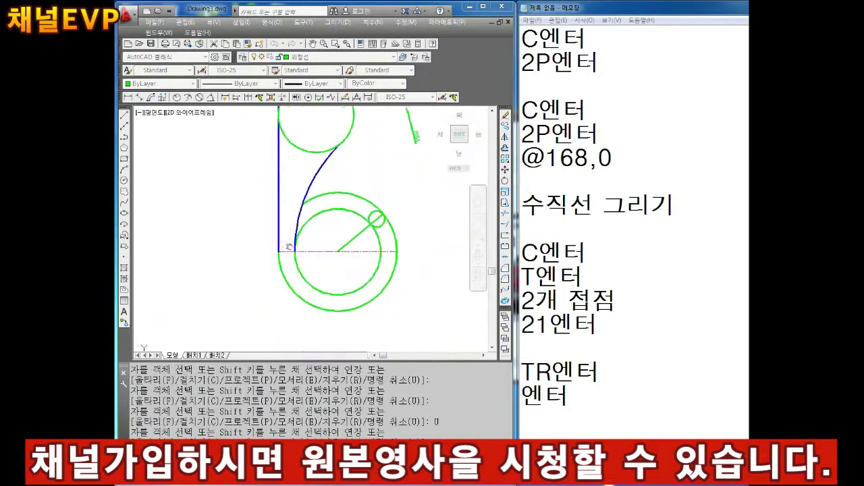
{"action": "scroll", "coordinate": [273, 160], "scroll_direction": "up", "scroll_amount": 2}
{"action": "scroll", "coordinate": [291, 248], "scroll_direction": "down", "scroll_amount": 4}
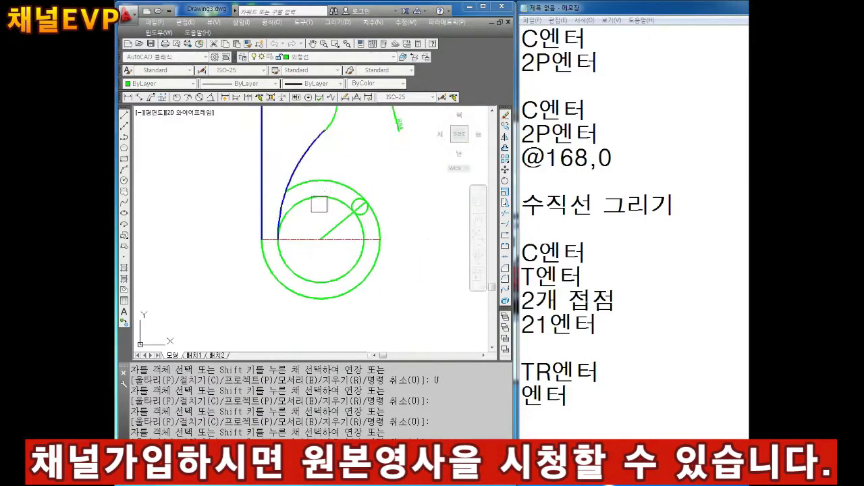
- Trim the large circle's unneeded part and the small circle's lower-right arc
{"action": "left_click", "coordinate": [324, 194]}
{"action": "scroll", "coordinate": [382, 226], "scroll_direction": "up", "scroll_amount": 4}
{"action": "left_click", "coordinate": [399, 193]}
{"action": "scroll", "coordinate": [373, 231], "scroll_direction": "down", "scroll_amount": 4}
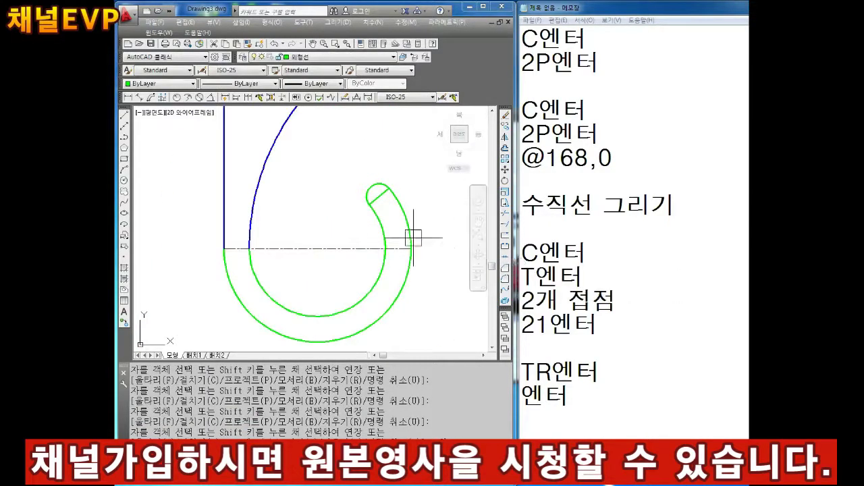
{"action": "scroll", "coordinate": [343, 247], "scroll_direction": "down", "scroll_amount": 5}
{"action": "scroll", "coordinate": [331, 204], "scroll_direction": "up", "scroll_amount": 5}
{"action": "middle_click_drag", "start_coordinate": [357, 230], "coordinate": [345, 220]}
{"action": "key", "text": "Escape"}
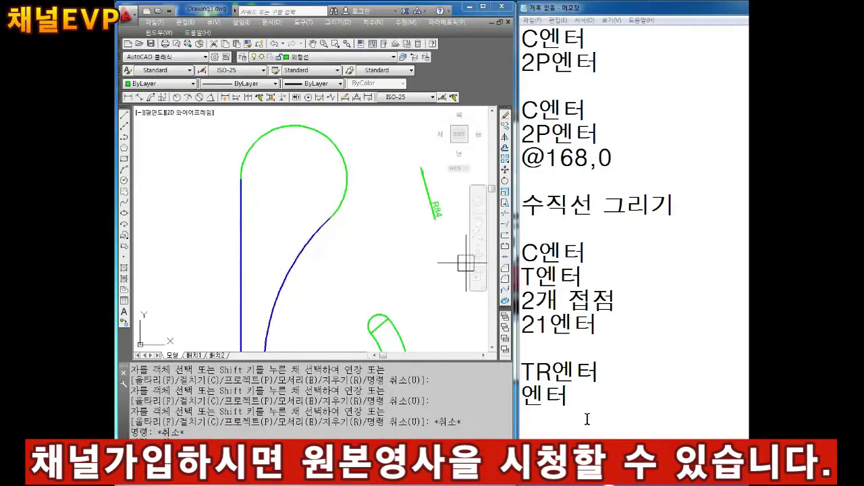
- Add diameter-15 circle steps (C, centre click, D, 15) to the Notepad notes
{"action": "left_click", "coordinate": [533, 415]}
{"action": "type", "text": "C엔터 "}
{"action": "type", "text": " 크릭 "}
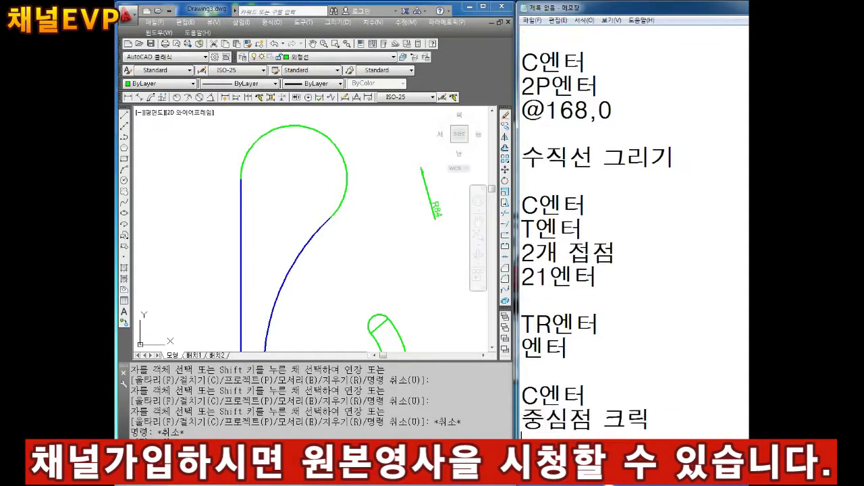
{"action": "type", "text": "터 1"}
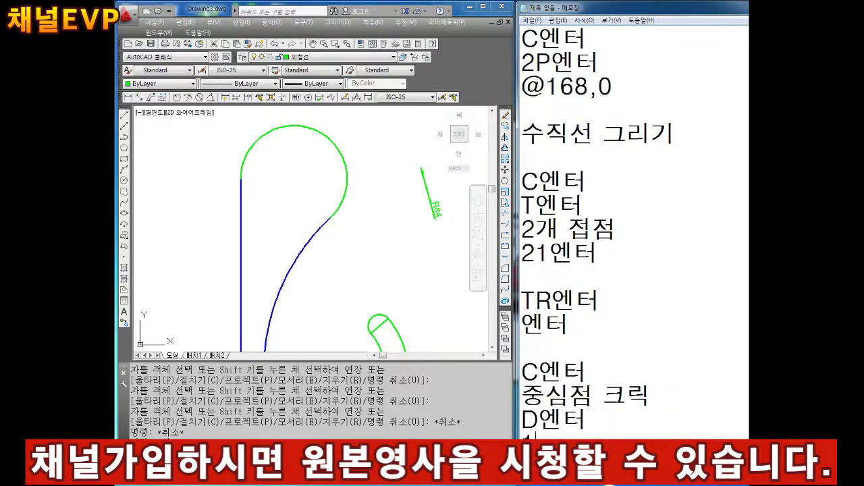
{"action": "type", "text": "터"}
{"action": "left_click", "coordinate": [485, 380]}
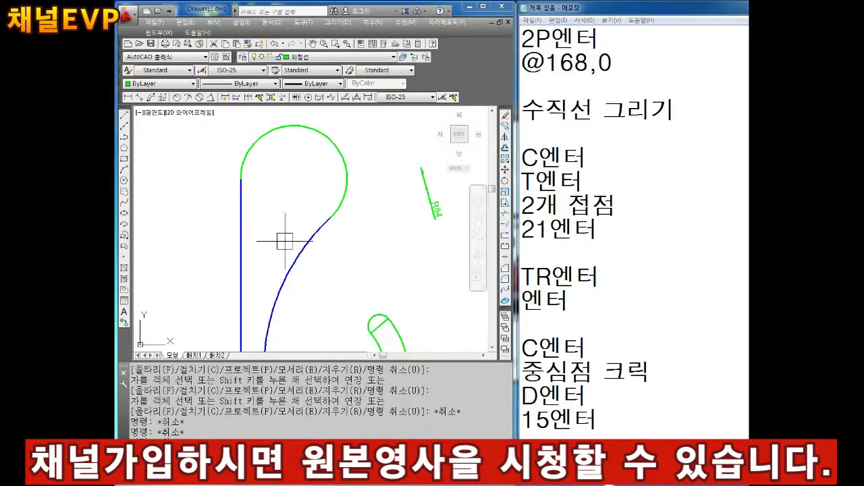
{"action": "key", "text": "Escape"}
{"action": "key", "text": "Escape"}
{"action": "key", "text": "Escape"}
{"action": "key", "text": "Escape"}
{"action": "key", "text": "Escape"}
- Draw a diameter-15 circle centred on the top arc's centre
{"action": "type", "text": "c"}
{"action": "left_click", "coordinate": [293, 179]}
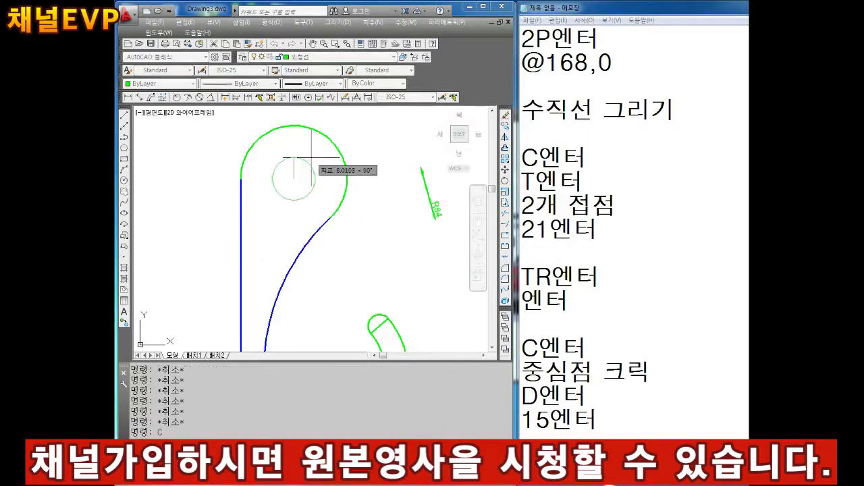
{"action": "type", "text": "d 15"}
{"action": "key", "text": "Escape"}
{"action": "scroll", "coordinate": [290, 225], "scroll_direction": "down", "scroll_amount": 5}
{"action": "scroll", "coordinate": [289, 225], "scroll_direction": "up", "scroll_amount": 3}
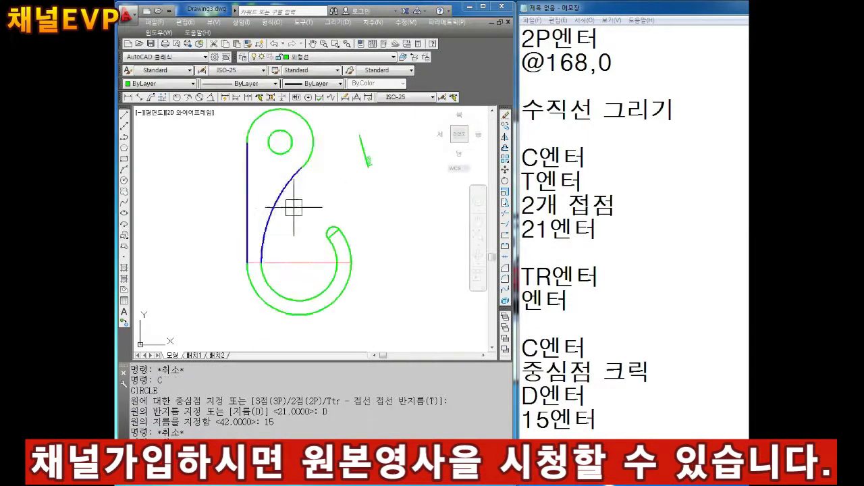
{"action": "left_click", "coordinate": [293, 203]}
{"action": "left_click", "coordinate": [393, 261]}
{"action": "key", "text": "Escape"}
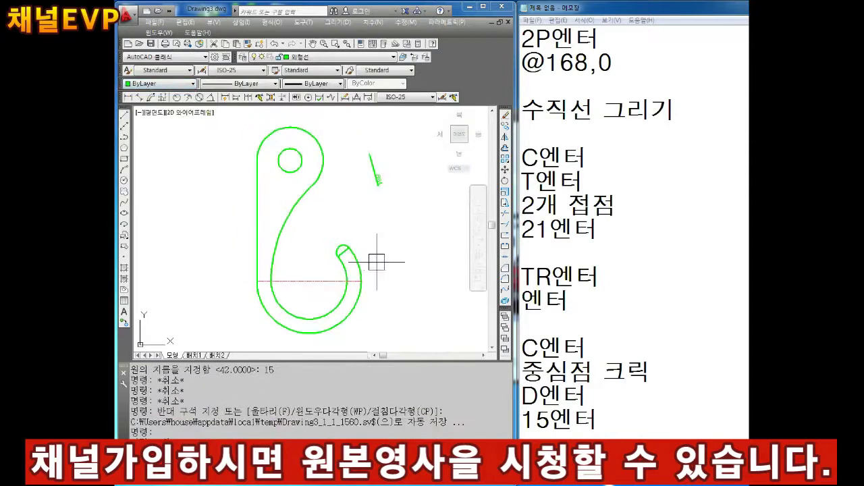
- Make 중심선 the current layer
{"action": "scroll", "coordinate": [376, 262], "scroll_direction": "up", "scroll_amount": 2}
{"action": "scroll", "coordinate": [354, 218], "scroll_direction": "down", "scroll_amount": 3}
{"action": "scroll", "coordinate": [290, 169], "scroll_direction": "up", "scroll_amount": 3}
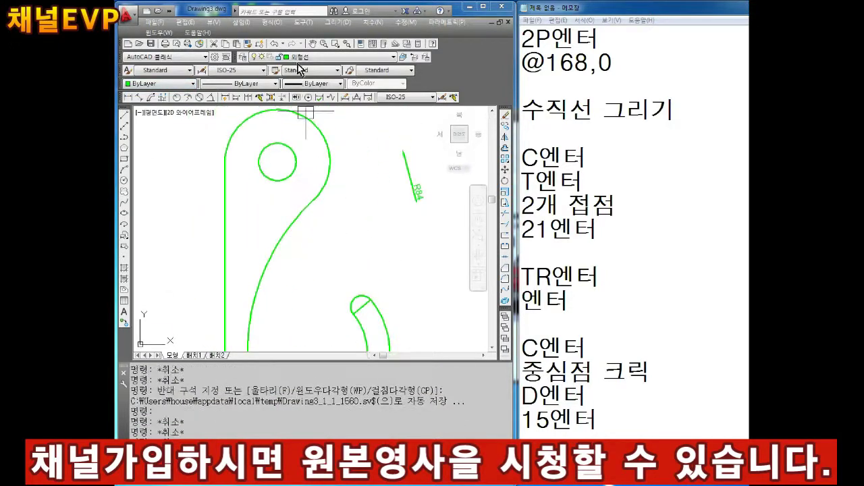
{"action": "left_click", "coordinate": [324, 57]}
{"action": "left_click", "coordinate": [307, 104]}
- Draw a horizontal centre line across the small circle with L
{"action": "middle_click_drag", "start_coordinate": [307, 155], "coordinate": [314, 194]}
{"action": "key", "text": "Escape"}
{"action": "key", "text": "Escape"}
{"action": "key", "text": "Escape"}
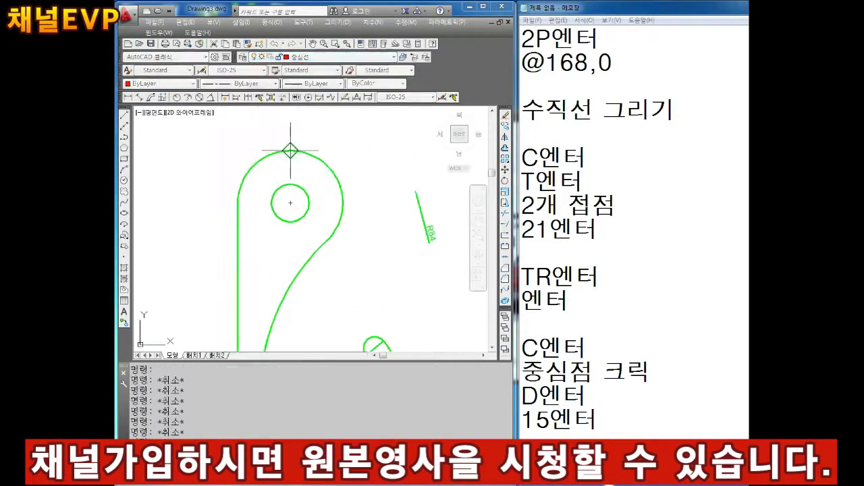
{"action": "type", "text": "L"}
{"action": "key", "text": "Return"}
{"action": "left_click", "coordinate": [236, 199]}
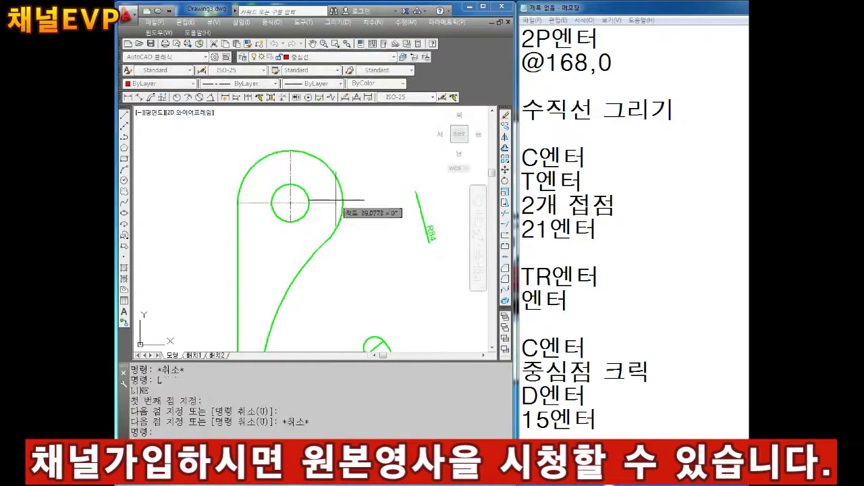
{"action": "left_click", "coordinate": [343, 199]}
{"action": "key", "text": "Escape"}
- Move the hook-tip line onto the 중심선 layer and add blank lines below the notes
{"action": "middle_click_drag", "start_coordinate": [334, 270], "coordinate": [322, 269]}
{"action": "scroll", "coordinate": [322, 269], "scroll_direction": "down", "scroll_amount": 2}
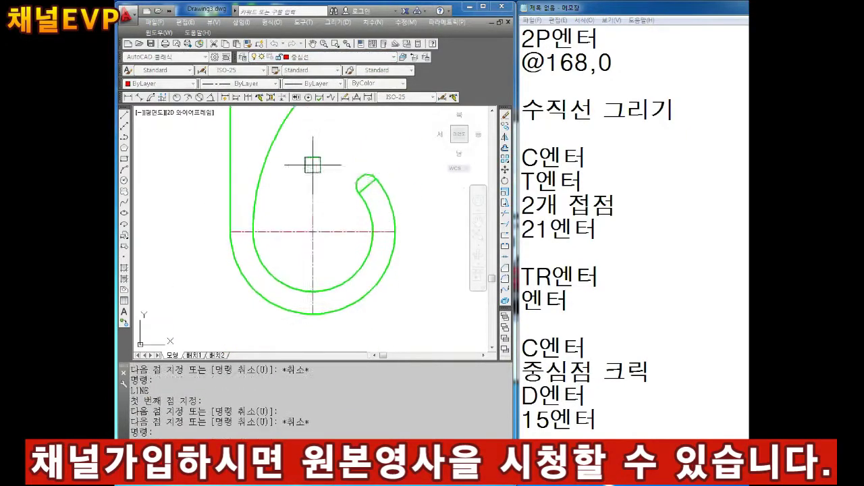
{"action": "scroll", "coordinate": [385, 192], "scroll_direction": "up", "scroll_amount": 4}
{"action": "left_click", "coordinate": [395, 213]}
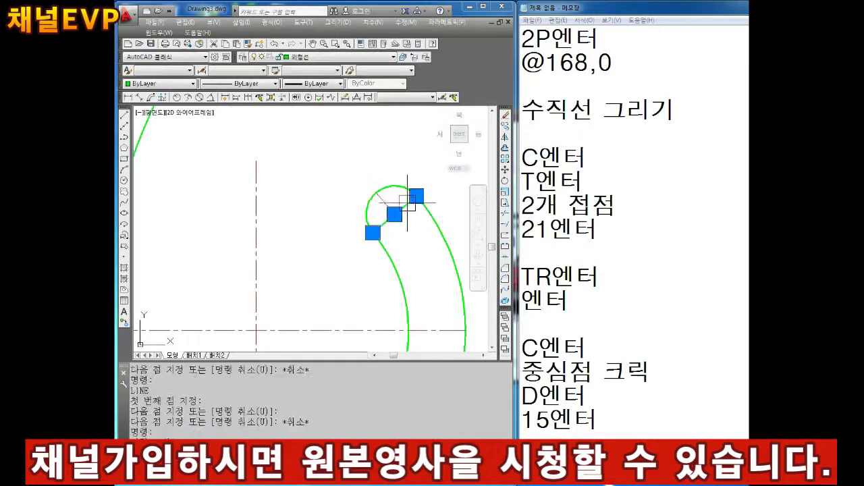
{"action": "left_click", "coordinate": [321, 56]}
{"action": "left_click", "coordinate": [297, 106]}
{"action": "key", "text": "Escape"}
{"action": "key", "text": "Escape"}
{"action": "scroll", "coordinate": [357, 202], "scroll_direction": "down", "scroll_amount": 3}
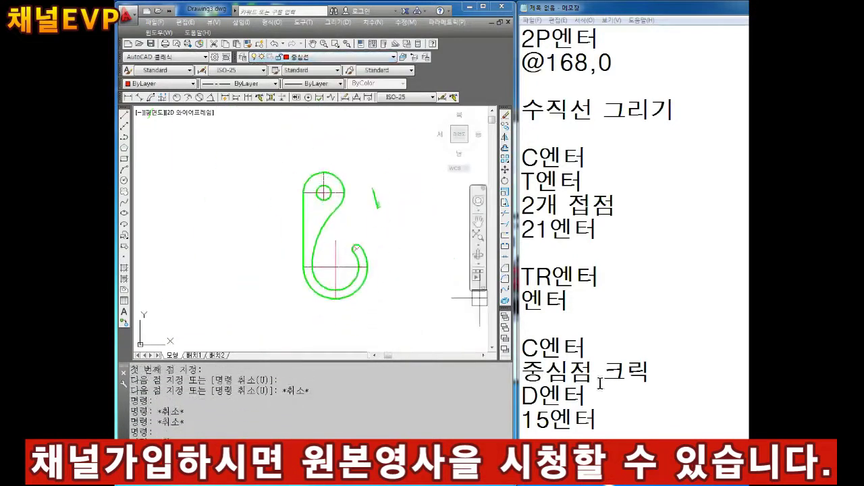
{"action": "left_click", "coordinate": [648, 412]}
{"action": "key", "text": "Return"}
{"action": "key", "text": "Return"}
{"action": "key", "text": "Return"}
{"action": "key", "text": "Return"}
{"action": "key", "text": "Return"}
{"action": "key", "text": "Return"}
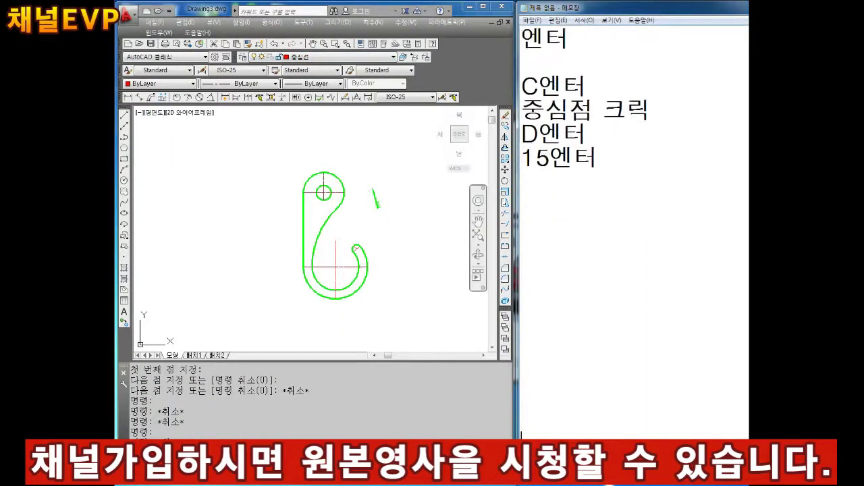
- Add the LEN, DE, 3 and 선 늘리기 lines to the Notepad notes
{"action": "type", "text": "LEN엔터"}
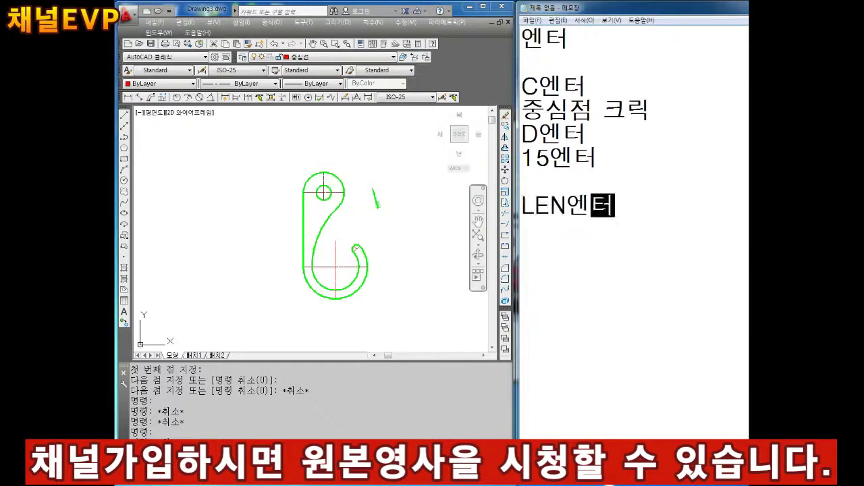
{"action": "key", "text": "Return"}
{"action": "type", "text": "DE엔터"}
{"action": "key", "text": "Return"}
{"action": "type", "text": "3엔터"}
{"action": "key", "text": "Return"}
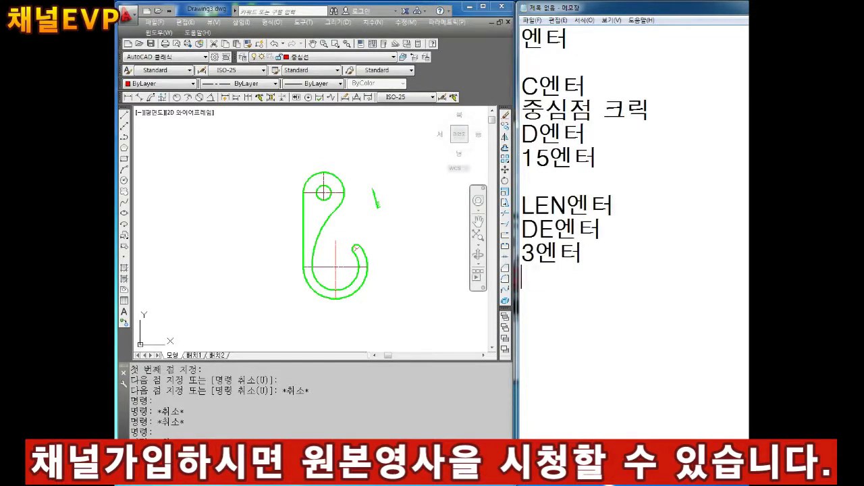
{"action": "type", "text": "선 늘리기"}
{"action": "key", "text": "Return"}
- Erase the stray short green line
{"action": "left_click_drag", "start_coordinate": [364, 260], "coordinate": [402, 179]}
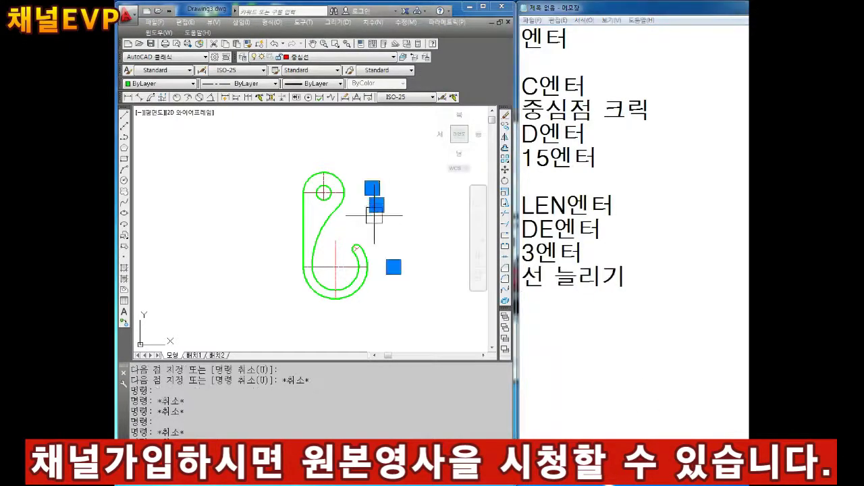
{"action": "key", "text": "Delete"}
{"action": "scroll", "coordinate": [342, 189], "scroll_direction": "up", "scroll_amount": 4}
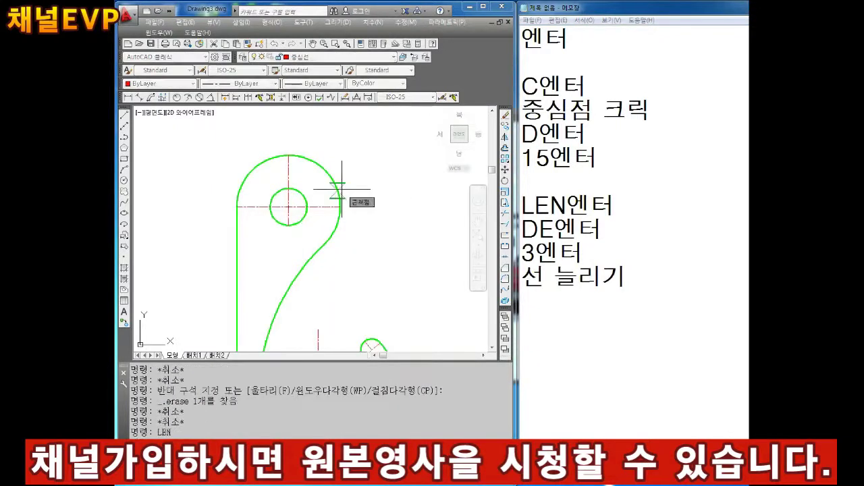
- Run LENGTHEN with a DElta increment of 3
{"action": "type", "text": "LEN"}
{"action": "key", "text": "Return"}
{"action": "type", "text": "DE"}
{"action": "key", "text": "Return"}
{"action": "type", "text": "3"}
{"action": "scroll", "coordinate": [289, 213], "scroll_direction": "up", "scroll_amount": 4}
{"action": "key", "text": "Return"}
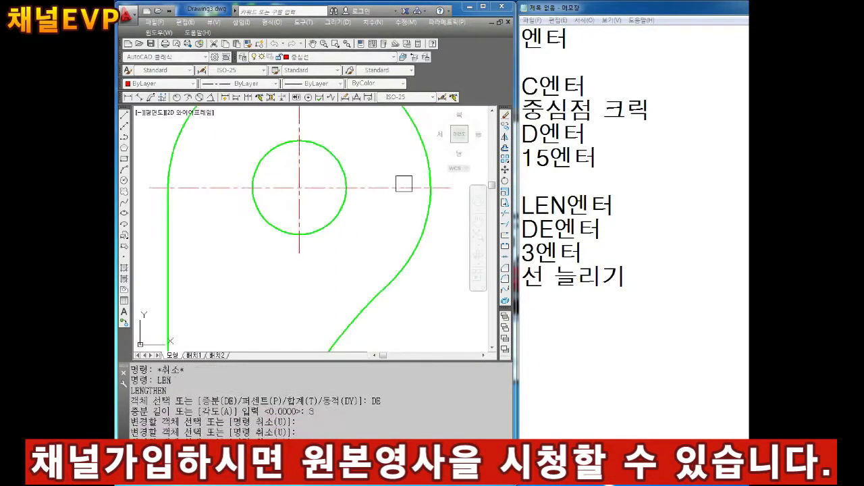
- Extend three centre-line ends by 3 units each
{"action": "scroll", "coordinate": [342, 200], "scroll_direction": "down", "scroll_amount": 3}
{"action": "left_click", "coordinate": [295, 222]}
{"action": "left_click", "coordinate": [286, 231]}
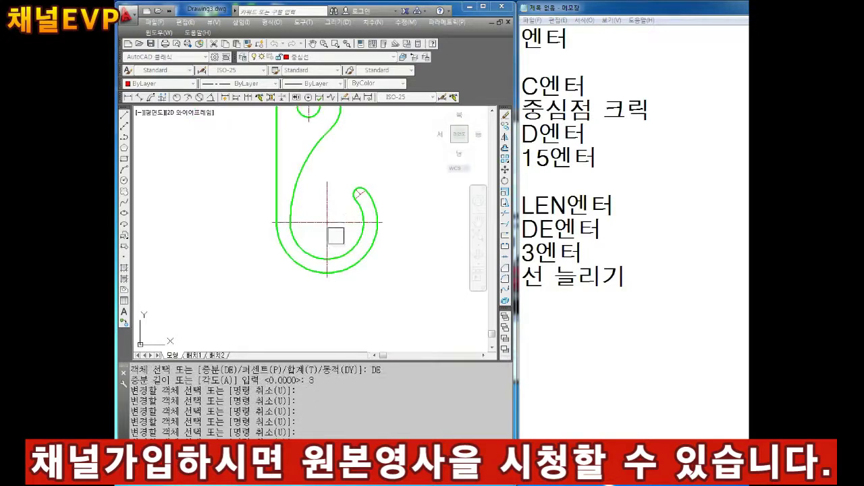
{"action": "scroll", "coordinate": [331, 212], "scroll_direction": "up", "scroll_amount": 3}
{"action": "left_click", "coordinate": [331, 233]}
{"action": "scroll", "coordinate": [320, 204], "scroll_direction": "down", "scroll_amount": 3}
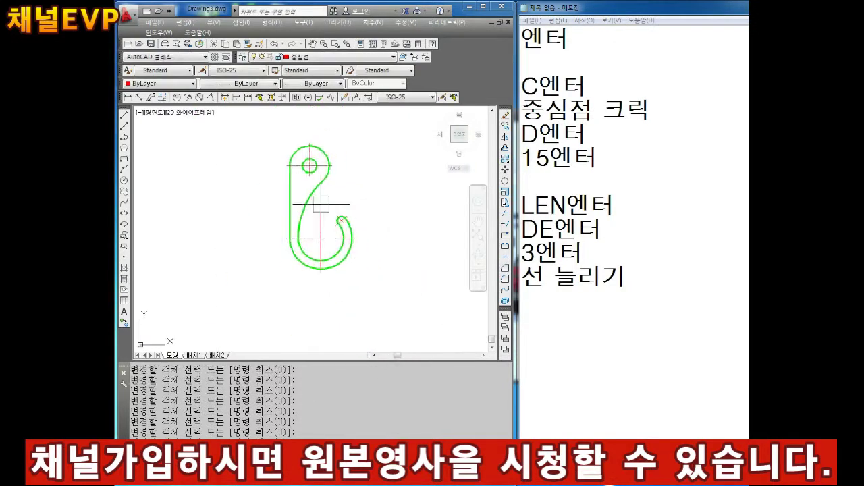
- Create the 치수기입 layer in the Layer Properties Manager and make it current
{"action": "left_click", "coordinate": [302, 57]}
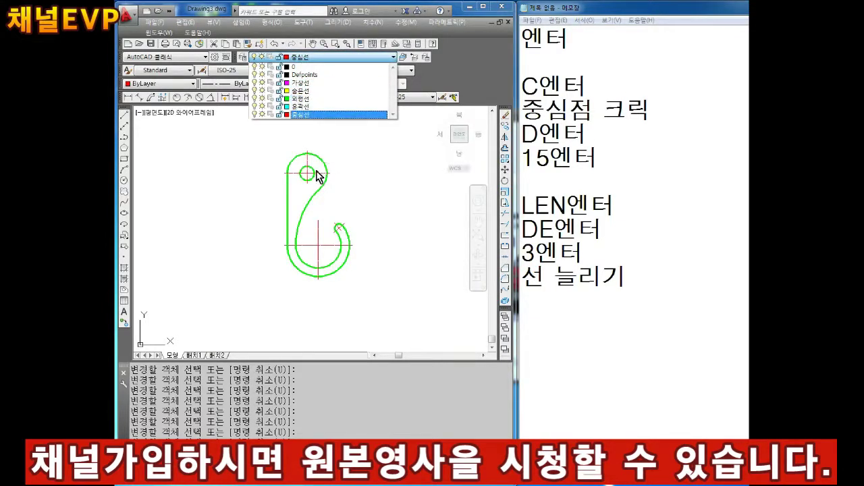
{"action": "left_click", "coordinate": [225, 56]}
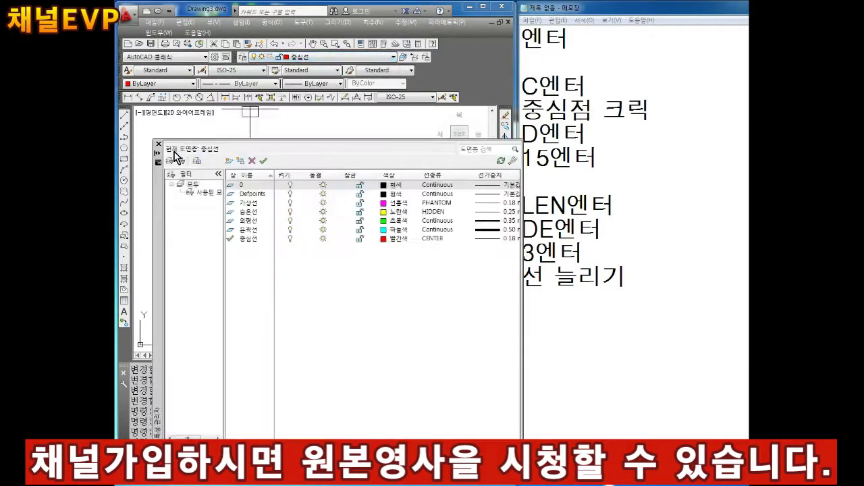
{"action": "left_click", "coordinate": [229, 161]}
{"action": "type", "text": "치수기"}
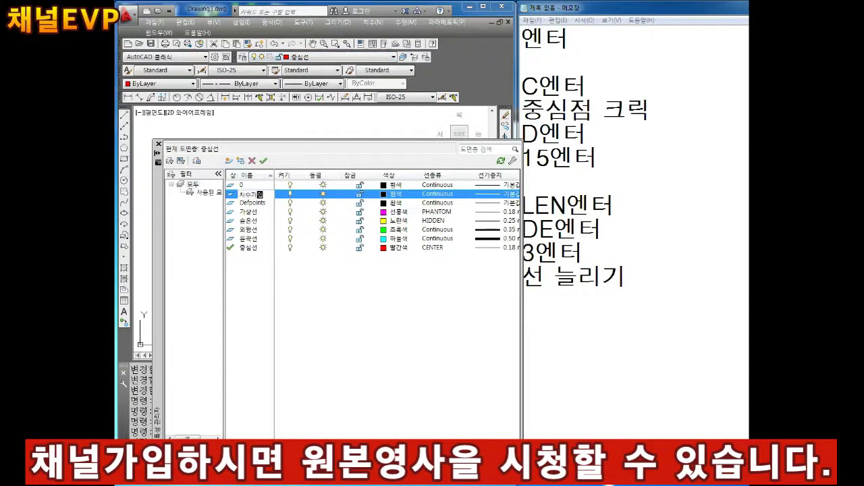
{"action": "left_click", "coordinate": [157, 146]}
{"action": "left_click", "coordinate": [324, 57]}
{"action": "left_click", "coordinate": [317, 69]}
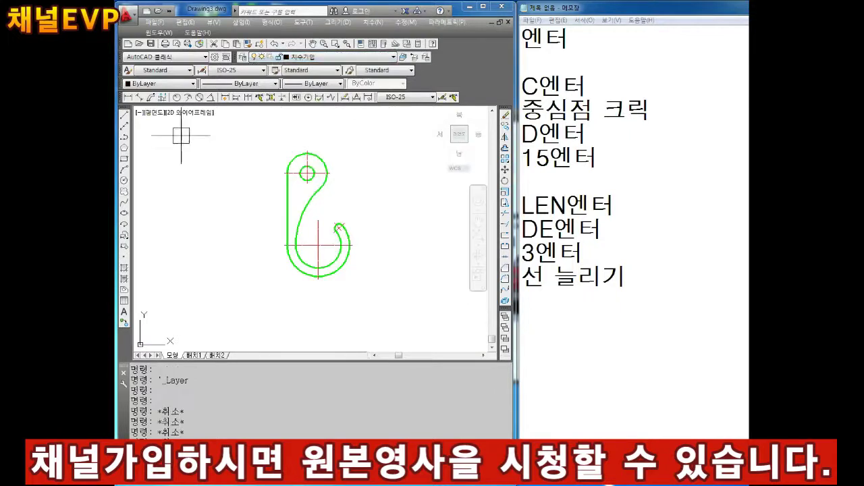
- Dimension the top arc as R21 and the small hole as ⌀15
{"action": "scroll", "coordinate": [189, 122], "scroll_direction": "up", "scroll_amount": 2}
{"action": "left_click", "coordinate": [177, 97]}
{"action": "middle_click_drag", "start_coordinate": [336, 171], "coordinate": [281, 160]}
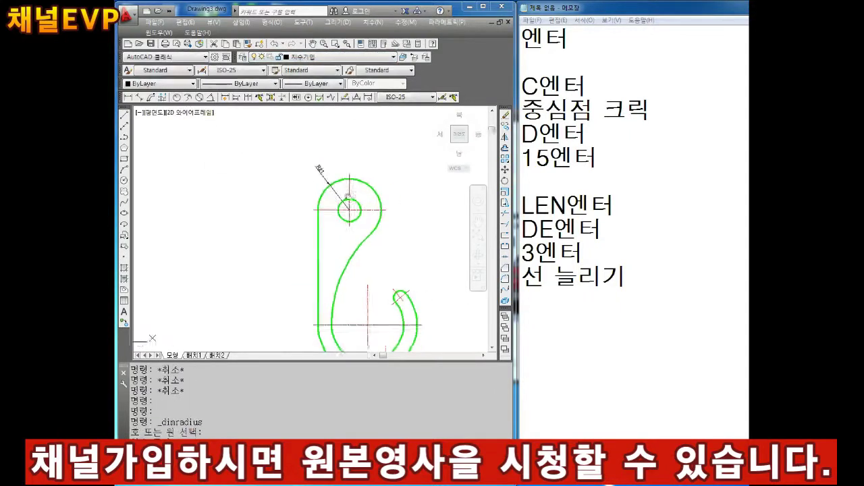
{"action": "left_click", "coordinate": [278, 159]}
{"action": "left_click", "coordinate": [199, 97]}
{"action": "scroll", "coordinate": [322, 189], "scroll_direction": "up", "scroll_amount": 4}
{"action": "left_click", "coordinate": [309, 203]}
{"action": "left_click", "coordinate": [363, 186]}
{"action": "scroll", "coordinate": [354, 142], "scroll_direction": "down", "scroll_amount": 4}
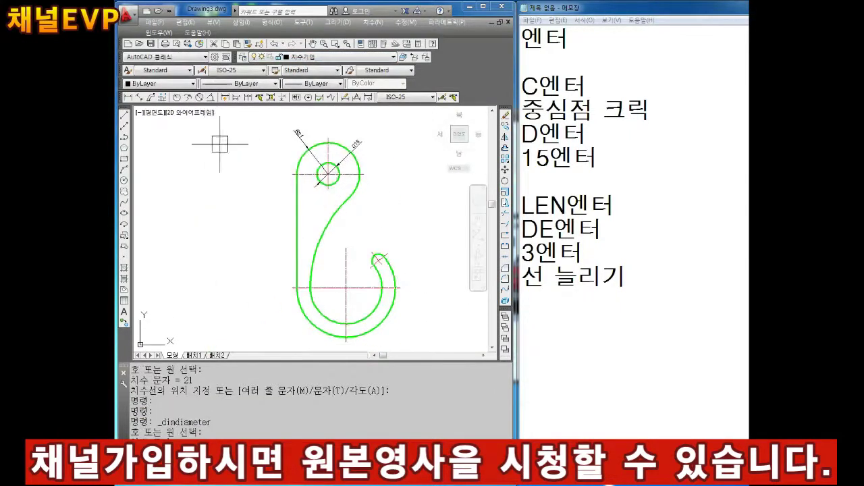
- Add the R24 radius dimension to the lower arc
{"action": "left_click", "coordinate": [177, 97]}
{"action": "left_click", "coordinate": [334, 211]}
{"action": "middle_click_drag", "start_coordinate": [363, 284], "coordinate": [351, 246]}
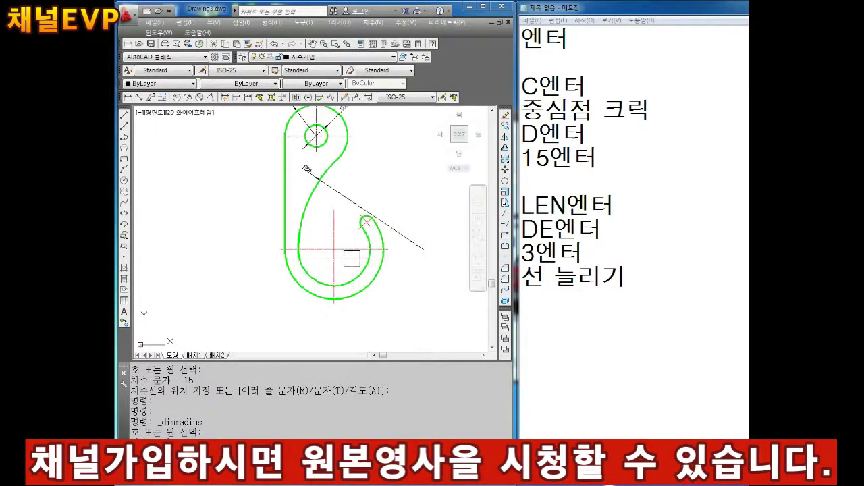
{"action": "middle_click_drag", "start_coordinate": [358, 256], "coordinate": [353, 229]}
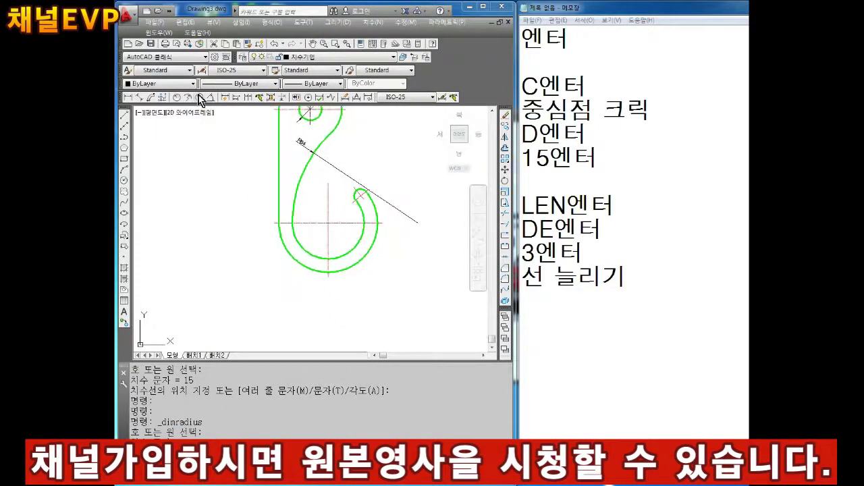
{"action": "left_click", "coordinate": [304, 243]}
{"action": "middle_click_drag", "start_coordinate": [305, 246], "coordinate": [273, 239]}
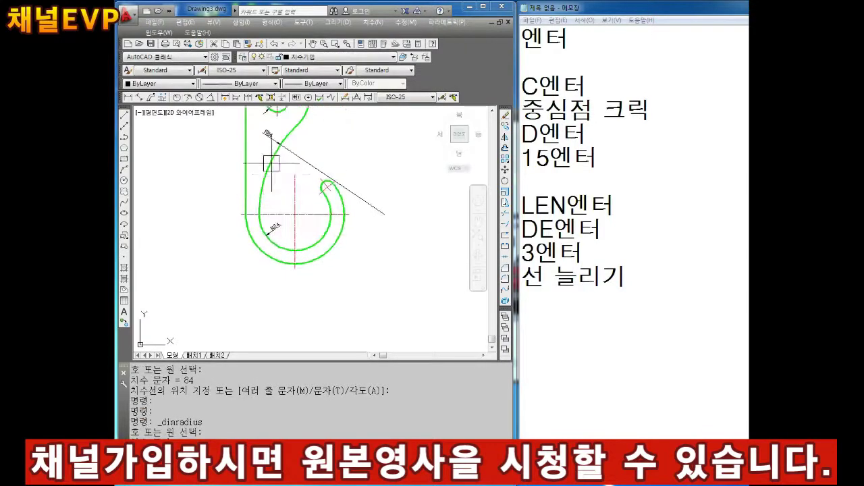
{"action": "scroll", "coordinate": [303, 237], "scroll_direction": "up", "scroll_amount": 5}
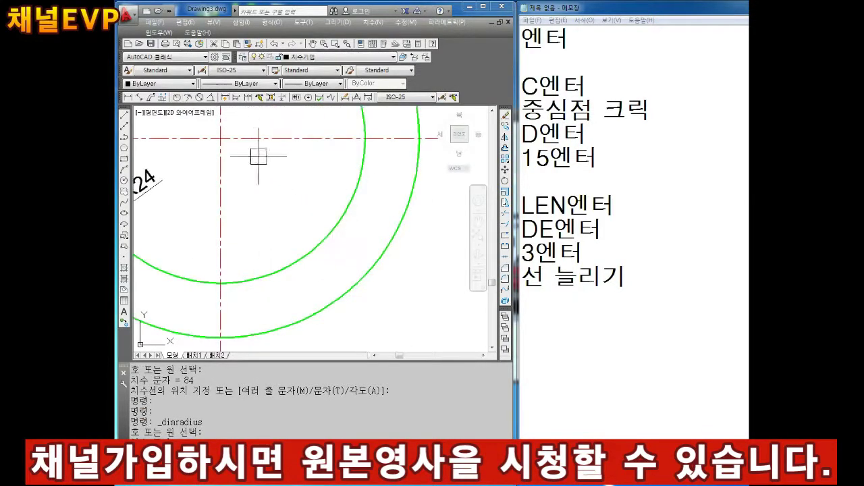
- Add an aligned 9 width dimension between the inner and outer arcs
{"action": "left_click", "coordinate": [138, 99]}
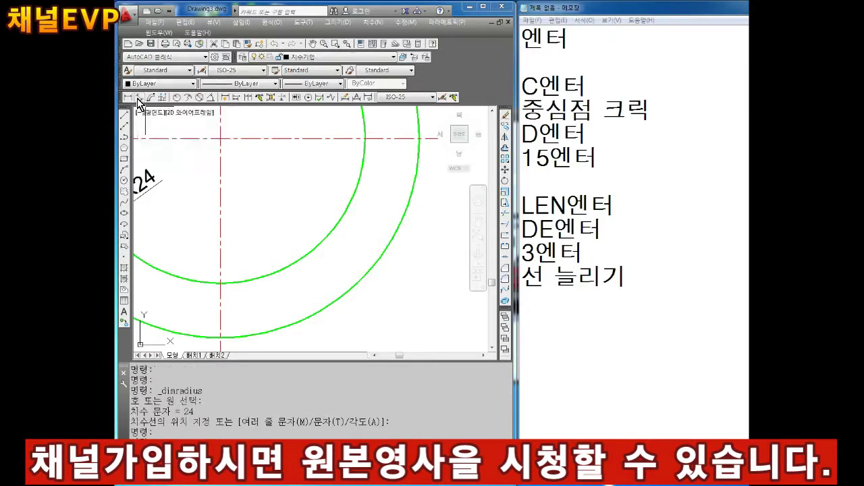
{"action": "left_click", "coordinate": [299, 264]}
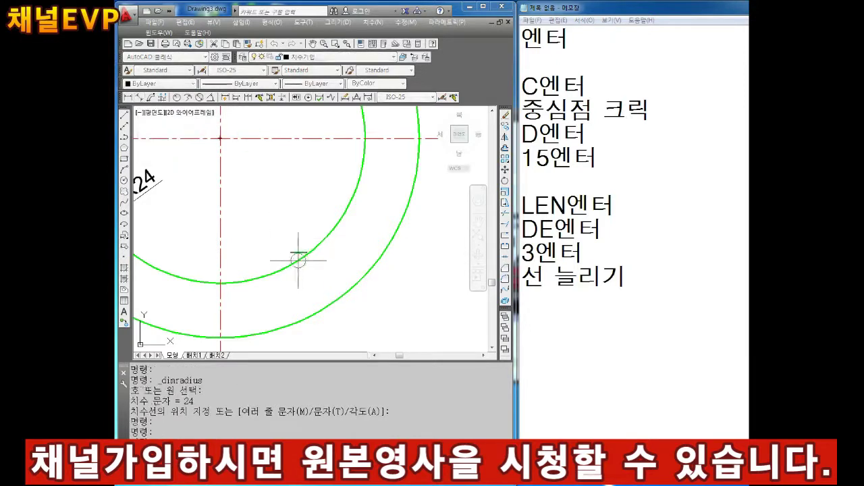
{"action": "left_click", "coordinate": [327, 305]}
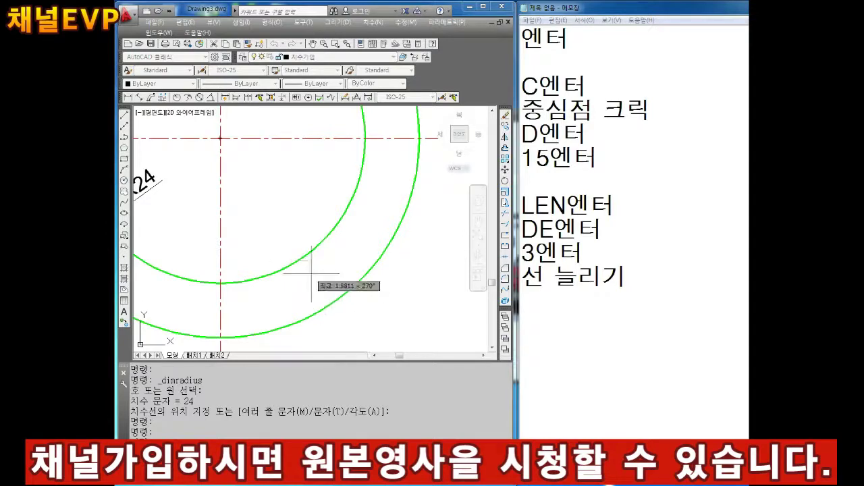
{"action": "left_click", "coordinate": [351, 288]}
{"action": "left_click", "coordinate": [327, 244]}
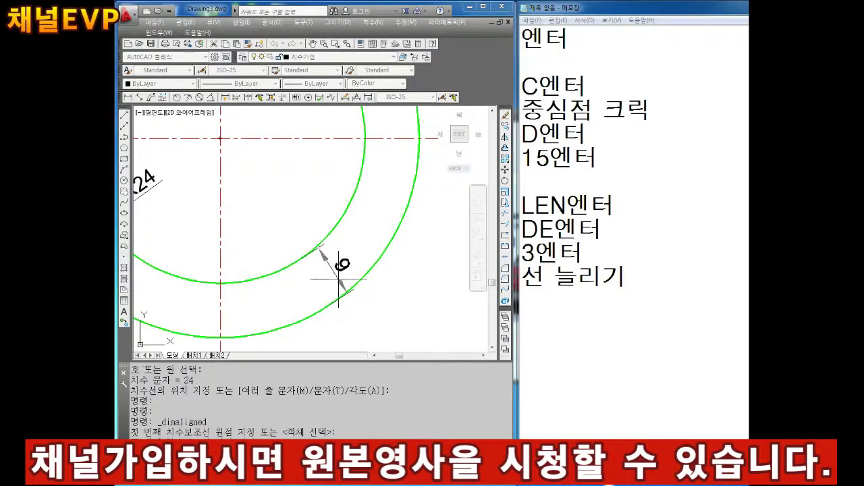
{"action": "left_click", "coordinate": [389, 276]}
{"action": "scroll", "coordinate": [339, 190], "scroll_direction": "down", "scroll_amount": 3}
{"action": "scroll", "coordinate": [344, 187], "scroll_direction": "up", "scroll_amount": 2}
{"action": "scroll", "coordinate": [391, 263], "scroll_direction": "up", "scroll_amount": 1}
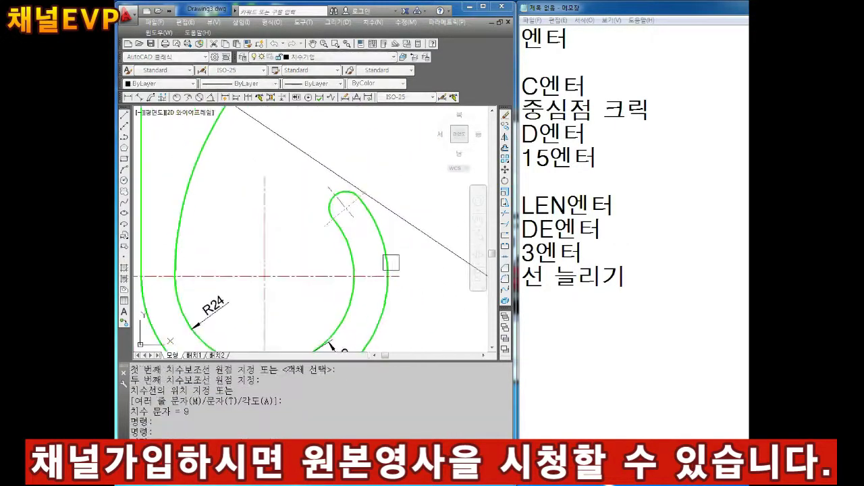
{"action": "middle_click_drag", "start_coordinate": [429, 216], "coordinate": [379, 214]}
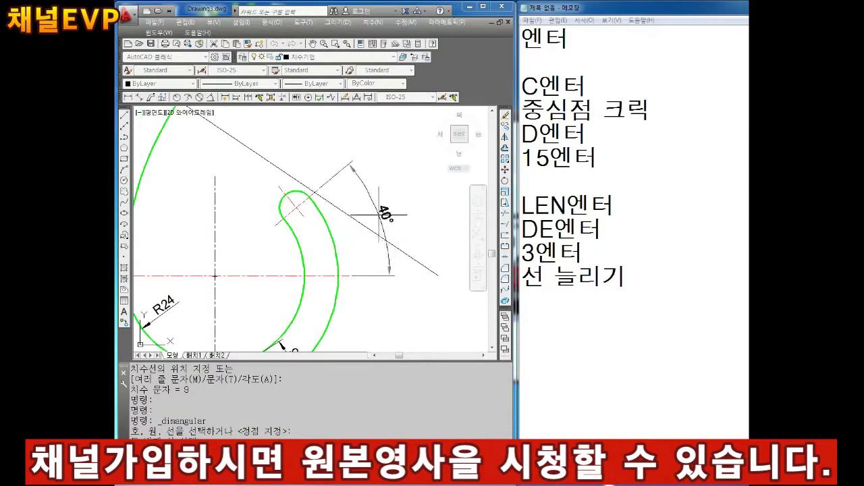
{"action": "scroll", "coordinate": [379, 214], "scroll_direction": "down", "scroll_amount": 3}
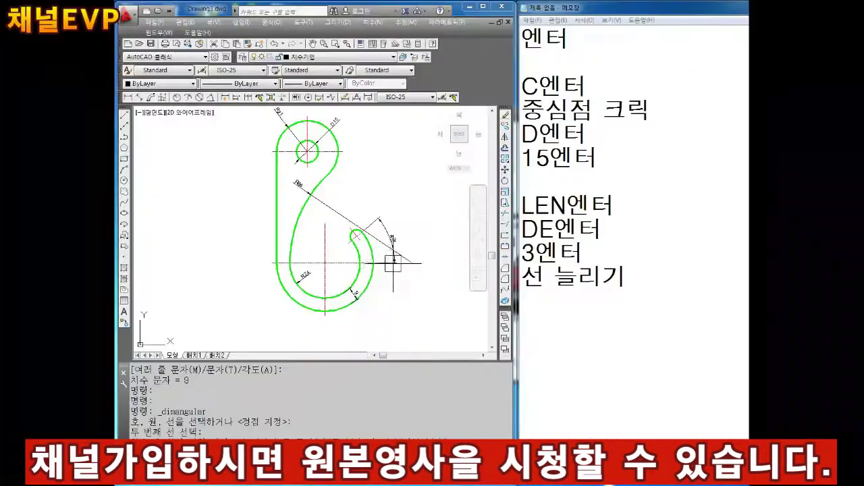
- Save the hook drawing as 2020-05-04-3.dwg
{"action": "middle_click_drag", "start_coordinate": [392, 263], "coordinate": [389, 289]}
{"action": "key", "text": "ctrl+shift+s"}
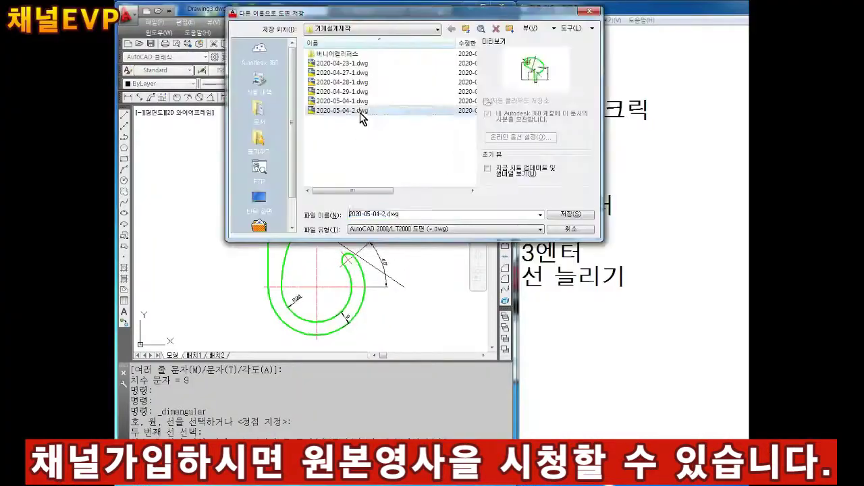
{"action": "double_click", "coordinate": [383, 213]}
{"action": "type", "text": "3"}
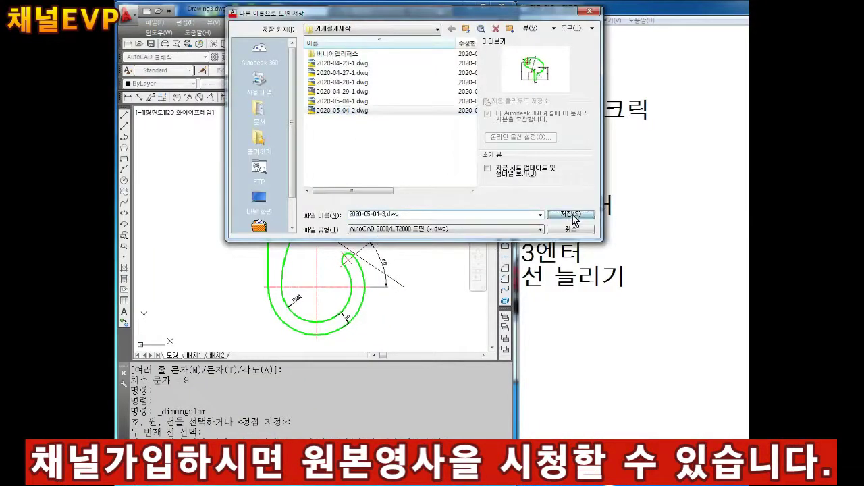
{"action": "left_click", "coordinate": [571, 214]}
- Delete everything and save the empty drawing over the existing .dwt template
{"action": "left_click_drag", "start_coordinate": [389, 193], "coordinate": [227, 329]}
{"action": "key", "text": "Delete"}
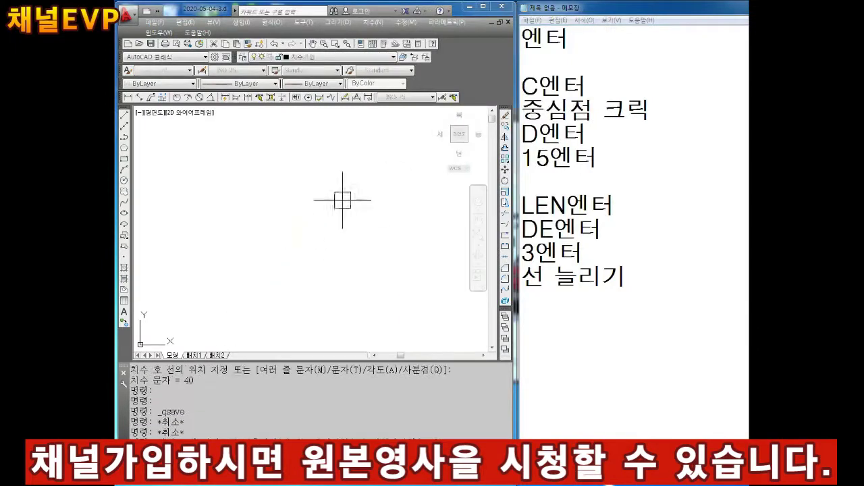
{"action": "left_click", "coordinate": [155, 21]}
{"action": "left_click", "coordinate": [203, 164]}
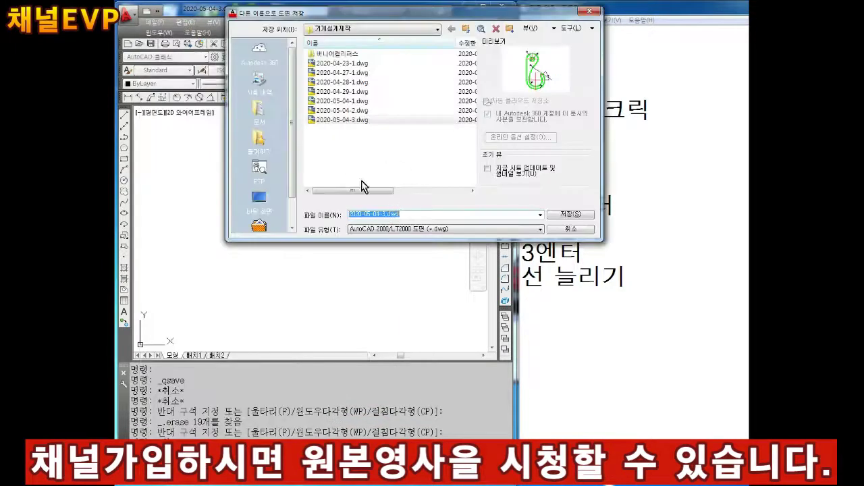
{"action": "left_click", "coordinate": [418, 230]}
{"action": "left_click", "coordinate": [419, 283]}
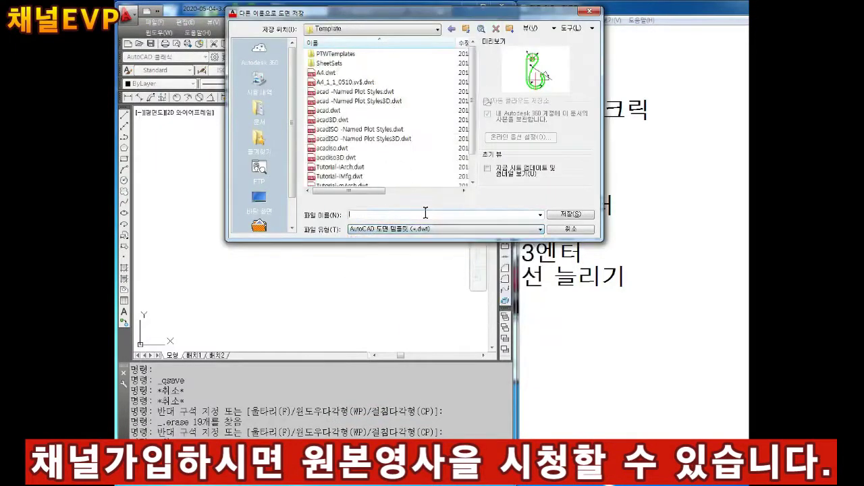
{"action": "left_click", "coordinate": [351, 181]}
{"action": "left_click", "coordinate": [570, 215]}
{"action": "left_click", "coordinate": [399, 153]}
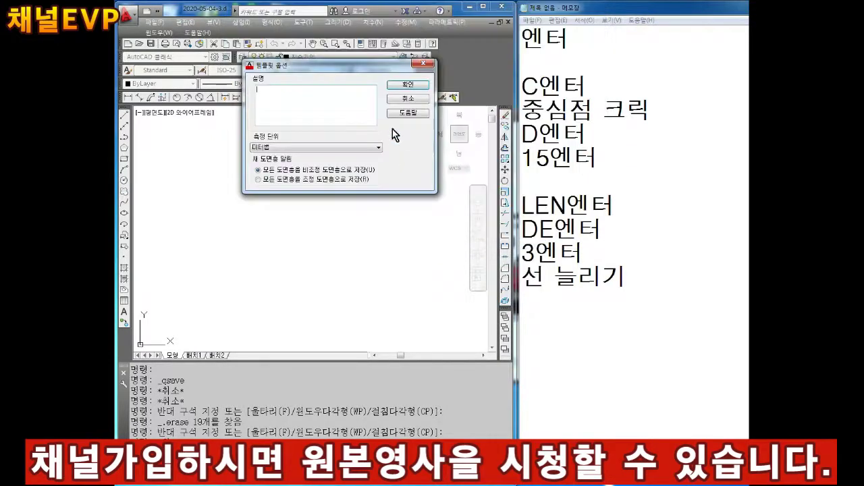
{"action": "left_click", "coordinate": [405, 85]}
{"action": "left_click", "coordinate": [314, 58]}
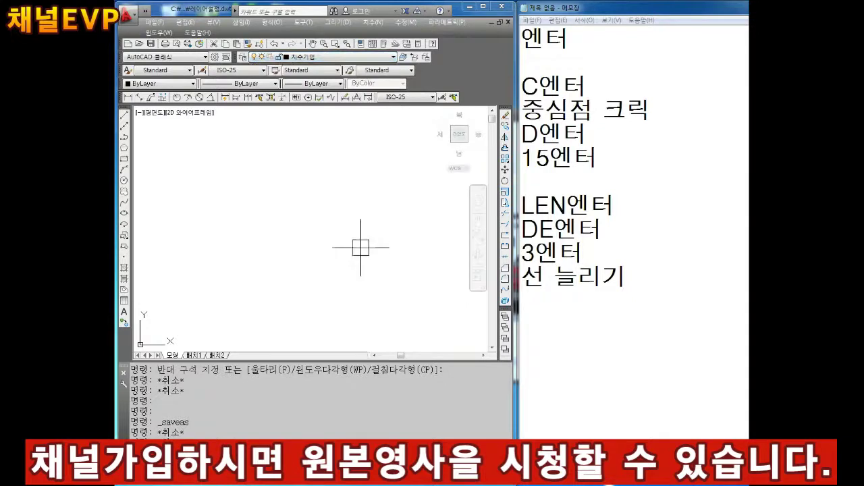
- Add the C, arbitrary-point click and radius lines to the Notepad notes
{"action": "key", "text": "Escape"}
{"action": "key", "text": "Escape"}
{"action": "left_click", "coordinate": [565, 328]}
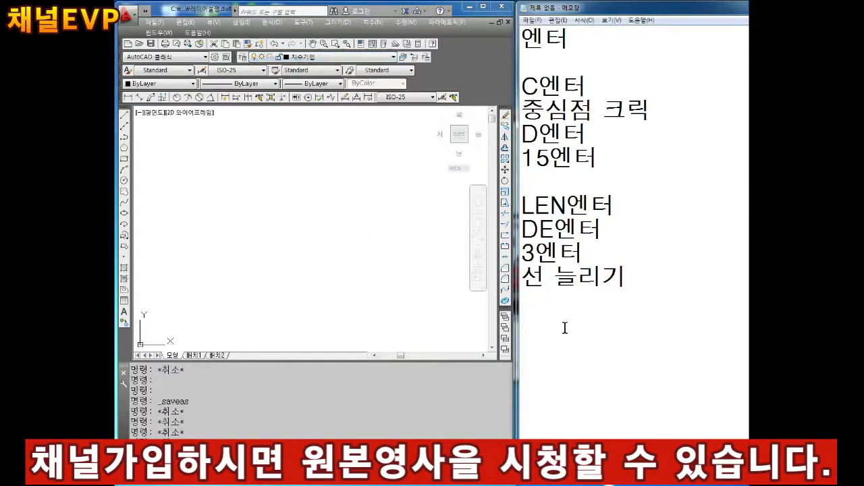
{"action": "type", "text": "C엔터"}
{"action": "key", "text": "Return"}
{"action": "type", "text": "임의점 클릭"}
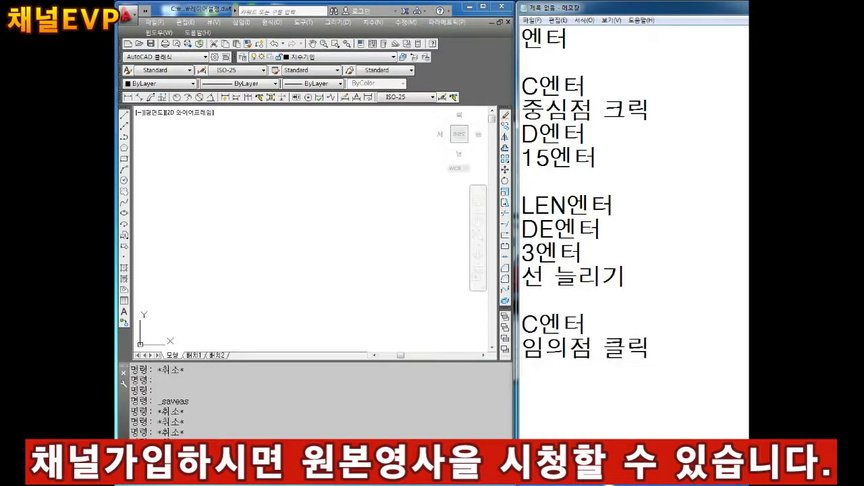
{"action": "key", "text": "Return"}
{"action": "type", "text": "ㄱ3"}
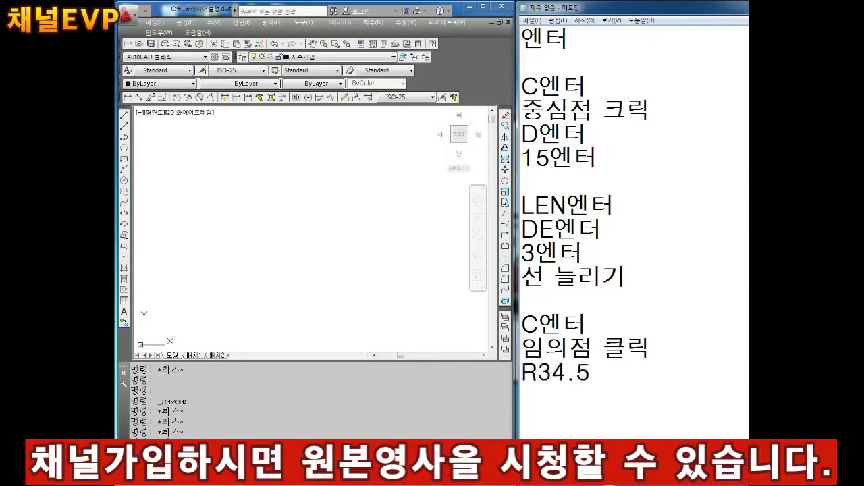
{"action": "type", "text": "엔터"}
- Return to AutoCAD and cancel the accidental Save As dialog
{"action": "left_click", "coordinate": [308, 232]}
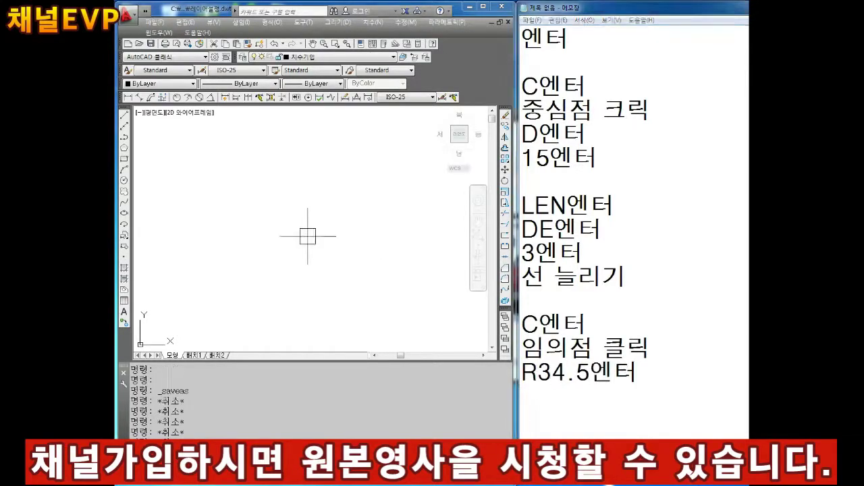
{"action": "key", "text": "Escape"}
{"action": "key", "text": "Escape"}
{"action": "key", "text": "Escape"}
{"action": "key", "text": "ctrl+shift+s"}
{"action": "key", "text": "Escape"}
{"action": "left_click", "coordinate": [202, 251]}
{"action": "key", "text": "Escape"}
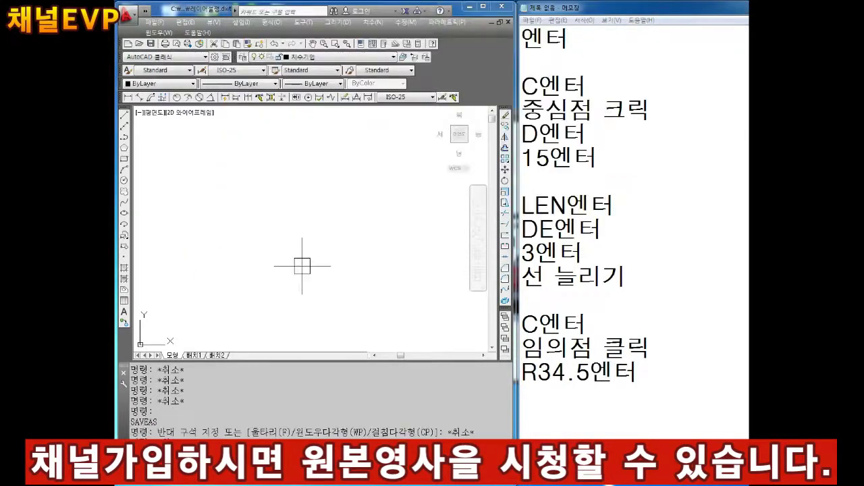
- Draw a radius-34.5 circle at an arbitrary point
{"action": "type", "text": "c"}
{"action": "key", "text": "Return"}
{"action": "left_click", "coordinate": [294, 222]}
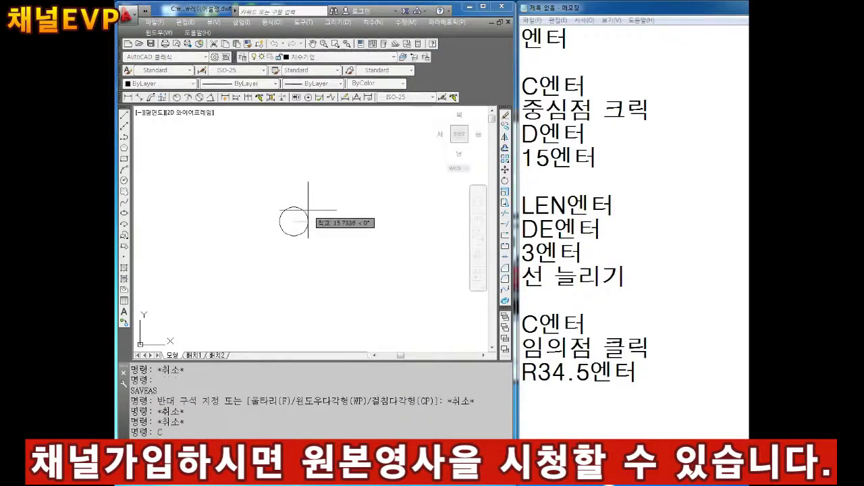
{"action": "type", "text": "34.6"}
{"action": "key", "text": "Return"}
- Move the new circle onto the 외형선 layer
{"action": "left_click", "coordinate": [325, 222]}
{"action": "left_click", "coordinate": [324, 57]}
{"action": "left_click", "coordinate": [317, 96]}
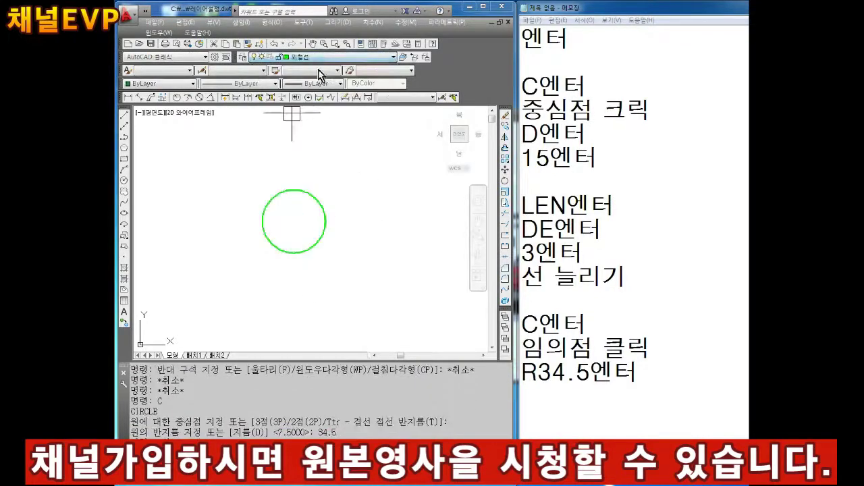
{"action": "left_click", "coordinate": [324, 57]}
{"action": "key", "text": "Escape"}
{"action": "scroll", "coordinate": [304, 225], "scroll_direction": "up", "scroll_amount": 2}
{"action": "scroll", "coordinate": [304, 225], "scroll_direction": "up", "scroll_amount": 1}
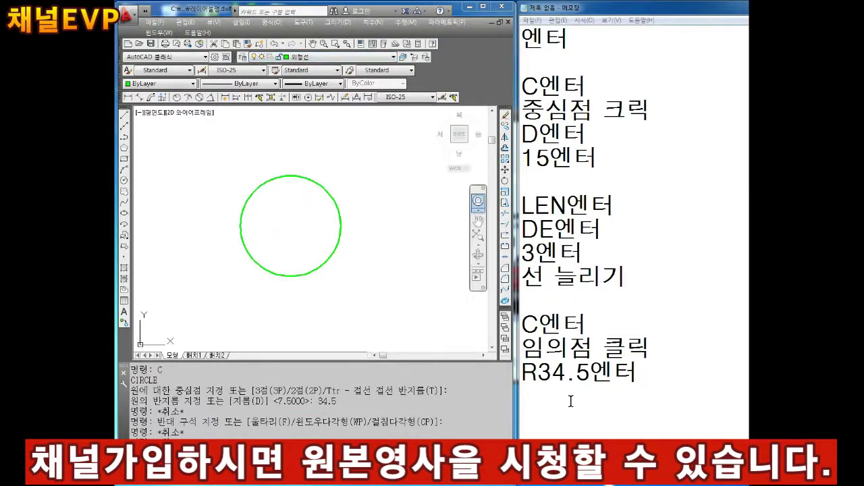
- Add a 'click the circle's centre point' line to the Notepad construction notes
{"action": "left_click", "coordinate": [599, 426]}
{"action": "type", "text": "C"}
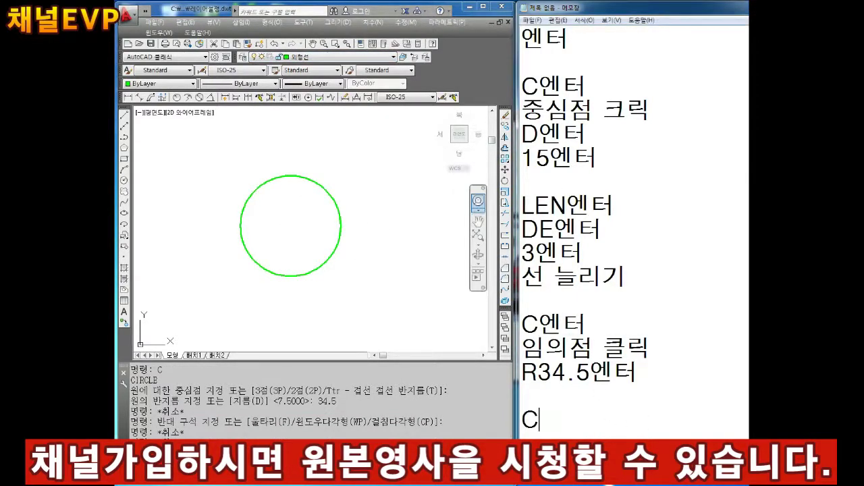
{"action": "type", "text": "엔터"}
{"action": "key", "text": "Return"}
{"action": "type", "text": "3P엔터"}
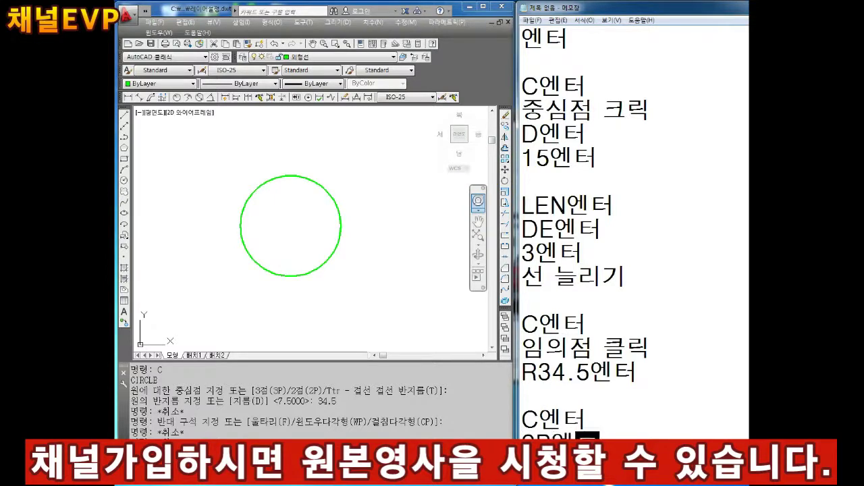
{"action": "key", "text": "Return"}
{"action": "key", "text": "Return"}
{"action": "type", "text": "원드"}
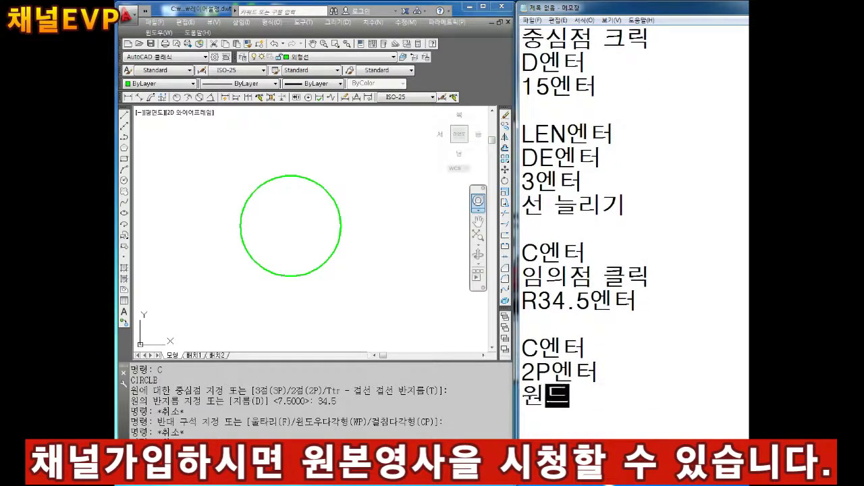
{"action": "type", "text": "의 중심저점 클릭"}
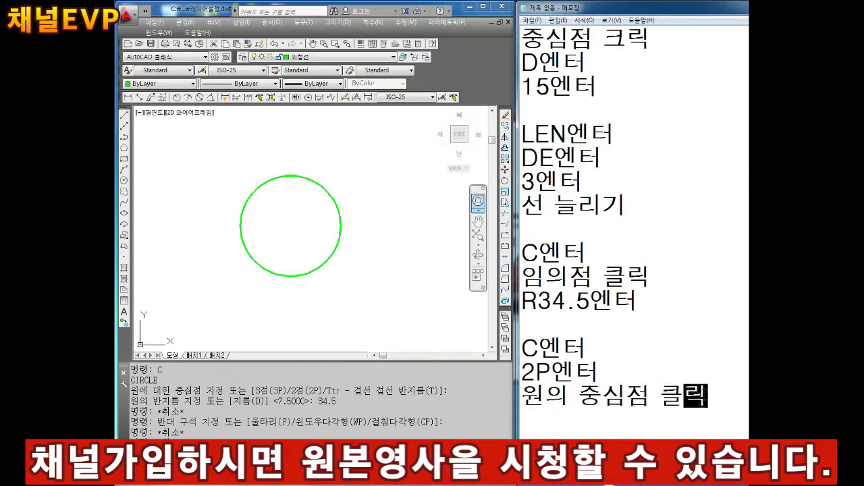
{"action": "key", "text": "Return"}
{"action": "key", "text": "Return"}
{"action": "key", "text": "Return"}
{"action": "type", "text": "@0,-65"}
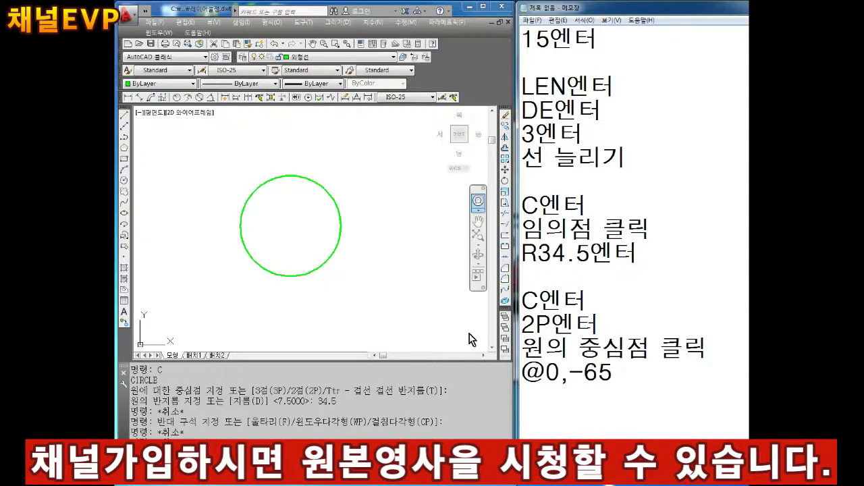
- Draw a 2P circle from the first circle's centre to @0,-65
{"action": "left_click", "coordinate": [363, 236]}
{"action": "key", "text": "Escape"}
{"action": "key", "text": "Escape"}
{"action": "key", "text": "Escape"}
{"action": "key", "text": "Escape"}
{"action": "key", "text": "Escape"}
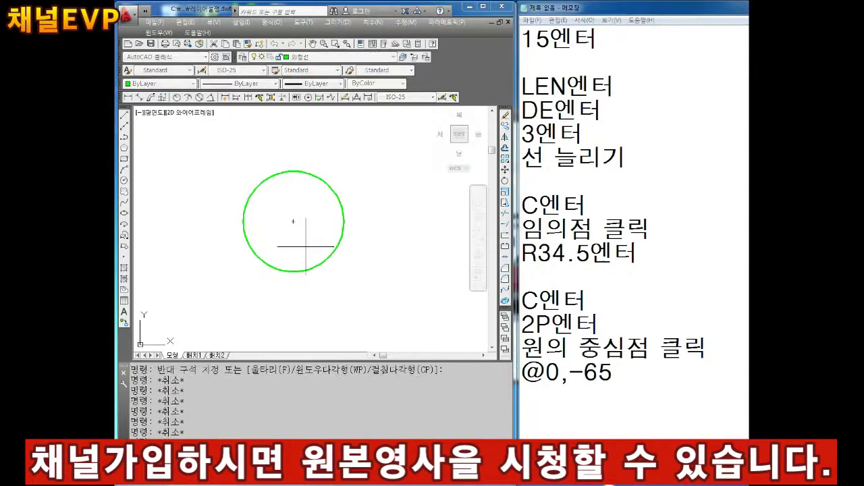
{"action": "type", "text": "C"}
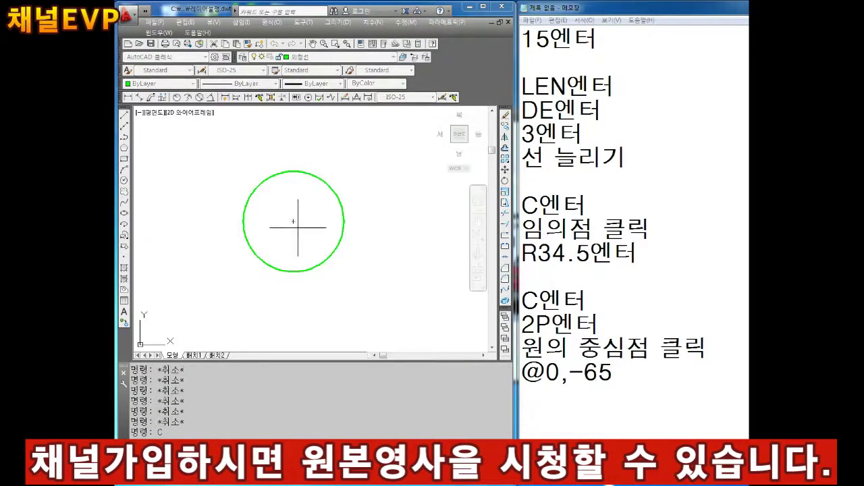
{"action": "key", "text": "Return"}
{"action": "type", "text": "2p"}
{"action": "key", "text": "Return"}
{"action": "left_click", "coordinate": [293, 221]}
{"action": "type", "text": "@0,-65"}
{"action": "key", "text": "Return"}
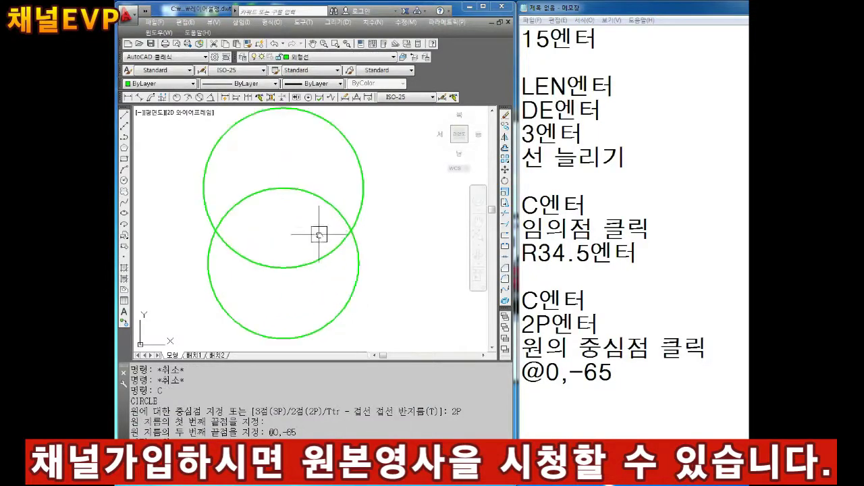
- Place the R34.5 radius dimension on the upper circle and R32.5 on the lower circle
{"action": "left_click", "coordinate": [367, 266]}
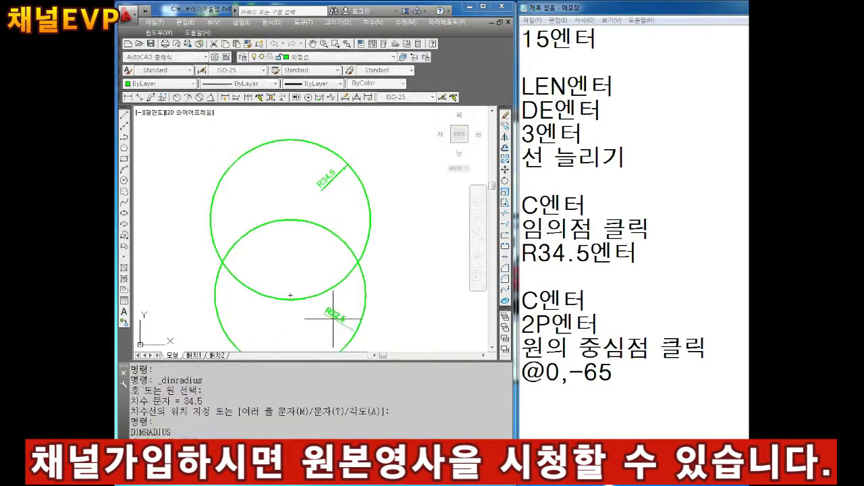
{"action": "key", "text": "Return"}
{"action": "scroll", "coordinate": [368, 265], "scroll_direction": "down", "scroll_amount": 2}
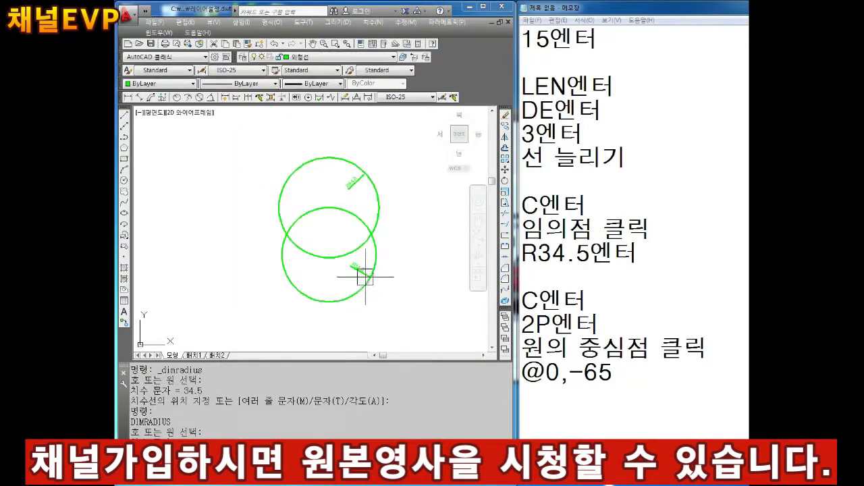
{"action": "left_click", "coordinate": [364, 276]}
{"action": "scroll", "coordinate": [367, 266], "scroll_direction": "down", "scroll_amount": 1}
{"action": "scroll", "coordinate": [366, 266], "scroll_direction": "up", "scroll_amount": 2}
{"action": "scroll", "coordinate": [368, 267], "scroll_direction": "down", "scroll_amount": 1}
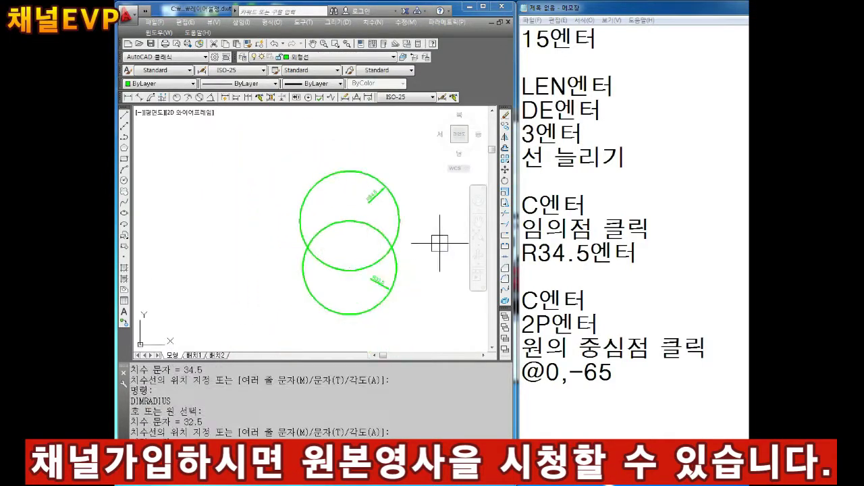
- Note the next circle step: click a centre, then the R32.5 circle's 6 o'clock quadrant
{"action": "left_click", "coordinate": [649, 390]}
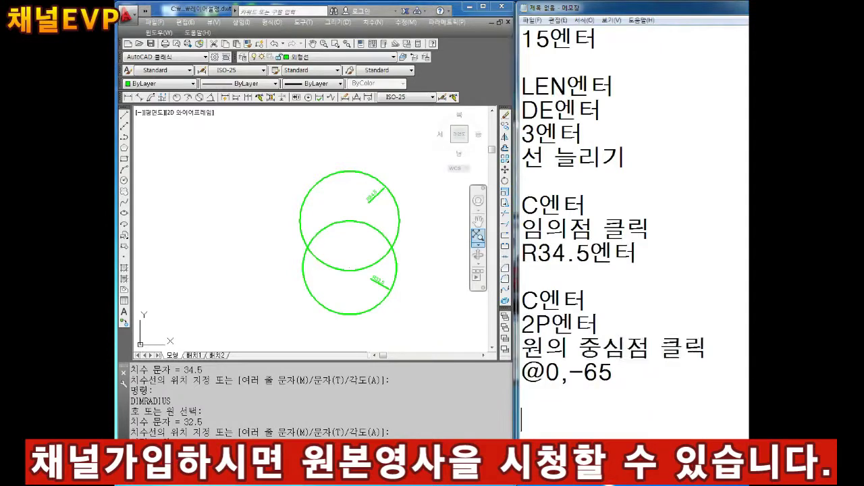
{"action": "type", "text": "C엔터 임의"}
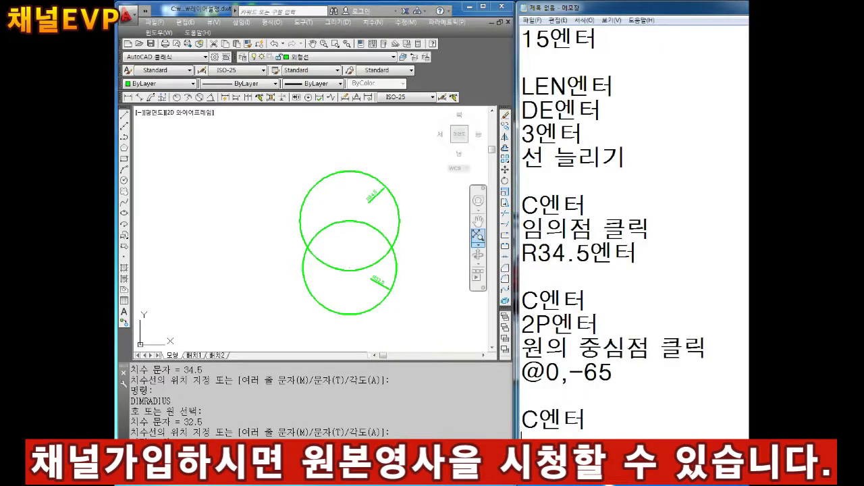
{"action": "type", "text": "점 클릭"}
{"action": "key", "text": "Return"}
{"action": "key", "text": "Return"}
{"action": "key", "text": "Return"}
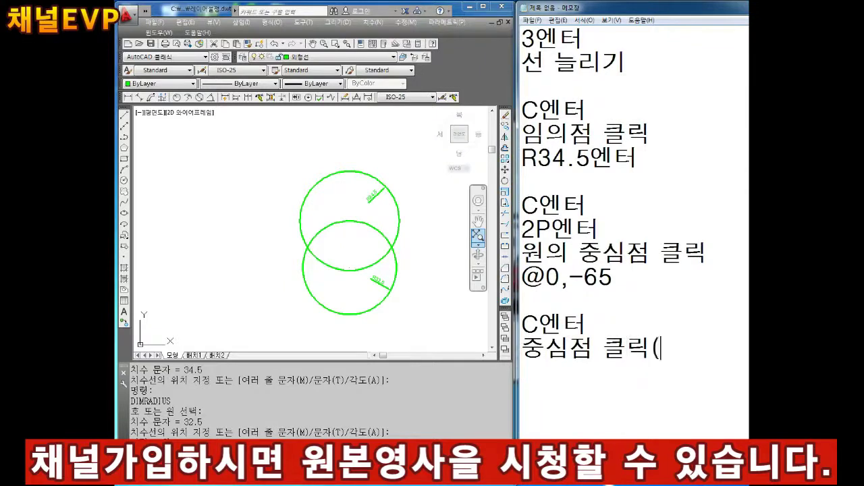
{"action": "type", "text": "ㄱ"}
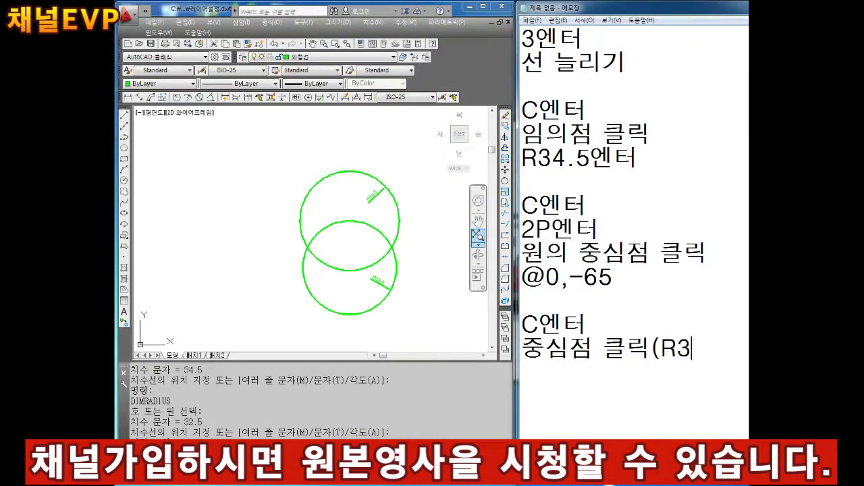
{"action": "type", "text": "임의점"}
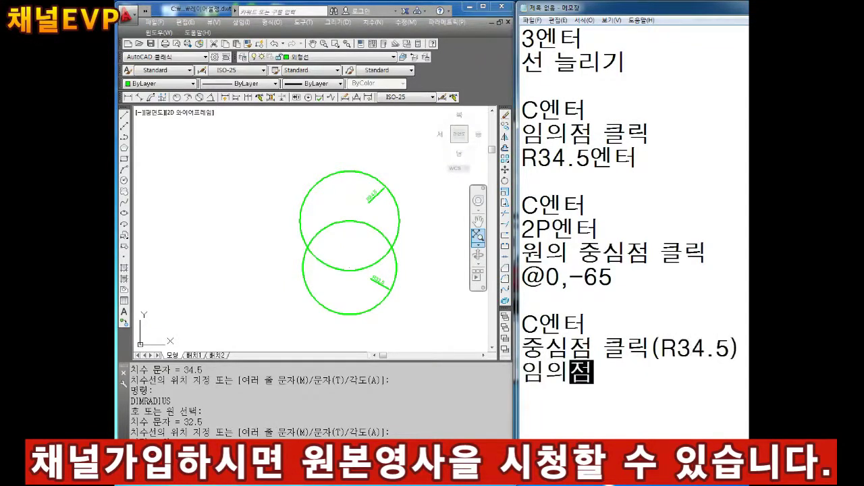
{"action": "type", "text": "("}
{"action": "type", "text": "5사분점"}
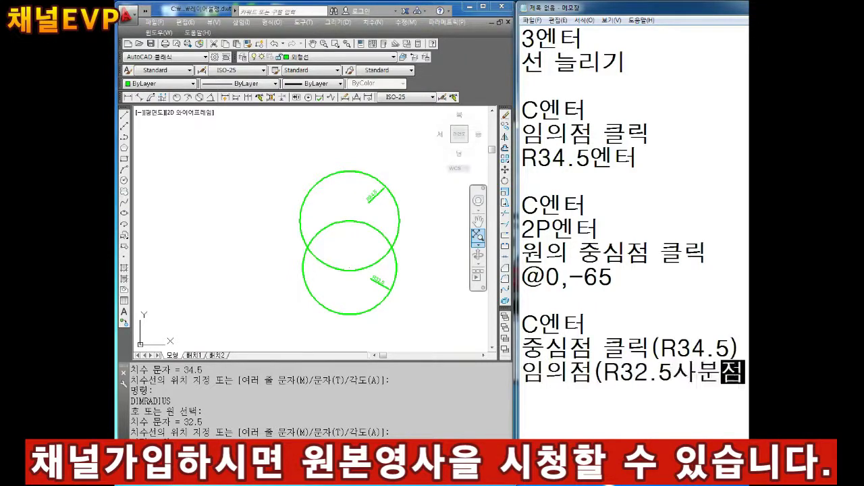
{"action": "type", "text": ")"}
{"action": "type", "text": "6시방향"}
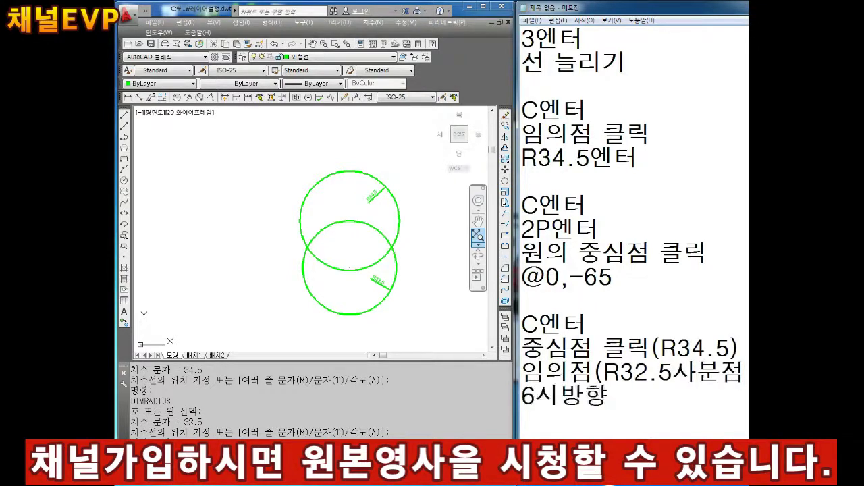
- Pan the drawing and start a new circle with C
{"action": "middle_click_drag", "start_coordinate": [319, 247], "coordinate": [282, 238]}
{"action": "key", "text": "Escape"}
{"action": "key", "text": "Escape"}
{"action": "key", "text": "Escape"}
{"action": "key", "text": "Escape"}
{"action": "key", "text": "Escape"}
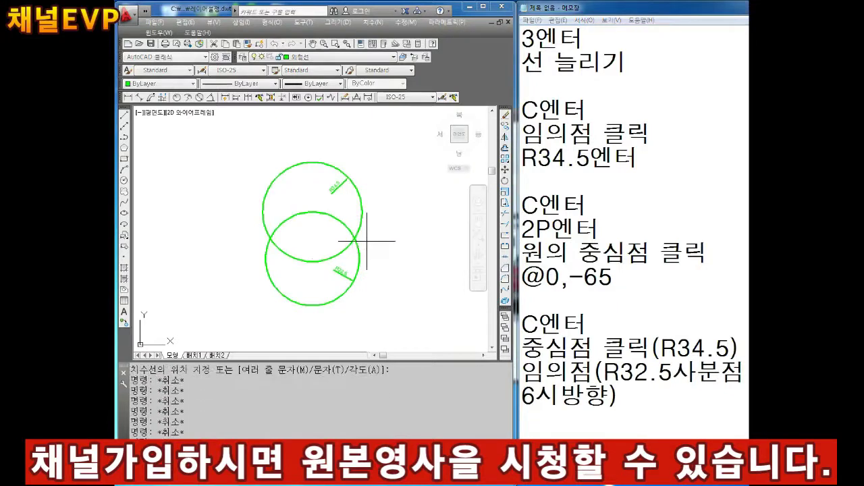
{"action": "type", "text": "c"}
{"action": "key", "text": "Return"}
- Draw an R65 circle centred on the upper circle through the lower circle's bottom quadrant, dimensioned R65
{"action": "left_click", "coordinate": [312, 211]}
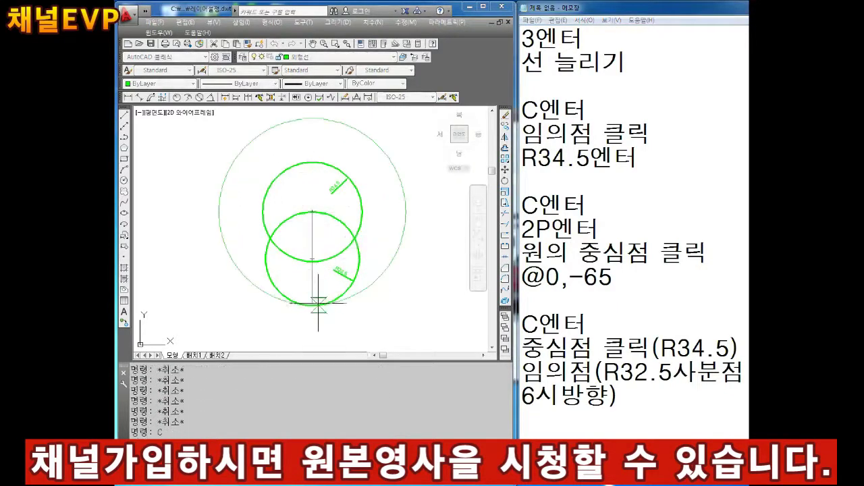
{"action": "left_click", "coordinate": [312, 305]}
{"action": "middle_click_drag", "start_coordinate": [324, 193], "coordinate": [337, 194]}
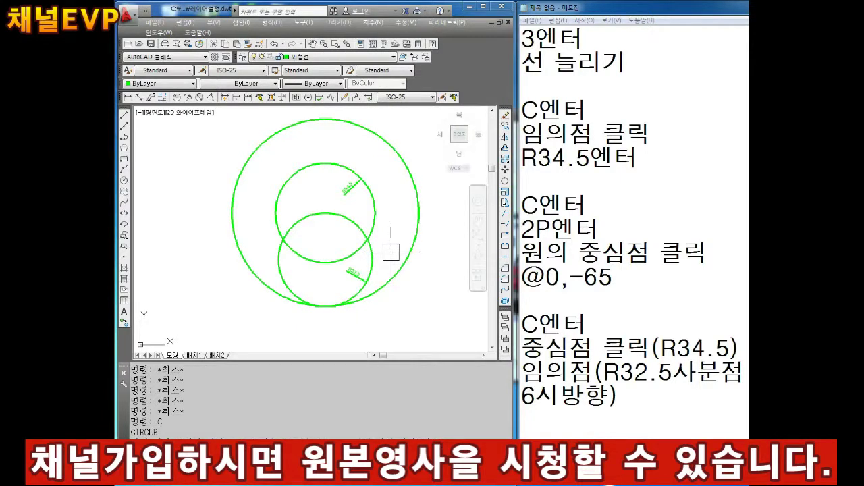
{"action": "left_click", "coordinate": [177, 97]}
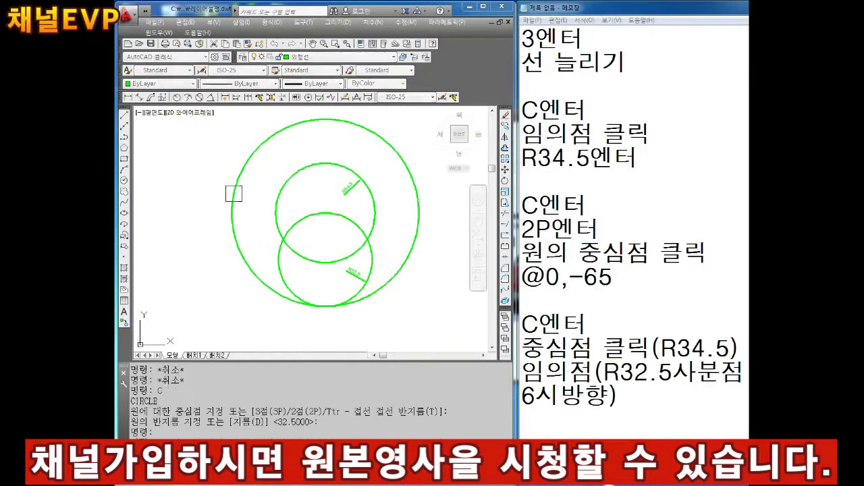
{"action": "left_click", "coordinate": [233, 195]}
{"action": "scroll", "coordinate": [261, 281], "scroll_direction": "up", "scroll_amount": 5}
{"action": "scroll", "coordinate": [260, 281], "scroll_direction": "down", "scroll_amount": 5}
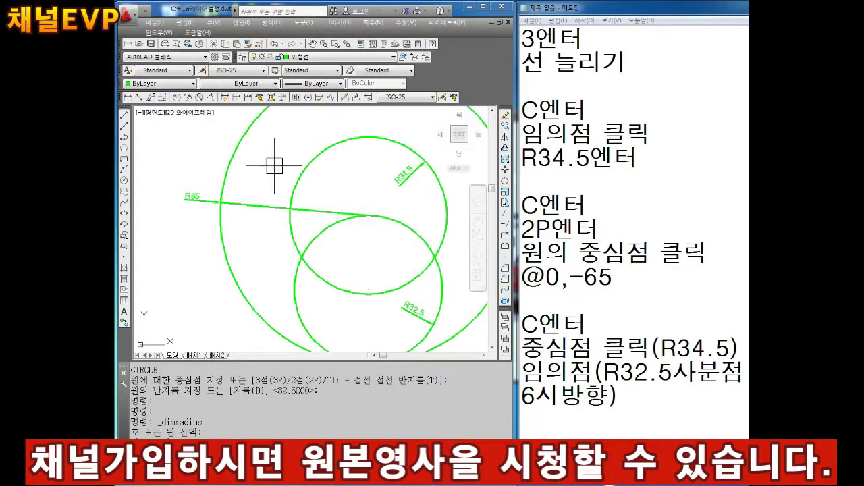
{"action": "scroll", "coordinate": [302, 216], "scroll_direction": "up", "scroll_amount": 1}
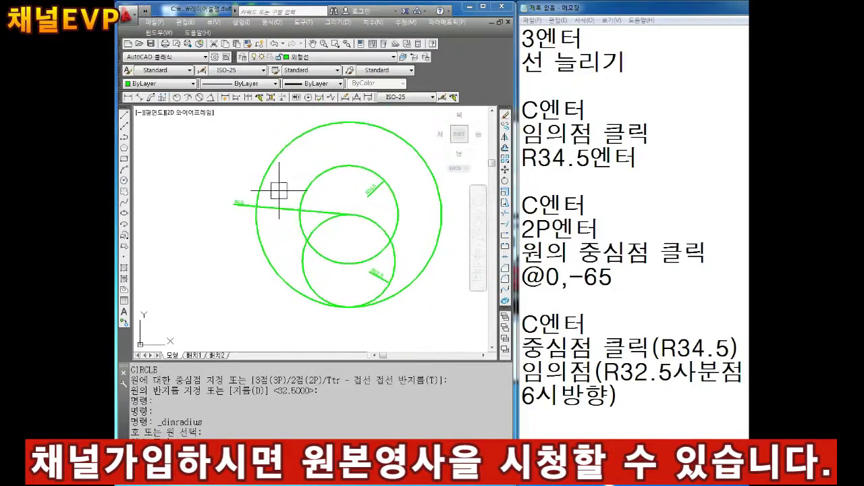
{"action": "scroll", "coordinate": [281, 211], "scroll_direction": "up", "scroll_amount": 1}
- Dimension the 30.5 gap between the large circle and the R34.5 circle
{"action": "key", "text": "Escape"}
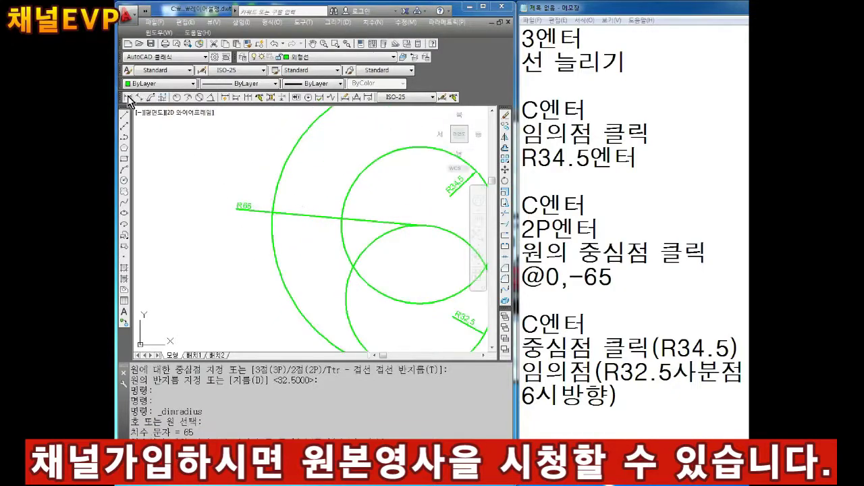
{"action": "left_click", "coordinate": [128, 96]}
{"action": "left_click", "coordinate": [272, 225]}
{"action": "left_click", "coordinate": [342, 225]}
{"action": "left_click", "coordinate": [317, 254]}
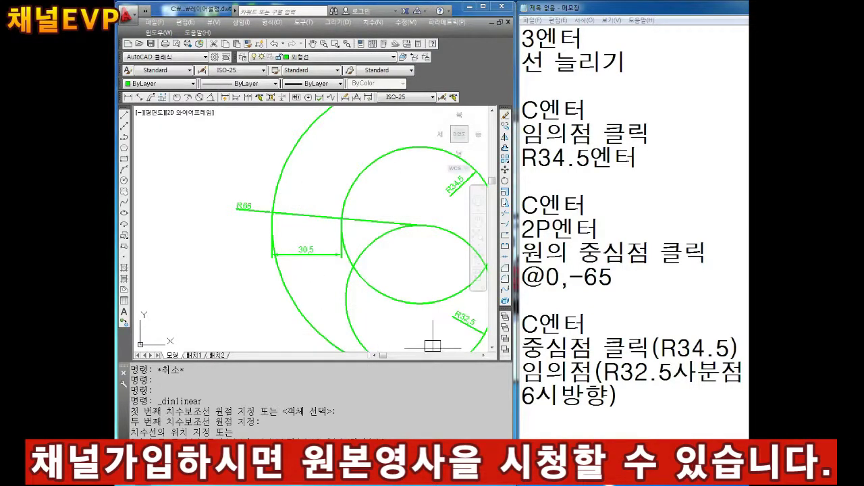
- Halve 30.5 in Calculator and offset the R34.5 circle 15.25 outward
{"action": "key", "text": "super"}
{"action": "left_click", "coordinate": [176, 230]}
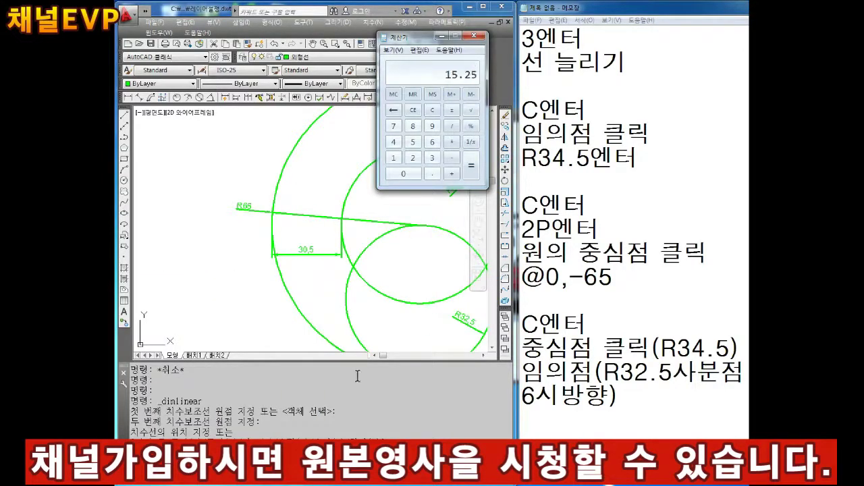
{"action": "left_click", "coordinate": [371, 420]}
{"action": "scroll", "coordinate": [347, 212], "scroll_direction": "down", "scroll_amount": 2}
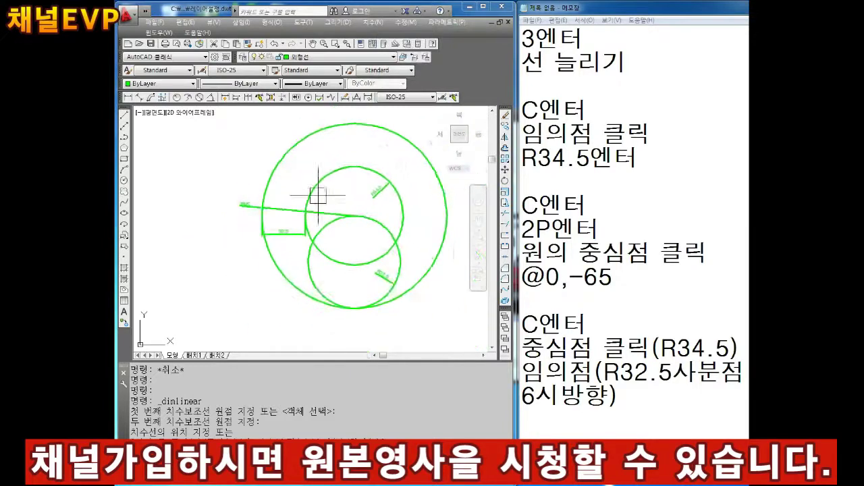
{"action": "scroll", "coordinate": [318, 193], "scroll_direction": "up", "scroll_amount": 2}
{"action": "key", "text": "Escape"}
{"action": "key", "text": "Escape"}
{"action": "key", "text": "Escape"}
{"action": "key", "text": "Escape"}
{"action": "key", "text": "Return"}
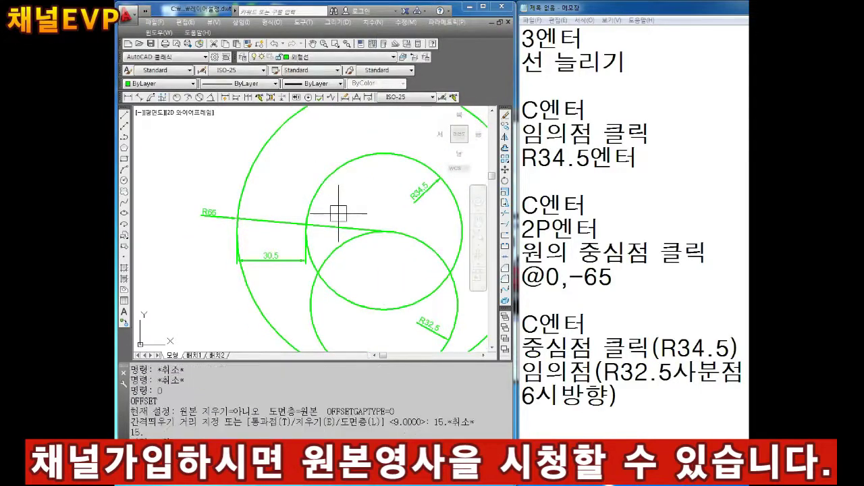
{"action": "key", "text": "Return"}
{"action": "left_click", "coordinate": [313, 196]}
{"action": "left_click", "coordinate": [267, 169]}
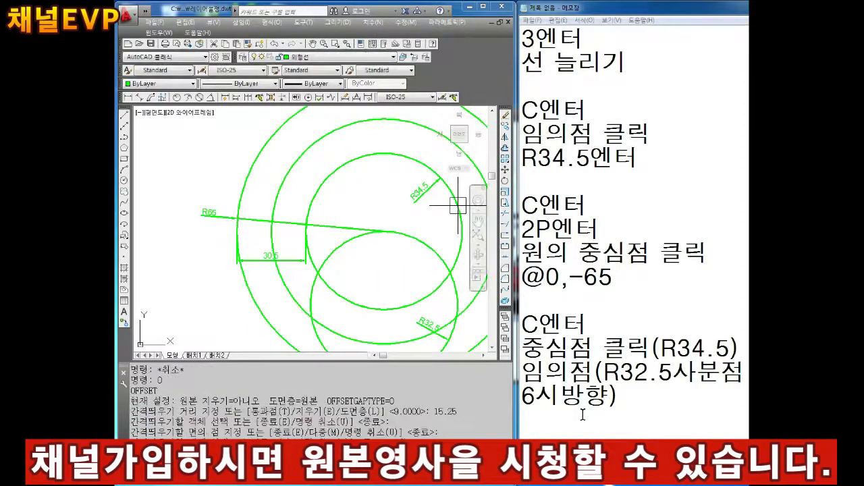
- Record the 15.25 offset step in the Notepad notes
{"action": "left_click", "coordinate": [521, 436]}
{"action": "type", "text": "C엔"}
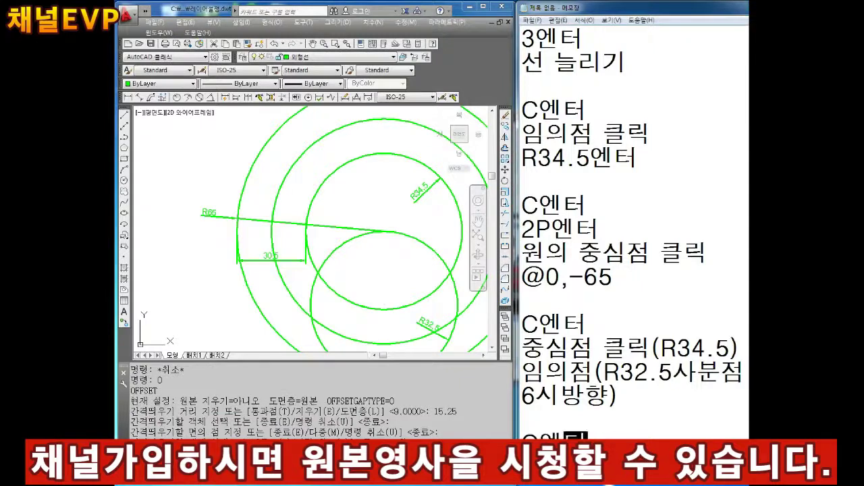
{"action": "type", "text": "터"}
{"action": "key", "text": "Return"}
{"action": "type", "text": "15.25엔터"}
{"action": "key", "text": "Return"}
{"action": "key", "text": "Return"}
{"action": "key", "text": "Return"}
{"action": "key", "text": "Return"}
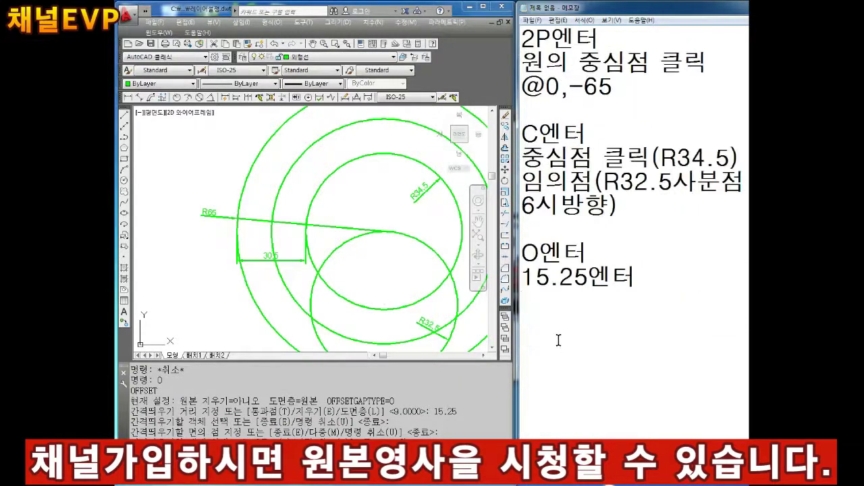
- Dimension the 15.25 gap between the large circle and the offset circle
{"action": "left_click", "coordinate": [279, 193]}
{"action": "key", "text": "Escape"}
{"action": "left_click", "coordinate": [279, 193]}
{"action": "key", "text": "Escape"}
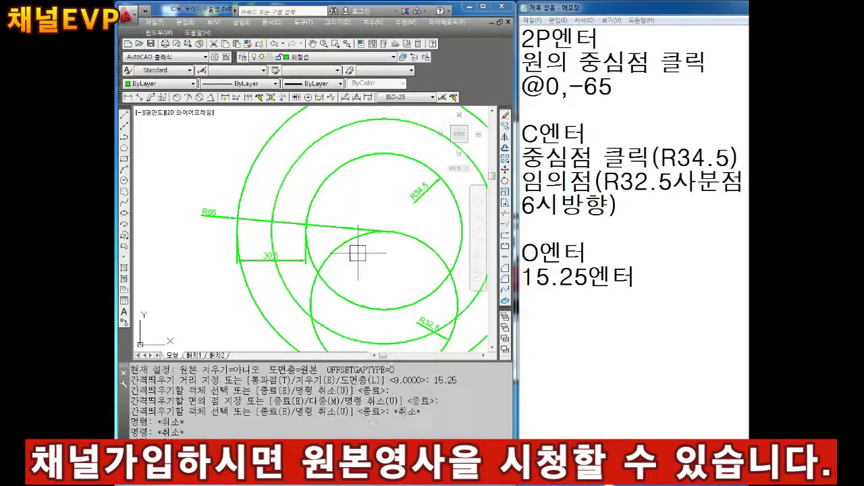
{"action": "key", "text": "Escape"}
{"action": "left_click", "coordinate": [128, 98]}
{"action": "left_click", "coordinate": [272, 232]}
{"action": "left_click", "coordinate": [238, 232]}
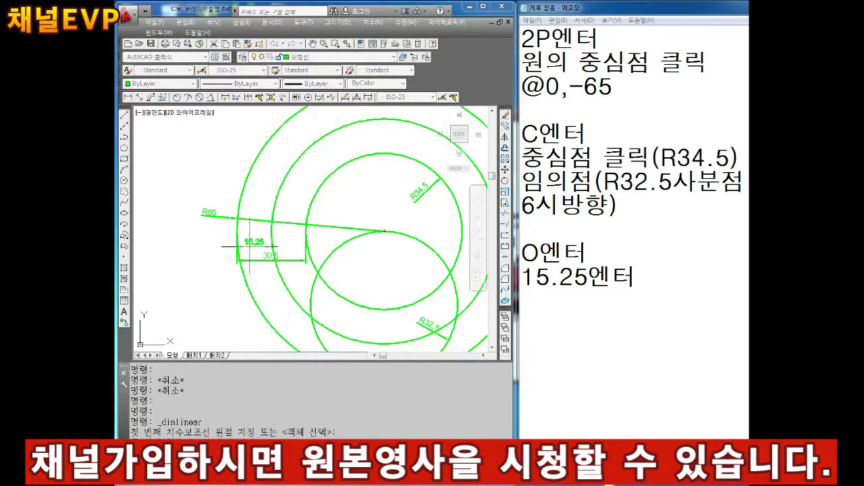
{"action": "left_click", "coordinate": [256, 249]}
{"action": "middle_click_drag", "start_coordinate": [421, 320], "coordinate": [381, 339]}
{"action": "left_click", "coordinate": [280, 145]}
- Move the offset circle to the centre-line layer so it shows dashed
{"action": "left_click", "coordinate": [324, 57]}
{"action": "left_click", "coordinate": [310, 94]}
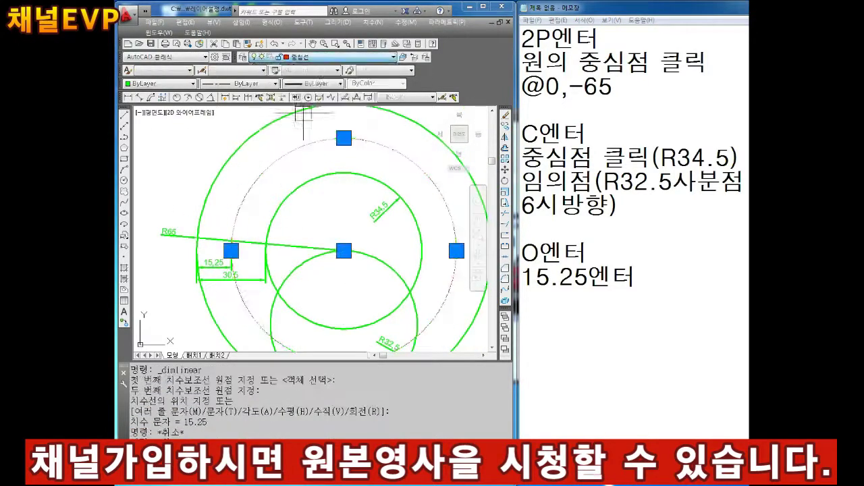
{"action": "key", "text": "Escape"}
{"action": "key", "text": "Escape"}
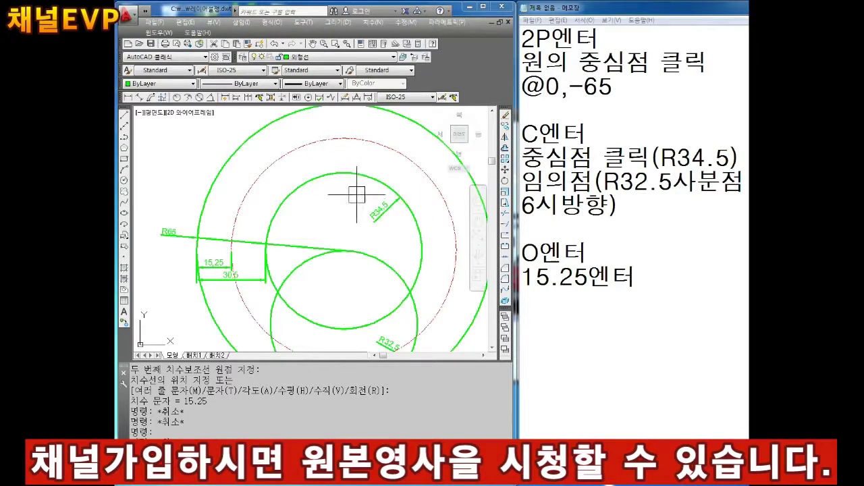
- Add the line step notes 'L엔터' and '중심점 클릭' to Notepad
{"action": "left_click", "coordinate": [339, 178]}
{"action": "key", "text": "Escape"}
{"action": "key", "text": "Escape"}
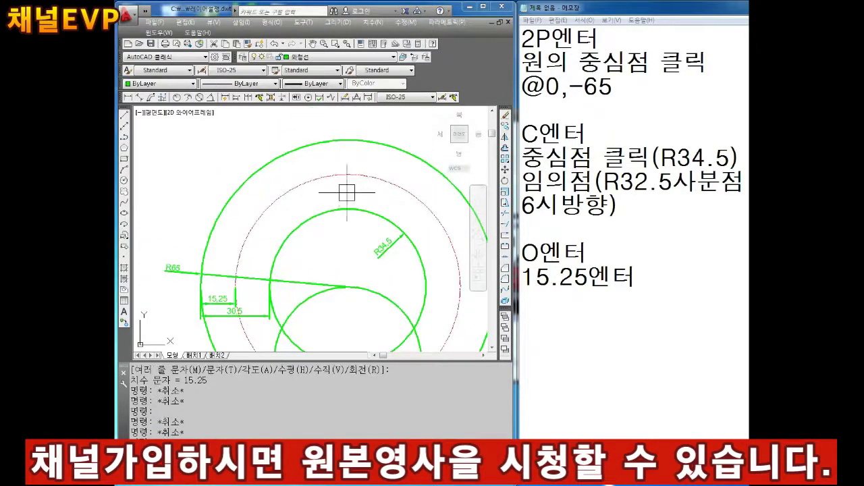
{"action": "type", "text": "L"}
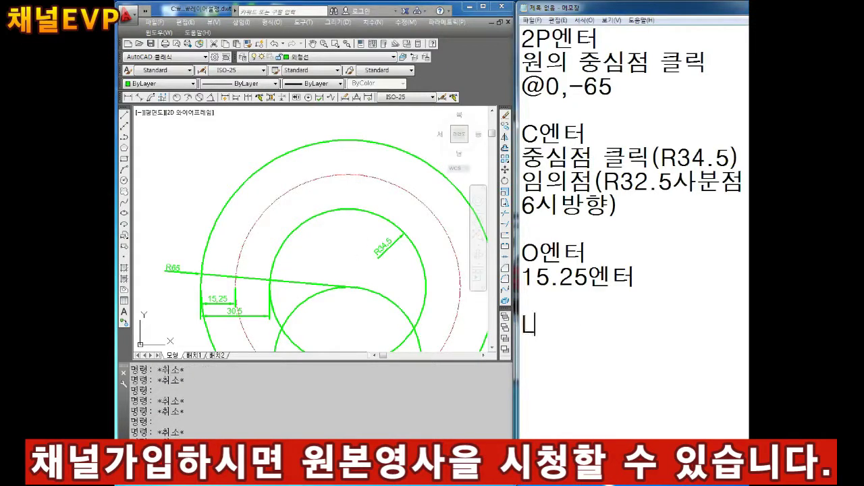
{"action": "type", "text": "엔터"}
{"action": "key", "text": "Return"}
{"action": "type", "text": "중심ㅈ점 클릭"}
{"action": "key", "text": "Return"}
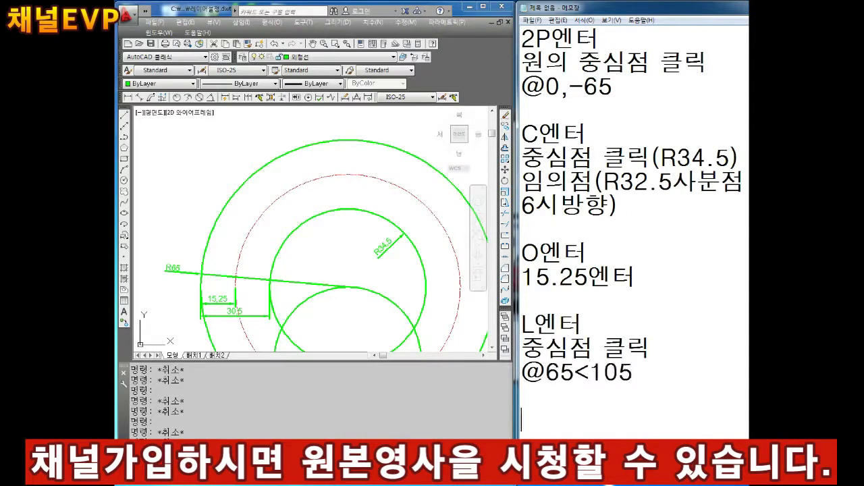
{"action": "middle_click_drag", "start_coordinate": [359, 247], "coordinate": [342, 236]}
{"action": "key", "text": "Escape"}
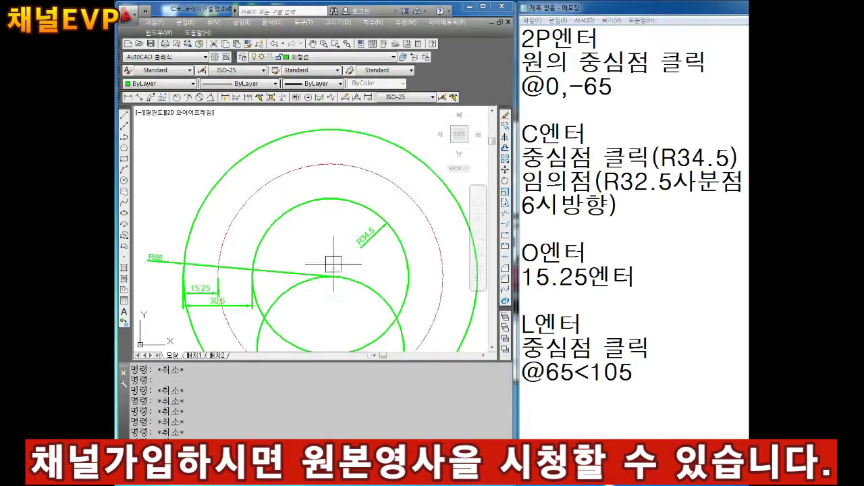
{"action": "type", "text": "L"}
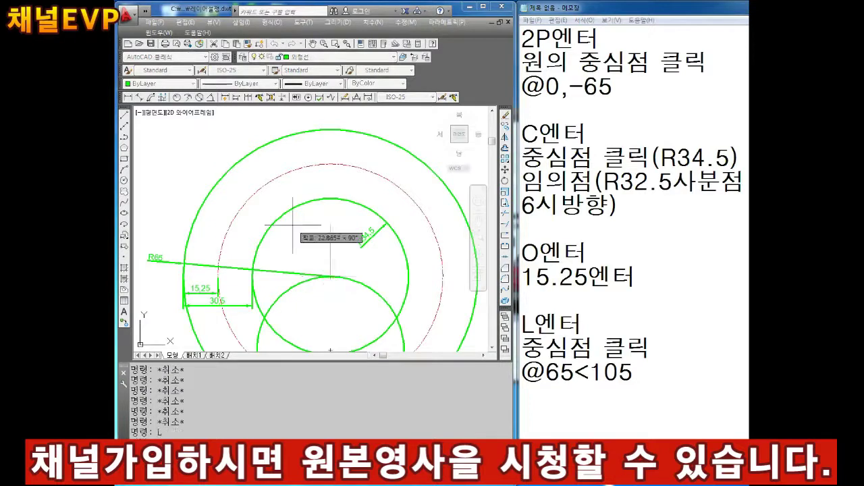
{"action": "key", "text": "Return"}
{"action": "left_click", "coordinate": [331, 277]}
{"action": "type", "text": "@65<105"}
{"action": "key", "text": "Return"}
{"action": "middle_click_drag", "start_coordinate": [347, 238], "coordinate": [348, 251]}
{"action": "key", "text": "Escape"}
{"action": "key", "text": "Escape"}
{"action": "key", "text": "Escape"}
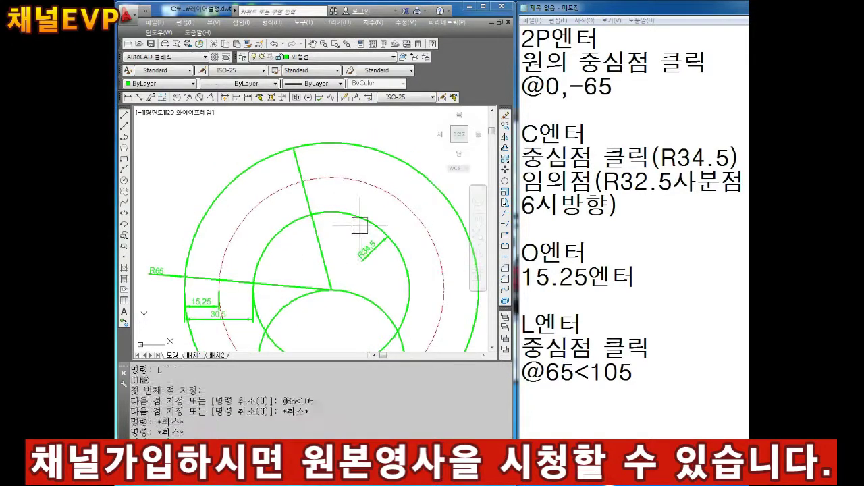
- Add a vertical reference line and dimension the 15° angle to the 105° line
{"action": "type", "text": "L"}
{"action": "key", "text": "Return"}
{"action": "left_click", "coordinate": [331, 290]}
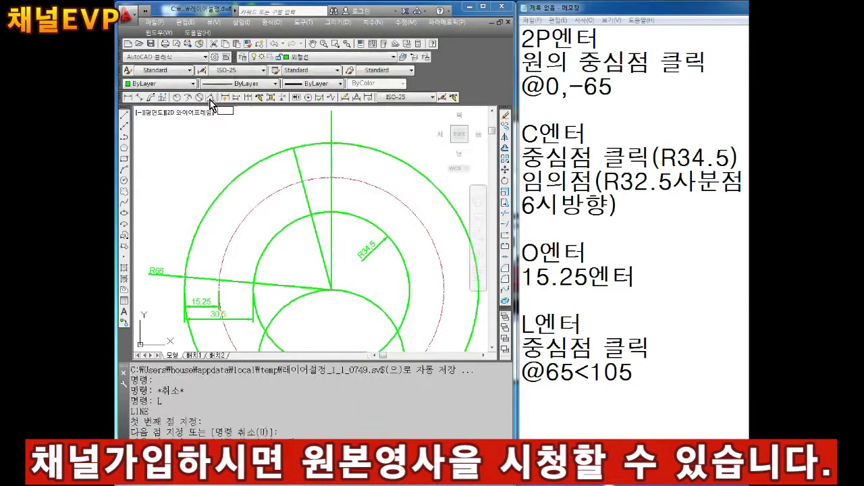
{"action": "left_click", "coordinate": [210, 103]}
{"action": "left_click", "coordinate": [307, 202]}
{"action": "middle_click_drag", "start_coordinate": [351, 236], "coordinate": [362, 237]}
{"action": "left_click", "coordinate": [343, 202]}
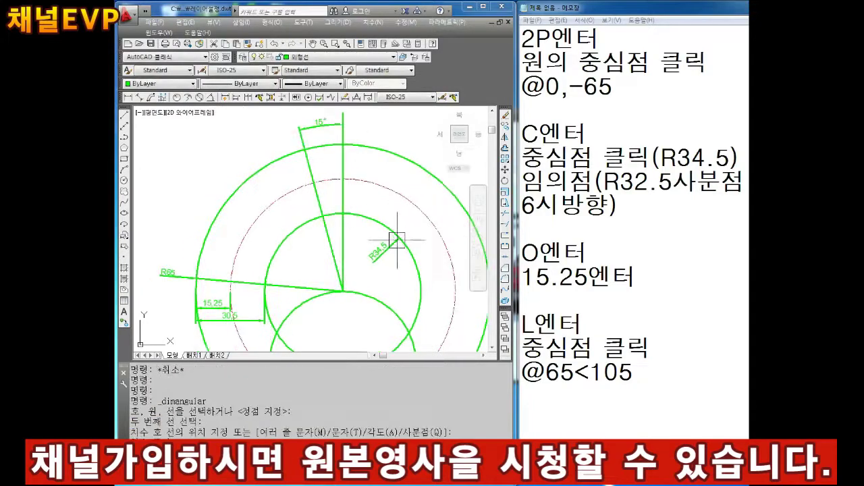
{"action": "left_click", "coordinate": [429, 259]}
- Add a 'C엔터' circle step to the construction notes
{"action": "key", "text": "Escape"}
{"action": "key", "text": "Escape"}
{"action": "key", "text": "Escape"}
{"action": "left_click", "coordinate": [557, 401]}
{"action": "type", "text": "C엔터"}
{"action": "key", "text": "Return"}
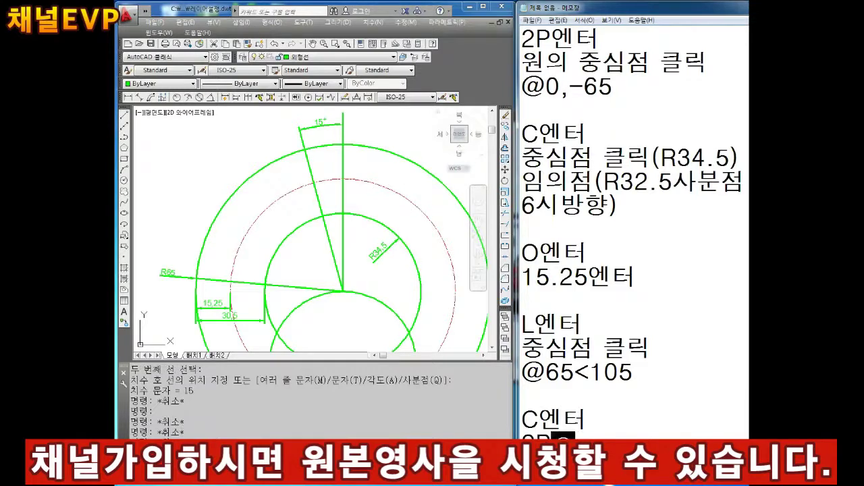
{"action": "type", "text": "엔터"}
{"action": "key", "text": "Return"}
- Delete a construction object from the drawing
{"action": "left_click", "coordinate": [353, 227]}
{"action": "middle_click_drag", "start_coordinate": [353, 228], "coordinate": [349, 258]}
{"action": "key", "text": "Escape"}
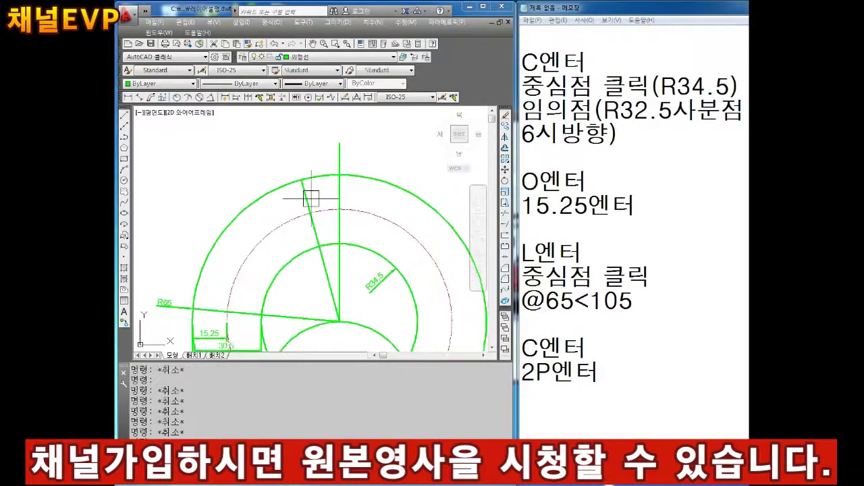
{"action": "left_click", "coordinate": [311, 198]}
{"action": "key", "text": "Delete"}
{"action": "scroll", "coordinate": [311, 199], "scroll_direction": "up", "scroll_amount": 2}
- Draw a small two-point circle between the outer arcs and delete another construction object
{"action": "type", "text": "C"}
{"action": "key", "text": "Return"}
{"action": "left_click", "coordinate": [295, 171]}
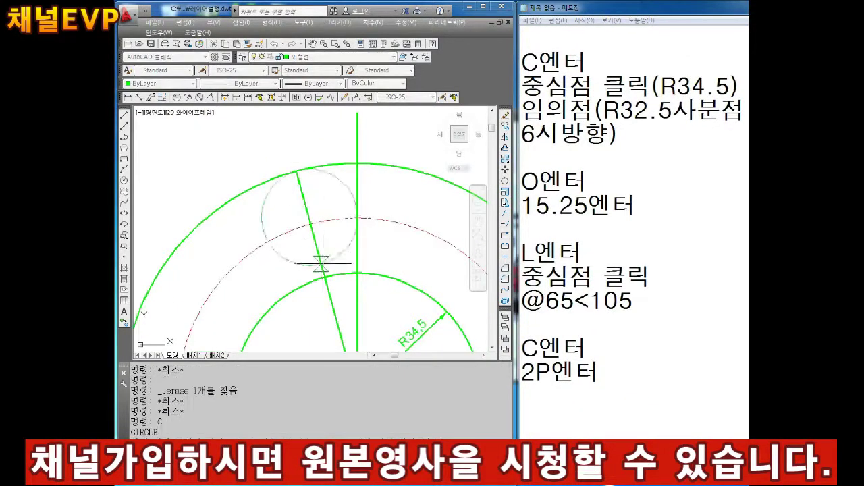
{"action": "left_click", "coordinate": [325, 278]}
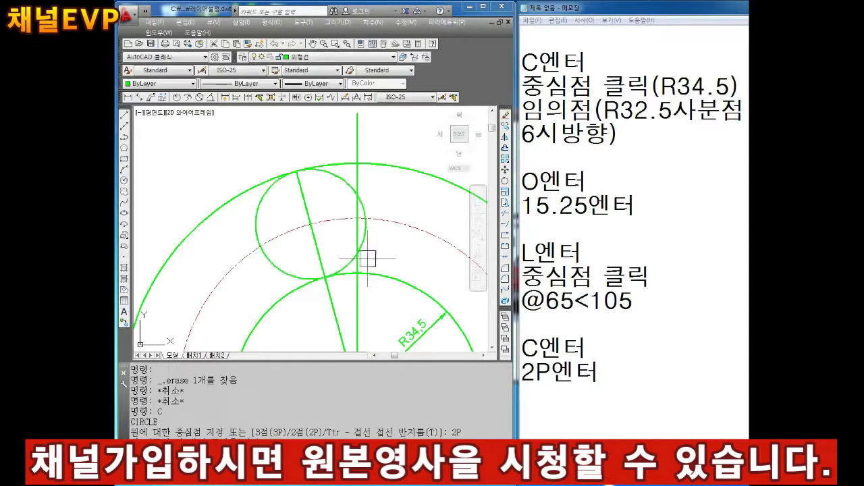
{"action": "key", "text": "Escape"}
{"action": "key", "text": "Escape"}
{"action": "key", "text": "Escape"}
{"action": "scroll", "coordinate": [391, 183], "scroll_direction": "down", "scroll_amount": 2}
{"action": "scroll", "coordinate": [404, 225], "scroll_direction": "down", "scroll_amount": 2}
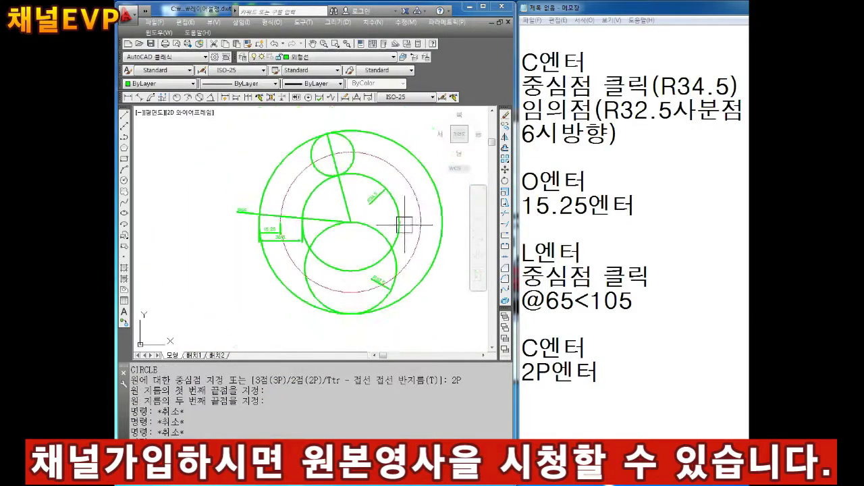
{"action": "middle_click_drag", "start_coordinate": [404, 225], "coordinate": [402, 233]}
{"action": "key", "text": "Delete"}
- Add a 'TR엔터' trim step to the construction notes
{"action": "left_click", "coordinate": [521, 419]}
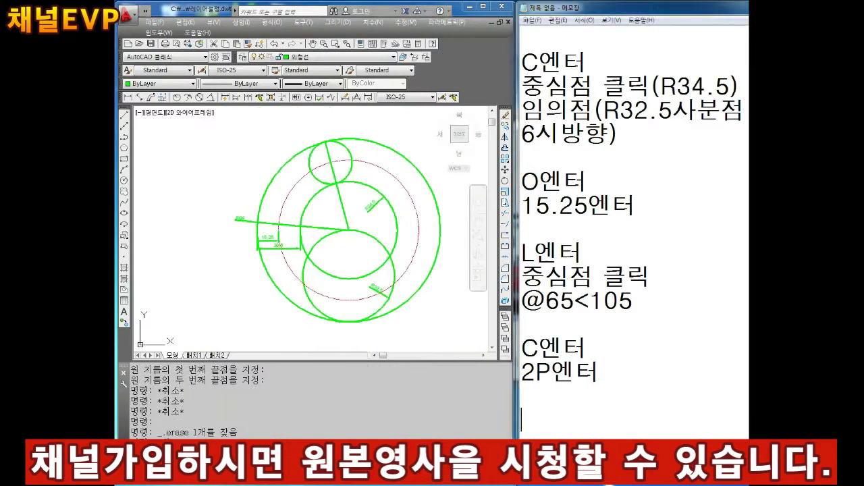
{"action": "type", "text": "TR엔터"}
{"action": "key", "text": "Return"}
{"action": "type", "text": "엔터"}
{"action": "key", "text": "Return"}
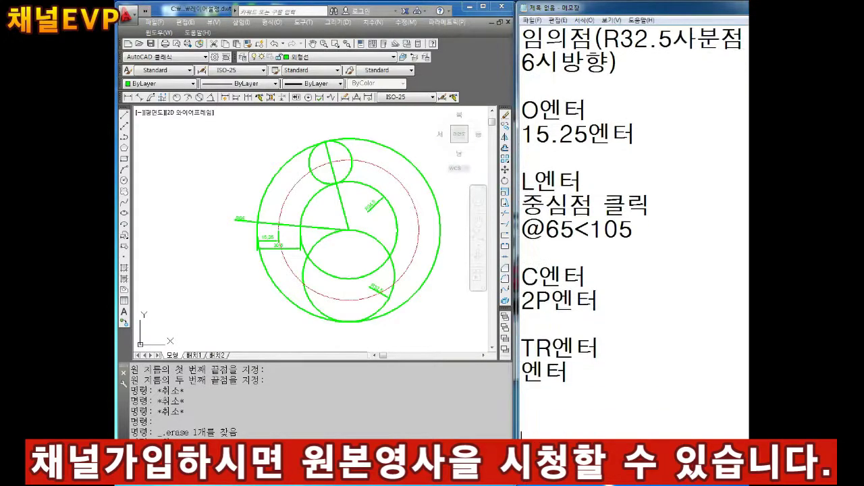
{"action": "left_click", "coordinate": [406, 203]}
- Trim away the excess parts of the outer, centre-line and small top circles
{"action": "middle_click_drag", "start_coordinate": [405, 202], "coordinate": [392, 208]}
{"action": "type", "text": "tr"}
{"action": "key", "text": "Return"}
{"action": "key", "text": "Return"}
{"action": "left_click", "coordinate": [391, 208]}
{"action": "left_click", "coordinate": [362, 194]}
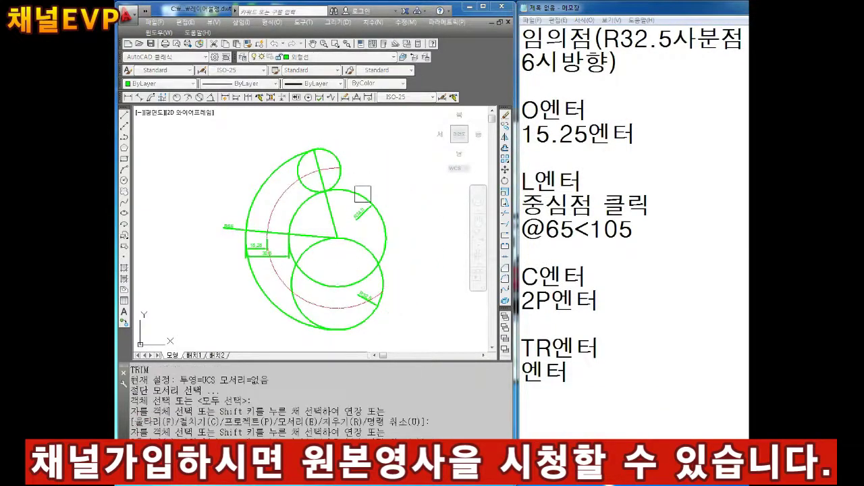
{"action": "left_click", "coordinate": [305, 193]}
{"action": "scroll", "coordinate": [305, 193], "scroll_direction": "up", "scroll_amount": 3}
{"action": "left_click", "coordinate": [285, 169]}
{"action": "scroll", "coordinate": [297, 176], "scroll_direction": "down", "scroll_amount": 3}
{"action": "left_click", "coordinate": [242, 222]}
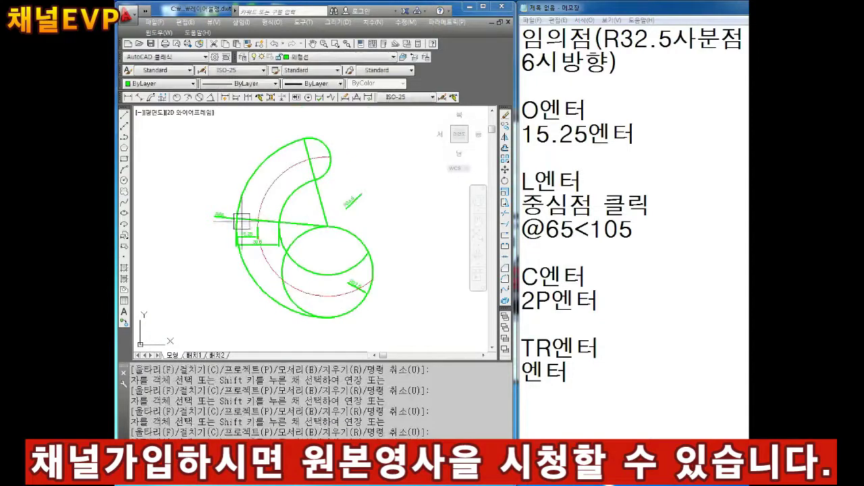
{"action": "key", "text": "Escape"}
- Erase the long R65 line and the small bracket dimension lines at left
{"action": "left_click", "coordinate": [241, 222]}
{"action": "key", "text": "Delete"}
{"action": "left_click", "coordinate": [260, 243]}
{"action": "key", "text": "Delete"}
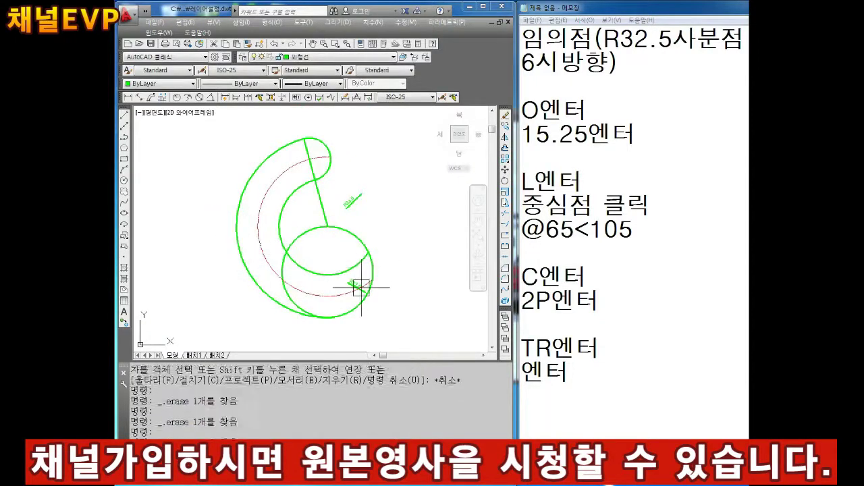
{"action": "key", "text": "Escape"}
- Trim the lower circle's inner arcs and part of the red centre-line arc
{"action": "type", "text": "tr"}
{"action": "key", "text": "Return"}
{"action": "key", "text": "Return"}
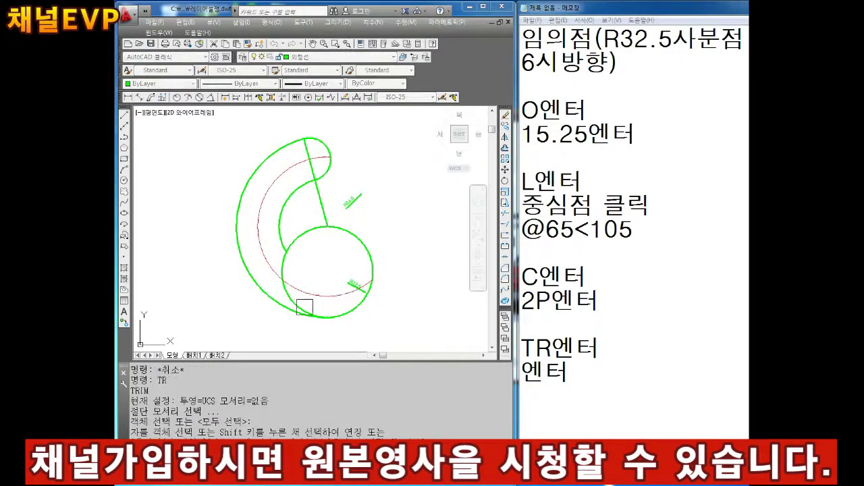
{"action": "left_click", "coordinate": [305, 308]}
{"action": "left_click", "coordinate": [284, 268]}
{"action": "left_click", "coordinate": [299, 295]}
{"action": "scroll", "coordinate": [366, 255], "scroll_direction": "up", "scroll_amount": 2}
{"action": "scroll", "coordinate": [378, 256], "scroll_direction": "down", "scroll_amount": 2}
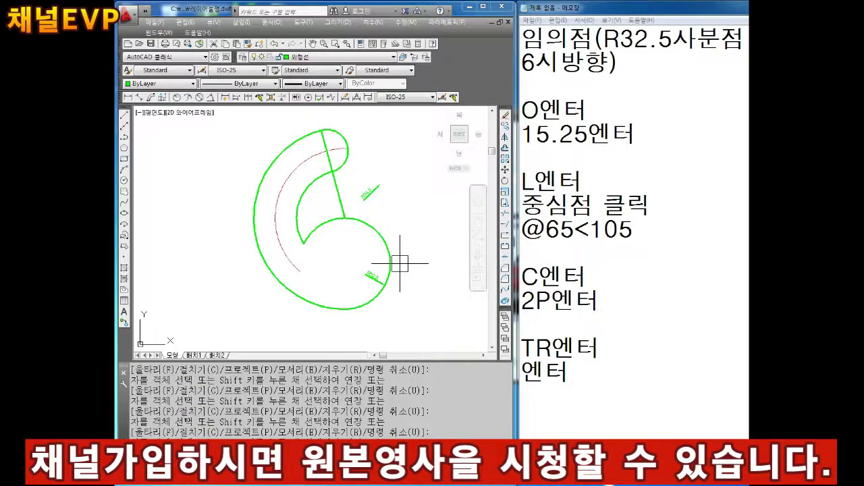
{"action": "scroll", "coordinate": [294, 225], "scroll_direction": "up", "scroll_amount": 2}
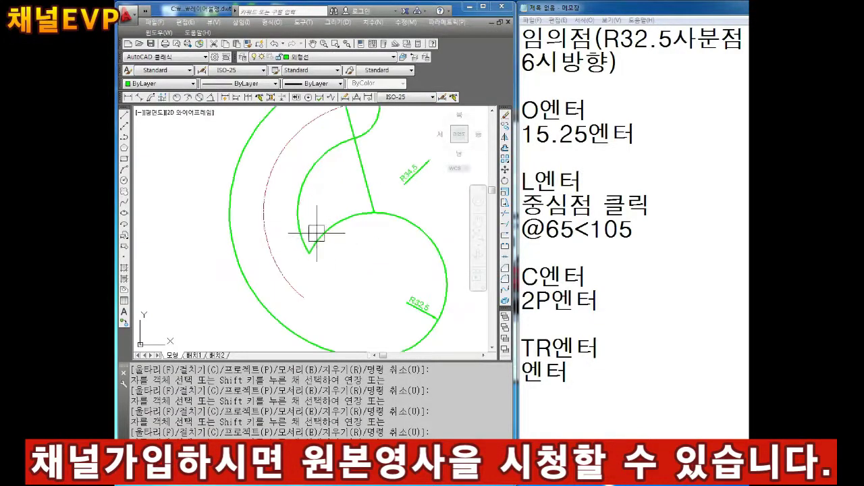
{"action": "key", "text": "Escape"}
{"action": "key", "text": "Escape"}
{"action": "key", "text": "Escape"}
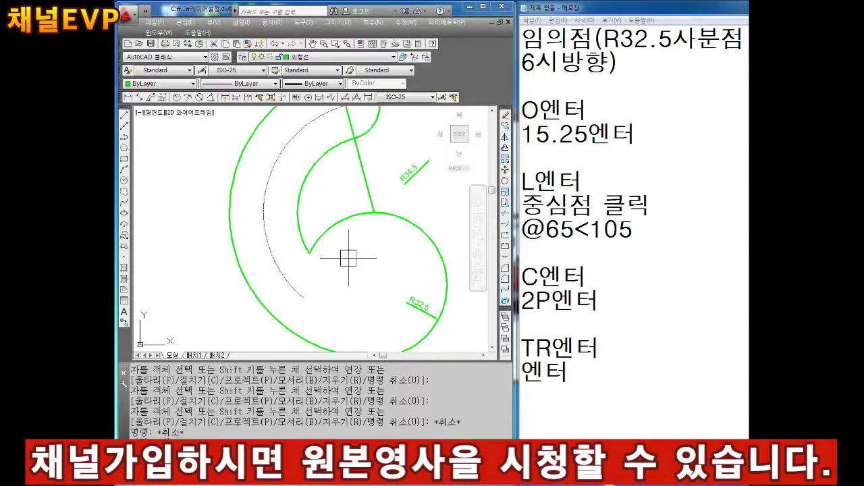
{"action": "key", "text": "Escape"}
{"action": "key", "text": "Escape"}
{"action": "key", "text": "Escape"}
{"action": "key", "text": "Escape"}
- Draw a small tangent-tangent-radius circle touching both curves at the hook's inner corner
{"action": "type", "text": "C"}
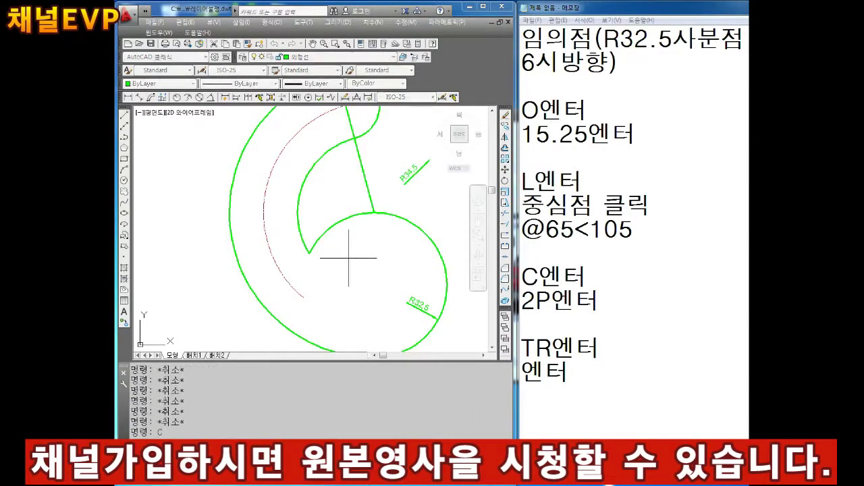
{"action": "key", "text": "Return"}
{"action": "type", "text": "T"}
{"action": "key", "text": "Return"}
{"action": "key", "text": "Escape"}
{"action": "key", "text": "Escape"}
{"action": "type", "text": "C"}
{"action": "key", "text": "Return"}
{"action": "type", "text": "T"}
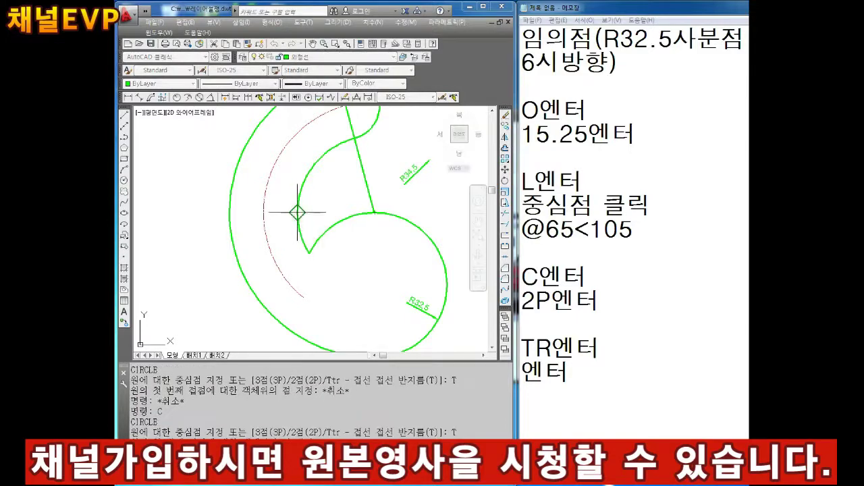
{"action": "left_click", "coordinate": [297, 212]}
{"action": "left_click", "coordinate": [318, 233]}
{"action": "key", "text": "Return"}
- Trim the excess part of the small circle into a smooth fillet arc
{"action": "type", "text": "tr"}
{"action": "key", "text": "Return"}
{"action": "key", "text": "Return"}
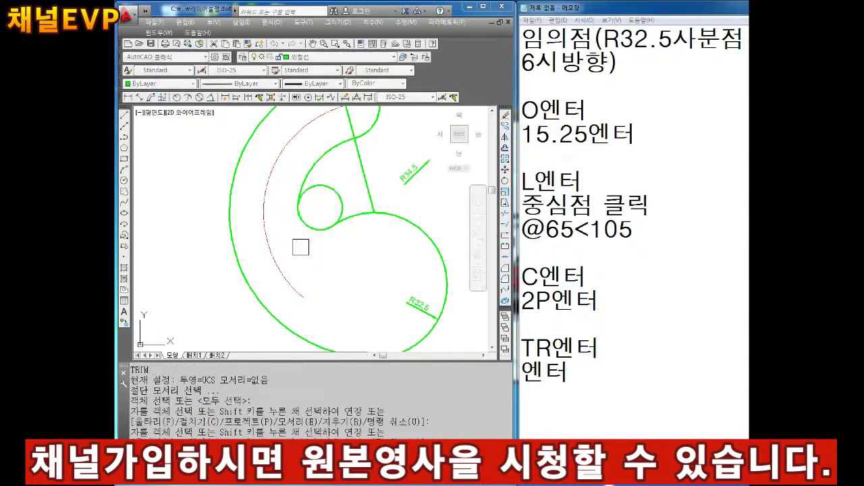
{"action": "left_click", "coordinate": [300, 247]}
{"action": "scroll", "coordinate": [336, 192], "scroll_direction": "down", "scroll_amount": 2}
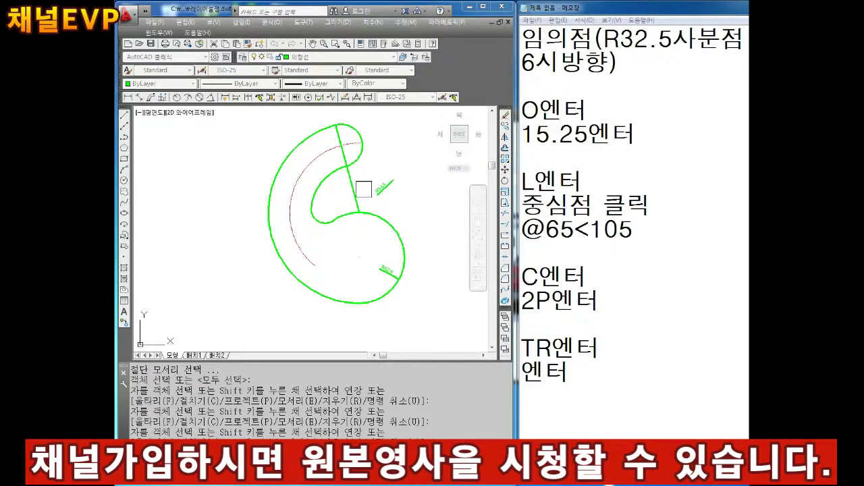
- Dimension the hook's tip arc as R15.25 and bring up the Windows calculator
{"action": "key", "text": "Escape"}
{"action": "key", "text": "Escape"}
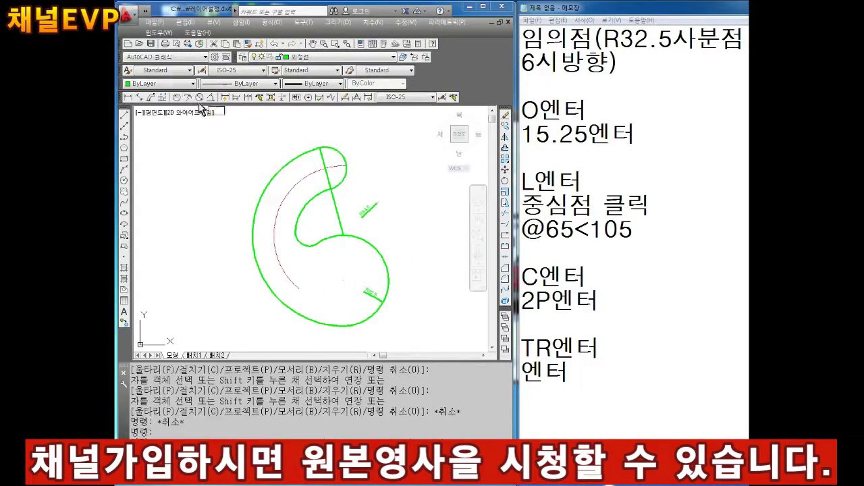
{"action": "left_click", "coordinate": [177, 96]}
{"action": "scroll", "coordinate": [352, 151], "scroll_direction": "up", "scroll_amount": 2}
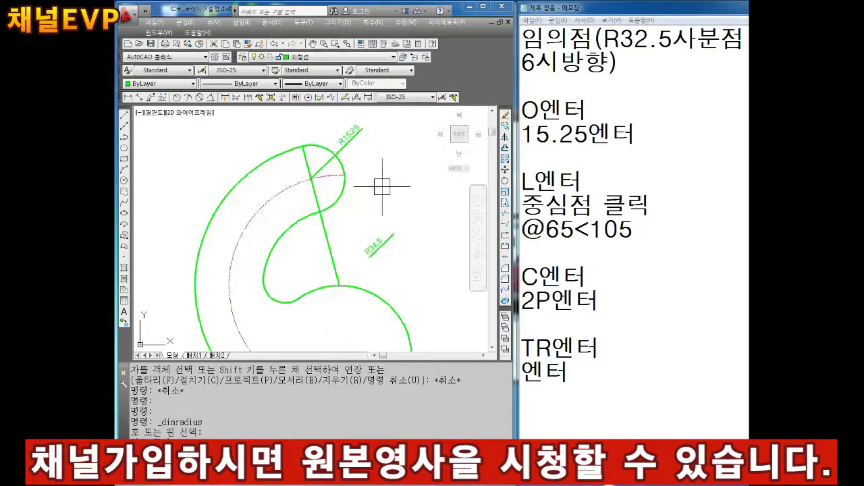
{"action": "left_click", "coordinate": [385, 345]}
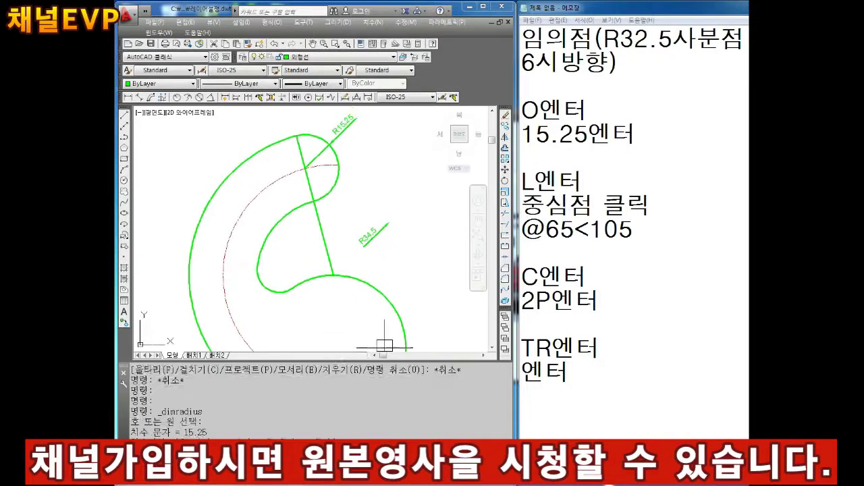
{"action": "key", "text": "Escape"}
{"action": "key", "text": "Escape"}
{"action": "key", "text": "Escape"}
{"action": "key", "text": "Escape"}
{"action": "key", "text": "alt+Tab"}
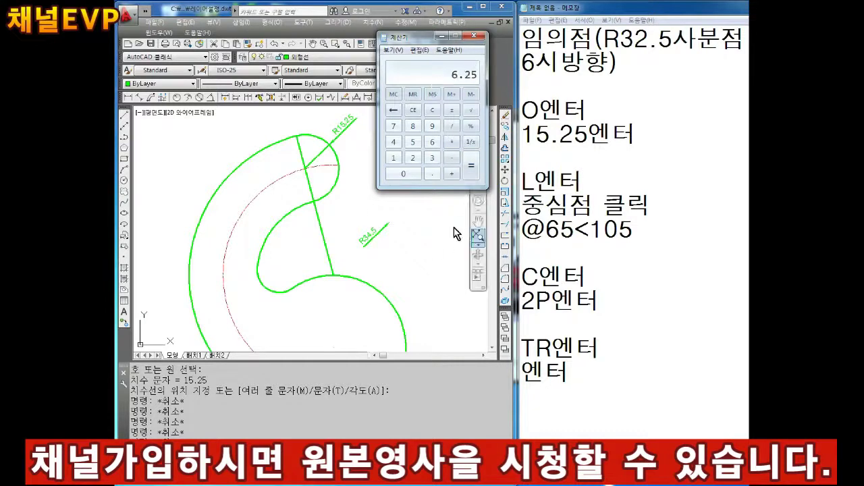
- Record '큰 R15.25' and '작은 R6.25' on separate Notepad lines, then return to AutoCAD
{"action": "left_click", "coordinate": [553, 412]}
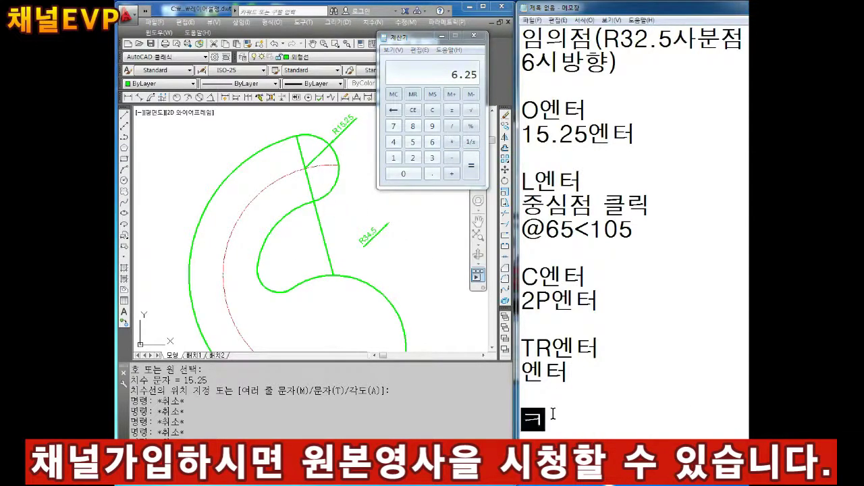
{"action": "type", "text": "큰R15.2"}
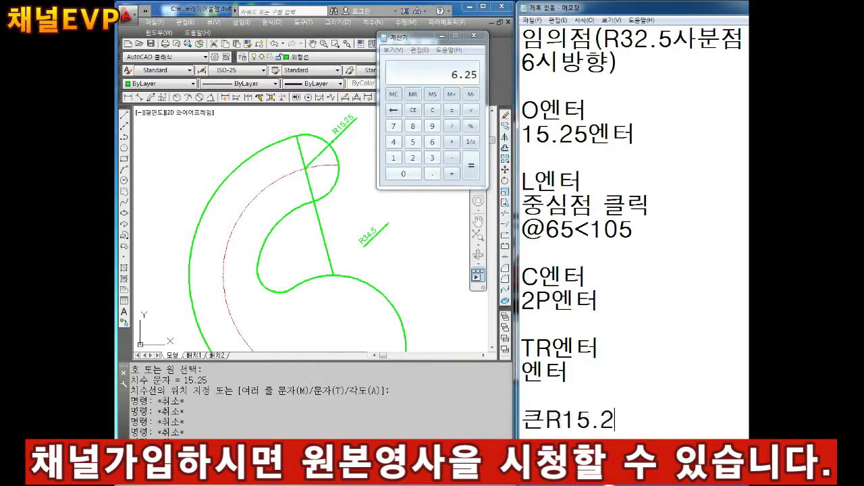
{"action": "type", "text": "5"}
{"action": "key", "text": "Return"}
{"action": "key", "text": "Return"}
{"action": "key", "text": "Return"}
{"action": "type", "text": "6"}
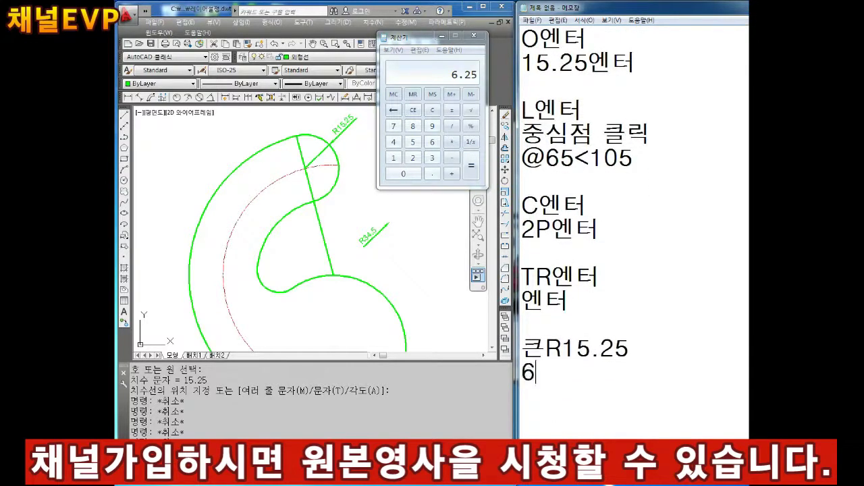
{"action": "key", "text": "BackSpace"}
{"action": "type", "text": "WK"}
{"action": "key", "text": "BackSpace"}
{"action": "key", "text": "BackSpace"}
{"action": "type", "text": "작은"}
{"action": "key", "text": "Return"}
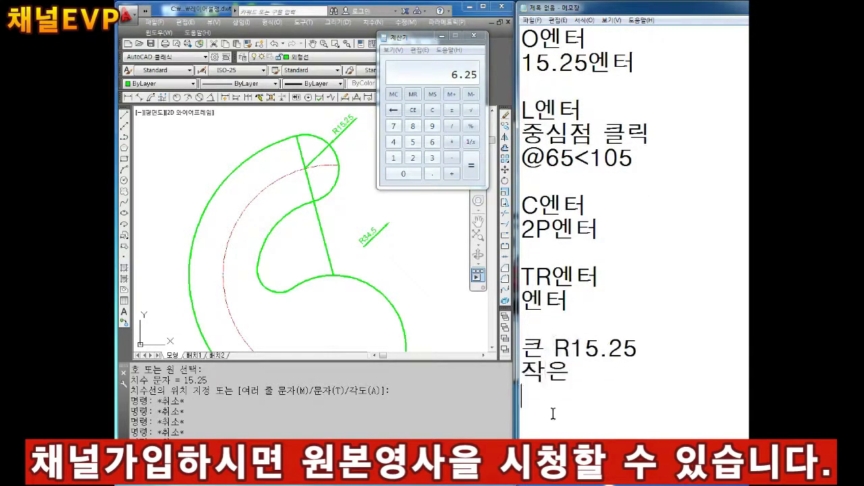
{"action": "key", "text": "BackSpace"}
{"action": "type", "text": "R6.25"}
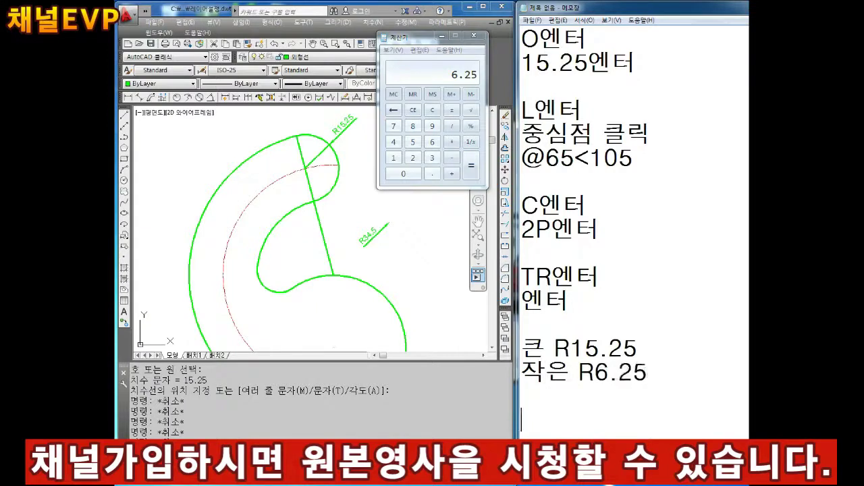
{"action": "left_click", "coordinate": [376, 356]}
- Delete the stray 11.15 dimension from the drawing
{"action": "key", "text": "Escape"}
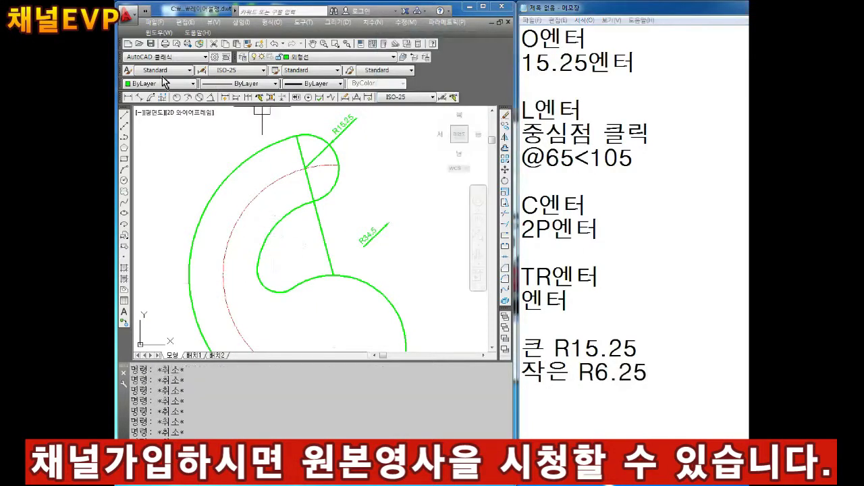
{"action": "key", "text": "Escape"}
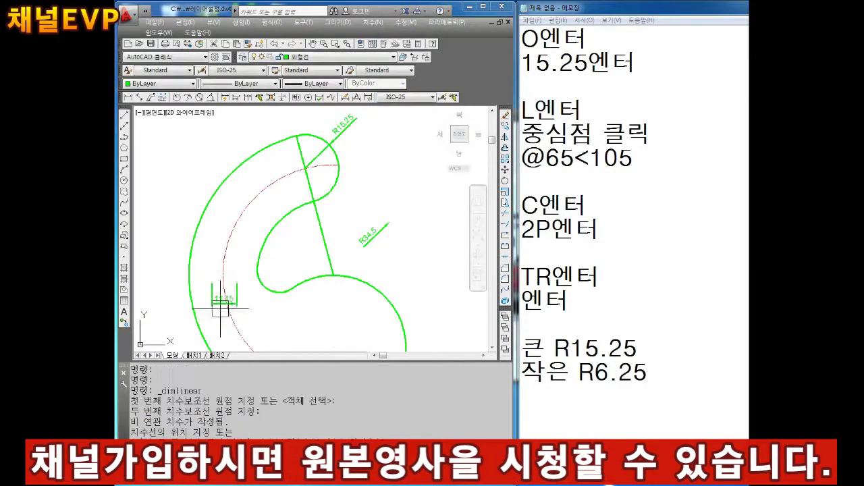
{"action": "left_click", "coordinate": [235, 275]}
{"action": "key", "text": "Delete"}
{"action": "scroll", "coordinate": [266, 245], "scroll_direction": "down", "scroll_amount": 3}
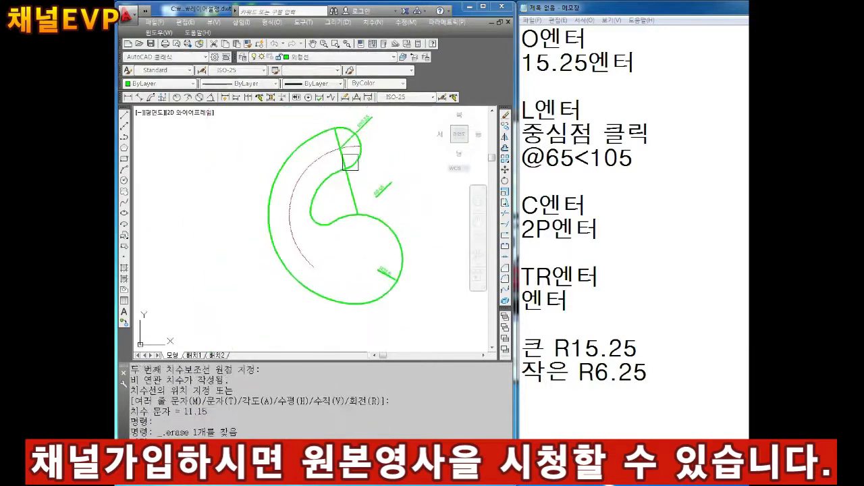
{"action": "scroll", "coordinate": [349, 195], "scroll_direction": "up", "scroll_amount": 1}
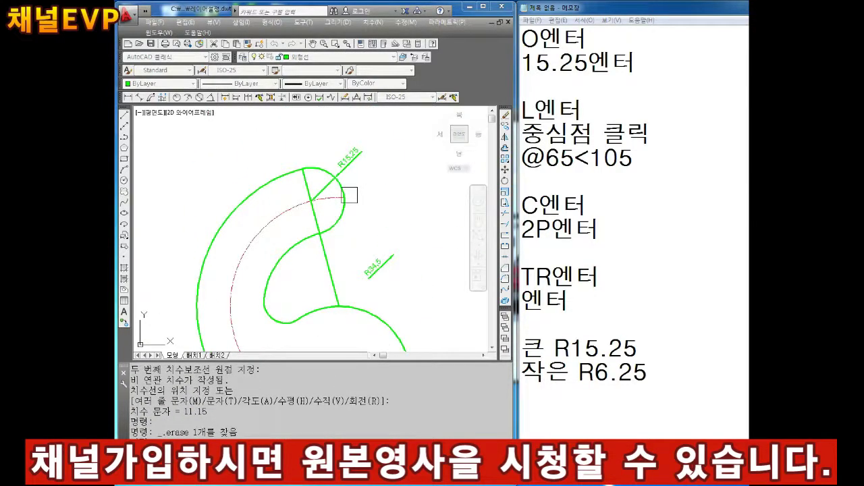
{"action": "key", "text": "alt+Tab"}
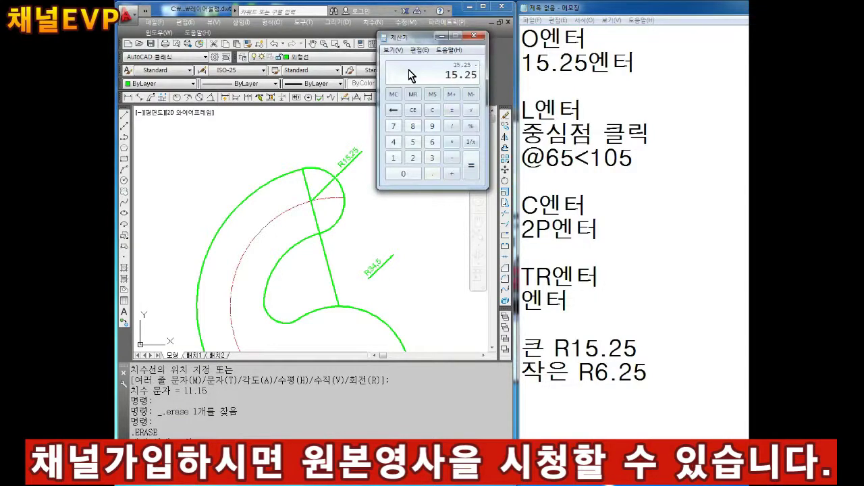
- Add the notes 'O엔터' and '9엔터' on new lines in Notepad
{"action": "left_click", "coordinate": [566, 405]}
{"action": "key", "text": "Return"}
{"action": "type", "text": "ㅂ"}
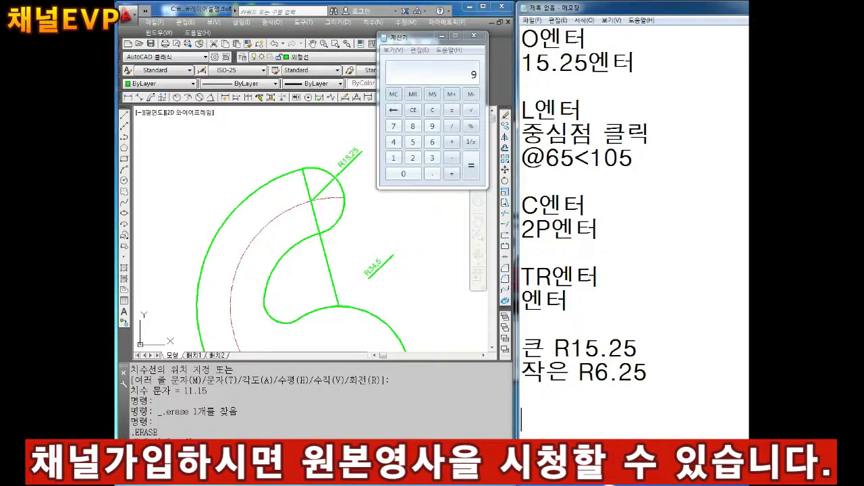
{"action": "key", "text": "BackSpace"}
{"action": "type", "text": "O엔터"}
{"action": "key", "text": "Return"}
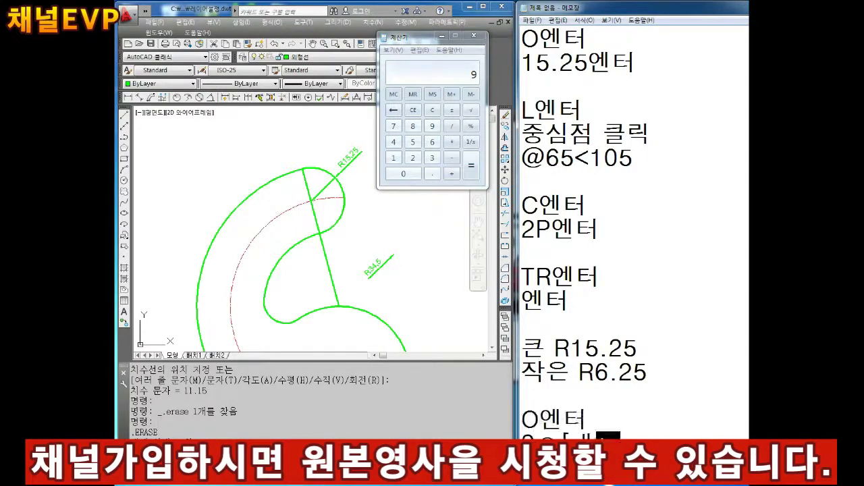
{"action": "type", "text": "터"}
{"action": "key", "text": "Return"}
- Start the OFFSET command with an offset distance of 9
{"action": "mouse_move", "coordinate": [375, 248]}
{"action": "middle_mouse_down"}
{"action": "mouse_move", "coordinate": [392, 208]}
{"action": "mouse_move", "coordinate": [397, 229]}
{"action": "middle_mouse_up"}
{"action": "key", "text": "Escape"}
{"action": "key", "text": "Escape"}
{"action": "key", "text": "Escape"}
{"action": "type", "text": "O"}
{"action": "key", "text": "Return"}
{"action": "type", "text": "9"}
{"action": "key", "text": "Return"}
- Offset the outer hook arc and another hook curve inward by 9
{"action": "left_click", "coordinate": [284, 155]}
{"action": "left_click", "coordinate": [296, 196]}
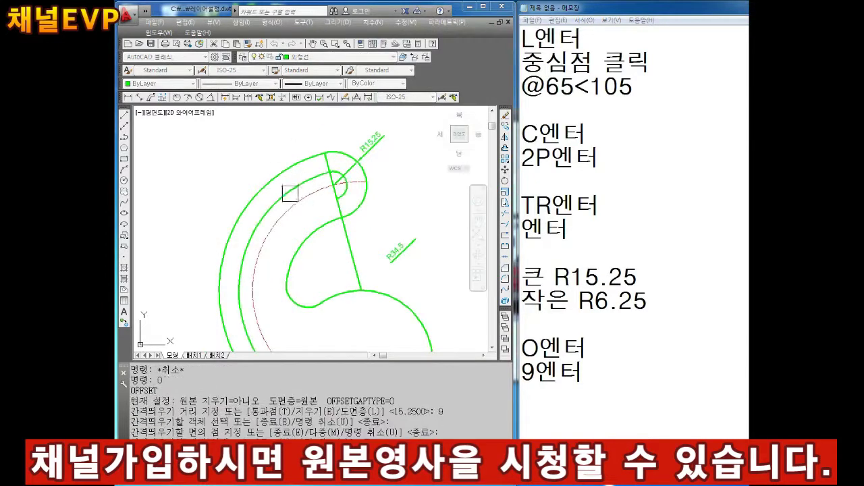
{"action": "middle_click_drag", "start_coordinate": [301, 238], "coordinate": [307, 214]}
{"action": "left_click", "coordinate": [291, 223]}
{"action": "left_click", "coordinate": [284, 225]}
{"action": "scroll", "coordinate": [322, 227], "scroll_direction": "down", "scroll_amount": 2}
{"action": "scroll", "coordinate": [341, 264], "scroll_direction": "down", "scroll_amount": 1}
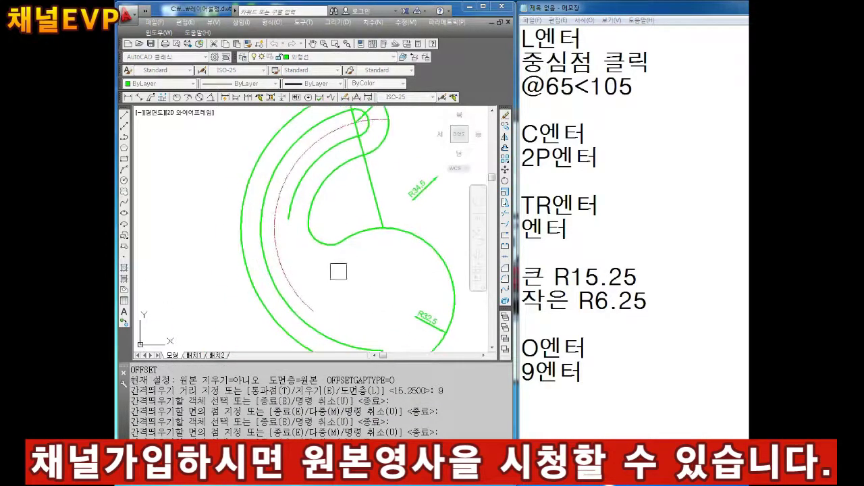
{"action": "scroll", "coordinate": [356, 257], "scroll_direction": "down", "scroll_amount": 1}
{"action": "scroll", "coordinate": [355, 257], "scroll_direction": "up", "scroll_amount": 4}
{"action": "scroll", "coordinate": [347, 200], "scroll_direction": "down", "scroll_amount": 2}
{"action": "key", "text": "Escape"}
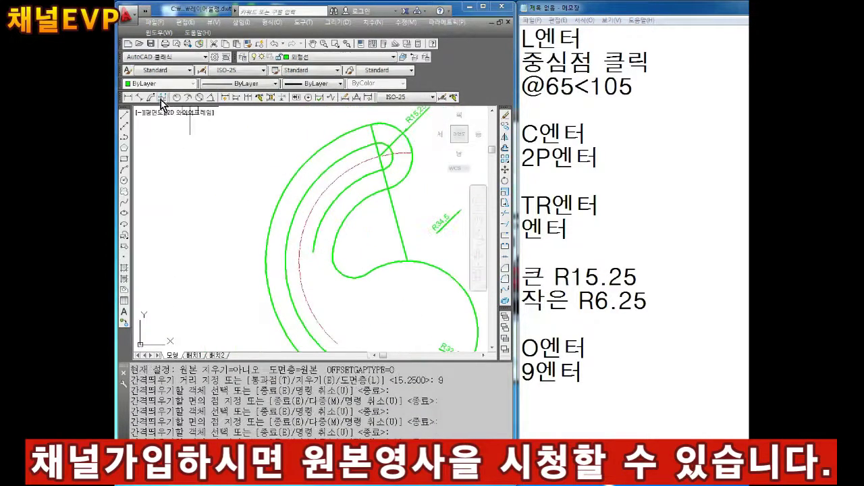
{"action": "key", "text": "Escape"}
- Try a trial dimension between the arcs, cancel it, and inspect the R15.25 dimension
{"action": "scroll", "coordinate": [286, 199], "scroll_direction": "up", "scroll_amount": 3}
{"action": "key", "text": "Escape"}
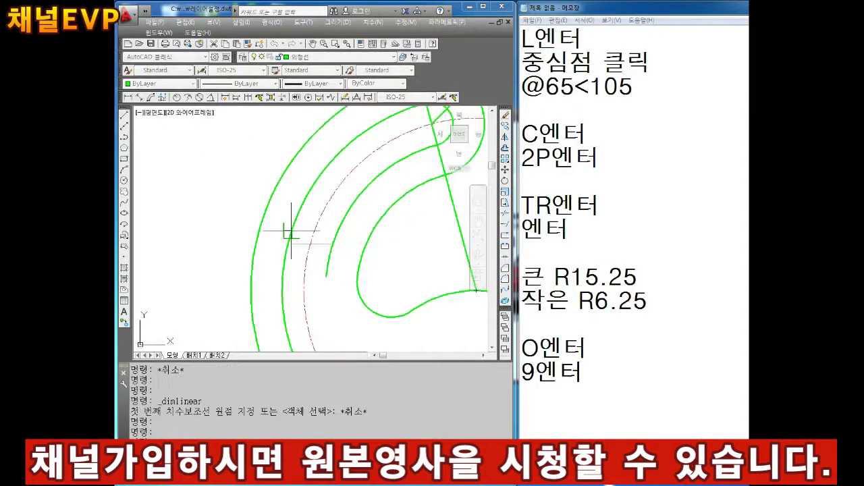
{"action": "left_click", "coordinate": [294, 257]}
{"action": "left_click", "coordinate": [283, 309]}
{"action": "scroll", "coordinate": [308, 231], "scroll_direction": "down", "scroll_amount": 2}
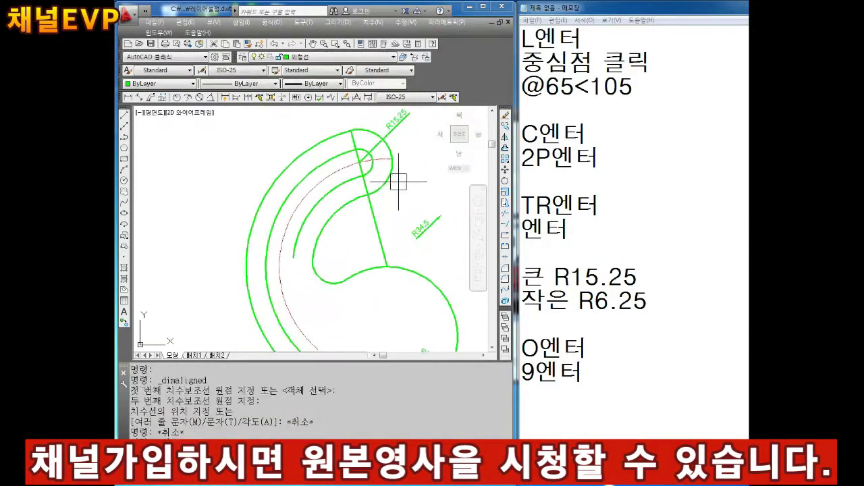
{"action": "key", "text": "Escape"}
{"action": "key", "text": "Escape"}
{"action": "key", "text": "Escape"}
{"action": "left_click", "coordinate": [384, 140]}
{"action": "key", "text": "Escape"}
{"action": "key", "text": "Escape"}
{"action": "scroll", "coordinate": [424, 241], "scroll_direction": "down", "scroll_amount": 2}
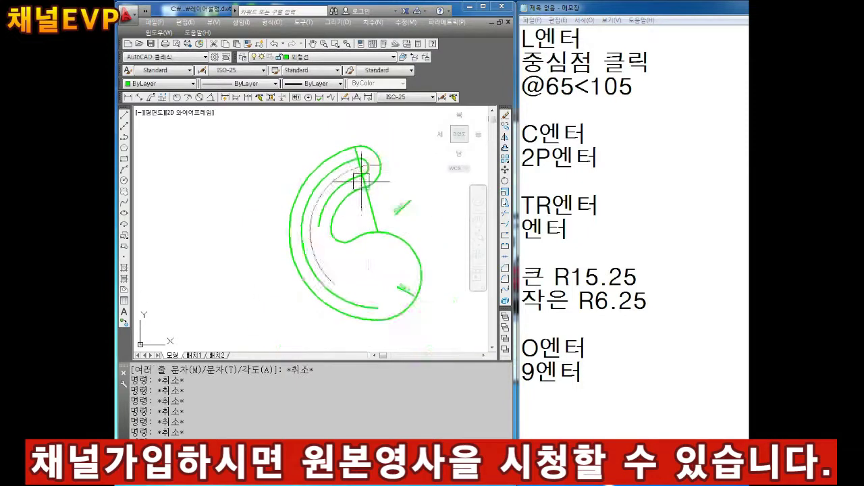
{"action": "scroll", "coordinate": [382, 250], "scroll_direction": "up", "scroll_amount": 3}
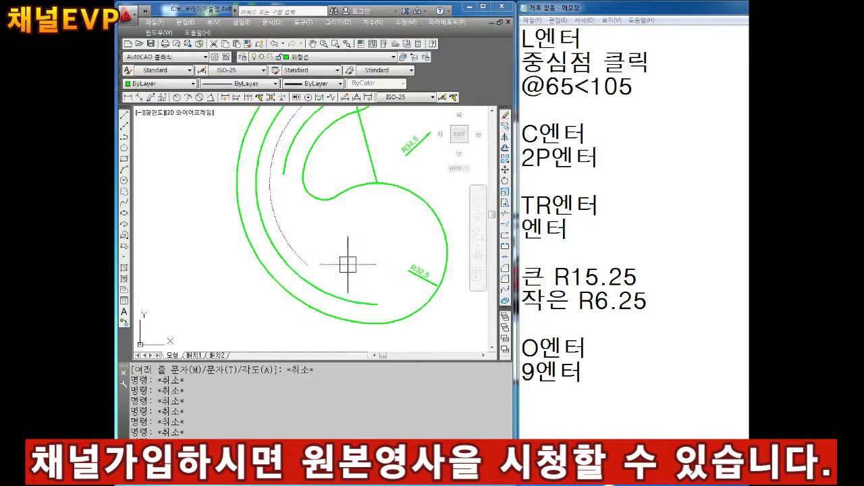
{"action": "scroll", "coordinate": [345, 256], "scroll_direction": "down", "scroll_amount": 2}
{"action": "scroll", "coordinate": [332, 247], "scroll_direction": "up", "scroll_amount": 2}
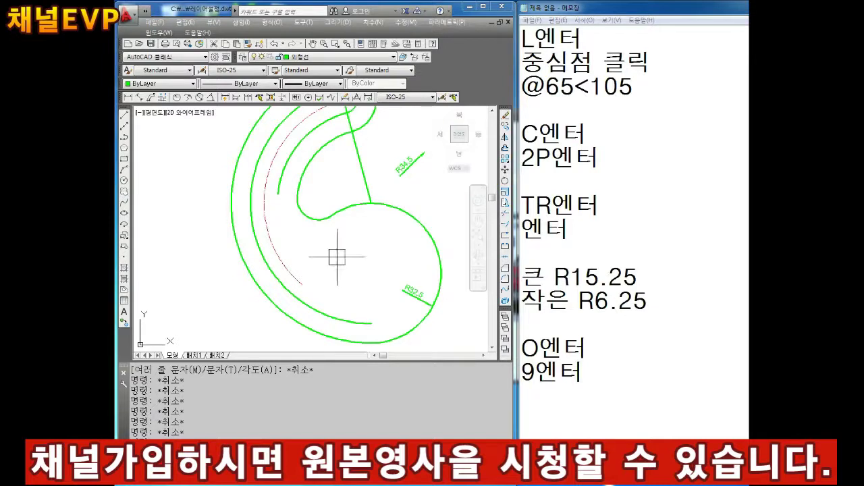
- Add the notes 'L엔터' and '중심점 클릭' on new lines in Notepad
{"action": "left_click", "coordinate": [606, 402]}
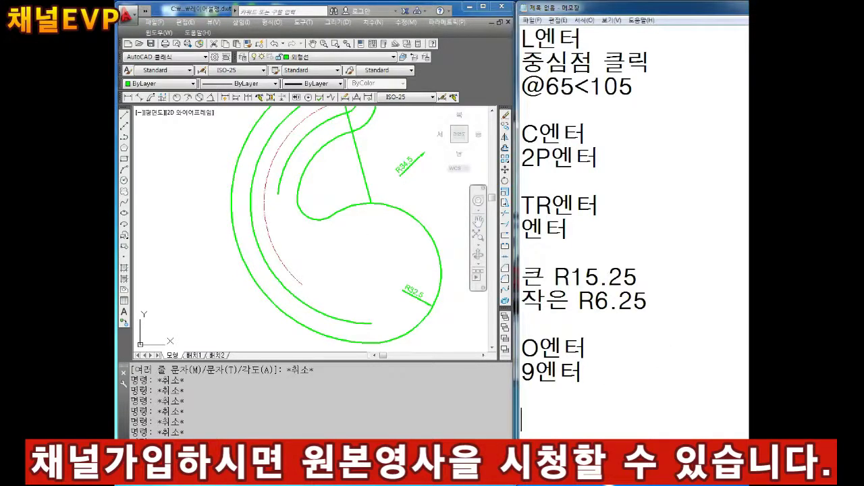
{"action": "scroll", "coordinate": [606, 401], "scroll_direction": "down", "scroll_amount": 1}
{"action": "type", "text": "L엔터"}
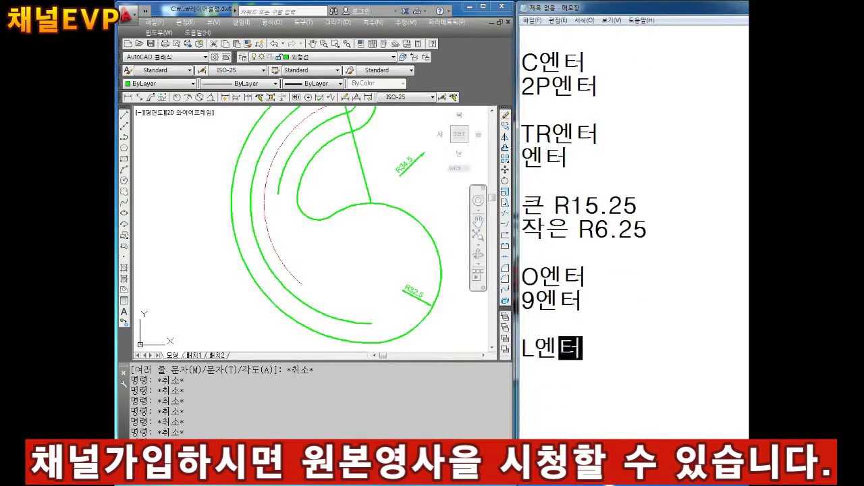
{"action": "key", "text": "Return"}
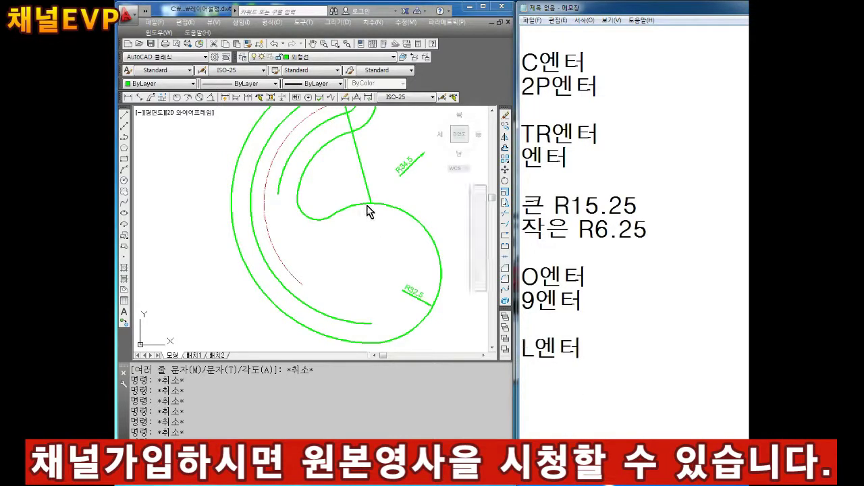
{"action": "type", "text": "중심점"}
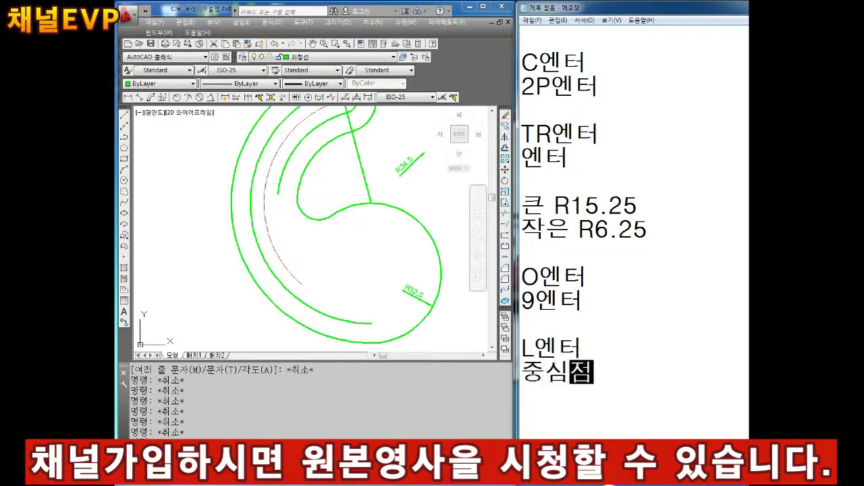
{"action": "type", "text": " 클릭"}
{"action": "key", "text": "Return"}
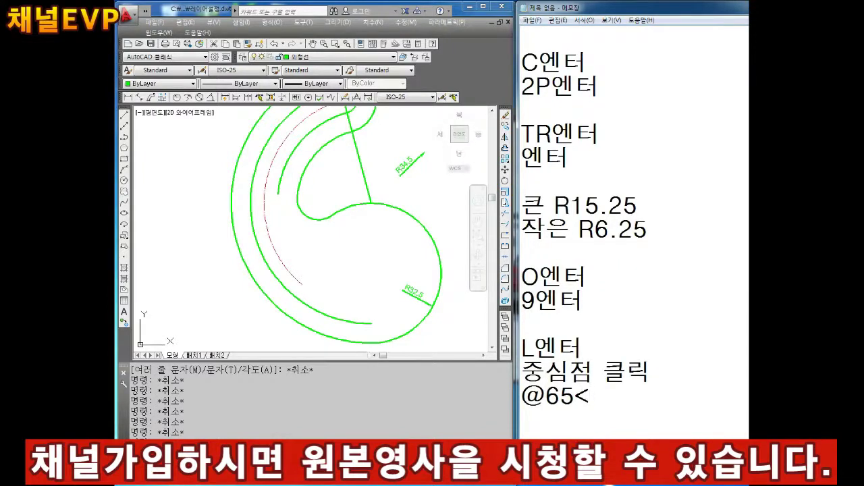
{"action": "type", "text": "-120"}
{"action": "left_click", "coordinate": [370, 272]}
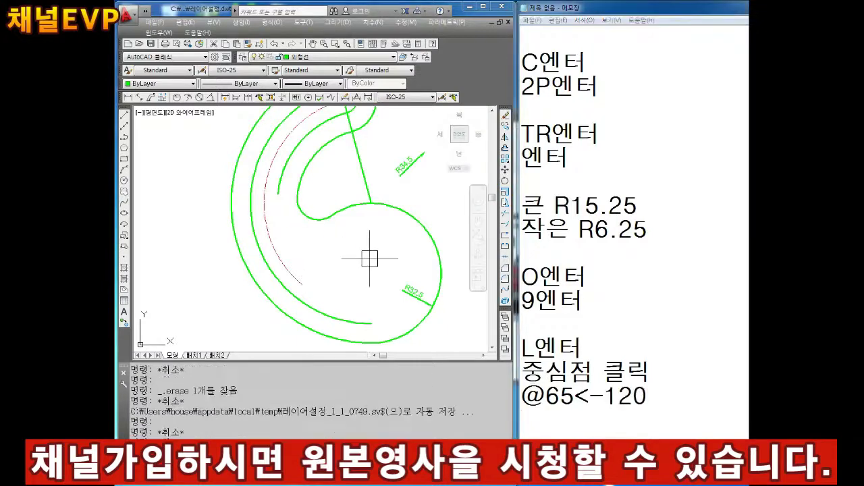
{"action": "key", "text": "Escape"}
{"action": "key", "text": "Escape"}
{"action": "key", "text": "Escape"}
{"action": "type", "text": "L"}
{"action": "key", "text": "Return"}
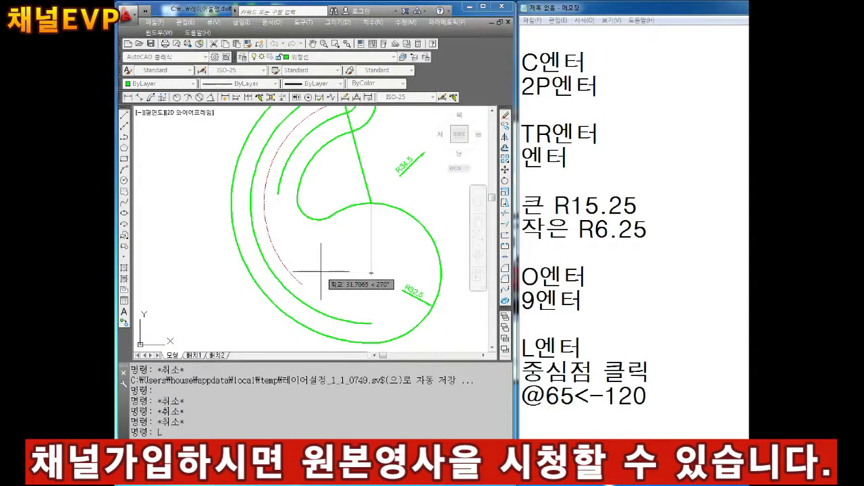
{"action": "type", "text": "@65<-120"}
{"action": "key", "text": "Return"}
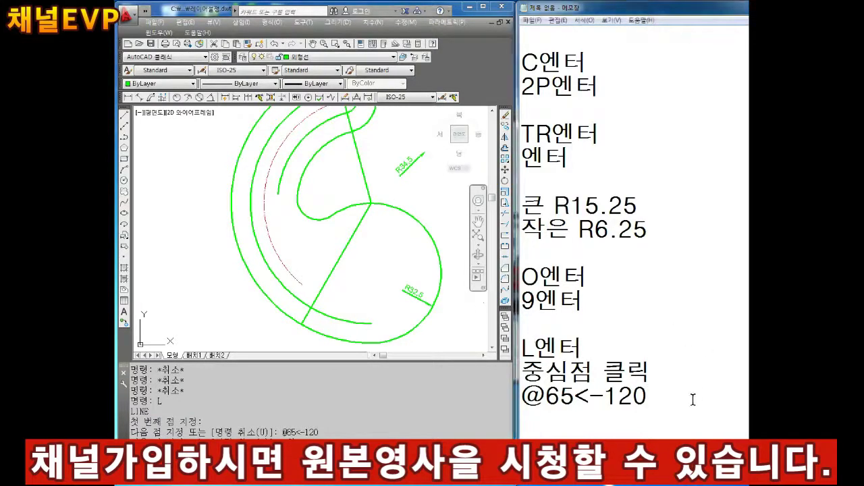
{"action": "scroll", "coordinate": [692, 401], "scroll_direction": "down", "scroll_amount": 1}
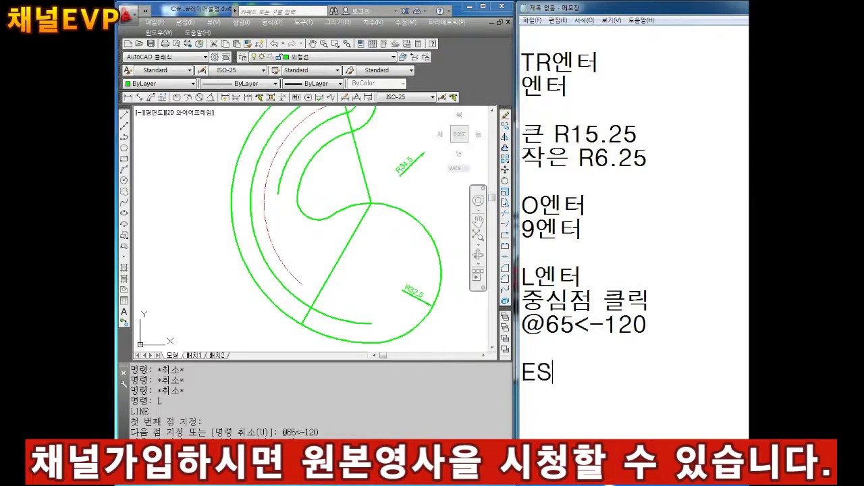
- Write the extend steps in the side notes
{"action": "type", "text": "엔"}
{"action": "key", "text": "BackSpace"}
{"action": "key", "text": "BackSpace"}
{"action": "key", "text": "BackSpace"}
{"action": "type", "text": "ㅇ"}
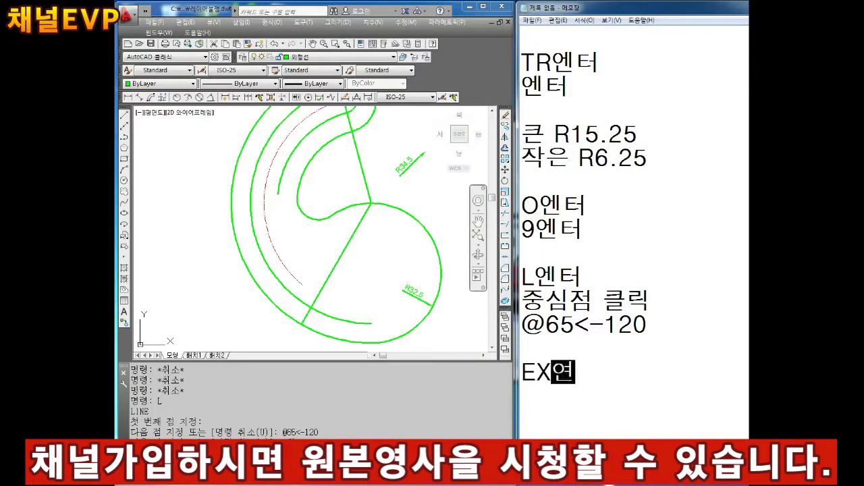
{"action": "key", "text": "BackSpace"}
{"action": "key", "text": "BackSpace"}
{"action": "type", "text": "엔터 (엿ㄴ"}
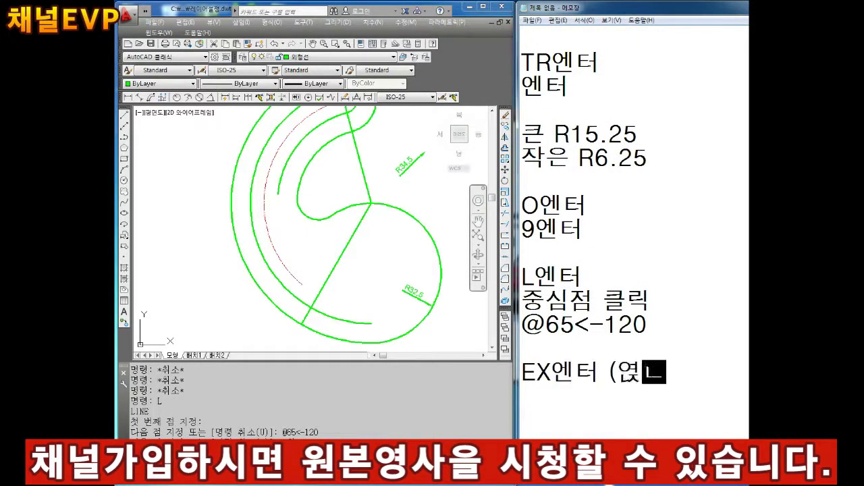
{"action": "type", "text": "장)"}
{"action": "key", "text": "alt+Tab"}
{"action": "key", "text": "Escape"}
{"action": "key", "text": "Escape"}
{"action": "key", "text": "Escape"}
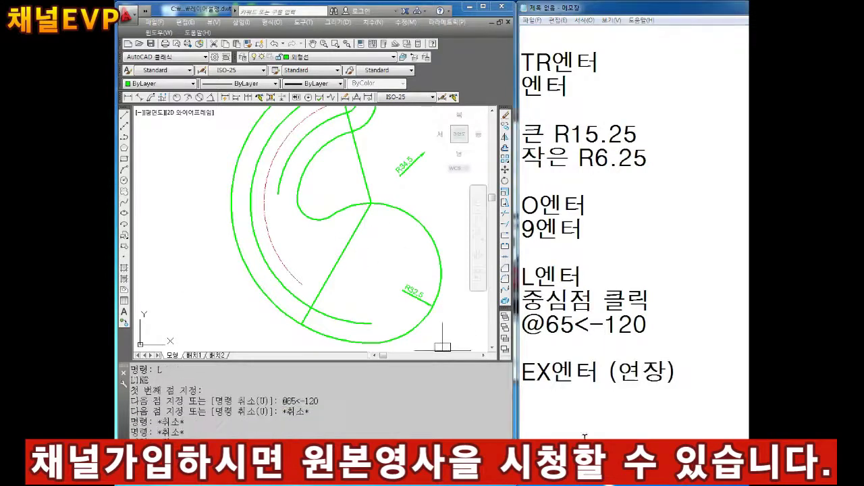
{"action": "left_click", "coordinate": [550, 407]}
{"action": "type", "text": "ㄱ"}
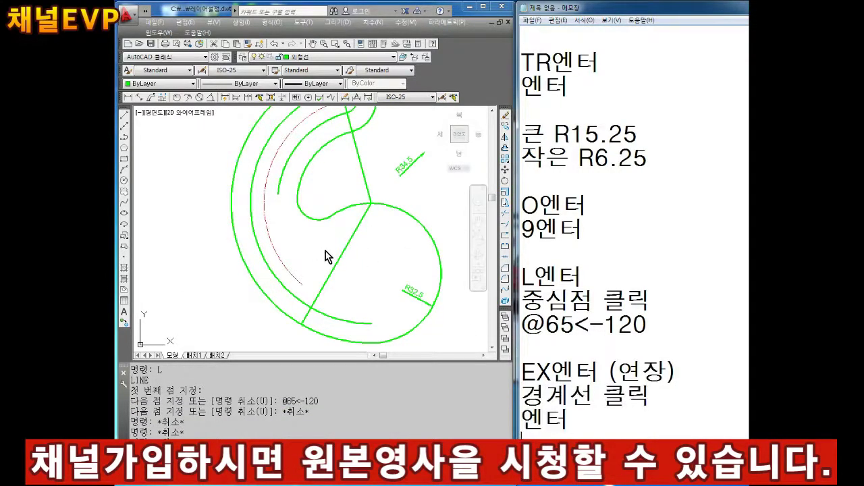
- Colour the hook's inner arc blue
{"action": "left_click", "coordinate": [267, 198]}
{"action": "left_click", "coordinate": [160, 83]}
{"action": "left_click", "coordinate": [158, 143]}
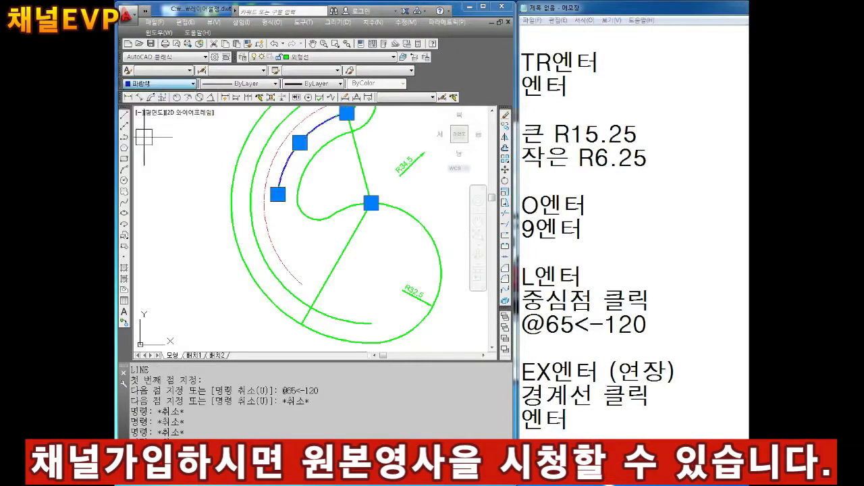
{"action": "key", "text": "Escape"}
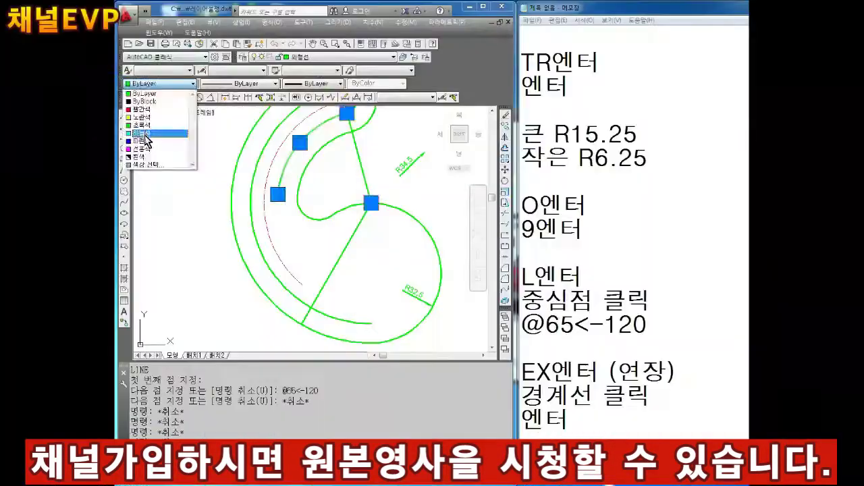
{"action": "key", "text": "Escape"}
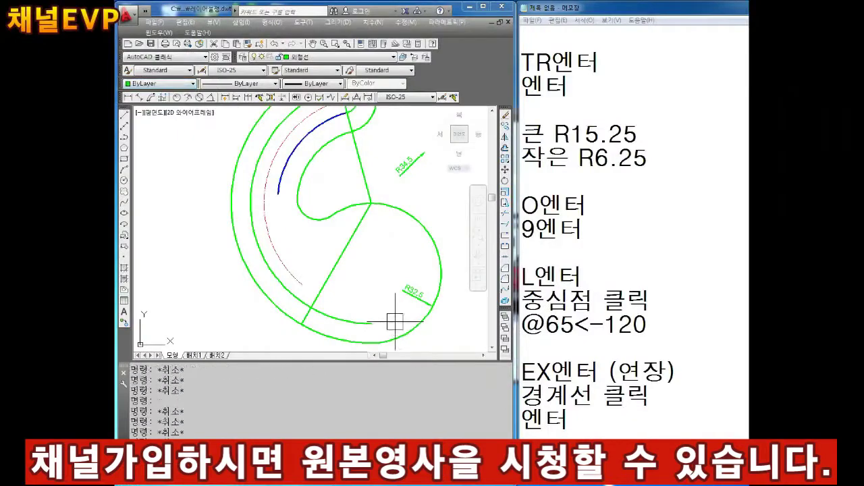
- Extend the blue inner arc to the −120° diagonal line, then cancel a trim attempt
{"action": "type", "text": "EX"}
{"action": "key", "text": "Return"}
{"action": "left_click", "coordinate": [325, 274]}
{"action": "key", "text": "Return"}
{"action": "left_click", "coordinate": [284, 184]}
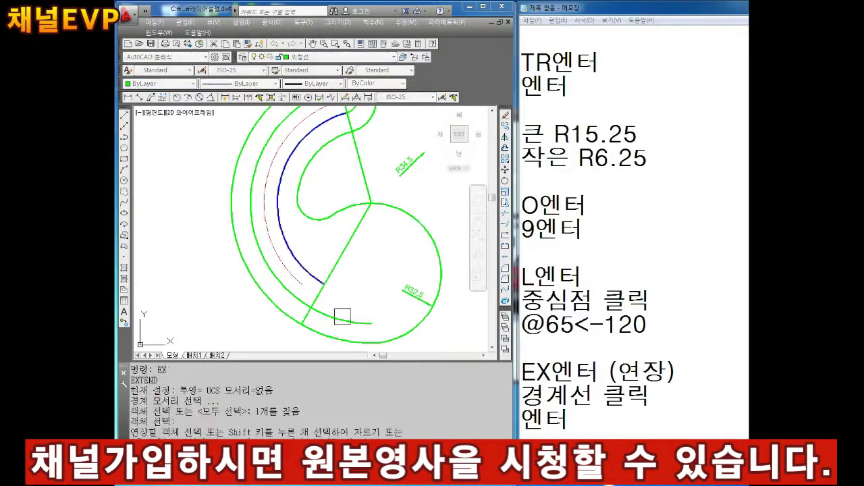
{"action": "key", "text": "Return"}
{"action": "type", "text": "TR"}
{"action": "key", "text": "Return"}
{"action": "key", "text": "Return"}
{"action": "scroll", "coordinate": [341, 311], "scroll_direction": "up", "scroll_amount": 2}
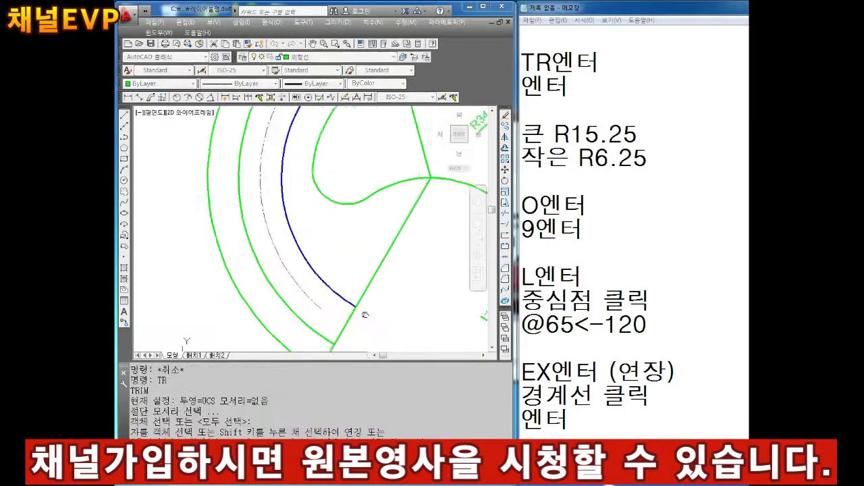
{"action": "scroll", "coordinate": [346, 297], "scroll_direction": "up", "scroll_amount": 1}
{"action": "left_click", "coordinate": [347, 297]}
{"action": "key", "text": "Return"}
- Repeat EX with the diagonal line as boundary and reselect the extended arc
{"action": "type", "text": "EX"}
{"action": "key", "text": "Return"}
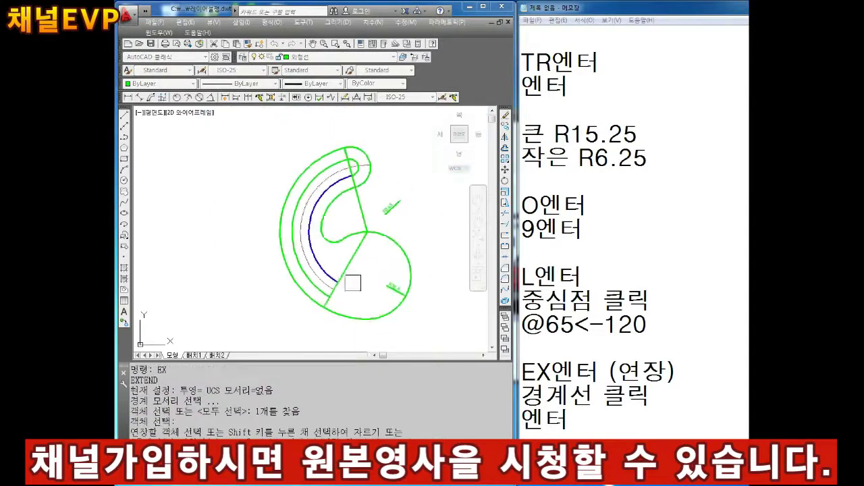
{"action": "scroll", "coordinate": [353, 283], "scroll_direction": "down", "scroll_amount": 3}
{"action": "left_click", "coordinate": [364, 245]}
{"action": "scroll", "coordinate": [366, 264], "scroll_direction": "up", "scroll_amount": 3}
{"action": "scroll", "coordinate": [365, 263], "scroll_direction": "down", "scroll_amount": 3}
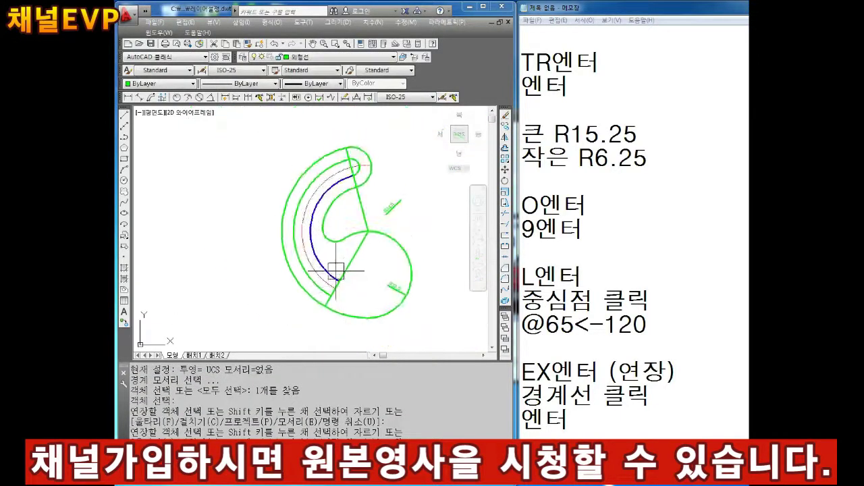
{"action": "key", "text": "Escape"}
{"action": "left_click", "coordinate": [299, 212]}
{"action": "left_click", "coordinate": [156, 83]}
{"action": "key", "text": "Escape"}
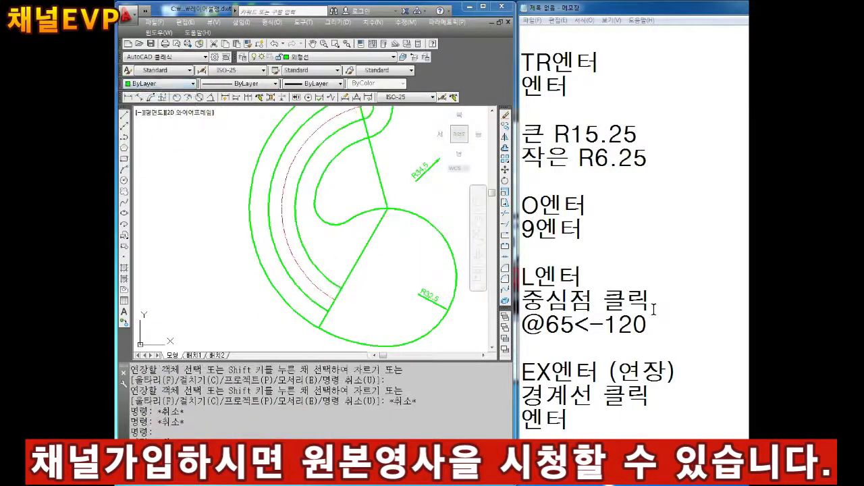
{"action": "scroll", "coordinate": [555, 438], "scroll_direction": "down", "scroll_amount": 1}
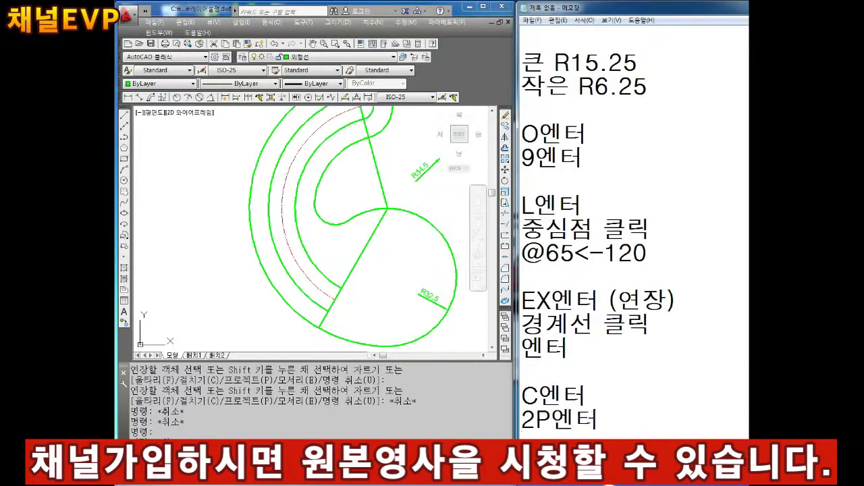
- Draw a 2P circle between the two arc endpoints at the band's lower end
{"action": "scroll", "coordinate": [633, 243], "scroll_direction": "down", "scroll_amount": 1}
{"action": "type", "text": "양쪽끝점"}
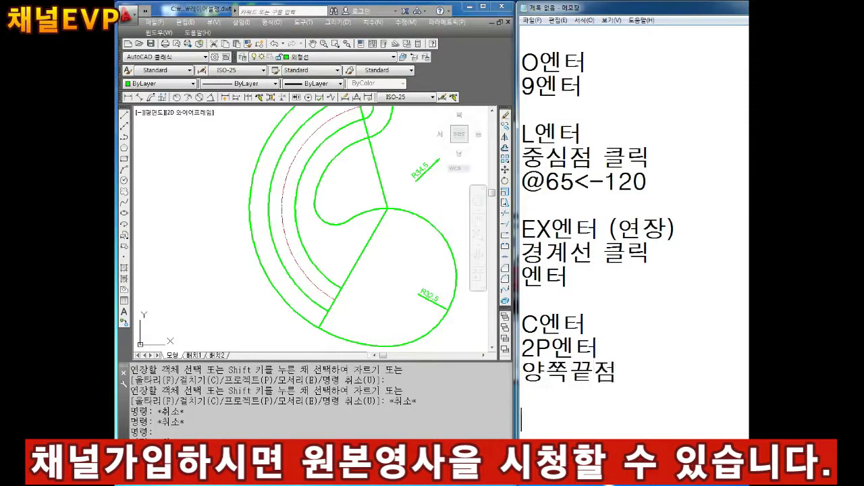
{"action": "left_click", "coordinate": [385, 315]}
{"action": "scroll", "coordinate": [353, 285], "scroll_direction": "up", "scroll_amount": 4}
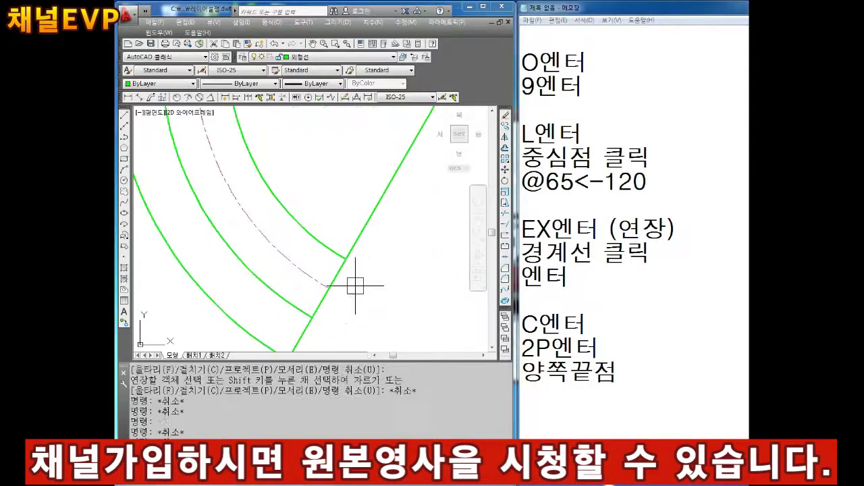
{"action": "key", "text": "Escape"}
{"action": "key", "text": "Escape"}
{"action": "key", "text": "Escape"}
{"action": "type", "text": "c"}
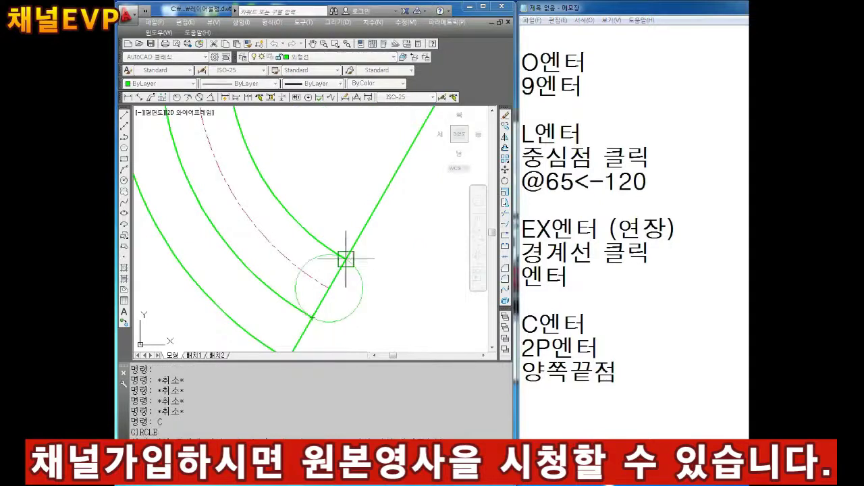
{"action": "left_click", "coordinate": [345, 259]}
{"action": "left_click", "coordinate": [564, 380]}
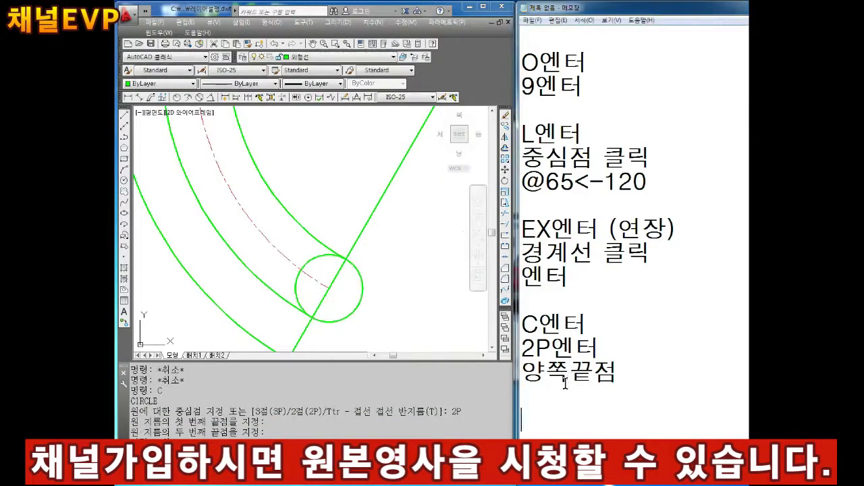
{"action": "left_click", "coordinate": [634, 418]}
- Trim away the circle's outer half, leaving a rounded cap
{"action": "type", "text": "TR엔터"}
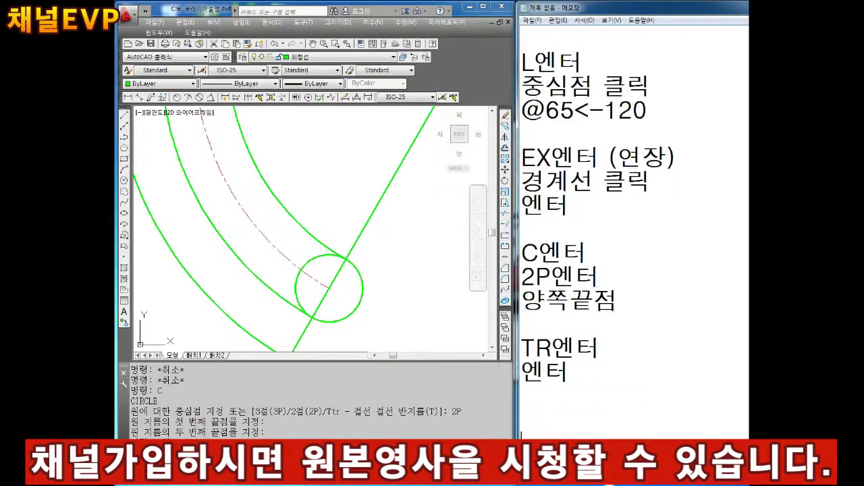
{"action": "left_click", "coordinate": [270, 309]}
{"action": "type", "text": "tr"}
{"action": "key", "text": "Return"}
{"action": "key", "text": "Return"}
{"action": "left_click", "coordinate": [300, 286]}
{"action": "scroll", "coordinate": [358, 300], "scroll_direction": "down", "scroll_amount": 2}
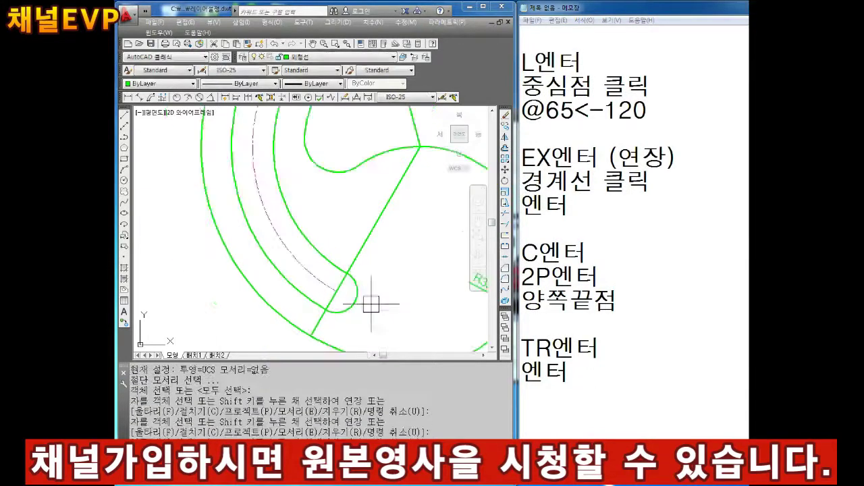
{"action": "scroll", "coordinate": [392, 306], "scroll_direction": "down", "scroll_amount": 2}
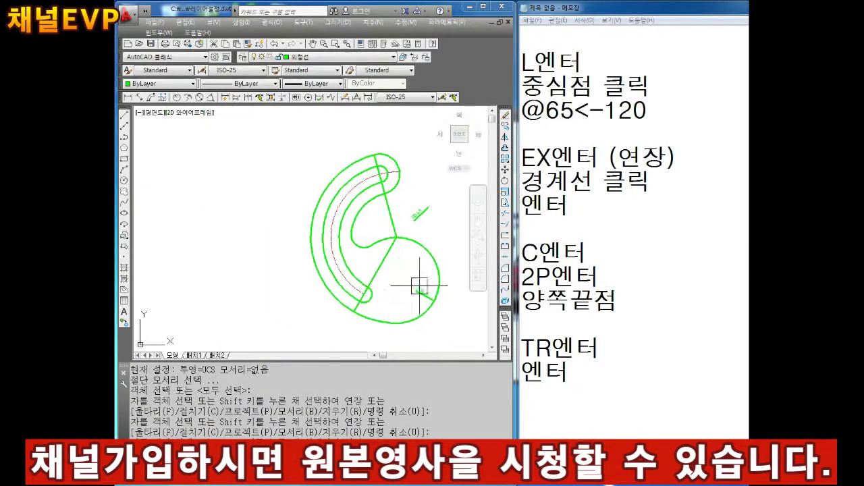
{"action": "middle_click_drag", "start_coordinate": [419, 285], "coordinate": [406, 284]}
{"action": "key", "text": "Escape"}
{"action": "left_click", "coordinate": [569, 408]}
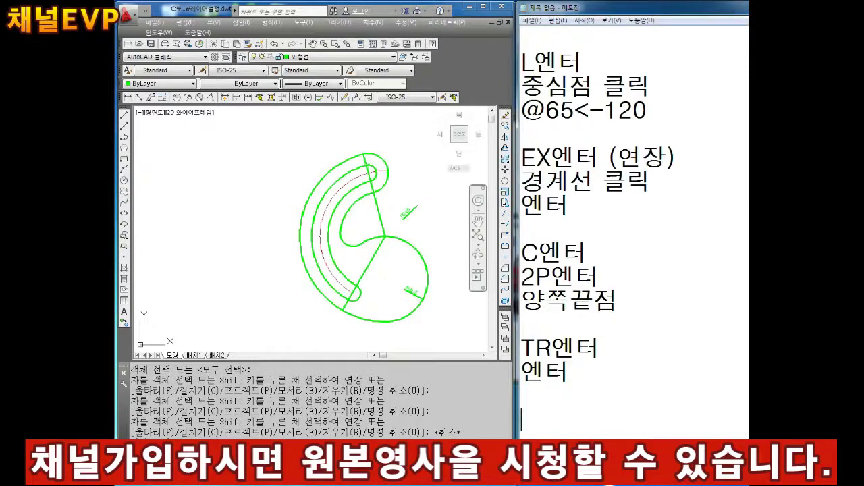
- Record the circle steps (C, D, 19) in the side notes
{"action": "type", "text": "릭"}
{"action": "key", "text": "Return"}
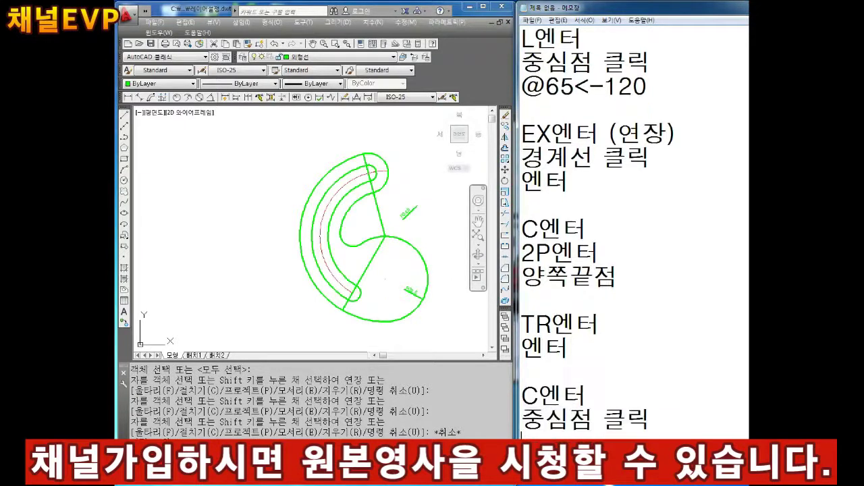
{"action": "type", "text": "D엔터"}
{"action": "key", "text": "Return"}
{"action": "type", "text": "210"}
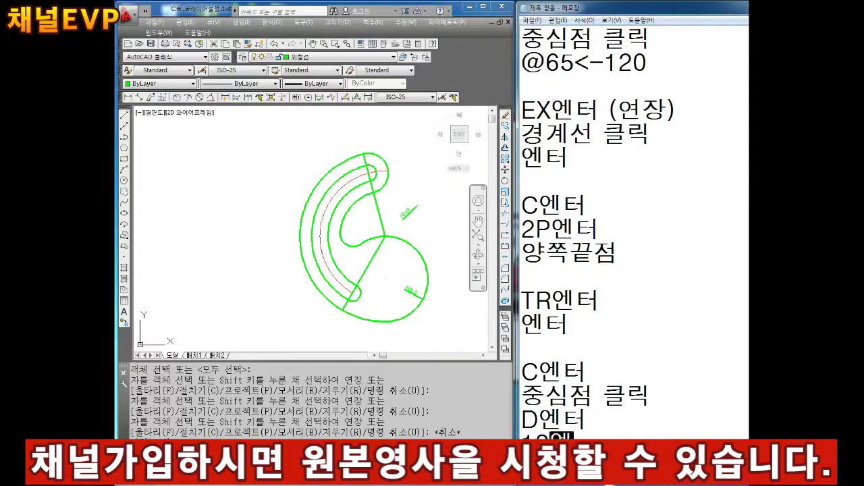
{"action": "type", "text": "터"}
{"action": "key", "text": "Return"}
- Draw a diameter-19 circle centred on the hook's round end
{"action": "key", "text": "Return"}
{"action": "left_click", "coordinate": [328, 328]}
{"action": "scroll", "coordinate": [337, 270], "scroll_direction": "up", "scroll_amount": 3}
{"action": "key", "text": "Escape"}
{"action": "key", "text": "Escape"}
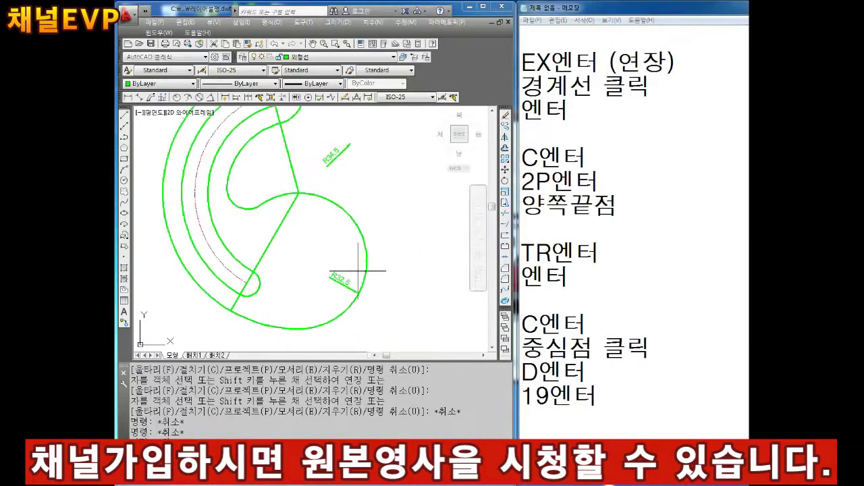
{"action": "type", "text": "c"}
{"action": "key", "text": "Return"}
{"action": "left_click", "coordinate": [300, 260]}
{"action": "type", "text": "d"}
{"action": "key", "text": "Return"}
{"action": "type", "text": "19"}
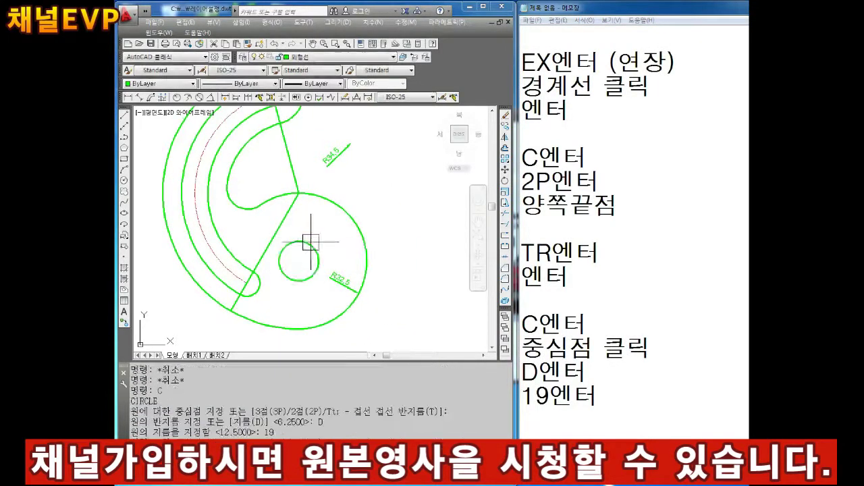
{"action": "middle_click_drag", "start_coordinate": [311, 242], "coordinate": [338, 270]}
{"action": "right_click", "coordinate": [359, 303]}
- Delete the stray green radius note
{"action": "key", "text": "Escape"}
{"action": "key", "text": "Escape"}
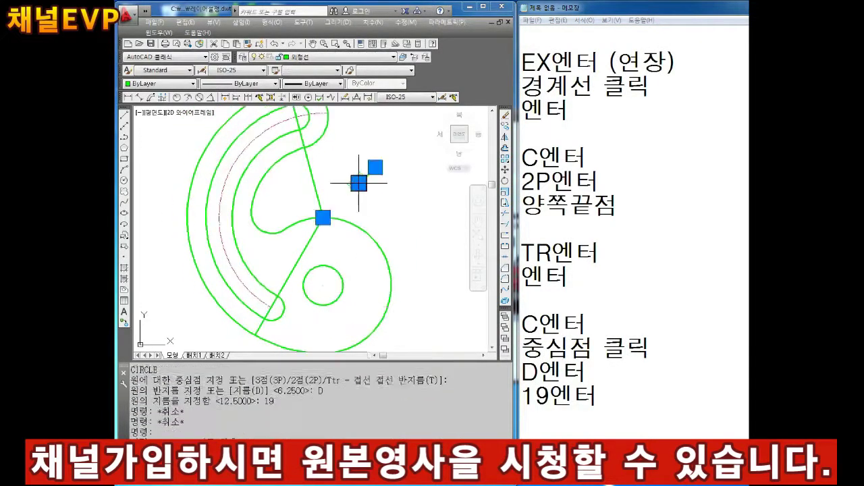
{"action": "key", "text": "Delete"}
{"action": "scroll", "coordinate": [279, 287], "scroll_direction": "up", "scroll_amount": 2}
{"action": "key", "text": "Escape"}
{"action": "key", "text": "Escape"}
{"action": "key", "text": "Escape"}
- Try extending a line with EX and cancel the failed attempt
{"action": "type", "text": "ex"}
{"action": "key", "text": "Return"}
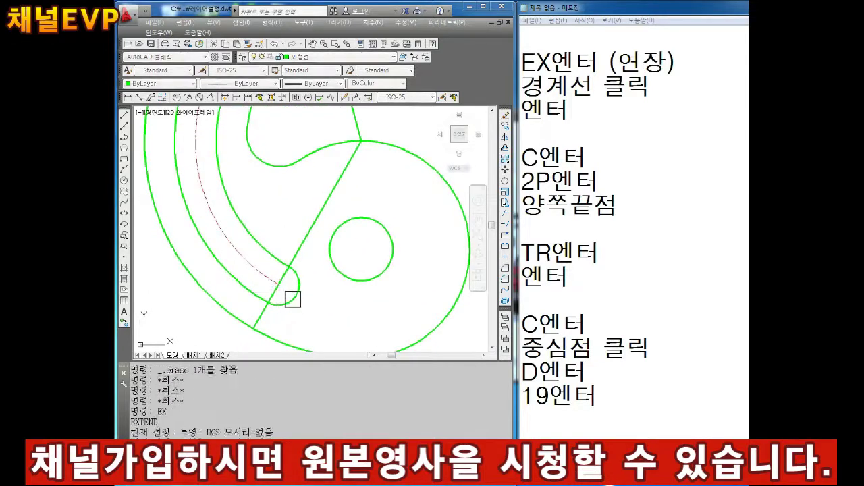
{"action": "key", "text": "Return"}
{"action": "left_click", "coordinate": [270, 276]}
{"action": "key", "text": "Escape"}
{"action": "key", "text": "Escape"}
- Retry EX with a picked boundary edge, then cancel the command
{"action": "type", "text": "ex"}
{"action": "key", "text": "Return"}
{"action": "scroll", "coordinate": [297, 292], "scroll_direction": "up", "scroll_amount": 3}
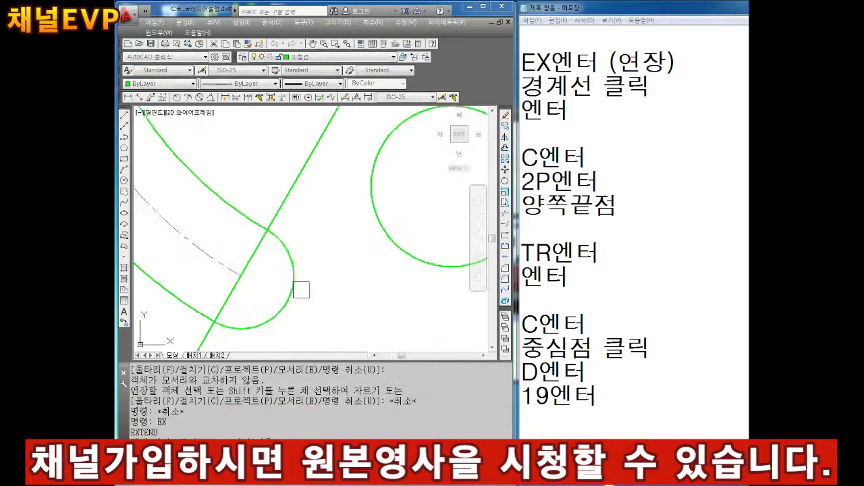
{"action": "left_click", "coordinate": [212, 256]}
{"action": "key", "text": "Return"}
{"action": "scroll", "coordinate": [286, 295], "scroll_direction": "down", "scroll_amount": 2}
{"action": "scroll", "coordinate": [286, 295], "scroll_direction": "down", "scroll_amount": 1}
{"action": "scroll", "coordinate": [303, 167], "scroll_direction": "up", "scroll_amount": 1}
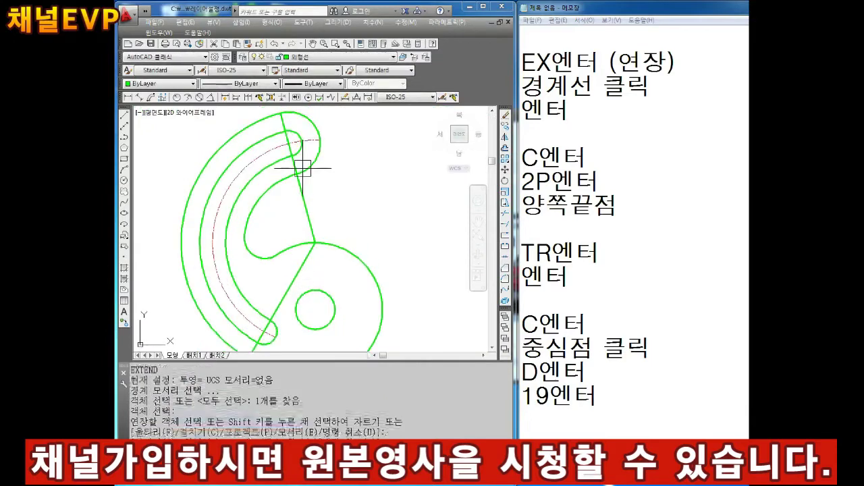
{"action": "key", "text": "Escape"}
{"action": "type", "text": "tr"}
{"action": "key", "text": "Return"}
{"action": "key", "text": "Return"}
- Put the dividing line on the centre-line layer
{"action": "key", "text": "Escape"}
{"action": "key", "text": "Escape"}
{"action": "left_click", "coordinate": [308, 248]}
{"action": "left_click", "coordinate": [303, 58]}
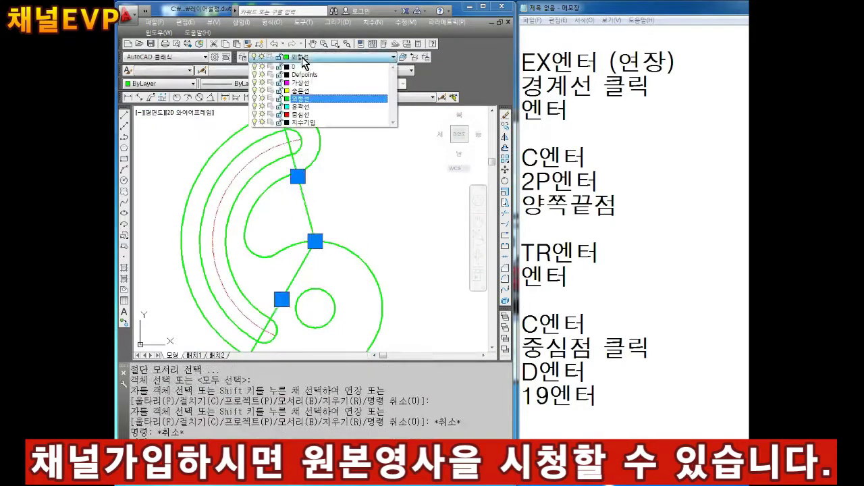
{"action": "left_click", "coordinate": [297, 114]}
{"action": "scroll", "coordinate": [347, 222], "scroll_direction": "up", "scroll_amount": 2}
{"action": "key", "text": "Escape"}
{"action": "key", "text": "Escape"}
{"action": "key", "text": "Escape"}
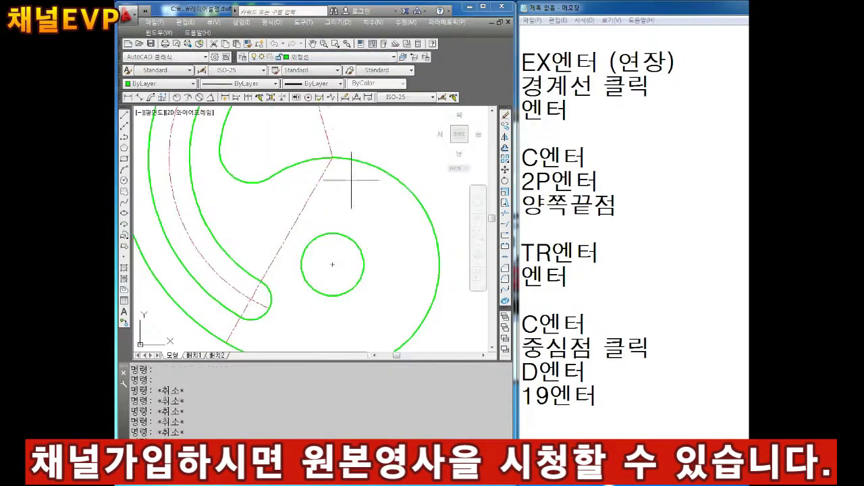
- Draw a vertical line through the circle centre; move it and the horizontal line to the centre-line layer
{"action": "type", "text": "l"}
{"action": "key", "text": "Return"}
{"action": "left_click", "coordinate": [333, 158]}
{"action": "left_click", "coordinate": [328, 303]}
{"action": "key", "text": "Escape"}
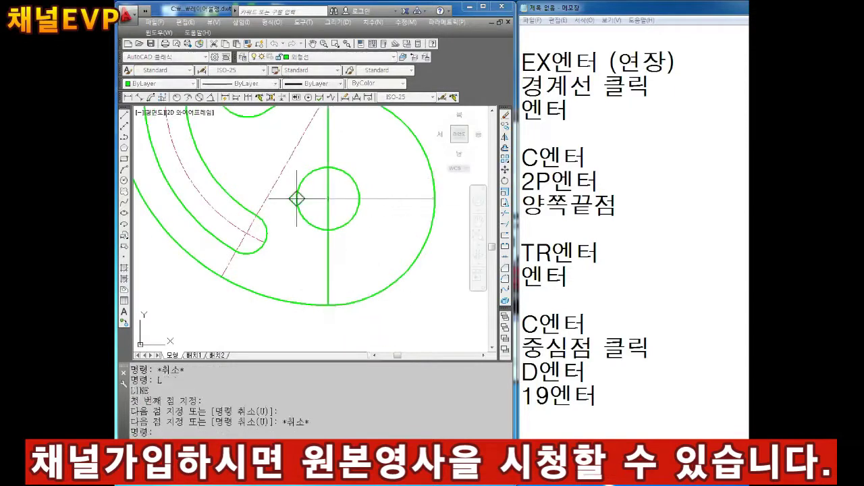
{"action": "left_click", "coordinate": [329, 256]}
{"action": "left_click", "coordinate": [405, 199]}
{"action": "left_click", "coordinate": [303, 58]}
{"action": "left_click", "coordinate": [297, 114]}
{"action": "key", "text": "Escape"}
- Review the drawing and add blank lines to the side notes
{"action": "scroll", "coordinate": [352, 268], "scroll_direction": "down", "scroll_amount": 2}
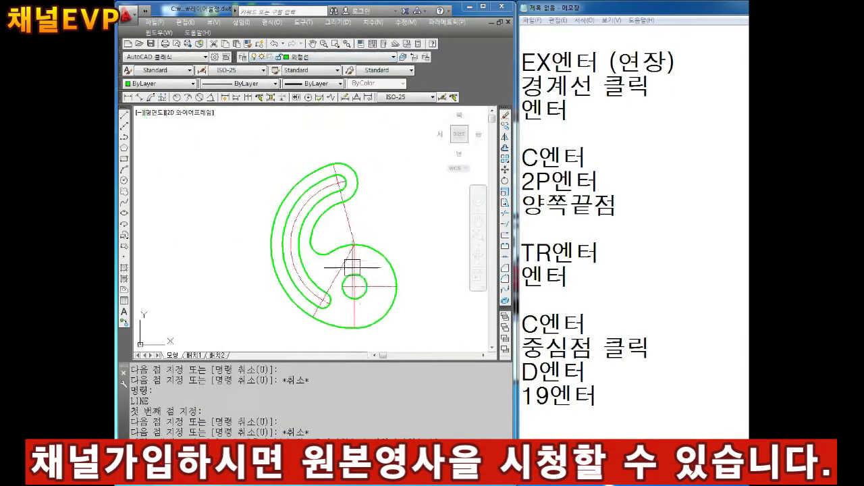
{"action": "scroll", "coordinate": [360, 252], "scroll_direction": "up", "scroll_amount": 2}
{"action": "scroll", "coordinate": [405, 253], "scroll_direction": "down", "scroll_amount": 3}
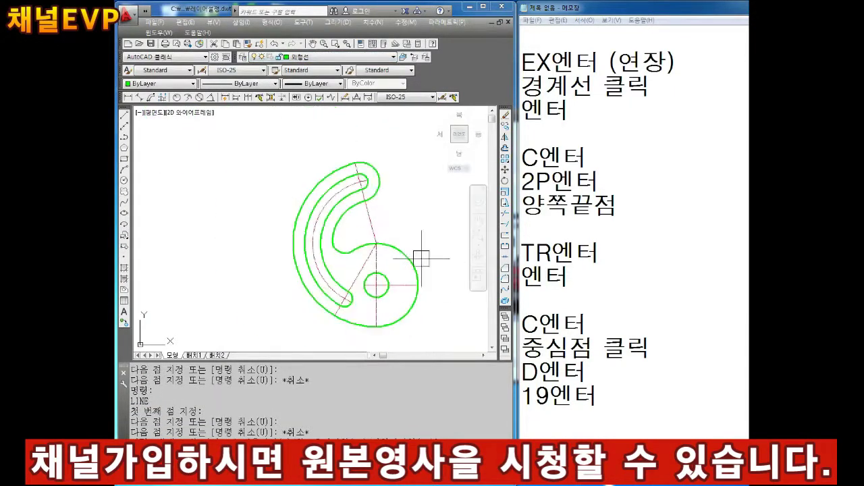
{"action": "scroll", "coordinate": [405, 257], "scroll_direction": "up", "scroll_amount": 1}
{"action": "left_click", "coordinate": [641, 409]}
{"action": "key", "text": "Return"}
{"action": "key", "text": "Return"}
{"action": "key", "text": "Return"}
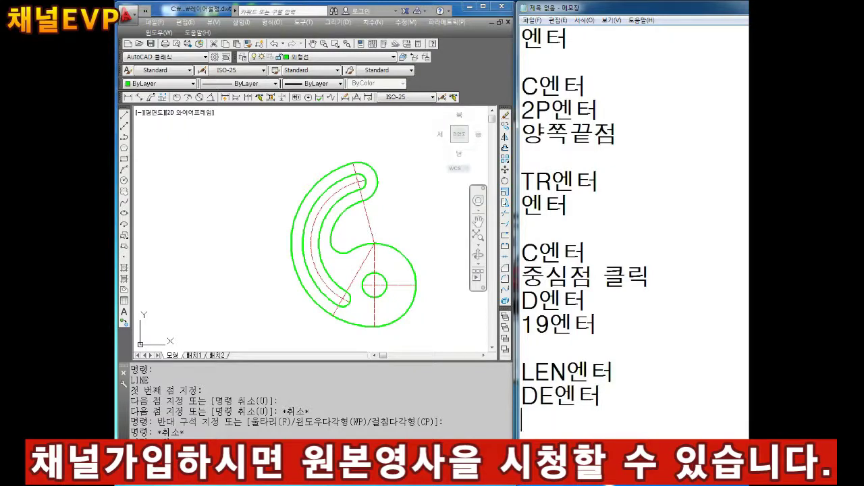
- Start LENGTHEN with a DElta increment of 3 units
{"action": "middle_click_drag", "start_coordinate": [400, 283], "coordinate": [392, 268]}
{"action": "key", "text": "Escape"}
{"action": "key", "text": "Escape"}
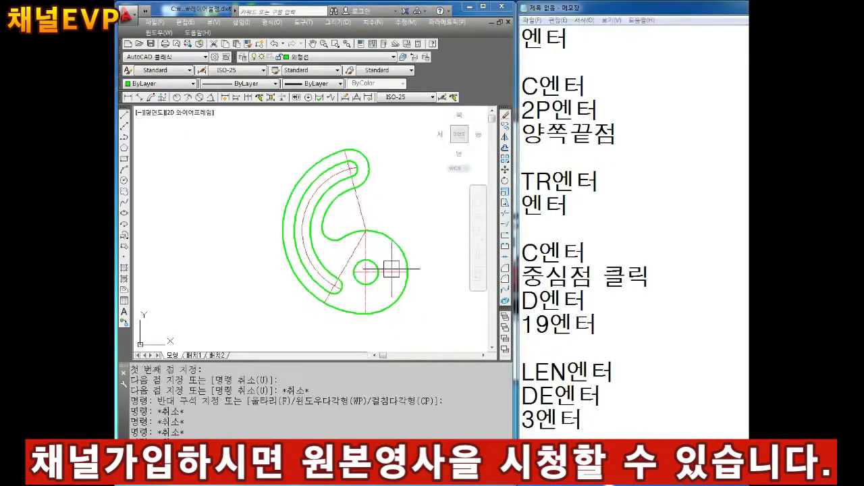
{"action": "key", "text": "Escape"}
{"action": "key", "text": "Escape"}
{"action": "type", "text": "LEN"}
{"action": "key", "text": "Return"}
{"action": "scroll", "coordinate": [338, 164], "scroll_direction": "up", "scroll_amount": 3}
{"action": "type", "text": "DE"}
{"action": "key", "text": "Return"}
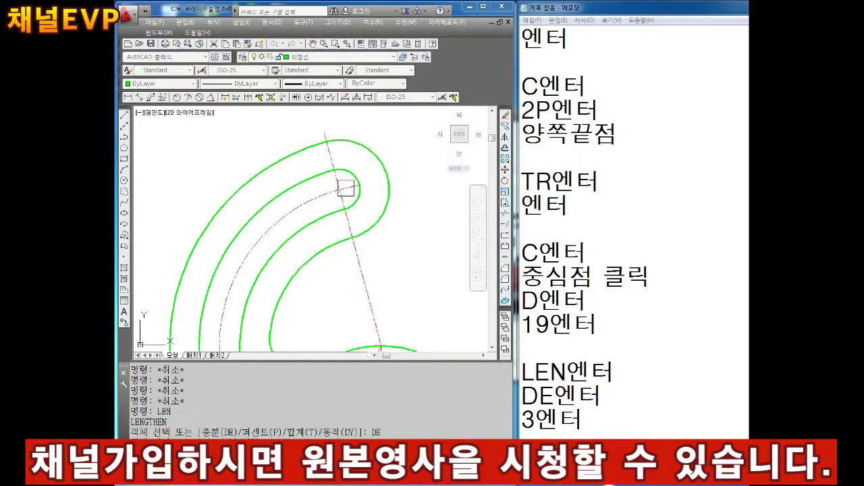
{"action": "type", "text": "3"}
{"action": "scroll", "coordinate": [347, 187], "scroll_direction": "down", "scroll_amount": 2}
{"action": "scroll", "coordinate": [297, 241], "scroll_direction": "up", "scroll_amount": 3}
{"action": "key", "text": "Return"}
- Extend the four red centre-line ends by 3 each
{"action": "left_click", "coordinate": [270, 298]}
{"action": "left_click", "coordinate": [312, 253]}
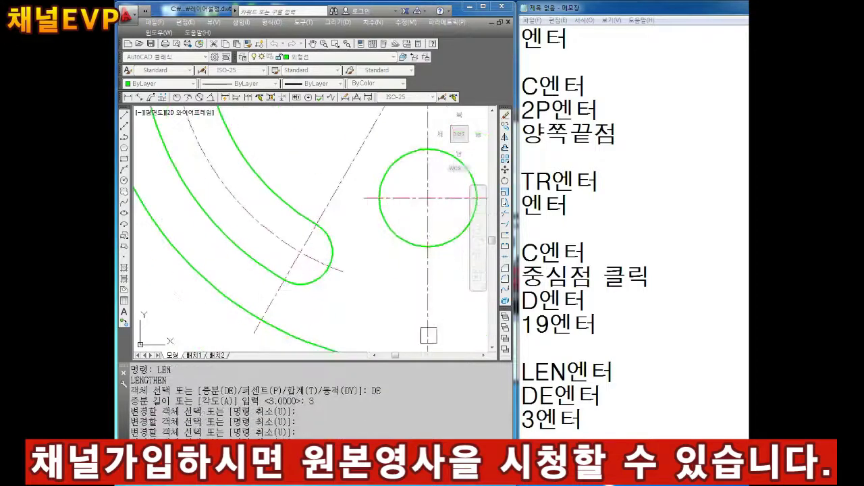
{"action": "scroll", "coordinate": [316, 252], "scroll_direction": "down", "scroll_amount": 2}
{"action": "left_click", "coordinate": [380, 259]}
{"action": "left_click", "coordinate": [348, 192]}
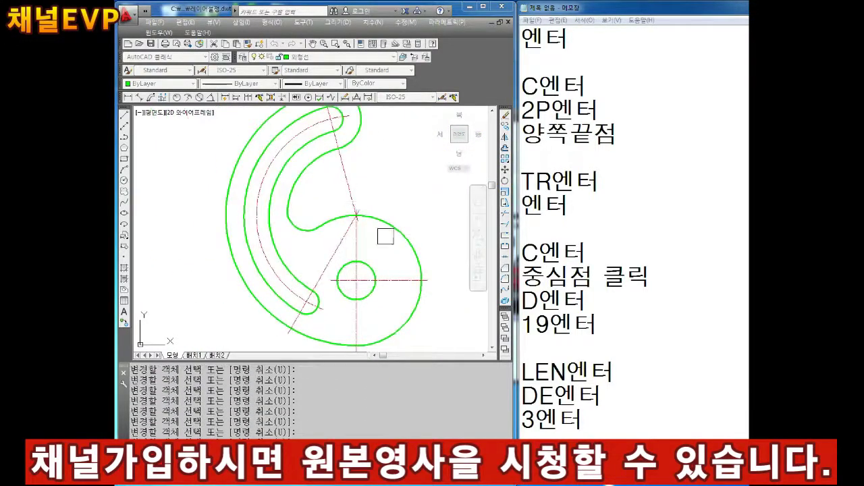
{"action": "scroll", "coordinate": [364, 175], "scroll_direction": "up", "scroll_amount": 2}
{"action": "scroll", "coordinate": [388, 212], "scroll_direction": "down", "scroll_amount": 1}
{"action": "scroll", "coordinate": [415, 198], "scroll_direction": "down", "scroll_amount": 1}
{"action": "scroll", "coordinate": [358, 175], "scroll_direction": "up", "scroll_amount": 4}
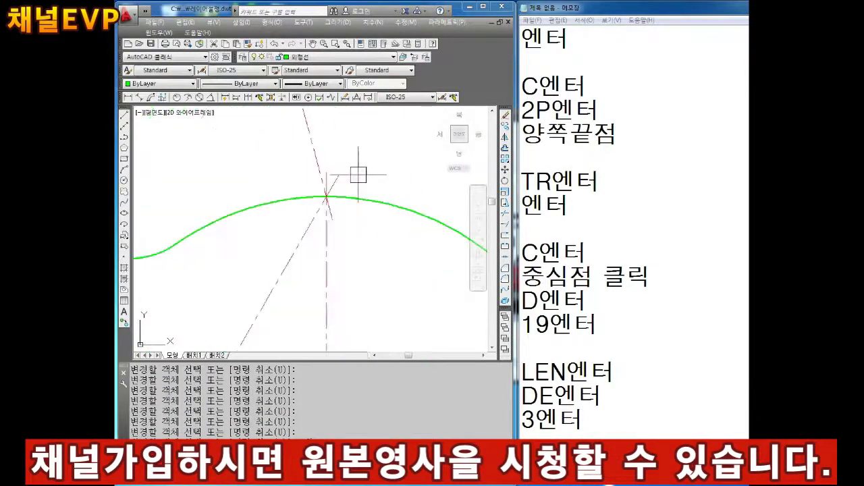
{"action": "key", "text": "Escape"}
{"action": "scroll", "coordinate": [332, 183], "scroll_direction": "down", "scroll_amount": 3}
- Make 치수기입 the current layer
{"action": "type", "text": "tr"}
{"action": "key", "text": "Return"}
{"action": "key", "text": "Return"}
{"action": "scroll", "coordinate": [354, 247], "scroll_direction": "down", "scroll_amount": 2}
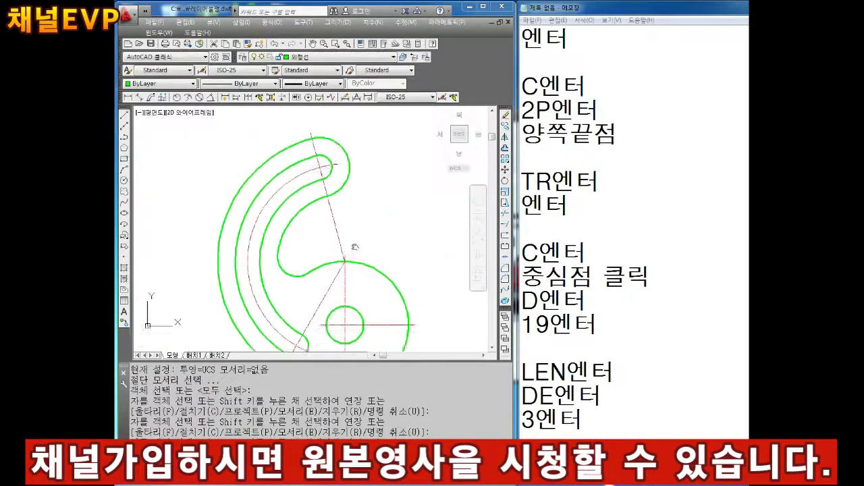
{"action": "middle_click_drag", "start_coordinate": [354, 247], "coordinate": [352, 197]}
{"action": "left_click", "coordinate": [308, 126]}
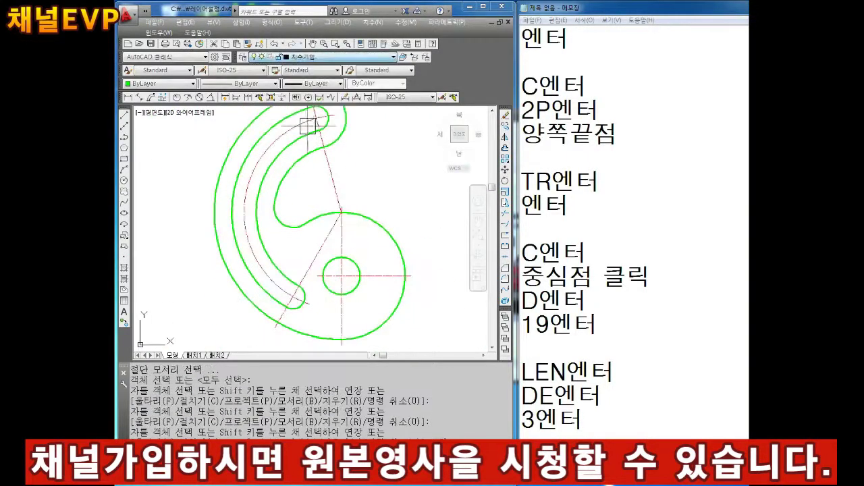
{"action": "key", "text": "Escape"}
- Begin a linear dimension across the band's width
{"action": "left_click", "coordinate": [127, 98]}
{"action": "left_click", "coordinate": [216, 206]}
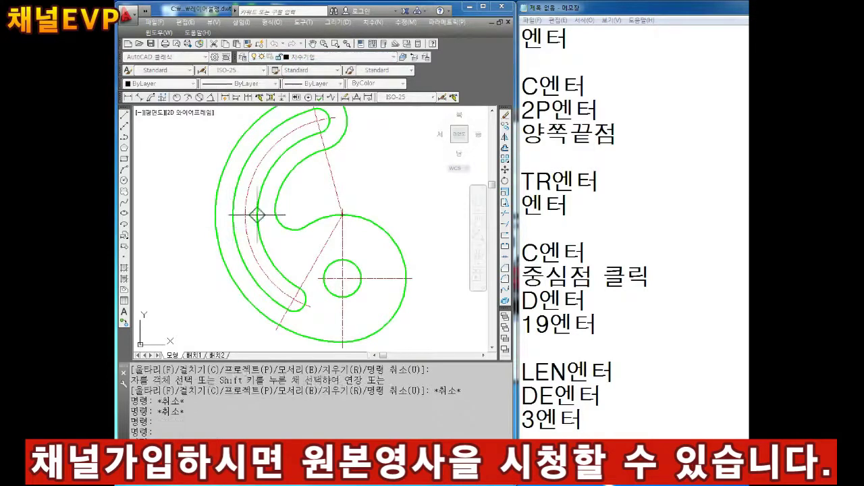
{"action": "left_click", "coordinate": [247, 209]}
- Place the 12.5 width dimension, then the R32.5 and R10 radius dimensions
{"action": "scroll", "coordinate": [250, 230], "scroll_direction": "up", "scroll_amount": 3}
{"action": "left_click", "coordinate": [255, 235]}
{"action": "scroll", "coordinate": [256, 235], "scroll_direction": "down", "scroll_amount": 3}
{"action": "left_click", "coordinate": [177, 98]}
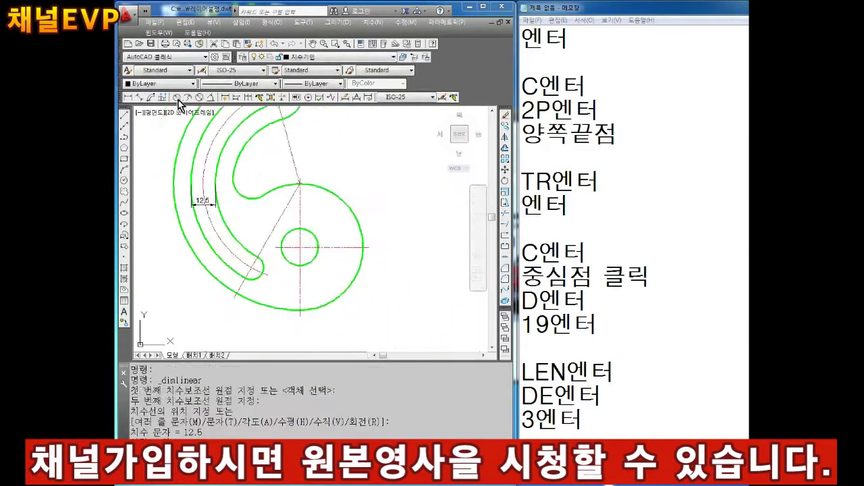
{"action": "left_click", "coordinate": [290, 206]}
{"action": "left_click", "coordinate": [374, 197]}
{"action": "key", "text": "Return"}
{"action": "left_click", "coordinate": [261, 214]}
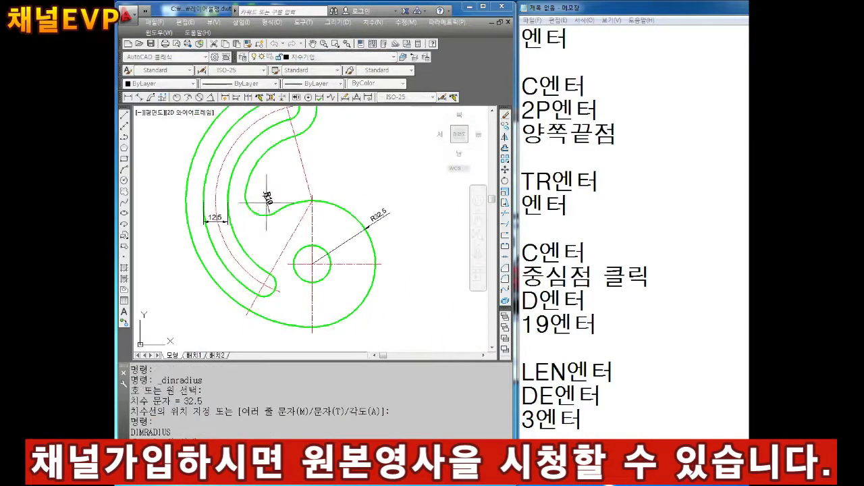
{"action": "left_click", "coordinate": [267, 199]}
- Try a radius dimension on the dashed centre arc, then cancel it
{"action": "middle_click_drag", "start_coordinate": [267, 199], "coordinate": [301, 234]}
{"action": "key", "text": "Return"}
{"action": "left_click", "coordinate": [302, 186]}
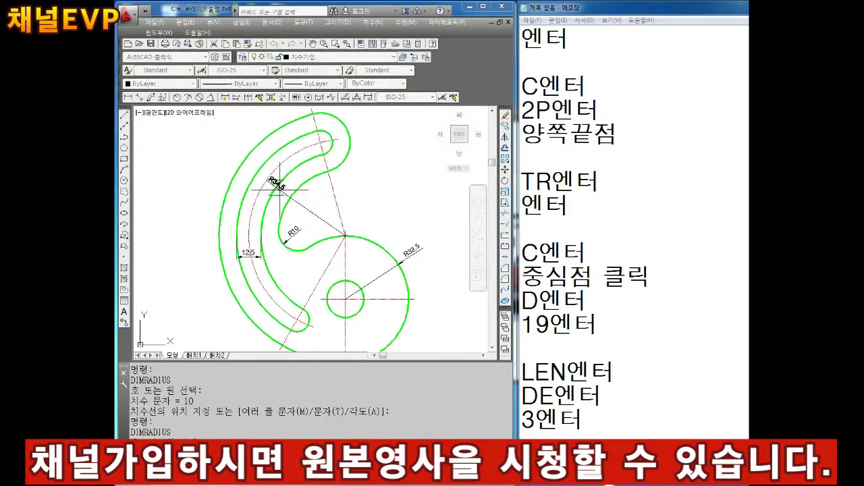
{"action": "scroll", "coordinate": [281, 203], "scroll_direction": "up", "scroll_amount": 2}
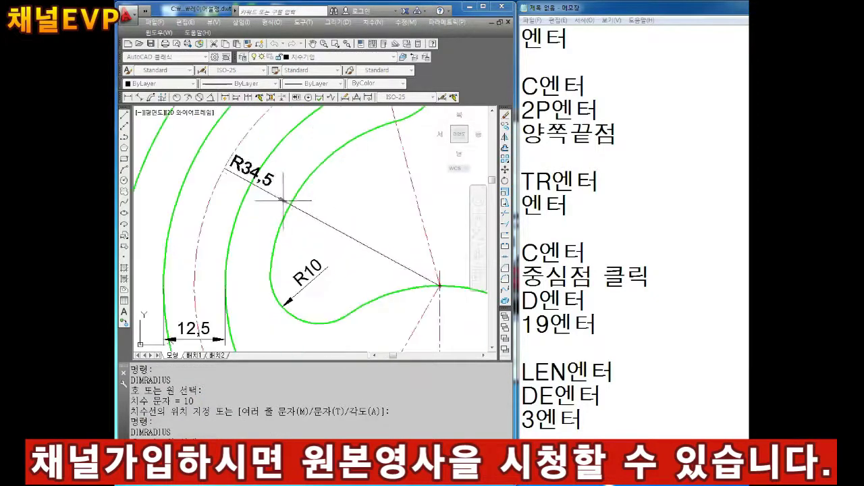
{"action": "scroll", "coordinate": [267, 185], "scroll_direction": "down", "scroll_amount": 3}
{"action": "scroll", "coordinate": [331, 209], "scroll_direction": "up", "scroll_amount": 3}
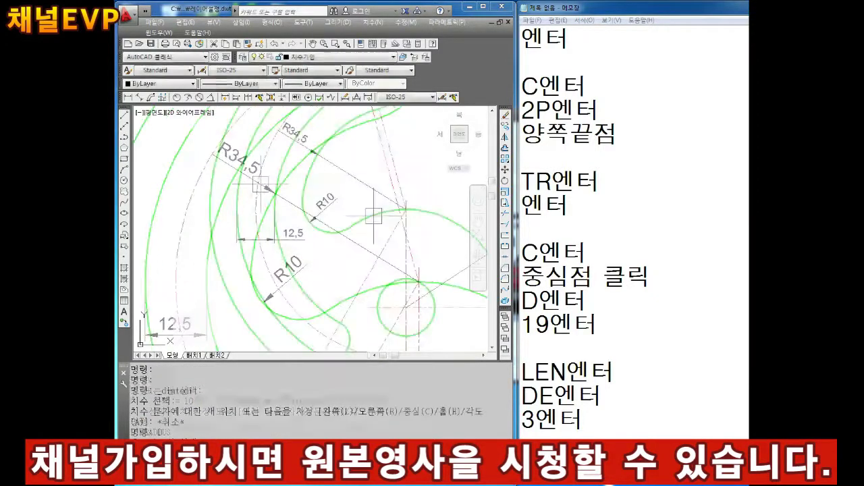
{"action": "scroll", "coordinate": [331, 209], "scroll_direction": "down", "scroll_amount": 2}
{"action": "scroll", "coordinate": [366, 202], "scroll_direction": "up", "scroll_amount": 2}
{"action": "key", "text": "Escape"}
{"action": "type", "text": "D"}
{"action": "scroll", "coordinate": [366, 201], "scroll_direction": "down", "scroll_amount": 2}
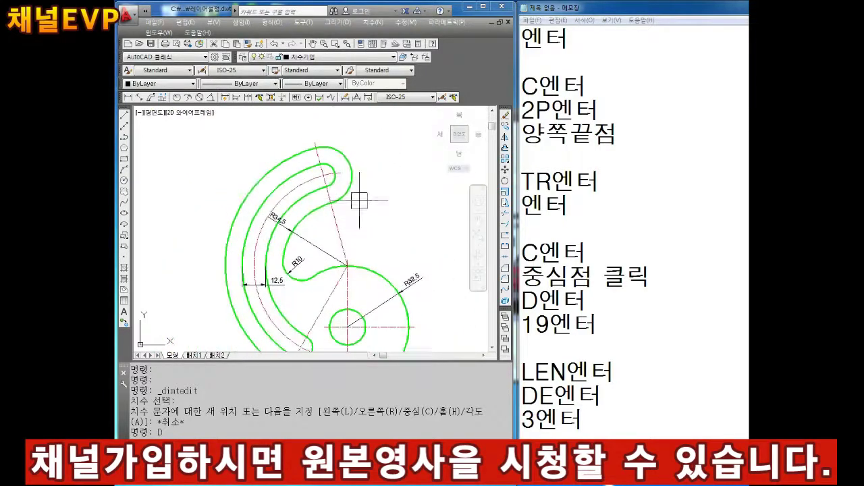
- Place the first angular dimension, 15°
{"action": "left_click", "coordinate": [206, 97]}
{"action": "scroll", "coordinate": [349, 285], "scroll_direction": "up", "scroll_amount": 2}
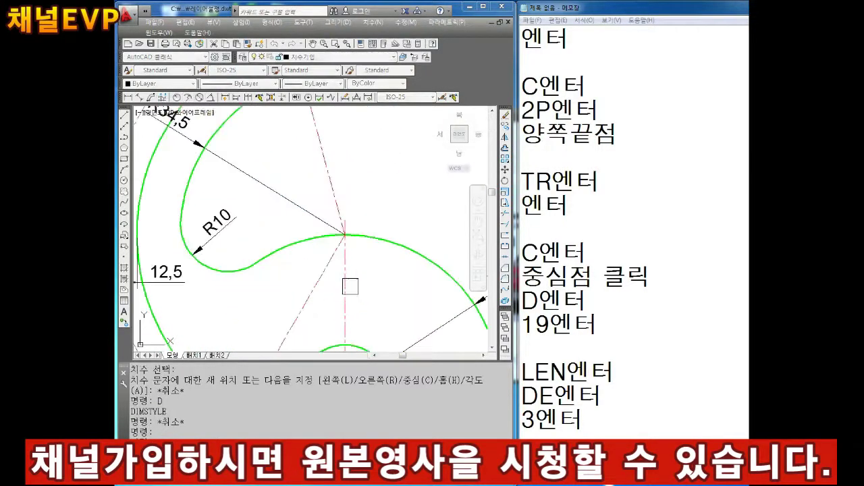
{"action": "scroll", "coordinate": [324, 251], "scroll_direction": "up", "scroll_amount": 2}
{"action": "scroll", "coordinate": [335, 181], "scroll_direction": "down", "scroll_amount": 4}
{"action": "left_click", "coordinate": [336, 181]}
{"action": "left_click", "coordinate": [367, 241]}
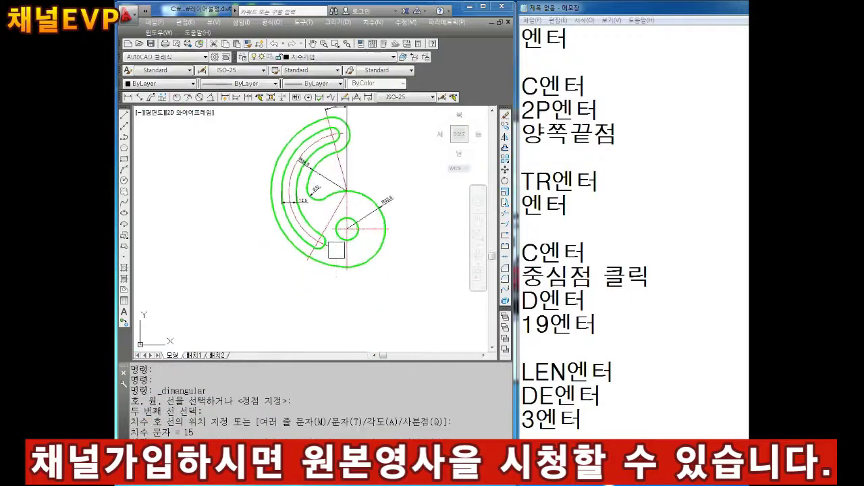
{"action": "scroll", "coordinate": [367, 243], "scroll_direction": "up", "scroll_amount": 2}
{"action": "scroll", "coordinate": [366, 246], "scroll_direction": "up", "scroll_amount": 2}
- Add the 30° angular dimension
{"action": "left_click", "coordinate": [366, 247]}
{"action": "key", "text": "Return"}
{"action": "scroll", "coordinate": [365, 247], "scroll_direction": "down", "scroll_amount": 2}
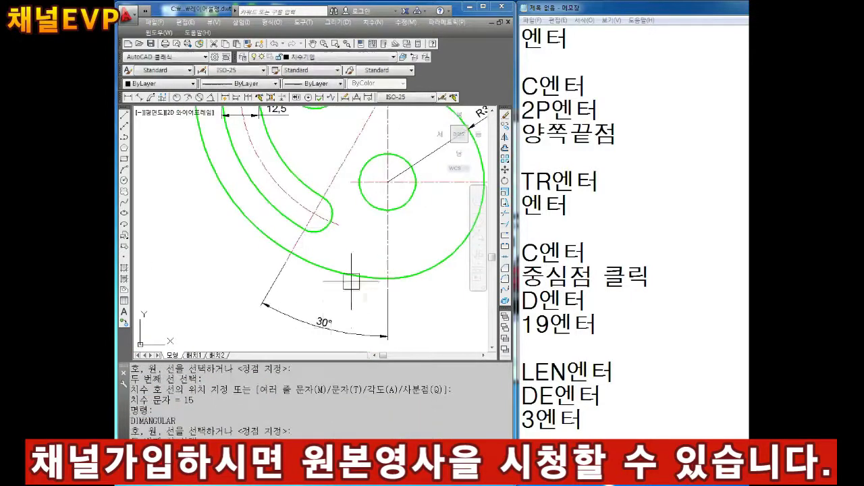
{"action": "scroll", "coordinate": [324, 270], "scroll_direction": "down", "scroll_amount": 2}
{"action": "left_click", "coordinate": [297, 266]}
{"action": "left_click", "coordinate": [297, 267]}
- Dimension the small circle as Ø19 and zoom out
{"action": "key", "text": "Escape"}
{"action": "key", "text": "Escape"}
{"action": "scroll", "coordinate": [324, 256], "scroll_direction": "up", "scroll_amount": 3}
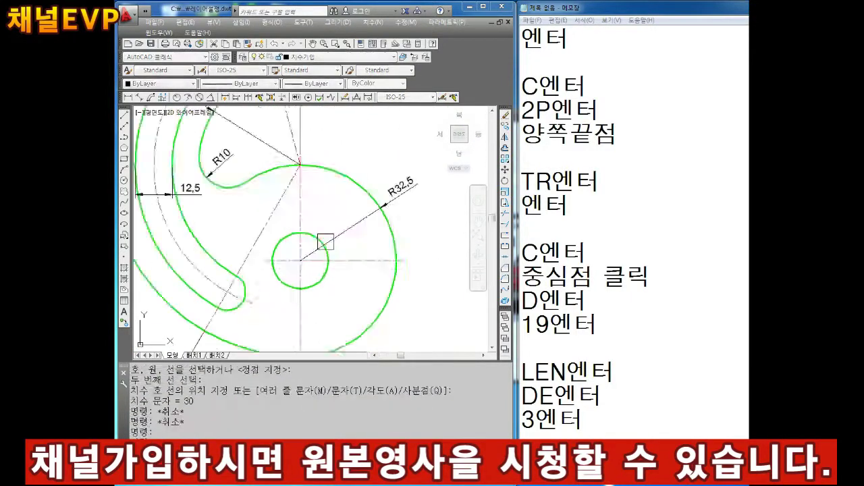
{"action": "left_click", "coordinate": [194, 97]}
{"action": "left_click", "coordinate": [354, 221]}
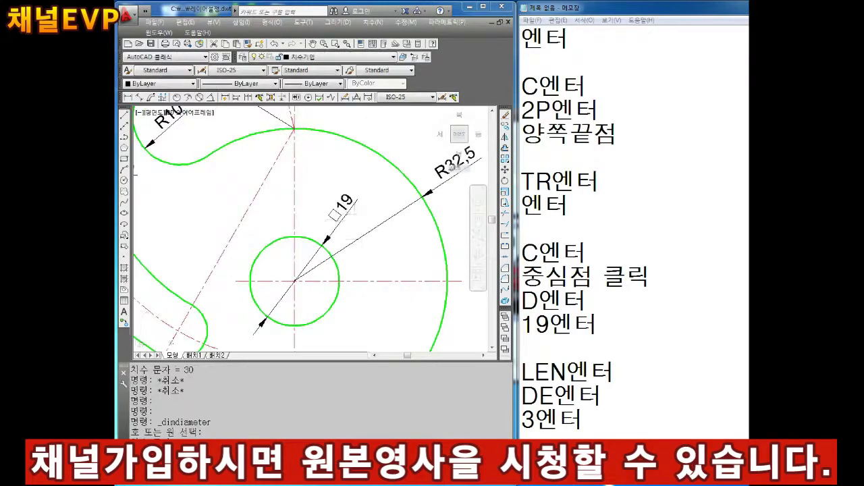
{"action": "scroll", "coordinate": [400, 307], "scroll_direction": "down", "scroll_amount": 2}
{"action": "scroll", "coordinate": [400, 307], "scroll_direction": "down", "scroll_amount": 2}
{"action": "scroll", "coordinate": [378, 239], "scroll_direction": "down", "scroll_amount": 2}
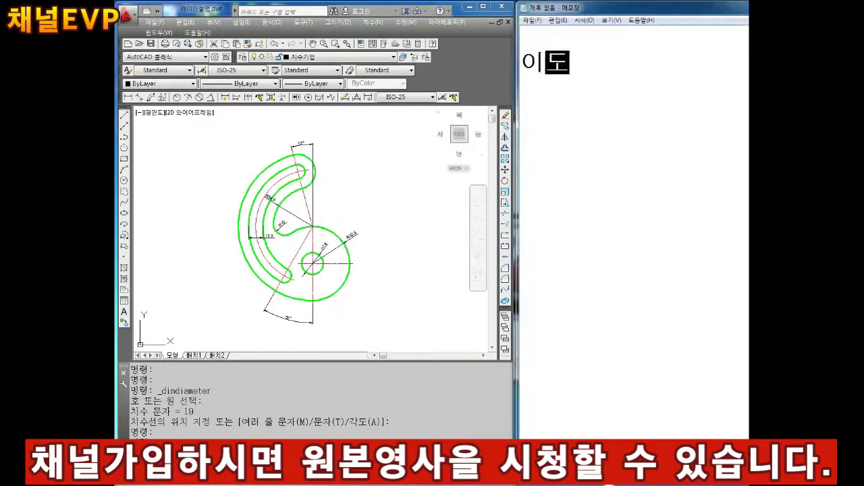
- Add '동' and '복사엔터' to the notes and save the drawing
{"action": "type", "text": "동"}
{"action": "key", "text": "Return"}
{"action": "type", "text": "복사"}
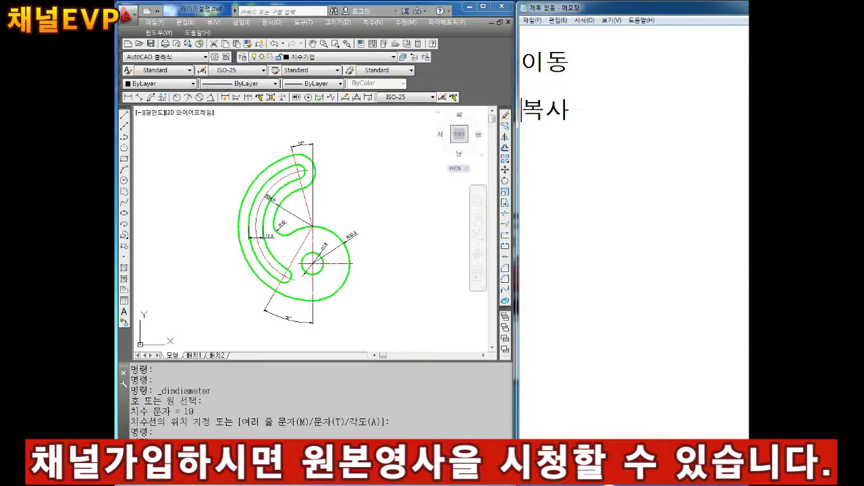
{"action": "type", "text": "엔터"}
{"action": "key", "text": "Return"}
{"action": "key", "text": "Return"}
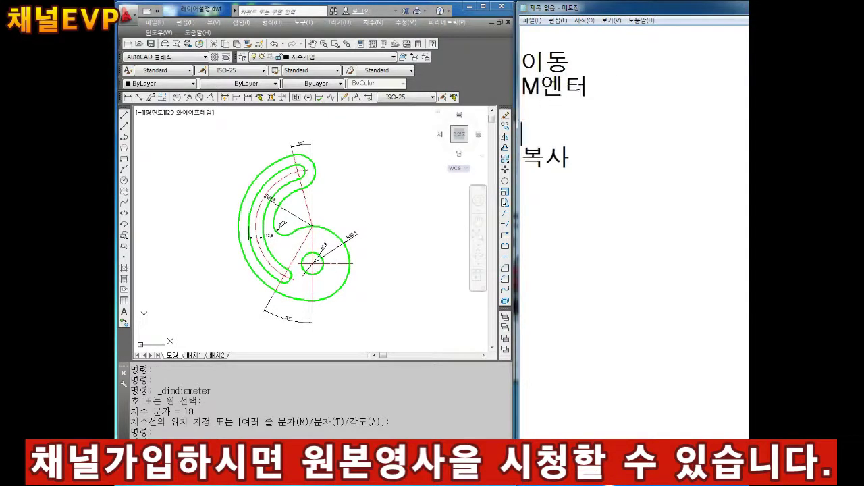
{"action": "middle_click_drag", "start_coordinate": [339, 244], "coordinate": [304, 236]}
{"action": "key", "text": "ctrl+s"}
- Zoom All to show the whole drawing
{"action": "key", "text": "Escape"}
{"action": "key", "text": "Escape"}
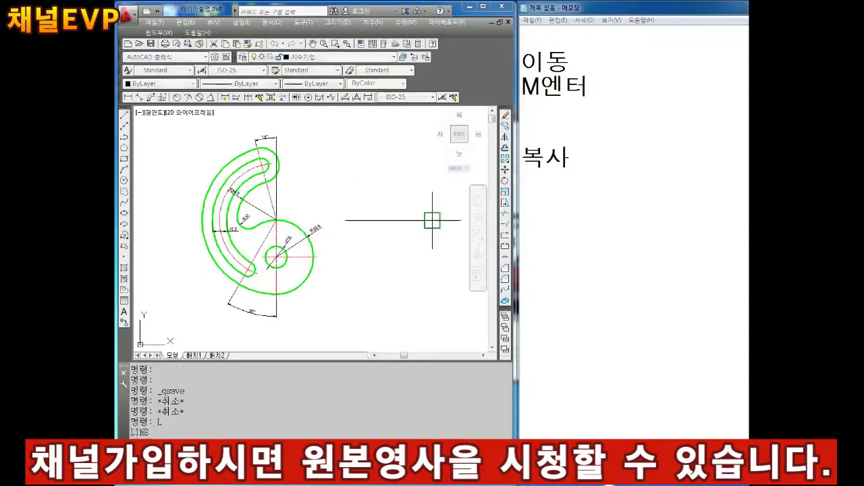
{"action": "type", "text": "L"}
{"action": "key", "text": "Return"}
{"action": "middle_click_drag", "start_coordinate": [403, 216], "coordinate": [399, 251]}
{"action": "key", "text": "Escape"}
{"action": "type", "text": "Z"}
{"action": "key", "text": "Return"}
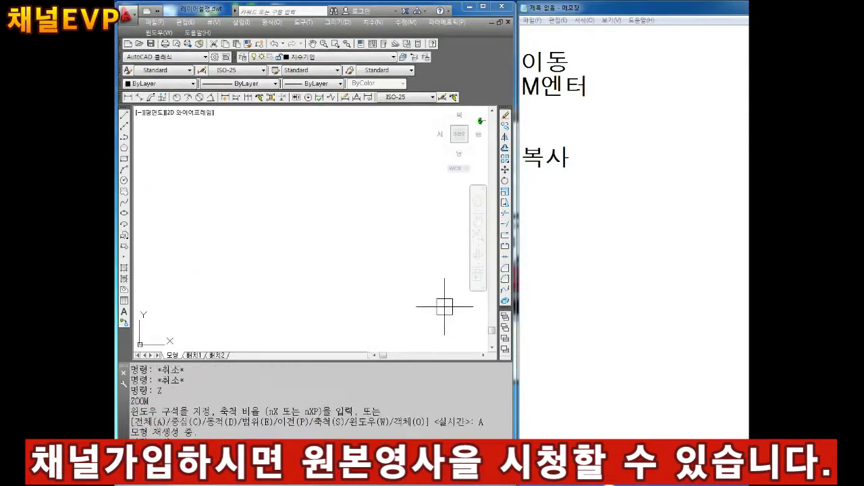
{"action": "type", "text": "A"}
{"action": "key", "text": "Return"}
{"action": "key", "text": "Escape"}
{"action": "key", "text": "Escape"}
- Put the horizontal line on the cyan layer, zoom extents, and window-select the part
{"action": "left_click", "coordinate": [372, 218]}
{"action": "left_click", "coordinate": [324, 57]}
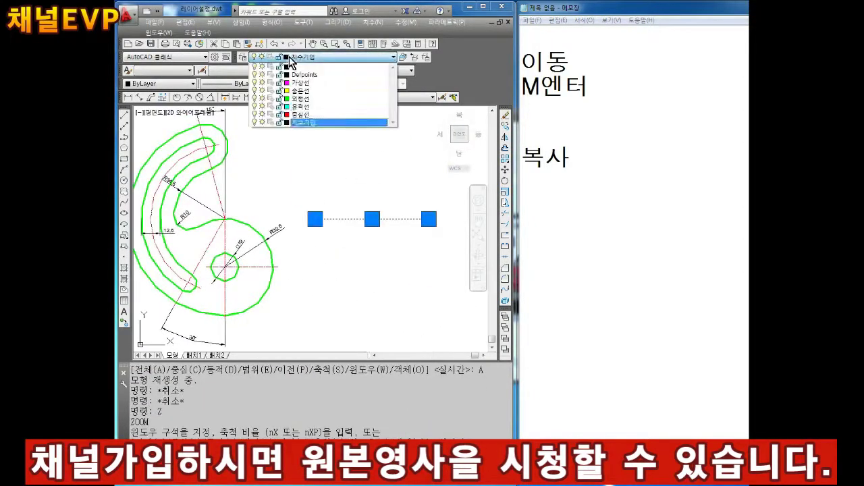
{"action": "left_click", "coordinate": [309, 97]}
{"action": "type", "text": "E"}
{"action": "key", "text": "Return"}
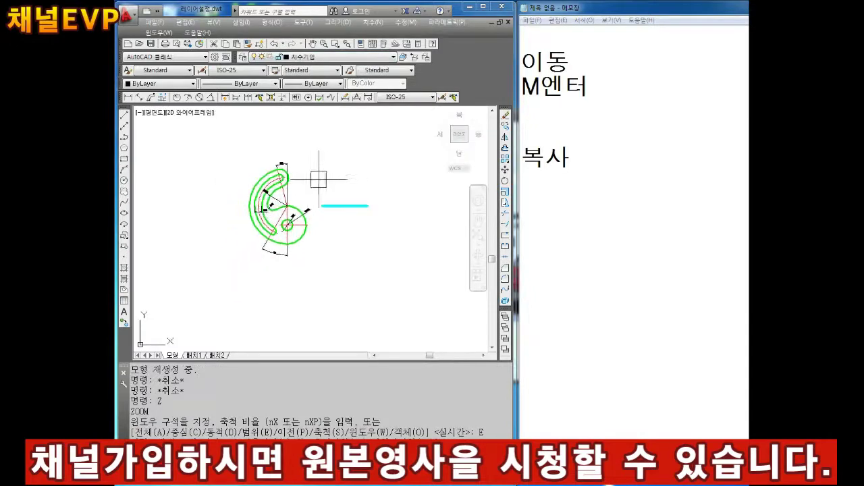
{"action": "scroll", "coordinate": [145, 247], "scroll_direction": "up", "scroll_amount": 3}
{"action": "key", "text": "Escape"}
{"action": "left_click", "coordinate": [314, 132]}
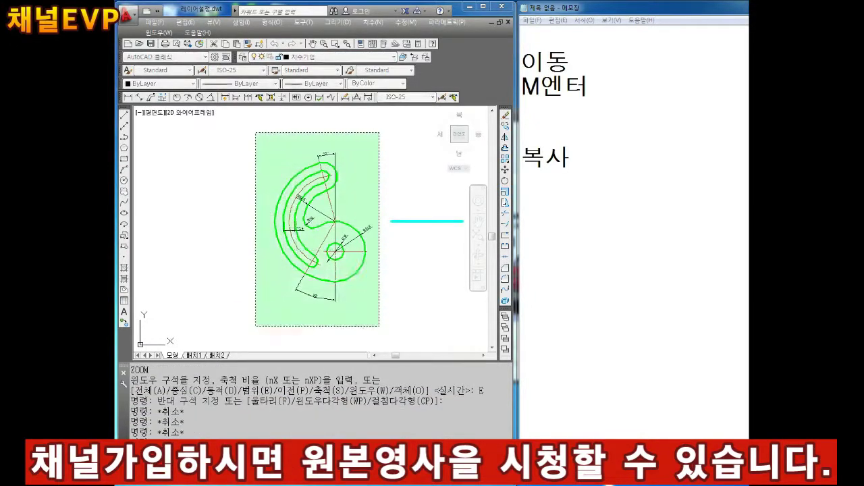
{"action": "left_click", "coordinate": [247, 336]}
- Move the selected part to the right of the cyan line
{"action": "type", "text": "M"}
{"action": "key", "text": "Return"}
{"action": "middle_click_drag", "start_coordinate": [335, 217], "coordinate": [227, 217]}
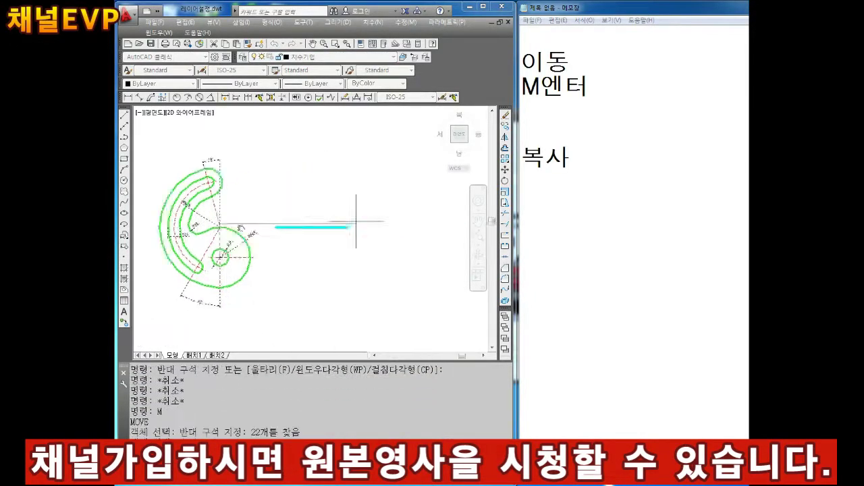
{"action": "left_click", "coordinate": [212, 251]}
{"action": "left_click", "coordinate": [413, 255]}
- Record the move steps in the notes
{"action": "left_click", "coordinate": [602, 91]}
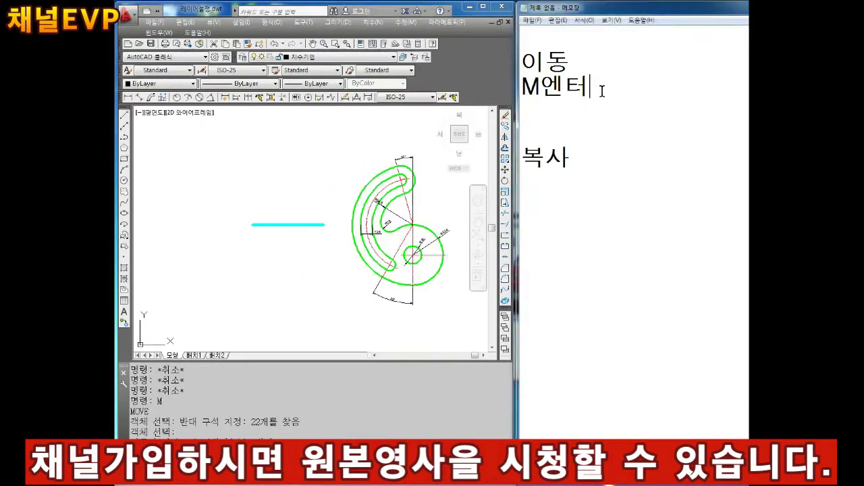
{"action": "type", "text": "전부도형선택 엔터 기준점 클"}
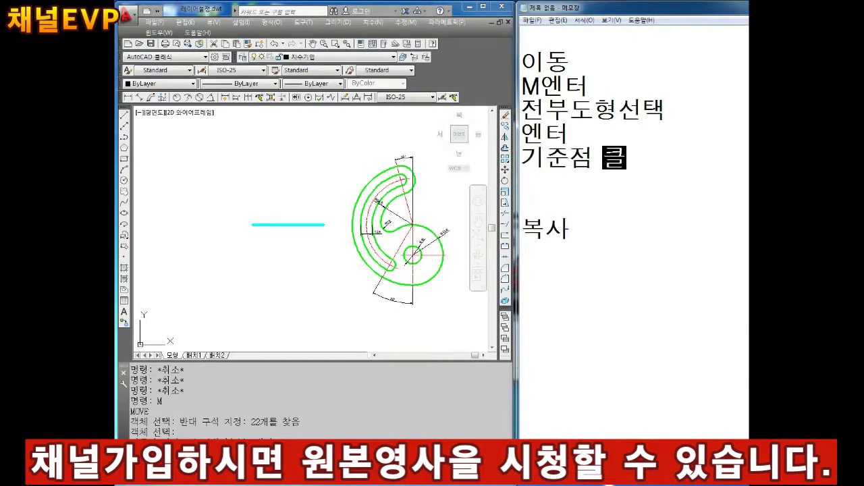
{"action": "type", "text": "릭 "}
{"action": "type", "text": "끝저"}
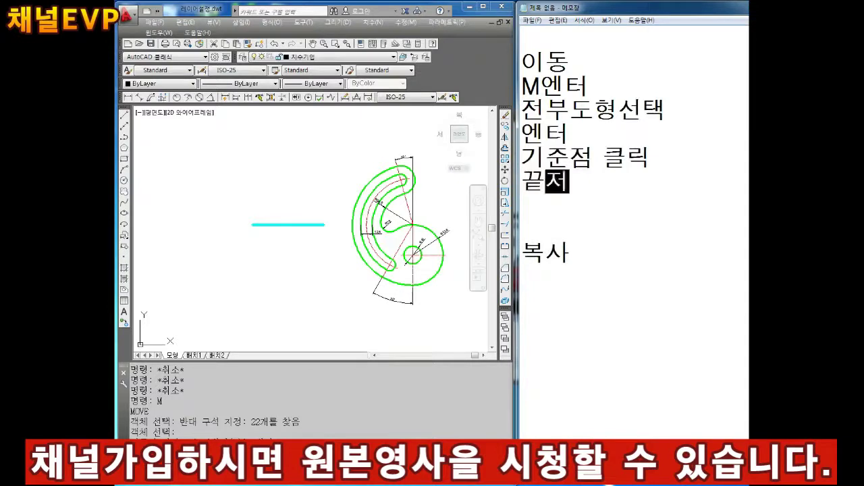
{"action": "key", "text": "Return"}
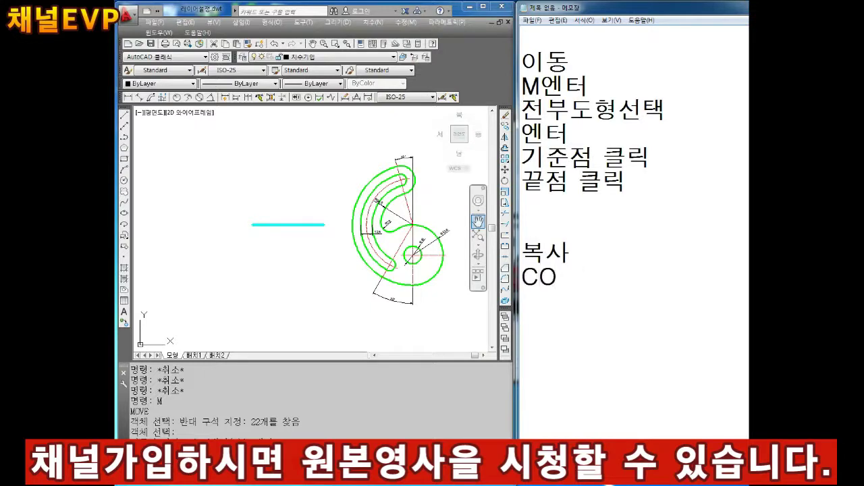
- Copy the 22-object part, placing a copy left of the cyan line
{"action": "scroll", "coordinate": [381, 235], "scroll_direction": "down", "scroll_amount": 2}
{"action": "left_click", "coordinate": [401, 216]}
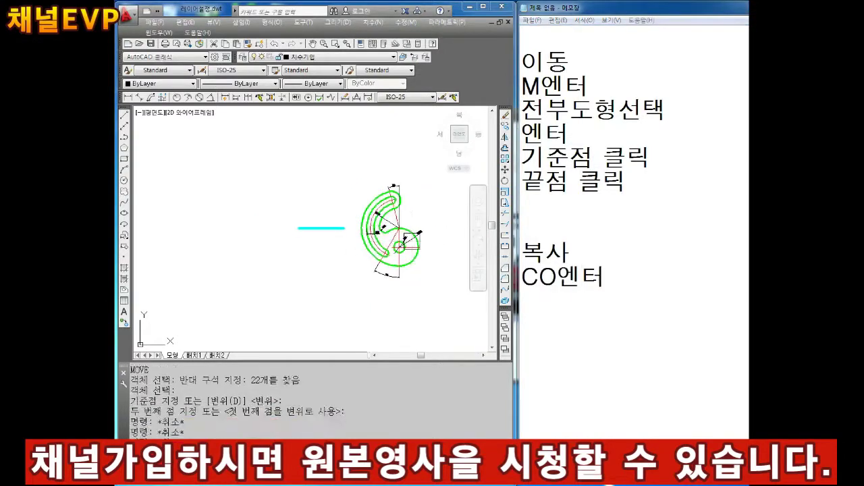
{"action": "key", "text": "Escape"}
{"action": "key", "text": "Escape"}
{"action": "key", "text": "Escape"}
{"action": "middle_click_drag", "start_coordinate": [401, 216], "coordinate": [387, 224]}
{"action": "type", "text": "CO"}
{"action": "key", "text": "Return"}
{"action": "left_click_drag", "start_coordinate": [430, 170], "coordinate": [347, 298]}
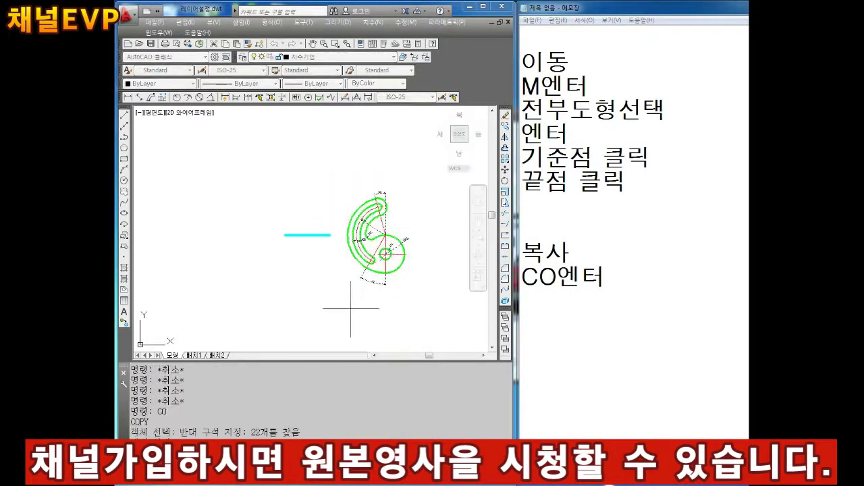
{"action": "key", "text": "Return"}
{"action": "left_click", "coordinate": [386, 233]}
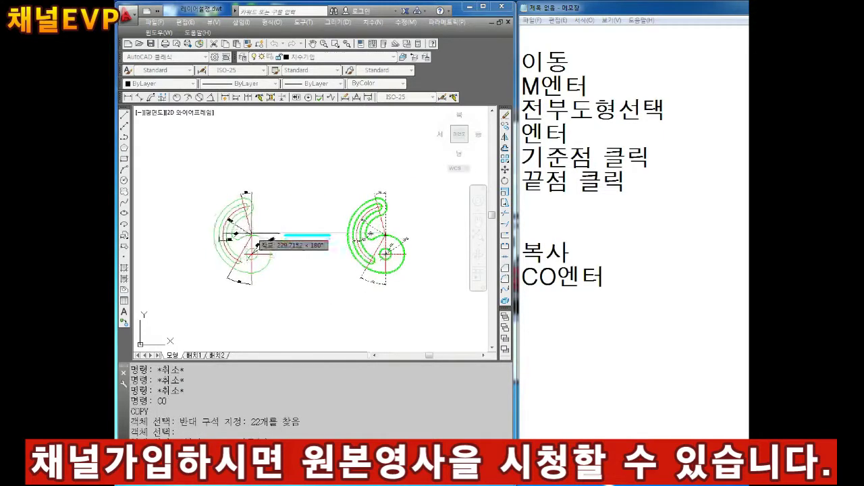
{"action": "left_click", "coordinate": [252, 233]}
- Place two more trial copies, then cancel and undo them
{"action": "middle_click_drag", "start_coordinate": [363, 273], "coordinate": [311, 239]}
{"action": "left_click", "coordinate": [392, 197]}
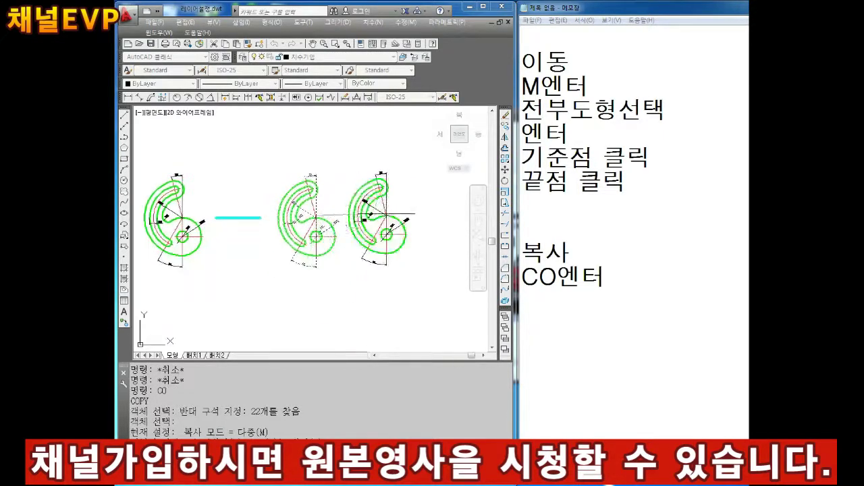
{"action": "middle_click_drag", "start_coordinate": [392, 198], "coordinate": [392, 249]}
{"action": "left_click", "coordinate": [321, 154]}
{"action": "scroll", "coordinate": [351, 162], "scroll_direction": "down", "scroll_amount": 3}
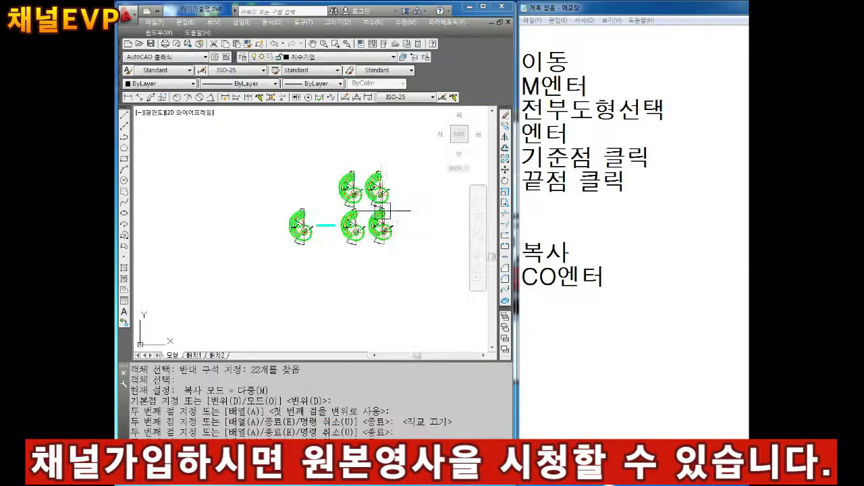
{"action": "scroll", "coordinate": [351, 162], "scroll_direction": "up", "scroll_amount": 2}
{"action": "left_click", "coordinate": [379, 192]}
{"action": "key", "text": "Escape"}
{"action": "key", "text": "Escape"}
{"action": "key", "text": "ctrl+z"}
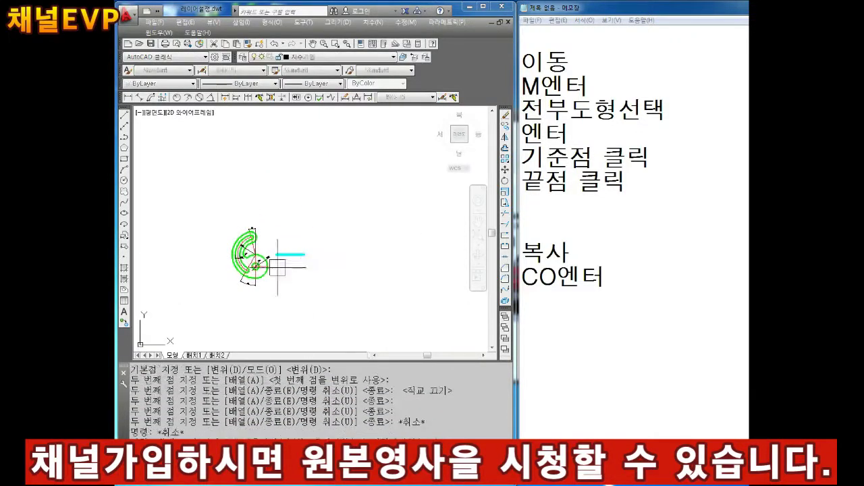
{"action": "scroll", "coordinate": [297, 287], "scroll_direction": "up", "scroll_amount": 2}
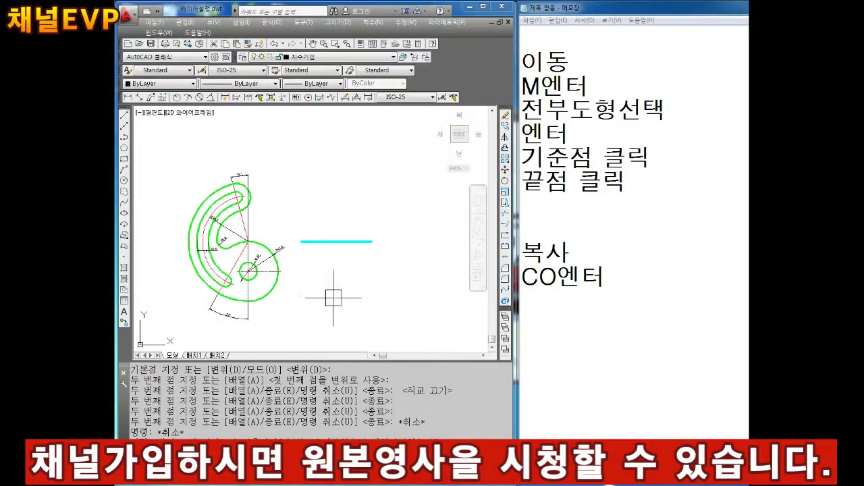
{"action": "middle_click_drag", "start_coordinate": [333, 297], "coordinate": [210, 243]}
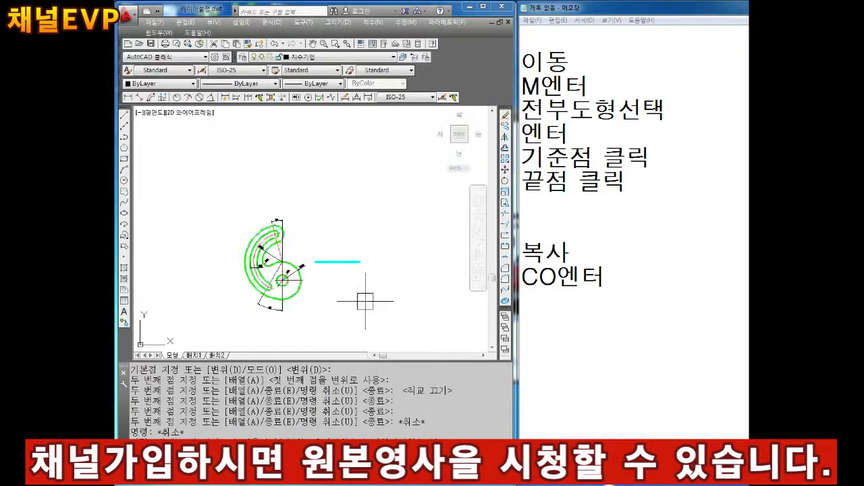
- Add a new note line reading '3대칭복(이동)'
{"action": "left_click", "coordinate": [604, 298]}
{"action": "key", "text": "Return"}
{"action": "type", "text": "3대"}
{"action": "type", "text": "칭복"}
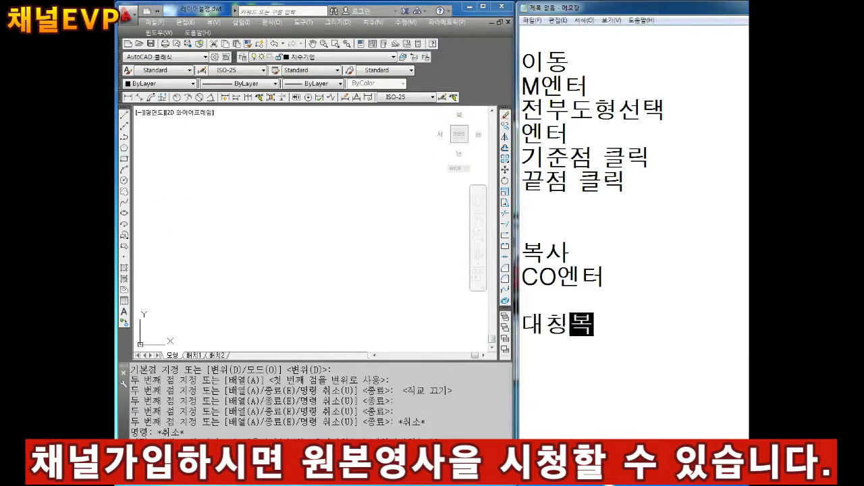
{"action": "type", "text": "(이동"}
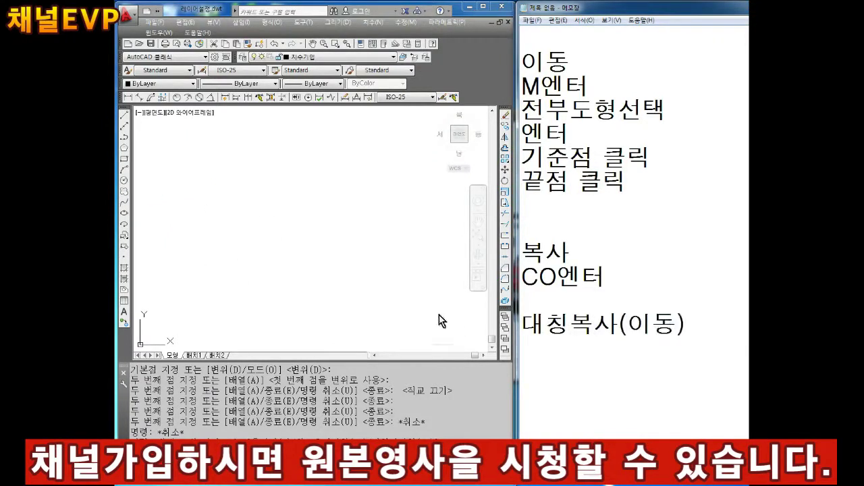
- Start a vertical line in the drawing with Ortho (F8) turned on
{"action": "left_click", "coordinate": [439, 320]}
{"action": "key", "text": "Escape"}
{"action": "key", "text": "Escape"}
{"action": "key", "text": "Escape"}
{"action": "key", "text": "Escape"}
{"action": "key", "text": "Escape"}
{"action": "key", "text": "Escape"}
{"action": "type", "text": "L"}
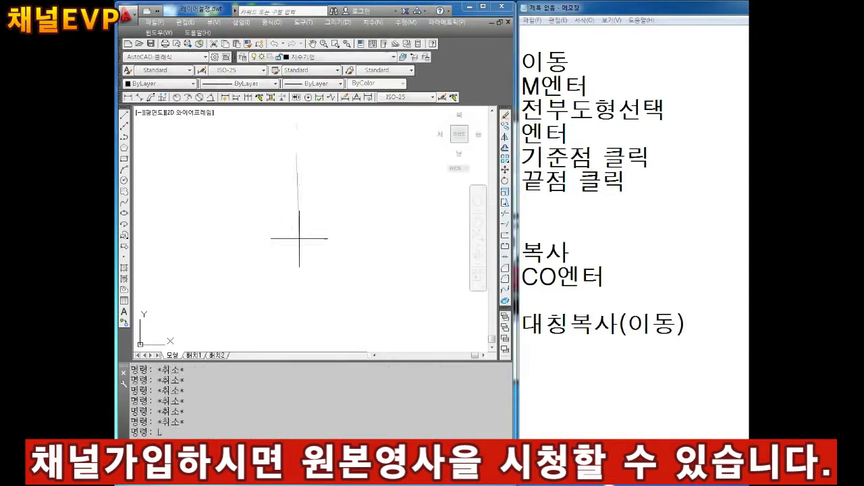
{"action": "key", "text": "F8"}
{"action": "left_click", "coordinate": [301, 315]}
{"action": "key", "text": "Escape"}
{"action": "key", "text": "Escape"}
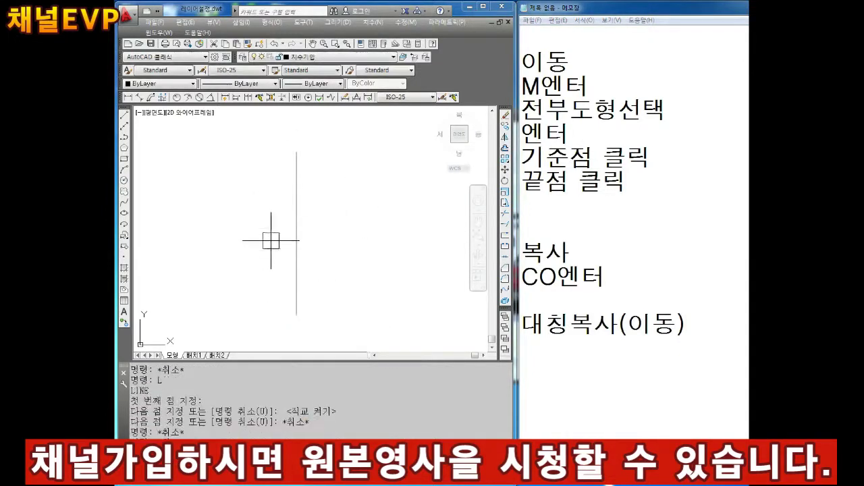
{"action": "key", "text": "Escape"}
{"action": "key", "text": "Escape"}
- Draw a rectangle with REC and select it for MIRROR
{"action": "type", "text": "REC"}
{"action": "key", "text": "Return"}
{"action": "left_click", "coordinate": [239, 198]}
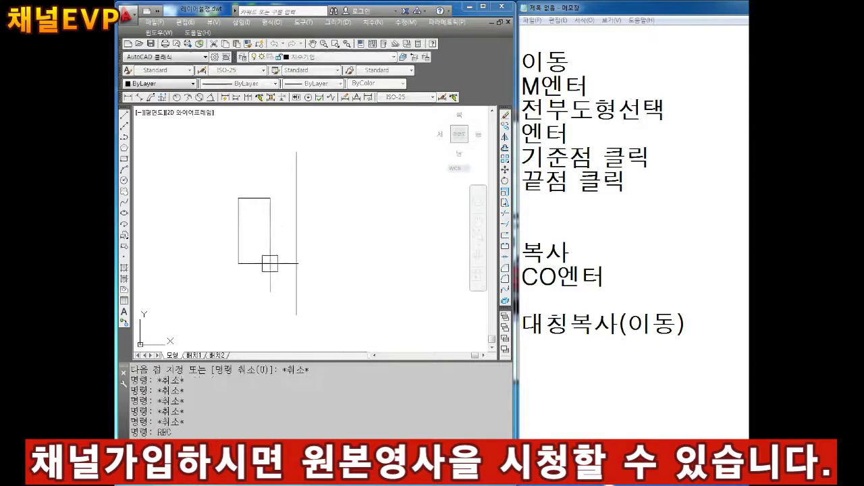
{"action": "left_click", "coordinate": [270, 264]}
{"action": "key", "text": "Escape"}
{"action": "key", "text": "Escape"}
{"action": "key", "text": "Escape"}
{"action": "key", "text": "Escape"}
{"action": "type", "text": "MI"}
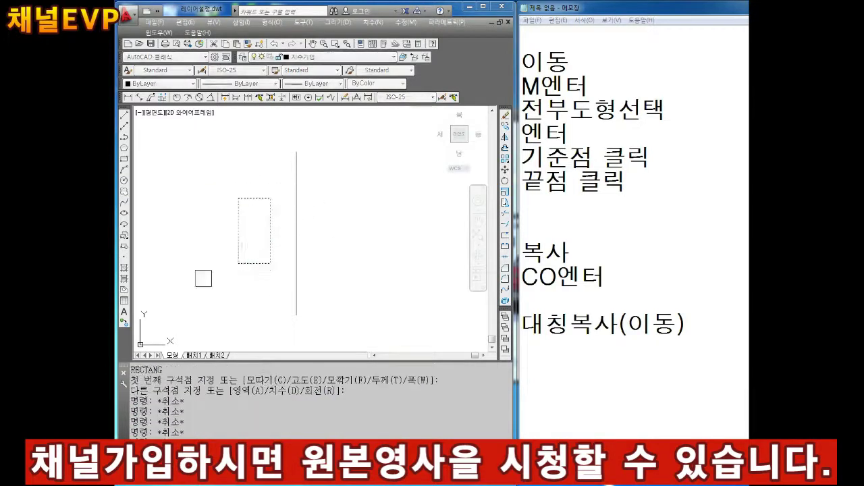
{"action": "key", "text": "Return"}
{"action": "left_click", "coordinate": [238, 229]}
{"action": "scroll", "coordinate": [301, 244], "scroll_direction": "up", "scroll_amount": 2}
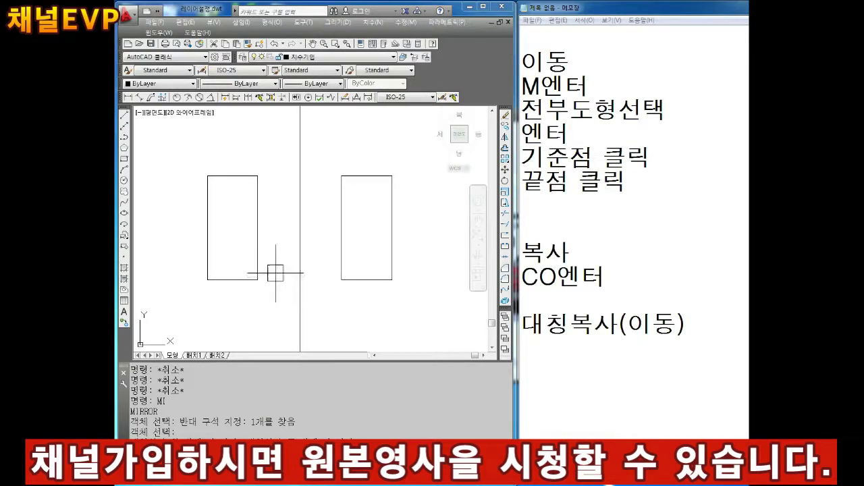
- Window-select both rectangles and the centre line, adding the shape-selection note
{"action": "left_click", "coordinate": [645, 368]}
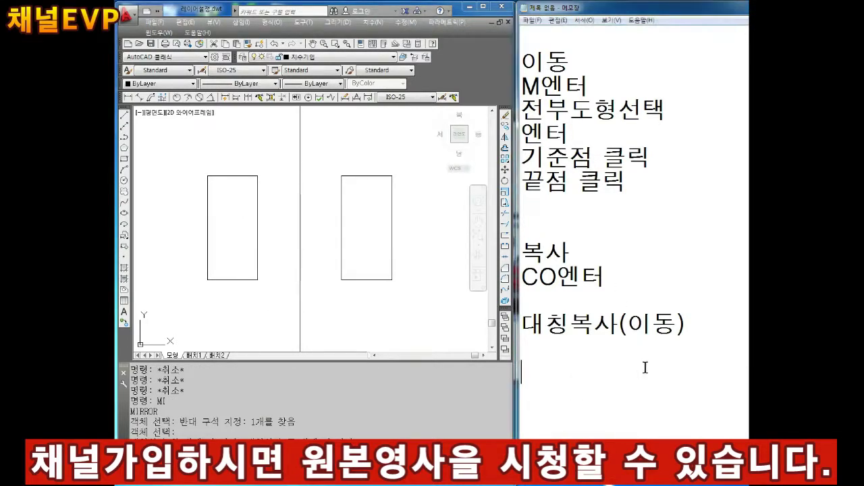
{"action": "type", "text": "MI엔터"}
{"action": "left_click", "coordinate": [439, 261]}
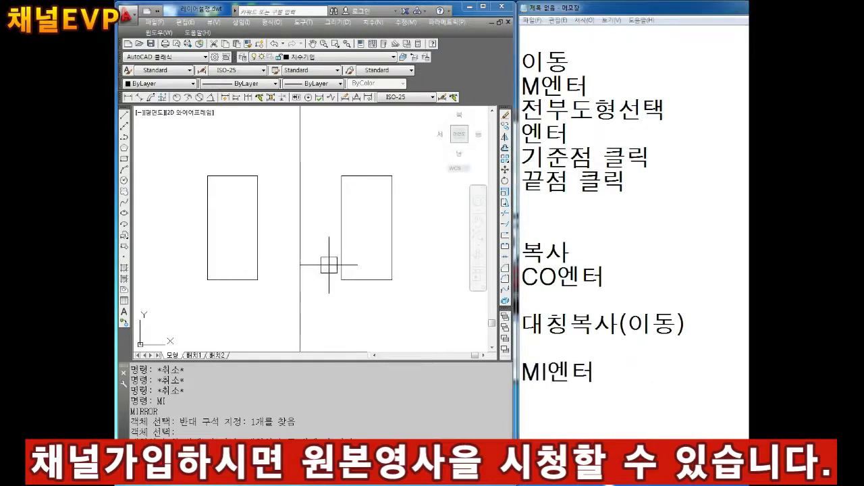
{"action": "scroll", "coordinate": [287, 239], "scroll_direction": "down", "scroll_amount": 3}
{"action": "left_click_drag", "start_coordinate": [370, 159], "coordinate": [248, 295]}
{"action": "left_click", "coordinate": [607, 385]}
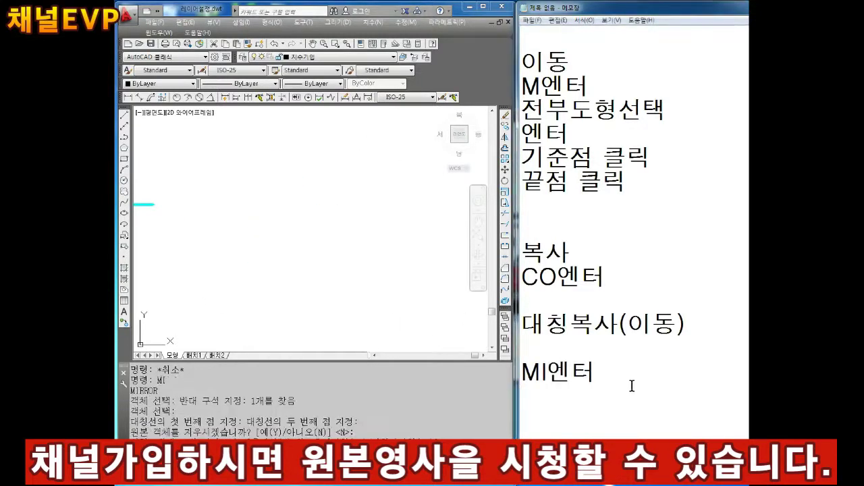
{"action": "type", "text": "복사 돟"}
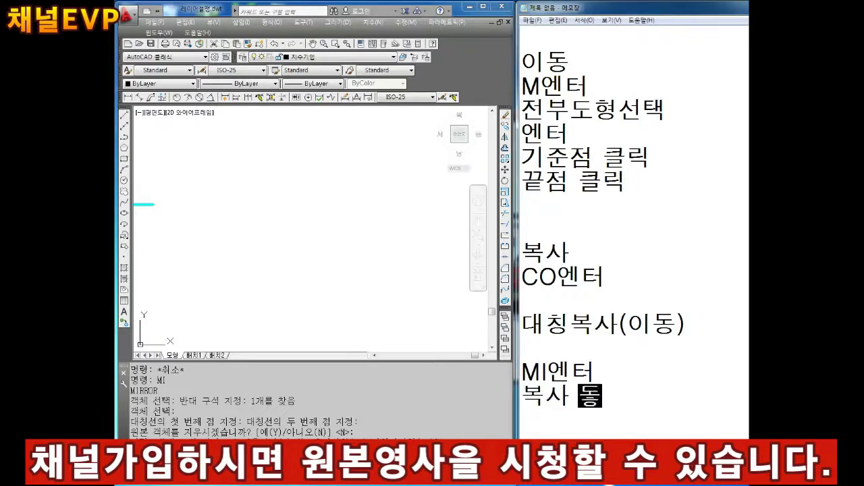
{"action": "type", "text": "형 선태터"}
- Note '양쪽 기준점 클릭 엔터', then delete the selected rectangles and centre line
{"action": "key", "text": "Return"}
{"action": "key", "text": "Return"}
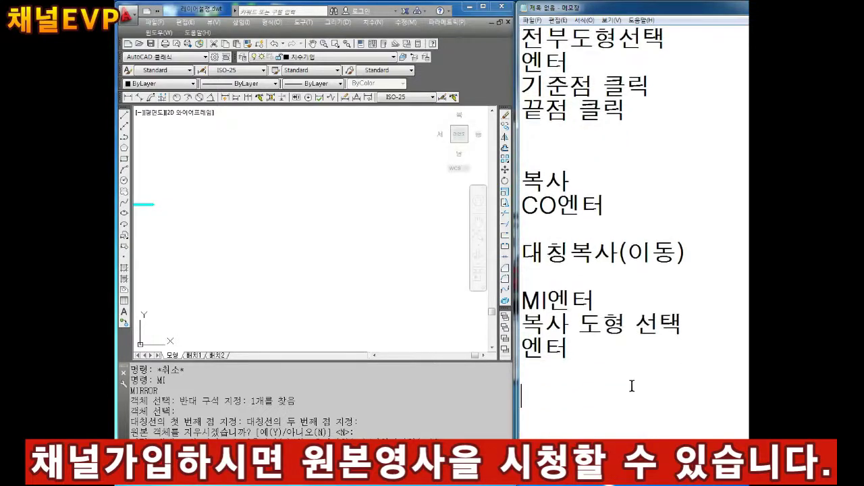
{"action": "type", "text": "양쪽 기준점 클릭 "}
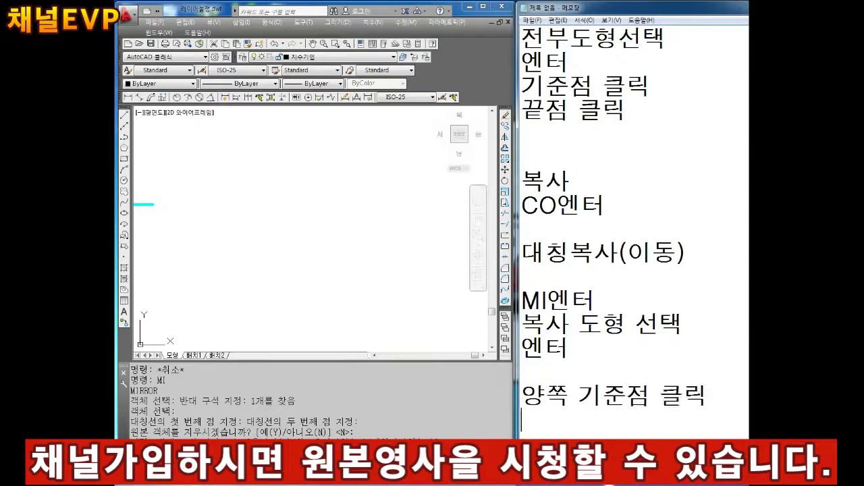
{"action": "type", "text": "엔터"}
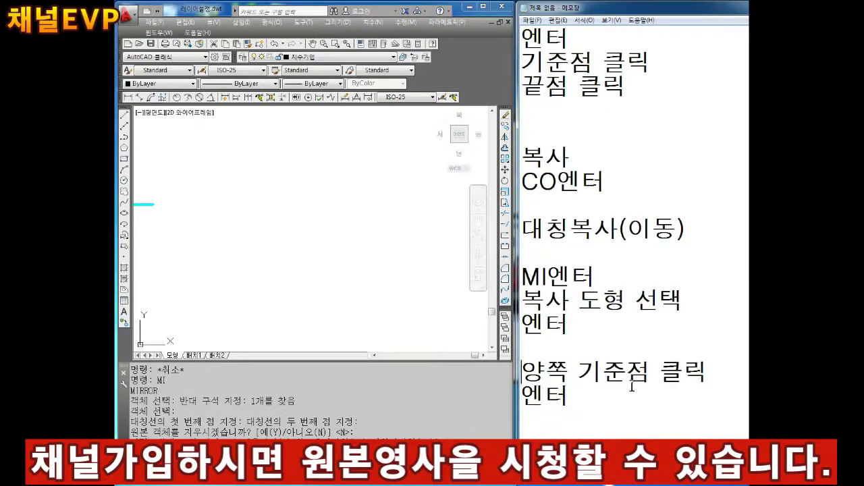
{"action": "key", "text": "BackSpace"}
{"action": "left_click", "coordinate": [206, 168]}
{"action": "key", "text": "Delete"}
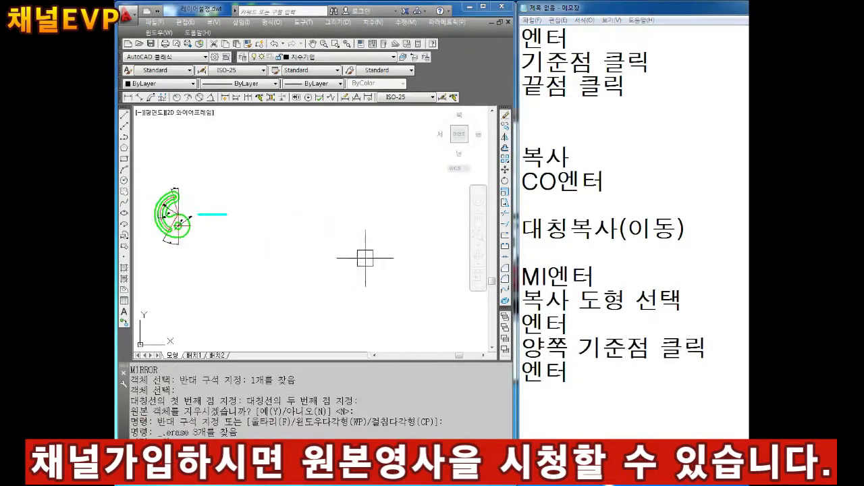
{"action": "type", "text": "L"}
{"action": "key", "text": "Escape"}
{"action": "key", "text": "Escape"}
{"action": "key", "text": "Escape"}
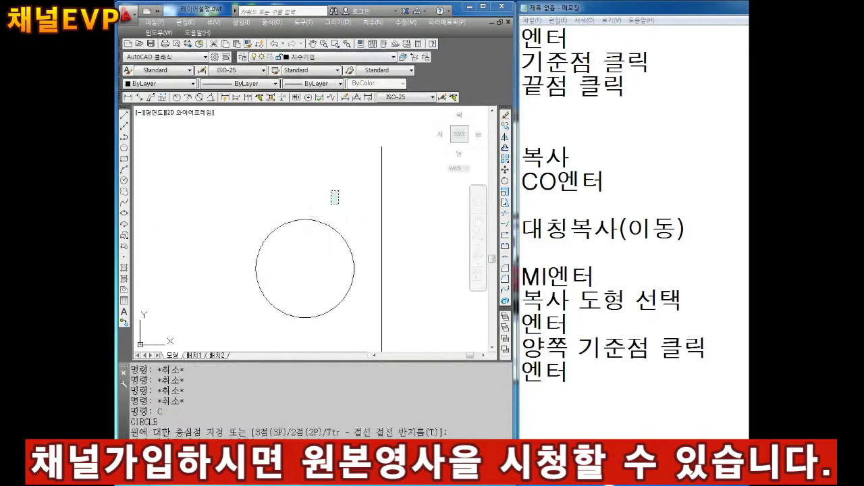
- Put the circle on the green layer and the vertical line on red 중심선
{"action": "left_click", "coordinate": [304, 218]}
{"action": "left_click", "coordinate": [324, 56]}
{"action": "left_click", "coordinate": [317, 85]}
{"action": "key", "text": "Escape"}
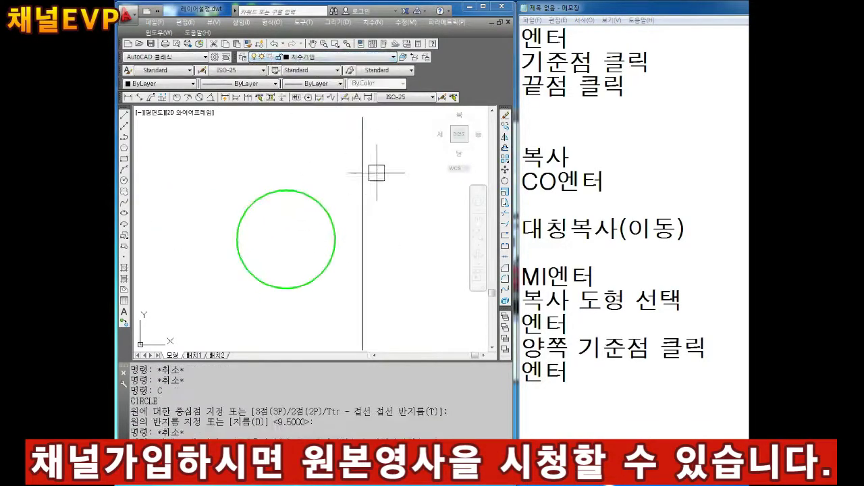
{"action": "left_click", "coordinate": [376, 173]}
{"action": "left_click", "coordinate": [347, 162]}
{"action": "left_click", "coordinate": [324, 56]}
{"action": "left_click", "coordinate": [318, 113]}
{"action": "scroll", "coordinate": [363, 231], "scroll_direction": "up", "scroll_amount": 2}
{"action": "key", "text": "Escape"}
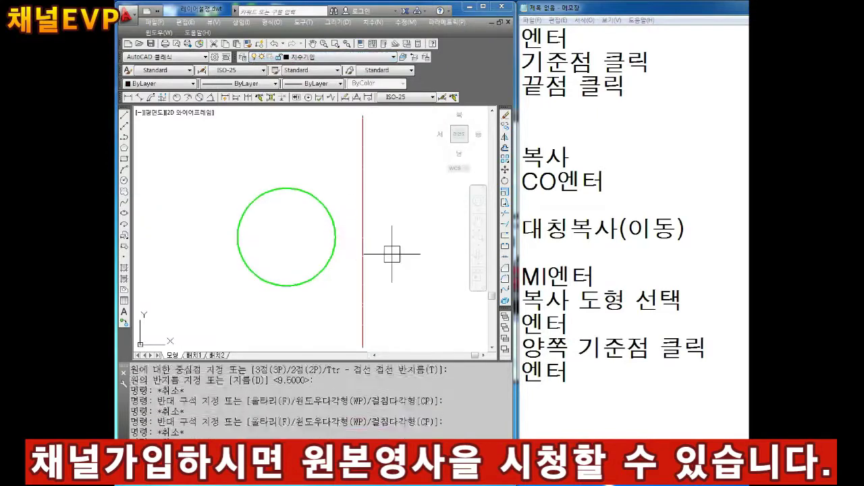
{"action": "key", "text": "Escape"}
{"action": "key", "text": "Escape"}
- Run MIRROR on the circle and add '이동,복사' to the notes
{"action": "type", "text": "MI"}
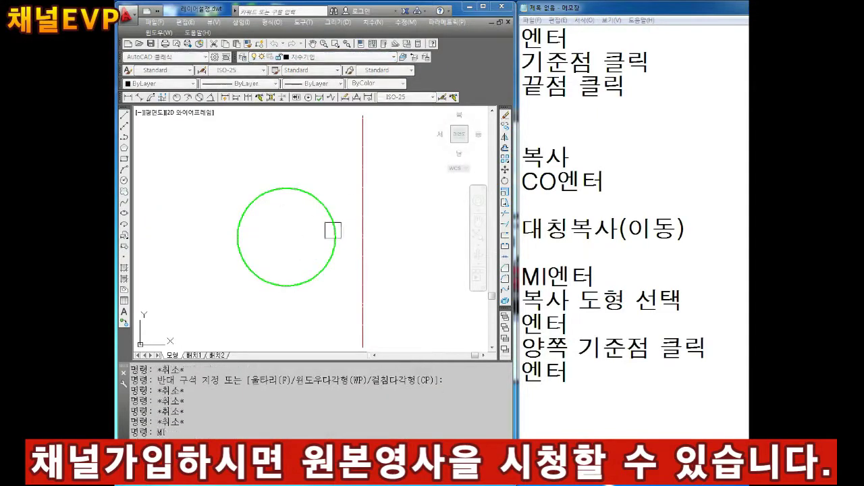
{"action": "key", "text": "Return"}
{"action": "middle_click_drag", "start_coordinate": [417, 223], "coordinate": [399, 222]}
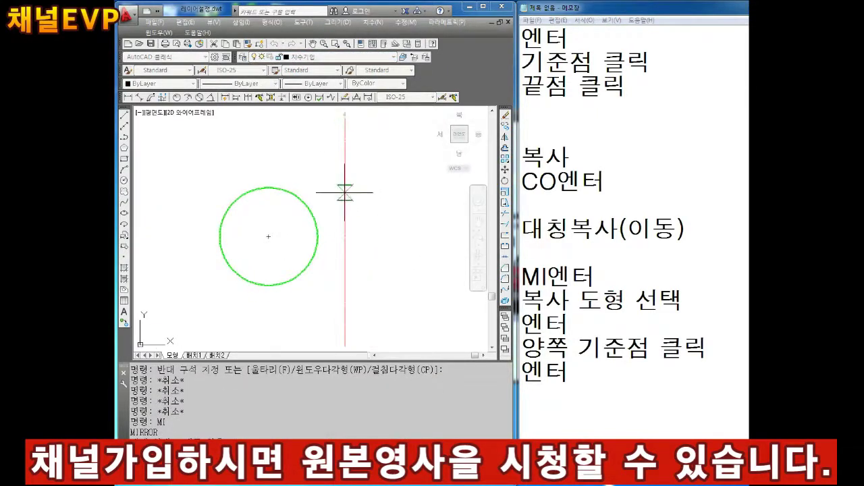
{"action": "left_click", "coordinate": [344, 115]}
{"action": "mouse_move", "coordinate": [347, 345]}
{"action": "middle_mouse_down"}
{"action": "mouse_move", "coordinate": [337, 299]}
{"action": "mouse_move", "coordinate": [297, 277]}
{"action": "middle_mouse_up"}
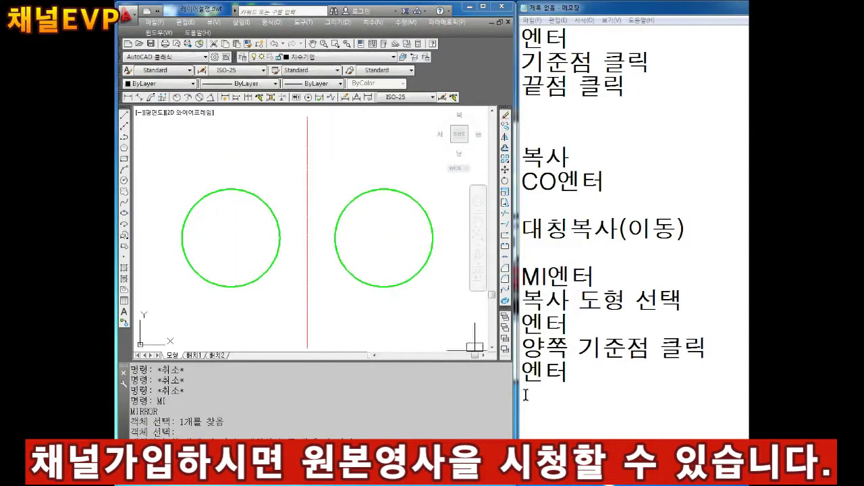
{"action": "left_click", "coordinate": [622, 372]}
{"action": "type", "text": "이동,복"}
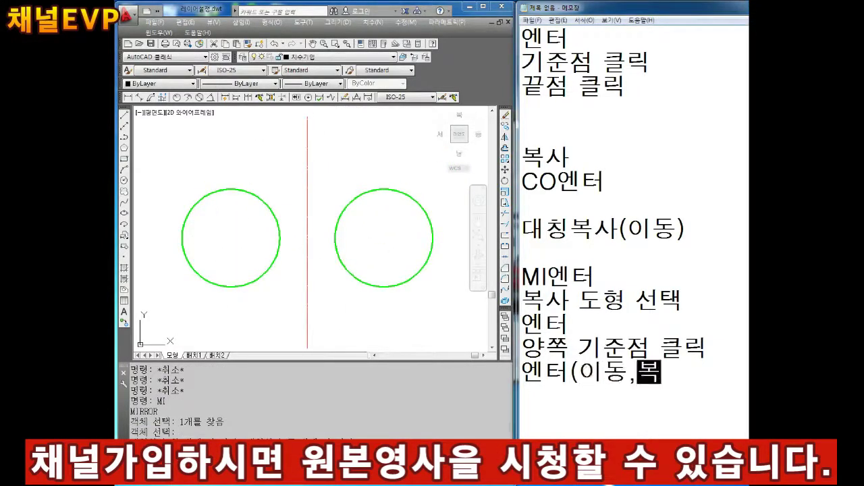
{"action": "type", "text": "사"}
- Delete the extra right-hand circle and mirror the circle again across the red centre line
{"action": "key", "text": "Escape"}
{"action": "key", "text": "Escape"}
{"action": "left_click_drag", "start_coordinate": [385, 249], "coordinate": [318, 335]}
{"action": "key", "text": "Delete"}
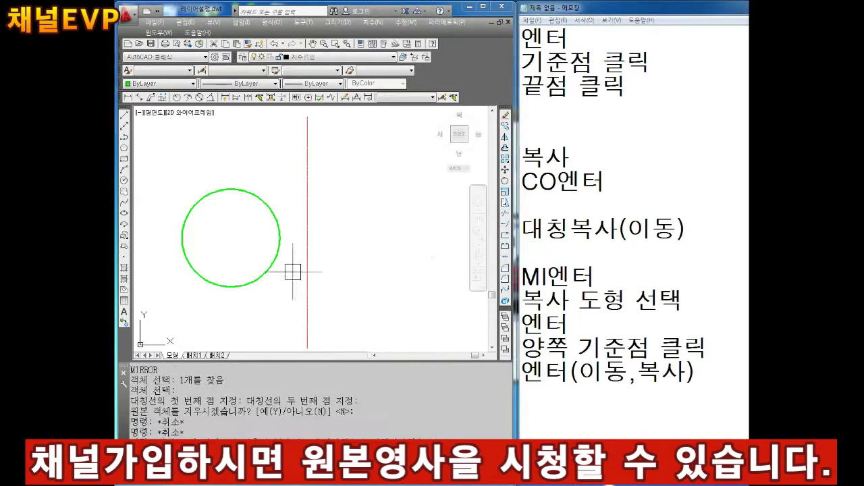
{"action": "scroll", "coordinate": [287, 236], "scroll_direction": "down", "scroll_amount": 2}
{"action": "key", "text": "Escape"}
{"action": "key", "text": "Escape"}
{"action": "type", "text": "MI"}
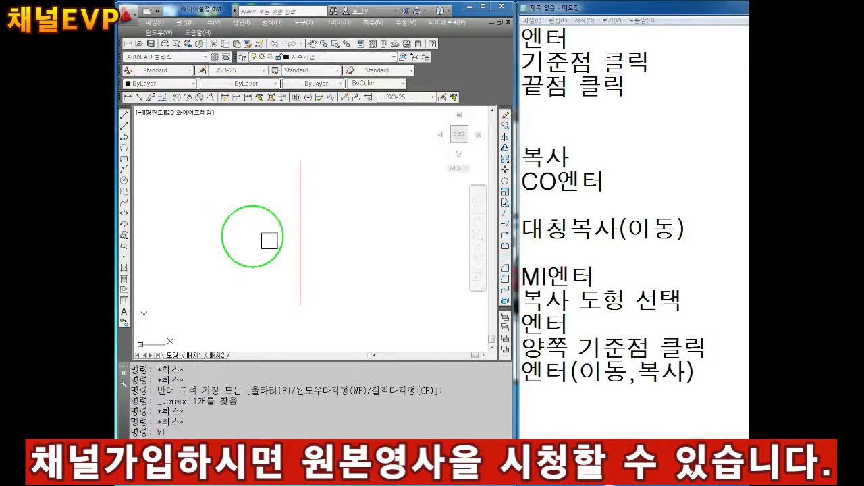
{"action": "key", "text": "Return"}
{"action": "left_click", "coordinate": [283, 236]}
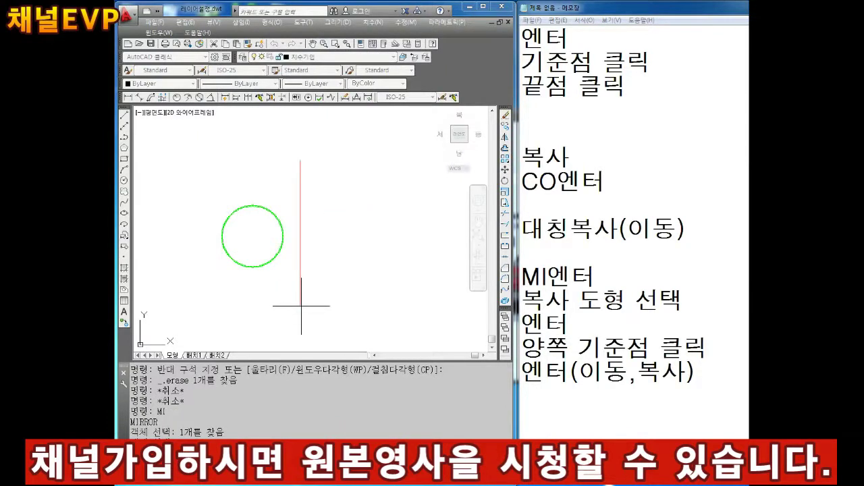
{"action": "left_click", "coordinate": [302, 306]}
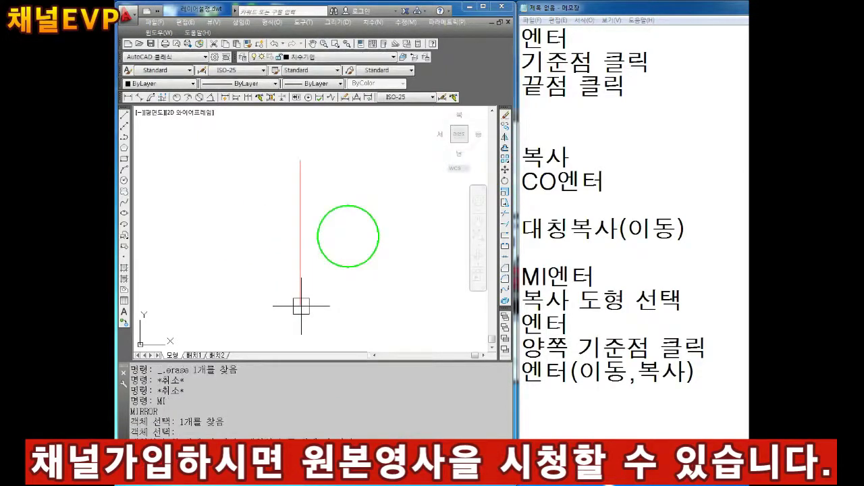
{"action": "left_click", "coordinate": [631, 370]}
- Insert Y after 이동 in the last mirror note
{"action": "type", "text": "Y"}
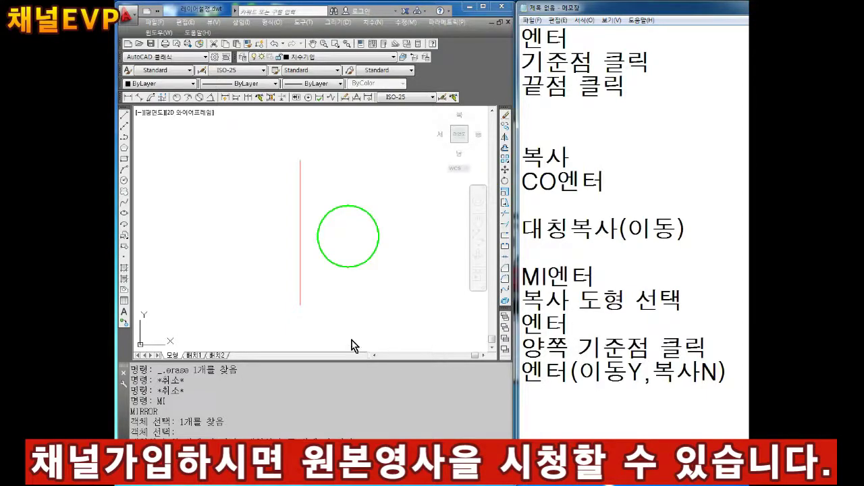
{"action": "scroll", "coordinate": [290, 245], "scroll_direction": "down", "scroll_amount": 2}
{"action": "scroll", "coordinate": [305, 199], "scroll_direction": "down", "scroll_amount": 3}
{"action": "middle_click_drag", "start_coordinate": [304, 199], "coordinate": [338, 237]}
- Finish the mirror with two line points, answering Y to erase the source circle
{"action": "key", "text": "Return"}
{"action": "left_click", "coordinate": [258, 193]}
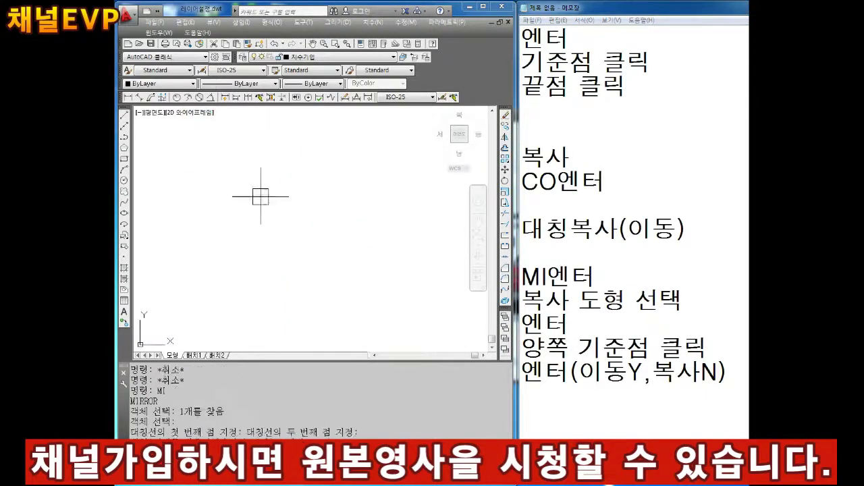
{"action": "left_click", "coordinate": [263, 198]}
{"action": "type", "text": "Y"}
{"action": "key", "text": "Return"}
{"action": "key", "text": "Escape"}
{"action": "key", "text": "Escape"}
{"action": "key", "text": "Escape"}
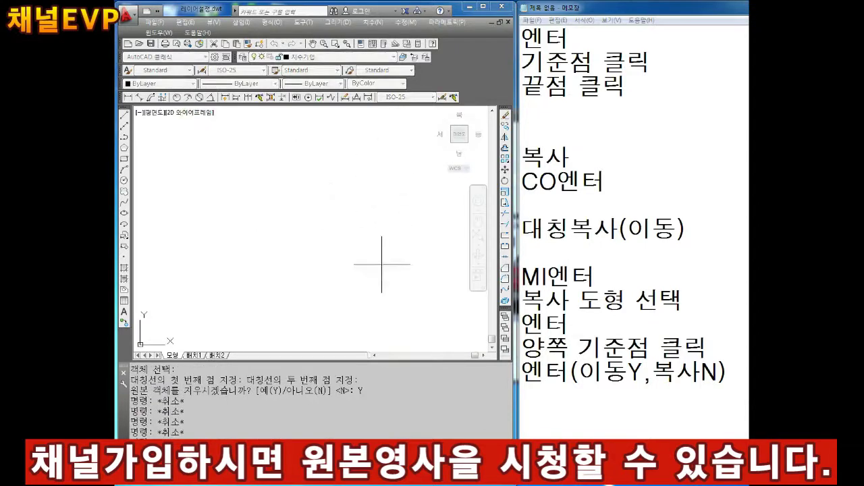
- Draw a 100-unit vertical line and note '반쪽 도형 그리기'
{"action": "type", "text": "L"}
{"action": "key", "text": "Return"}
{"action": "left_click", "coordinate": [357, 289]}
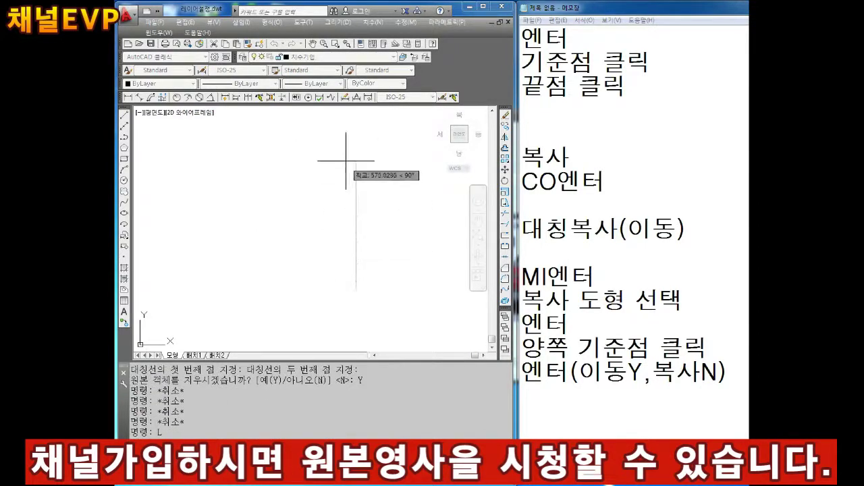
{"action": "type", "text": "100"}
{"action": "key", "text": "Return"}
{"action": "key", "text": "Escape"}
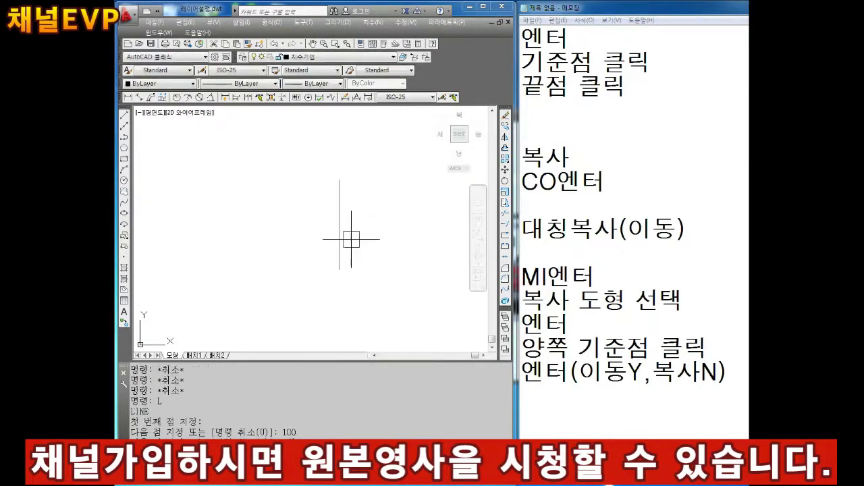
{"action": "left_click", "coordinate": [340, 240]}
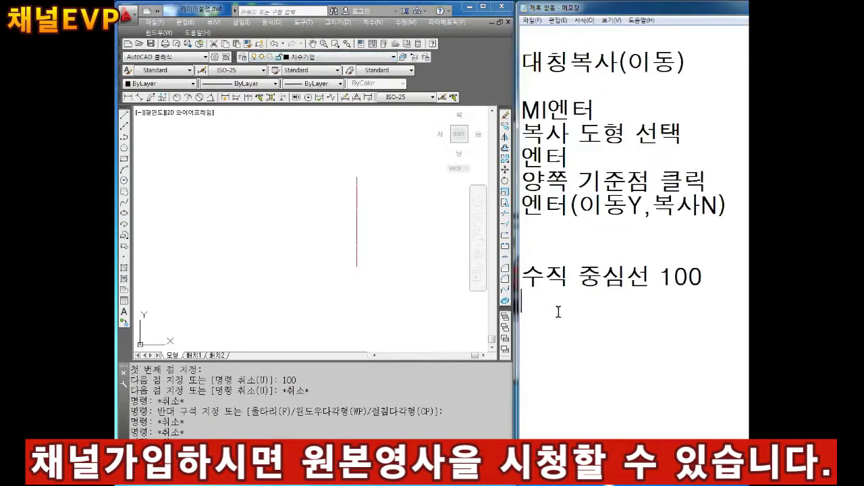
{"action": "type", "text": "반만 도"}
{"action": "type", "text": "쪽 도형 그리기"}
- Add the notes 직교모드ON, 60엔터 and 10엔터
{"action": "left_click", "coordinate": [334, 255]}
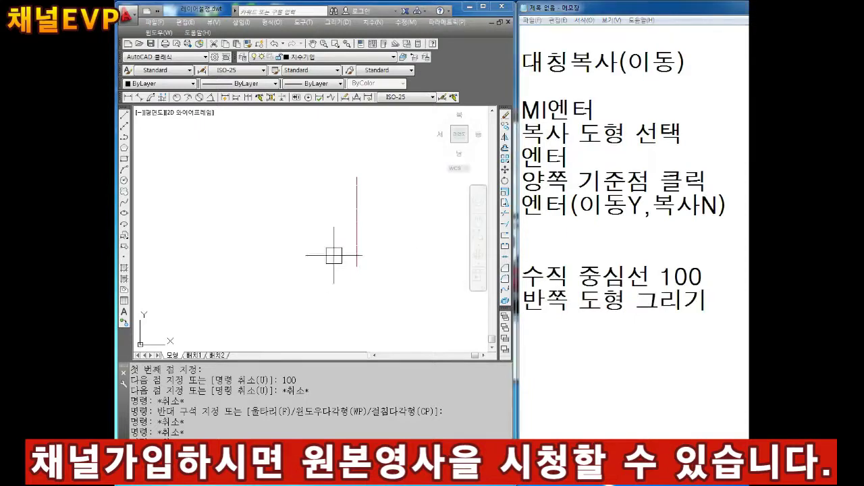
{"action": "key", "text": "Escape"}
{"action": "key", "text": "Escape"}
{"action": "key", "text": "Escape"}
{"action": "left_click", "coordinate": [560, 332]}
{"action": "type", "text": "교모드ON"}
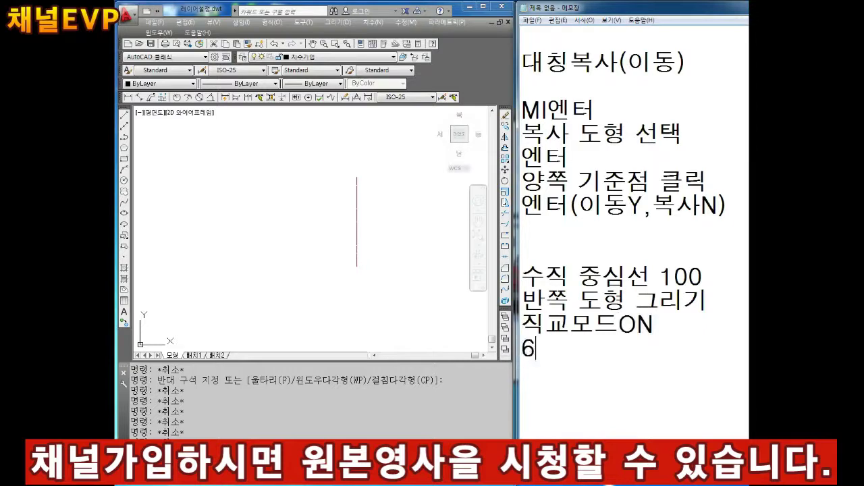
{"action": "key", "text": "BackSpace"}
{"action": "key", "text": "BackSpace"}
{"action": "key", "text": "BackSpace"}
{"action": "type", "text": "엔터 10"}
{"action": "type", "text": "엔"}
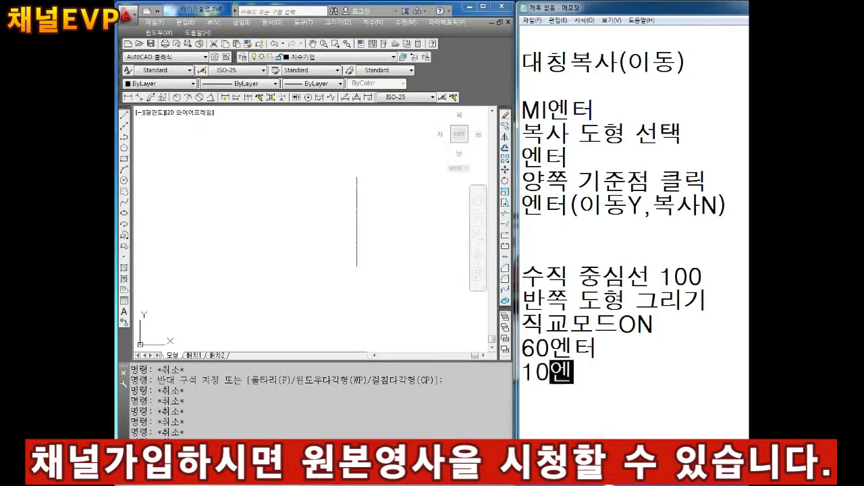
{"action": "type", "text": "터"}
{"action": "key", "text": "Return"}
- Draw a 60-long horizontal line and a 10-high vertical line
{"action": "left_click", "coordinate": [337, 270]}
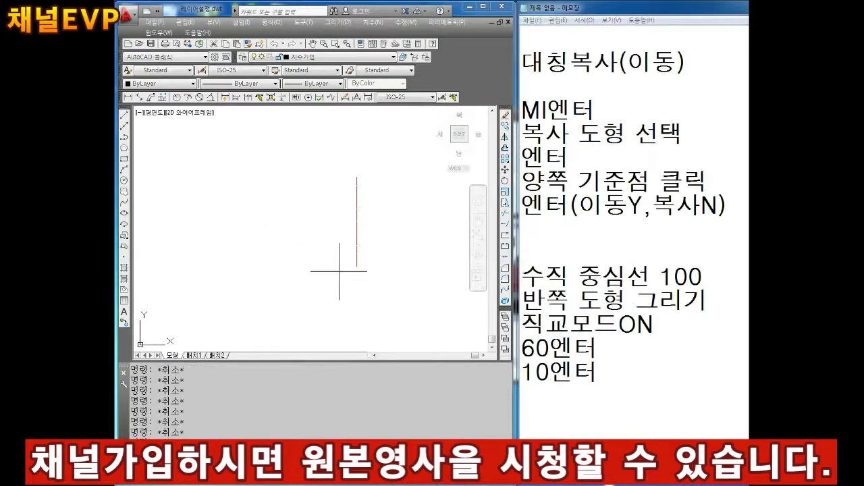
{"action": "scroll", "coordinate": [345, 253], "scroll_direction": "up", "scroll_amount": 2}
{"action": "type", "text": "L60"}
{"action": "key", "text": "Return"}
{"action": "type", "text": "10"}
{"action": "key", "text": "Return"}
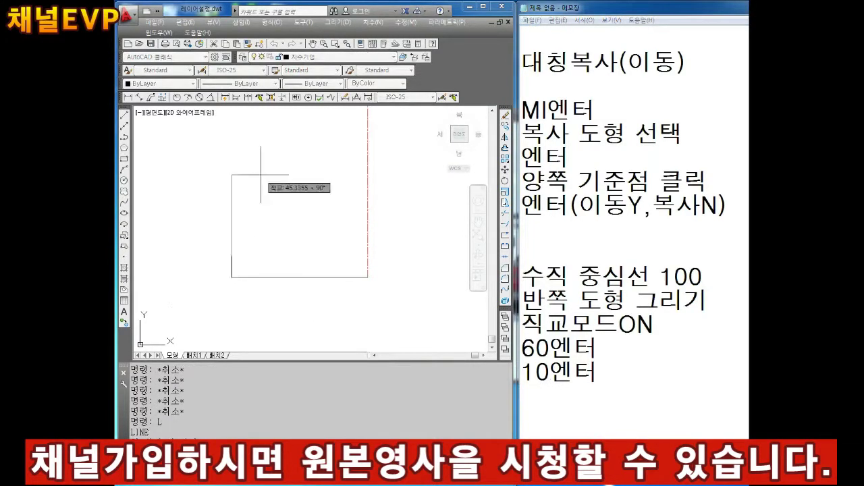
- Move both new lines onto the green 외형선 layer
{"action": "left_click_drag", "start_coordinate": [251, 232], "coordinate": [212, 297]}
{"action": "left_click", "coordinate": [295, 59]}
{"action": "left_click", "coordinate": [300, 99]}
{"action": "key", "text": "Escape"}
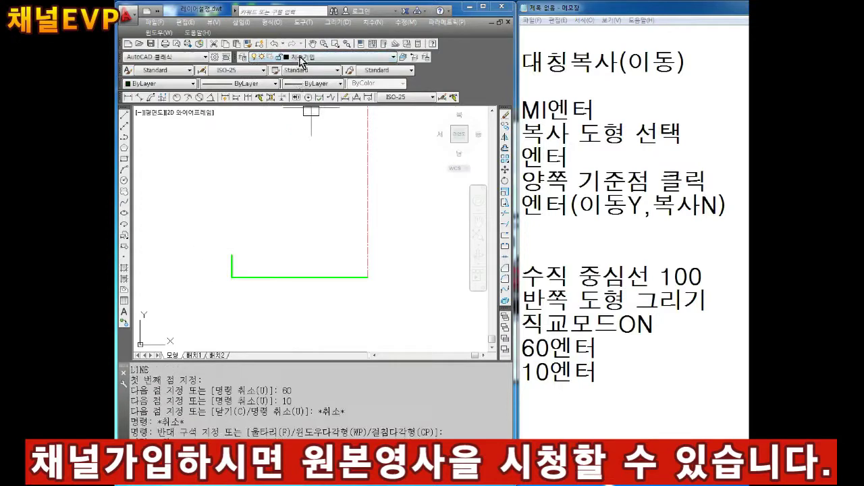
{"action": "left_click", "coordinate": [324, 57]}
{"action": "left_click", "coordinate": [294, 218]}
{"action": "key", "text": "Escape"}
{"action": "key", "text": "Escape"}
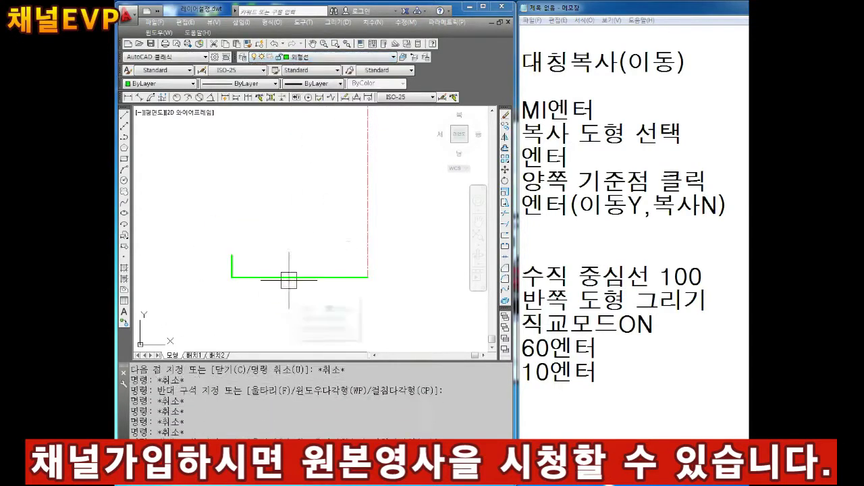
{"action": "left_click", "coordinate": [554, 396]}
{"action": "type", "text": "MI"}
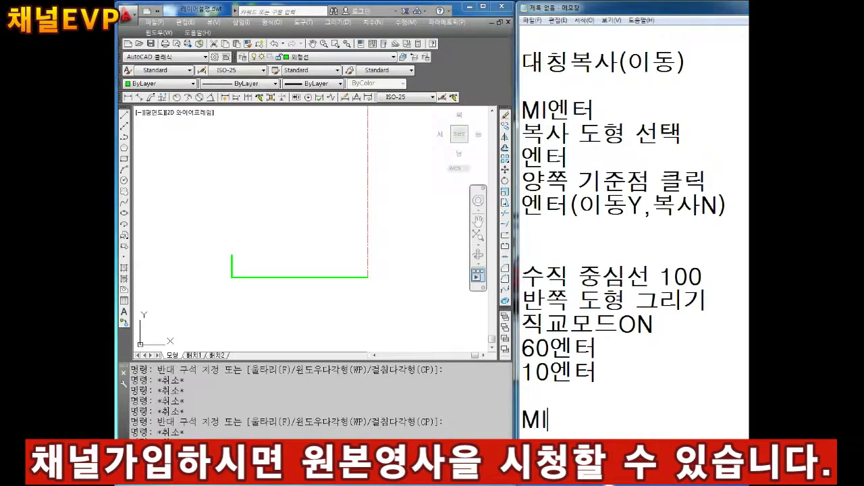
- Write the mirror notes: 엔터, 외형선 선택, 엔터, 중심점 양쪽 끝점, 엔터
{"action": "type", "text": "엔터"}
{"action": "key", "text": "Return"}
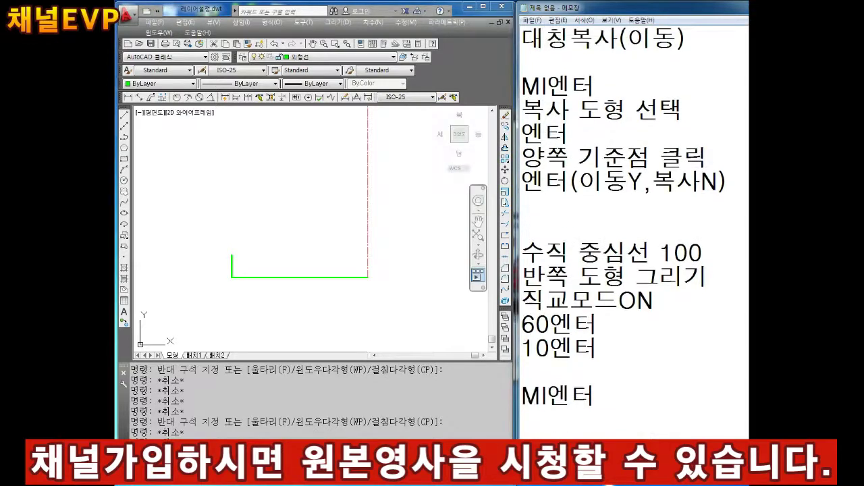
{"action": "type", "text": "외형선 선택"}
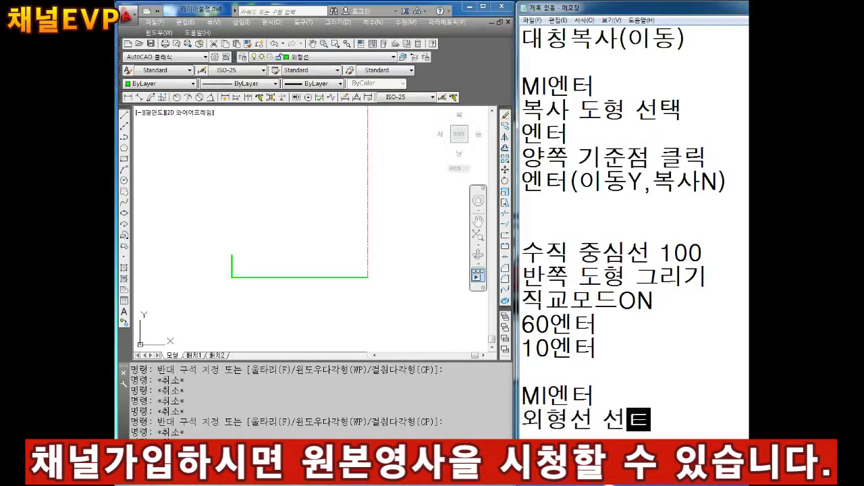
{"action": "key", "text": "Return"}
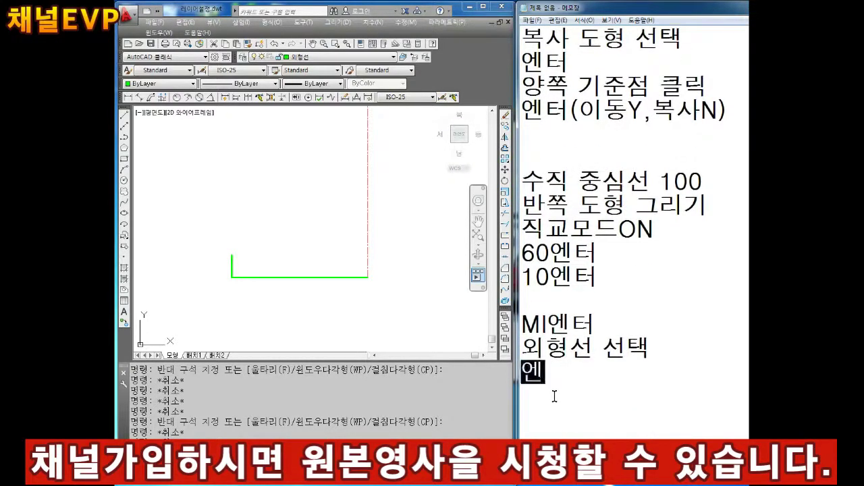
{"action": "type", "text": "엔터"}
{"action": "key", "text": "Return"}
{"action": "type", "text": "중심지점 양쪽"}
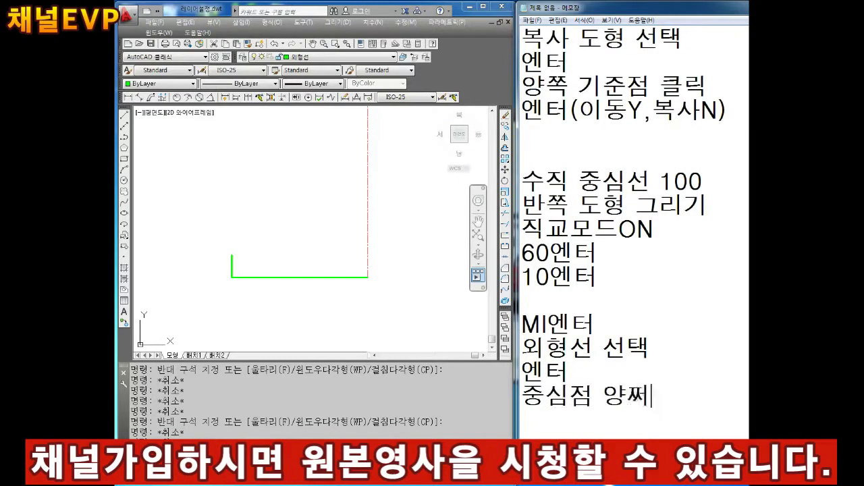
{"action": "type", "text": " 끝ㅈ점"}
{"action": "key", "text": "Return"}
{"action": "type", "text": "엔터"}
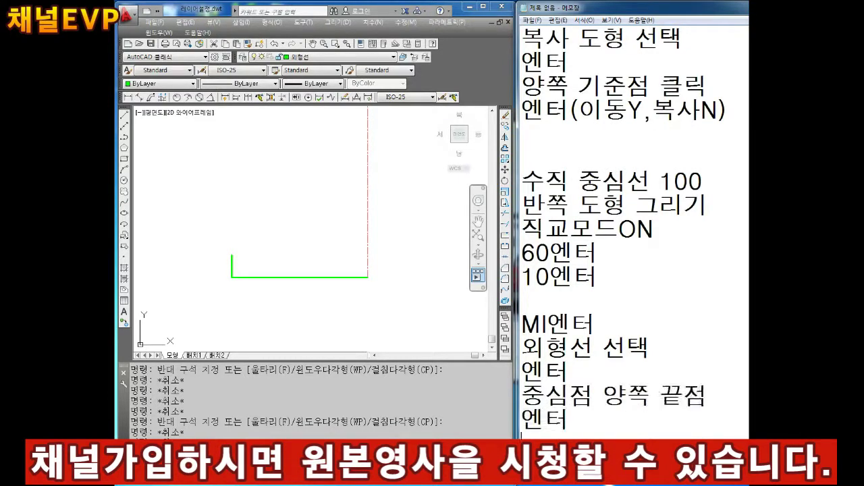
- Start MIRROR on the half profile in the drawing
{"action": "left_click", "coordinate": [293, 264]}
{"action": "middle_click_drag", "start_coordinate": [293, 264], "coordinate": [288, 283]}
{"action": "key", "text": "Escape"}
{"action": "key", "text": "Escape"}
{"action": "type", "text": "MI"}
{"action": "key", "text": "Return"}
- Mirror the green outline across the vertical centre line, keeping the original
{"action": "left_click_drag", "start_coordinate": [297, 216], "coordinate": [223, 297]}
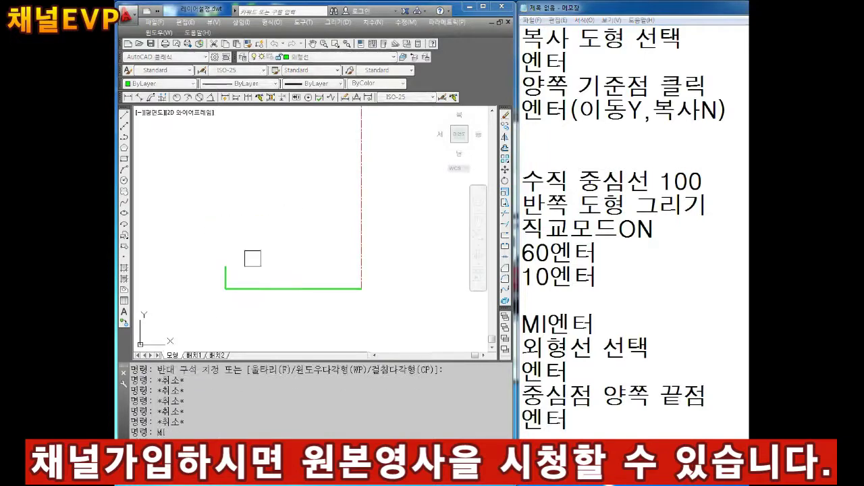
{"action": "scroll", "coordinate": [247, 261], "scroll_direction": "down", "scroll_amount": 2}
{"action": "key", "text": "Return"}
{"action": "left_click", "coordinate": [315, 181]}
{"action": "left_click", "coordinate": [314, 291]}
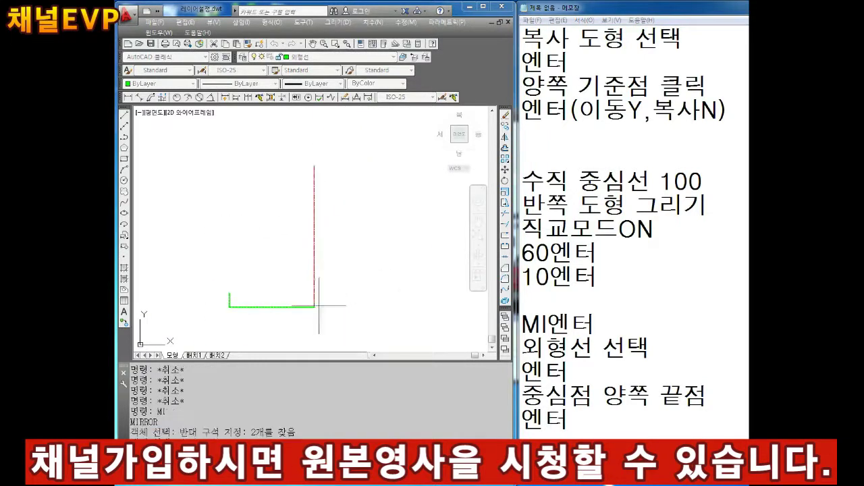
{"action": "key", "text": "Return"}
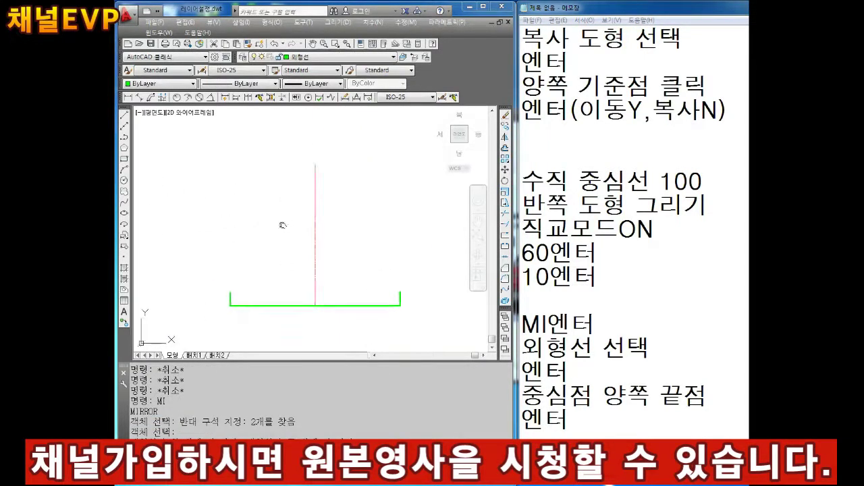
- Draw the top edge line across the mirrored profile
{"action": "scroll", "coordinate": [289, 284], "scroll_direction": "up", "scroll_amount": 3}
{"action": "key", "text": "Escape"}
{"action": "key", "text": "Escape"}
{"action": "key", "text": "Escape"}
{"action": "key", "text": "Escape"}
{"action": "type", "text": "L"}
{"action": "key", "text": "Return"}
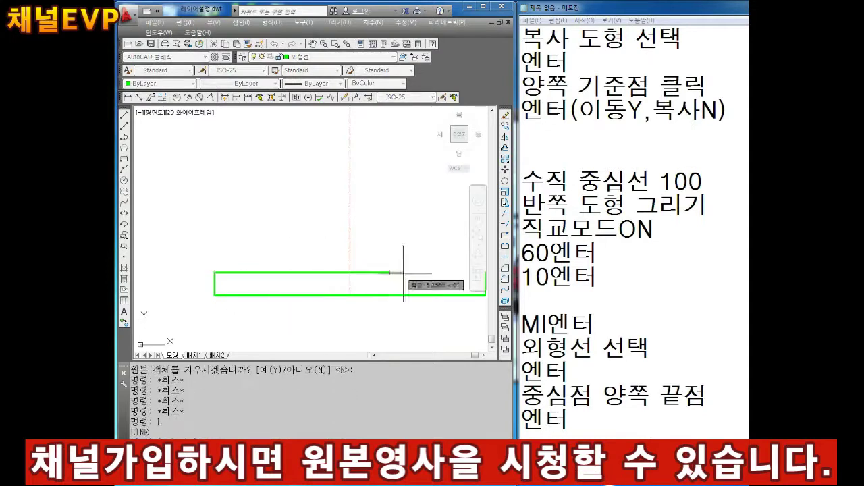
{"action": "left_click", "coordinate": [356, 294]}
{"action": "key", "text": "Escape"}
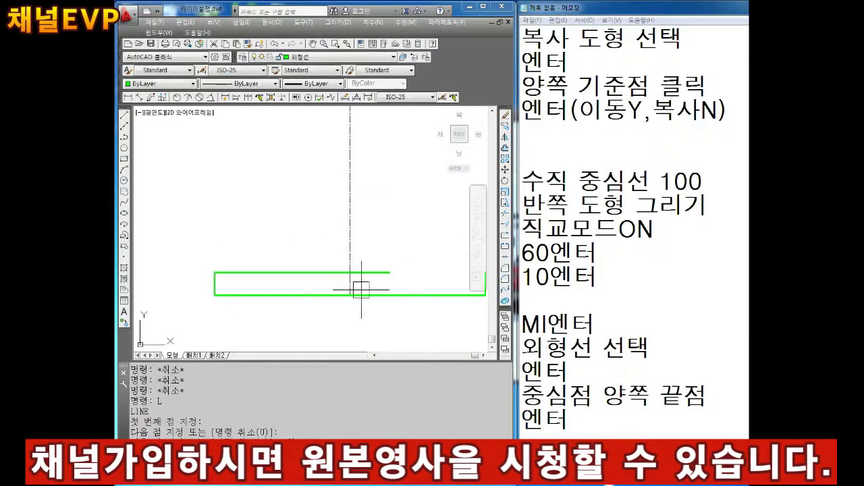
{"action": "left_click", "coordinate": [350, 209]}
{"action": "key", "text": "Escape"}
{"action": "key", "text": "Escape"}
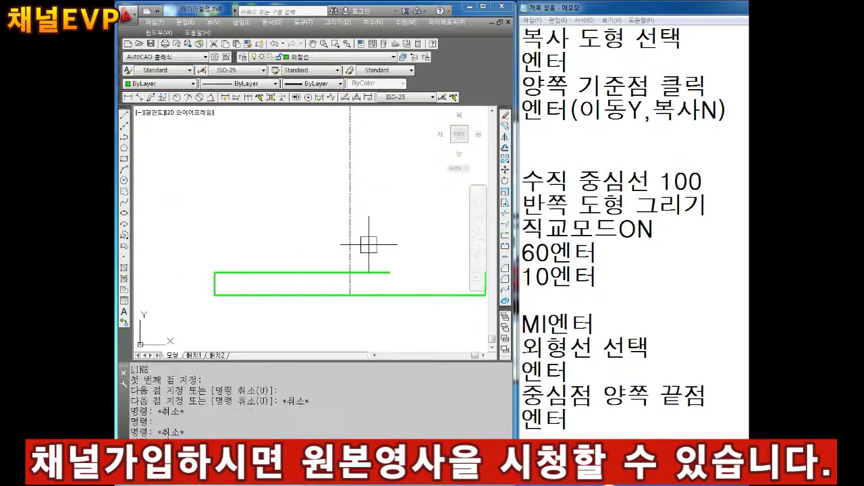
{"action": "key", "text": "Escape"}
- Offset the centre line 20 to the left and put the copy on layer 외형선
{"action": "type", "text": "O"}
{"action": "key", "text": "Return"}
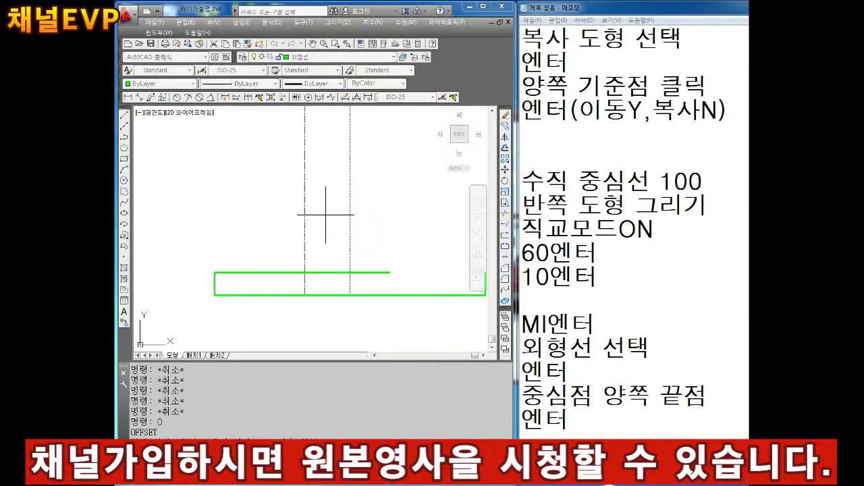
{"action": "type", "text": "20"}
{"action": "key", "text": "Return"}
{"action": "left_click", "coordinate": [349, 203]}
{"action": "left_click", "coordinate": [318, 193]}
{"action": "left_click", "coordinate": [305, 216]}
{"action": "left_click", "coordinate": [318, 57]}
{"action": "left_click", "coordinate": [304, 95]}
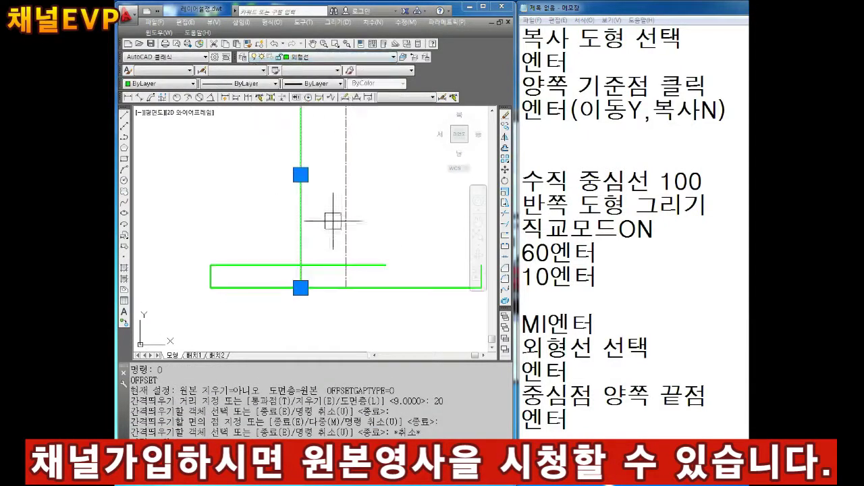
{"action": "key", "text": "Escape"}
{"action": "key", "text": "Escape"}
{"action": "key", "text": "Escape"}
- Add a linear dimension of 20 below the profile
{"action": "left_click", "coordinate": [126, 97]}
{"action": "left_click", "coordinate": [300, 288]}
{"action": "left_click", "coordinate": [346, 288]}
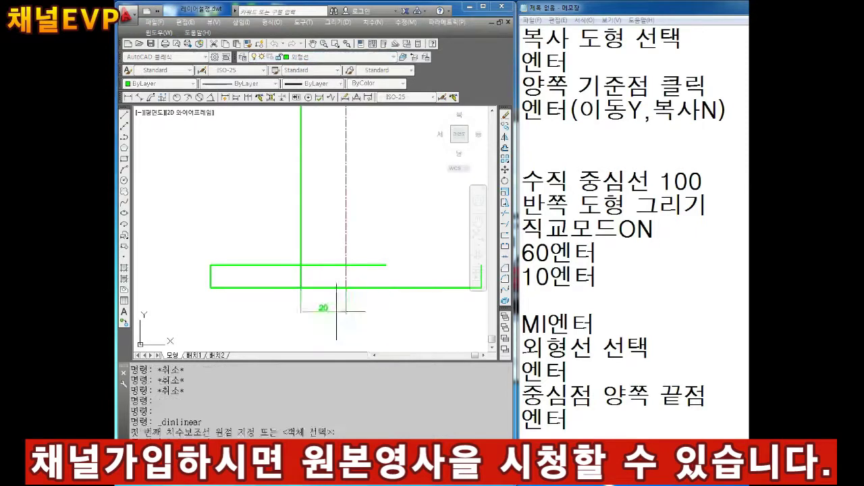
{"action": "left_click", "coordinate": [322, 325]}
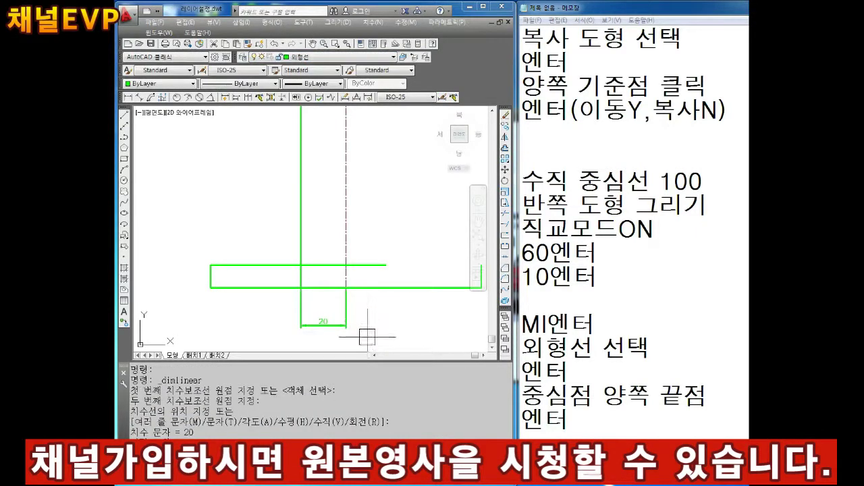
{"action": "left_click", "coordinate": [301, 179]}
{"action": "key", "text": "Escape"}
{"action": "key", "text": "Escape"}
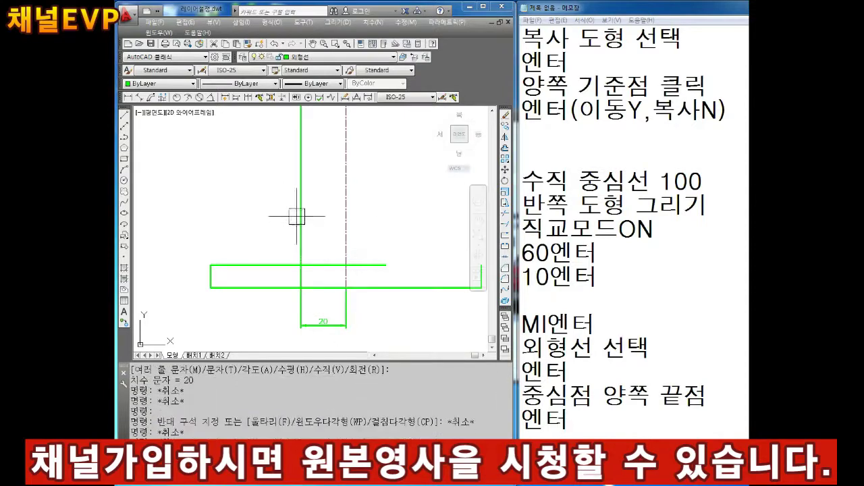
{"action": "key", "text": "Escape"}
{"action": "key", "text": "Escape"}
{"action": "key", "text": "Escape"}
- Offset the green vertical 10 further left and dimension it 10 beside the 20
{"action": "type", "text": "o"}
{"action": "key", "text": "Return"}
{"action": "left_click", "coordinate": [301, 213]}
{"action": "left_click", "coordinate": [283, 203]}
{"action": "key", "text": "Escape"}
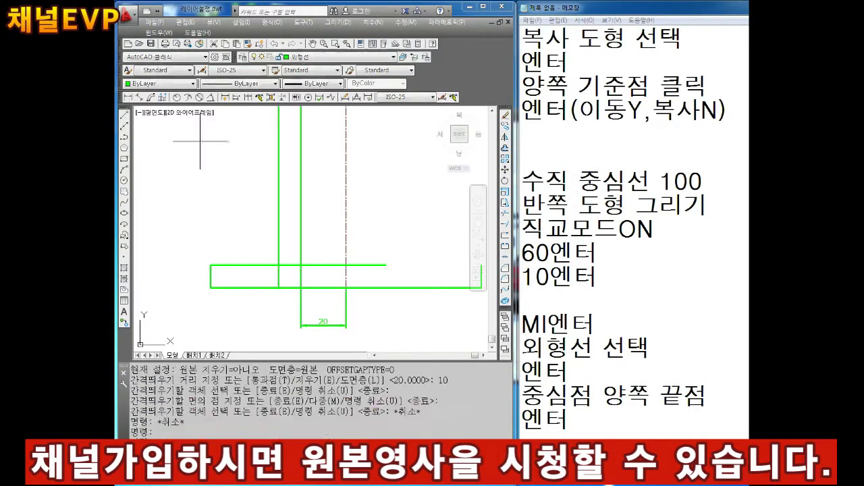
{"action": "left_click", "coordinate": [127, 97]}
{"action": "left_click", "coordinate": [290, 324]}
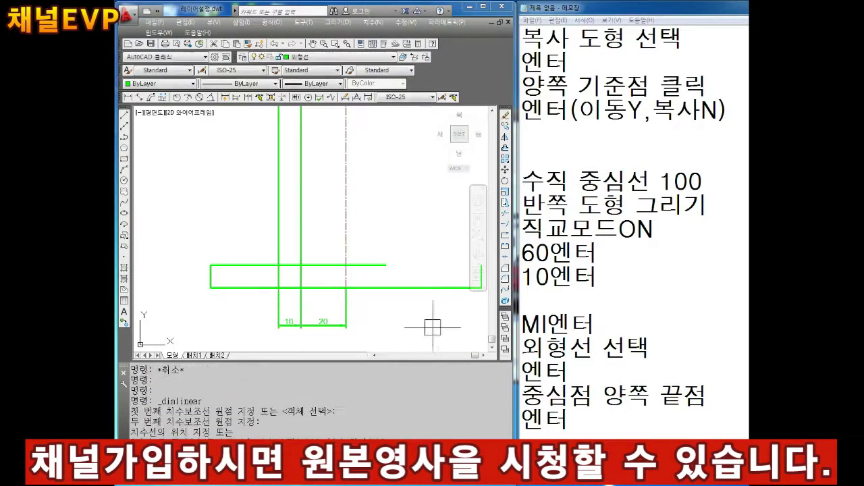
{"action": "middle_click_drag", "start_coordinate": [438, 270], "coordinate": [405, 278]}
{"action": "key", "text": "Escape"}
{"action": "key", "text": "Escape"}
{"action": "key", "text": "Escape"}
- Add 'O엔터' and '20' to the notes
{"action": "scroll", "coordinate": [521, 436], "scroll_direction": "down", "scroll_amount": 1}
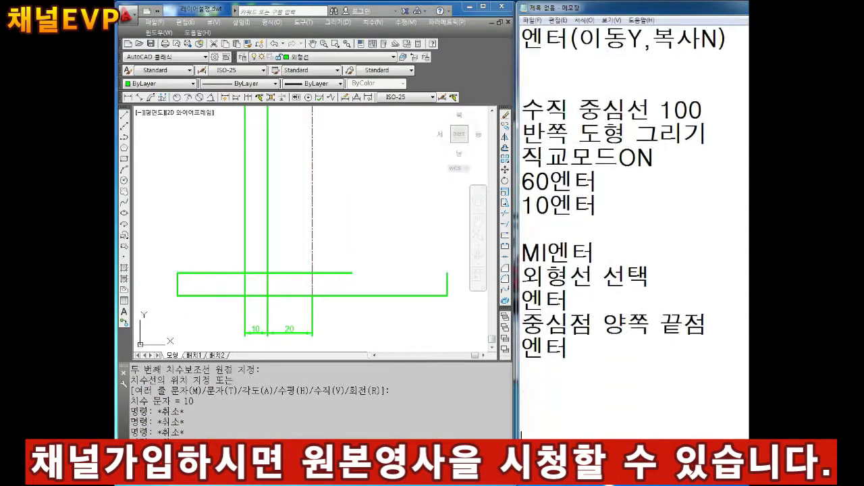
{"action": "type", "text": "O엔터"}
{"action": "key", "text": "Return"}
{"action": "type", "text": "20/10"}
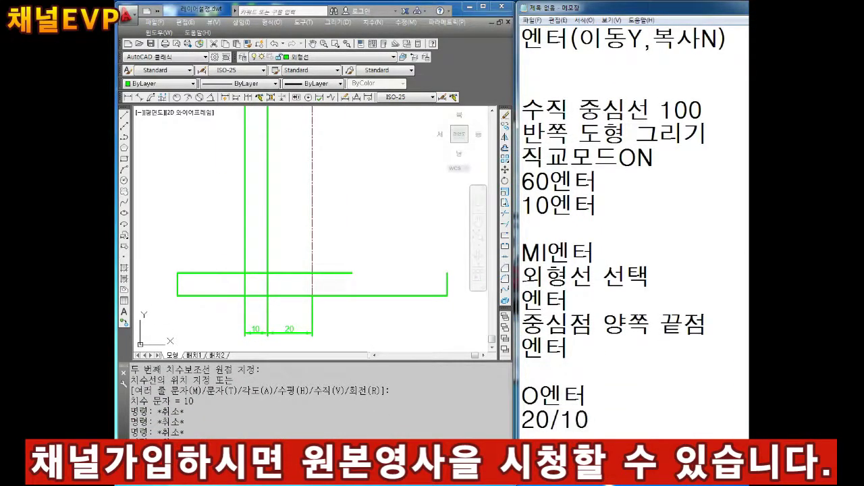
{"action": "scroll", "coordinate": [622, 234], "scroll_direction": "down", "scroll_amount": 1}
{"action": "scroll", "coordinate": [621, 233], "scroll_direction": "down", "scroll_amount": 1}
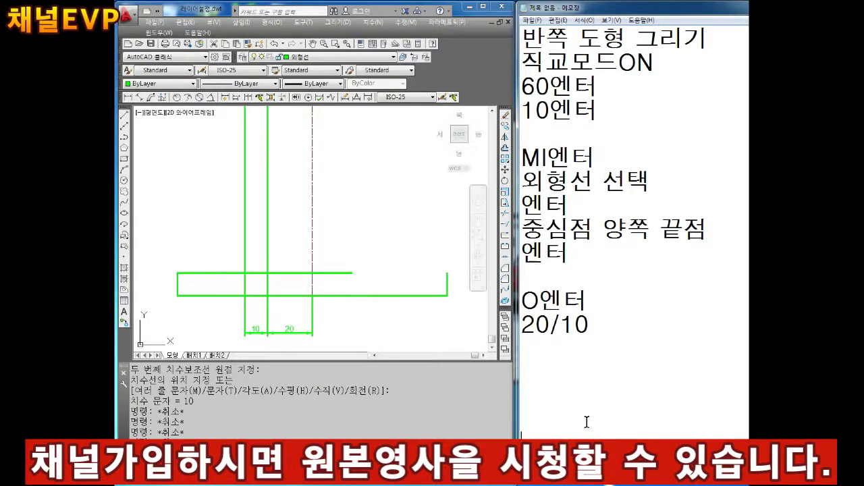
- Draw a 40-long vertical guide line on the centre line and change its layer
{"action": "type", "text": "l"}
{"action": "key", "text": "Return"}
{"action": "left_click", "coordinate": [312, 273]}
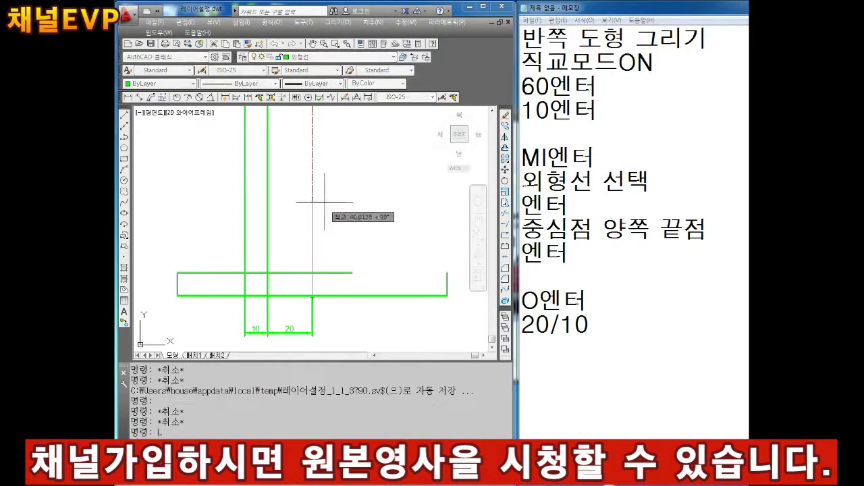
{"action": "key", "text": "Escape"}
{"action": "left_click", "coordinate": [312, 230]}
{"action": "left_click", "coordinate": [324, 57]}
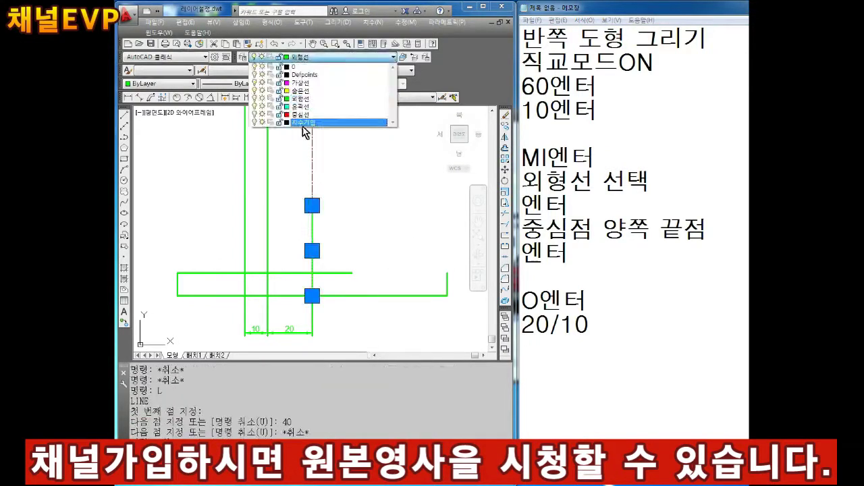
{"action": "left_click", "coordinate": [311, 127]}
{"action": "key", "text": "Escape"}
{"action": "key", "text": "Escape"}
{"action": "key", "text": "Escape"}
{"action": "key", "text": "Escape"}
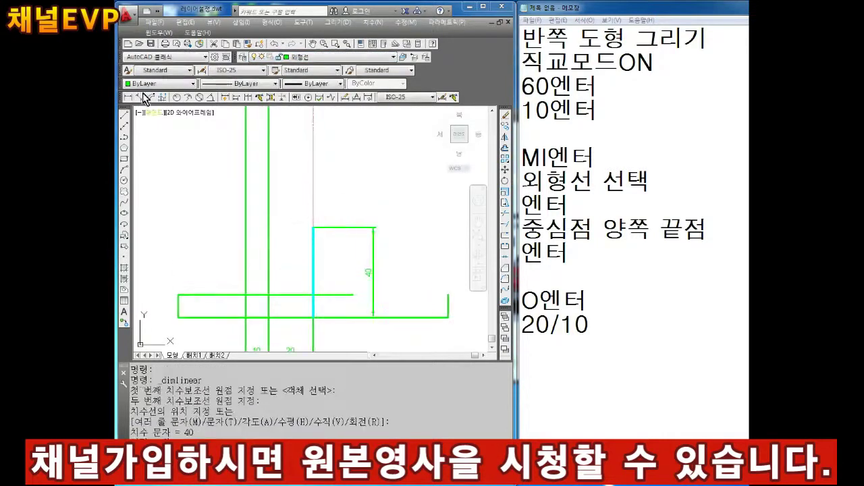
{"action": "key", "text": "Escape"}
{"action": "key", "text": "Escape"}
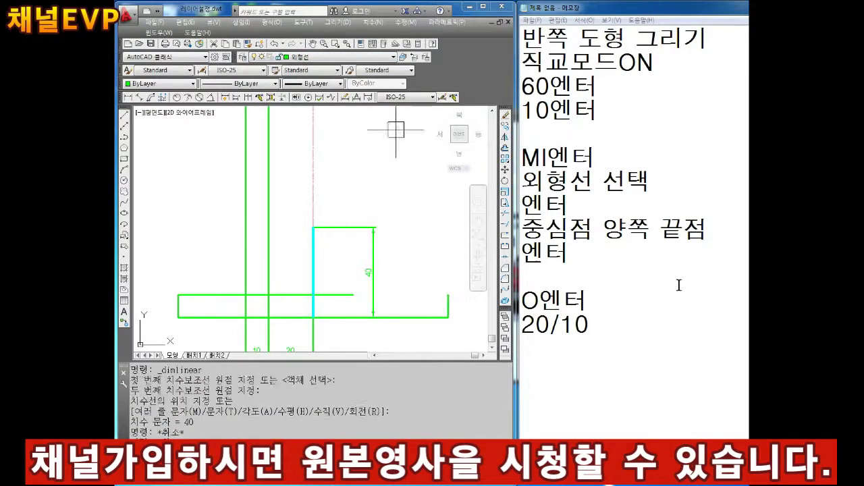
- Write '40 수직보조선', 'L엔터' and '끝점 클릭' in the notes
{"action": "left_click", "coordinate": [543, 366]}
{"action": "type", "text": "40 QH"}
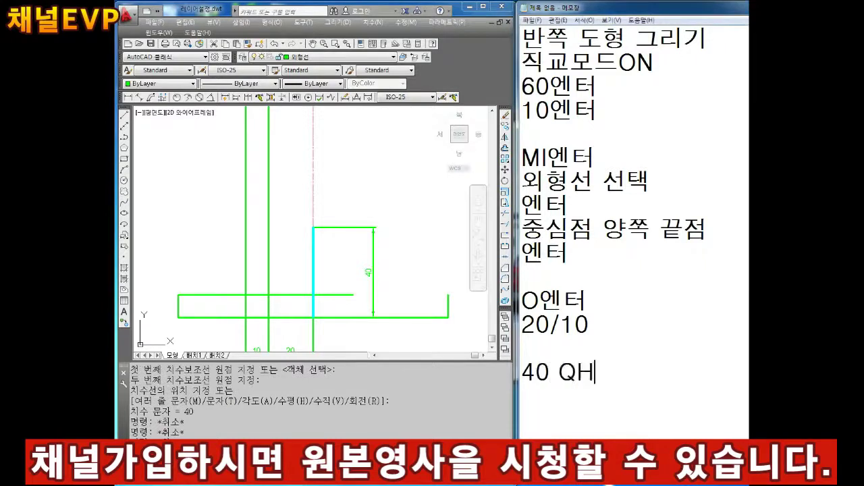
{"action": "key", "text": "BackSpace"}
{"action": "key", "text": "BackSpace"}
{"action": "key", "text": "Hangul"}
{"action": "type", "text": "수직보조선"}
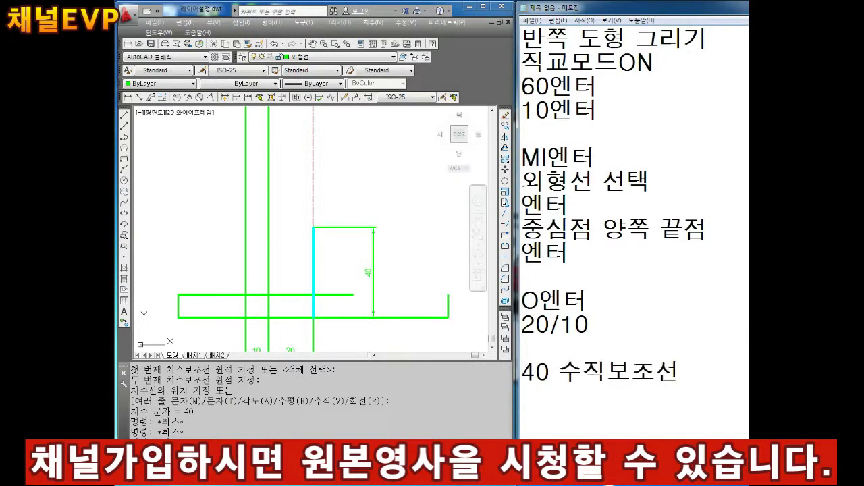
{"action": "key", "text": "Return"}
{"action": "key", "text": "Return"}
{"action": "key", "text": "Up"}
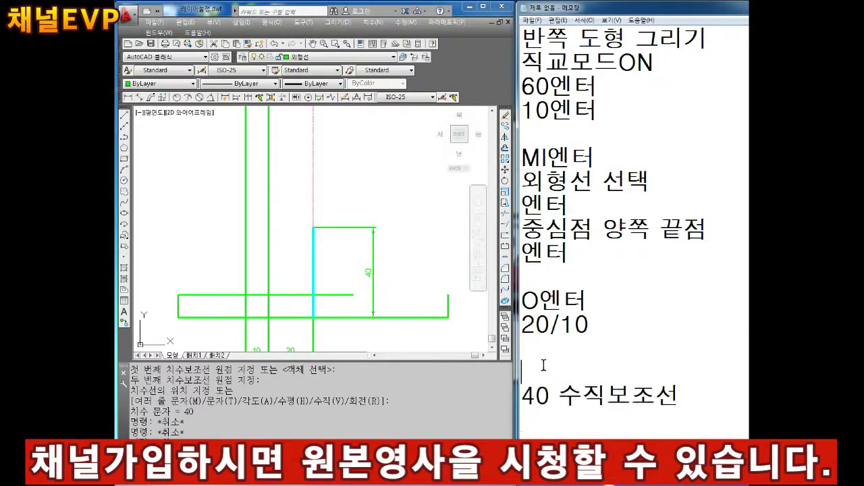
{"action": "type", "text": "L엔터"}
{"action": "key", "text": "Down"}
{"action": "key", "text": "Down"}
{"action": "type", "text": "ㄲ끝점 "}
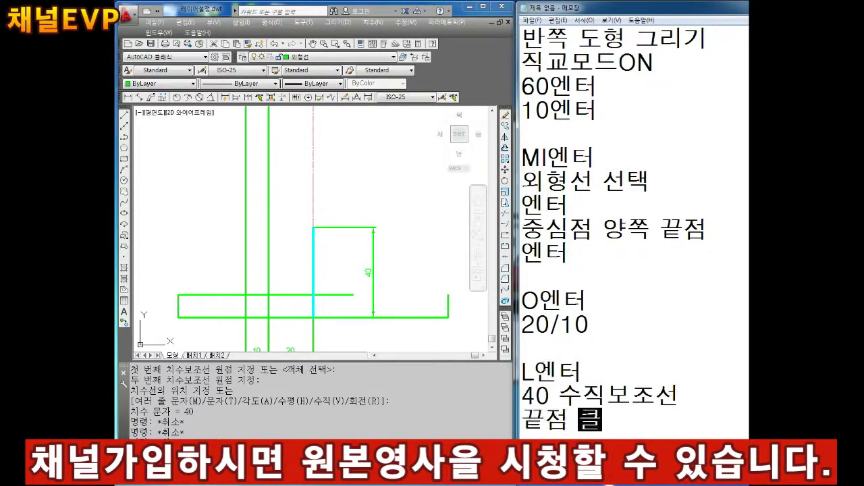
{"action": "type", "text": "클릭"}
{"action": "key", "text": "Return"}
{"action": "type", "text": "@60<135"}
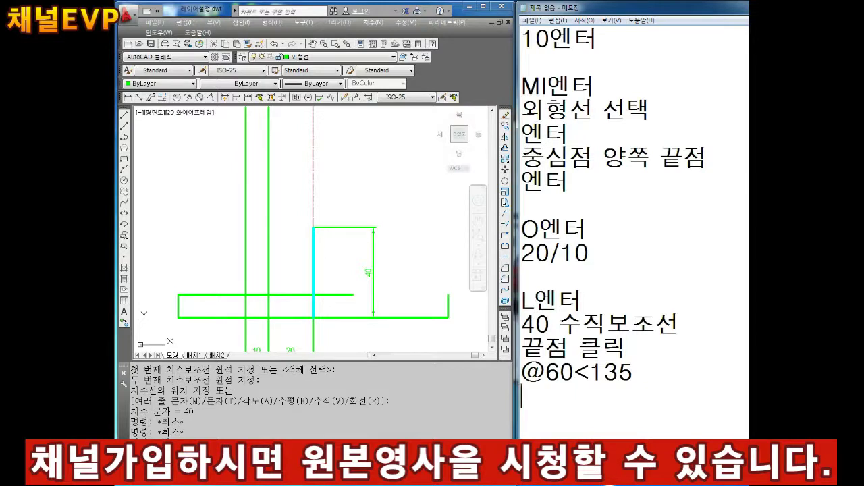
{"action": "scroll", "coordinate": [331, 202], "scroll_direction": "up", "scroll_amount": 2}
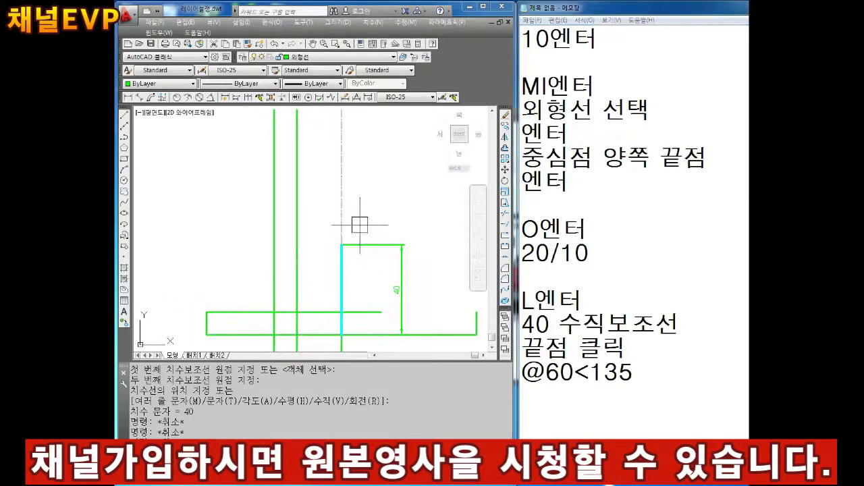
{"action": "key", "text": "Escape"}
{"action": "key", "text": "Escape"}
{"action": "key", "text": "Escape"}
{"action": "scroll", "coordinate": [347, 236], "scroll_direction": "up", "scroll_amount": 1}
{"action": "type", "text": "L"}
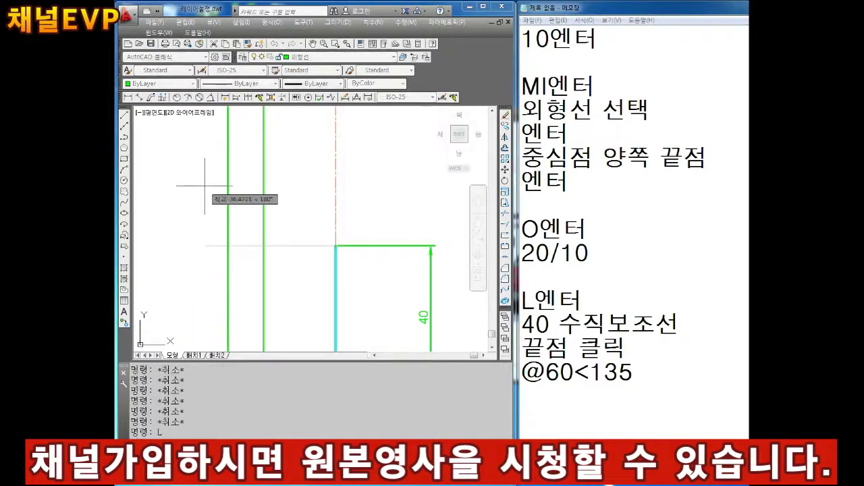
{"action": "key", "text": "Return"}
{"action": "left_click", "coordinate": [336, 245]}
{"action": "type", "text": "@60<135"}
{"action": "key", "text": "Return"}
{"action": "scroll", "coordinate": [331, 229], "scroll_direction": "down", "scroll_amount": 2}
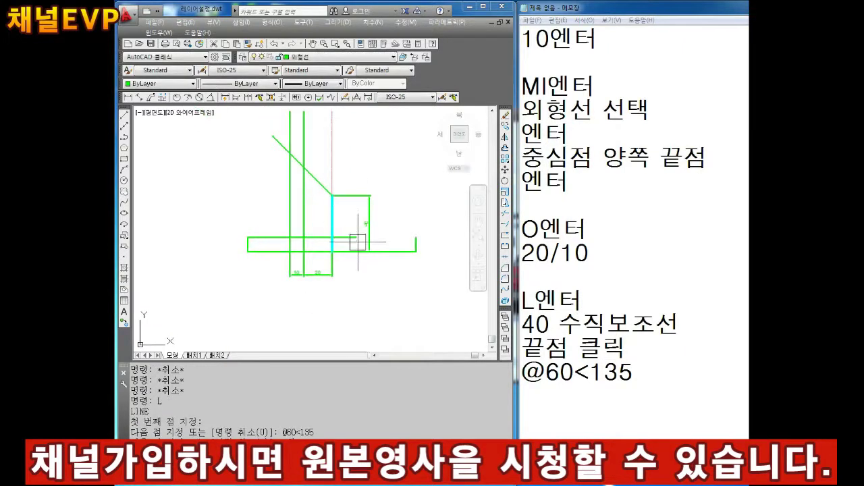
{"action": "scroll", "coordinate": [307, 216], "scroll_direction": "down", "scroll_amount": 1}
{"action": "scroll", "coordinate": [307, 216], "scroll_direction": "up", "scroll_amount": 2}
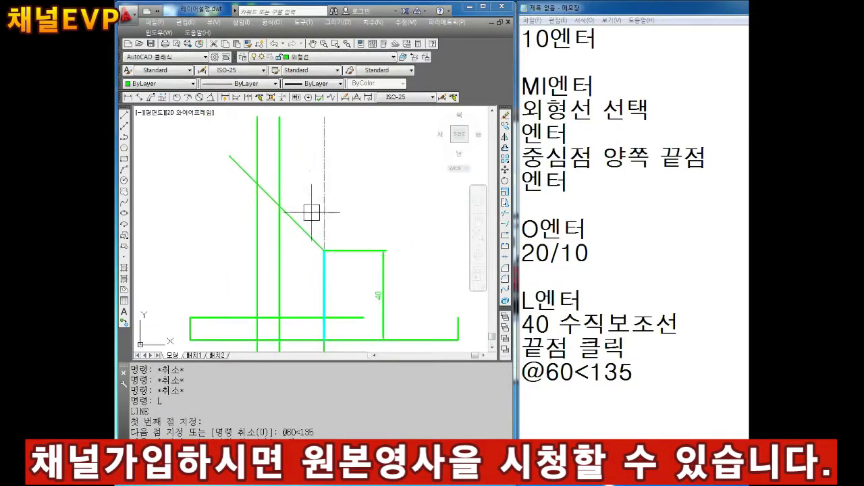
{"action": "middle_click_drag", "start_coordinate": [250, 187], "coordinate": [275, 258]}
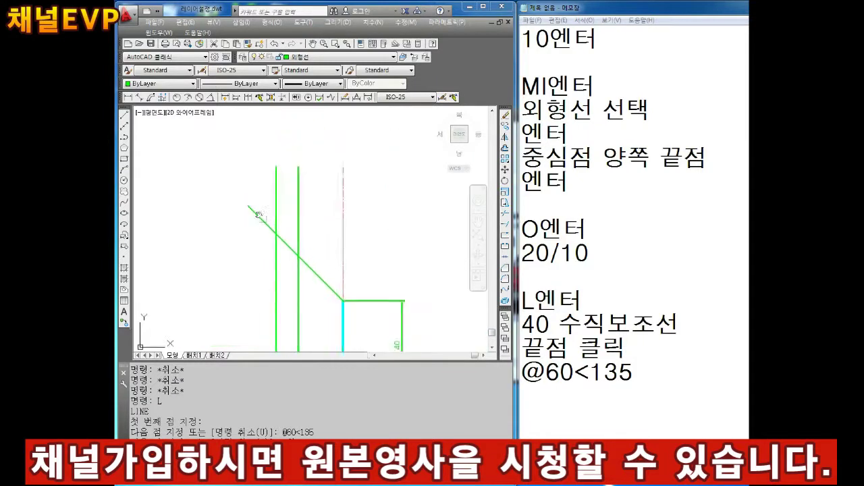
{"action": "key", "text": "Escape"}
{"action": "key", "text": "Escape"}
{"action": "key", "text": "Escape"}
{"action": "key", "text": "Escape"}
- Offset the diagonal 10 to make a parallel copy above-right of it
{"action": "type", "text": "o"}
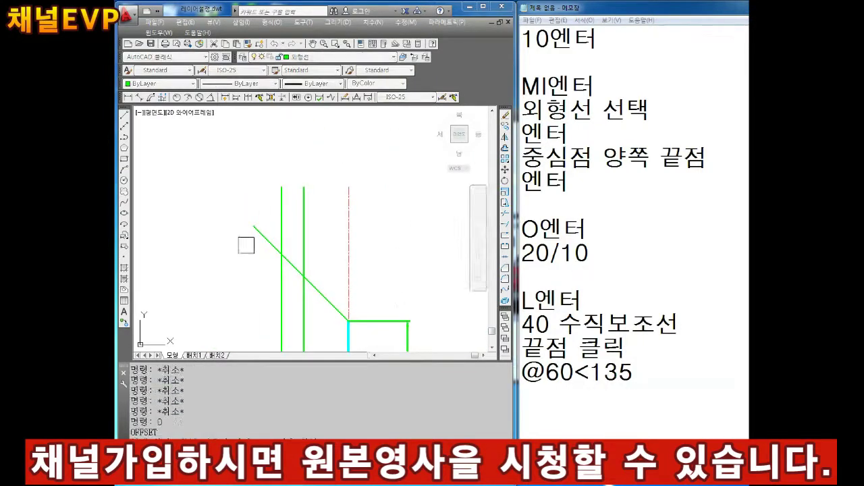
{"action": "key", "text": "Return"}
{"action": "key", "text": "Return"}
{"action": "left_click", "coordinate": [264, 237]}
{"action": "left_click", "coordinate": [322, 213]}
{"action": "middle_click_drag", "start_coordinate": [263, 240], "coordinate": [279, 248]}
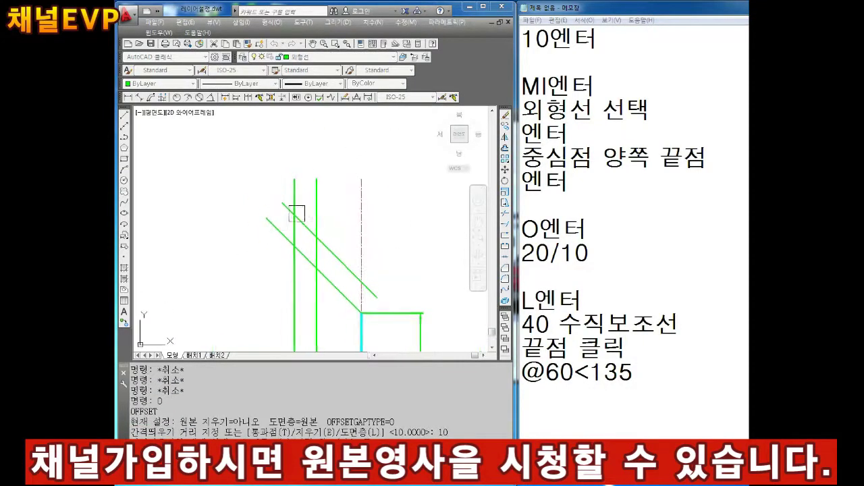
{"action": "key", "text": "Escape"}
{"action": "key", "text": "Escape"}
{"action": "key", "text": "Escape"}
- Draw a vertical line straight up from the diagonal's upper end
{"action": "type", "text": "l"}
{"action": "key", "text": "Return"}
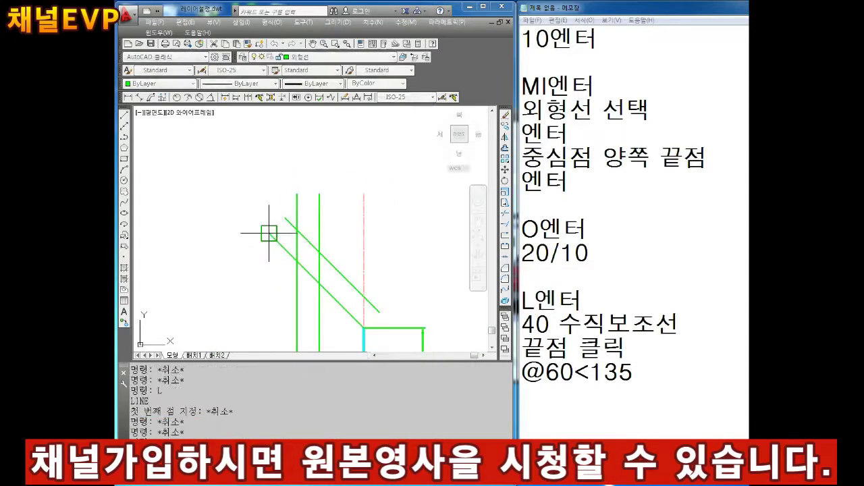
{"action": "left_click", "coordinate": [268, 233]}
{"action": "left_click", "coordinate": [269, 168]}
{"action": "key", "text": "Escape"}
{"action": "key", "text": "Escape"}
{"action": "key", "text": "Escape"}
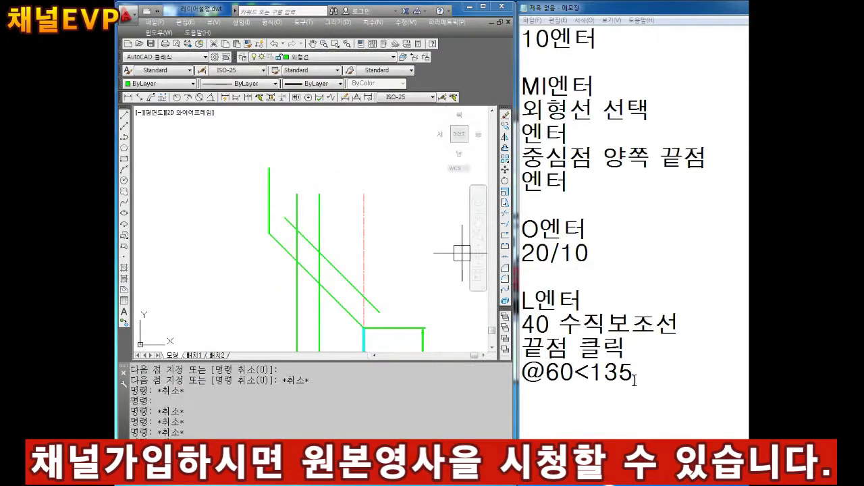
- Start a new line in the notes for the next command
{"action": "left_click", "coordinate": [592, 401]}
{"action": "key", "text": "Return"}
{"action": "type", "text": "티"}
{"action": "key", "text": "BackSpace"}
- Note 'EX엔터' and extend the construction line up to the boundary line
{"action": "type", "text": "EX엔터"}
{"action": "key", "text": "Return"}
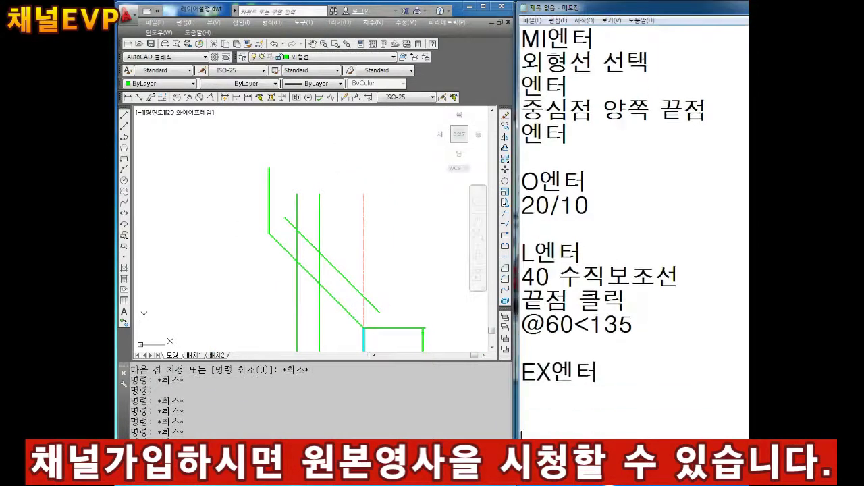
{"action": "left_click", "coordinate": [300, 259]}
{"action": "key", "text": "Escape"}
{"action": "type", "text": "EX"}
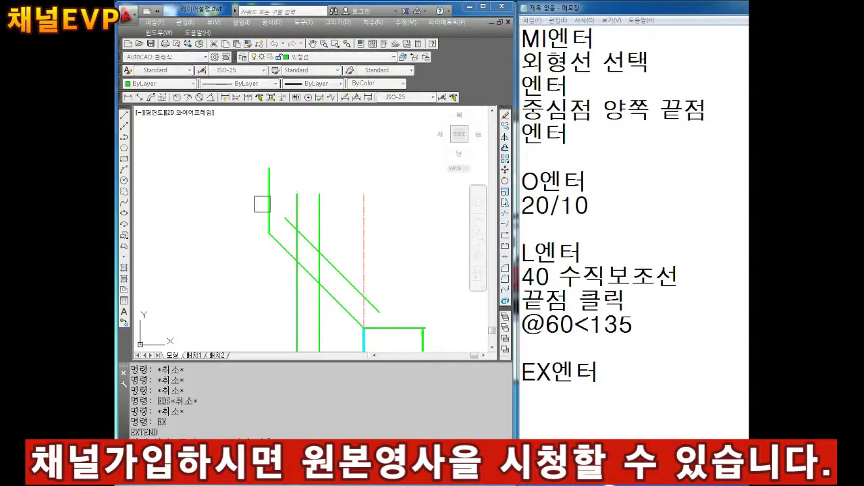
{"action": "type", "text": "ex"}
{"action": "key", "text": "Return"}
{"action": "left_click", "coordinate": [304, 258]}
{"action": "key", "text": "Return"}
{"action": "scroll", "coordinate": [311, 225], "scroll_direction": "down", "scroll_amount": 2}
{"action": "left_click", "coordinate": [311, 225]}
{"action": "middle_click_drag", "start_coordinate": [311, 225], "coordinate": [330, 257]}
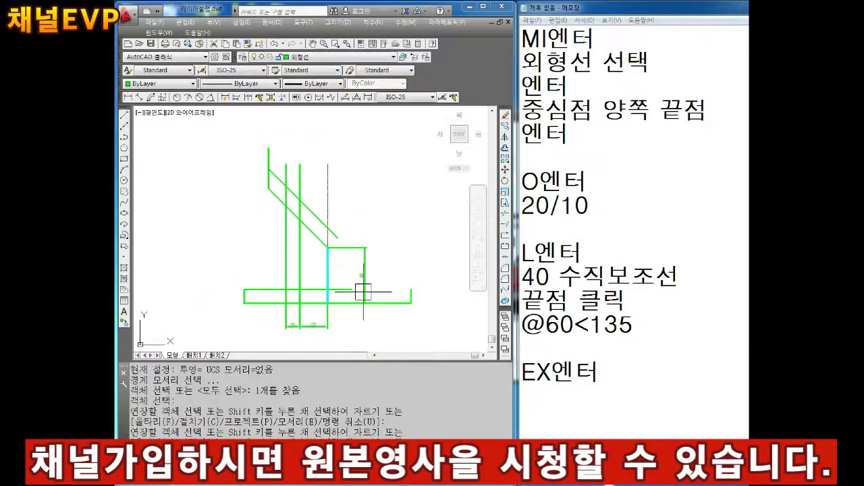
{"action": "key", "text": "Escape"}
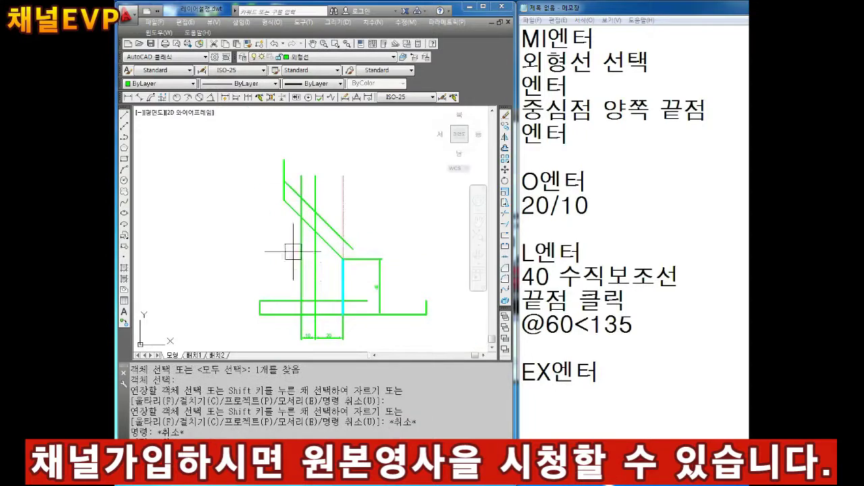
- Delete the short top-right segments and trim the verticals above the diagonal
{"action": "left_click", "coordinate": [381, 279]}
{"action": "key", "text": "Delete"}
{"action": "key", "text": "Escape"}
{"action": "key", "text": "Escape"}
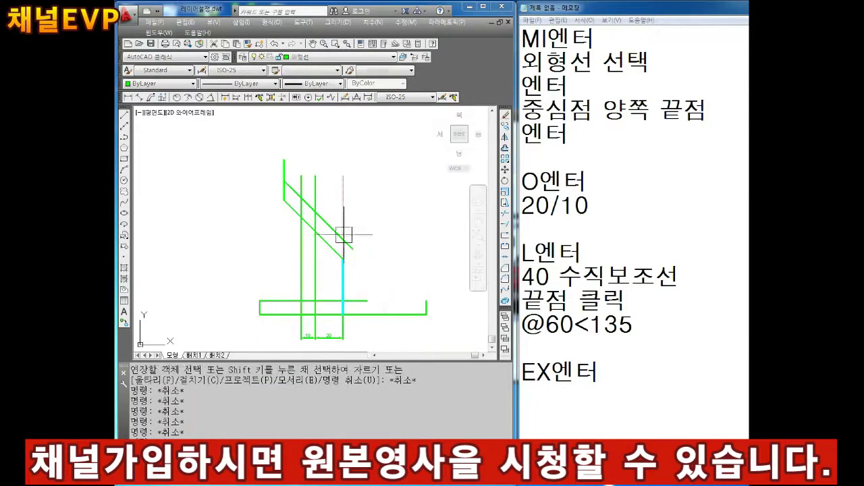
{"action": "middle_click_drag", "start_coordinate": [347, 232], "coordinate": [356, 246]}
{"action": "type", "text": "tr"}
{"action": "key", "text": "Return"}
{"action": "key", "text": "Return"}
{"action": "left_click", "coordinate": [310, 203]}
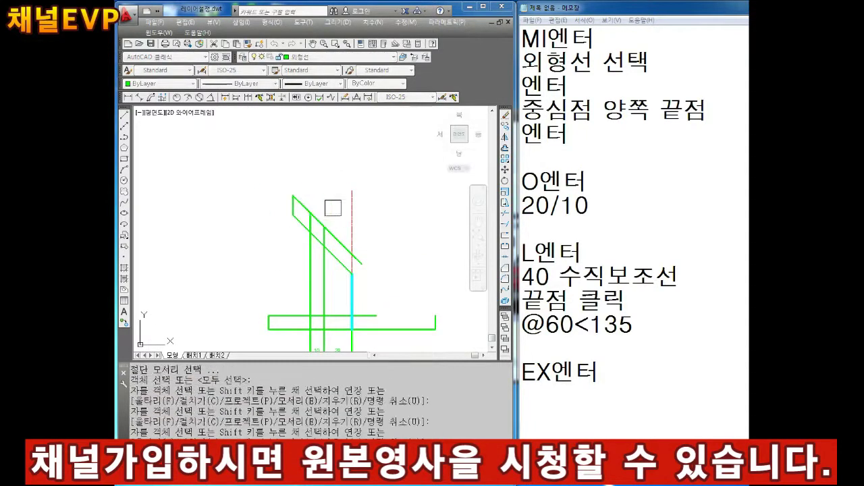
{"action": "left_click", "coordinate": [324, 203]}
{"action": "scroll", "coordinate": [324, 238], "scroll_direction": "up", "scroll_amount": 4}
{"action": "scroll", "coordinate": [309, 214], "scroll_direction": "down", "scroll_amount": 3}
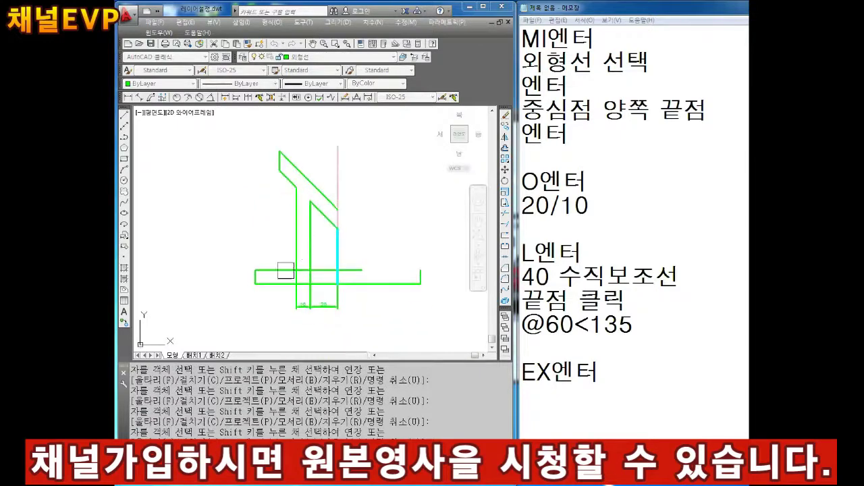
{"action": "scroll", "coordinate": [318, 270], "scroll_direction": "up", "scroll_amount": 3}
{"action": "left_click", "coordinate": [337, 278]}
- Erase the leftover stray segments at the bottom of the profile
{"action": "left_click", "coordinate": [347, 284]}
{"action": "scroll", "coordinate": [377, 301], "scroll_direction": "down", "scroll_amount": 2}
{"action": "key", "text": "Escape"}
{"action": "key", "text": "Escape"}
{"action": "middle_click_drag", "start_coordinate": [377, 301], "coordinate": [337, 292]}
{"action": "left_click", "coordinate": [297, 281]}
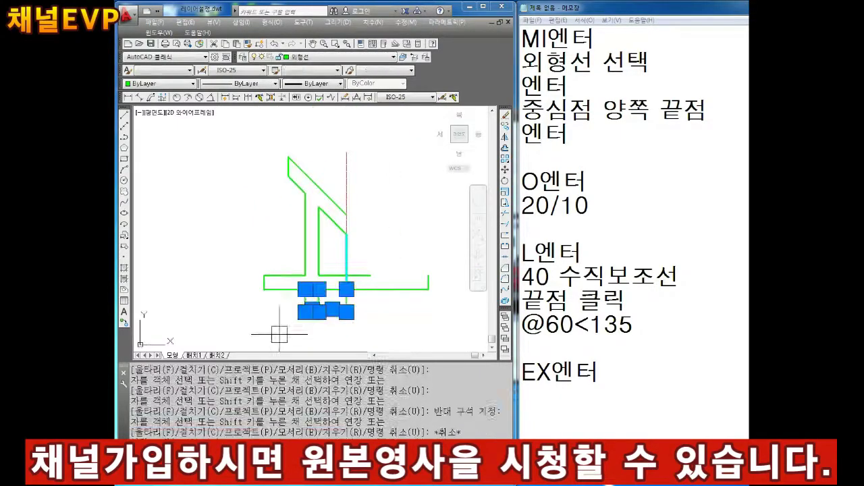
{"action": "left_click", "coordinate": [357, 321]}
{"action": "key", "text": "Delete"}
- Run TRIM again, then begin writing the fillet F note
{"action": "type", "text": "tr"}
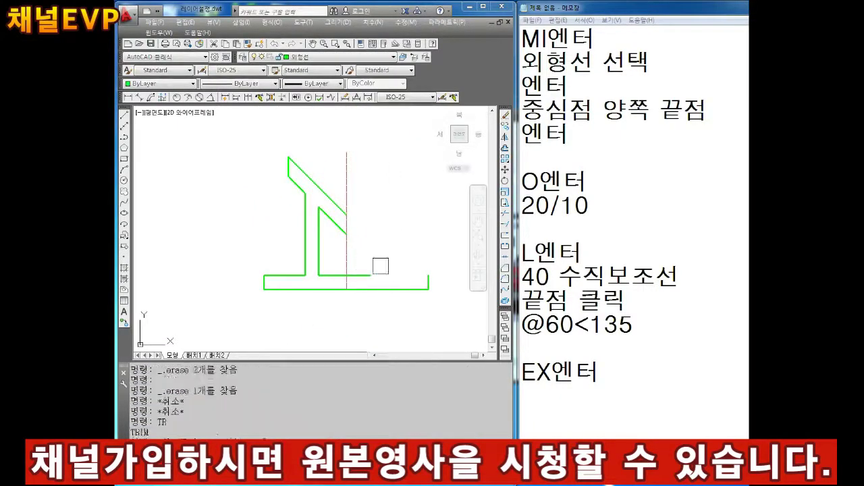
{"action": "key", "text": "Return"}
{"action": "key", "text": "Return"}
{"action": "scroll", "coordinate": [372, 273], "scroll_direction": "up", "scroll_amount": 2}
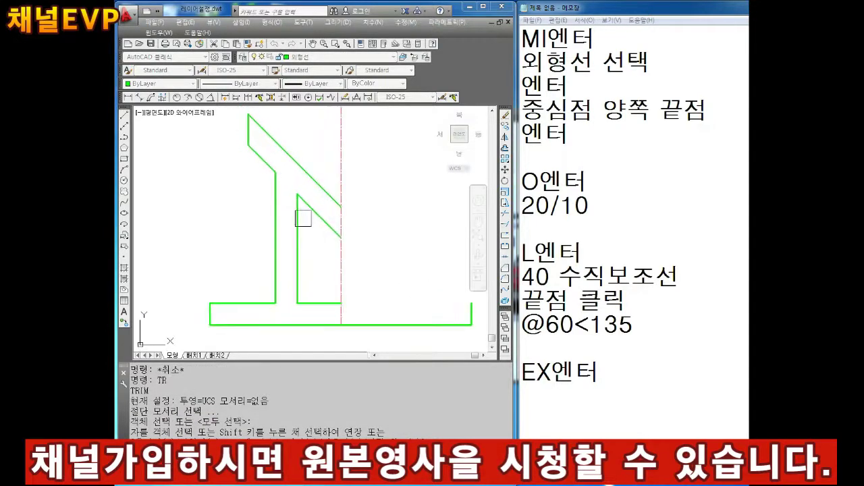
{"action": "scroll", "coordinate": [318, 228], "scroll_direction": "up", "scroll_amount": 3}
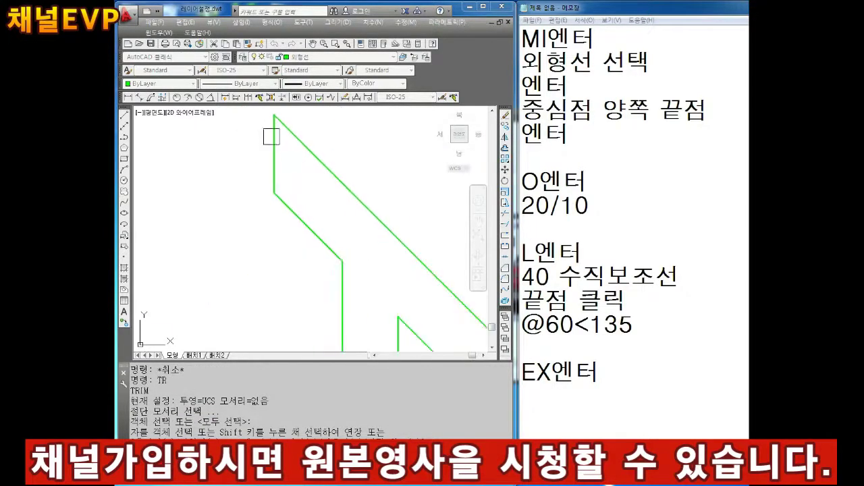
{"action": "scroll", "coordinate": [289, 164], "scroll_direction": "down", "scroll_amount": 3}
{"action": "left_click", "coordinate": [552, 411]}
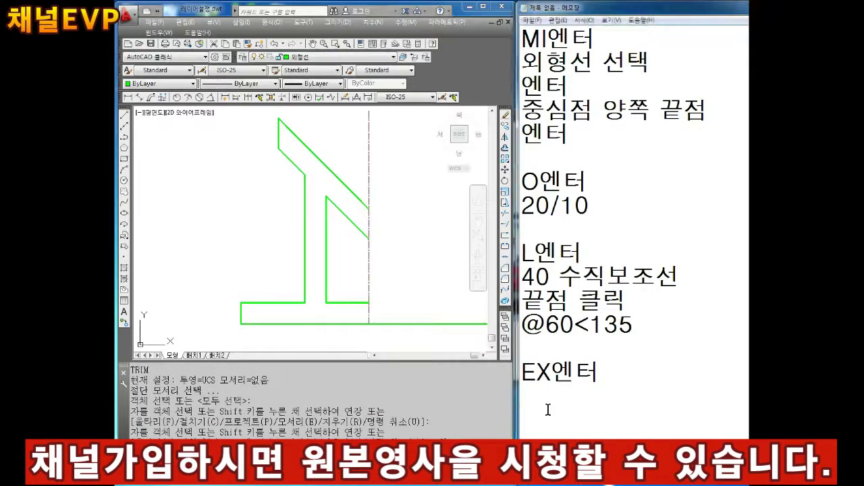
{"action": "type", "text": "FDPSX"}
{"action": "key", "text": "BackSpace"}
{"action": "key", "text": "BackSpace"}
{"action": "key", "text": "BackSpace"}
- Write the fillet steps (R, 10, T, click two lines) in the Notepad notes
{"action": "type", "text": "엔터"}
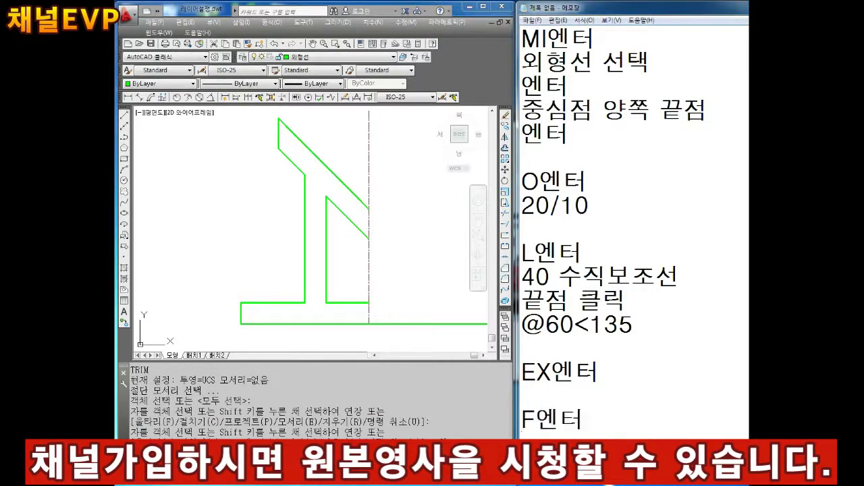
{"action": "key", "text": "Return"}
{"action": "type", "text": "R엔터"}
{"action": "key", "text": "Return"}
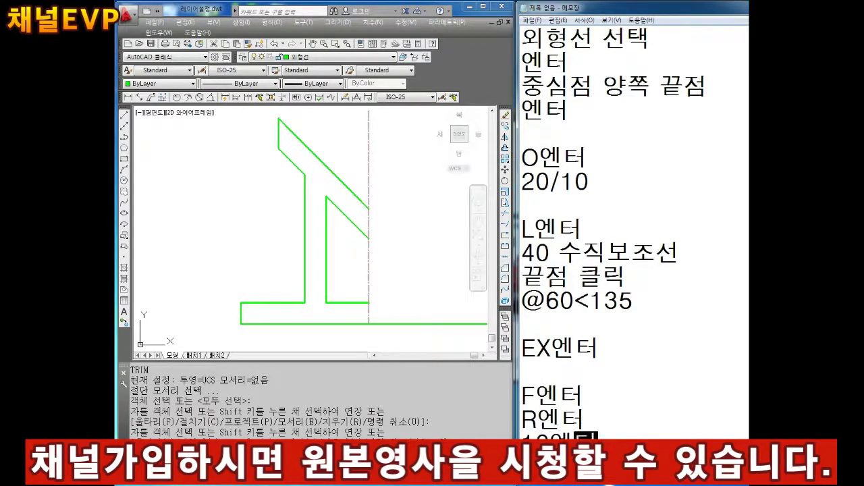
{"action": "key", "text": "Return"}
{"action": "type", "text": "엔터"}
{"action": "key", "text": "Return"}
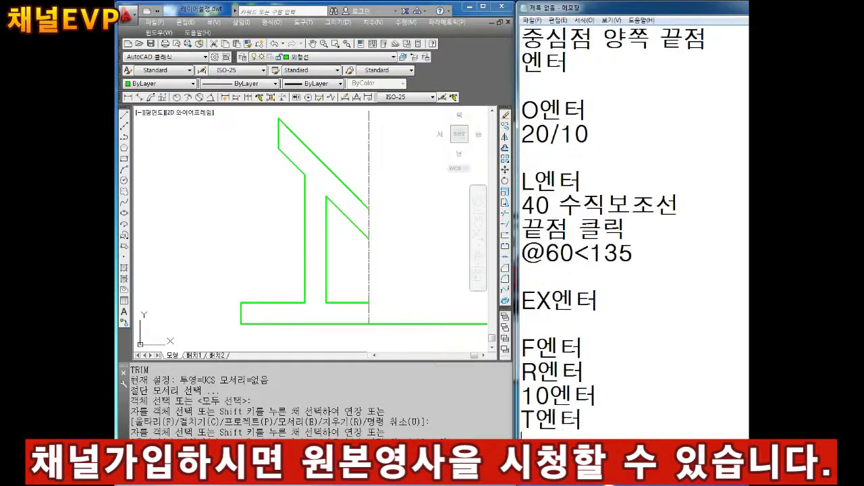
{"action": "type", "text": "2ㄱ"}
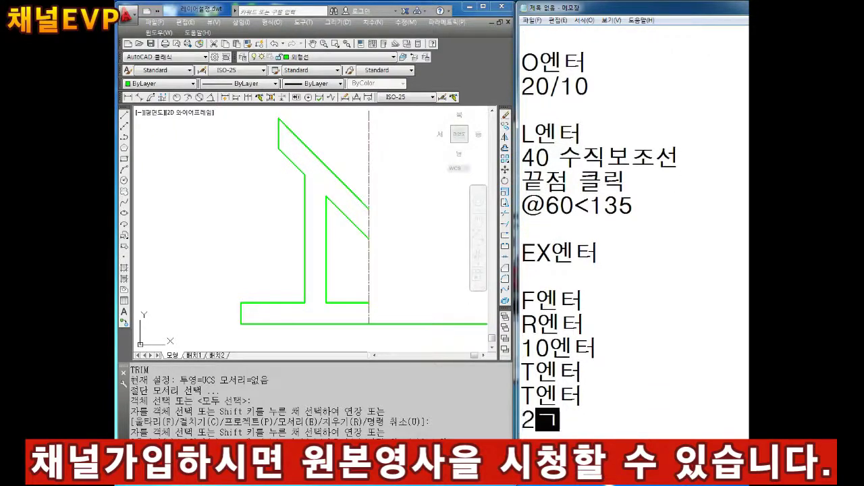
{"action": "type", "text": "개의 선 클릭"}
{"action": "key", "text": "Return"}
{"action": "key", "text": "Return"}
- Start FILLET with radius 10 and trim mode
{"action": "left_click", "coordinate": [405, 303]}
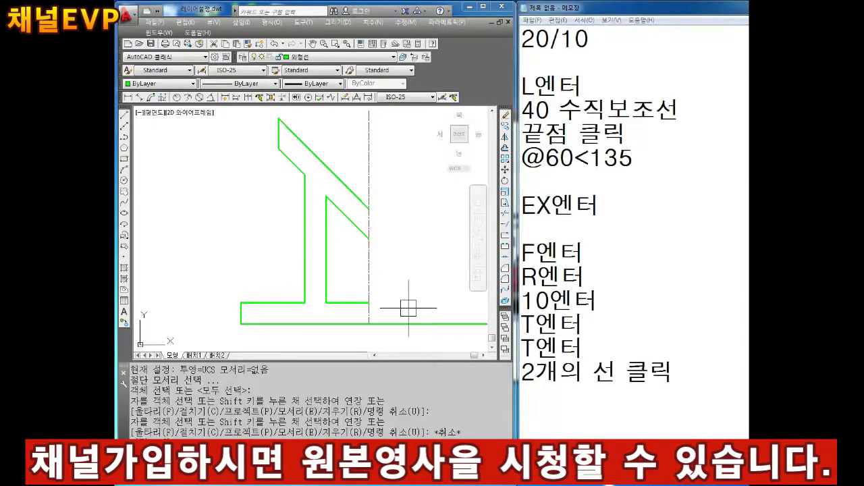
{"action": "key", "text": "Escape"}
{"action": "key", "text": "Escape"}
{"action": "key", "text": "Escape"}
{"action": "type", "text": "F"}
{"action": "key", "text": "Return"}
{"action": "type", "text": "R"}
{"action": "key", "text": "Return"}
{"action": "type", "text": "10"}
{"action": "key", "text": "Return"}
{"action": "type", "text": "T"}
{"action": "key", "text": "Return"}
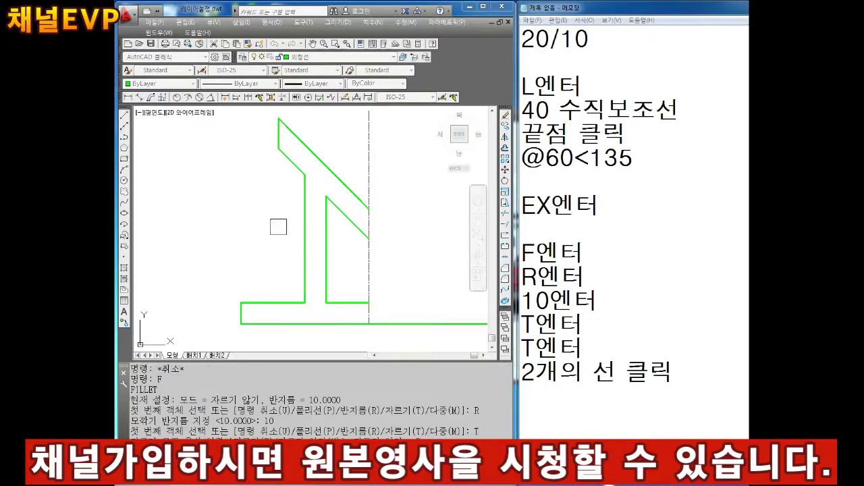
{"action": "type", "text": "T"}
- Round the inner corner where the left inner leg meets the base at the centreline
{"action": "key", "text": "Return"}
{"action": "left_click", "coordinate": [325, 275]}
{"action": "left_click", "coordinate": [358, 297]}
{"action": "scroll", "coordinate": [368, 277], "scroll_direction": "down", "scroll_amount": 1}
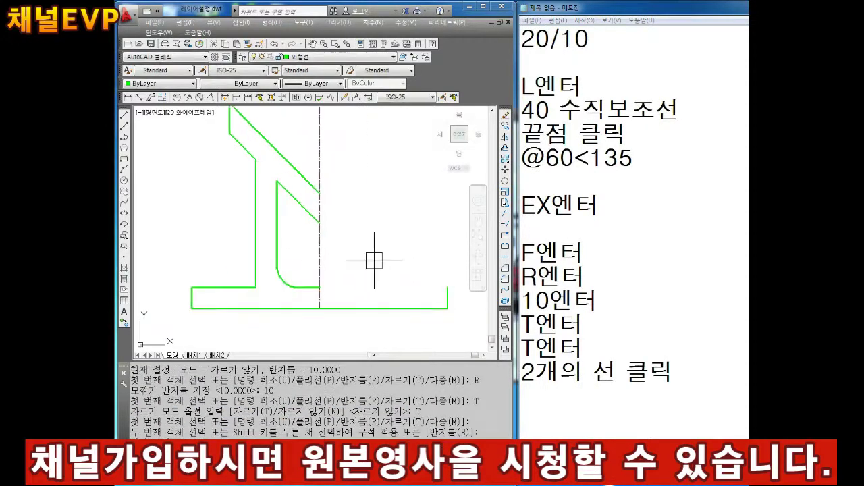
{"action": "scroll", "coordinate": [365, 255], "scroll_direction": "down", "scroll_amount": 1}
{"action": "key", "text": "Escape"}
{"action": "key", "text": "Escape"}
{"action": "key", "text": "Escape"}
{"action": "left_click", "coordinate": [595, 406]}
- Add the mirror steps (MI, select) to the notes
{"action": "key", "text": "Return"}
{"action": "key", "text": "Return"}
{"action": "type", "text": "MIㅇ"}
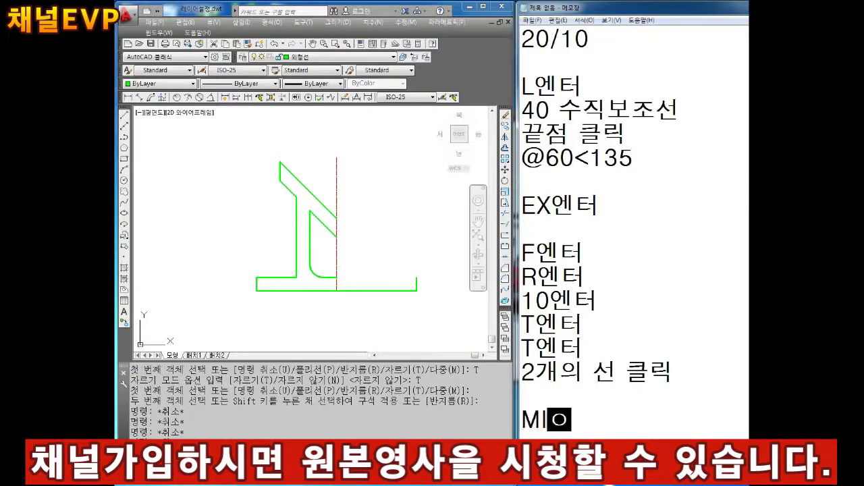
{"action": "type", "text": "엔터"}
{"action": "key", "text": "Return"}
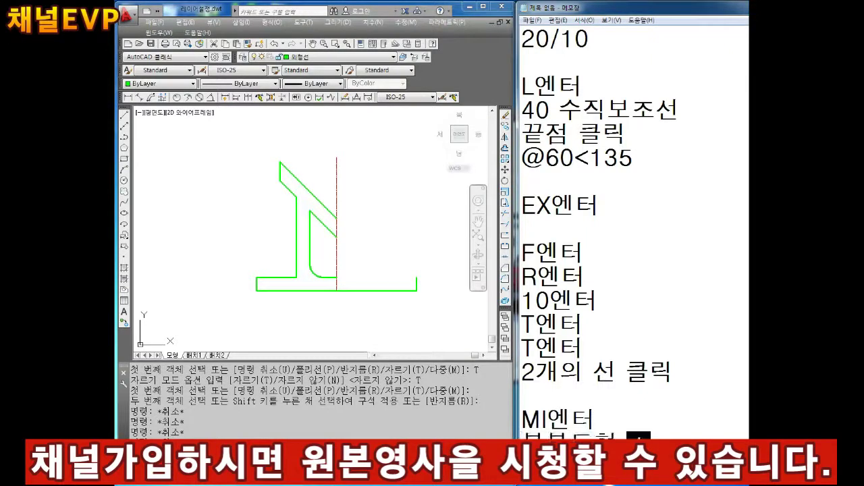
{"action": "type", "text": "선택"}
{"action": "key", "text": "Return"}
- Note that the mirror axis is picked at both ends of the main vertical centreline
{"action": "type", "text": "엔터"}
{"action": "key", "text": "Return"}
{"action": "type", "text": "주"}
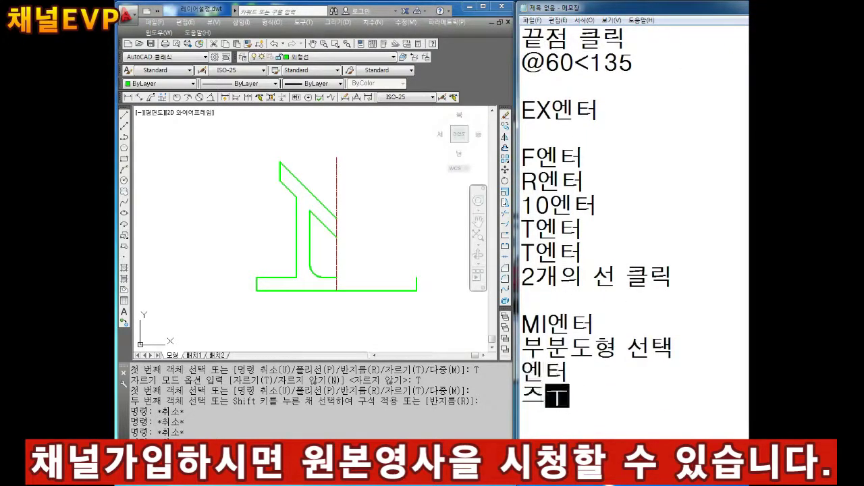
{"action": "type", "text": "수직선 양쪽 끝점"}
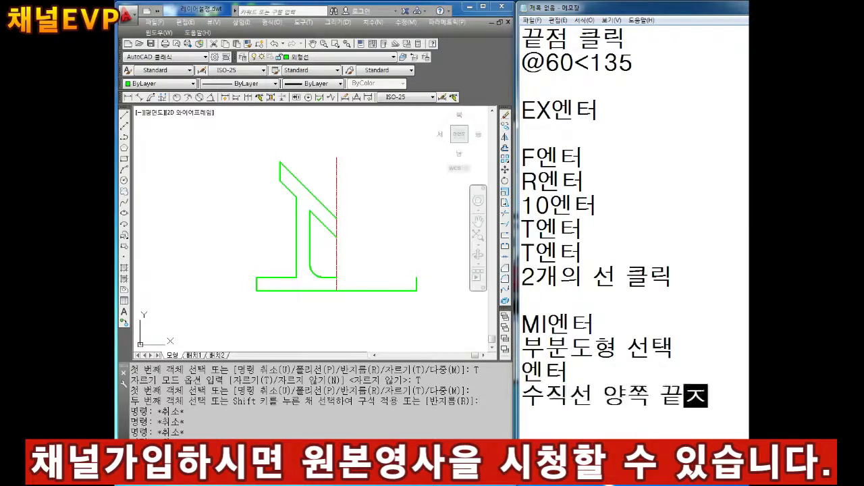
{"action": "type", "text": " 클"}
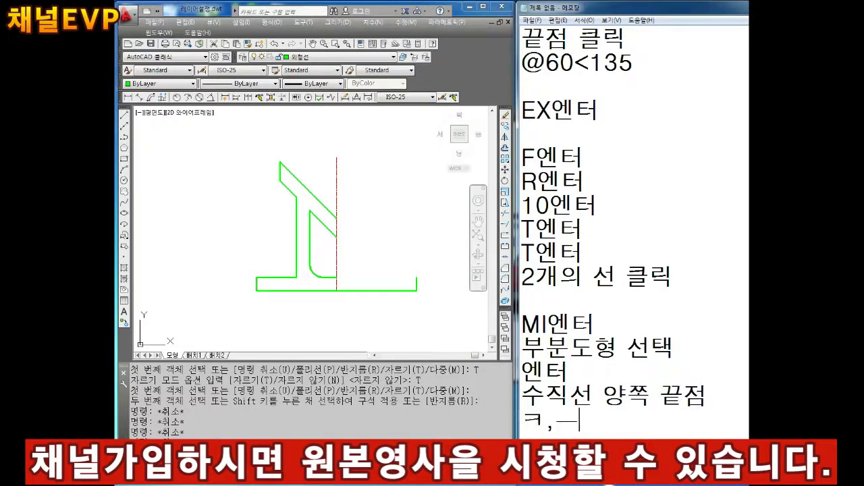
{"action": "type", "text": "클릭"}
{"action": "key", "text": "Return"}
{"action": "type", "text": "엔터"}
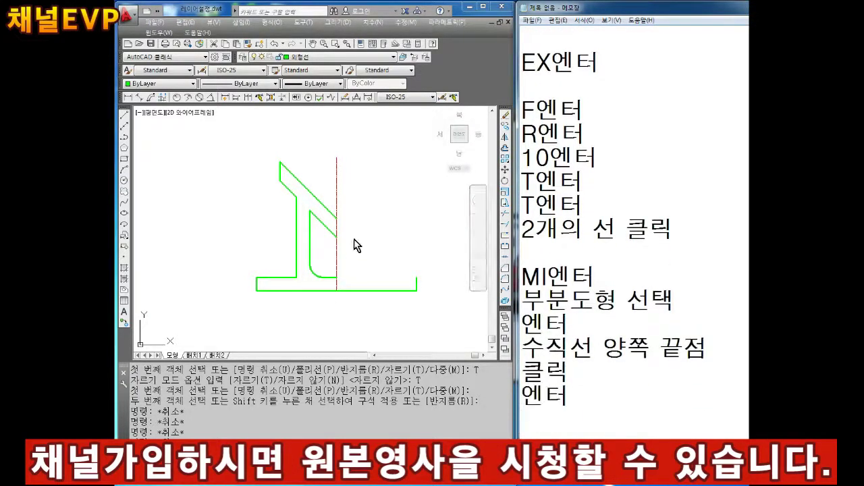
- Recolour the selected outline blue
{"action": "left_click", "coordinate": [326, 204]}
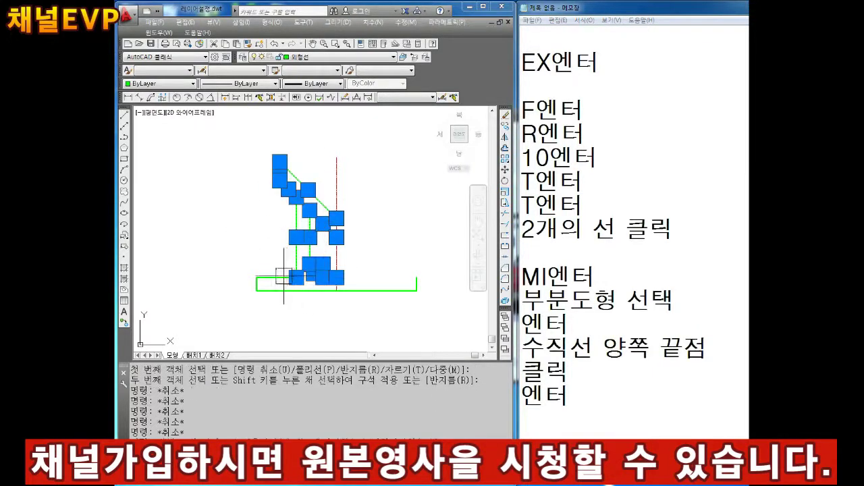
{"action": "left_click", "coordinate": [193, 83]}
{"action": "left_click", "coordinate": [152, 140]}
{"action": "middle_click_drag", "start_coordinate": [328, 255], "coordinate": [322, 245]}
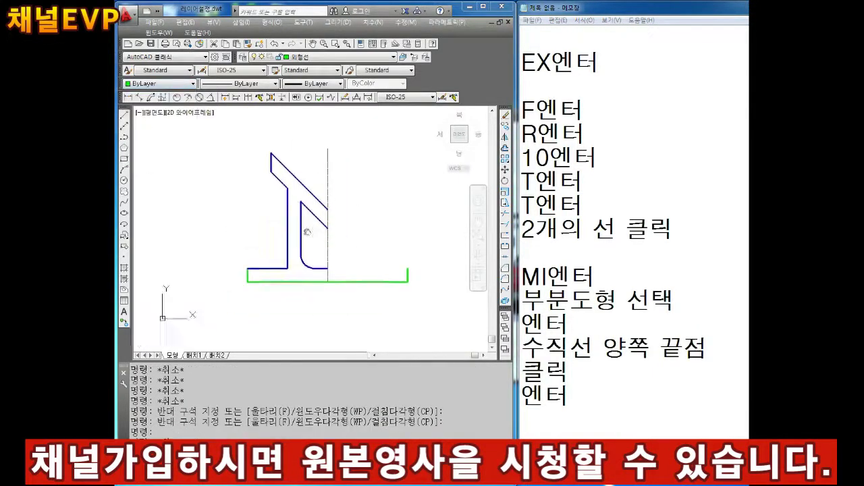
{"action": "key", "text": "Escape"}
{"action": "key", "text": "Escape"}
- Mirror the half profile about the centreline, keeping the original half
{"action": "left_click", "coordinate": [310, 203]}
{"action": "left_click", "coordinate": [267, 149]}
{"action": "left_click", "coordinate": [316, 238]}
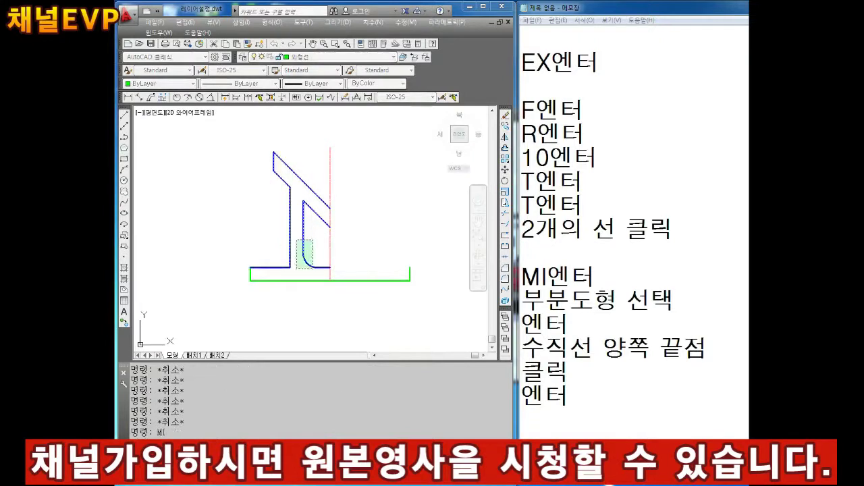
{"action": "left_click", "coordinate": [279, 274]}
{"action": "key", "text": "Return"}
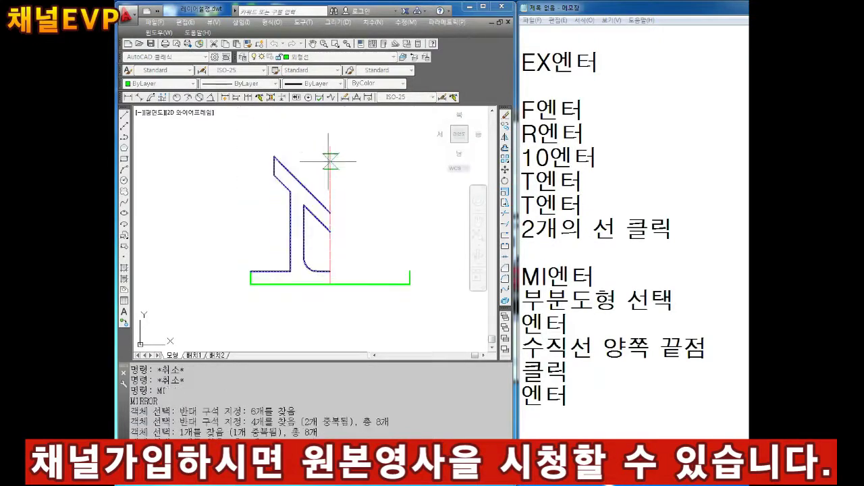
{"action": "left_click", "coordinate": [330, 154]}
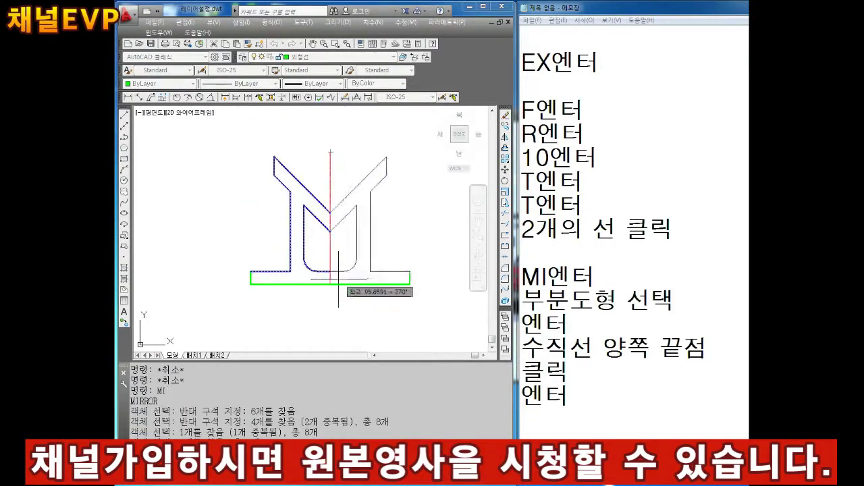
{"action": "left_click", "coordinate": [448, 257]}
{"action": "key", "text": "Return"}
{"action": "key", "text": "Escape"}
{"action": "key", "text": "Escape"}
{"action": "key", "text": "Escape"}
- Set the whole M profile's colour back to ByLayer
{"action": "left_click_drag", "start_coordinate": [416, 328], "coordinate": [169, 128]}
{"action": "left_click", "coordinate": [162, 84]}
{"action": "left_click", "coordinate": [144, 94]}
{"action": "key", "text": "Escape"}
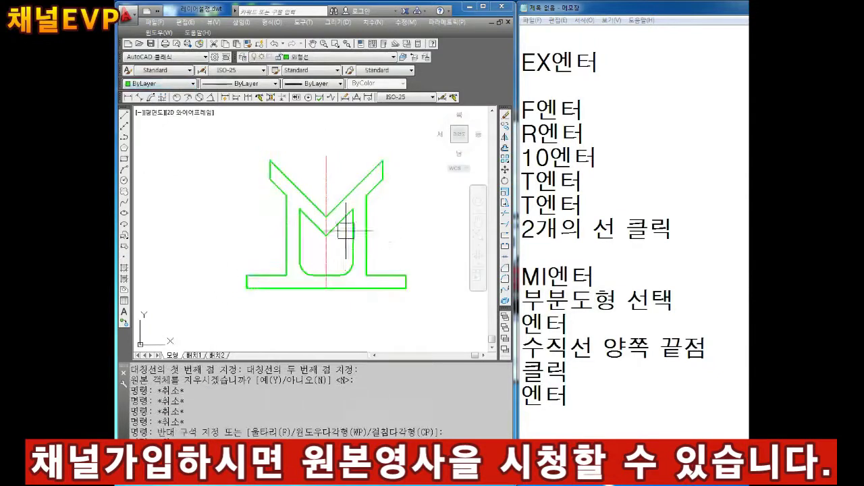
{"action": "left_click", "coordinate": [345, 277]}
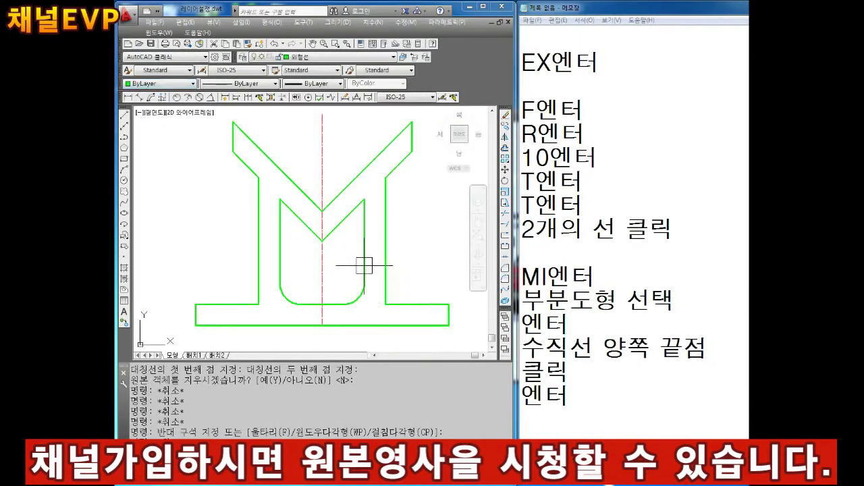
- Stretch the centreline's bottom end by 3 with its grip
{"action": "key", "text": "Escape"}
{"action": "key", "text": "Escape"}
{"action": "scroll", "coordinate": [357, 270], "scroll_direction": "down", "scroll_amount": 1}
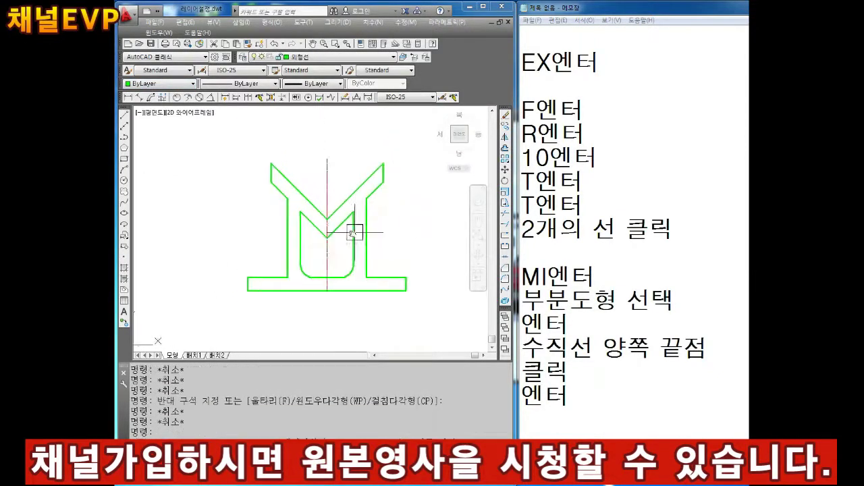
{"action": "scroll", "coordinate": [308, 257], "scroll_direction": "up", "scroll_amount": 3}
{"action": "left_click", "coordinate": [309, 257]}
{"action": "left_click", "coordinate": [308, 309]}
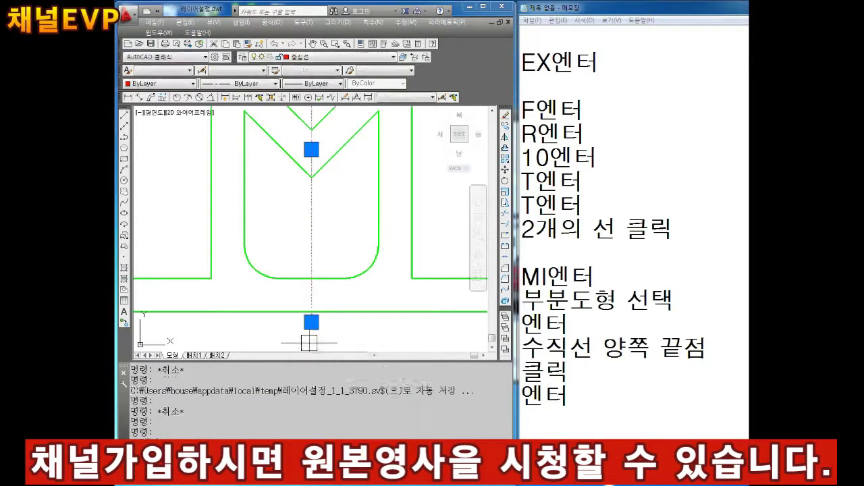
{"action": "scroll", "coordinate": [309, 337], "scroll_direction": "down", "scroll_amount": 3}
{"action": "type", "text": "3"}
{"action": "scroll", "coordinate": [310, 248], "scroll_direction": "up", "scroll_amount": 2}
{"action": "key", "text": "Escape"}
{"action": "key", "text": "Escape"}
{"action": "key", "text": "Escape"}
- Make 치수기입 current and add a 90° angular dimension between the top arms
{"action": "left_click", "coordinate": [324, 56]}
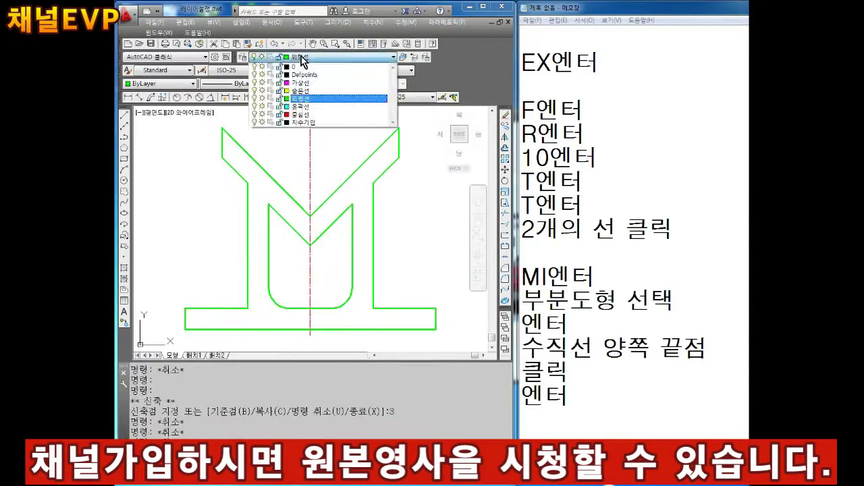
{"action": "left_click", "coordinate": [358, 122]}
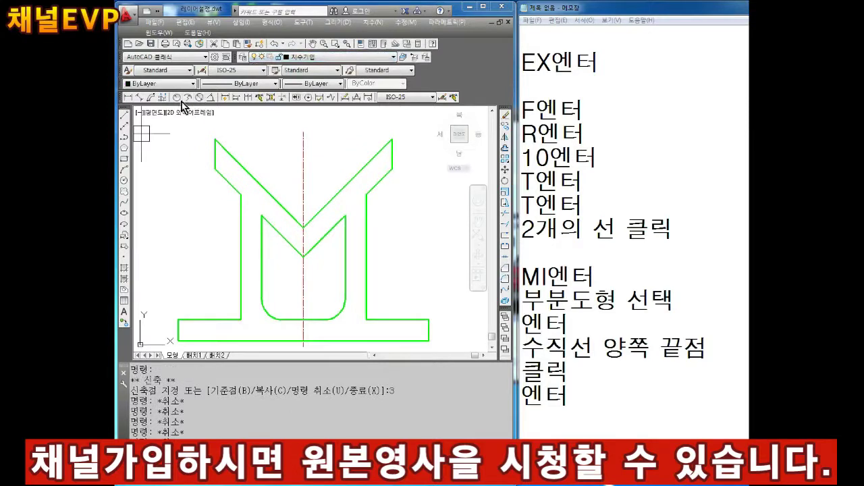
{"action": "left_click", "coordinate": [211, 97]}
{"action": "left_click", "coordinate": [247, 173]}
{"action": "left_click", "coordinate": [337, 192]}
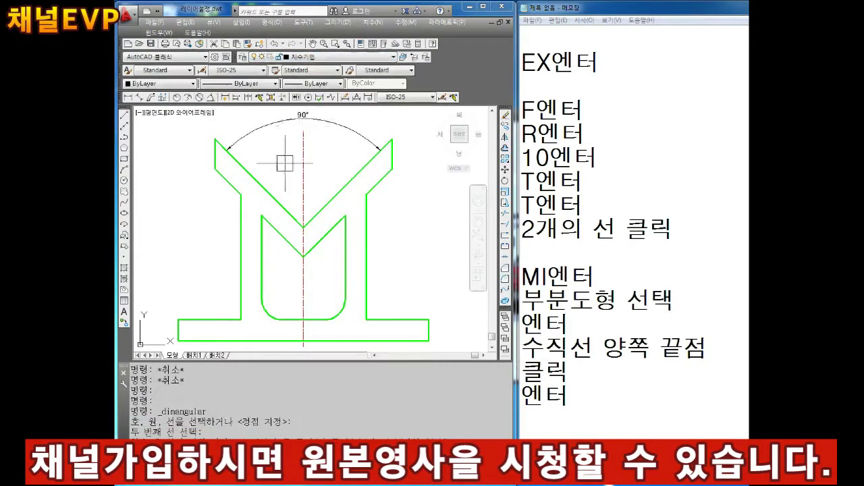
{"action": "left_click", "coordinate": [139, 96]}
- Add the aligned 60 dimension along the left slanted arm
{"action": "left_click", "coordinate": [223, 160]}
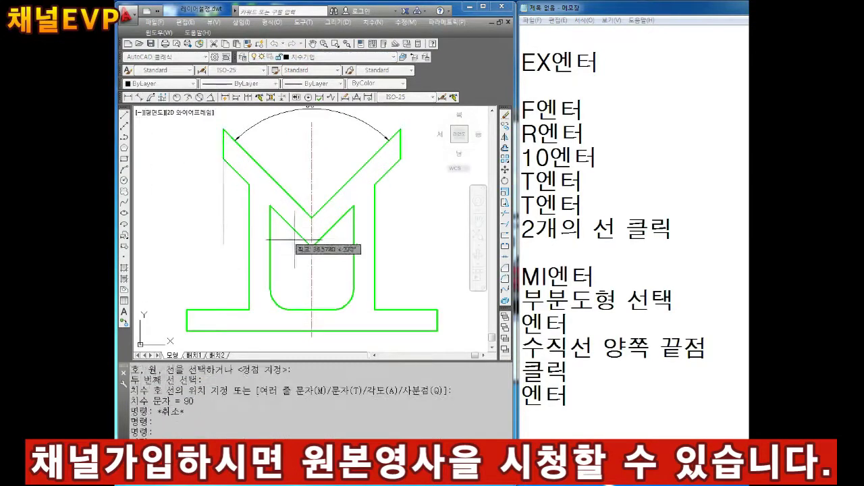
{"action": "left_click", "coordinate": [311, 247]}
{"action": "left_click", "coordinate": [284, 273]}
{"action": "middle_click_drag", "start_coordinate": [238, 287], "coordinate": [227, 247]}
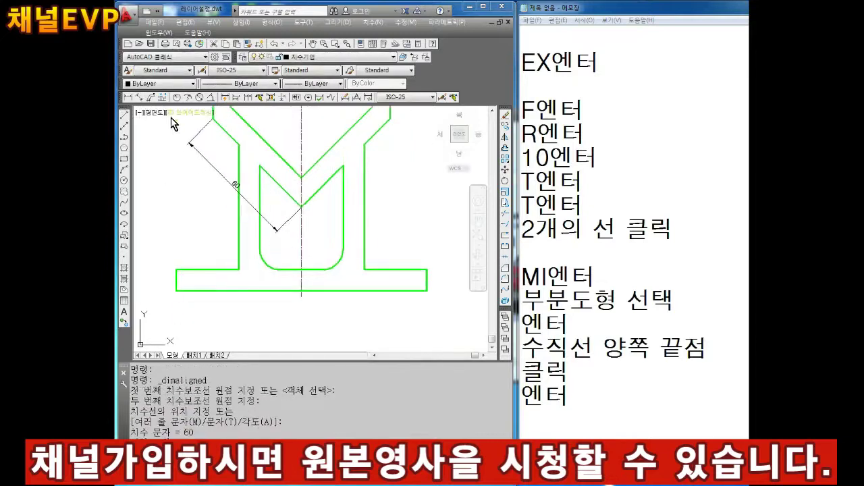
- Fillet the lower-left leg-to-base corner with radius 10 in trim mode
{"action": "scroll", "coordinate": [233, 256], "scroll_direction": "up", "scroll_amount": 4}
{"action": "key", "text": "Escape"}
{"action": "key", "text": "Escape"}
{"action": "key", "text": "Escape"}
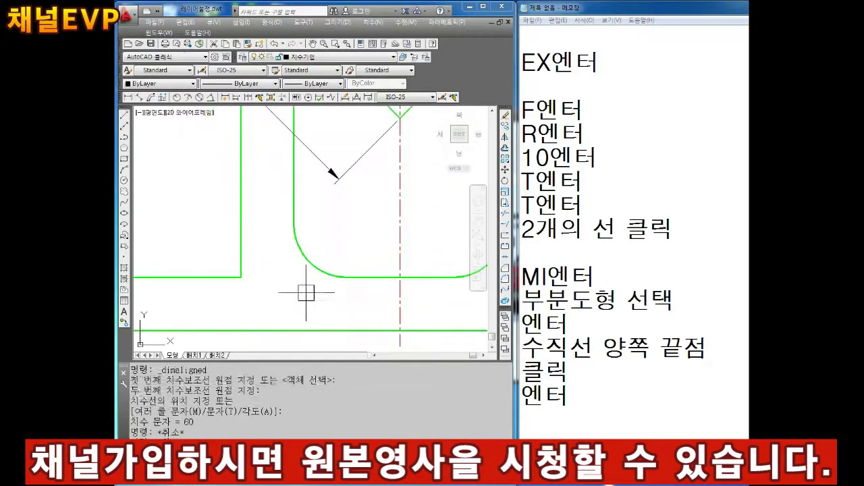
{"action": "type", "text": "F"}
{"action": "key", "text": "Return"}
{"action": "type", "text": "R"}
{"action": "key", "text": "Return"}
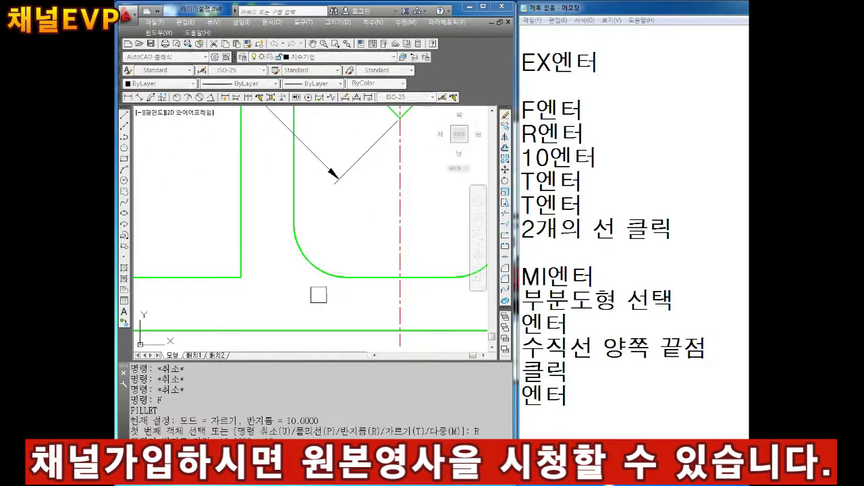
{"action": "type", "text": "10"}
{"action": "key", "text": "Return"}
{"action": "key", "text": "t"}
{"action": "key", "text": "Return"}
{"action": "key", "text": "t"}
{"action": "key", "text": "Return"}
{"action": "left_click", "coordinate": [236, 277]}
{"action": "left_click", "coordinate": [241, 245]}
{"action": "scroll", "coordinate": [237, 270], "scroll_direction": "down", "scroll_amount": 4}
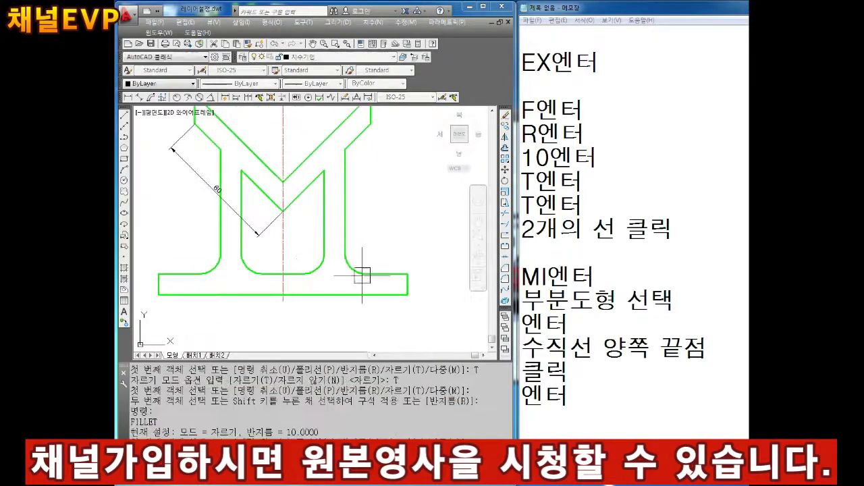
{"action": "key", "text": "Escape"}
{"action": "key", "text": "Escape"}
{"action": "key", "text": "Escape"}
- Dimension the lower-left fillet arc and edit its label to read 4-R10
{"action": "left_click", "coordinate": [181, 99]}
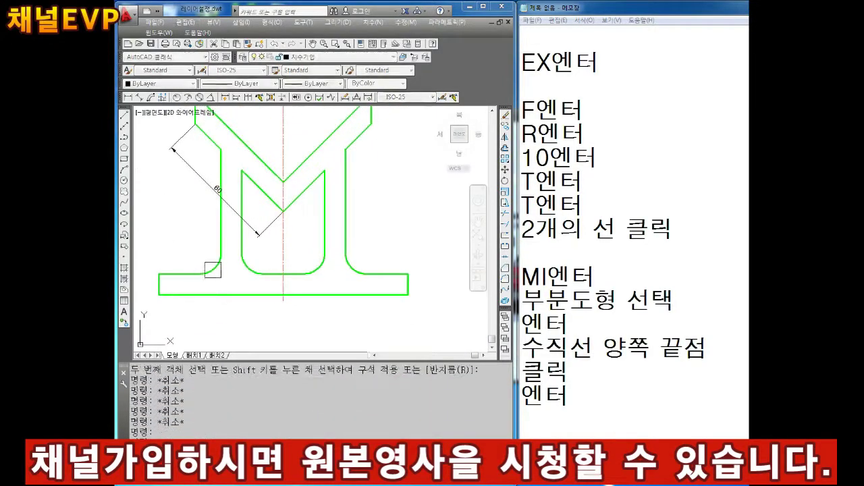
{"action": "left_click", "coordinate": [217, 269]}
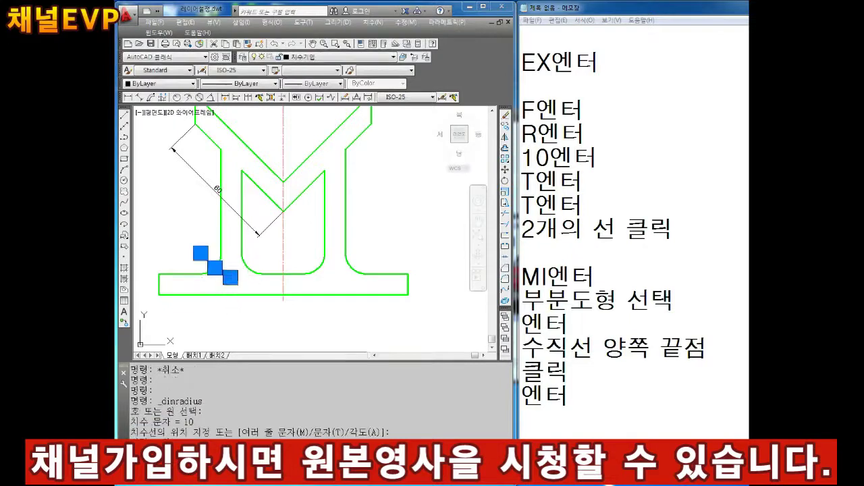
{"action": "double_click", "coordinate": [215, 268]}
{"action": "type", "text": "4-"}
{"action": "left_click", "coordinate": [251, 297]}
{"action": "middle_click_drag", "start_coordinate": [250, 297], "coordinate": [274, 271]}
{"action": "key", "text": "Escape"}
{"action": "key", "text": "Escape"}
{"action": "key", "text": "Escape"}
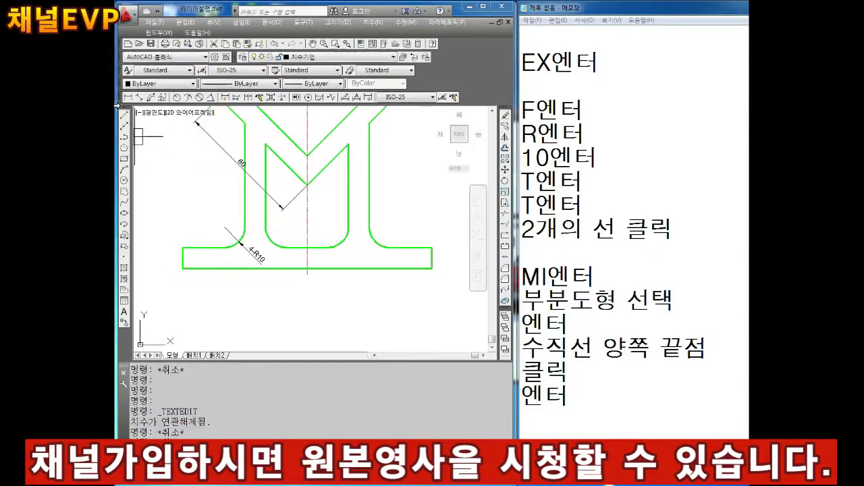
- Add the horizontal 40 and 120 linear dimensions below the base
{"action": "left_click", "coordinate": [127, 97]}
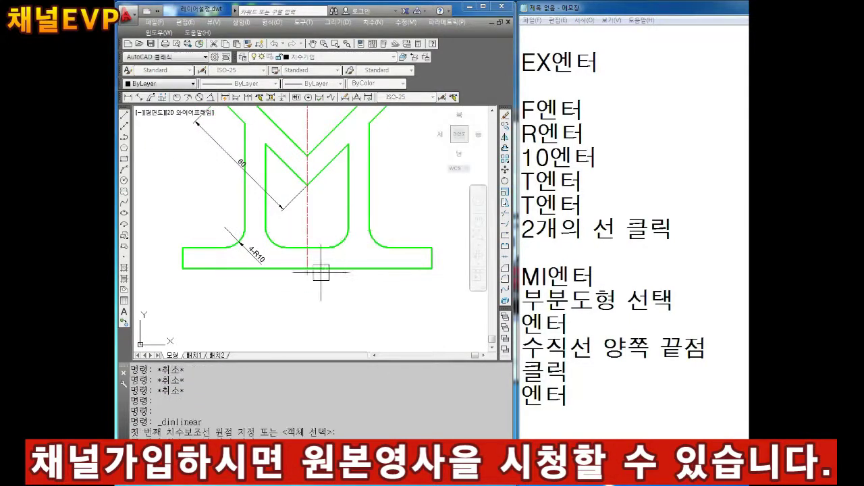
{"action": "scroll", "coordinate": [266, 236], "scroll_direction": "up", "scroll_amount": 2}
{"action": "left_click", "coordinate": [266, 237]}
{"action": "left_click", "coordinate": [359, 226]}
{"action": "key", "text": "Escape"}
{"action": "key", "text": "Return"}
{"action": "left_click", "coordinate": [391, 228]}
{"action": "left_click", "coordinate": [259, 228]}
{"action": "left_click", "coordinate": [328, 318]}
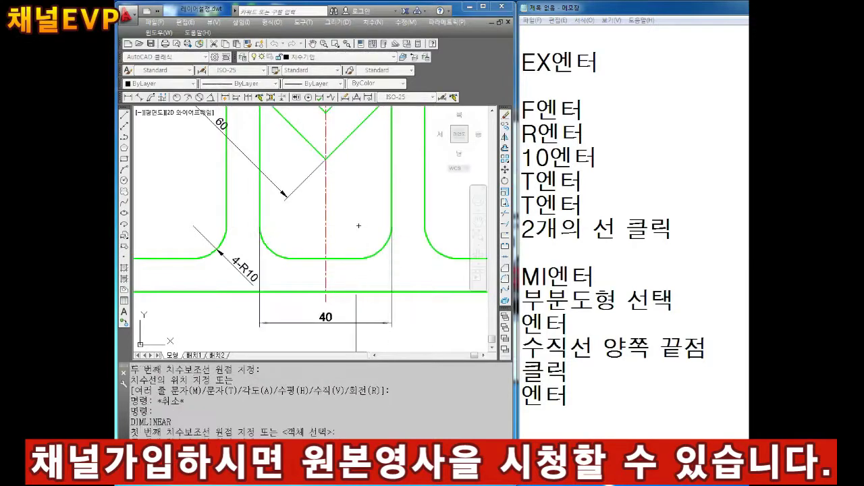
{"action": "scroll", "coordinate": [342, 303], "scroll_direction": "down", "scroll_amount": 2}
{"action": "key", "text": "Return"}
{"action": "left_click", "coordinate": [208, 296]}
{"action": "left_click", "coordinate": [456, 296]}
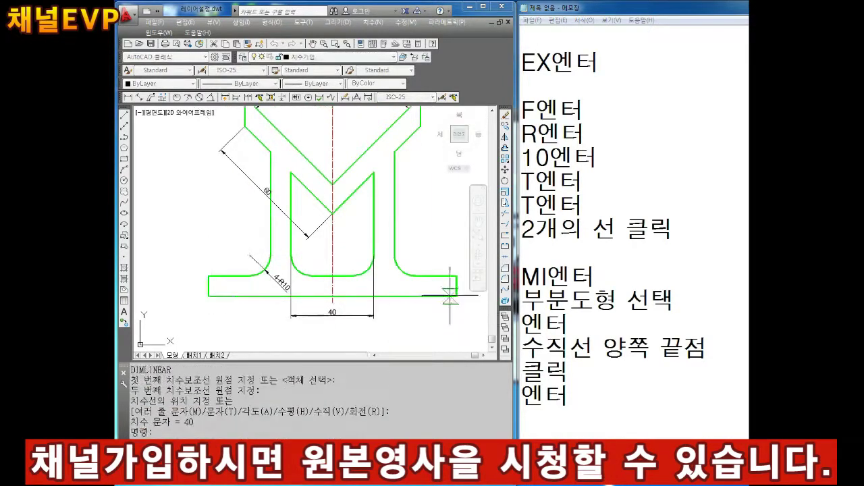
{"action": "left_click", "coordinate": [407, 330]}
{"action": "scroll", "coordinate": [343, 236], "scroll_direction": "up", "scroll_amount": 2}
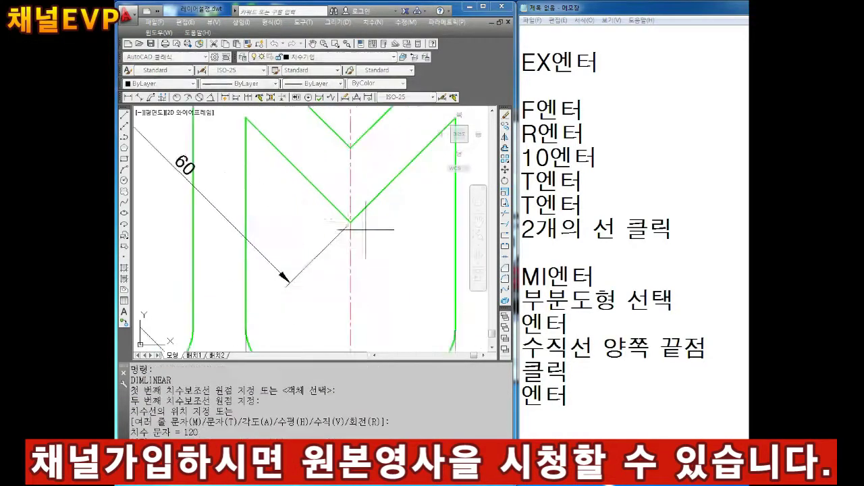
{"action": "scroll", "coordinate": [353, 218], "scroll_direction": "down", "scroll_amount": 4}
- Add the vertical 30 dimension inside the M and the 10 base thickness
{"action": "key", "text": "Return"}
{"action": "scroll", "coordinate": [337, 264], "scroll_direction": "up", "scroll_amount": 3}
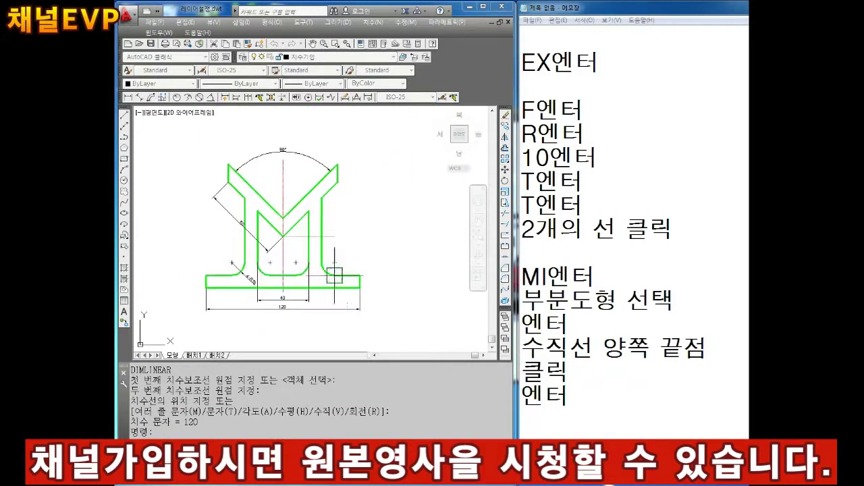
{"action": "left_click", "coordinate": [250, 282]}
{"action": "left_click", "coordinate": [209, 184]}
{"action": "left_click", "coordinate": [250, 233]}
{"action": "key", "text": "Return"}
{"action": "left_click", "coordinate": [405, 282]}
{"action": "left_click", "coordinate": [405, 314]}
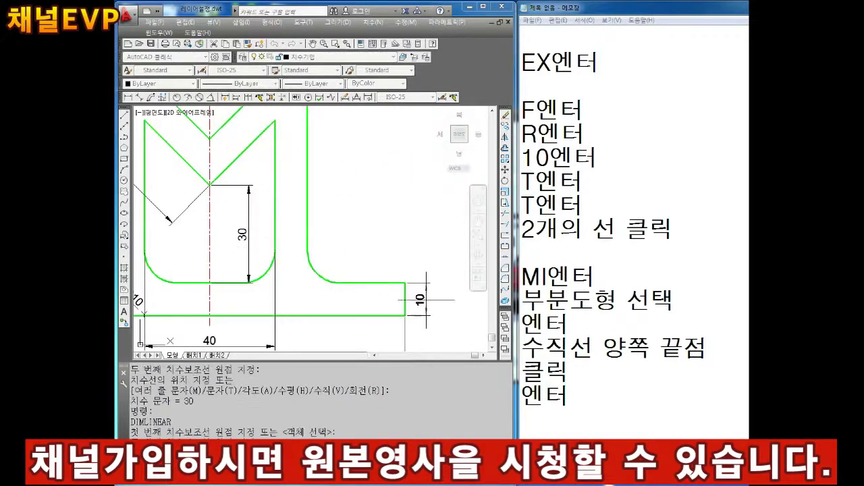
{"action": "left_click", "coordinate": [417, 297]}
{"action": "scroll", "coordinate": [409, 312], "scroll_direction": "down", "scroll_amount": 3}
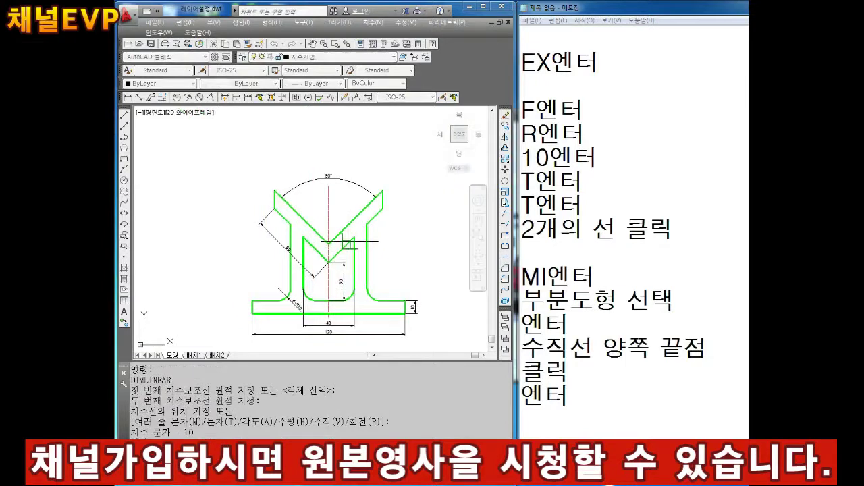
{"action": "scroll", "coordinate": [358, 216], "scroll_direction": "up", "scroll_amount": 5}
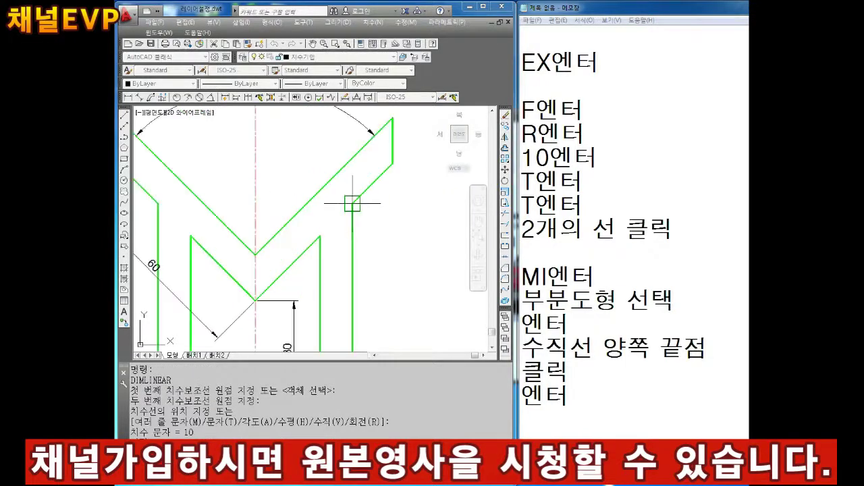
{"action": "scroll", "coordinate": [396, 276], "scroll_direction": "down", "scroll_amount": 3}
{"action": "scroll", "coordinate": [385, 297], "scroll_direction": "up", "scroll_amount": 2}
- Add the overall vertical 70 dimension at the far right
{"action": "key", "text": "Return"}
{"action": "left_click", "coordinate": [384, 304]}
{"action": "left_click", "coordinate": [324, 163]}
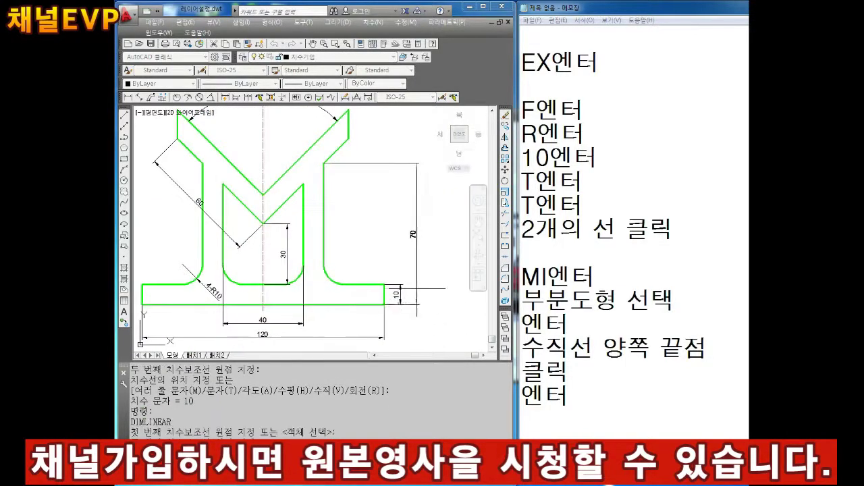
{"action": "left_click", "coordinate": [409, 297]}
{"action": "middle_click_drag", "start_coordinate": [310, 204], "coordinate": [327, 220]}
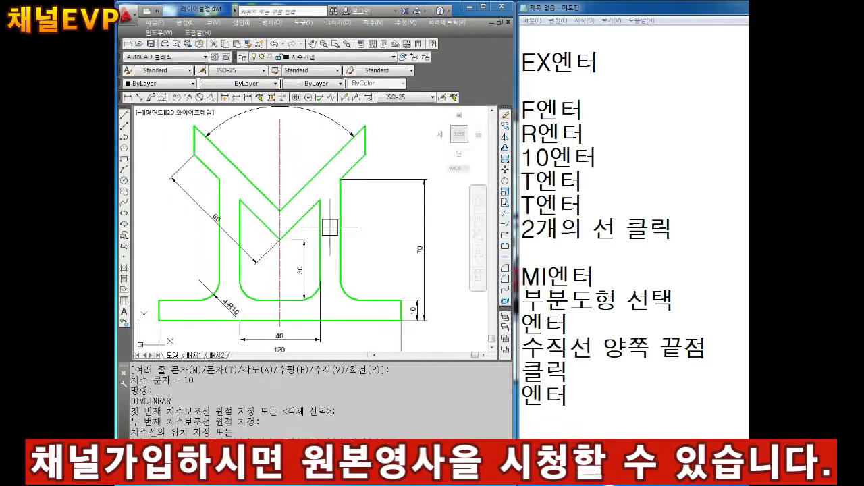
{"action": "scroll", "coordinate": [344, 212], "scroll_direction": "up", "scroll_amount": 1}
{"action": "scroll", "coordinate": [364, 216], "scroll_direction": "down", "scroll_amount": 3}
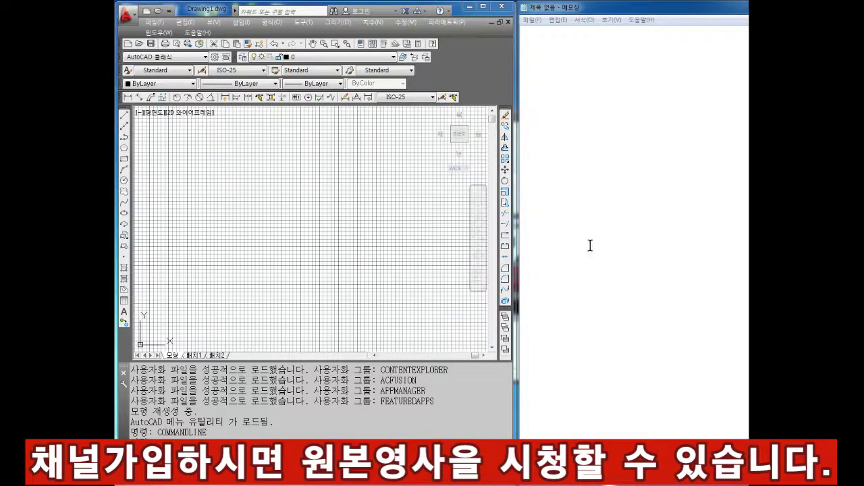
- Create a new drawing from the 레이어설정.dwt template
{"action": "left_click", "coordinate": [154, 23]}
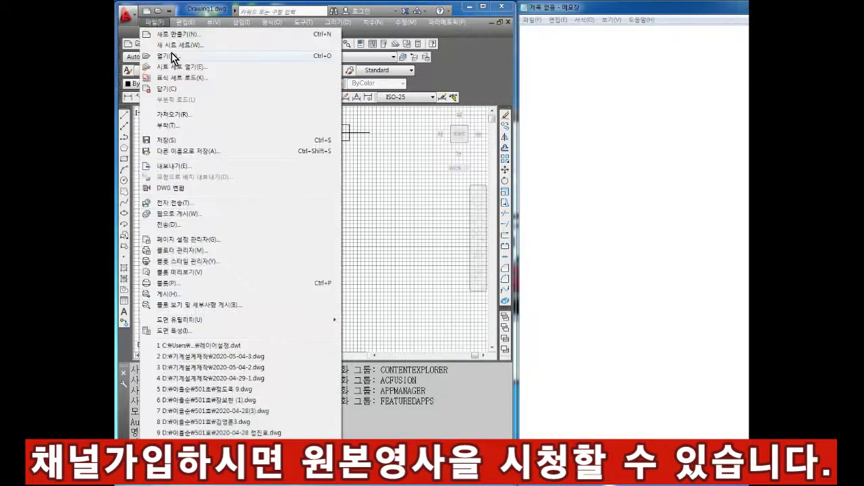
{"action": "left_click", "coordinate": [174, 33]}
{"action": "left_click", "coordinate": [288, 237]}
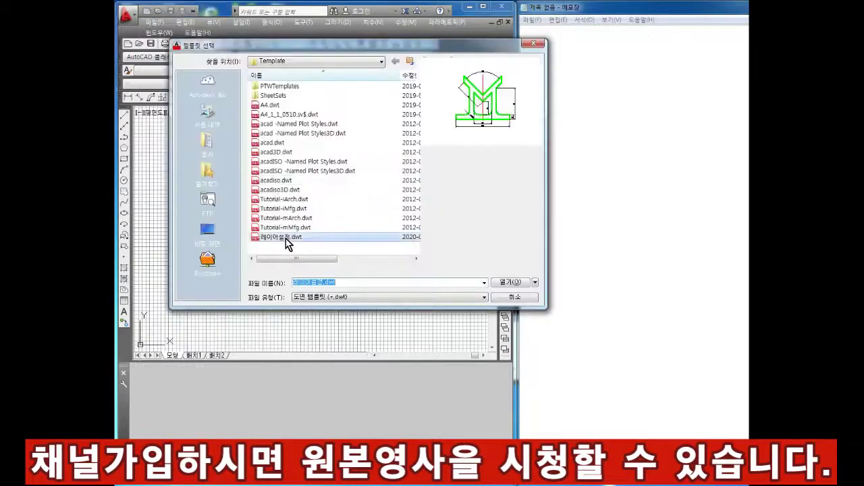
{"action": "left_click", "coordinate": [510, 281]}
- Erase all 33 objects of the M profile with a crossing selection
{"action": "scroll", "coordinate": [243, 189], "scroll_direction": "down", "scroll_amount": 3}
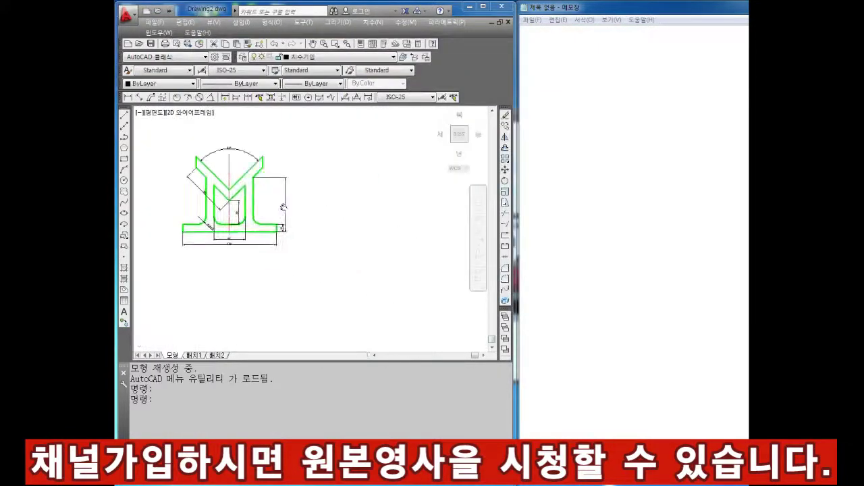
{"action": "scroll", "coordinate": [243, 189], "scroll_direction": "down", "scroll_amount": 2}
{"action": "left_click_drag", "start_coordinate": [329, 159], "coordinate": [222, 257]}
{"action": "key", "text": "Delete"}
- Save the empty drawing as a Drawing Template (*.dwt), overwriting 레이어설정.dwt
{"action": "left_click", "coordinate": [154, 23]}
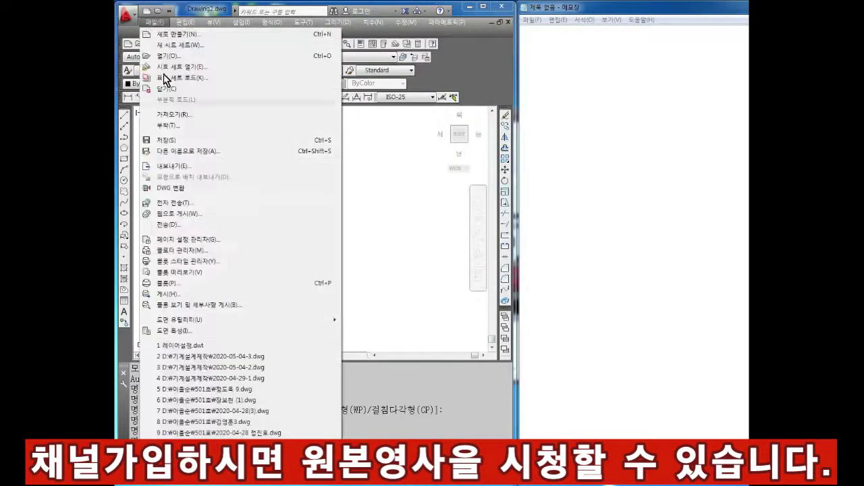
{"action": "left_click", "coordinate": [191, 156]}
{"action": "left_click", "coordinate": [331, 157]}
{"action": "left_click", "coordinate": [384, 228]}
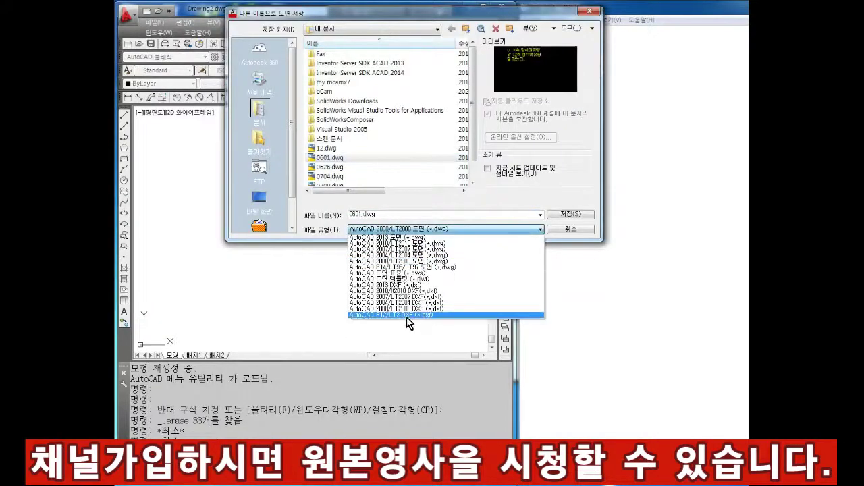
{"action": "left_click", "coordinate": [398, 287]}
{"action": "left_click", "coordinate": [342, 177]}
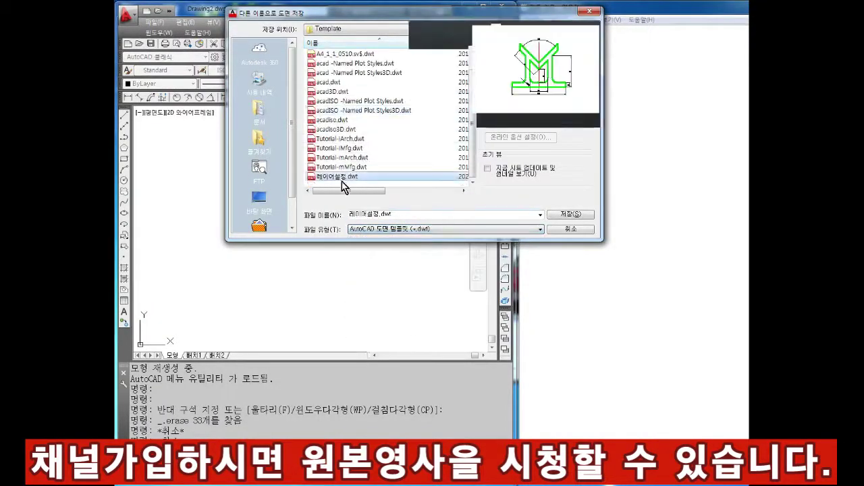
{"action": "left_click", "coordinate": [570, 215]}
{"action": "left_click", "coordinate": [414, 86]}
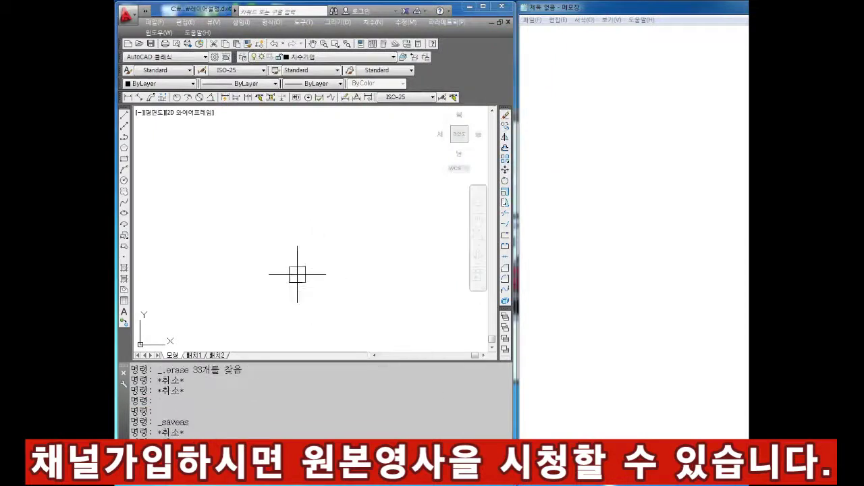
- Make 외형선 the current layer in place of 치수기입 from the Layers toolbar
{"action": "left_click", "coordinate": [306, 58]}
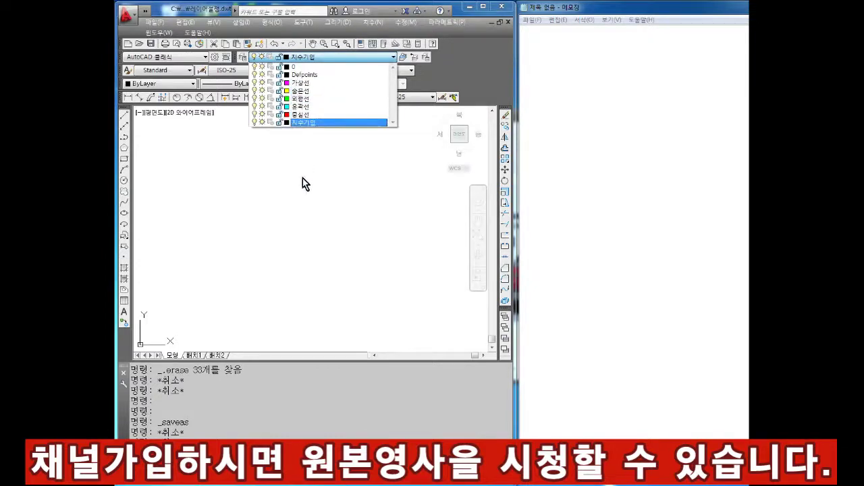
{"action": "key", "text": "Escape"}
{"action": "key", "text": "Escape"}
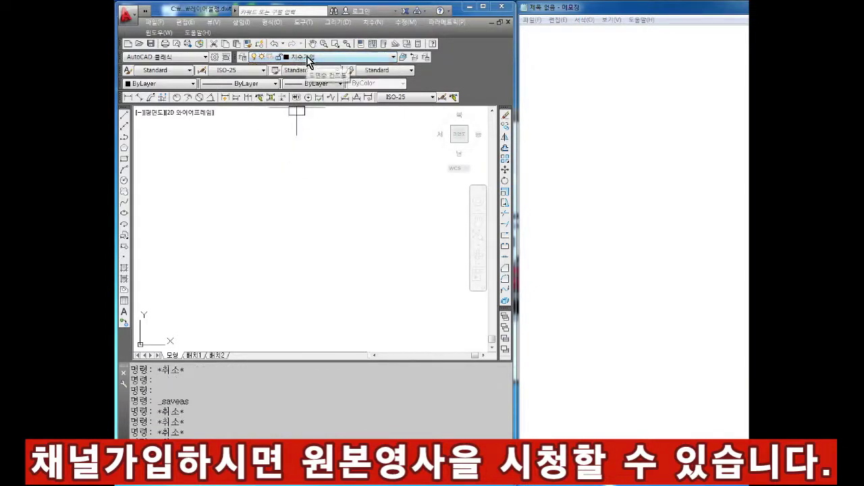
{"action": "left_click", "coordinate": [309, 59]}
{"action": "left_click", "coordinate": [314, 94]}
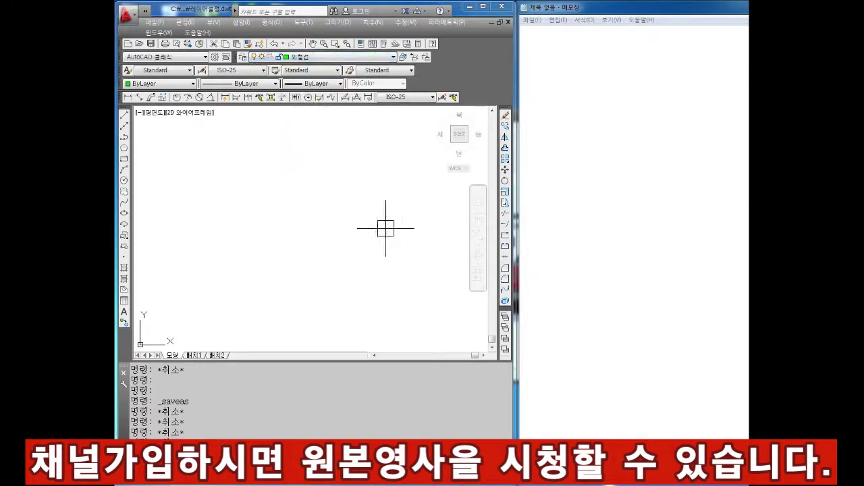
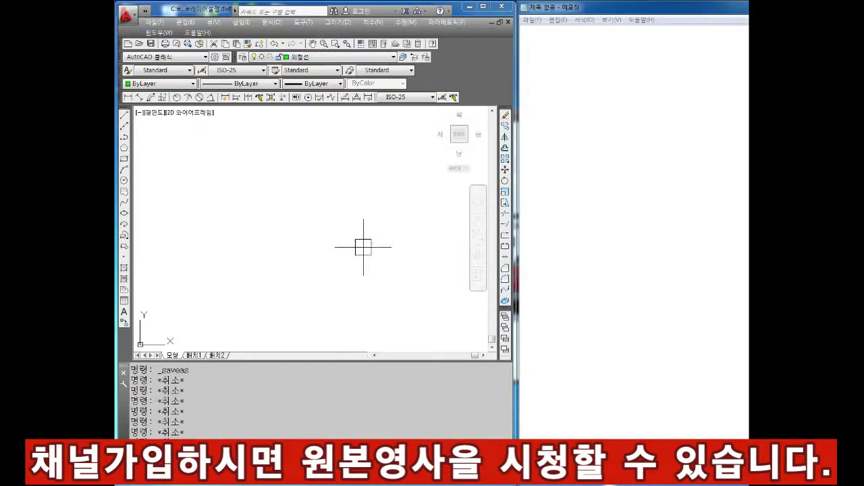
- Write the circle steps in the notepad: click any point, then radius 20
{"action": "left_click", "coordinate": [574, 71]}
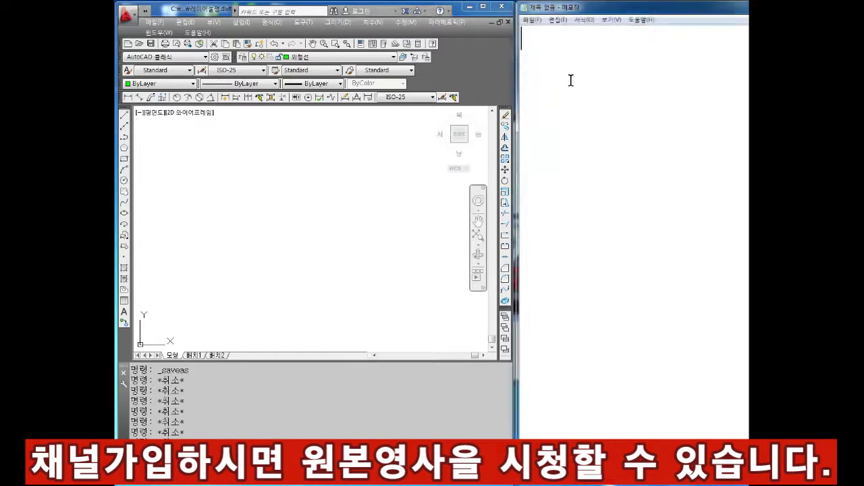
{"action": "type", "text": "ㅊ"}
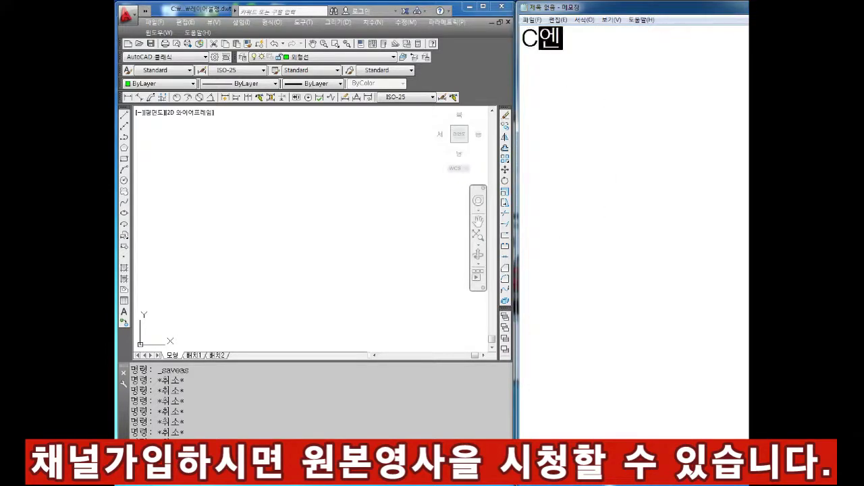
{"action": "type", "text": "터"}
{"action": "key", "text": "Return"}
{"action": "type", "text": "임의점"}
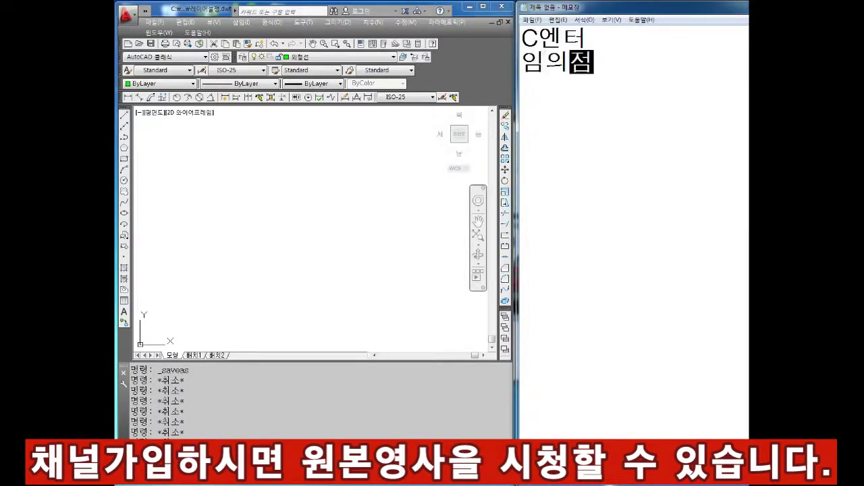
{"action": "type", "text": " 클릭"}
{"action": "key", "text": "Return"}
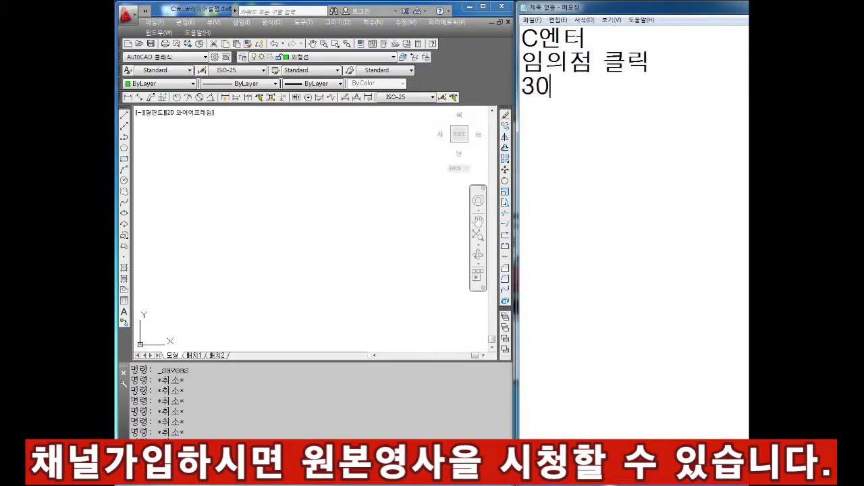
{"action": "type", "text": "엔터/20"}
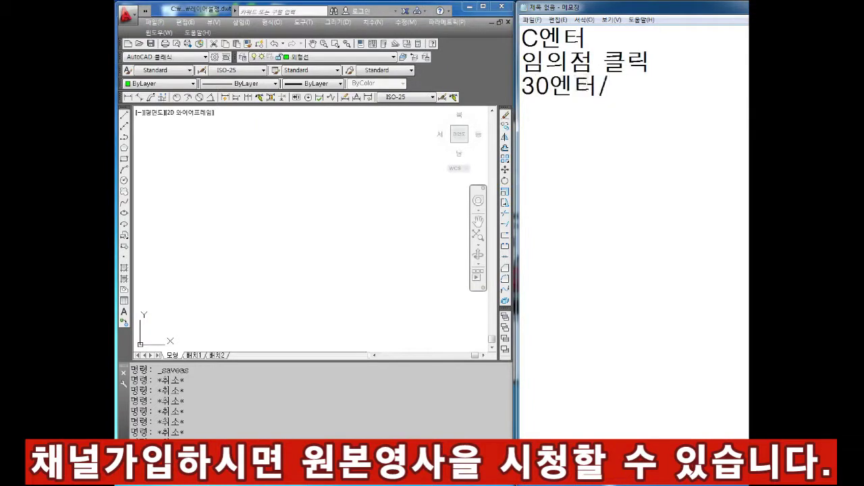
{"action": "type", "text": "엔터"}
- Draw a circle of radius 30 at an arbitrary point
{"action": "key", "text": "Escape"}
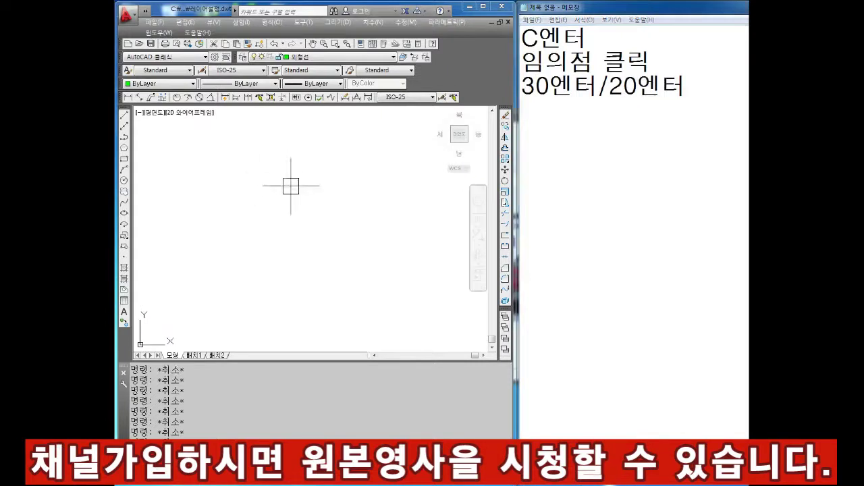
{"action": "type", "text": "c"}
{"action": "key", "text": "Return"}
{"action": "left_click", "coordinate": [279, 204]}
{"action": "type", "text": "30"}
{"action": "key", "text": "Return"}
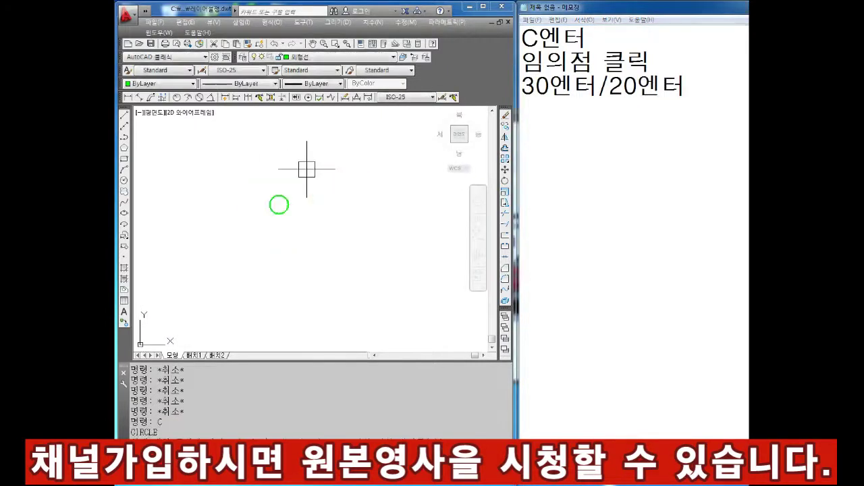
{"action": "scroll", "coordinate": [289, 189], "scroll_direction": "up", "scroll_amount": 5}
{"action": "scroll", "coordinate": [315, 190], "scroll_direction": "up", "scroll_amount": 2}
- Draw a concentric circle of radius 20 at the same centre
{"action": "key", "text": "Escape"}
{"action": "key", "text": "Escape"}
{"action": "key", "text": "Escape"}
{"action": "key", "text": "Escape"}
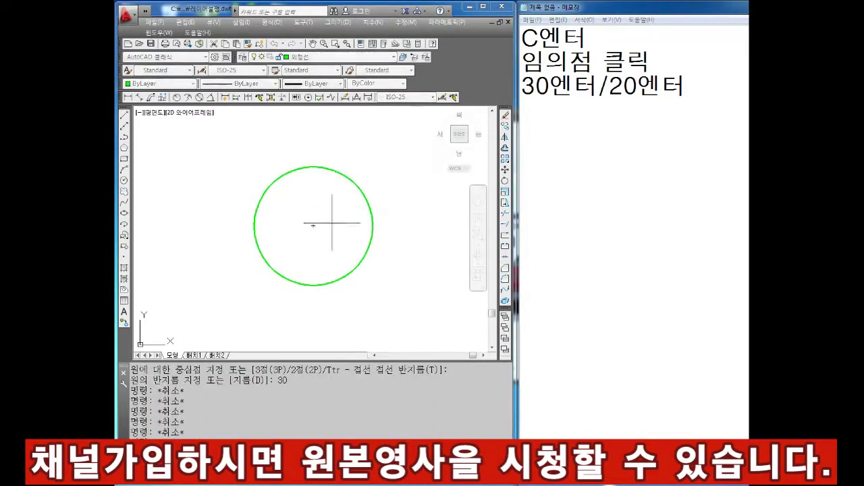
{"action": "type", "text": "c"}
{"action": "key", "text": "Return"}
{"action": "left_click", "coordinate": [314, 225]}
{"action": "type", "text": "20"}
{"action": "key", "text": "Return"}
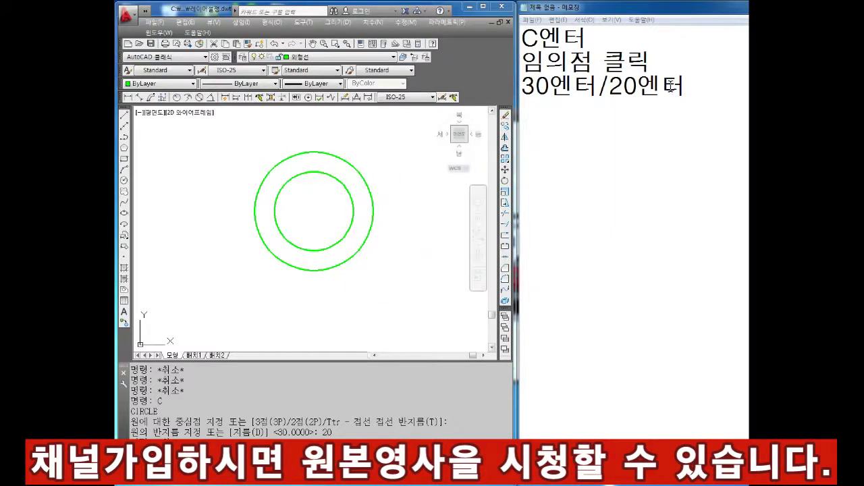
- Note the helper-line steps in the notepad: L, click circle centre, Ortho mode, back 60, right
{"action": "left_click", "coordinate": [524, 133]}
{"action": "type", "text": "보조선"}
{"action": "key", "text": "Return"}
{"action": "type", "text": "L엔터"}
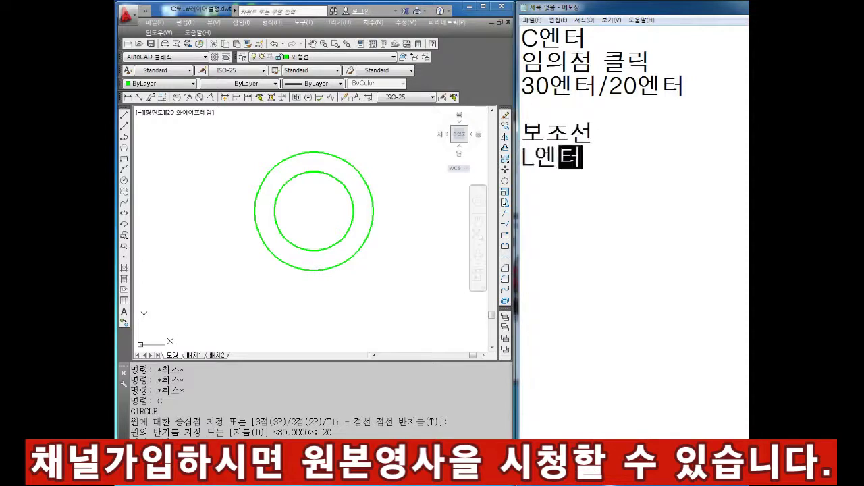
{"action": "key", "text": "Return"}
{"action": "type", "text": "원의 중심ㅈ점 "}
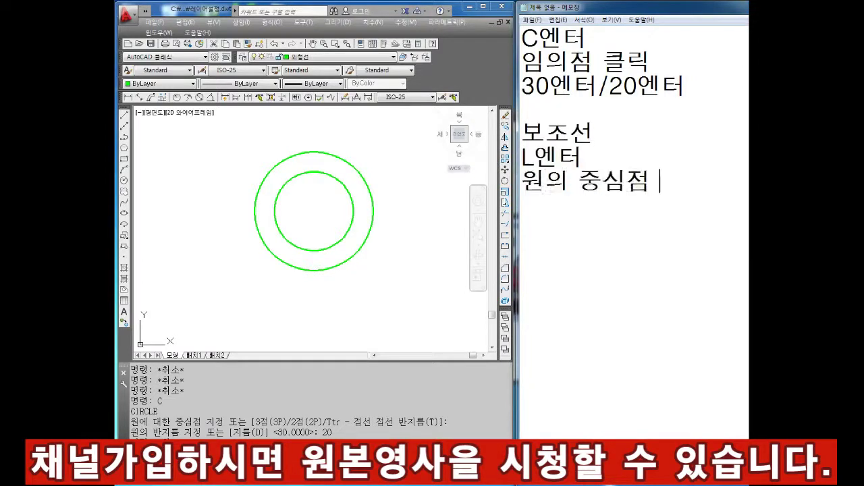
{"action": "type", "text": "클릭"}
{"action": "key", "text": "Return"}
{"action": "type", "text": "직교모"}
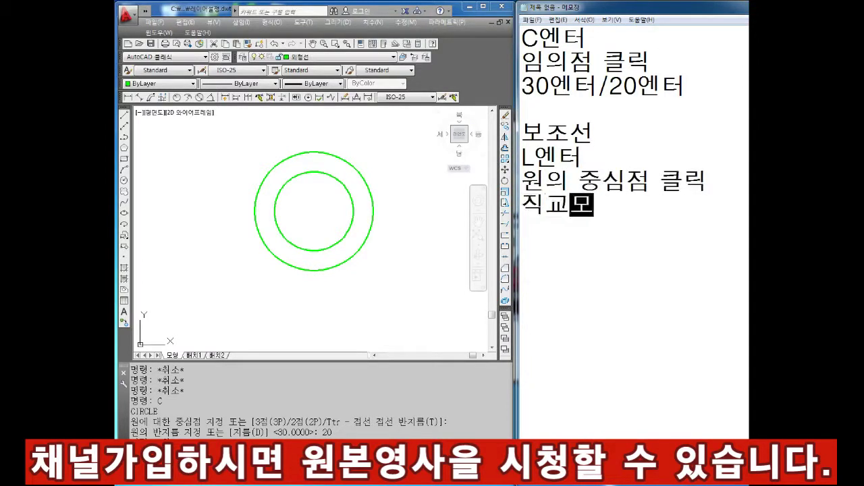
{"action": "type", "text": "드ON"}
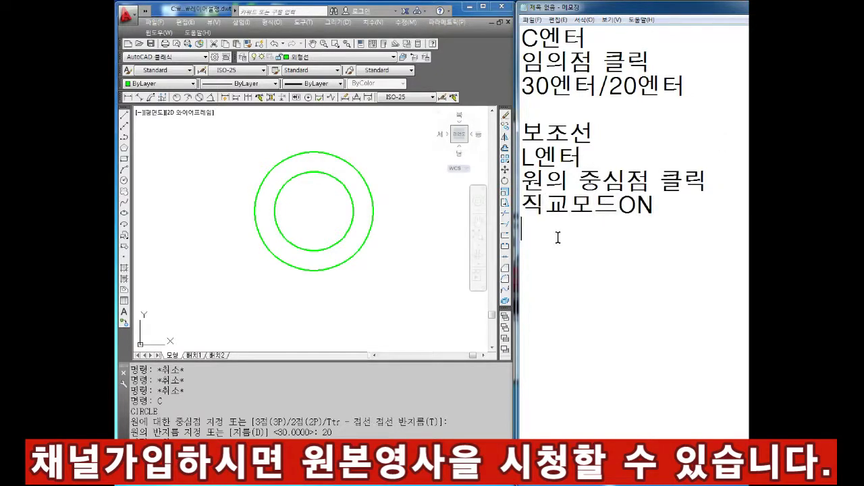
{"action": "key", "text": "BackSpace"}
{"action": "key", "text": "BackSpace"}
{"action": "type", "text": "뒤로 610"}
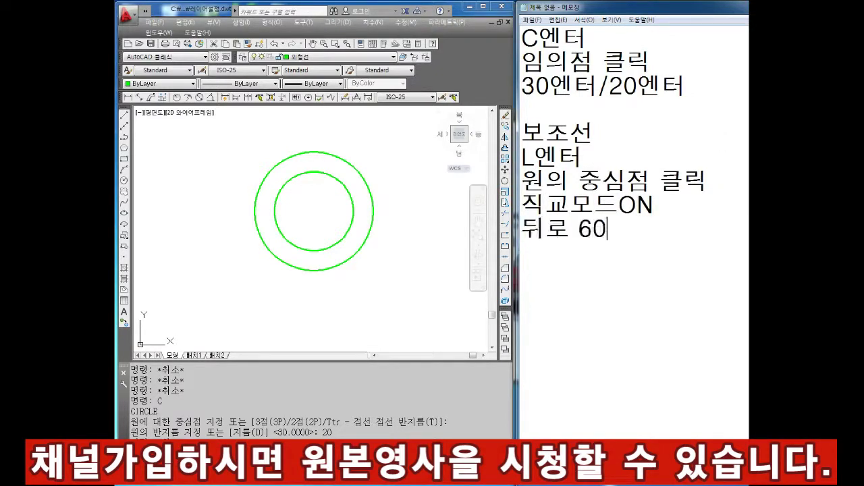
{"action": "key", "text": "Return"}
{"action": "type", "text": "우로 15"}
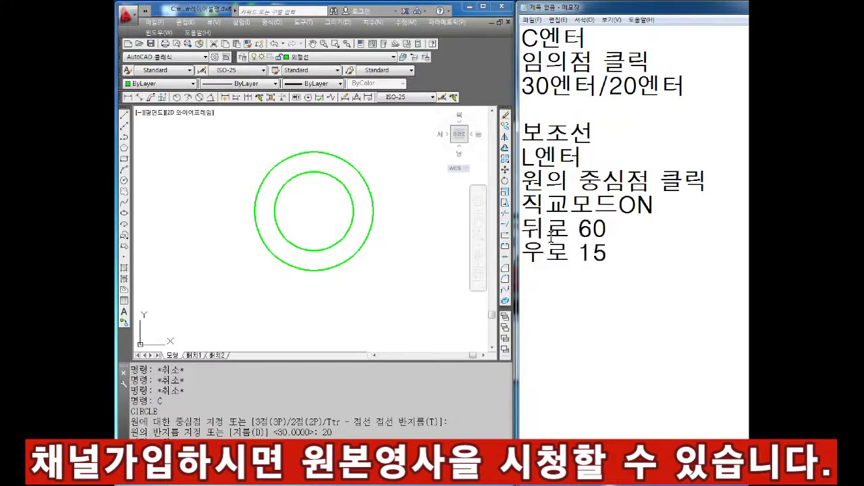
- Draw a line from the circle centre 60 down, then 15 right
{"action": "left_click", "coordinate": [334, 277]}
{"action": "key", "text": "Escape"}
{"action": "key", "text": "Escape"}
{"action": "key", "text": "Escape"}
{"action": "type", "text": "l"}
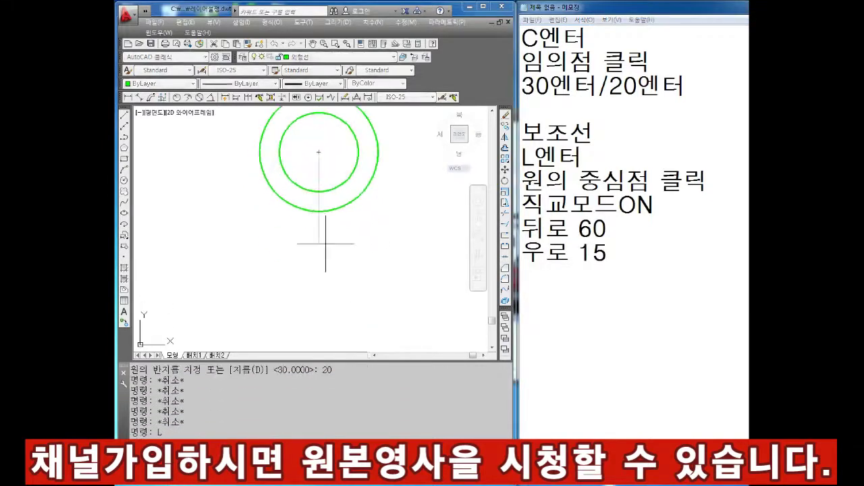
{"action": "key", "text": "Return"}
{"action": "left_click", "coordinate": [318, 152]}
{"action": "type", "text": "60"}
{"action": "key", "text": "Return"}
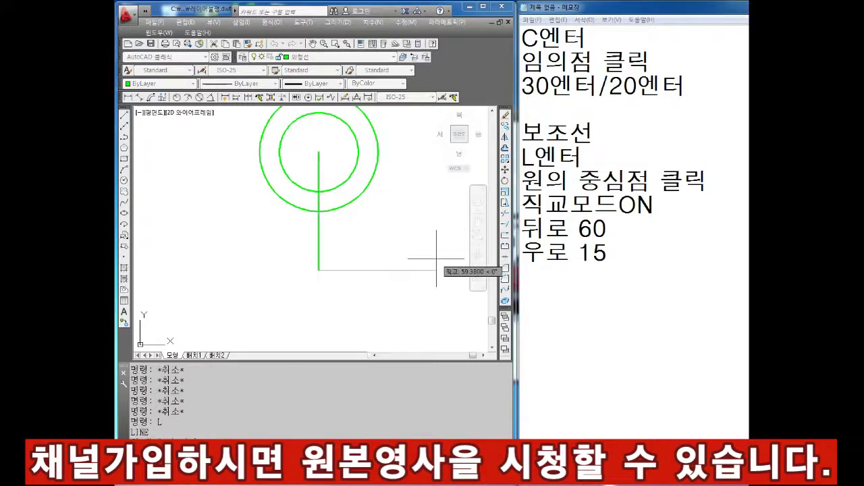
{"action": "type", "text": "15"}
{"action": "key", "text": "Return"}
{"action": "key", "text": "Escape"}
- Move the two new line segments onto the 가상선 layer
{"action": "left_click_drag", "start_coordinate": [364, 277], "coordinate": [310, 223]}
{"action": "left_click", "coordinate": [324, 56]}
{"action": "left_click", "coordinate": [328, 97]}
{"action": "key", "text": "Escape"}
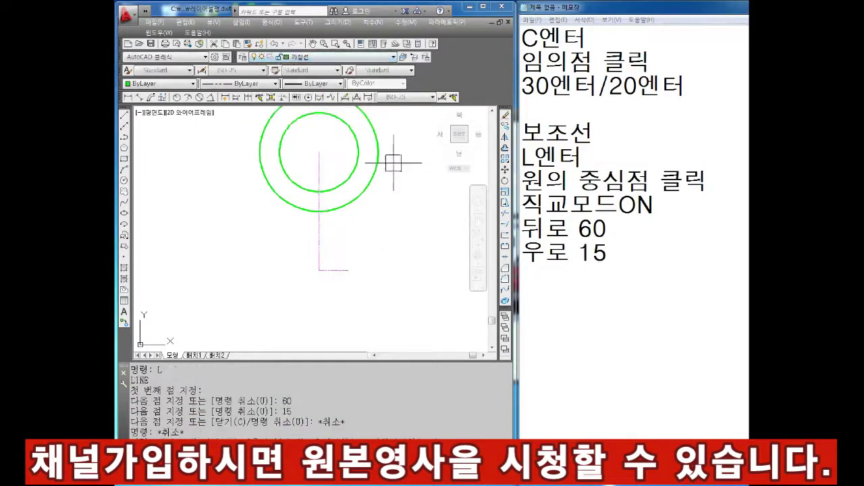
{"action": "middle_click_drag", "start_coordinate": [393, 163], "coordinate": [383, 184]}
- Add the note 'right 60, back 20' (우로 60 뒤로 20) to the notepad
{"action": "left_click", "coordinate": [560, 276]}
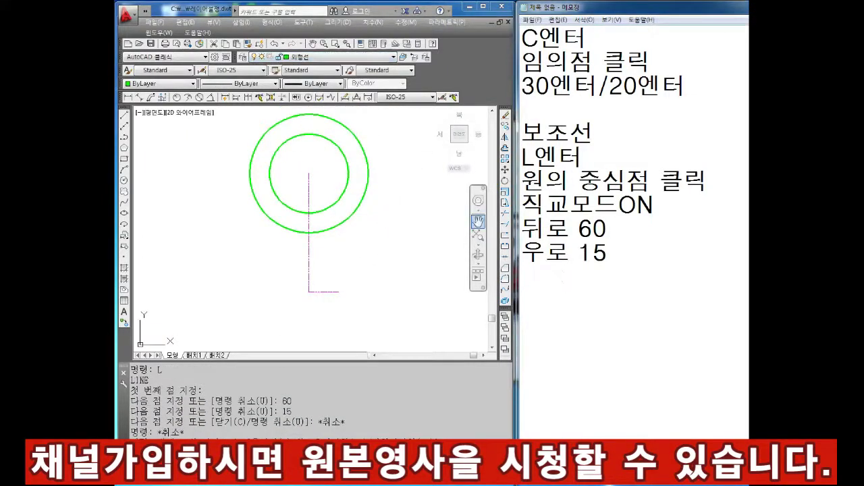
{"action": "type", "text": "ㅈ우로 60 "}
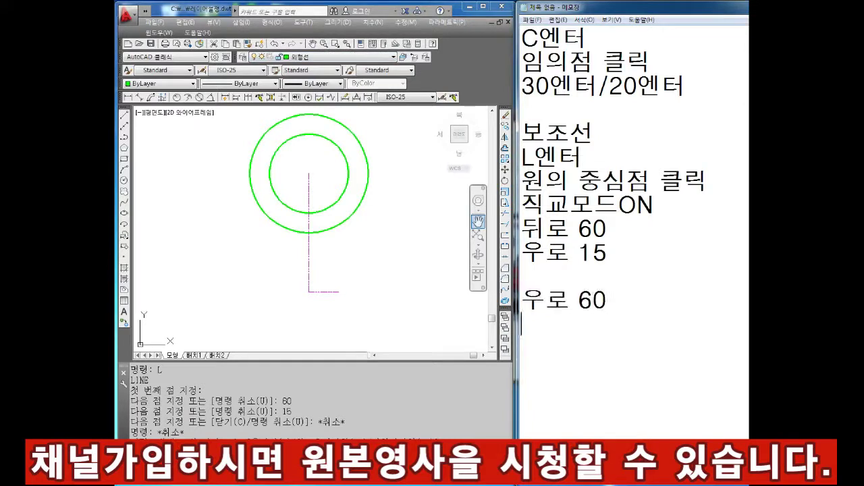
{"action": "type", "text": "뒤로 20"}
{"action": "mouse_move", "coordinate": [331, 181]}
{"action": "middle_mouse_down"}
{"action": "mouse_move", "coordinate": [328, 194]}
{"action": "mouse_move", "coordinate": [281, 183]}
{"action": "middle_mouse_up"}
{"action": "scroll", "coordinate": [329, 196], "scroll_direction": "up", "scroll_amount": 2}
- Draw a second line from the circle centre 60 right, then 20 down
{"action": "left_click", "coordinate": [293, 182]}
{"action": "key", "text": "Escape"}
{"action": "key", "text": "Escape"}
{"action": "key", "text": "Escape"}
{"action": "key", "text": "l"}
{"action": "key", "text": "Return"}
{"action": "left_click", "coordinate": [293, 182]}
{"action": "type", "text": "60"}
{"action": "key", "text": "Return"}
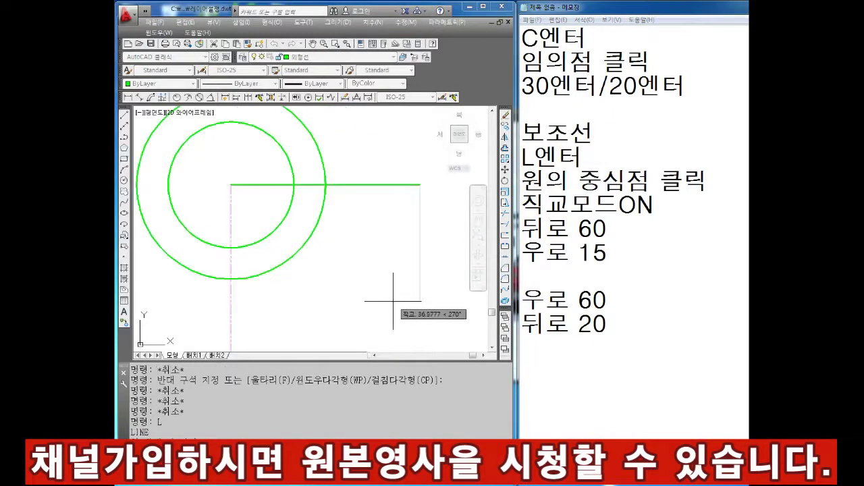
{"action": "type", "text": "20"}
{"action": "key", "text": "Return"}
{"action": "key", "text": "Escape"}
- Put the second pair of helper lines on the 가상선 layer
{"action": "middle_click_drag", "start_coordinate": [407, 207], "coordinate": [388, 235]}
{"action": "left_click_drag", "start_coordinate": [419, 196], "coordinate": [367, 247]}
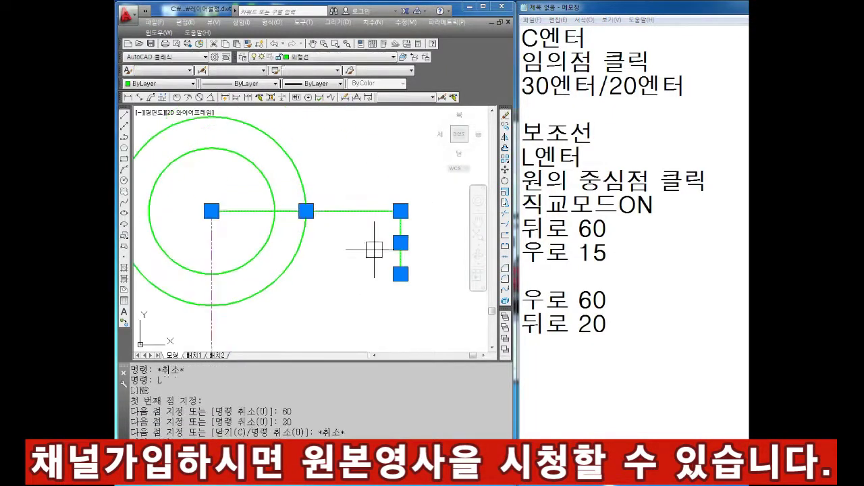
{"action": "left_click", "coordinate": [324, 57]}
{"action": "left_click", "coordinate": [306, 82]}
{"action": "key", "text": "Escape"}
{"action": "scroll", "coordinate": [336, 187], "scroll_direction": "down", "scroll_amount": 2}
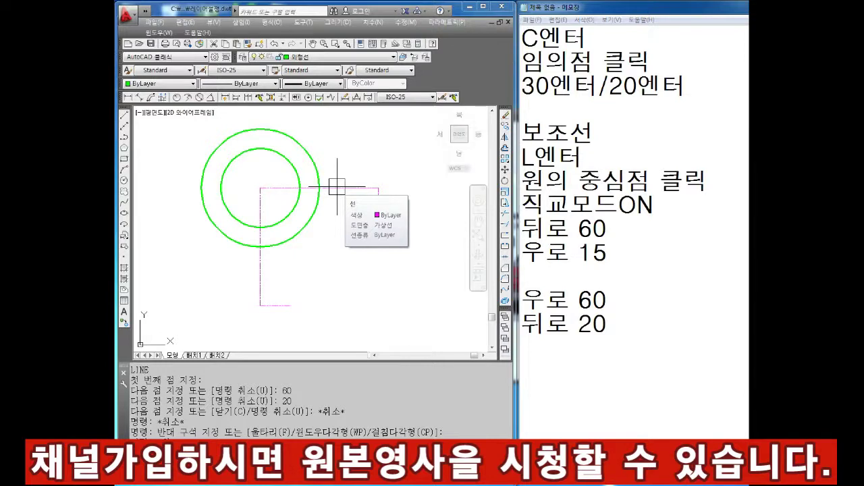
{"action": "middle_click_drag", "start_coordinate": [279, 299], "coordinate": [279, 276]}
{"action": "scroll", "coordinate": [304, 266], "scroll_direction": "up", "scroll_amount": 2}
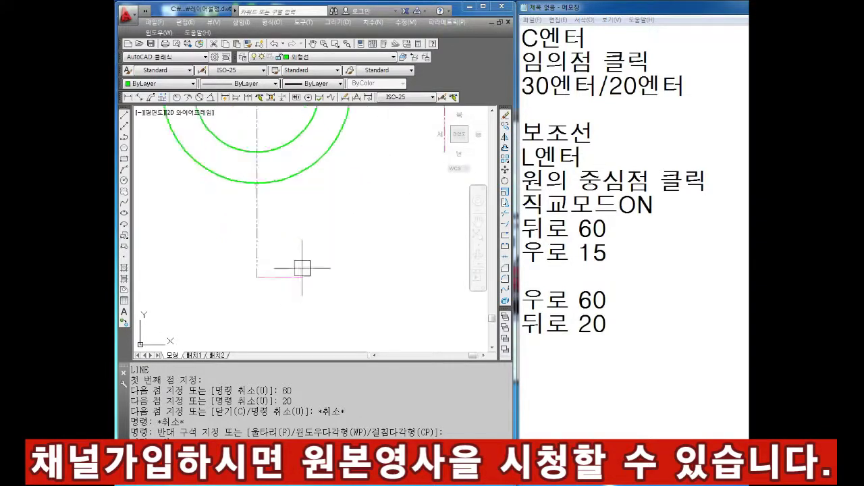
{"action": "left_click", "coordinate": [587, 374]}
{"action": "key", "text": "Up"}
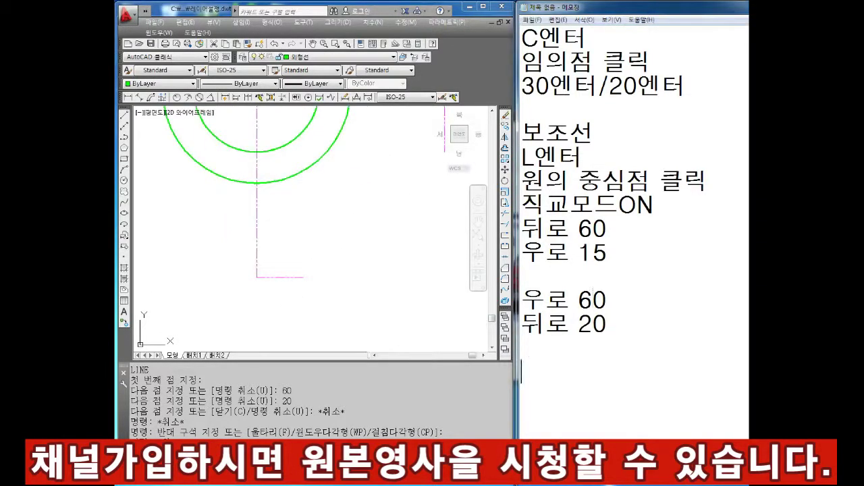
- Note the next circle steps in the notepad: C, click endpoint, Enter, 5
{"action": "type", "text": "C엔터"}
{"action": "key", "text": "Return"}
{"action": "type", "text": "끝점 "}
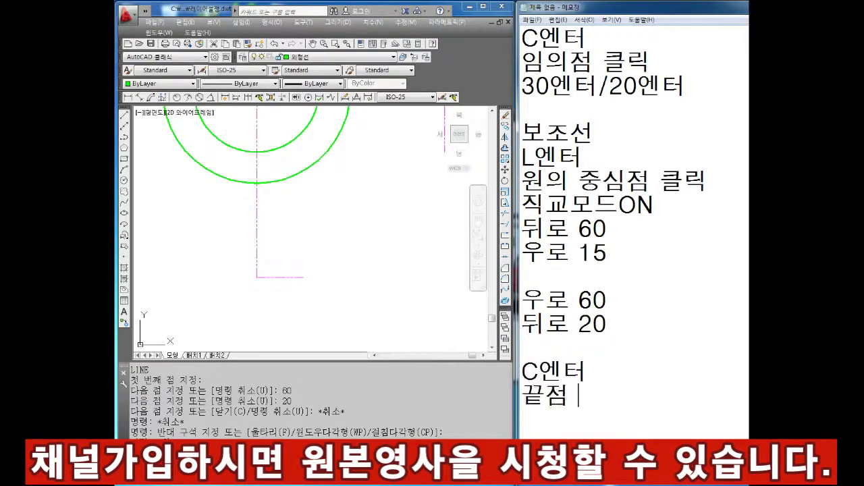
{"action": "type", "text": "클릭"}
{"action": "key", "text": "Return"}
{"action": "type", "text": "엔터/"}
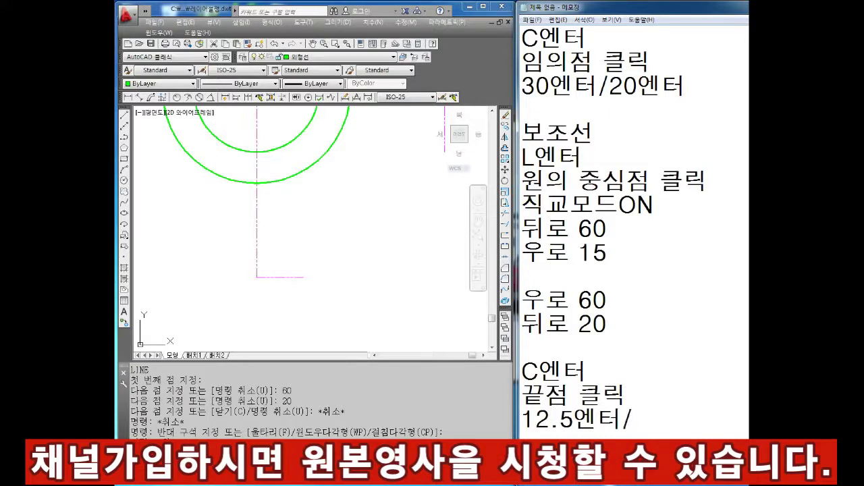
{"action": "type", "text": "5엔터"}
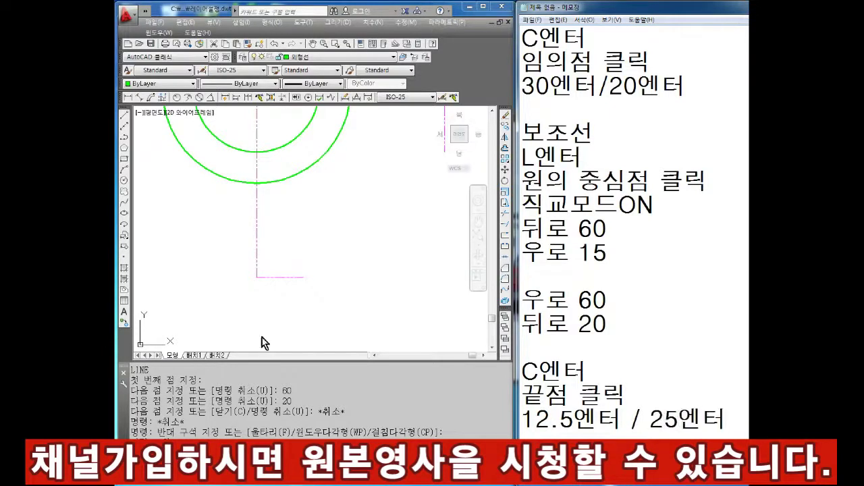
- Draw a radius 12.5 circle centred on the helper line's endpoint
{"action": "left_click", "coordinate": [337, 269]}
{"action": "key", "text": "Escape"}
{"action": "key", "text": "Escape"}
{"action": "key", "text": "Escape"}
{"action": "type", "text": "c"}
{"action": "key", "text": "Return"}
{"action": "left_click", "coordinate": [303, 277]}
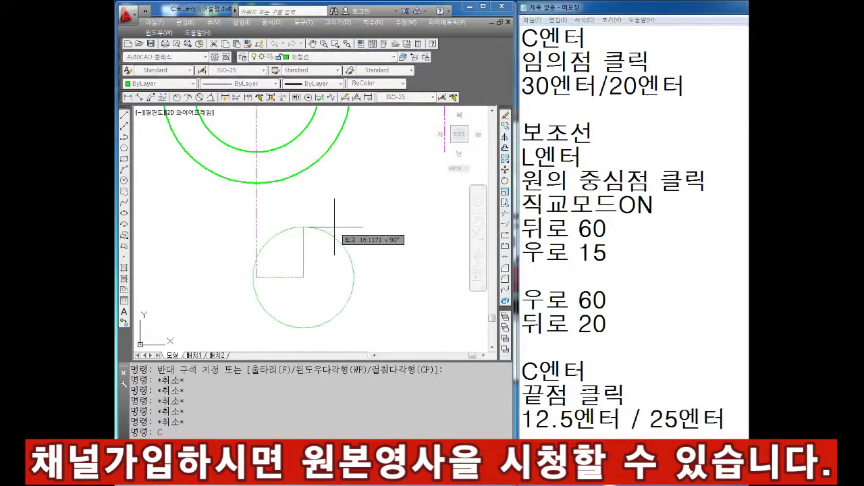
{"action": "type", "text": "12.5"}
{"action": "key", "text": "Return"}
{"action": "key", "text": "Escape"}
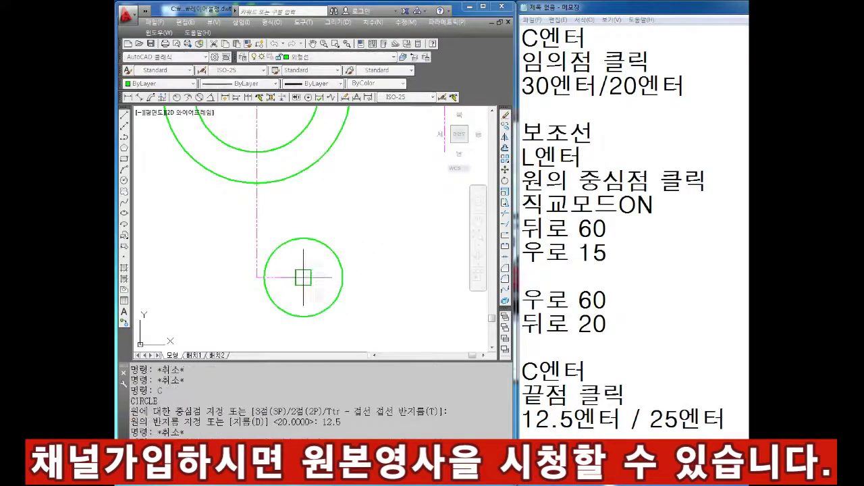
- Draw a concentric radius 25 circle at the same endpoint
{"action": "key", "text": "Return"}
{"action": "left_click", "coordinate": [303, 277]}
{"action": "scroll", "coordinate": [295, 271], "scroll_direction": "down", "scroll_amount": 4}
{"action": "type", "text": "25"}
{"action": "key", "text": "Return"}
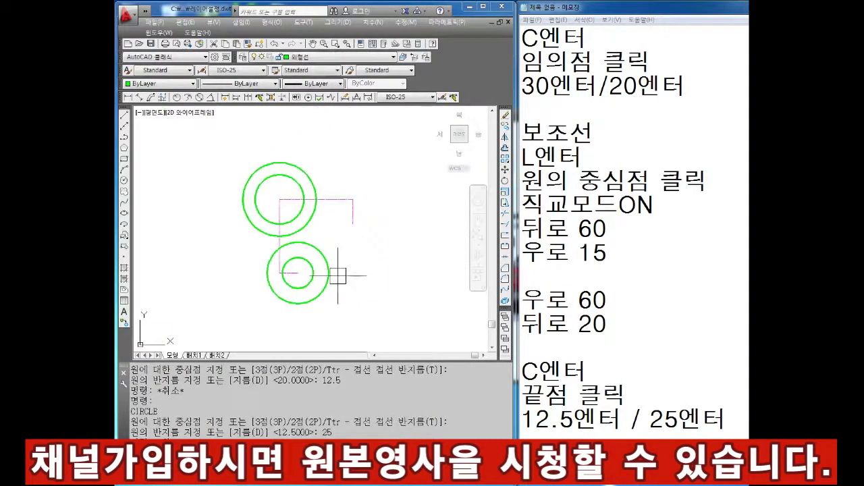
{"action": "key", "text": "Escape"}
{"action": "key", "text": "Escape"}
{"action": "key", "text": "Escape"}
{"action": "key", "text": "Escape"}
{"action": "left_click", "coordinate": [735, 409]}
{"action": "scroll", "coordinate": [736, 409], "scroll_direction": "down", "scroll_amount": 1}
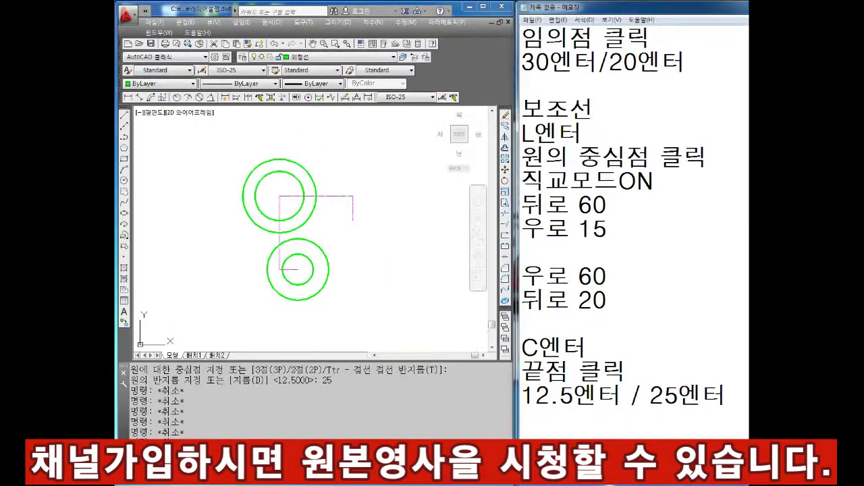
{"action": "key", "text": "Return"}
{"action": "key", "text": "Return"}
- Note the copy steps in the notepad: select 2 circles, Enter, click centre endpoint
{"action": "type", "text": "엔터"}
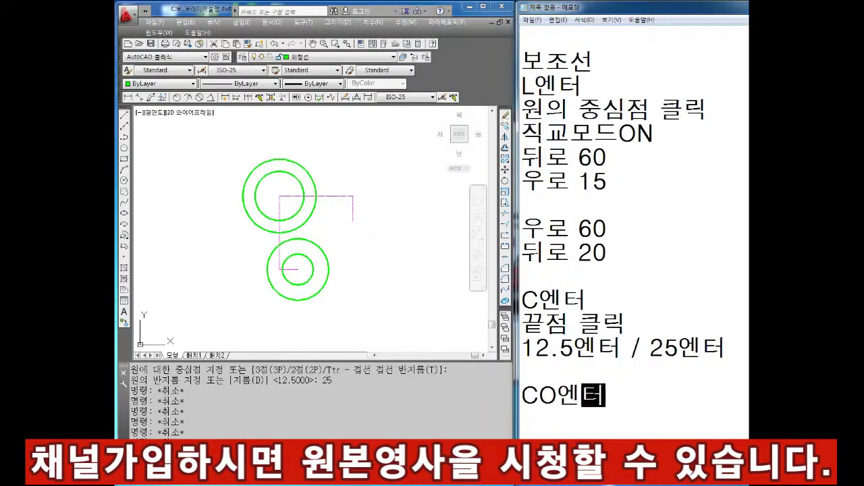
{"action": "key", "text": "Return"}
{"action": "type", "text": "원 2개"}
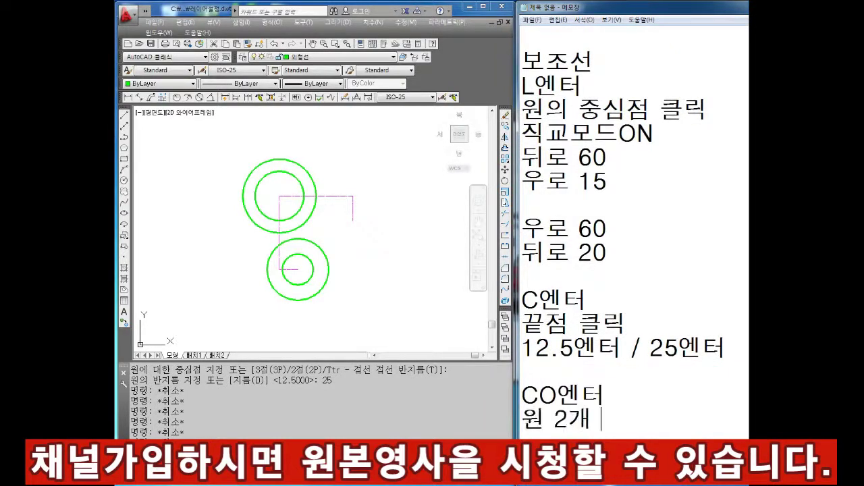
{"action": "type", "text": " 선택"}
{"action": "key", "text": "Return"}
{"action": "type", "text": "엔터"}
{"action": "key", "text": "Return"}
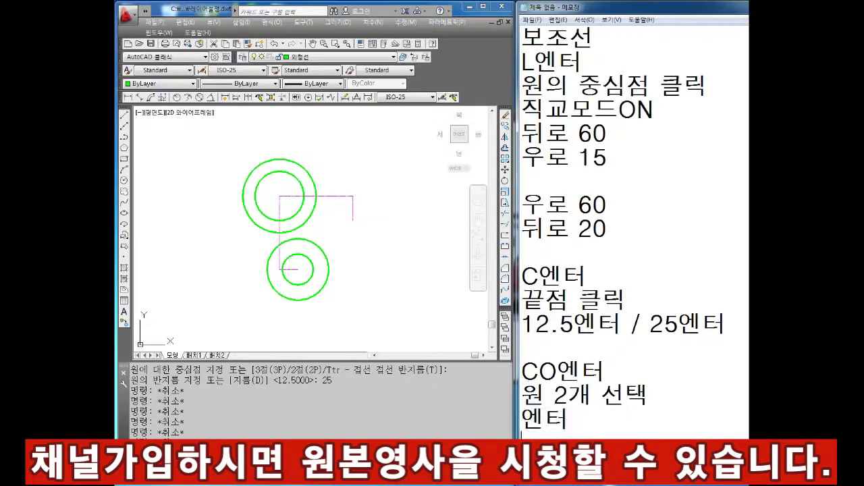
{"action": "type", "text": "심 "}
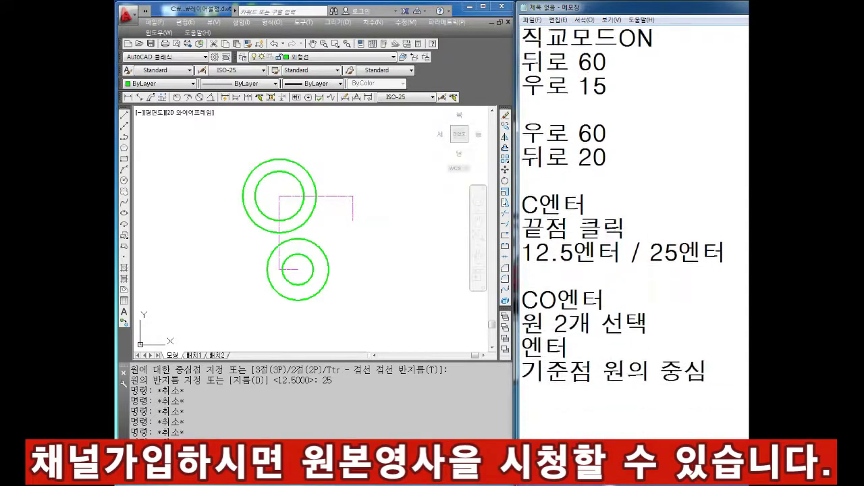
{"action": "type", "text": "끝점"}
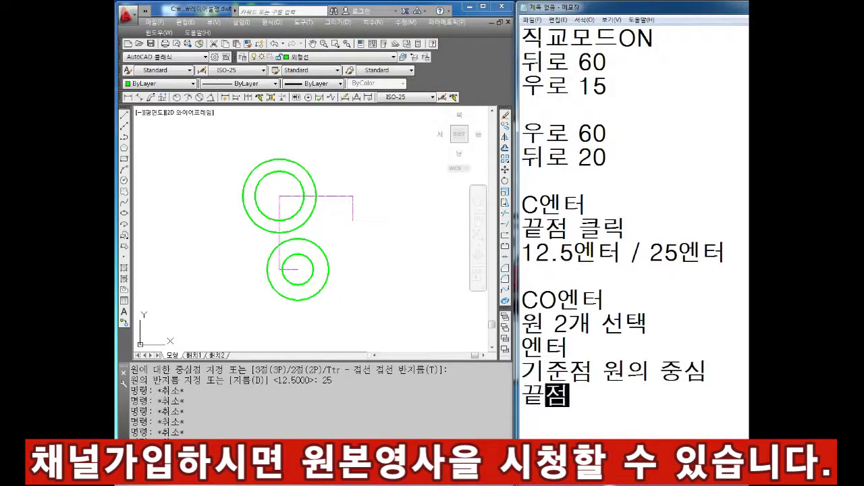
{"action": "type", "text": "(종점"}
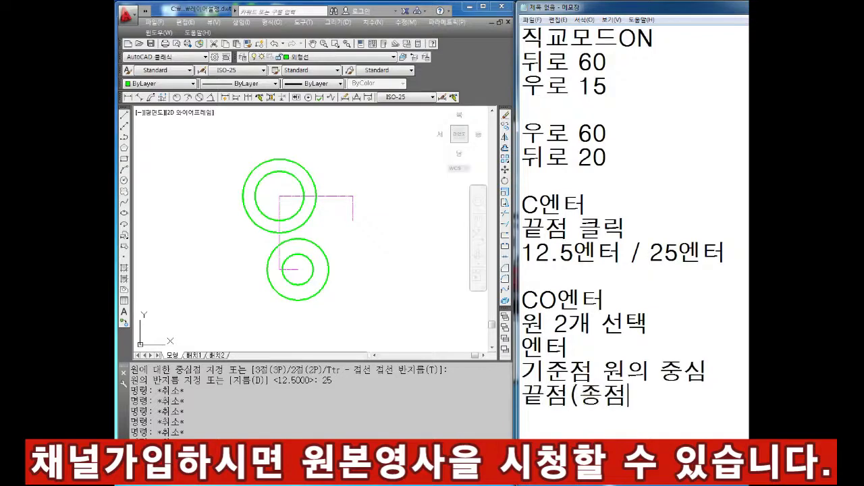
{"action": "type", "text": ") 클릭"}
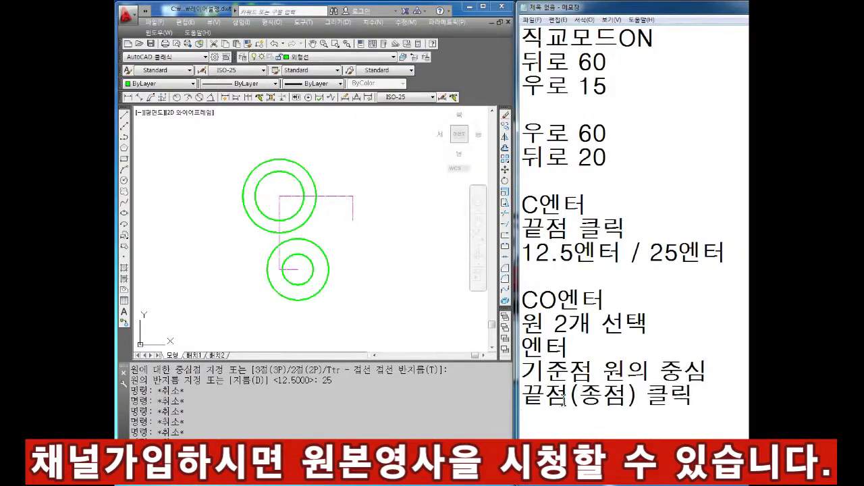
- Select the lower 12.5/25 circle pair and colour it blue
{"action": "left_click", "coordinate": [285, 267]}
{"action": "scroll", "coordinate": [285, 268], "scroll_direction": "up", "scroll_amount": 3}
{"action": "scroll", "coordinate": [285, 268], "scroll_direction": "down", "scroll_amount": 1}
{"action": "key", "text": "Escape"}
{"action": "key", "text": "Escape"}
{"action": "type", "text": "co"}
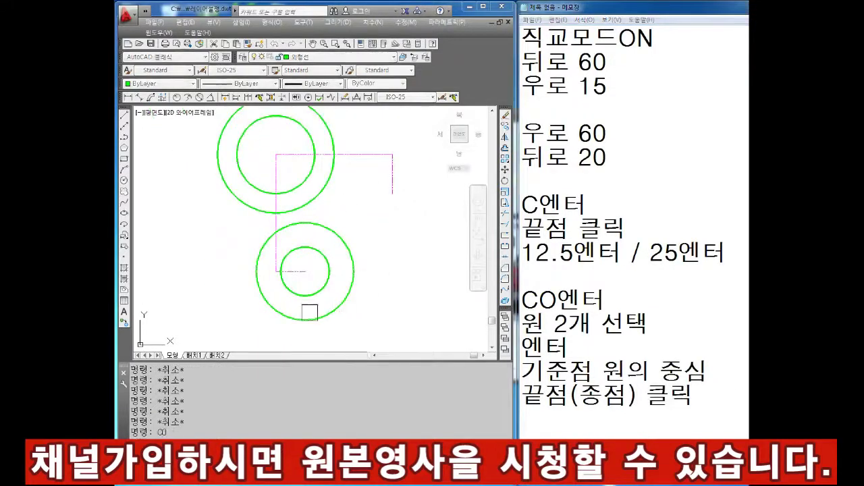
{"action": "key", "text": "Return"}
{"action": "scroll", "coordinate": [304, 277], "scroll_direction": "up", "scroll_amount": 1}
{"action": "scroll", "coordinate": [310, 263], "scroll_direction": "up", "scroll_amount": 1}
{"action": "left_click", "coordinate": [374, 183]}
{"action": "left_click", "coordinate": [328, 227]}
{"action": "key", "text": "Escape"}
{"action": "left_click", "coordinate": [160, 83]}
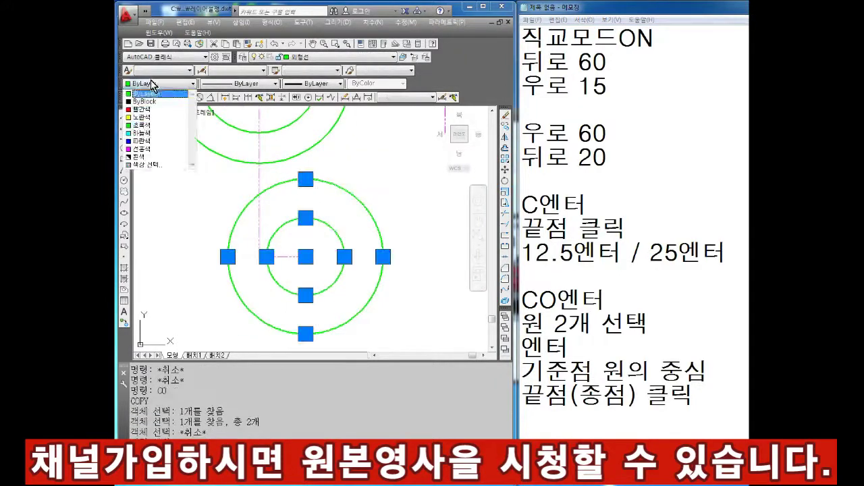
{"action": "left_click", "coordinate": [155, 136]}
{"action": "key", "text": "Escape"}
- Copy the blue circle pair to the right end of the second guide line
{"action": "type", "text": "co"}
{"action": "key", "text": "Return"}
{"action": "left_click", "coordinate": [406, 184]}
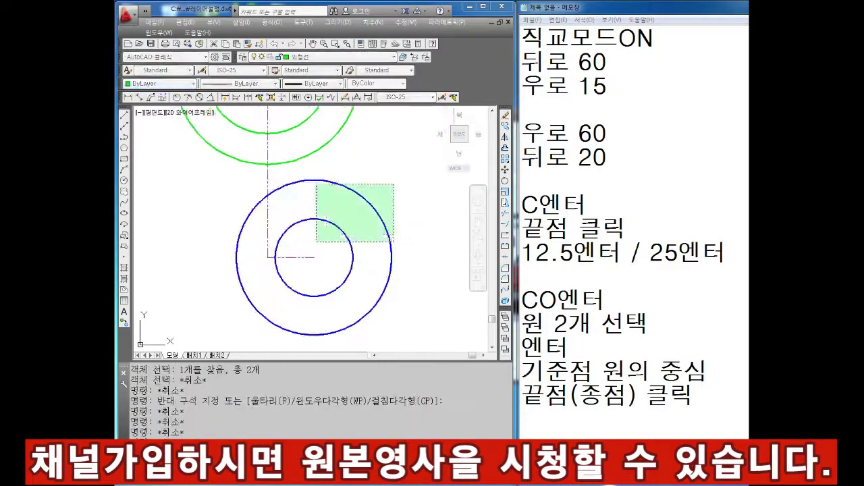
{"action": "left_click", "coordinate": [315, 244]}
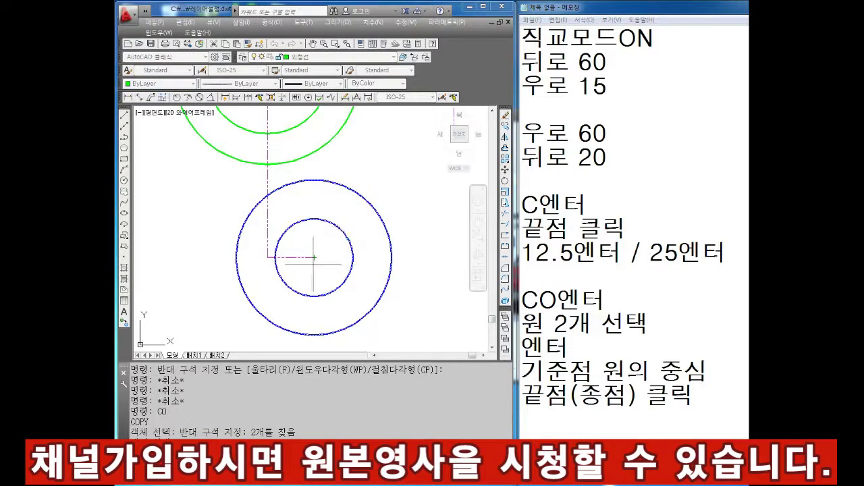
{"action": "scroll", "coordinate": [364, 229], "scroll_direction": "down", "scroll_amount": 4}
{"action": "scroll", "coordinate": [351, 237], "scroll_direction": "up", "scroll_amount": 8}
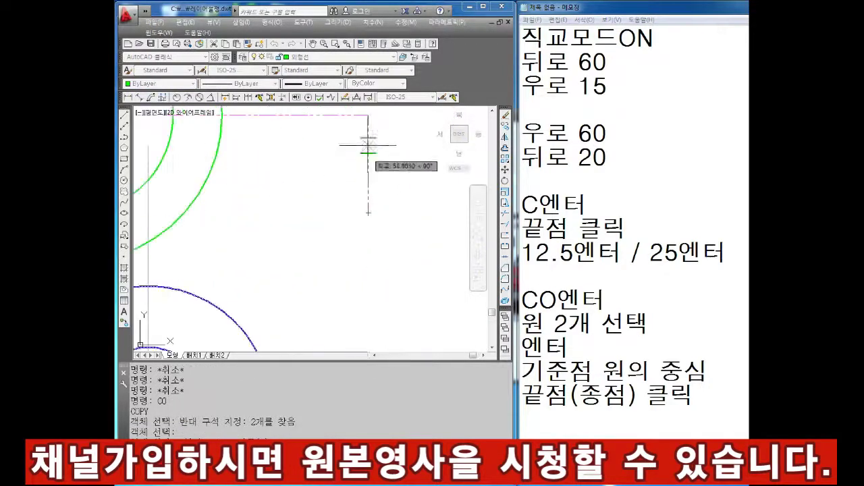
{"action": "scroll", "coordinate": [368, 196], "scroll_direction": "down", "scroll_amount": 2}
{"action": "key", "text": "Return"}
{"action": "scroll", "coordinate": [378, 228], "scroll_direction": "down", "scroll_amount": 3}
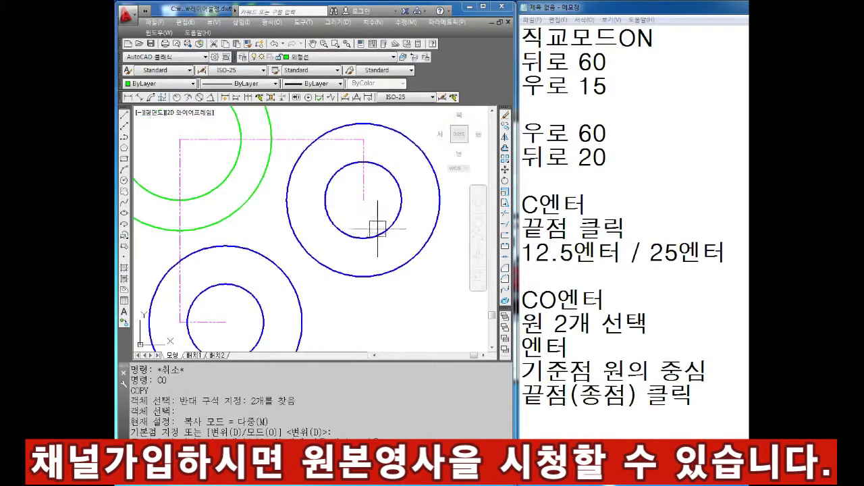
{"action": "mouse_move", "coordinate": [376, 231]}
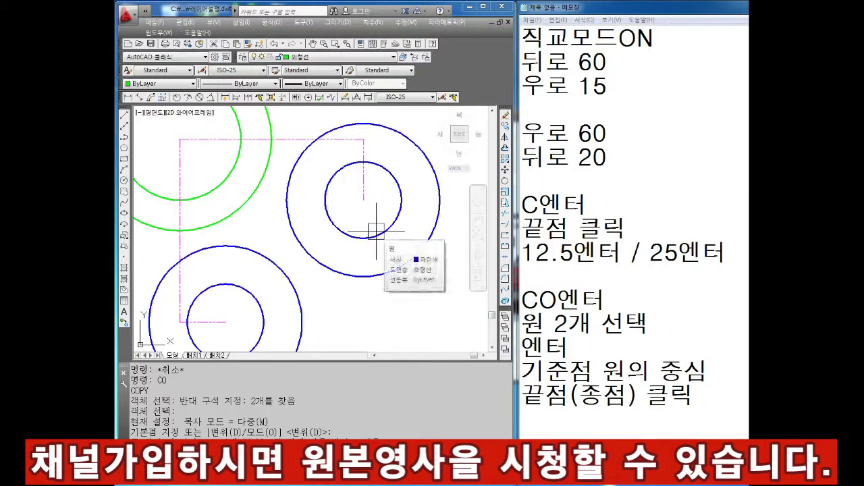
{"action": "scroll", "coordinate": [376, 231], "scroll_direction": "down", "scroll_amount": 2}
{"action": "left_click", "coordinate": [351, 196]}
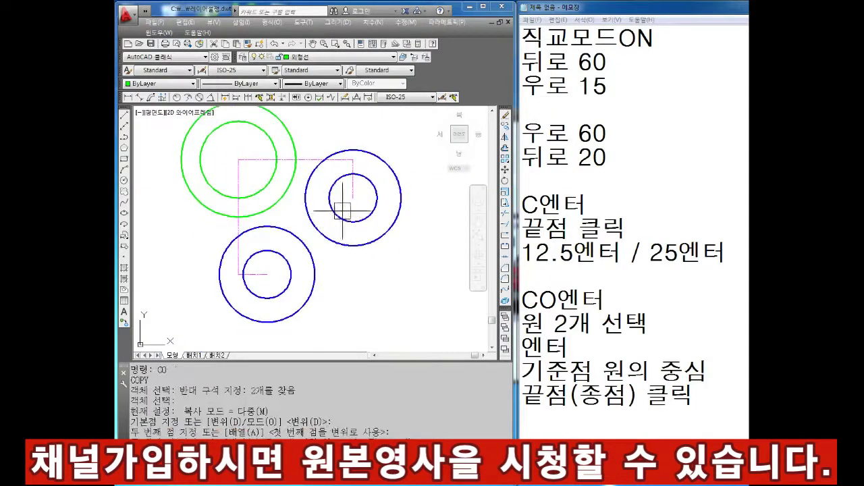
{"action": "key", "text": "Escape"}
- Reset both blue circle pairs to the ByLayer colour
{"action": "key", "text": "Escape"}
{"action": "key", "text": "Escape"}
{"action": "key", "text": "Escape"}
{"action": "left_click", "coordinate": [411, 266]}
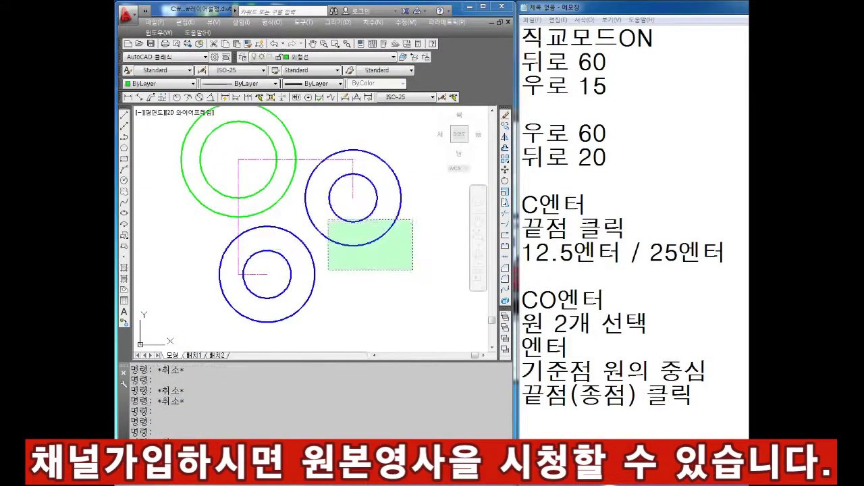
{"action": "left_click", "coordinate": [328, 218]}
{"action": "left_click", "coordinate": [344, 299]}
{"action": "left_click", "coordinate": [285, 264]}
{"action": "left_click", "coordinate": [154, 81]}
{"action": "left_click", "coordinate": [155, 92]}
- Erase the magenta guide lines around the circle pairs
{"action": "key", "text": "Escape"}
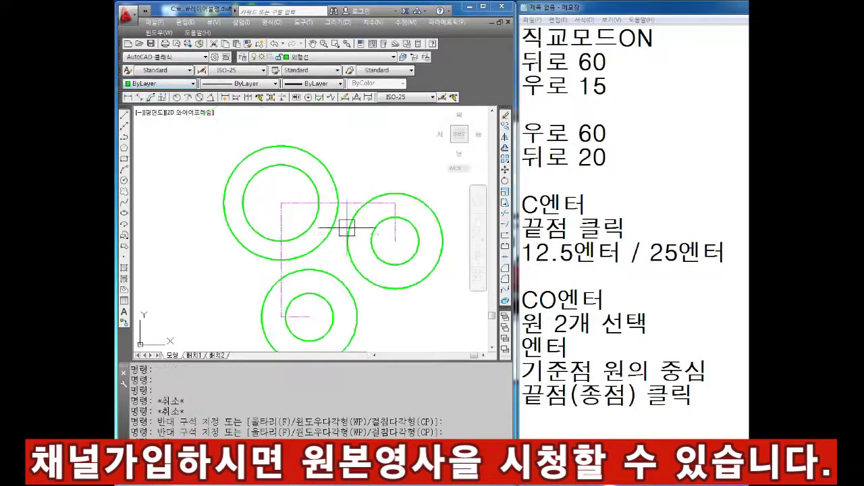
{"action": "middle_click_drag", "start_coordinate": [296, 217], "coordinate": [348, 244]}
{"action": "left_click", "coordinate": [300, 257]}
{"action": "key", "text": "Escape"}
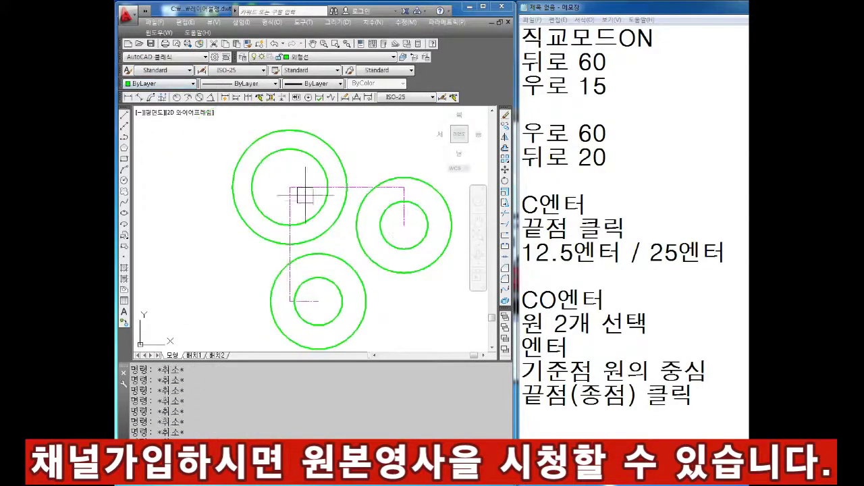
{"action": "left_click", "coordinate": [290, 223]}
{"action": "key", "text": "Escape"}
{"action": "scroll", "coordinate": [326, 312], "scroll_direction": "up", "scroll_amount": 3}
{"action": "scroll", "coordinate": [308, 291], "scroll_direction": "down", "scroll_amount": 3}
{"action": "mouse_move", "coordinate": [331, 251]}
{"action": "left_mouse_down"}
{"action": "mouse_move", "coordinate": [385, 199]}
{"action": "mouse_move", "coordinate": [388, 212]}
{"action": "left_mouse_up"}
{"action": "key", "text": "Delete"}
{"action": "key", "text": "Delete"}
{"action": "middle_click_drag", "start_coordinate": [388, 212], "coordinate": [347, 231]}
{"action": "scroll", "coordinate": [348, 232], "scroll_direction": "up", "scroll_amount": 1}
{"action": "key", "text": "Escape"}
{"action": "key", "text": "Escape"}
{"action": "key", "text": "Escape"}
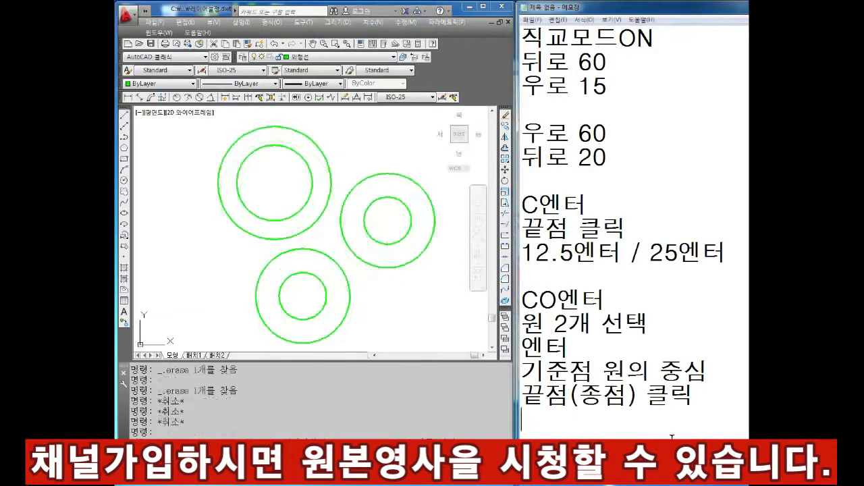
{"action": "scroll", "coordinate": [632, 203], "scroll_direction": "down", "scroll_amount": 1}
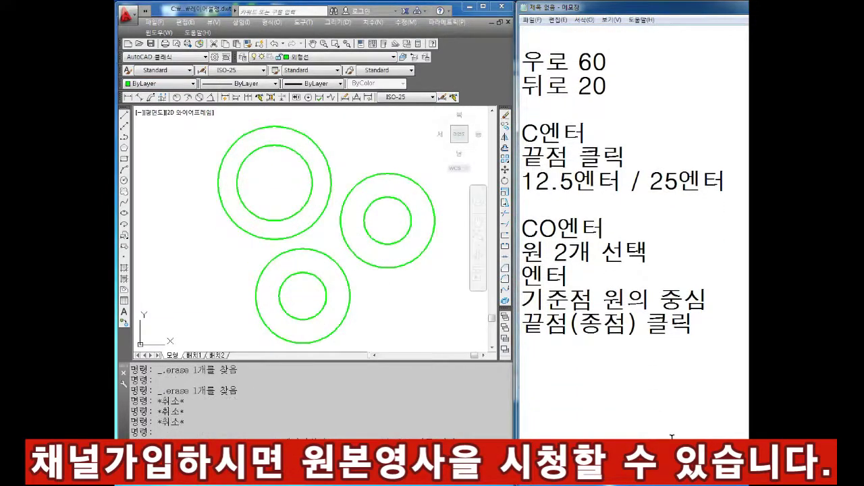
- Add the '터' and '시프트키 누름' lines to the notes
{"action": "type", "text": "L엔터"}
{"action": "key", "text": "Return"}
{"action": "type", "text": "시프트키 누름"}
{"action": "key", "text": "Return"}
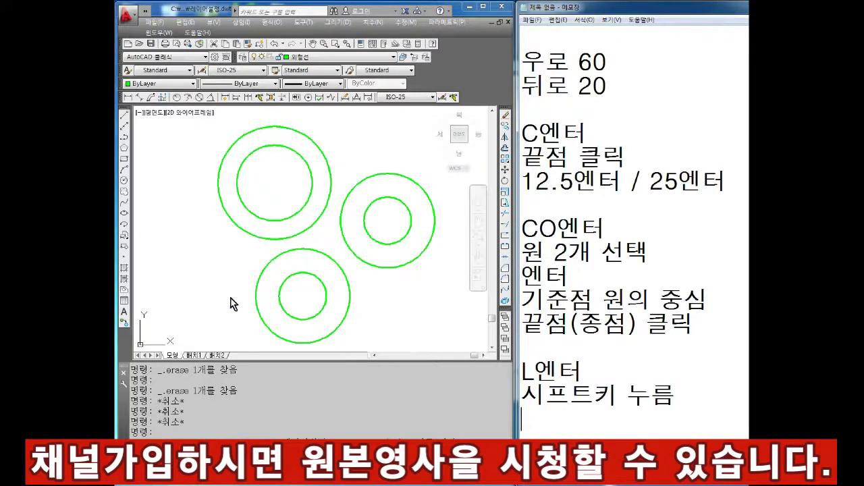
- Bring up the object snap choices with Shift+right-click over the circles
{"action": "middle_click_drag", "start_coordinate": [209, 296], "coordinate": [234, 285]}
{"action": "key", "text": "Escape"}
{"action": "key", "text": "Escape"}
{"action": "key", "text": "Escape"}
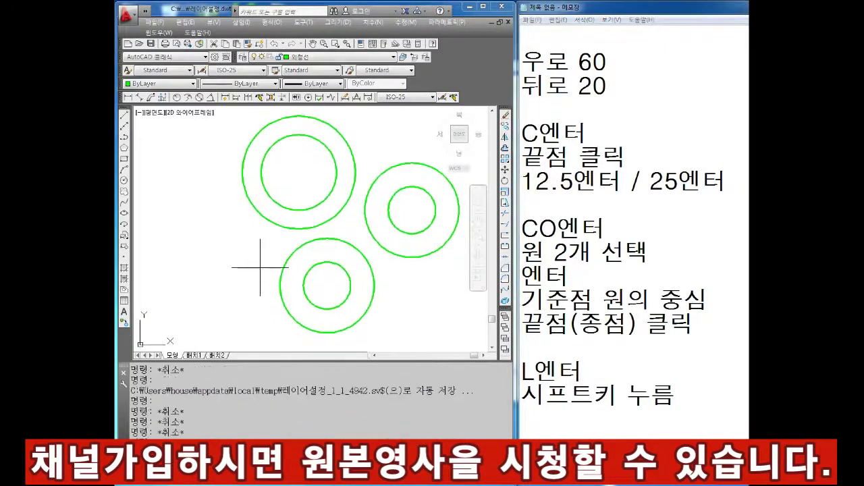
{"action": "right_click", "coordinate": [199, 194], "text": "shift"}
{"action": "key", "text": "Escape"}
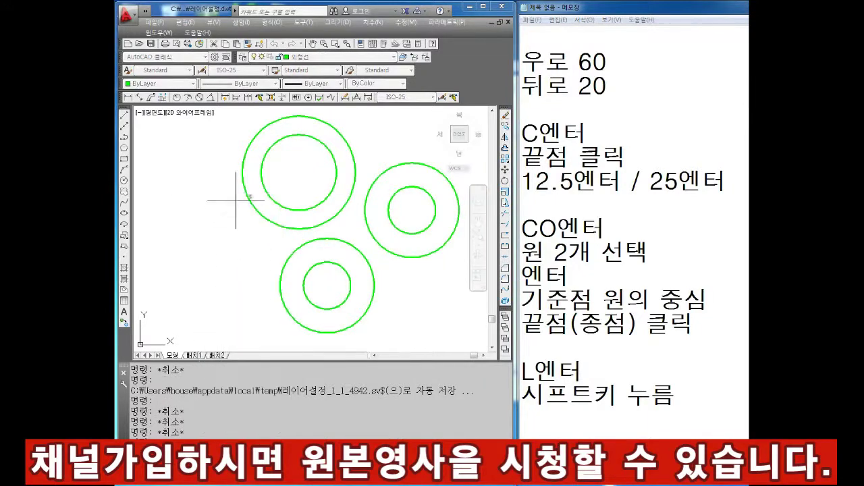
{"action": "type", "text": "L"}
{"action": "right_click", "coordinate": [250, 228], "text": "shift"}
{"action": "key", "text": "Escape"}
- Draw a line tangent to the top-left and bottom outer circles
{"action": "type", "text": "L"}
{"action": "key", "text": "Return"}
{"action": "left_click", "coordinate": [248, 203]}
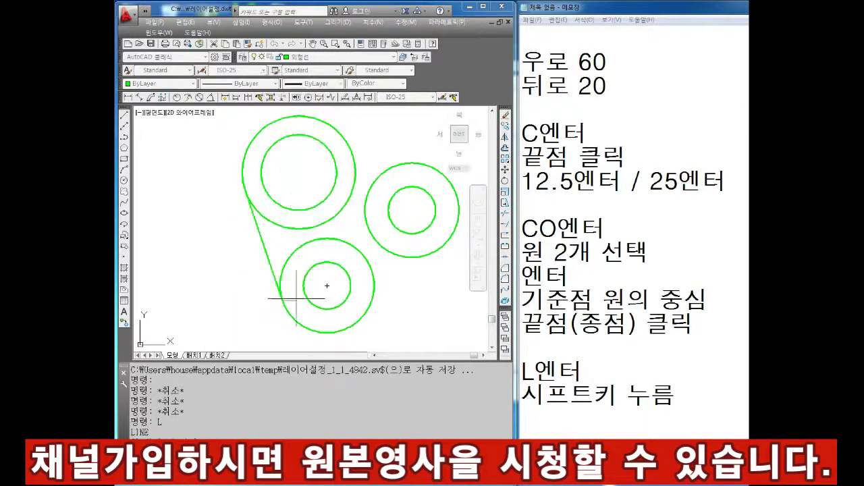
{"action": "left_click", "coordinate": [281, 297]}
{"action": "key", "text": "Escape"}
{"action": "key", "text": "Escape"}
{"action": "key", "text": "Escape"}
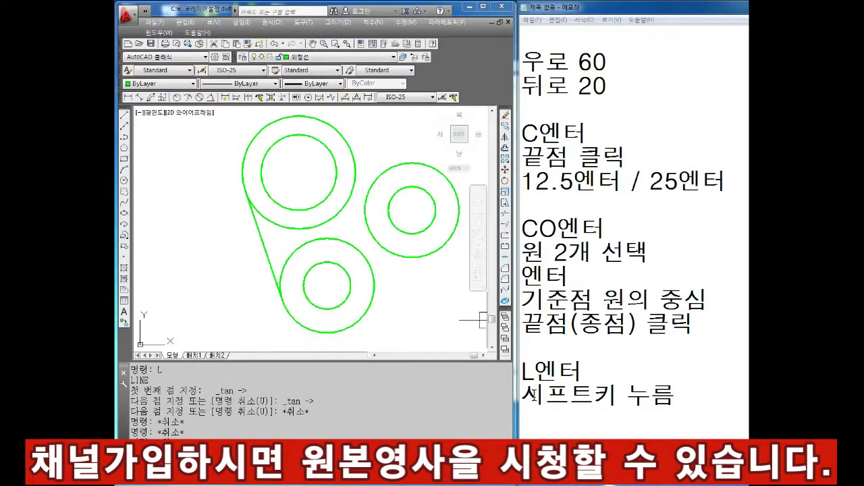
- Log the Ttr circle steps in the notes ('엔터', 'T엔터', '개의 도형 클릭')
{"action": "left_click", "coordinate": [543, 413]}
{"action": "key", "text": "Return"}
{"action": "type", "text": "엔터"}
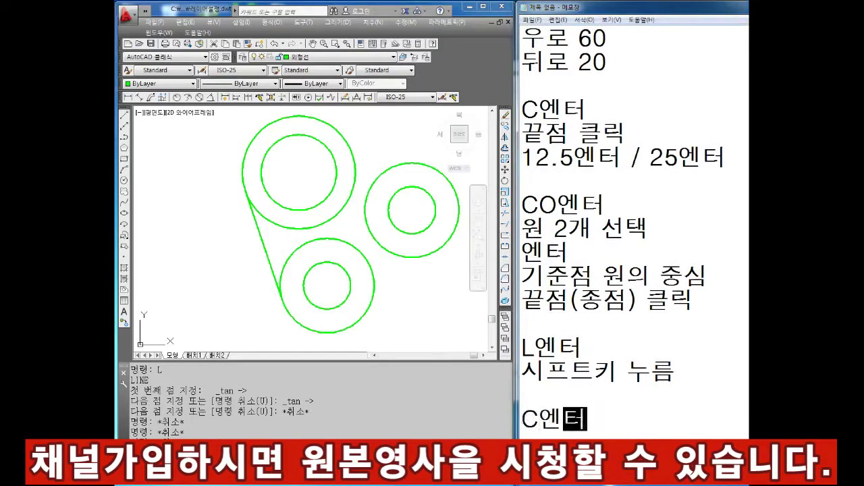
{"action": "key", "text": "Return"}
{"action": "type", "text": "T엔터"}
{"action": "key", "text": "Return"}
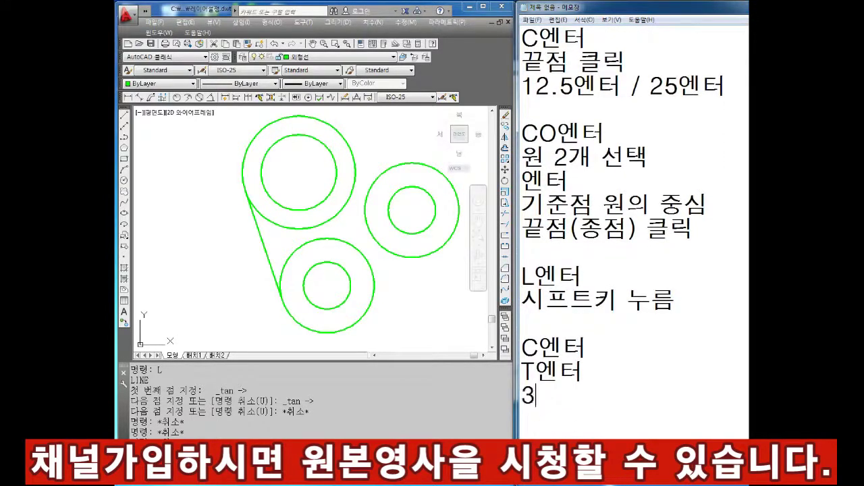
{"action": "type", "text": "개의 도형 클릭"}
{"action": "type", "text": "75/25"}
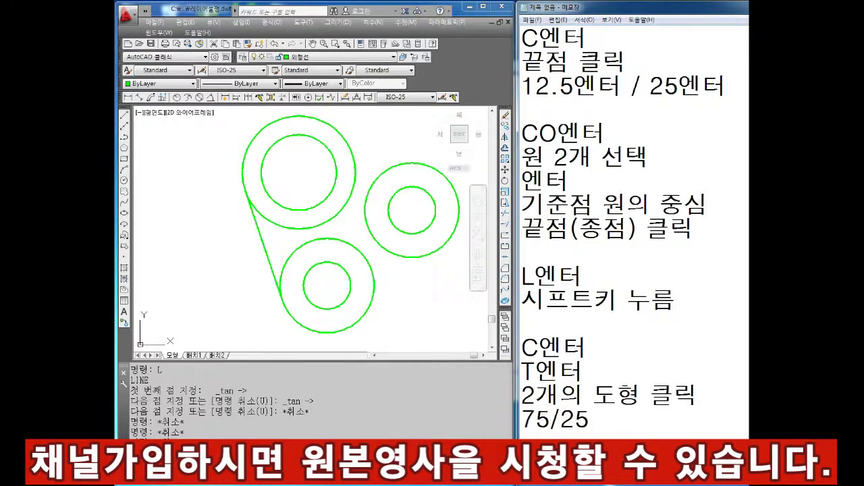
{"action": "key", "text": "Return"}
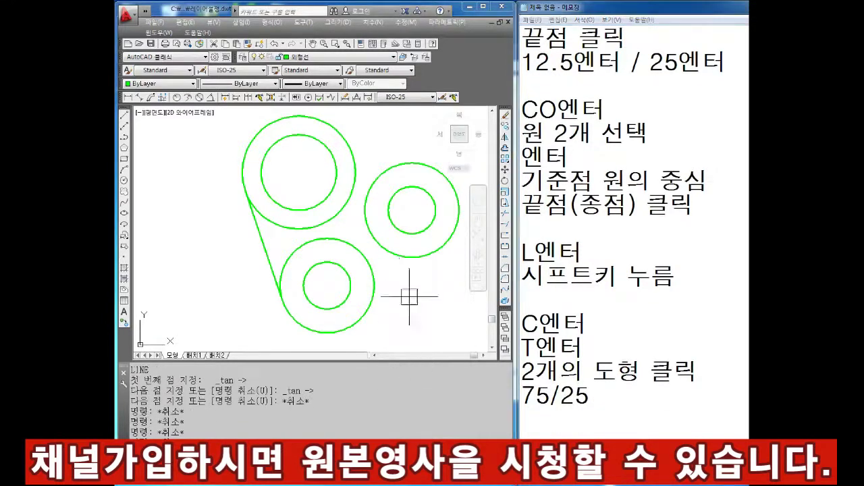
- Draw a radius-75 Ttr circle tangent to two circle pairs, enclosing them
{"action": "middle_click_drag", "start_coordinate": [405, 293], "coordinate": [360, 266]}
{"action": "left_click", "coordinate": [387, 285]}
{"action": "key", "text": "Escape"}
{"action": "key", "text": "Escape"}
{"action": "key", "text": "Escape"}
{"action": "type", "text": "c"}
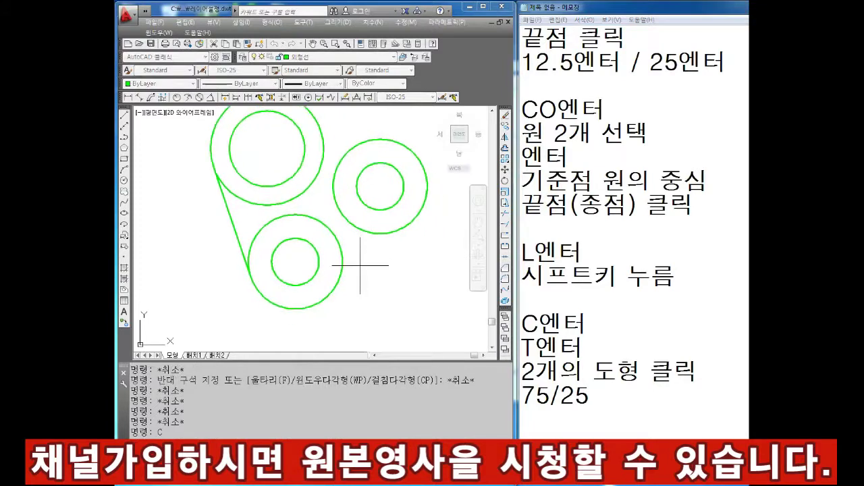
{"action": "key", "text": "Return"}
{"action": "middle_click_drag", "start_coordinate": [372, 234], "coordinate": [346, 266]}
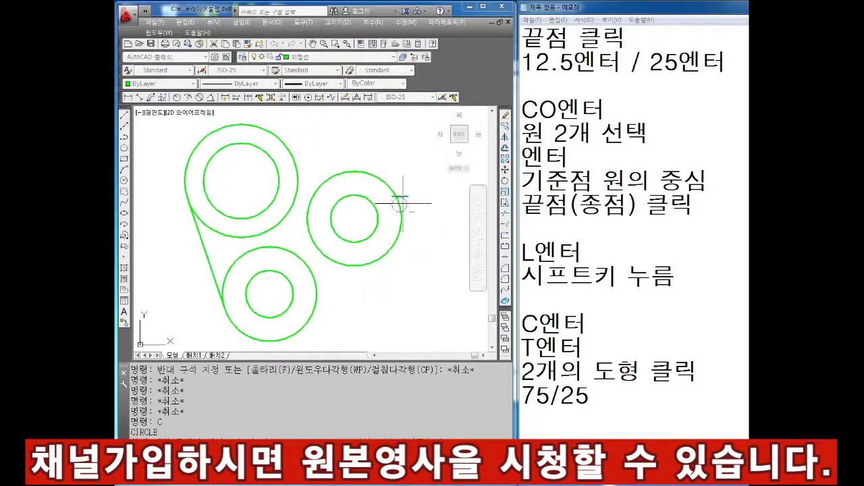
{"action": "type", "text": "t"}
{"action": "key", "text": "Return"}
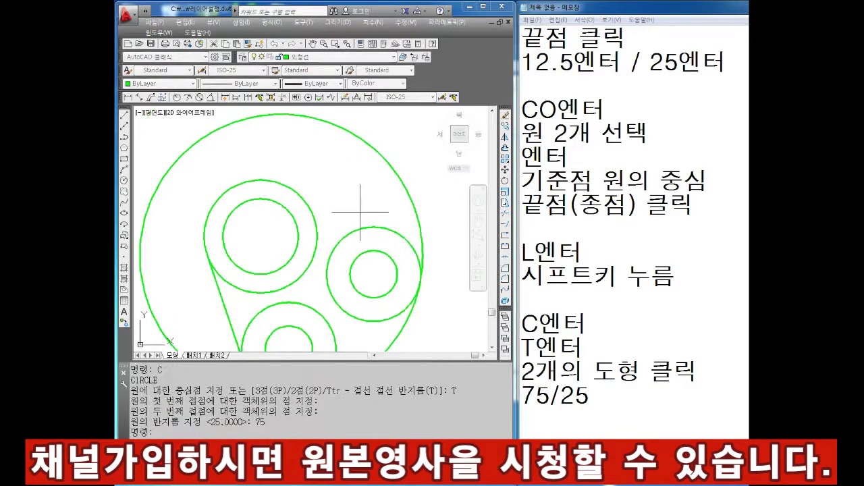
- Add a radius-25 Ttr circle tangent between the upper-left and right pairs
{"action": "key", "text": "Return"}
{"action": "type", "text": "t"}
{"action": "key", "text": "Return"}
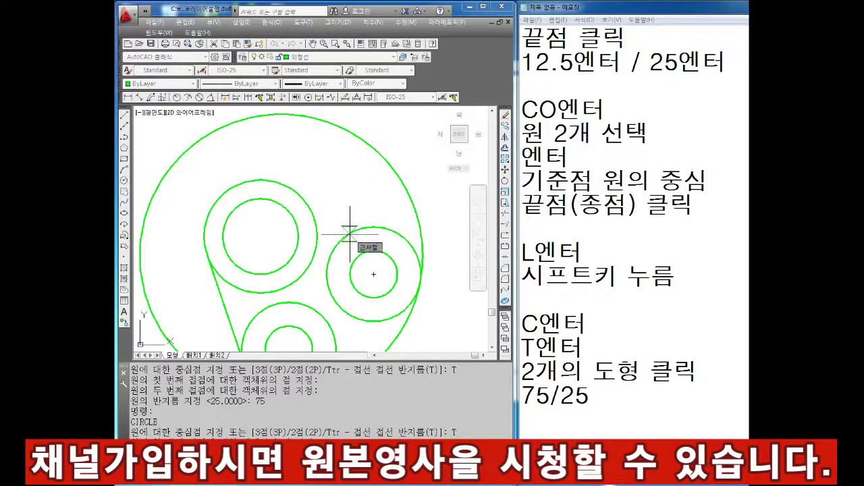
{"action": "scroll", "coordinate": [318, 203], "scroll_direction": "down", "scroll_amount": 2}
{"action": "mouse_move", "coordinate": [337, 250]}
{"action": "middle_mouse_down"}
{"action": "mouse_move", "coordinate": [332, 218]}
{"action": "mouse_move", "coordinate": [346, 243]}
{"action": "middle_mouse_up"}
{"action": "scroll", "coordinate": [378, 266], "scroll_direction": "up", "scroll_amount": 1}
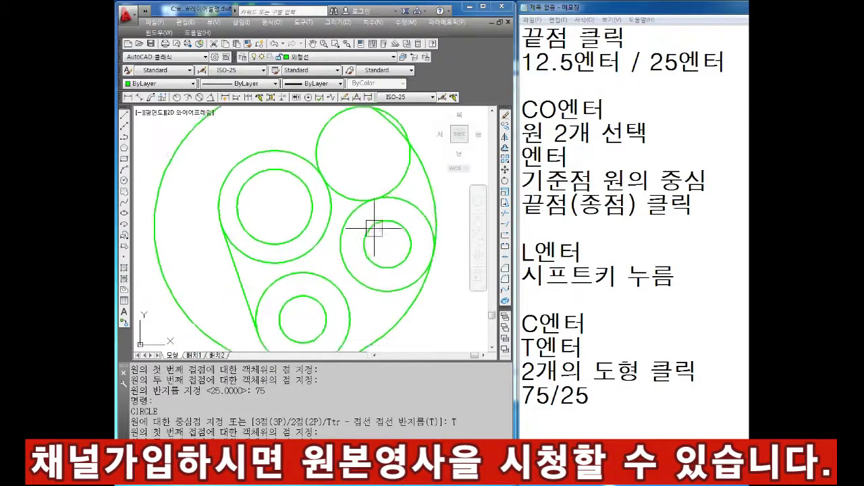
{"action": "scroll", "coordinate": [382, 232], "scroll_direction": "down", "scroll_amount": 1}
{"action": "key", "text": "Return"}
- Add two more '엔터' lines to the notes
{"action": "left_click", "coordinate": [639, 399]}
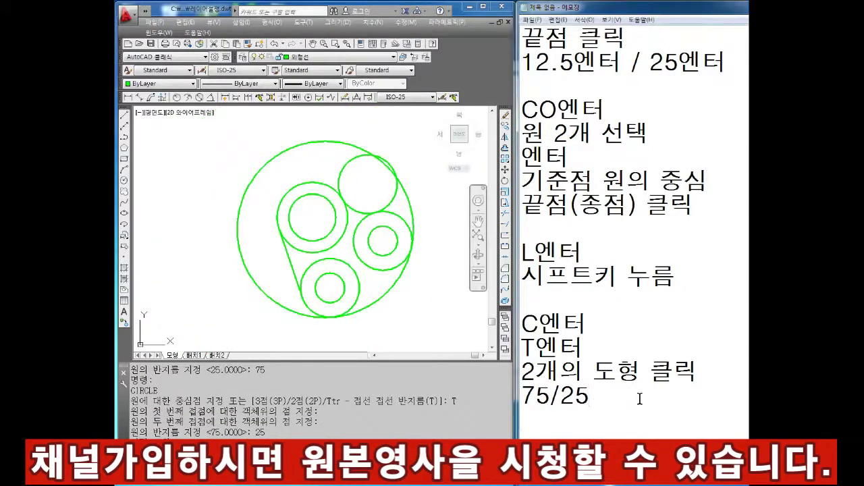
{"action": "key", "text": "Return"}
{"action": "type", "text": "엔터"}
{"action": "key", "text": "Return"}
{"action": "type", "text": "엔터"}
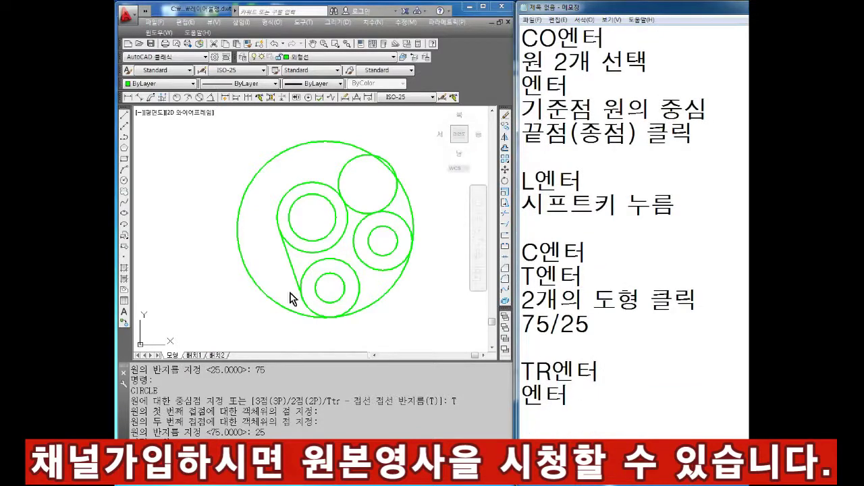
- Trim the overlapping arcs and outer rings into one three-lobed outline
{"action": "left_click", "coordinate": [299, 218]}
{"action": "key", "text": "Escape"}
{"action": "key", "text": "Escape"}
{"action": "type", "text": "tr"}
{"action": "key", "text": "Return"}
{"action": "key", "text": "Return"}
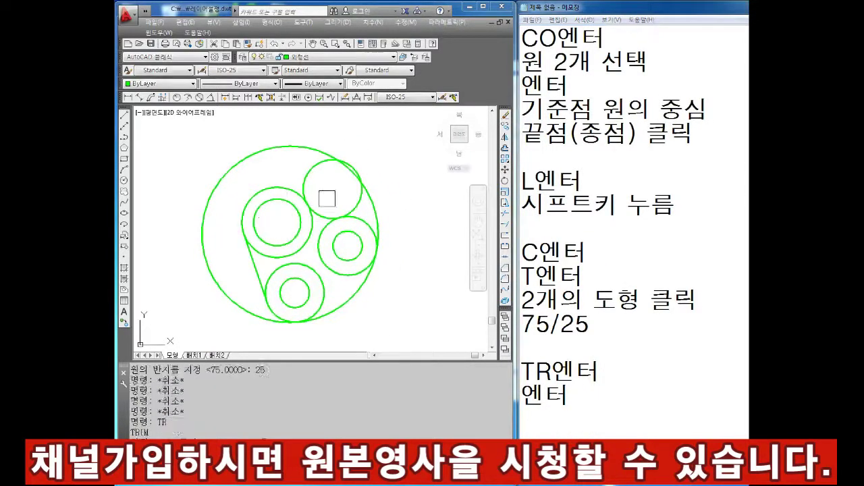
{"action": "left_click", "coordinate": [300, 173]}
{"action": "left_click", "coordinate": [343, 198]}
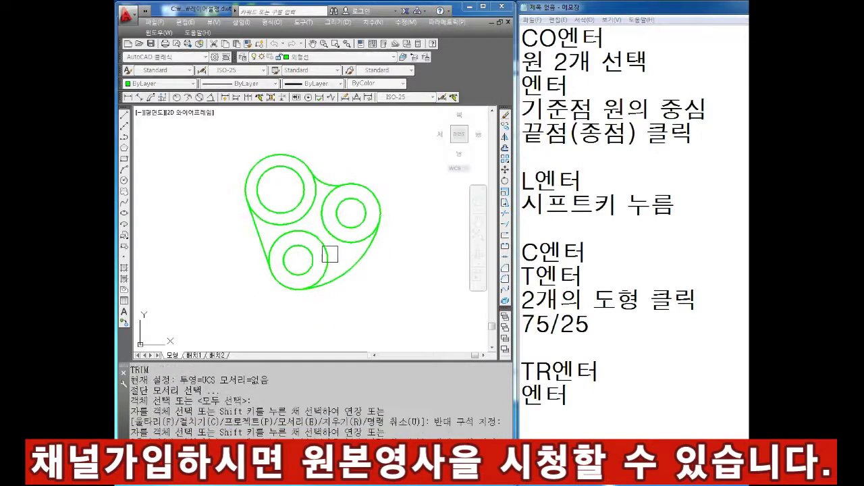
{"action": "left_click", "coordinate": [306, 215]}
{"action": "left_click", "coordinate": [312, 233]}
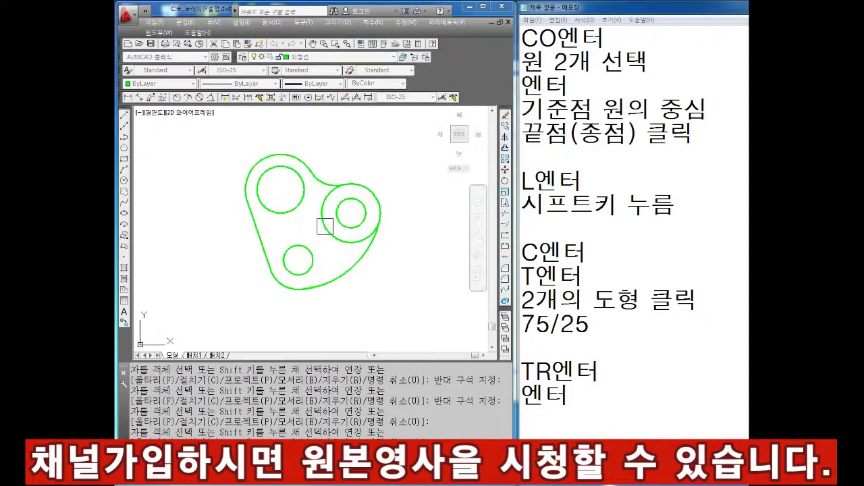
{"action": "left_click", "coordinate": [326, 227]}
{"action": "scroll", "coordinate": [326, 226], "scroll_direction": "up", "scroll_amount": 2}
- Note '보조선' and '수직선' in the notes
{"action": "left_click", "coordinate": [601, 417]}
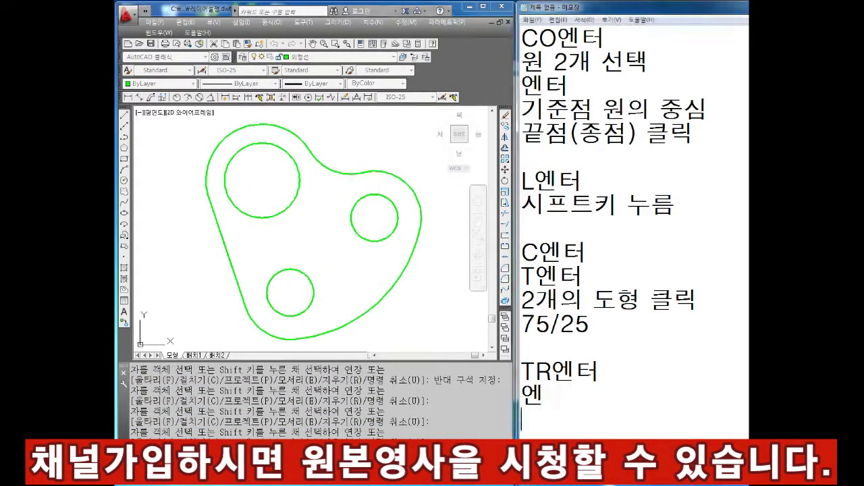
{"action": "key", "text": "Return"}
{"action": "key", "text": "Return"}
{"action": "key", "text": "Return"}
{"action": "type", "text": "보조"}
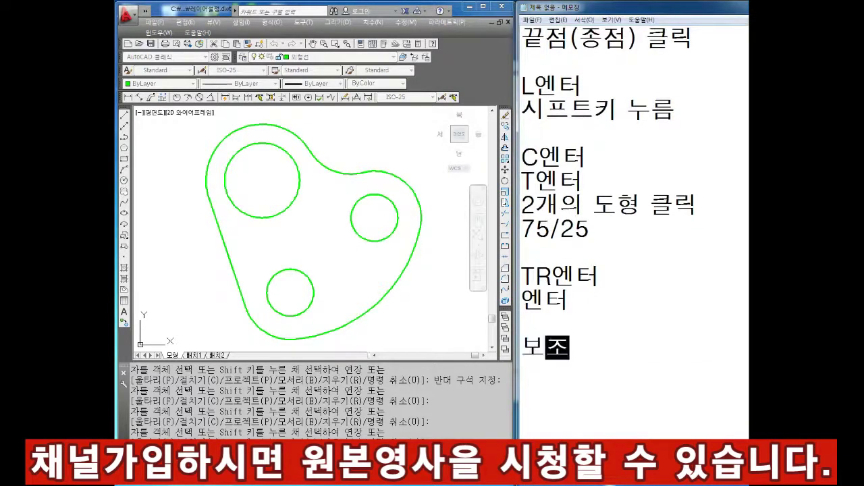
{"action": "type", "text": "선"}
{"action": "key", "text": "Return"}
{"action": "type", "text": "수직선"}
{"action": "key", "text": "Return"}
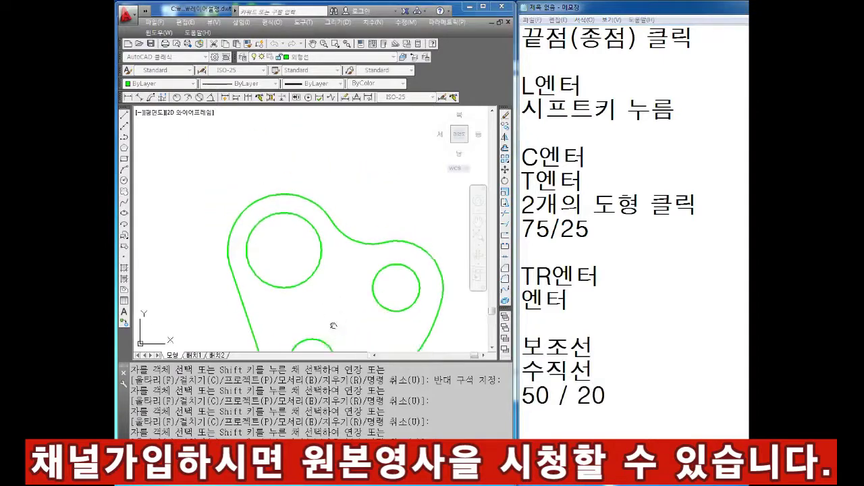
- Draw a vertical line up from the upper-left hole's centre, including a 20-unit segment
{"action": "middle_click_drag", "start_coordinate": [262, 180], "coordinate": [289, 232]}
{"action": "key", "text": "Escape"}
{"action": "key", "text": "Escape"}
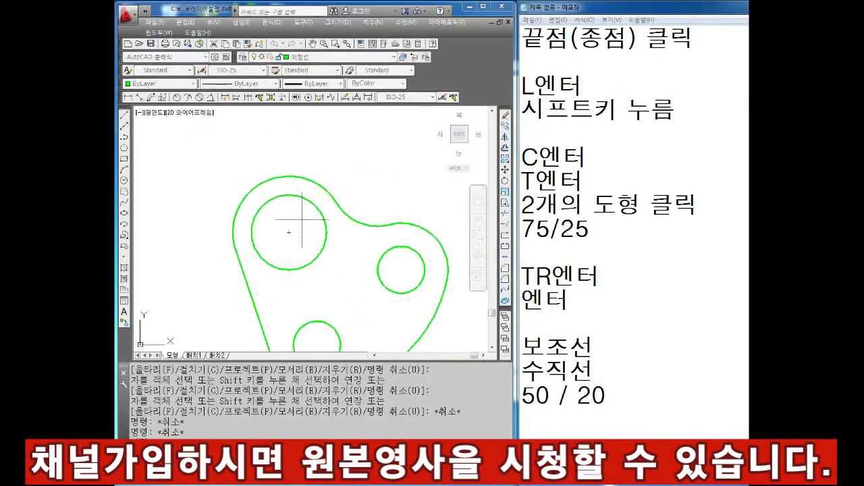
{"action": "type", "text": "L"}
{"action": "key", "text": "Return"}
{"action": "left_click", "coordinate": [289, 231]}
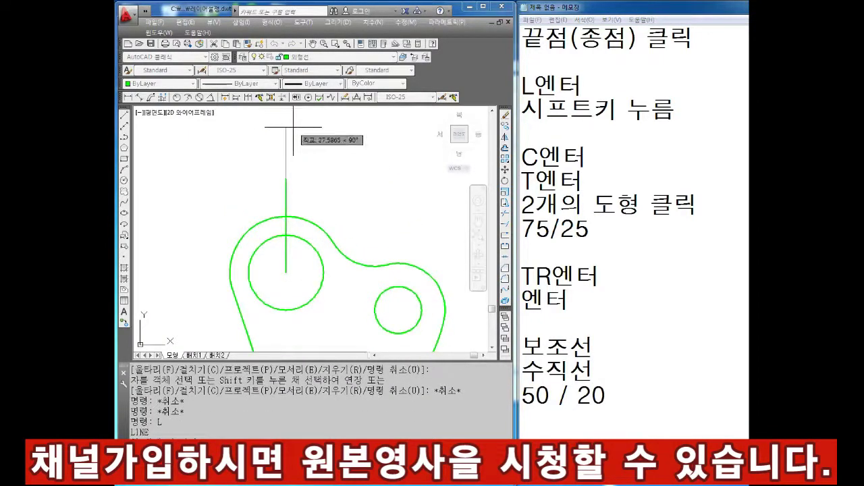
{"action": "type", "text": "20"}
{"action": "key", "text": "Return"}
{"action": "scroll", "coordinate": [332, 187], "scroll_direction": "up", "scroll_amount": 3}
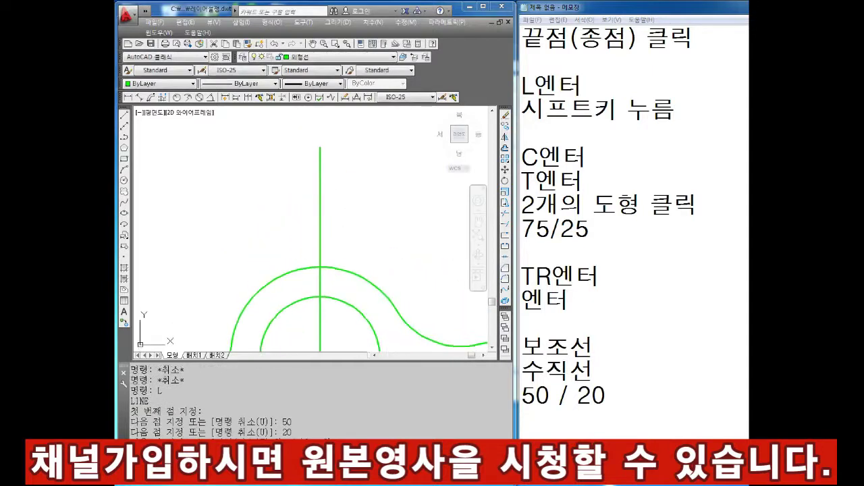
{"action": "key", "text": "Escape"}
- Put the short upper segment on the centre-line layer and erase the long lower segment
{"action": "left_click", "coordinate": [320, 245]}
{"action": "key", "text": "Escape"}
{"action": "key", "text": "Escape"}
{"action": "left_click_drag", "start_coordinate": [345, 168], "coordinate": [310, 189]}
{"action": "left_click", "coordinate": [318, 57]}
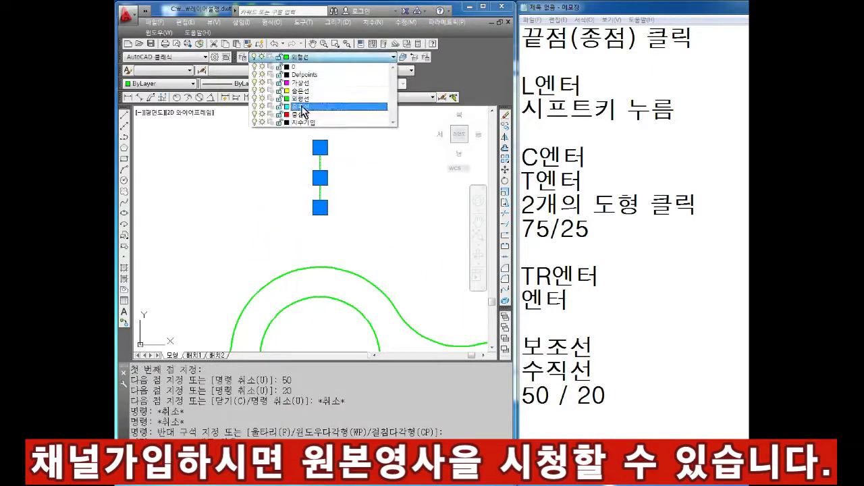
{"action": "key", "text": "Escape"}
{"action": "key", "text": "Delete"}
{"action": "scroll", "coordinate": [366, 192], "scroll_direction": "down", "scroll_amount": 2}
{"action": "scroll", "coordinate": [367, 191], "scroll_direction": "down", "scroll_amount": 2}
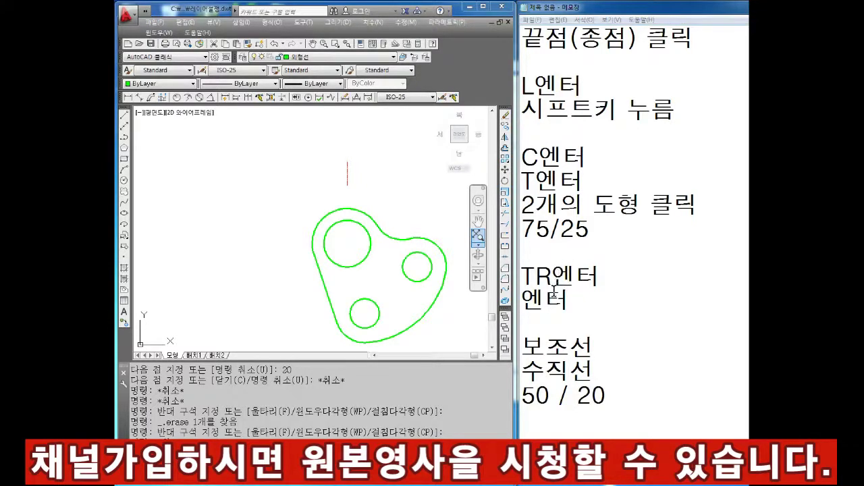
- Log 'C엔터', '끝점' and '엔터' in the notes
{"action": "scroll", "coordinate": [691, 403], "scroll_direction": "down", "scroll_amount": 1}
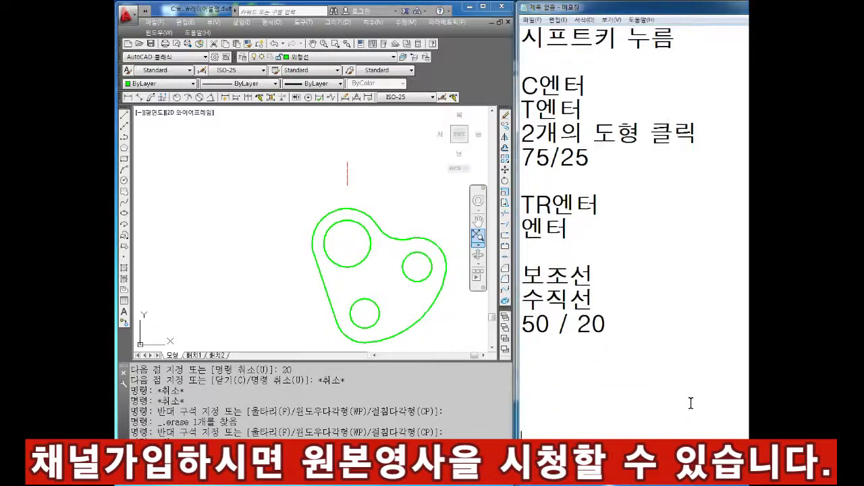
{"action": "type", "text": "C엔터"}
{"action": "key", "text": "Return"}
{"action": "type", "text": "끝점"}
{"action": "key", "text": "Return"}
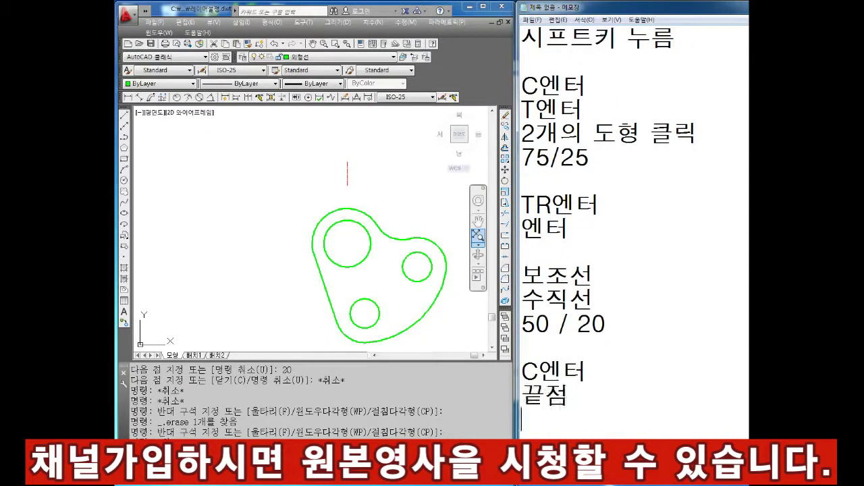
{"action": "type", "text": "엔터"}
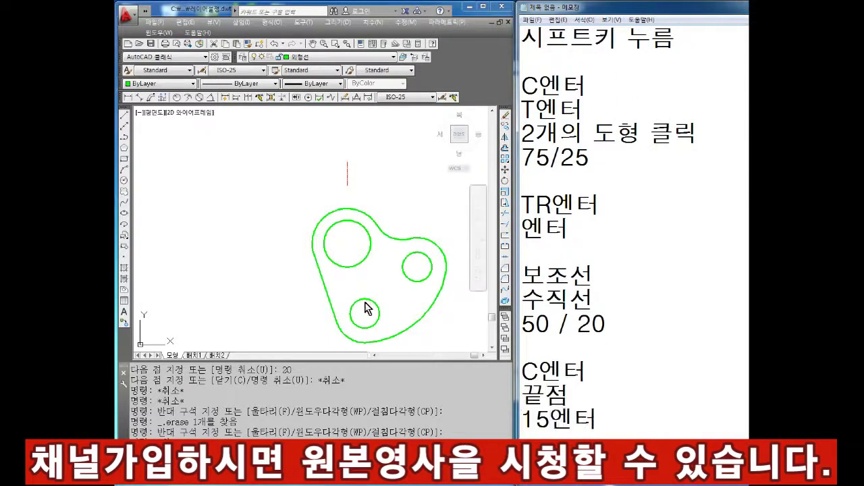
- Draw a radius-15 circle centred on the red line's top endpoint
{"action": "left_click", "coordinate": [367, 308]}
{"action": "scroll", "coordinate": [347, 222], "scroll_direction": "up", "scroll_amount": 2}
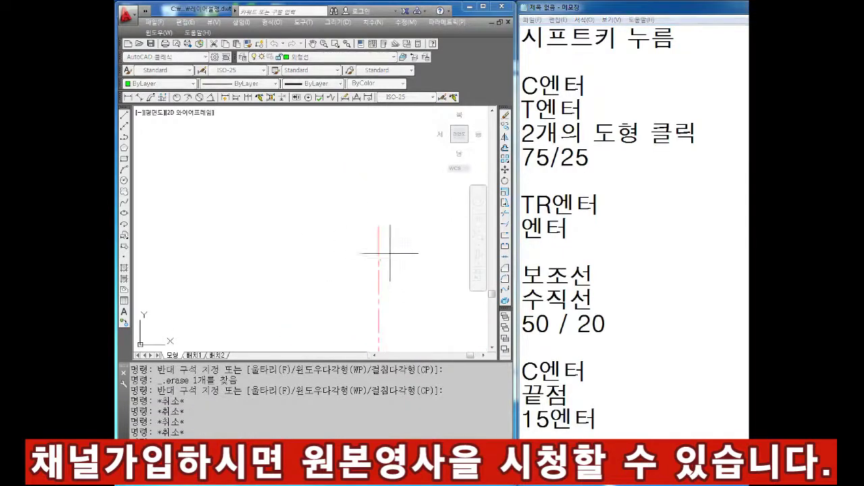
{"action": "key", "text": "Escape"}
{"action": "key", "text": "Escape"}
{"action": "type", "text": "C"}
{"action": "key", "text": "Return"}
{"action": "scroll", "coordinate": [394, 189], "scroll_direction": "up", "scroll_amount": 3}
{"action": "scroll", "coordinate": [360, 225], "scroll_direction": "down", "scroll_amount": 5}
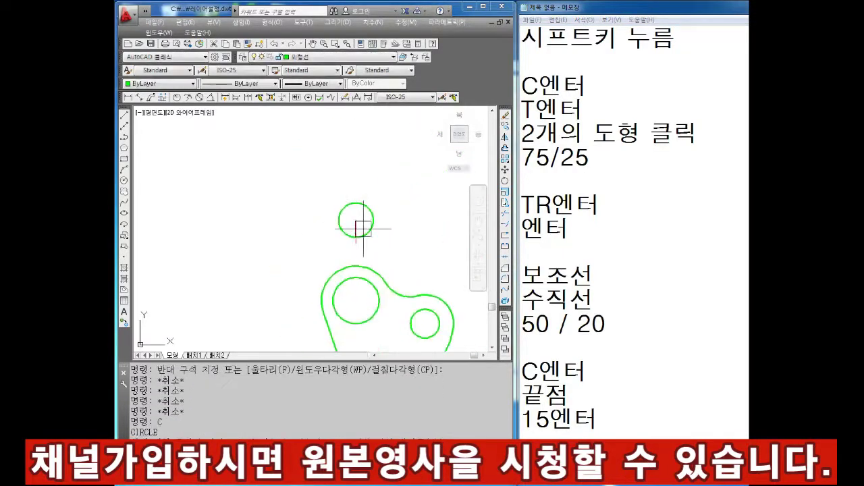
{"action": "scroll", "coordinate": [347, 233], "scroll_direction": "up", "scroll_amount": 3}
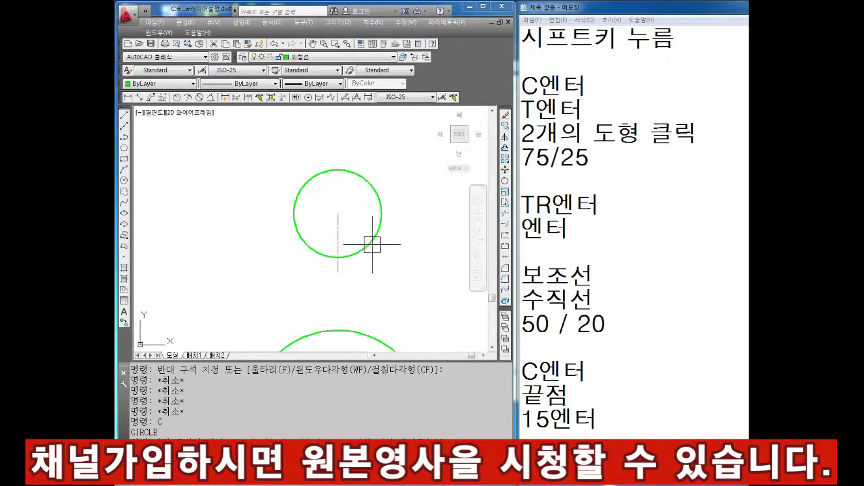
- Check 7.5 (15/2) in Windows Calculator, then return to the drawing
{"action": "key", "text": "super"}
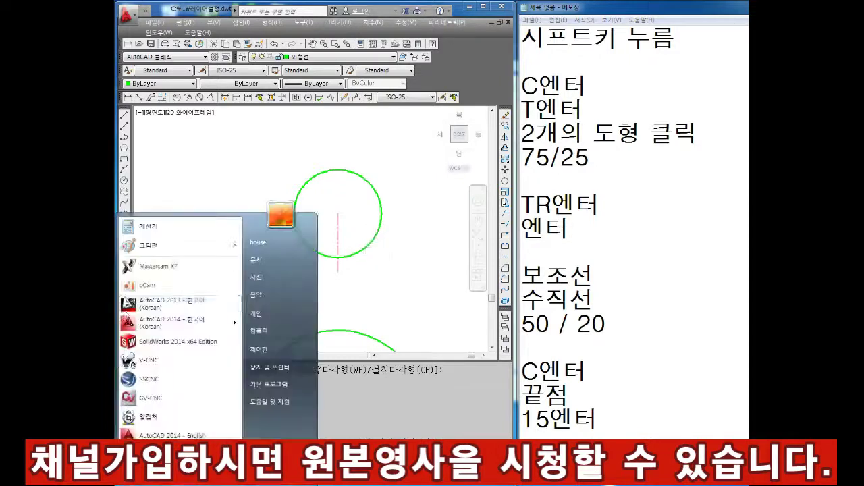
{"action": "left_click", "coordinate": [151, 236]}
{"action": "type", "text": "7."}
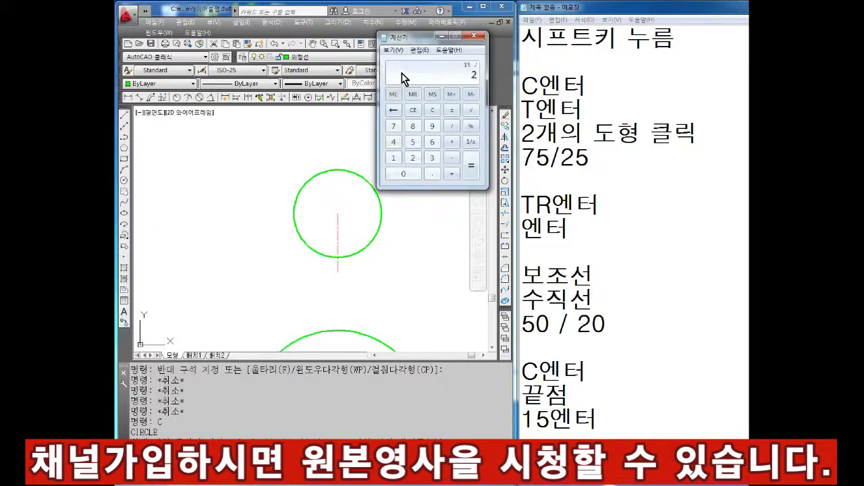
{"action": "type", "text": "5"}
{"action": "left_click", "coordinate": [481, 244]}
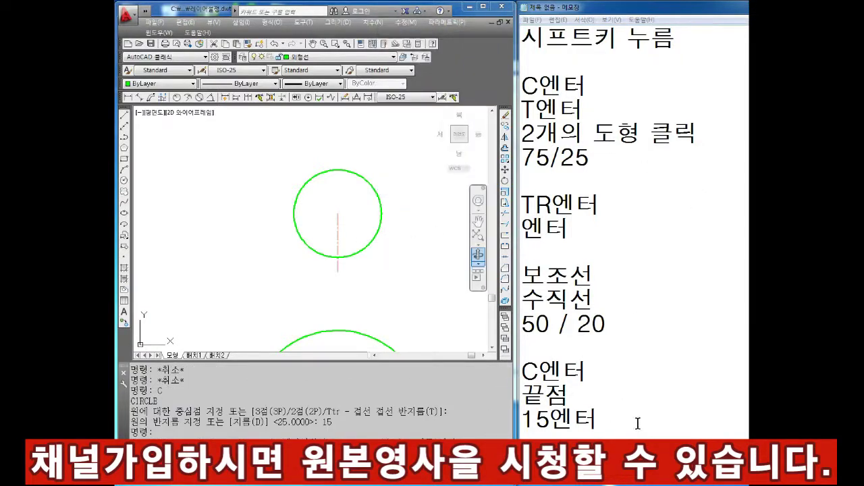
{"action": "middle_click_drag", "start_coordinate": [407, 328], "coordinate": [394, 250]}
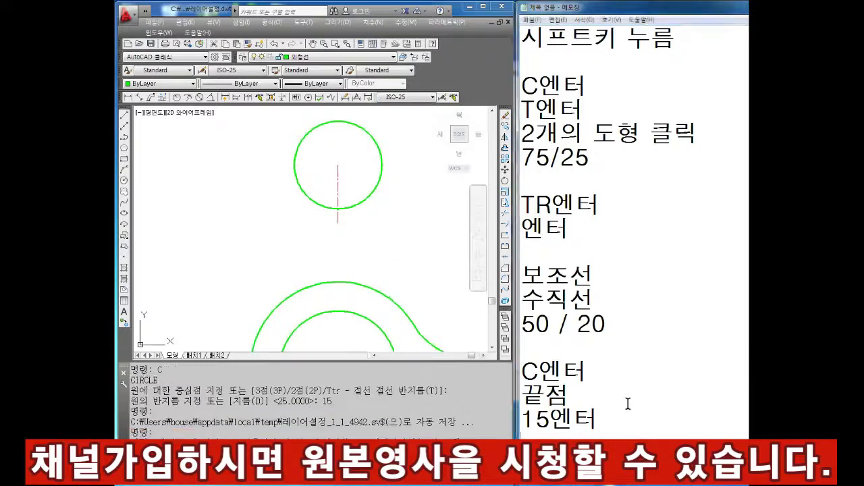
- Note '원의 사분점' and '수직선 그리기' in the notes
{"action": "scroll", "coordinate": [635, 230], "scroll_direction": "down", "scroll_amount": 2}
{"action": "key", "text": "Return"}
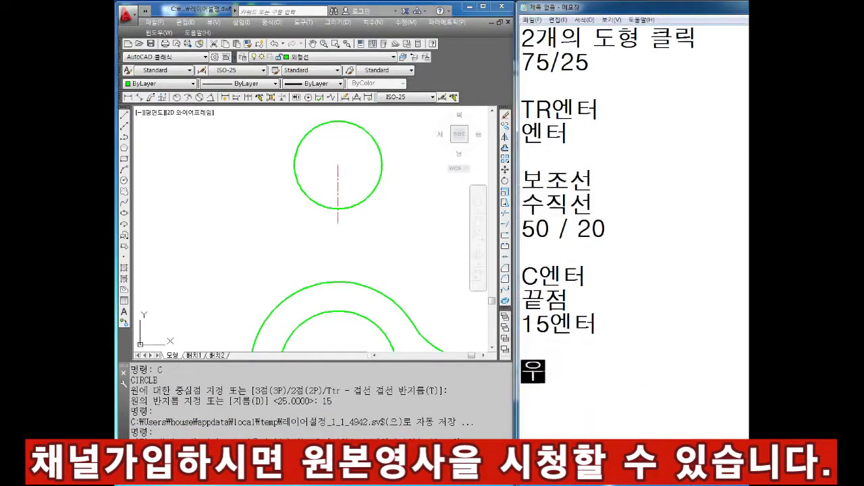
{"action": "type", "text": "원의 사분점"}
{"action": "key", "text": "Return"}
{"action": "type", "text": "수"}
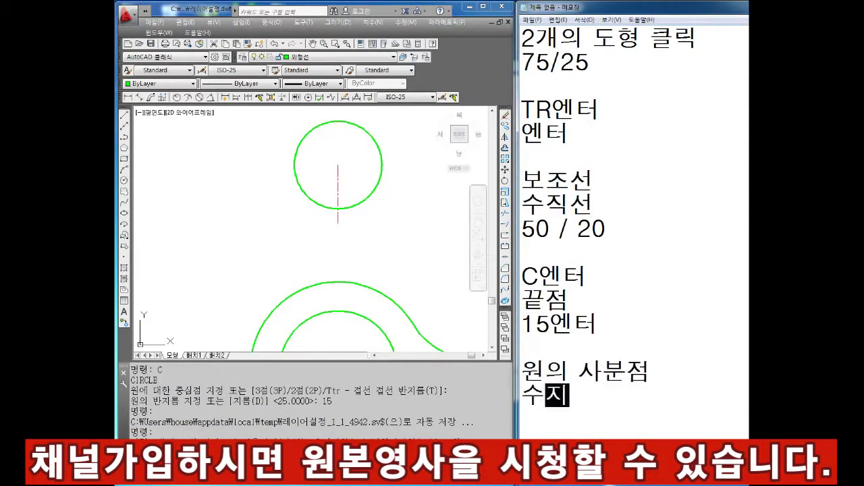
{"action": "type", "text": "직선 그리기"}
- Draw two vertical lines from the radius-15 circle's left and right quadrants down to the lower arc
{"action": "left_click", "coordinate": [284, 245]}
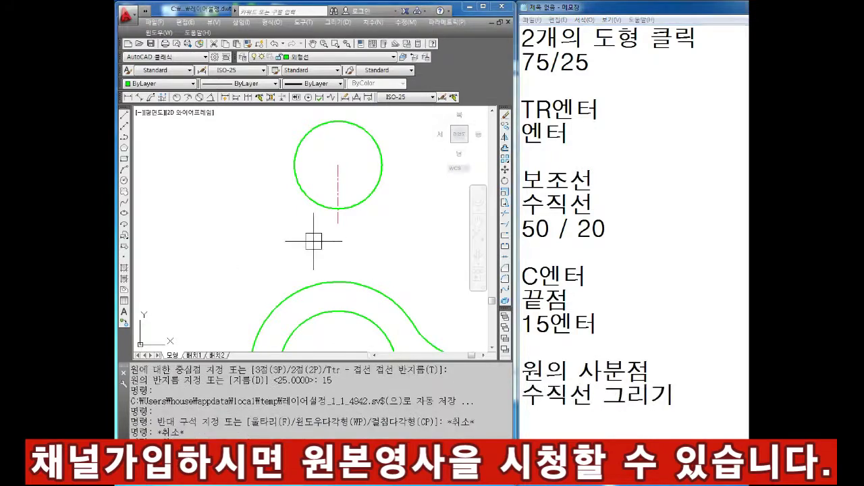
{"action": "key", "text": "Escape"}
{"action": "key", "text": "Escape"}
{"action": "key", "text": "Escape"}
{"action": "type", "text": "L"}
{"action": "key", "text": "Return"}
{"action": "left_click", "coordinate": [293, 165]}
{"action": "left_click", "coordinate": [292, 301]}
{"action": "key", "text": "Escape"}
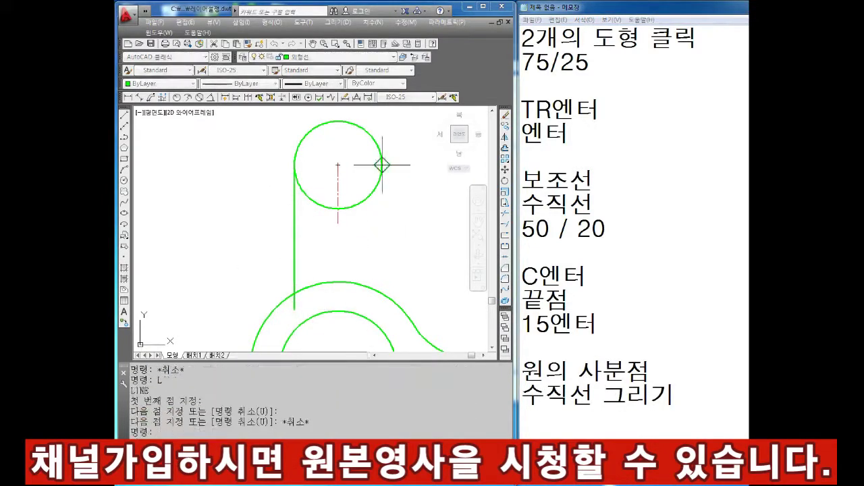
{"action": "key", "text": "Return"}
{"action": "left_click", "coordinate": [382, 164]}
{"action": "left_click", "coordinate": [387, 286]}
{"action": "scroll", "coordinate": [350, 255], "scroll_direction": "up", "scroll_amount": 2}
{"action": "key", "text": "Escape"}
{"action": "key", "text": "Escape"}
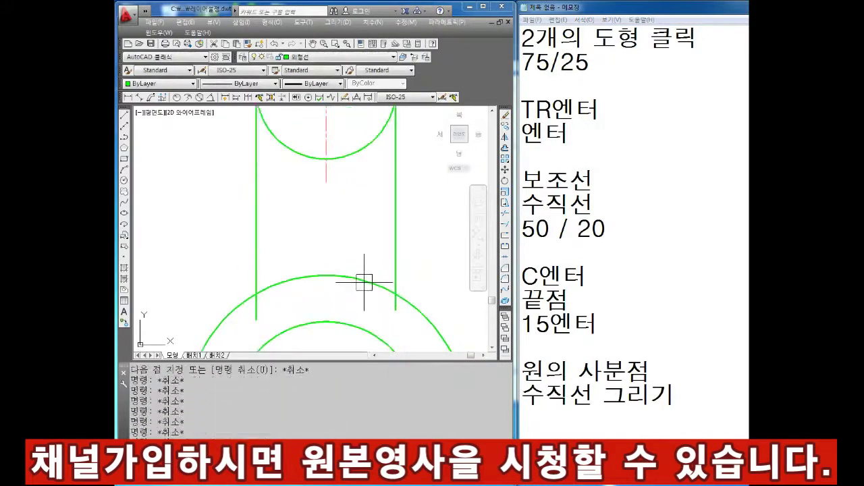
- Trim the line ends below the arc and the top circle's lower half
{"action": "type", "text": "TR"}
{"action": "key", "text": "Return"}
{"action": "key", "text": "Return"}
{"action": "left_click", "coordinate": [395, 318]}
{"action": "left_click", "coordinate": [381, 309]}
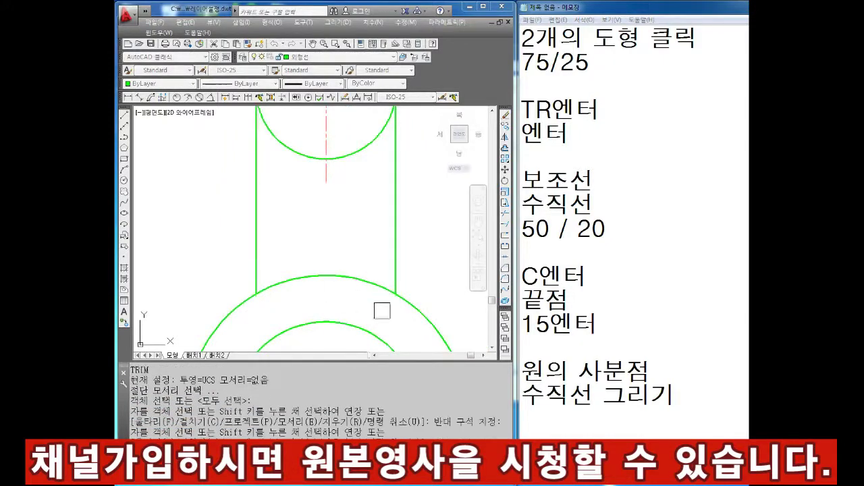
{"action": "scroll", "coordinate": [379, 304], "scroll_direction": "down", "scroll_amount": 2}
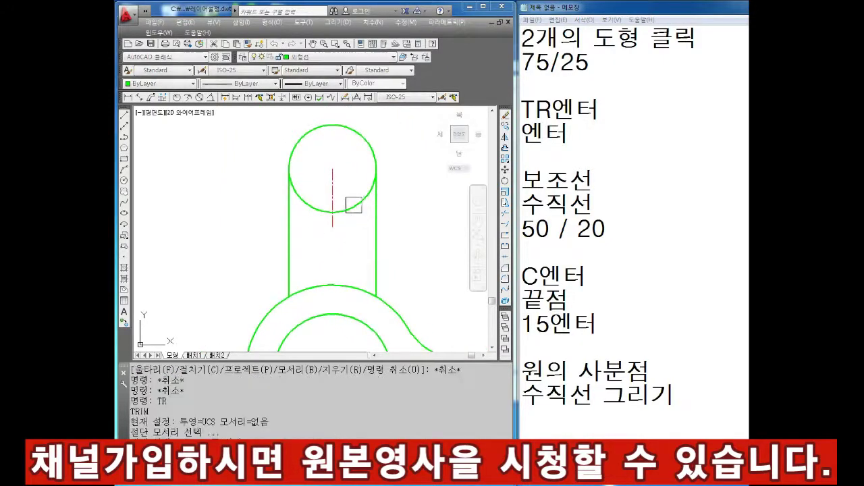
{"action": "left_click", "coordinate": [342, 209]}
- Log the 'TR엔터' step in the notes
{"action": "left_click", "coordinate": [725, 413]}
{"action": "type", "text": "TRDPS"}
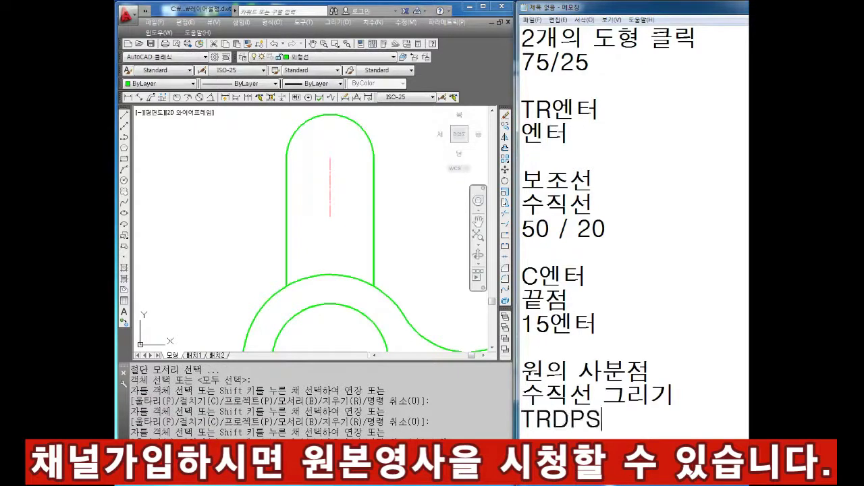
{"action": "key", "text": "BackSpace"}
{"action": "key", "text": "BackSpace"}
{"action": "key", "text": "BackSpace"}
{"action": "type", "text": "엔터"}
{"action": "key", "text": "Return"}
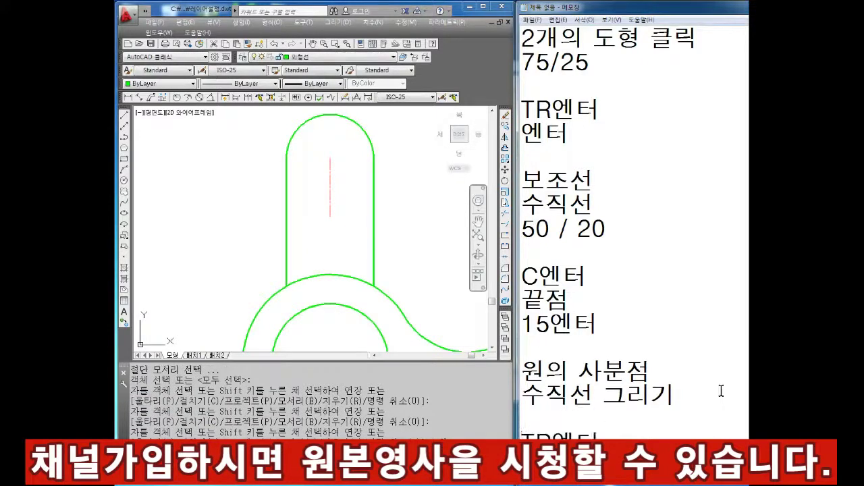
{"action": "key", "text": "Return"}
{"action": "key", "text": "Return"}
{"action": "key", "text": "Return"}
- Log the offset steps 'O엔터' and '7.5엔터' in the side notes
{"action": "type", "text": "ODPSX"}
{"action": "key", "text": "BackSpace"}
{"action": "key", "text": "BackSpace"}
{"action": "key", "text": "BackSpace"}
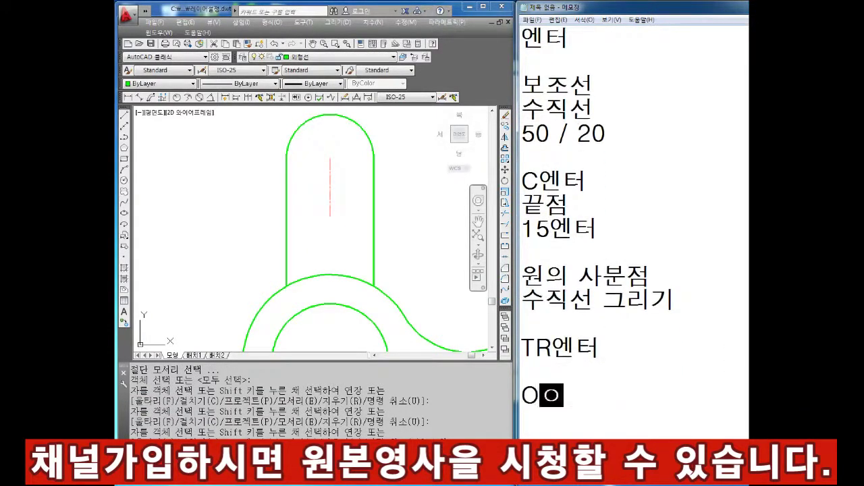
{"action": "type", "text": "엔터"}
{"action": "key", "text": "Return"}
{"action": "type", "text": "7.5엔터"}
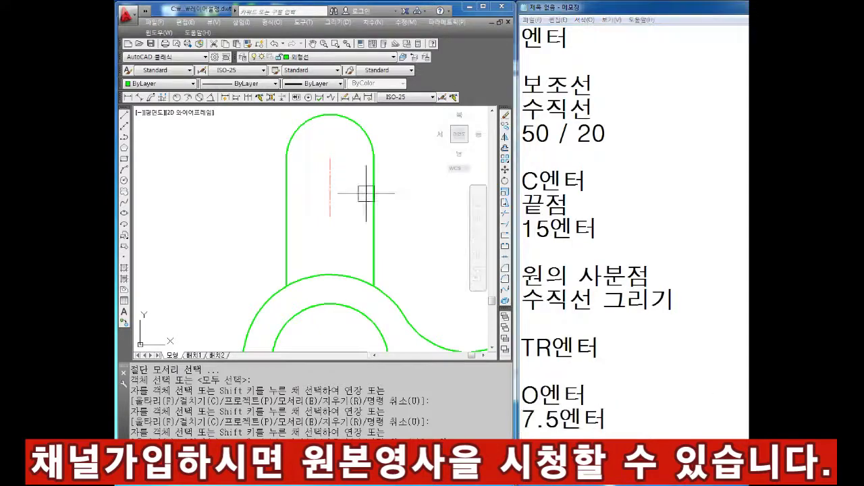
- Offset the slot edges 7.5 units inward to form the inner slot outline
{"action": "middle_click_drag", "start_coordinate": [363, 193], "coordinate": [367, 203]}
{"action": "key", "text": "Escape"}
{"action": "key", "text": "Escape"}
{"action": "key", "text": "Escape"}
{"action": "type", "text": "o"}
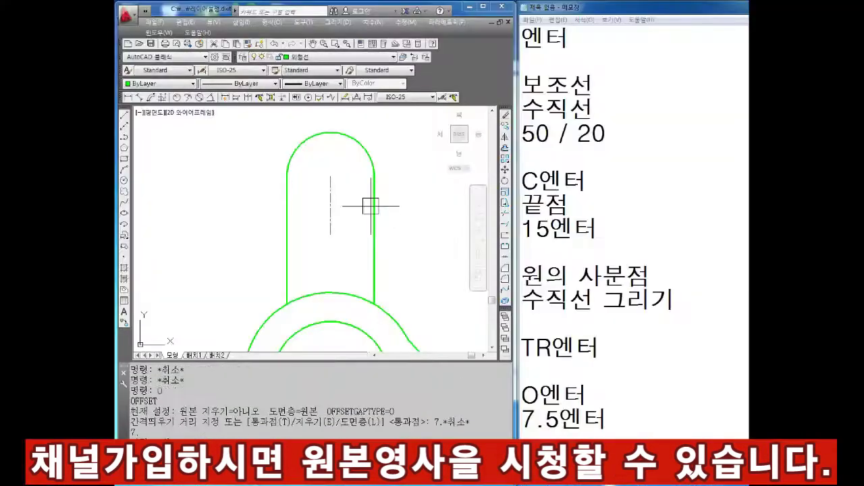
{"action": "key", "text": "Return"}
{"action": "left_click", "coordinate": [286, 223]}
{"action": "left_click", "coordinate": [305, 245]}
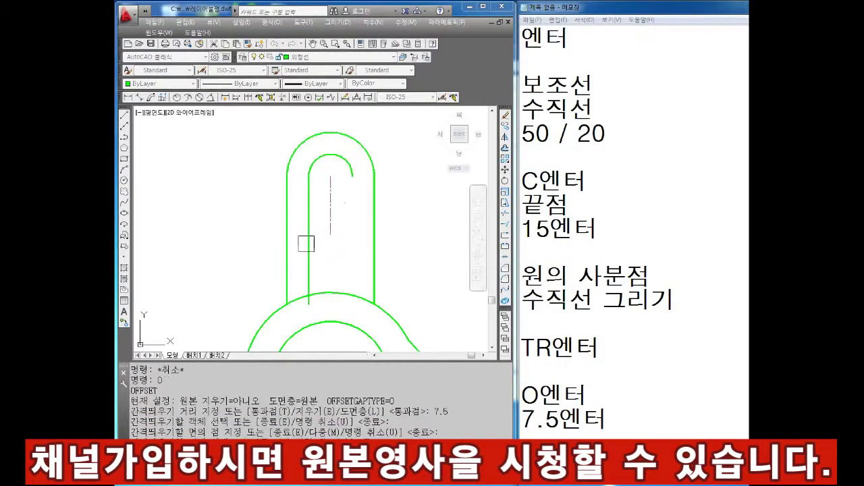
{"action": "left_click", "coordinate": [374, 204]}
{"action": "left_click", "coordinate": [340, 235]}
{"action": "middle_click_drag", "start_coordinate": [341, 276], "coordinate": [341, 233]}
{"action": "scroll", "coordinate": [331, 230], "scroll_direction": "up", "scroll_amount": 2}
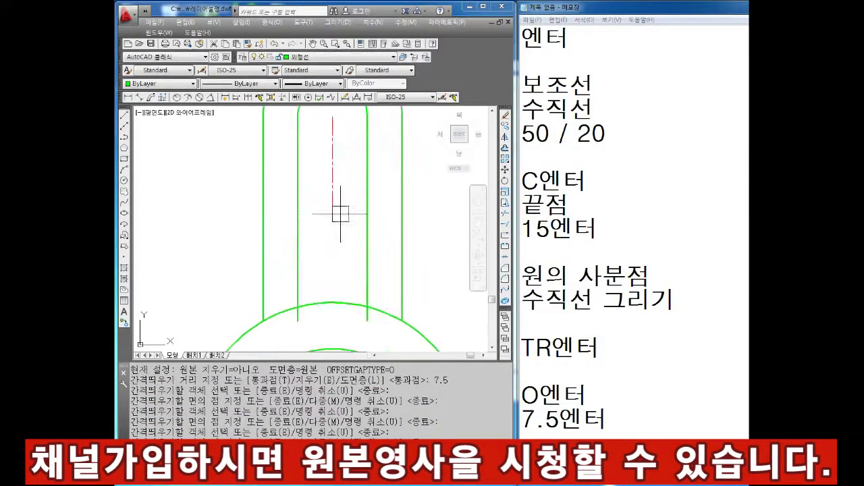
{"action": "scroll", "coordinate": [326, 239], "scroll_direction": "down", "scroll_amount": 2}
{"action": "scroll", "coordinate": [328, 241], "scroll_direction": "up", "scroll_amount": 1}
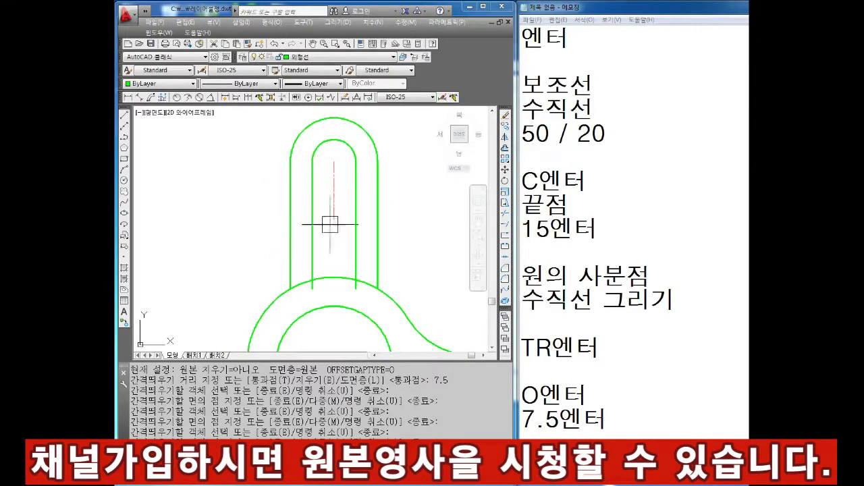
{"action": "scroll", "coordinate": [368, 165], "scroll_direction": "up", "scroll_amount": 1}
{"action": "scroll", "coordinate": [345, 162], "scroll_direction": "up", "scroll_amount": 1}
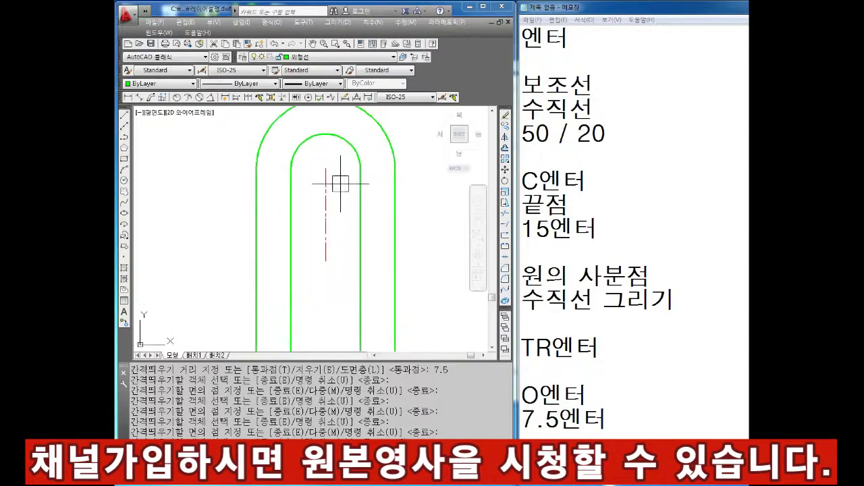
{"action": "key", "text": "Escape"}
- Draw a short horizontal line from the red centerline to the inner slot's right edge
{"action": "key", "text": "Escape"}
{"action": "type", "text": "L"}
{"action": "key", "text": "Return"}
{"action": "left_click", "coordinate": [326, 214]}
{"action": "left_click", "coordinate": [360, 214]}
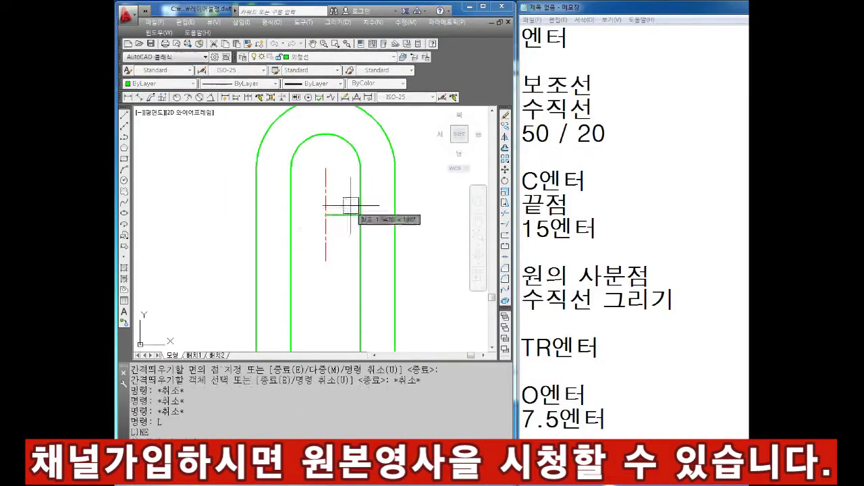
{"action": "key", "text": "Escape"}
{"action": "left_click", "coordinate": [343, 141]}
{"action": "key", "text": "Escape"}
{"action": "key", "text": "Escape"}
{"action": "key", "text": "Escape"}
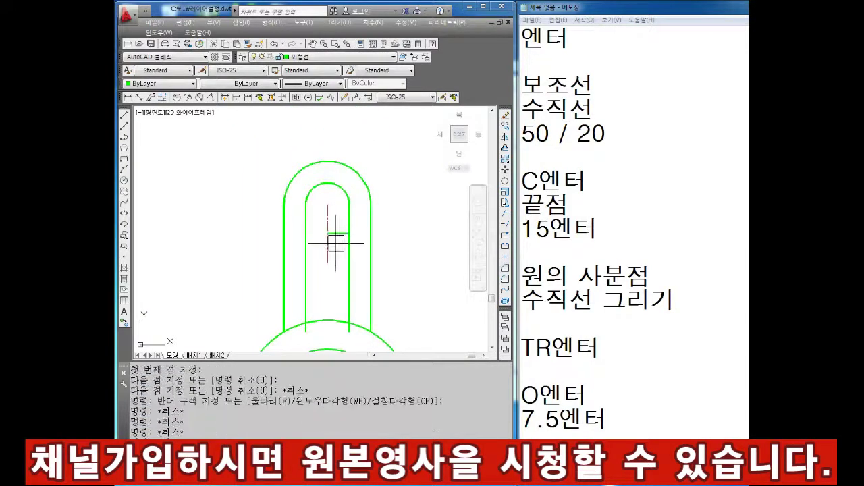
- Start the MIRROR command and log 'MI엔터' in the notes
{"action": "type", "text": "mi"}
{"action": "key", "text": "Return"}
{"action": "left_click", "coordinate": [608, 418]}
{"action": "scroll", "coordinate": [607, 338], "scroll_direction": "down", "scroll_amount": 2}
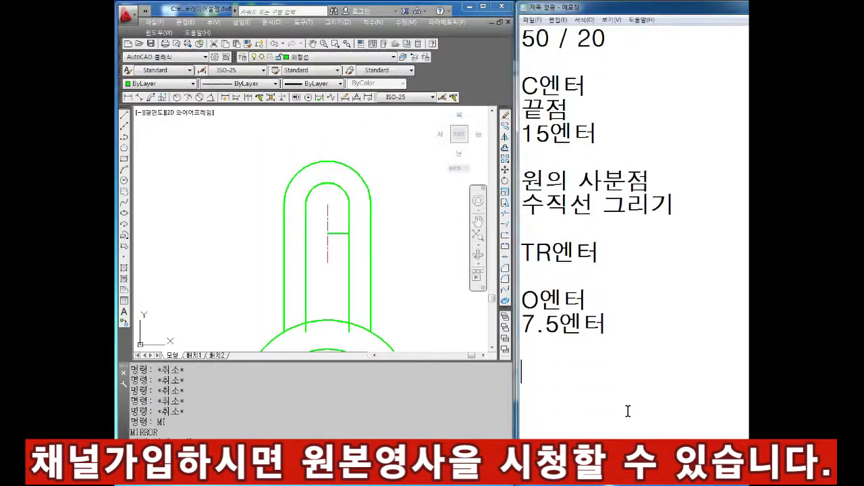
{"action": "type", "text": "MI엔터"}
{"action": "key", "text": "Escape"}
{"action": "key", "text": "Escape"}
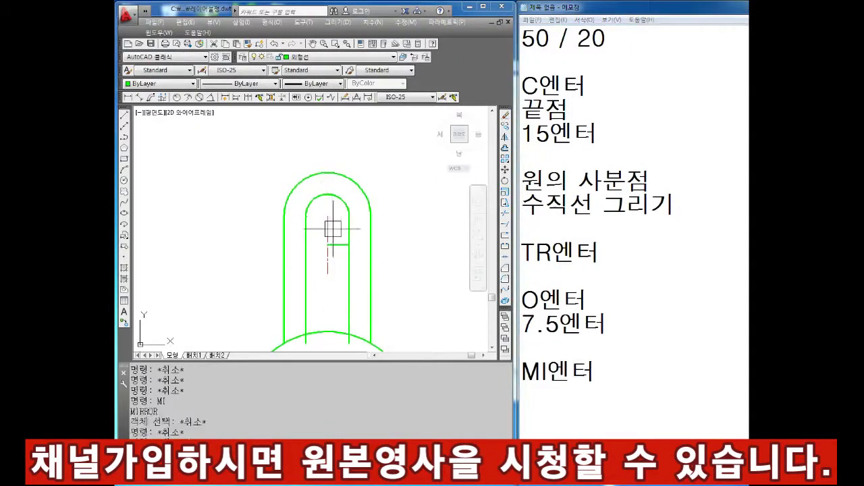
{"action": "scroll", "coordinate": [338, 226], "scroll_direction": "up", "scroll_amount": 3}
{"action": "scroll", "coordinate": [331, 196], "scroll_direction": "down", "scroll_amount": 1}
- Select the short horizontal line for mirroring, then cancel the mirror
{"action": "middle_click_drag", "start_coordinate": [325, 213], "coordinate": [325, 208]}
{"action": "key", "text": "Return"}
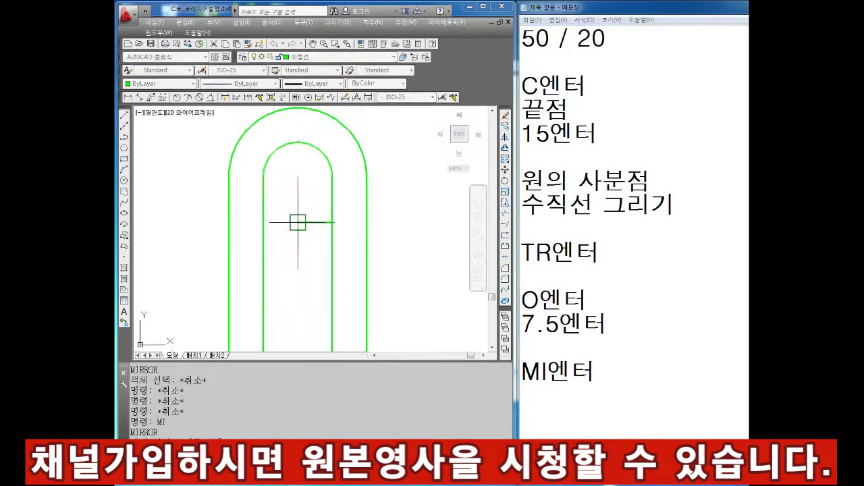
{"action": "left_click", "coordinate": [332, 222]}
{"action": "middle_click_drag", "start_coordinate": [357, 300], "coordinate": [358, 248]}
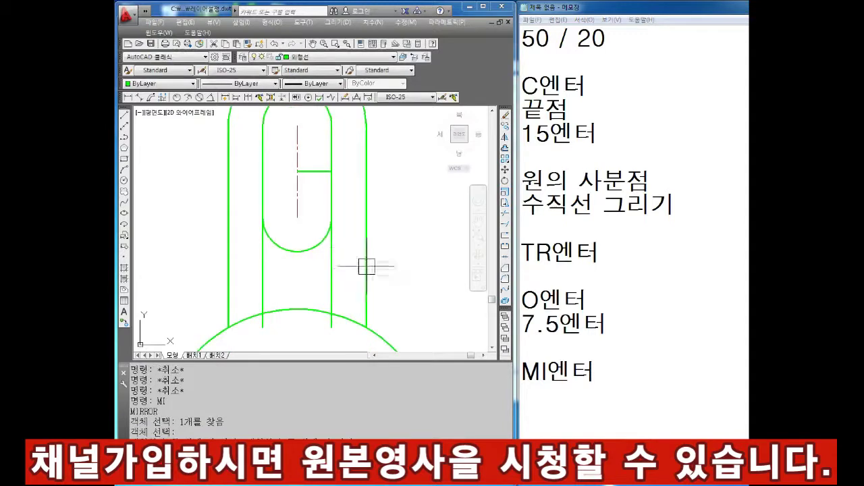
{"action": "scroll", "coordinate": [366, 266], "scroll_direction": "down", "scroll_amount": 2}
{"action": "key", "text": "Escape"}
{"action": "key", "text": "Escape"}
{"action": "key", "text": "Escape"}
{"action": "key", "text": "Escape"}
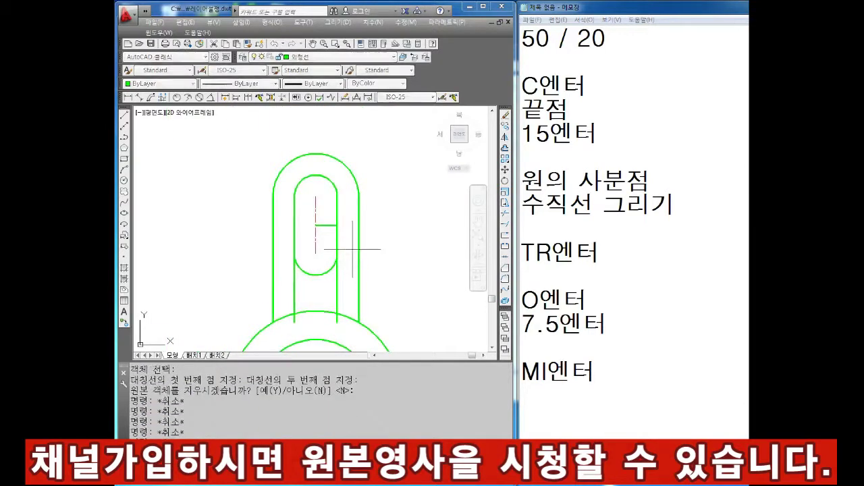
{"action": "middle_click_drag", "start_coordinate": [352, 249], "coordinate": [361, 225]}
{"action": "type", "text": "C"}
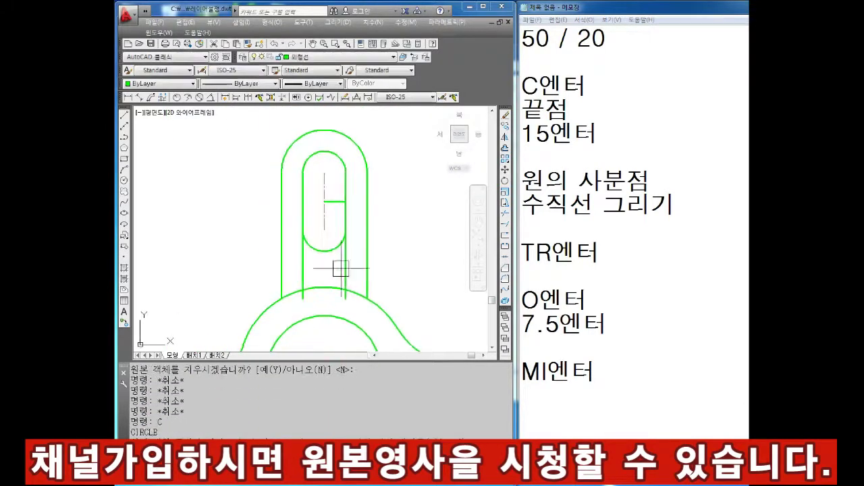
{"action": "key", "text": "Escape"}
{"action": "key", "text": "Escape"}
{"action": "key", "text": "Escape"}
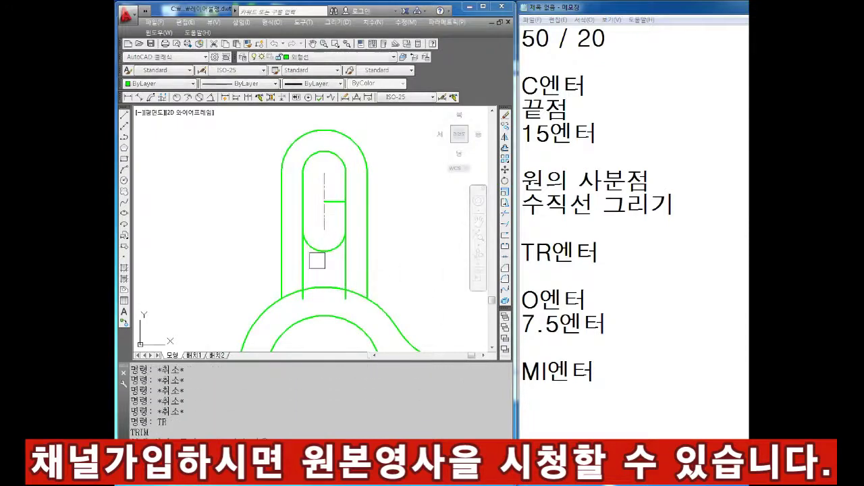
- Trim the leftover lines below the inner slot and the horizontal helper line
{"action": "type", "text": "tr"}
{"action": "key", "text": "Return"}
{"action": "left_click", "coordinate": [301, 258]}
{"action": "key", "text": "Return"}
{"action": "left_click", "coordinate": [345, 270]}
{"action": "mouse_move", "coordinate": [391, 267]}
{"action": "middle_mouse_down"}
{"action": "mouse_move", "coordinate": [395, 229]}
{"action": "mouse_move", "coordinate": [411, 221]}
{"action": "middle_mouse_up"}
{"action": "scroll", "coordinate": [337, 187], "scroll_direction": "up", "scroll_amount": 3}
{"action": "left_click", "coordinate": [338, 187]}
{"action": "key", "text": "Escape"}
{"action": "scroll", "coordinate": [413, 241], "scroll_direction": "down", "scroll_amount": 3}
- Erase the remaining leftover segment below the inner slot
{"action": "left_click", "coordinate": [357, 270]}
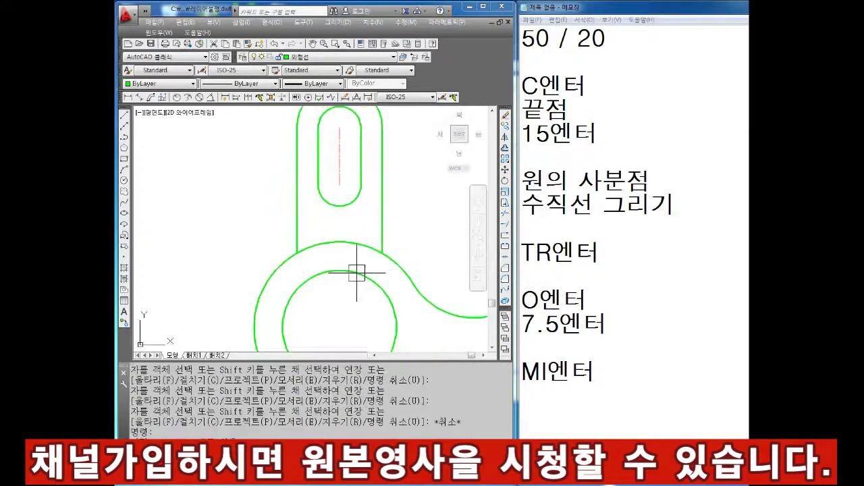
{"action": "key", "text": "Delete"}
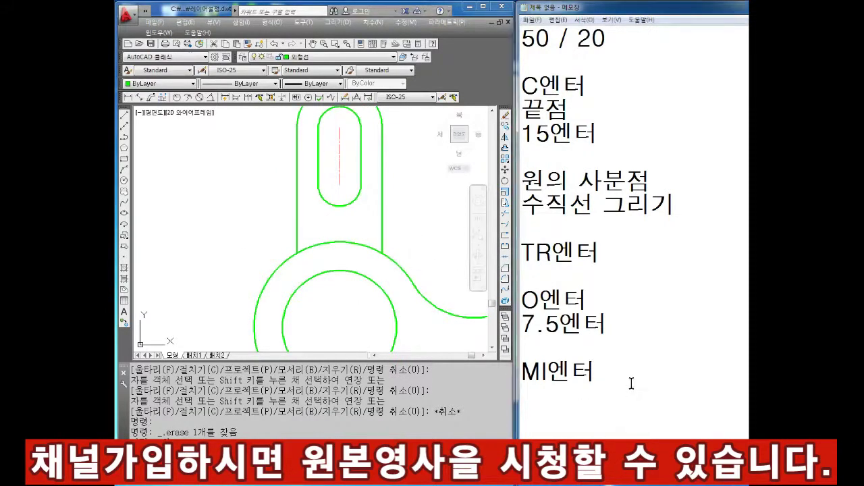
{"action": "scroll", "coordinate": [580, 408], "scroll_direction": "down", "scroll_amount": 2}
{"action": "scroll", "coordinate": [580, 407], "scroll_direction": "down", "scroll_amount": 2}
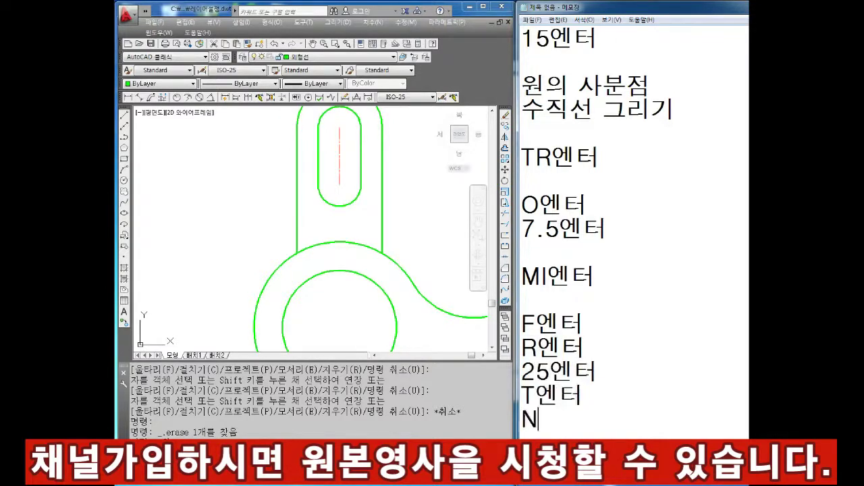
{"action": "scroll", "coordinate": [635, 237], "scroll_direction": "down", "scroll_amount": 1}
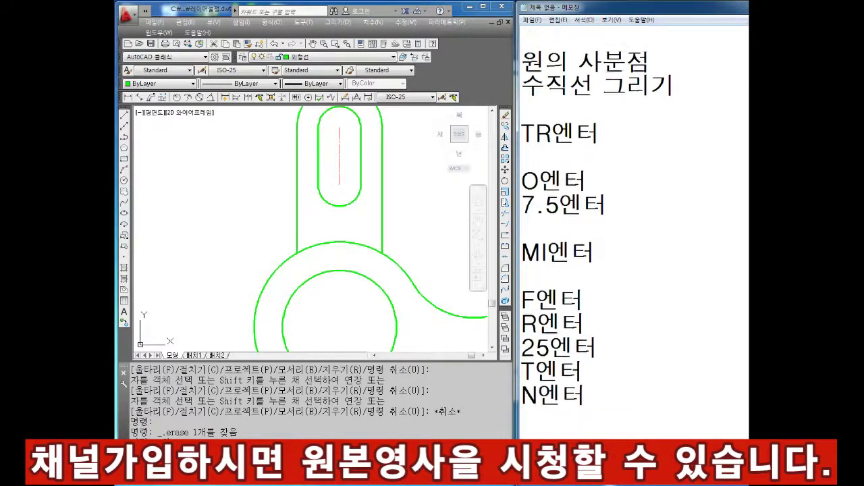
- Try a no-trim fillet with radius 25 at the slot-to-circle corner, then cancel
{"action": "left_click", "coordinate": [214, 170]}
{"action": "key", "text": "Escape"}
{"action": "key", "text": "Escape"}
{"action": "key", "text": "Escape"}
{"action": "type", "text": "F"}
{"action": "key", "text": "Return"}
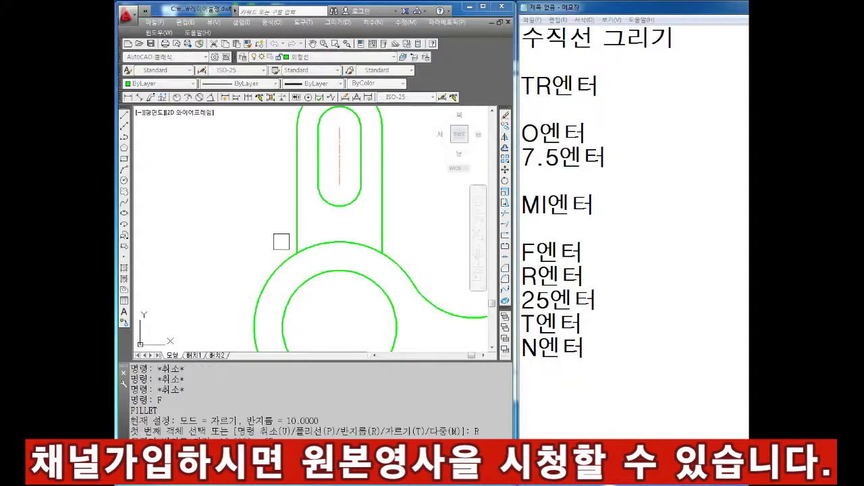
{"action": "type", "text": "R 25 T "}
{"action": "type", "text": "N"}
{"action": "key", "text": "Return"}
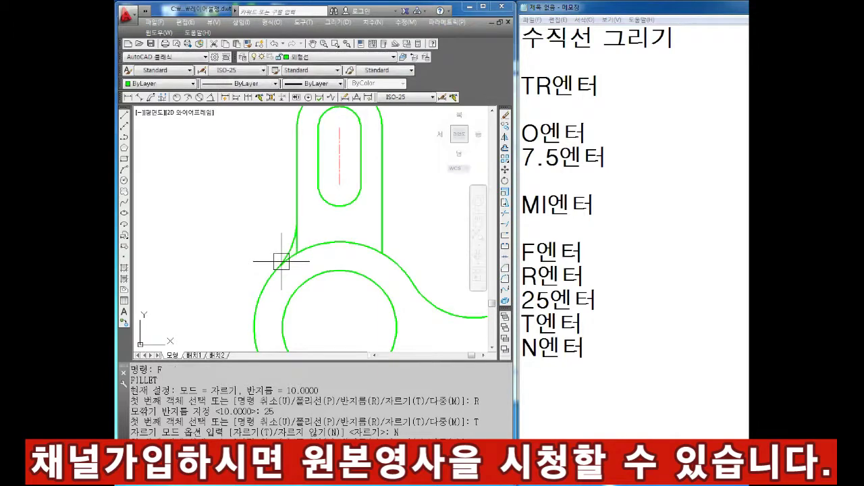
{"action": "middle_click_drag", "start_coordinate": [315, 256], "coordinate": [296, 240]}
{"action": "left_click", "coordinate": [271, 222]}
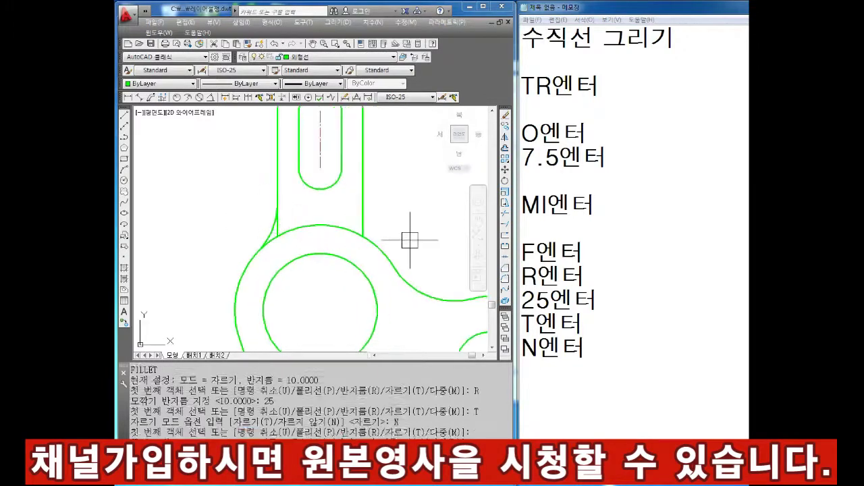
{"action": "key", "text": "Escape"}
{"action": "key", "text": "Escape"}
{"action": "key", "text": "Escape"}
- Set the fillet radius to 10 and log the fillet sequence in the notes
{"action": "type", "text": "F"}
{"action": "key", "text": "Return"}
{"action": "type", "text": "R"}
{"action": "key", "text": "Return"}
{"action": "type", "text": "10"}
{"action": "key", "text": "Return"}
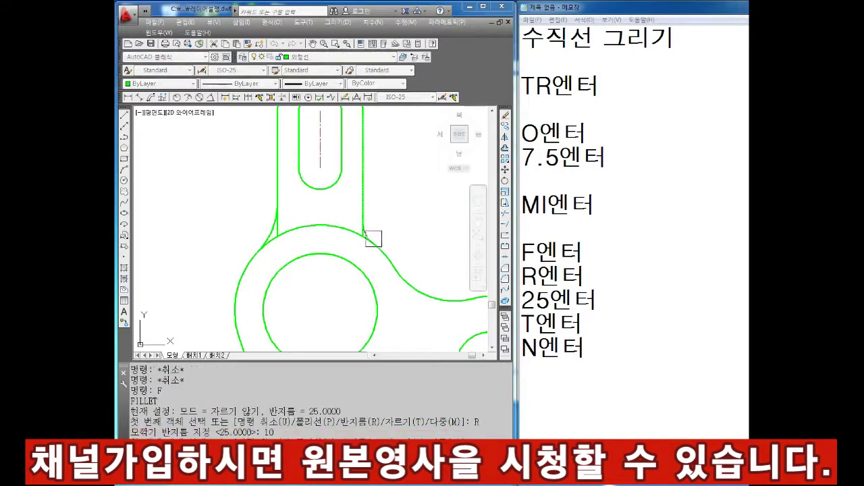
{"action": "scroll", "coordinate": [345, 222], "scroll_direction": "up", "scroll_amount": 2}
{"action": "scroll", "coordinate": [345, 221], "scroll_direction": "down", "scroll_amount": 3}
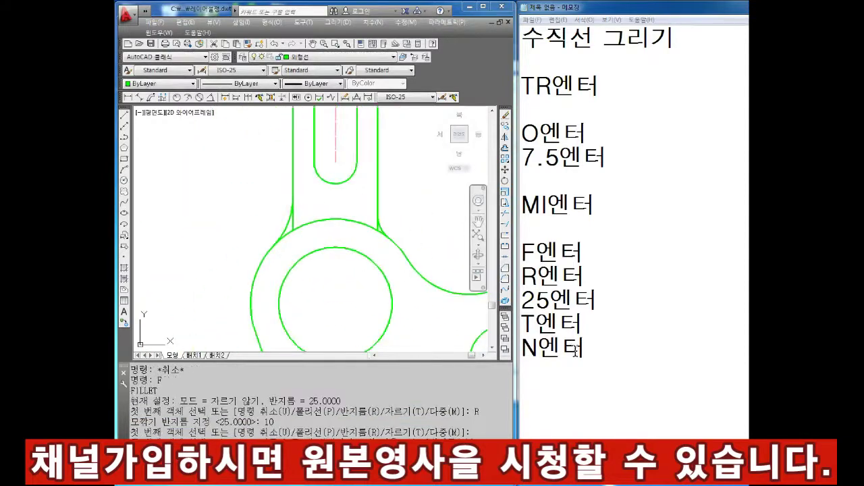
{"action": "left_click", "coordinate": [609, 345]}
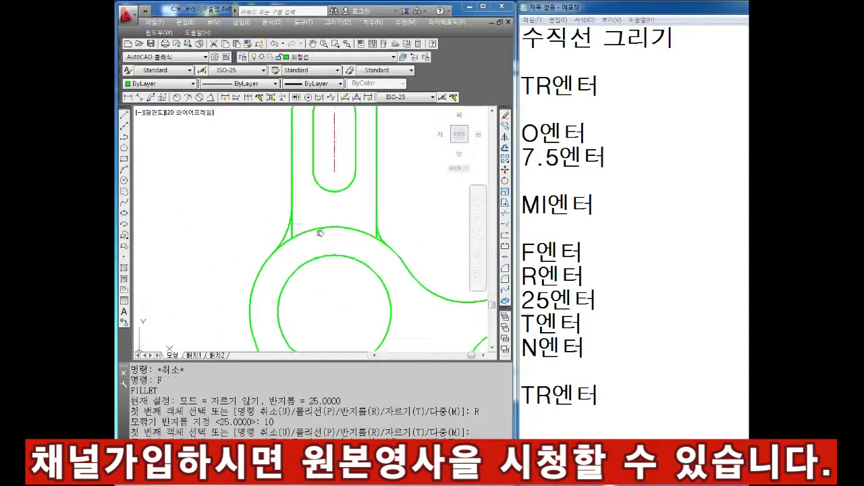
{"action": "left_click", "coordinate": [392, 205]}
{"action": "scroll", "coordinate": [316, 245], "scroll_direction": "up", "scroll_amount": 3}
{"action": "key", "text": "Escape"}
- Trim the excess around the fillets and expand the layer dropdown
{"action": "type", "text": "TR"}
{"action": "key", "text": "Return"}
{"action": "scroll", "coordinate": [316, 245], "scroll_direction": "up", "scroll_amount": 1}
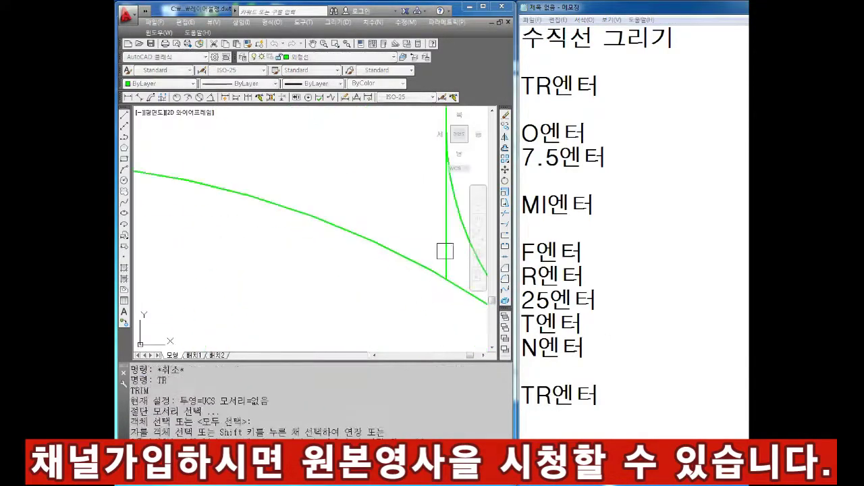
{"action": "scroll", "coordinate": [432, 236], "scroll_direction": "down", "scroll_amount": 3}
{"action": "scroll", "coordinate": [411, 195], "scroll_direction": "down", "scroll_amount": 2}
{"action": "scroll", "coordinate": [400, 219], "scroll_direction": "up", "scroll_amount": 2}
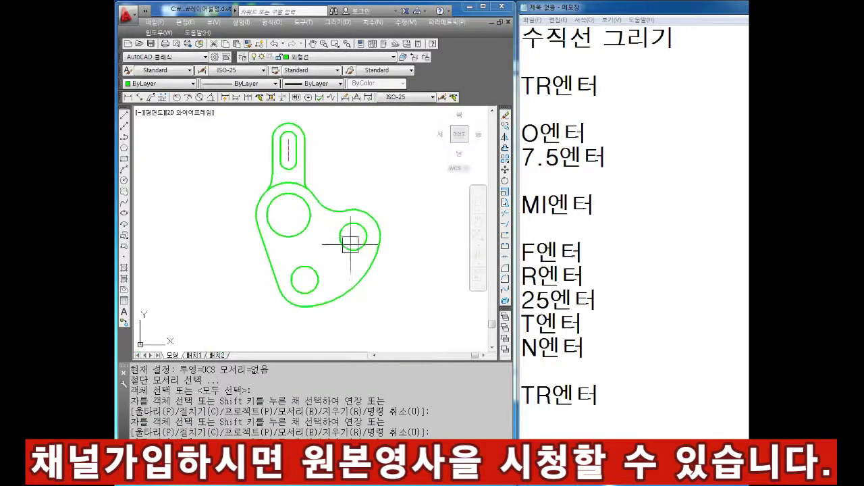
{"action": "left_click", "coordinate": [317, 57]}
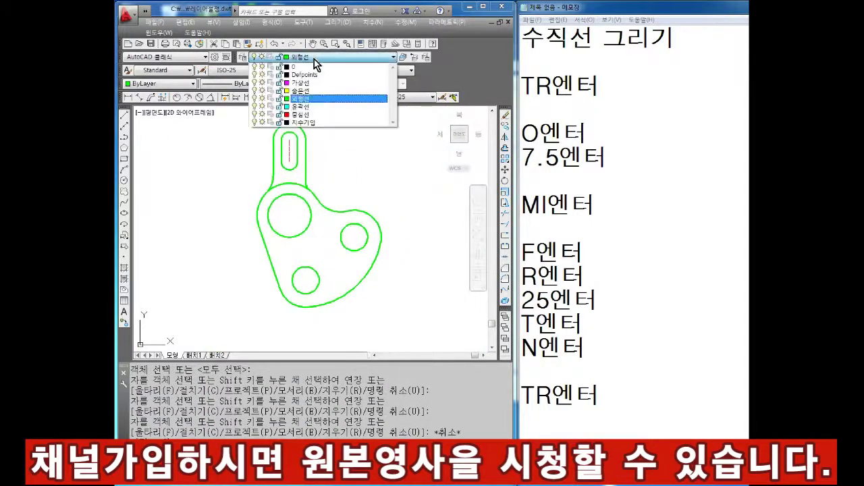
- Make 중심선 the current layer and bring the top slot into view
{"action": "left_click", "coordinate": [317, 112]}
{"action": "scroll", "coordinate": [260, 241], "scroll_direction": "up", "scroll_amount": 2}
{"action": "key", "text": "Escape"}
{"action": "key", "text": "Escape"}
{"action": "type", "text": "L"}
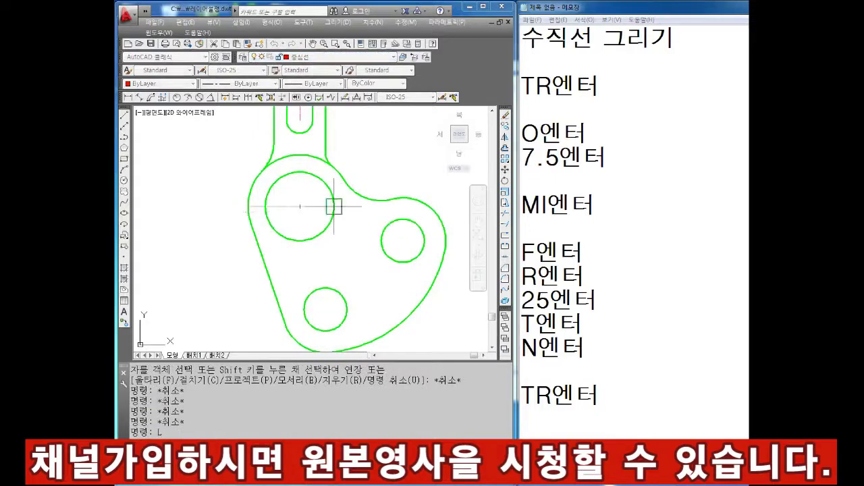
{"action": "key", "text": "Return"}
{"action": "left_click", "coordinate": [333, 206]}
{"action": "key", "text": "Escape"}
{"action": "middle_click_drag", "start_coordinate": [334, 206], "coordinate": [297, 278]}
{"action": "key", "text": "Return"}
{"action": "key", "text": "Escape"}
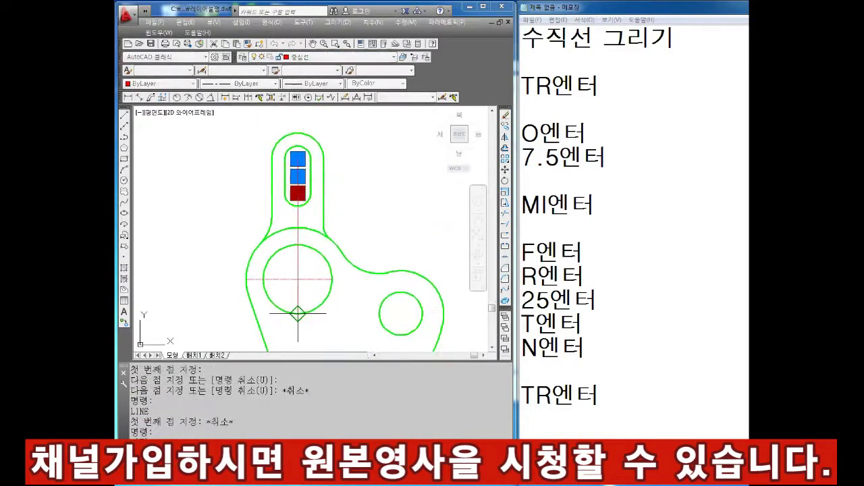
{"action": "scroll", "coordinate": [283, 222], "scroll_direction": "up", "scroll_amount": 2}
- Draw the horizontal centreline across the top slot
{"action": "left_click", "coordinate": [297, 232]}
{"action": "scroll", "coordinate": [273, 217], "scroll_direction": "up", "scroll_amount": 1}
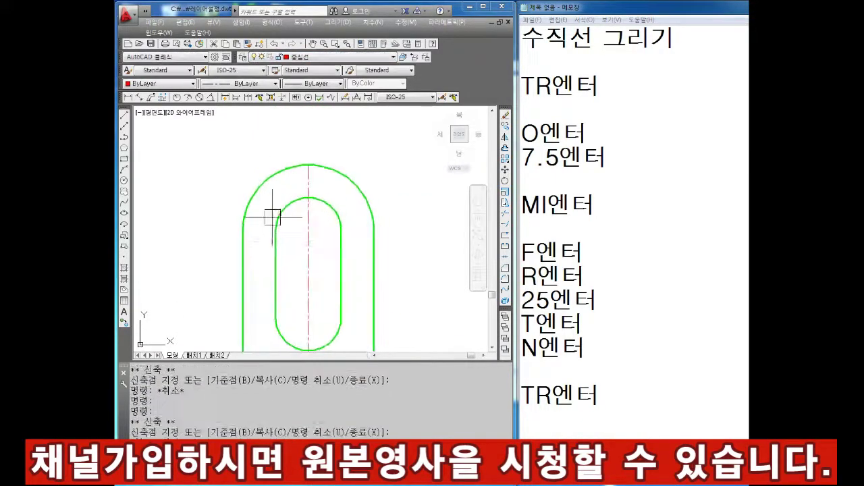
{"action": "type", "text": "L"}
{"action": "key", "text": "Return"}
{"action": "left_click", "coordinate": [243, 230]}
{"action": "left_click", "coordinate": [373, 229]}
{"action": "key", "text": "Escape"}
{"action": "middle_click_drag", "start_coordinate": [372, 241], "coordinate": [371, 179]}
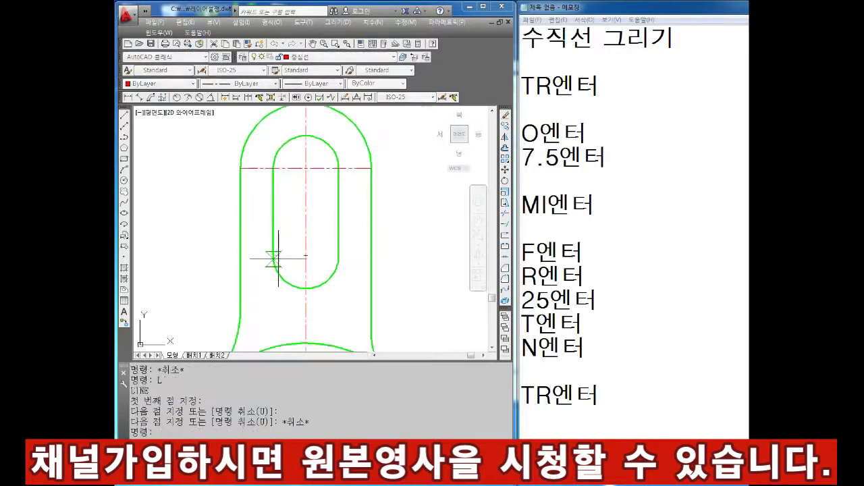
{"action": "scroll", "coordinate": [337, 251], "scroll_direction": "down", "scroll_amount": 3}
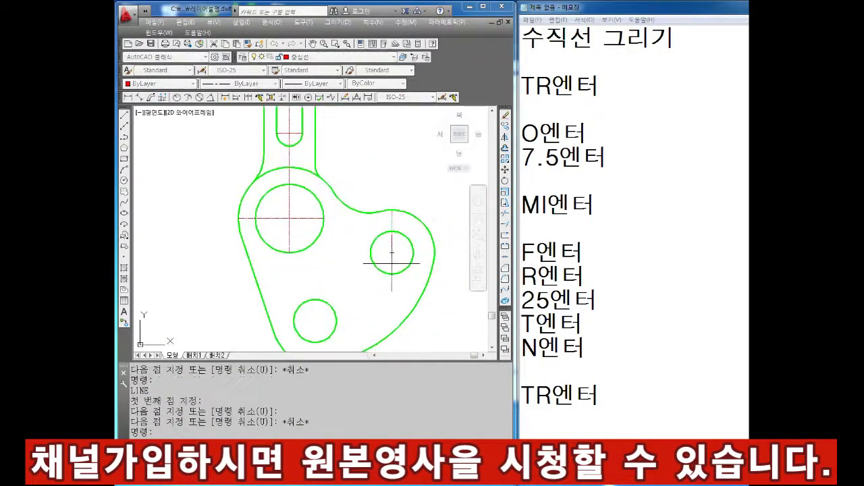
- Draw the lower circle's centreline and add blank lines to the notes
{"action": "middle_click_drag", "start_coordinate": [314, 343], "coordinate": [342, 253]}
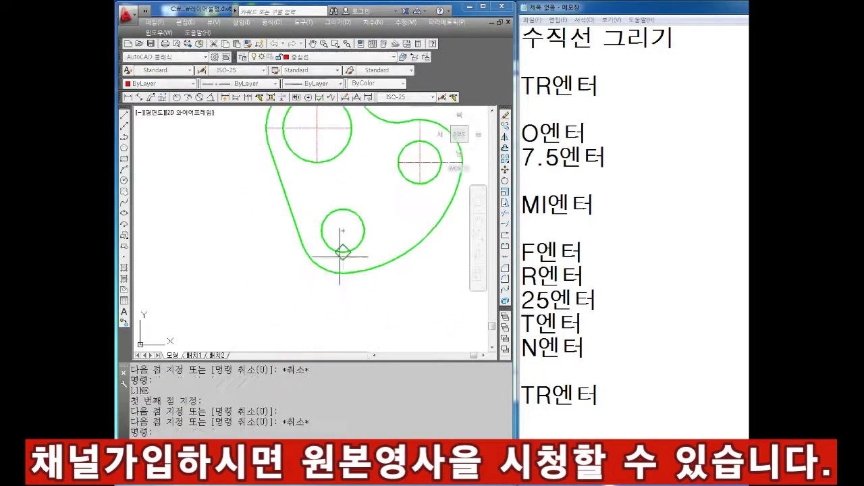
{"action": "key", "text": "Return"}
{"action": "left_click", "coordinate": [321, 231]}
{"action": "left_click", "coordinate": [364, 231]}
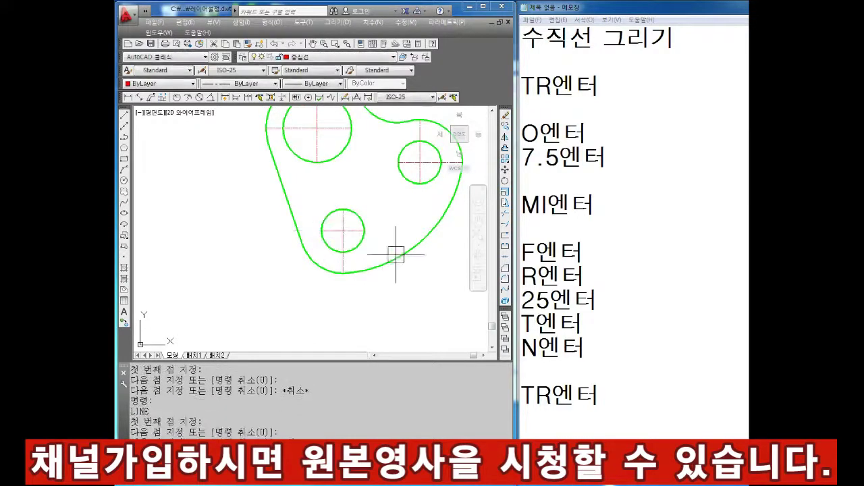
{"action": "middle_click_drag", "start_coordinate": [400, 269], "coordinate": [374, 304]}
{"action": "key", "text": "Escape"}
{"action": "left_click", "coordinate": [619, 406]}
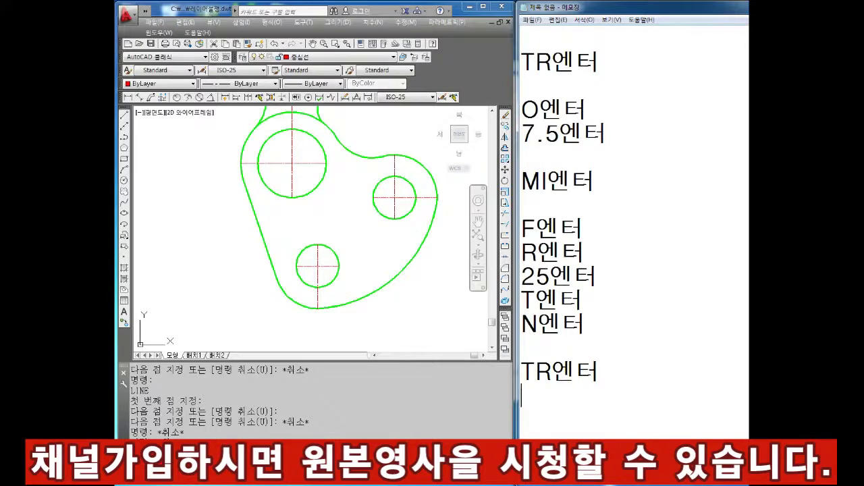
{"action": "key", "text": "Return"}
{"action": "key", "text": "Return"}
{"action": "key", "text": "Return"}
{"action": "key", "text": "Return"}
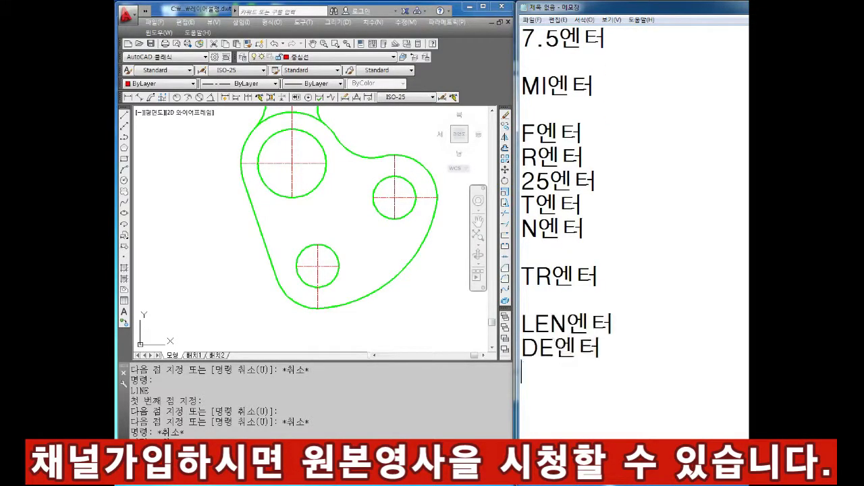
{"action": "type", "text": "3엔터"}
- Set up LEN with the DE option and a 3-unit increment
{"action": "left_click", "coordinate": [332, 303]}
{"action": "scroll", "coordinate": [332, 303], "scroll_direction": "up", "scroll_amount": 3}
{"action": "scroll", "coordinate": [332, 303], "scroll_direction": "up", "scroll_amount": 2}
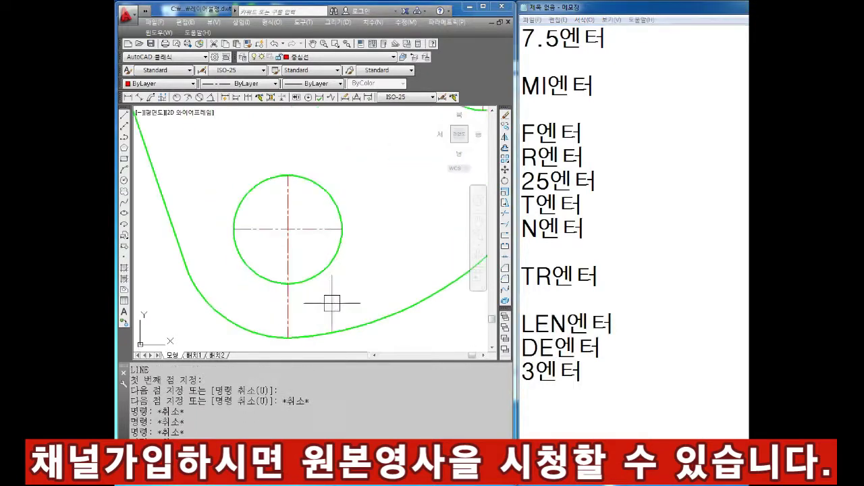
{"action": "key", "text": "Escape"}
{"action": "key", "text": "Escape"}
{"action": "key", "text": "Escape"}
{"action": "type", "text": "LEN"}
{"action": "key", "text": "Return"}
{"action": "type", "text": "DE"}
{"action": "key", "text": "Return"}
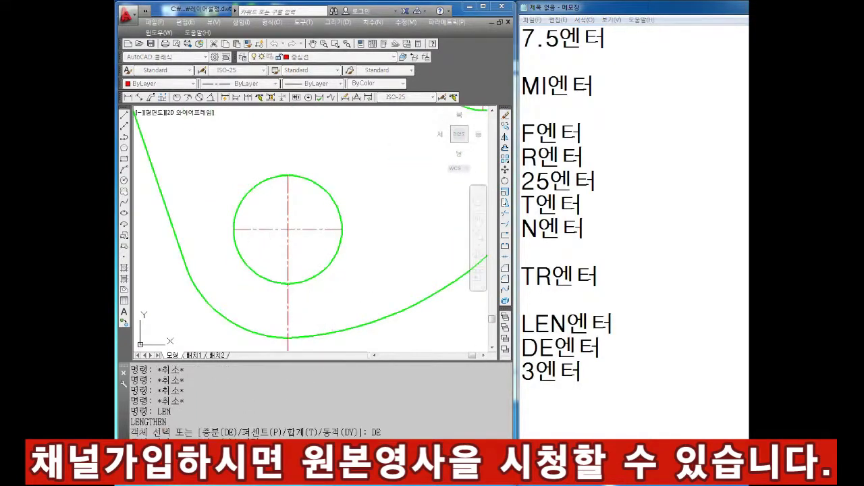
{"action": "type", "text": "3"}
{"action": "key", "text": "Return"}
- Extend the centreline ends by 3 beyond the circle and slot outlines
{"action": "scroll", "coordinate": [314, 222], "scroll_direction": "down", "scroll_amount": 2}
{"action": "scroll", "coordinate": [376, 208], "scroll_direction": "up", "scroll_amount": 2}
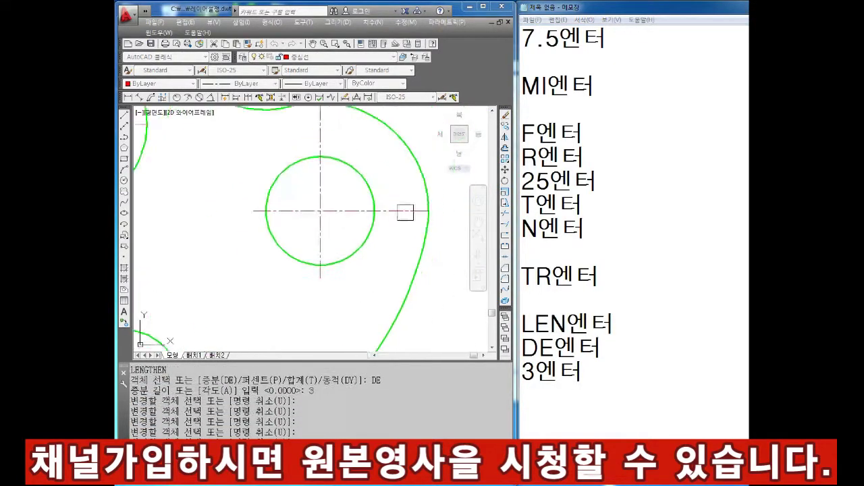
{"action": "left_click", "coordinate": [405, 212]}
{"action": "left_click", "coordinate": [328, 126]}
{"action": "scroll", "coordinate": [314, 257], "scroll_direction": "down", "scroll_amount": 2}
{"action": "scroll", "coordinate": [243, 219], "scroll_direction": "up", "scroll_amount": 4}
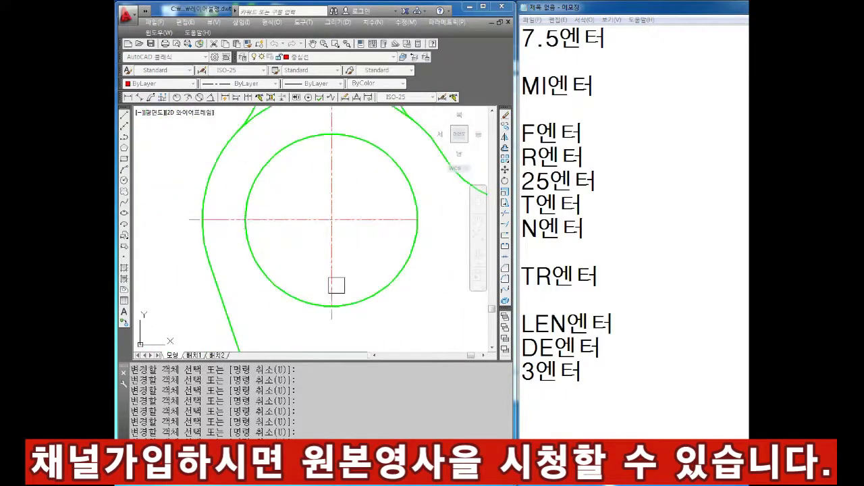
{"action": "scroll", "coordinate": [336, 286], "scroll_direction": "down", "scroll_amount": 5}
{"action": "scroll", "coordinate": [340, 207], "scroll_direction": "up", "scroll_amount": 4}
{"action": "scroll", "coordinate": [331, 163], "scroll_direction": "down", "scroll_amount": 1}
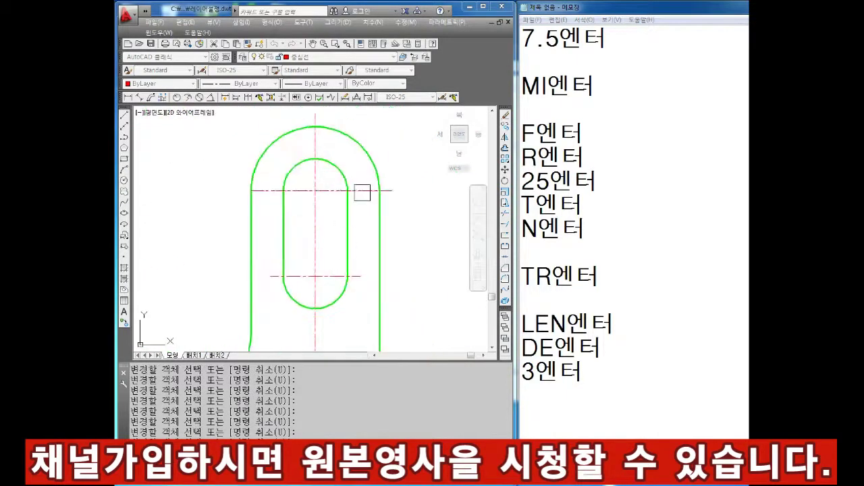
{"action": "scroll", "coordinate": [304, 234], "scroll_direction": "down", "scroll_amount": 4}
{"action": "scroll", "coordinate": [354, 290], "scroll_direction": "down", "scroll_amount": 2}
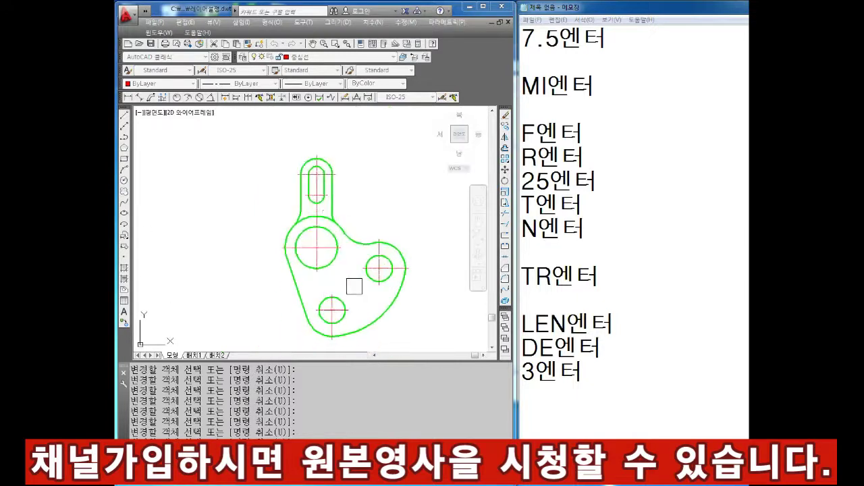
{"action": "scroll", "coordinate": [365, 300], "scroll_direction": "up", "scroll_amount": 1}
{"action": "key", "text": "Escape"}
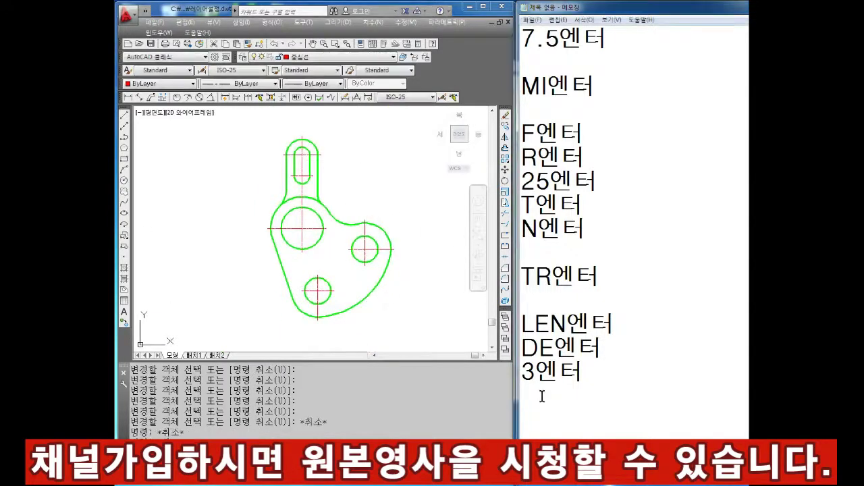
{"action": "left_click", "coordinate": [634, 419]}
{"action": "type", "text": "치수기입"}
{"action": "scroll", "coordinate": [608, 236], "scroll_direction": "down", "scroll_amount": 1}
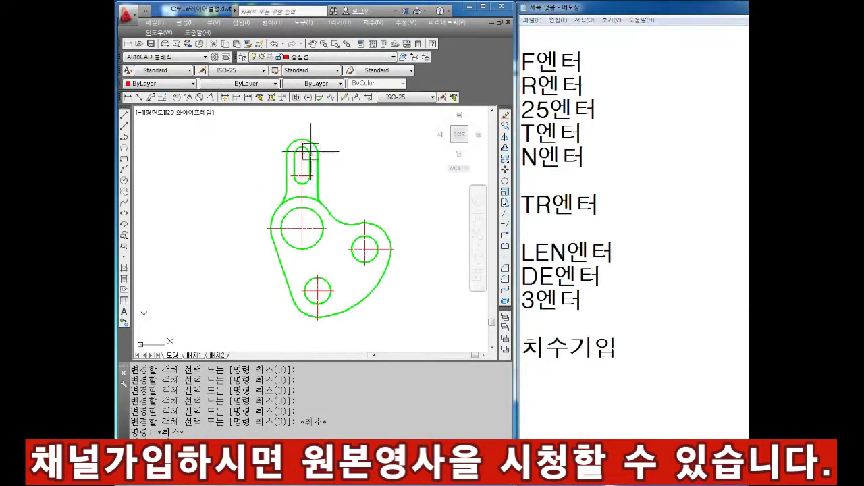
- Make 치수기입 the current layer
{"action": "key", "text": "Escape"}
{"action": "key", "text": "Escape"}
{"action": "left_click", "coordinate": [324, 57]}
{"action": "left_click", "coordinate": [317, 85]}
{"action": "key", "text": "Escape"}
{"action": "key", "text": "Escape"}
{"action": "scroll", "coordinate": [297, 132], "scroll_direction": "up", "scroll_amount": 4}
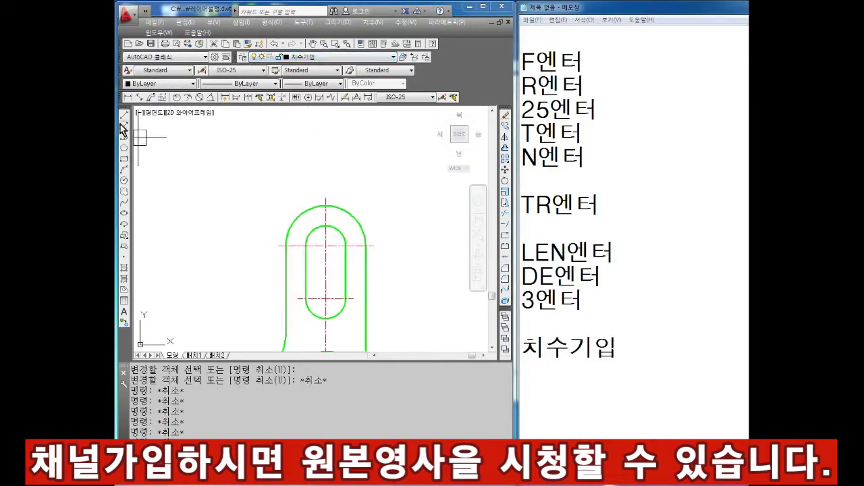
- Add an R15 radius dimension to the slot's outer arc
{"action": "left_click", "coordinate": [176, 97]}
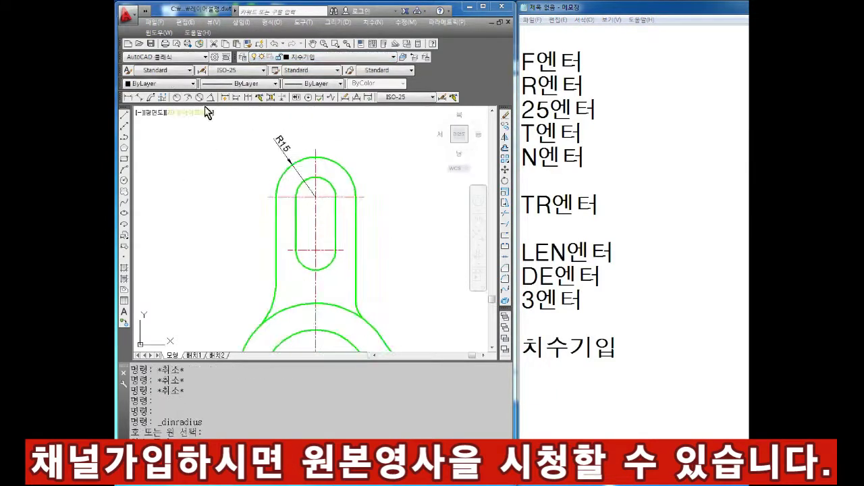
{"action": "middle_click_drag", "start_coordinate": [304, 324], "coordinate": [312, 138]}
{"action": "scroll", "coordinate": [312, 138], "scroll_direction": "up", "scroll_amount": 3}
{"action": "left_click", "coordinate": [286, 170]}
{"action": "left_click", "coordinate": [279, 193]}
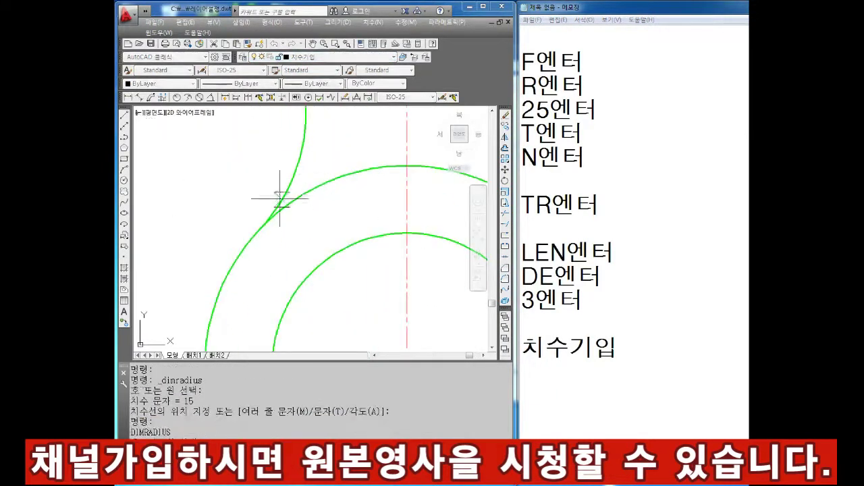
{"action": "key", "text": "Return"}
{"action": "scroll", "coordinate": [221, 167], "scroll_direction": "down", "scroll_amount": 3}
- Dimension the fillet arcs at the slot arm as R25 and R10
{"action": "middle_click_drag", "start_coordinate": [222, 168], "coordinate": [243, 183]}
{"action": "left_click", "coordinate": [272, 193]}
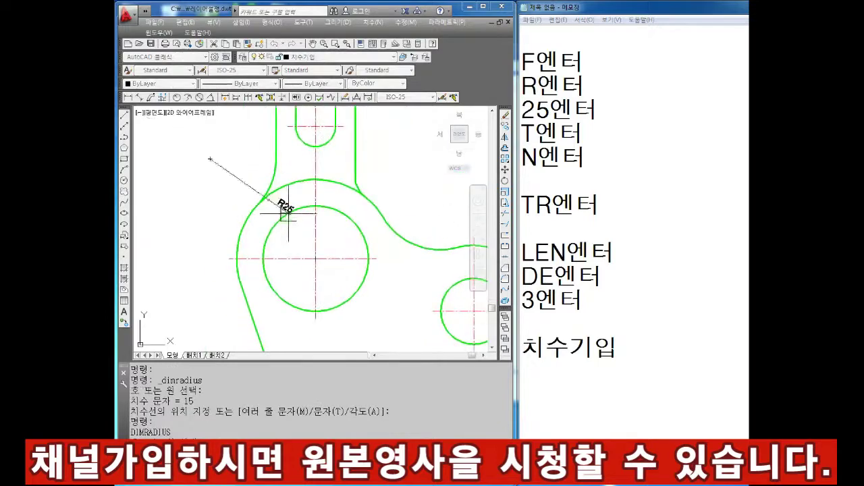
{"action": "left_click", "coordinate": [243, 167]}
{"action": "key", "text": "Return"}
{"action": "scroll", "coordinate": [310, 202], "scroll_direction": "up", "scroll_amount": 3}
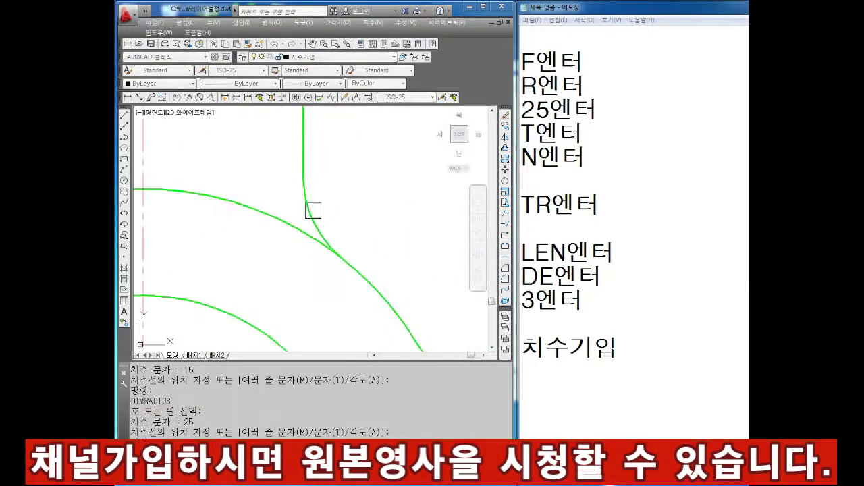
{"action": "left_click", "coordinate": [315, 207]}
{"action": "scroll", "coordinate": [344, 199], "scroll_direction": "down", "scroll_amount": 3}
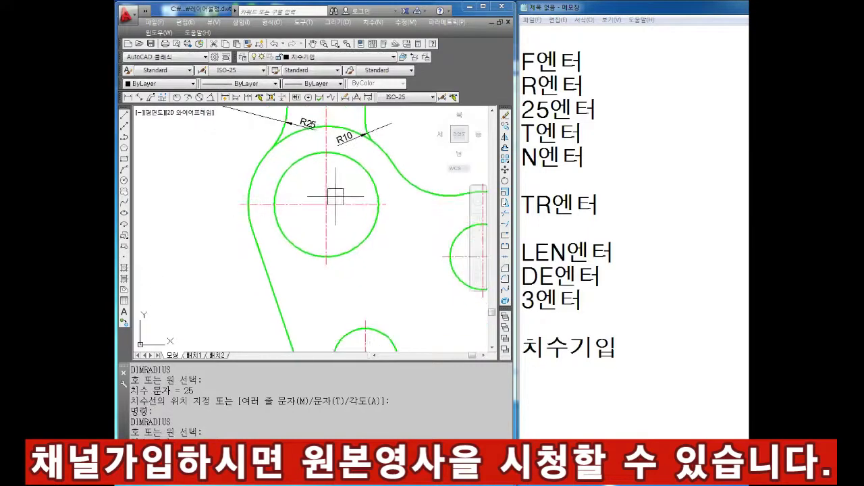
{"action": "left_click", "coordinate": [332, 193]}
{"action": "key", "text": "Return"}
- Add R30, R20 and R12.5 radius dimensions around the large circle and lower hole
{"action": "scroll", "coordinate": [264, 156], "scroll_direction": "up", "scroll_amount": 3}
{"action": "left_click", "coordinate": [264, 155]}
{"action": "scroll", "coordinate": [275, 187], "scroll_direction": "down", "scroll_amount": 3}
{"action": "left_click", "coordinate": [237, 154]}
{"action": "key", "text": "Return"}
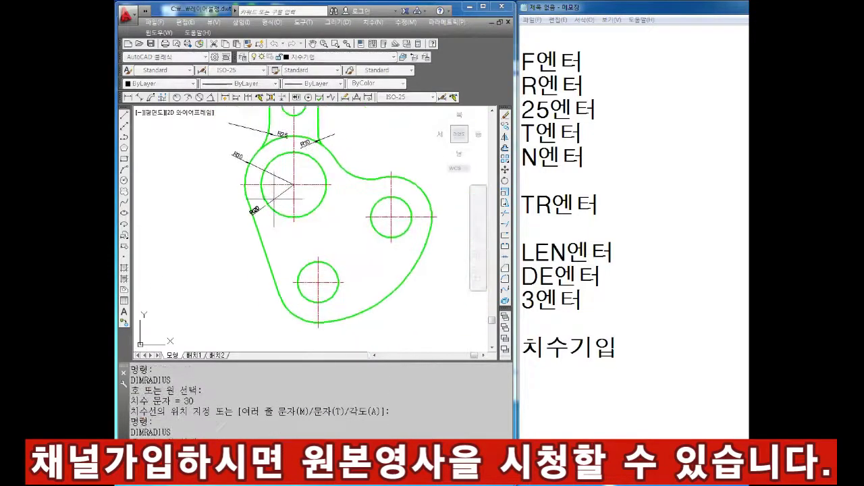
{"action": "left_click", "coordinate": [236, 219]}
{"action": "key", "text": "Return"}
{"action": "scroll", "coordinate": [263, 215], "scroll_direction": "up", "scroll_amount": 4}
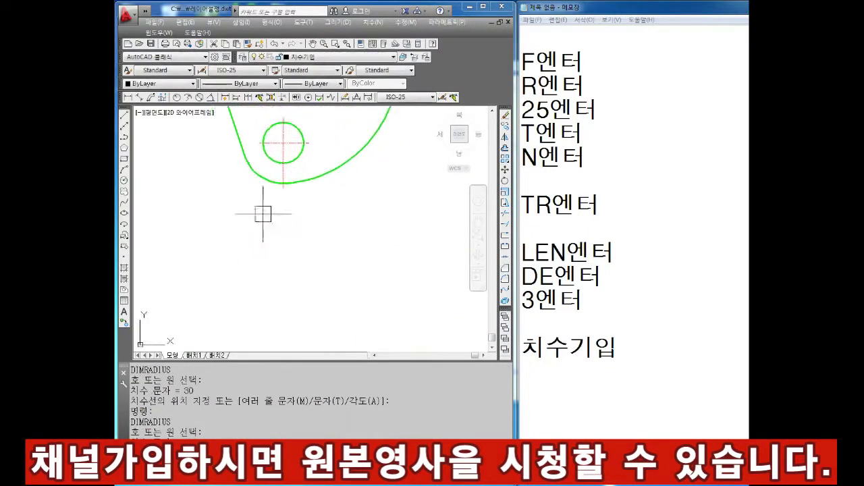
{"action": "left_click", "coordinate": [247, 170]}
{"action": "left_click", "coordinate": [241, 177]}
{"action": "key", "text": "Return"}
- Add R25 and R12.5 radii at the right circle and R75 on the outer arc
{"action": "scroll", "coordinate": [357, 106], "scroll_direction": "down", "scroll_amount": 3}
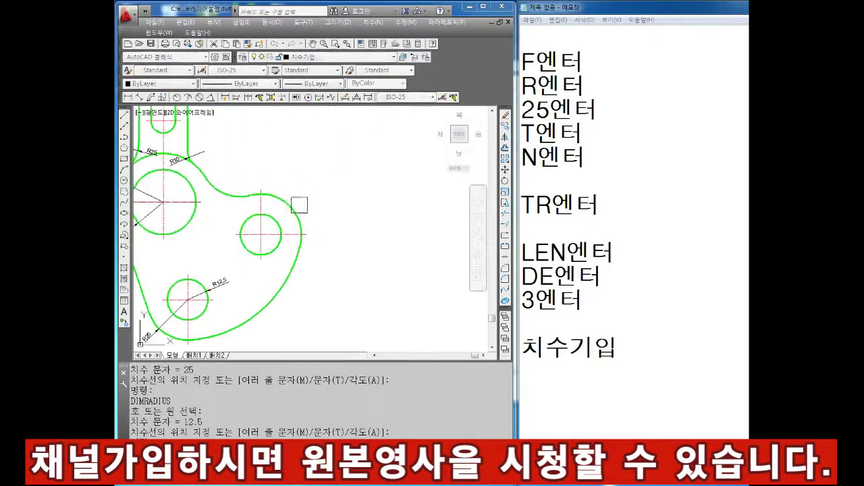
{"action": "left_click", "coordinate": [299, 201]}
{"action": "left_click", "coordinate": [278, 252]}
{"action": "left_click", "coordinate": [282, 270]}
{"action": "key", "text": "Return"}
{"action": "left_click", "coordinate": [266, 308]}
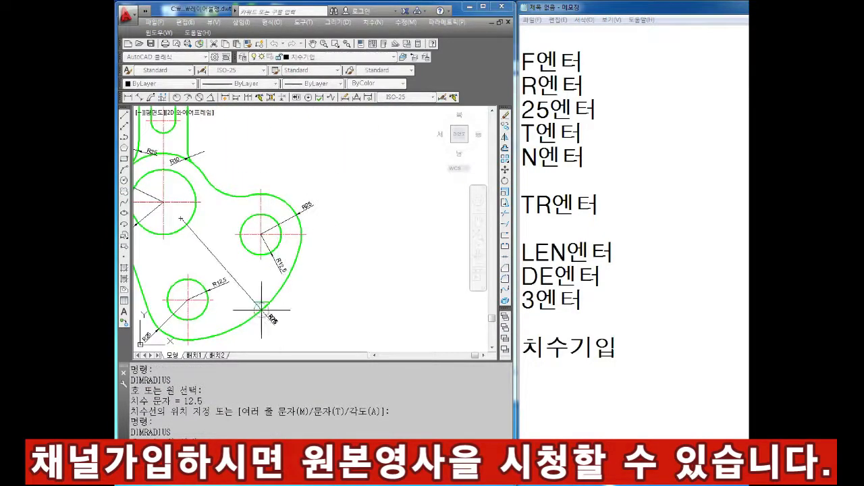
{"action": "left_click", "coordinate": [262, 310]}
{"action": "key", "text": "Escape"}
{"action": "key", "text": "Escape"}
{"action": "key", "text": "Escape"}
- Delete the R75 dimension and re-dimension the slot's outer arc as R15
{"action": "middle_click_drag", "start_coordinate": [318, 309], "coordinate": [409, 331]}
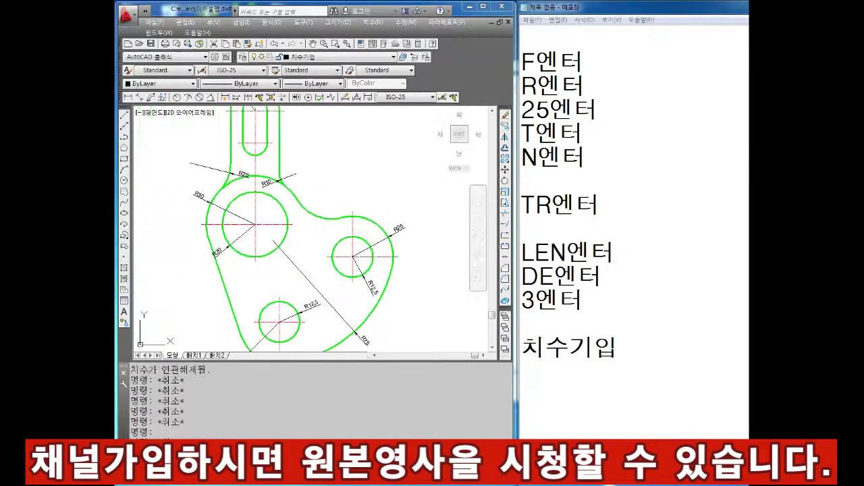
{"action": "left_click", "coordinate": [338, 284]}
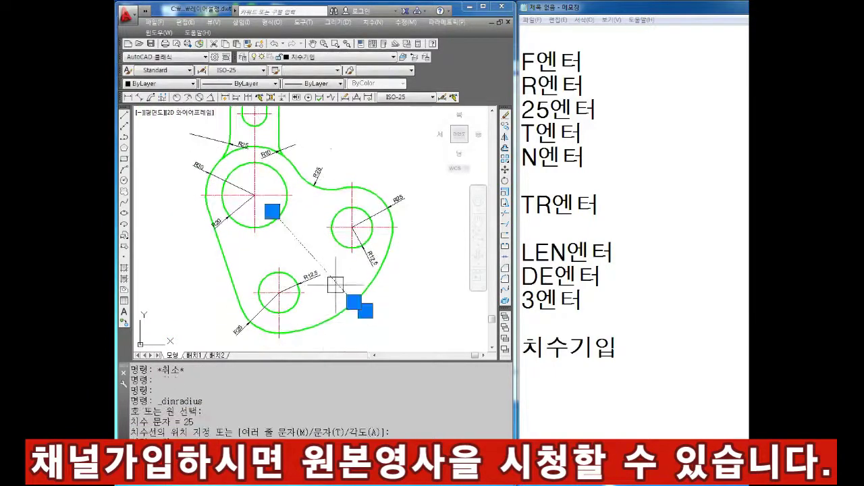
{"action": "key", "text": "Delete"}
{"action": "left_click", "coordinate": [202, 100]}
{"action": "scroll", "coordinate": [327, 256], "scroll_direction": "up", "scroll_amount": 1}
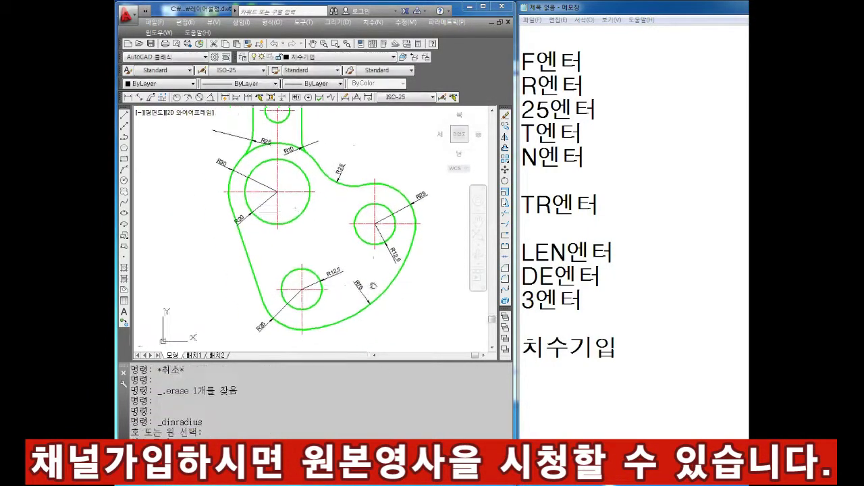
{"action": "scroll", "coordinate": [327, 256], "scroll_direction": "up", "scroll_amount": 2}
{"action": "scroll", "coordinate": [338, 235], "scroll_direction": "up", "scroll_amount": 1}
{"action": "scroll", "coordinate": [340, 207], "scroll_direction": "down", "scroll_amount": 3}
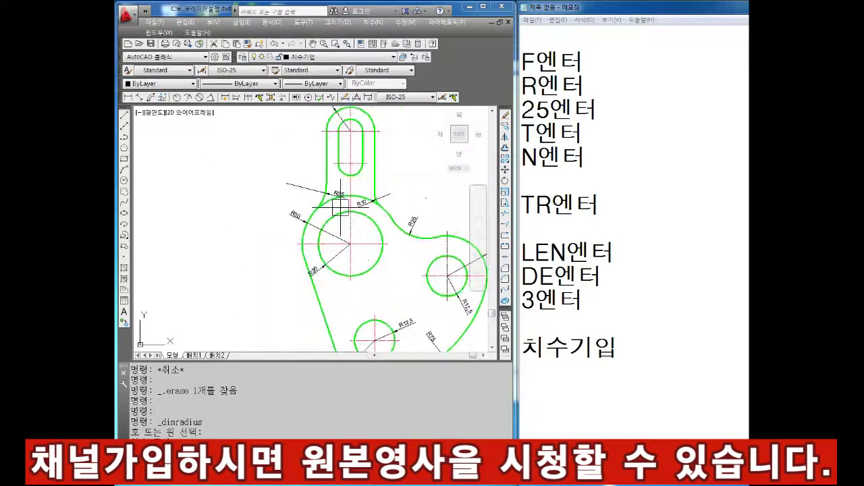
{"action": "middle_click_drag", "start_coordinate": [337, 220], "coordinate": [311, 195]}
{"action": "scroll", "coordinate": [344, 209], "scroll_direction": "up", "scroll_amount": 2}
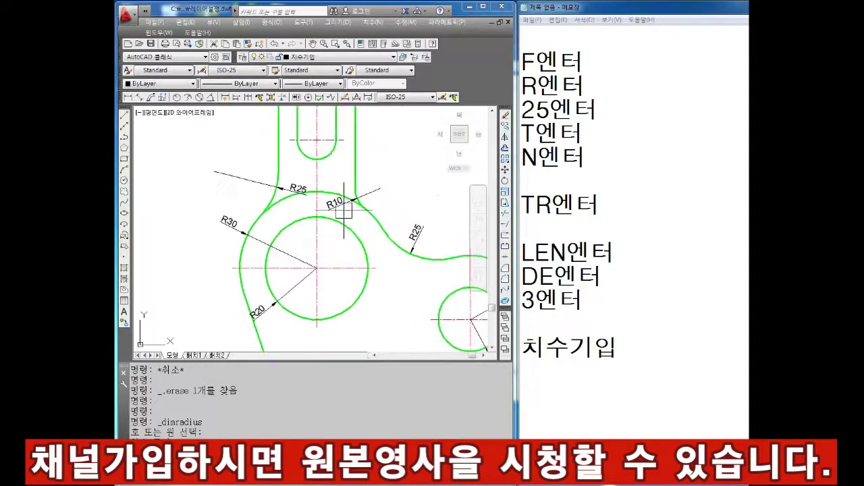
{"action": "scroll", "coordinate": [297, 114], "scroll_direction": "up", "scroll_amount": 2}
{"action": "left_click", "coordinate": [291, 135]}
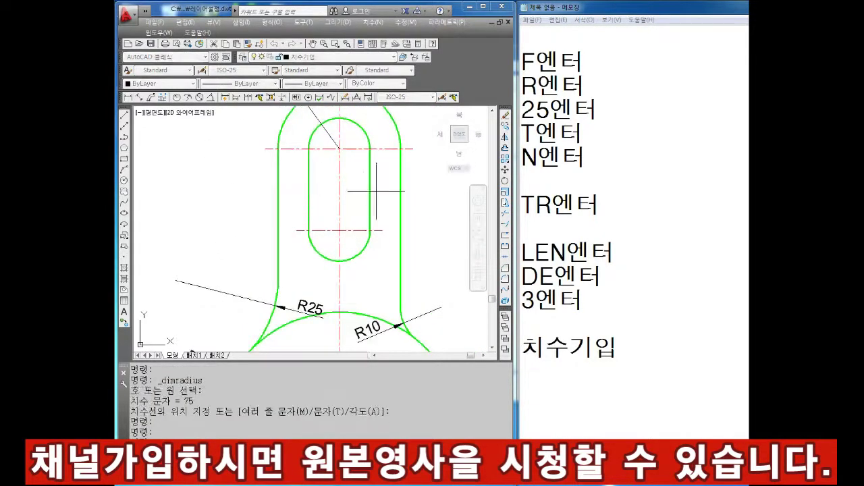
{"action": "left_click", "coordinate": [127, 98]}
- Dimension the slot width and a vertical 20 between the slot's arc centres
{"action": "left_click", "coordinate": [376, 193]}
{"action": "scroll", "coordinate": [330, 210], "scroll_direction": "down", "scroll_amount": 1}
{"action": "key", "text": "Return"}
{"action": "left_click", "coordinate": [290, 194]}
{"action": "left_click", "coordinate": [290, 275]}
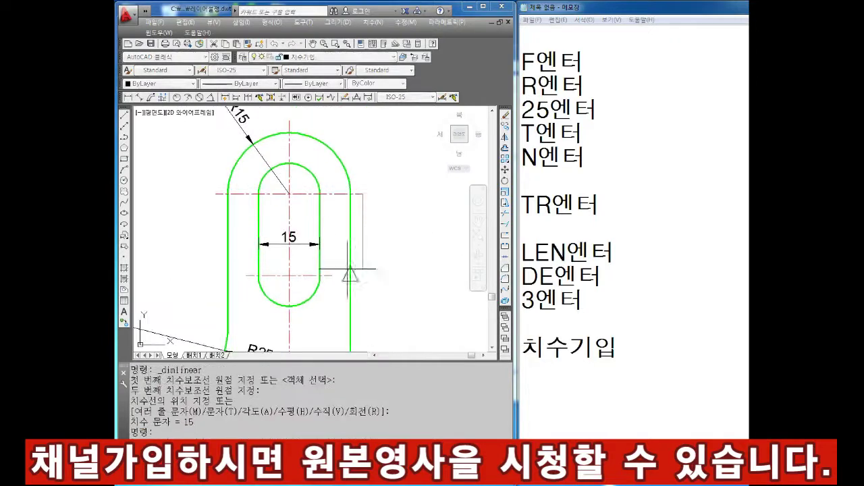
{"action": "left_click", "coordinate": [425, 244]}
{"action": "scroll", "coordinate": [315, 193], "scroll_direction": "up", "scroll_amount": 3}
{"action": "scroll", "coordinate": [329, 196], "scroll_direction": "down", "scroll_amount": 1}
- Add a vertical 70 dimension to the large hole's centre
{"action": "key", "text": "Return"}
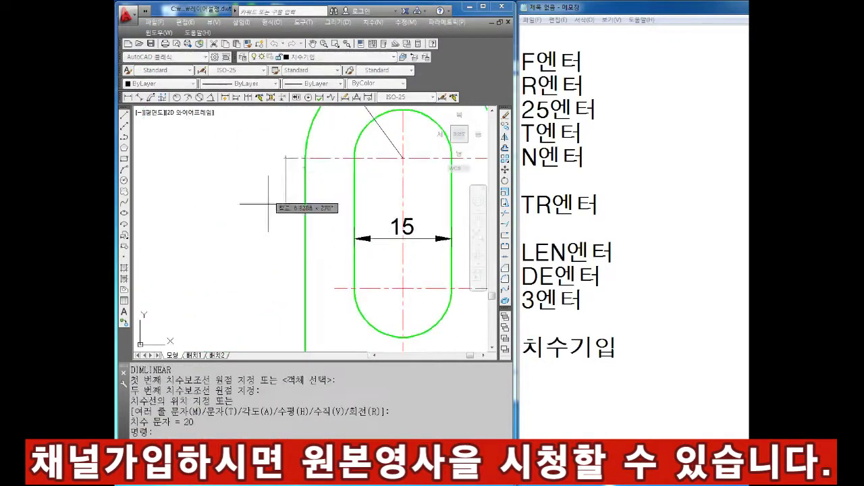
{"action": "scroll", "coordinate": [271, 210], "scroll_direction": "down", "scroll_amount": 3}
{"action": "left_click", "coordinate": [347, 144]}
{"action": "scroll", "coordinate": [405, 270], "scroll_direction": "up", "scroll_amount": 3}
{"action": "left_click", "coordinate": [411, 274]}
{"action": "left_click", "coordinate": [211, 219]}
{"action": "scroll", "coordinate": [169, 151], "scroll_direction": "down", "scroll_amount": 2}
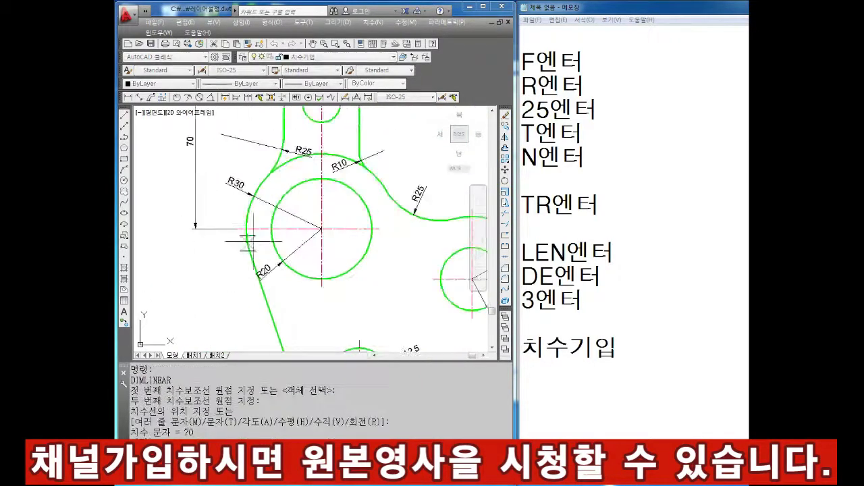
{"action": "scroll", "coordinate": [238, 229], "scroll_direction": "up", "scroll_amount": 2}
- Add a vertical 60 dimension to the lower hole's centre
{"action": "key", "text": "Return"}
{"action": "scroll", "coordinate": [238, 228], "scroll_direction": "down", "scroll_amount": 4}
{"action": "scroll", "coordinate": [257, 176], "scroll_direction": "up", "scroll_amount": 4}
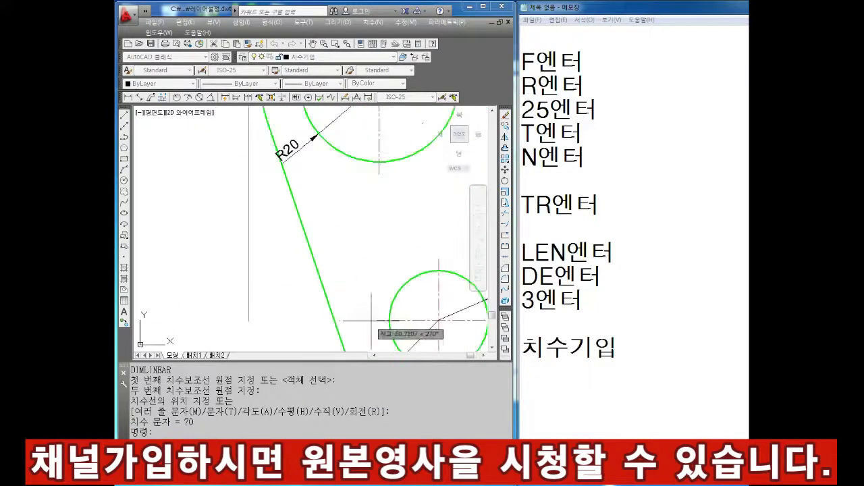
{"action": "middle_click_drag", "start_coordinate": [242, 187], "coordinate": [280, 309]}
{"action": "left_click", "coordinate": [419, 197]}
{"action": "left_click", "coordinate": [218, 270]}
{"action": "scroll", "coordinate": [218, 270], "scroll_direction": "down", "scroll_amount": 5}
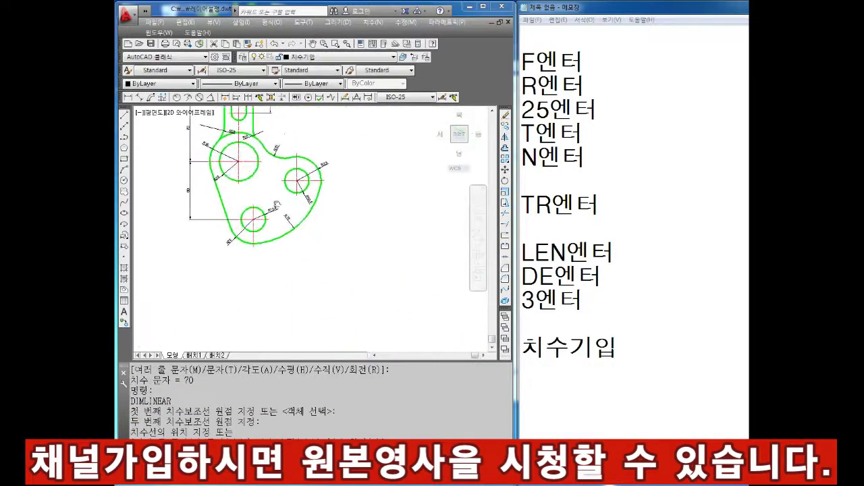
{"action": "scroll", "coordinate": [274, 175], "scroll_direction": "up", "scroll_amount": 3}
{"action": "scroll", "coordinate": [271, 175], "scroll_direction": "up", "scroll_amount": 2}
- Add a vertical 20 dimension between the large hole and right hole centres
{"action": "key", "text": "Return"}
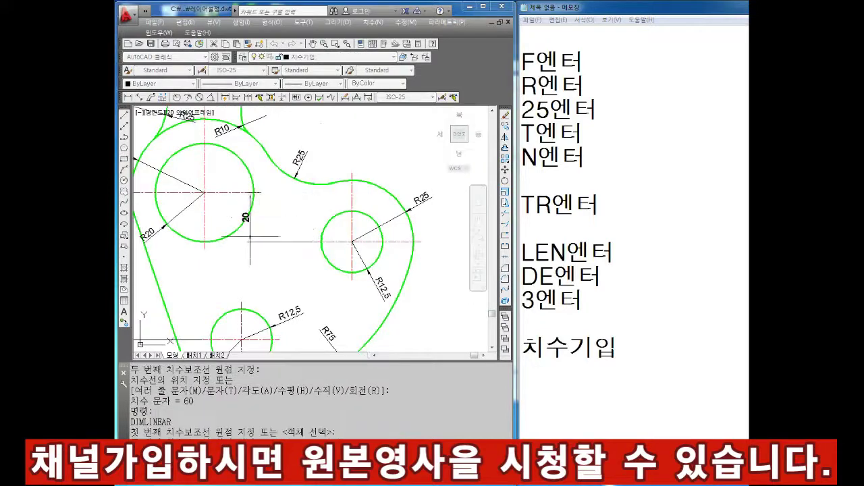
{"action": "left_click", "coordinate": [204, 193]}
{"action": "left_click", "coordinate": [352, 241]}
{"action": "left_click", "coordinate": [285, 230]}
{"action": "middle_click_drag", "start_coordinate": [285, 230], "coordinate": [367, 177]}
- Add a horizontal 15 dimension to the lower hole's centre
{"action": "key", "text": "Return"}
{"action": "left_click", "coordinate": [287, 141]}
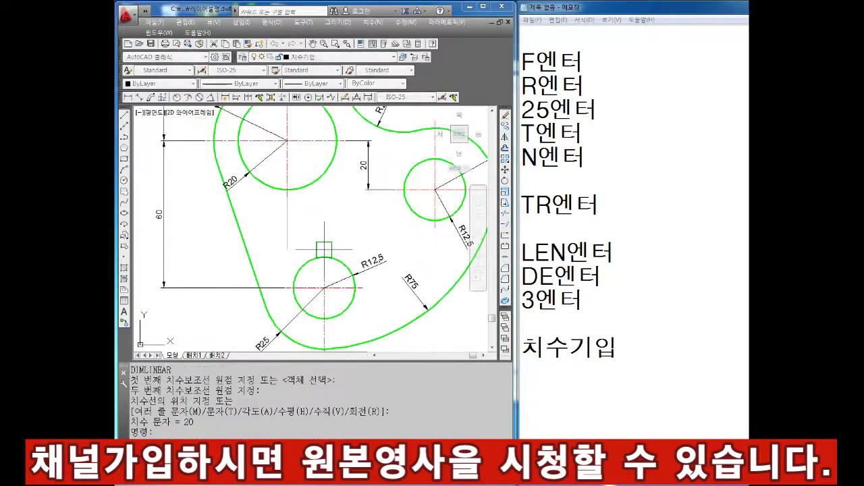
{"action": "left_click", "coordinate": [325, 287]}
{"action": "left_click", "coordinate": [305, 230]}
{"action": "scroll", "coordinate": [305, 230], "scroll_direction": "down", "scroll_amount": 3}
{"action": "scroll", "coordinate": [267, 171], "scroll_direction": "up", "scroll_amount": 3}
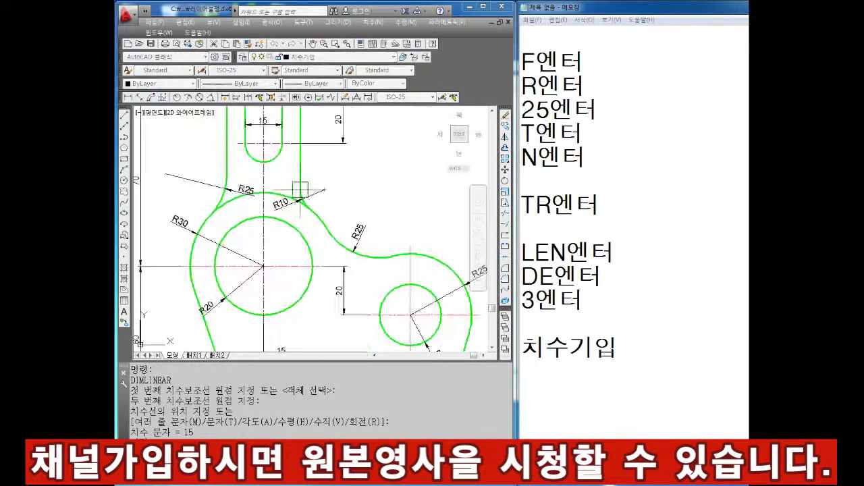
{"action": "middle_click_drag", "start_coordinate": [267, 171], "coordinate": [267, 212]}
- Start a linear dimension at the wrong points and cancel it
{"action": "key", "text": "Return"}
{"action": "left_click", "coordinate": [415, 289]}
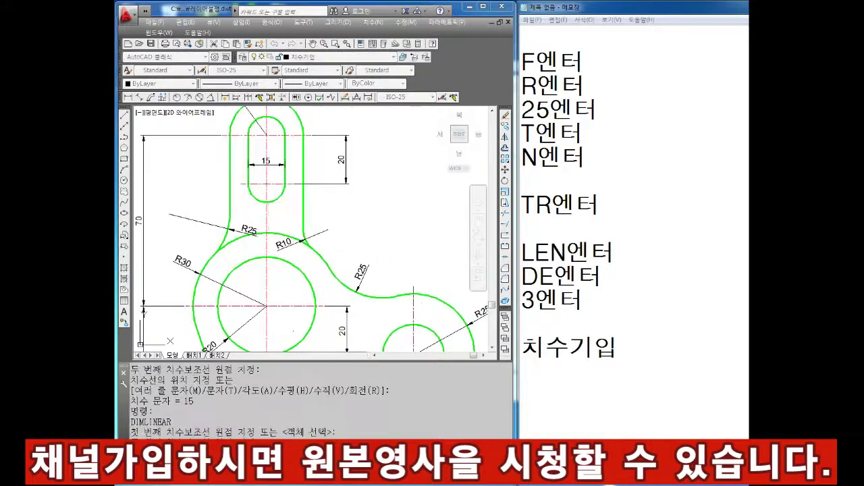
{"action": "left_click", "coordinate": [275, 207]}
{"action": "key", "text": "Escape"}
{"action": "scroll", "coordinate": [275, 207], "scroll_direction": "up", "scroll_amount": 3}
{"action": "scroll", "coordinate": [275, 207], "scroll_direction": "down", "scroll_amount": 3}
{"action": "scroll", "coordinate": [351, 270], "scroll_direction": "up", "scroll_amount": 3}
- Add a horizontal 60 dimension from the slot centre to the right hole
{"action": "key", "text": "Return"}
{"action": "left_click", "coordinate": [225, 169]}
{"action": "left_click", "coordinate": [458, 338]}
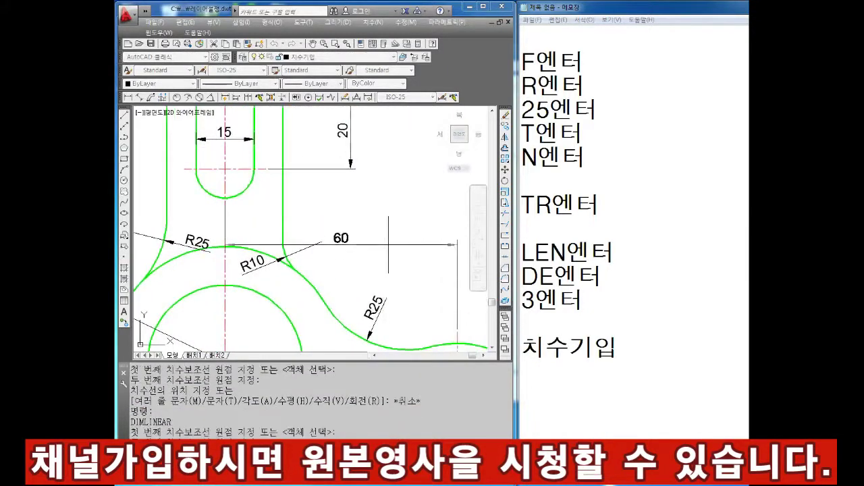
{"action": "scroll", "coordinate": [392, 211], "scroll_direction": "down", "scroll_amount": 3}
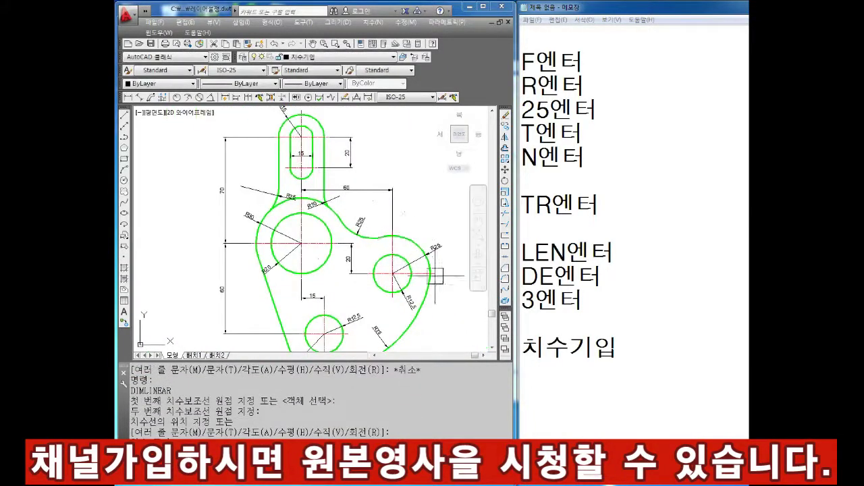
{"action": "scroll", "coordinate": [391, 250], "scroll_direction": "down", "scroll_amount": 2}
{"action": "left_click", "coordinate": [343, 200]}
{"action": "key", "text": "Escape"}
{"action": "key", "text": "Escape"}
{"action": "key", "text": "Escape"}
{"action": "key", "text": "Escape"}
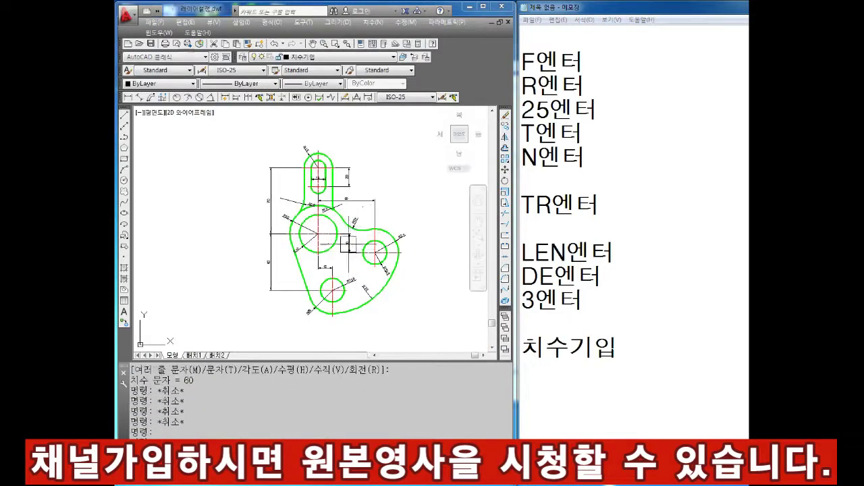
{"action": "middle_click_drag", "start_coordinate": [356, 241], "coordinate": [312, 219]}
- Save the part as AutoCAD 2000 DWG 2020-05-06-1.dwg in D:\기계설계제작
{"action": "left_click", "coordinate": [153, 22]}
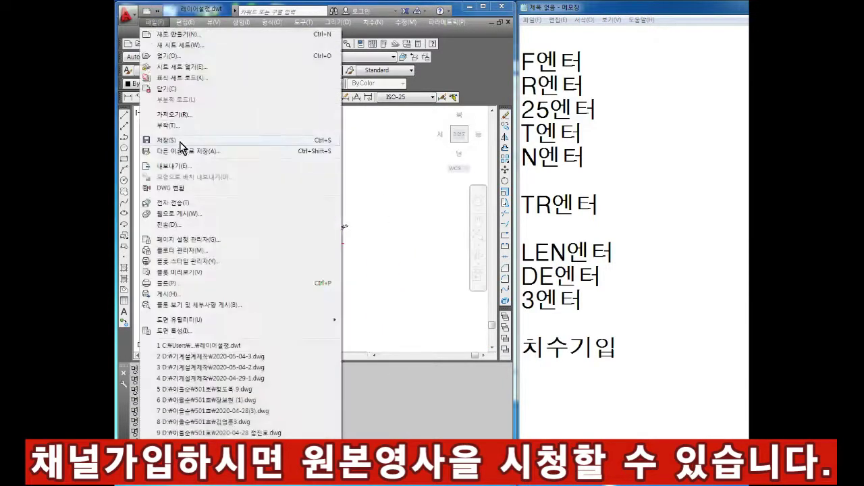
{"action": "left_click", "coordinate": [181, 139]}
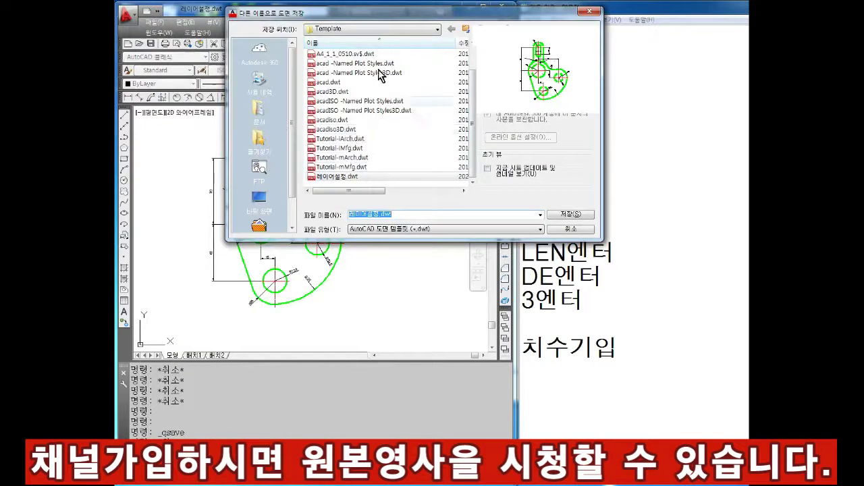
{"action": "left_click", "coordinate": [391, 230]}
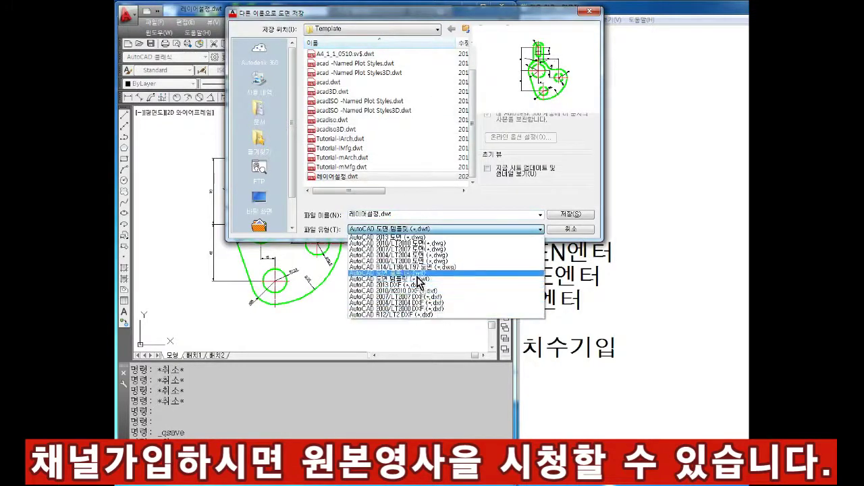
{"action": "left_click", "coordinate": [406, 260]}
{"action": "left_click", "coordinate": [373, 29]}
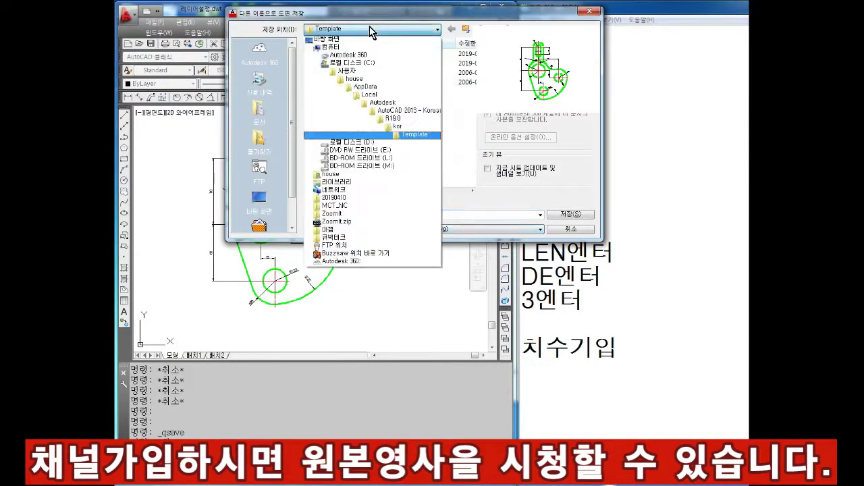
{"action": "left_click", "coordinate": [341, 143]}
{"action": "double_click", "coordinate": [334, 62]}
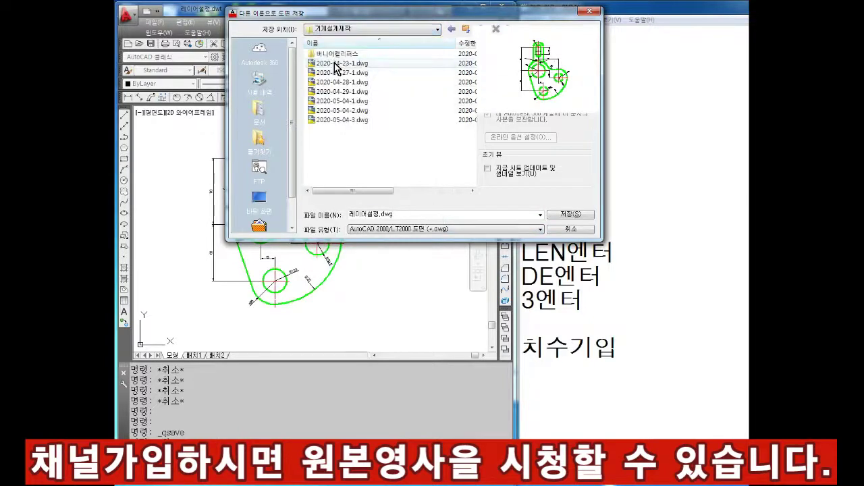
{"action": "left_click", "coordinate": [355, 121]}
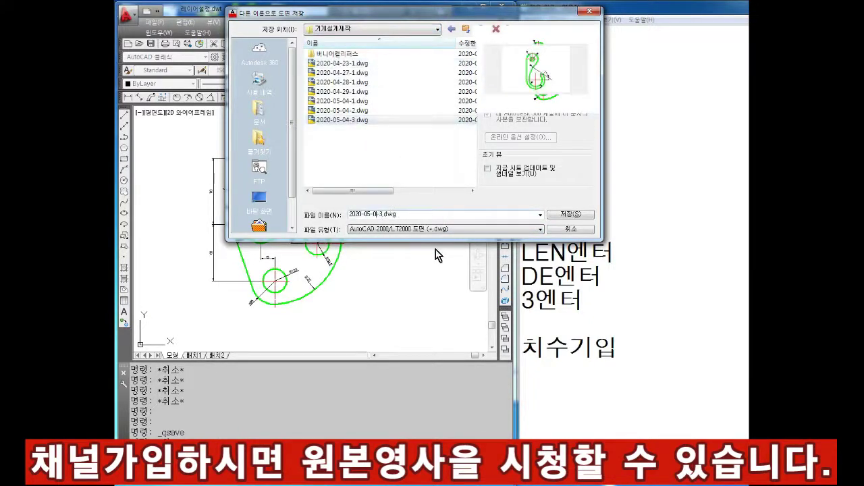
{"action": "key", "text": "Return"}
- Select all drawing objects to clear the drawing area
{"action": "left_click", "coordinate": [126, 15]}
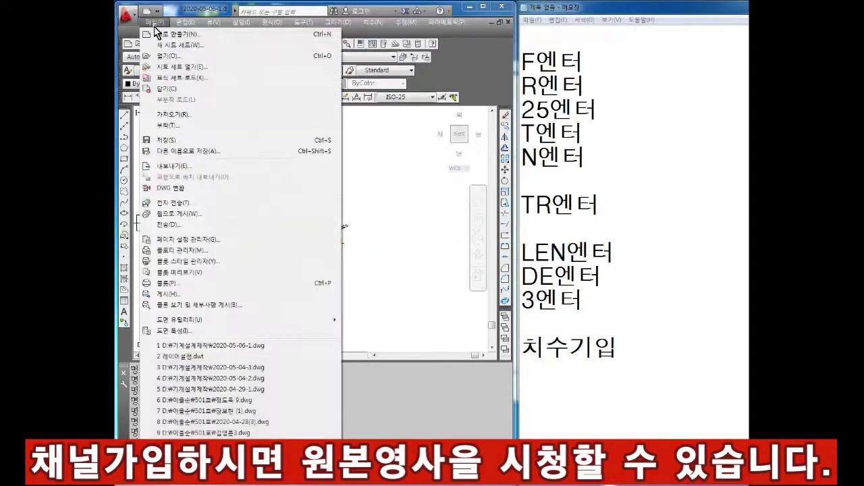
{"action": "key", "text": "Escape"}
{"action": "left_click", "coordinate": [385, 331]}
- Save the drawing as a template, overwriting 레이어설정.dwt
{"action": "left_click", "coordinate": [154, 21]}
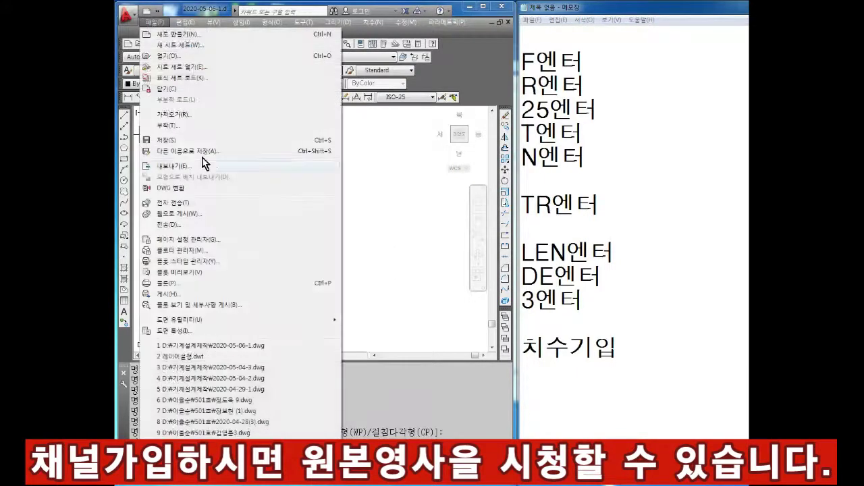
{"action": "left_click", "coordinate": [175, 154]}
{"action": "left_click", "coordinate": [415, 233]}
{"action": "left_click", "coordinate": [418, 317]}
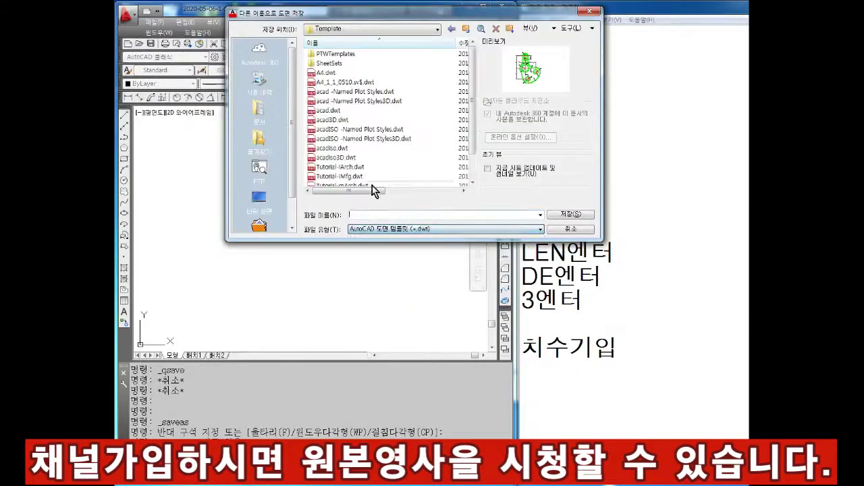
{"action": "left_click", "coordinate": [446, 177]}
{"action": "left_click", "coordinate": [566, 215]}
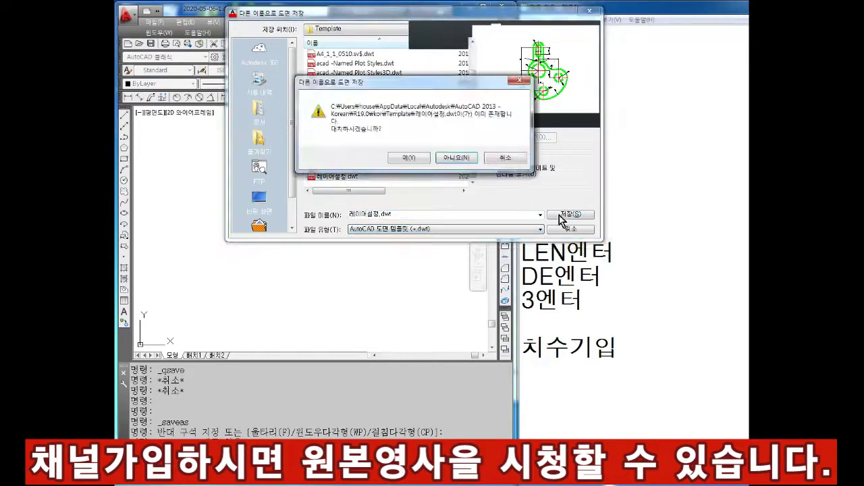
{"action": "left_click", "coordinate": [420, 164]}
{"action": "left_click", "coordinate": [412, 88]}
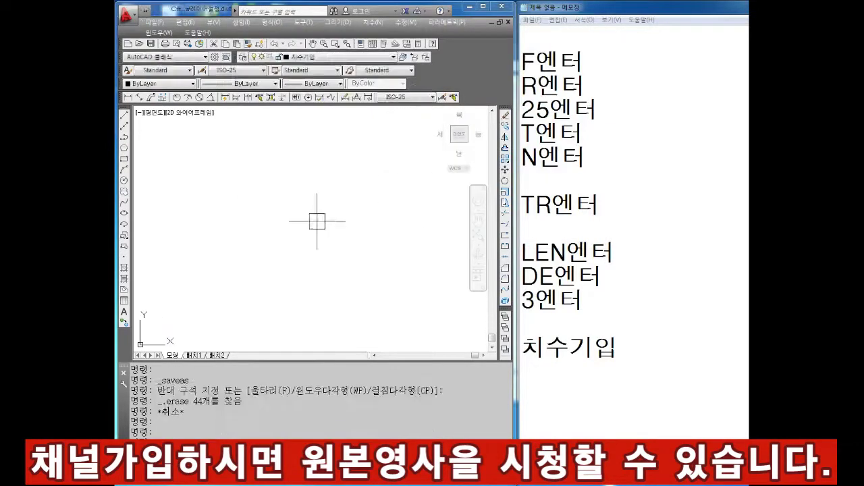
- Draw a 50-unit vertical line and put it on the green layer
{"action": "left_click", "coordinate": [595, 387]}
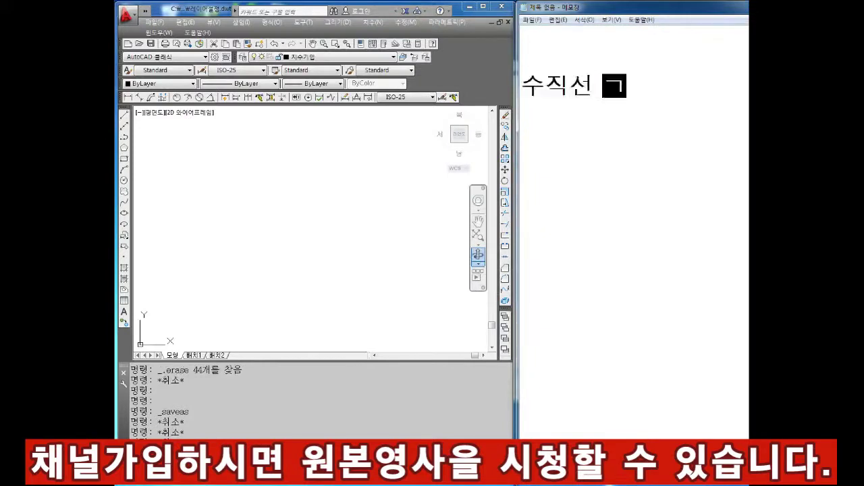
{"action": "type", "text": "그리기"}
{"action": "left_click", "coordinate": [293, 222]}
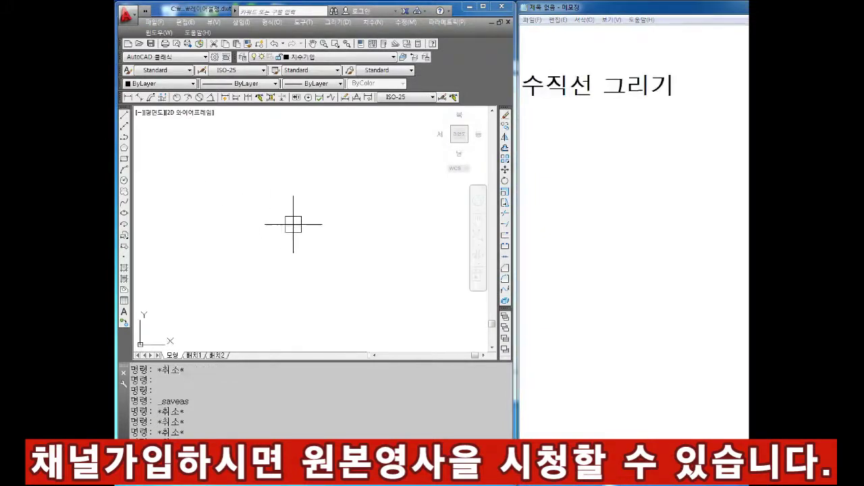
{"action": "type", "text": "L"}
{"action": "key", "text": "Return"}
{"action": "left_click", "coordinate": [316, 250]}
{"action": "type", "text": "50"}
{"action": "key", "text": "Return"}
{"action": "key", "text": "Escape"}
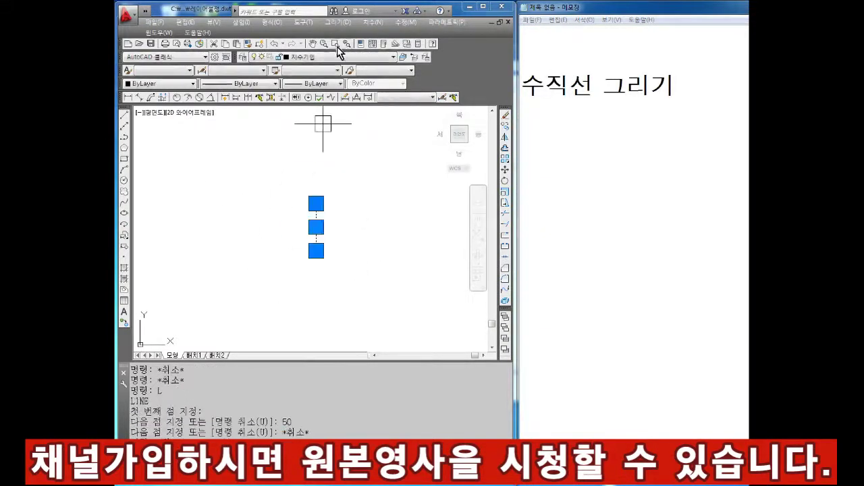
{"action": "left_click", "coordinate": [324, 56]}
{"action": "left_click", "coordinate": [304, 110]}
{"action": "key", "text": "Escape"}
{"action": "scroll", "coordinate": [340, 262], "scroll_direction": "up", "scroll_amount": 5}
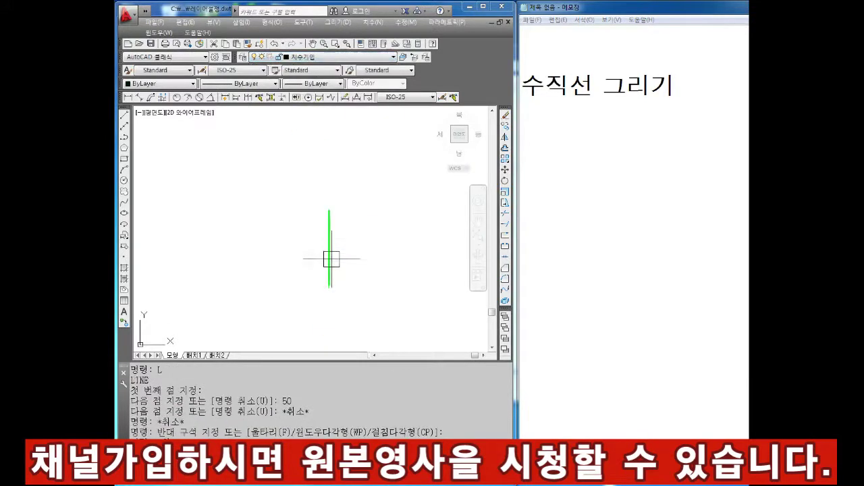
- Draw radius-5 circles centred on the line's endpoints
{"action": "left_click", "coordinate": [572, 129]}
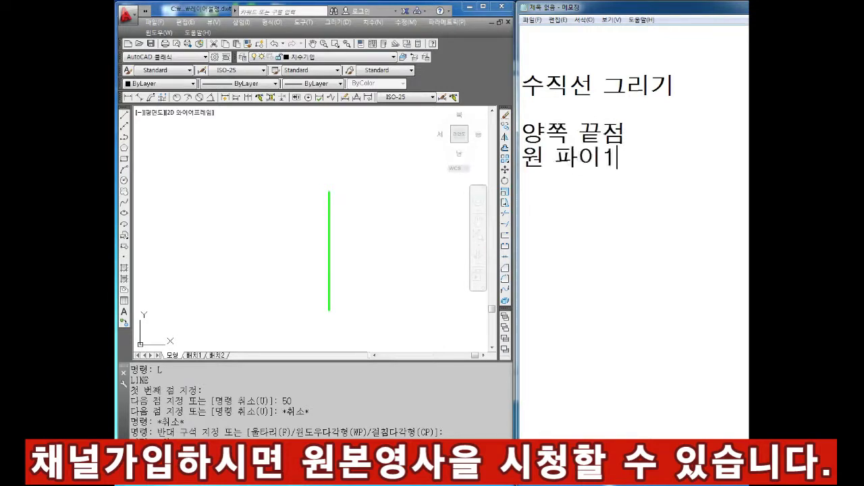
{"action": "left_click", "coordinate": [317, 241]}
{"action": "key", "text": "Escape"}
{"action": "key", "text": "Escape"}
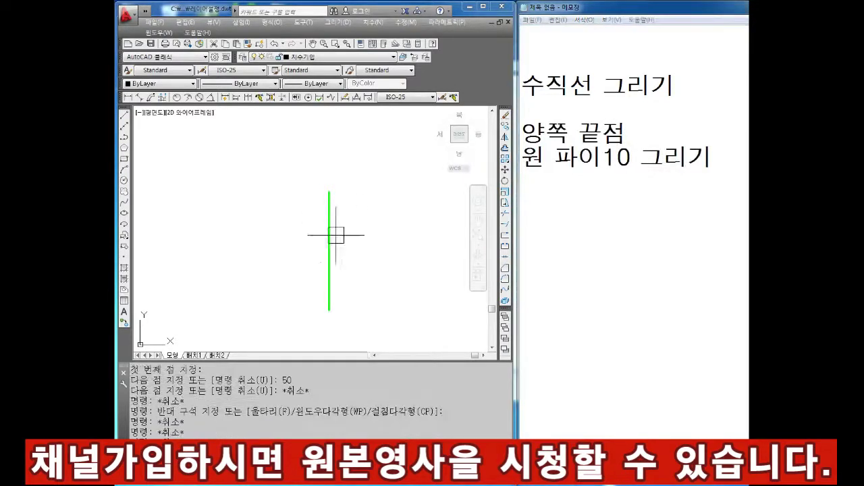
{"action": "key", "text": "Escape"}
{"action": "key", "text": "Escape"}
{"action": "type", "text": "c"}
{"action": "key", "text": "Return"}
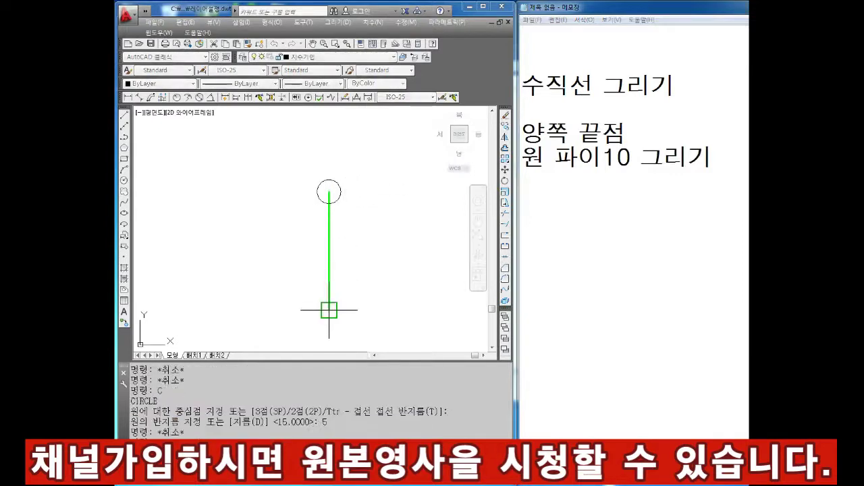
{"action": "left_click", "coordinate": [328, 310]}
{"action": "type", "text": "5"}
{"action": "key", "text": "Return"}
{"action": "key", "text": "Escape"}
- Window-select both end circles and change their layer from the layer list
{"action": "left_click", "coordinate": [362, 170]}
{"action": "left_click", "coordinate": [327, 317]}
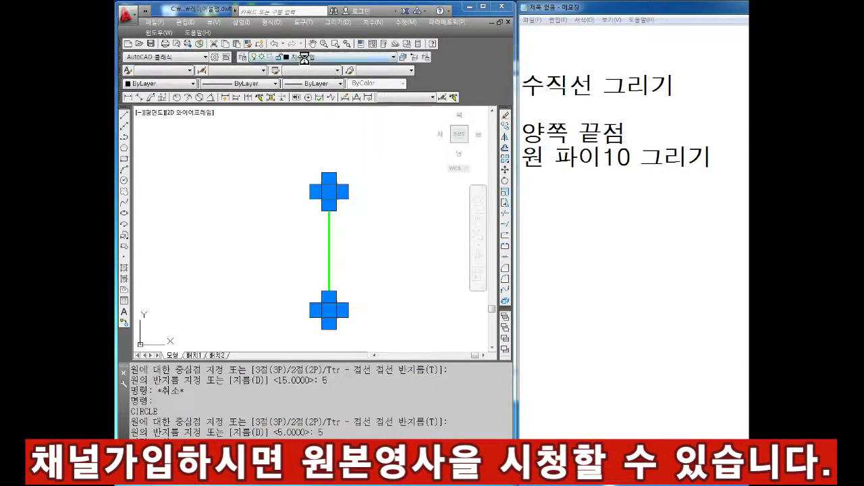
{"action": "left_click", "coordinate": [303, 57]}
{"action": "left_click", "coordinate": [301, 99]}
{"action": "left_click", "coordinate": [304, 56]}
{"action": "key", "text": "Escape"}
{"action": "key", "text": "Escape"}
{"action": "key", "text": "Escape"}
- Make both end circles blue
{"action": "left_click", "coordinate": [367, 168]}
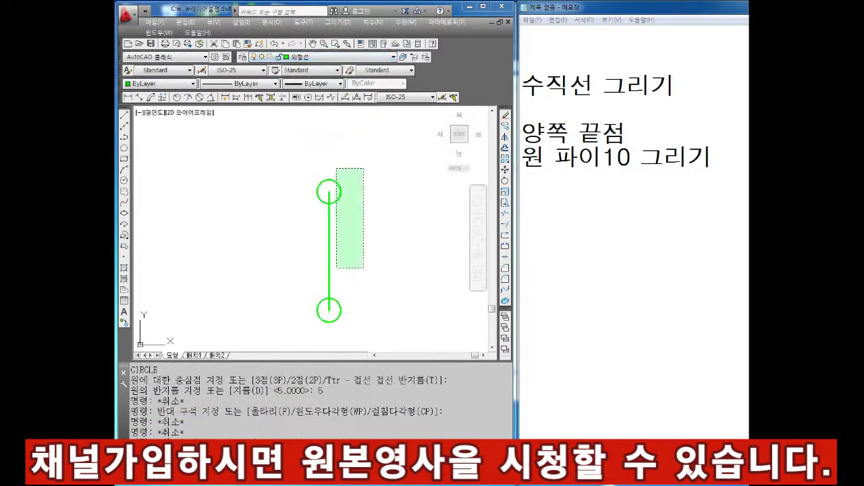
{"action": "left_click", "coordinate": [335, 311]}
{"action": "left_click", "coordinate": [138, 84]}
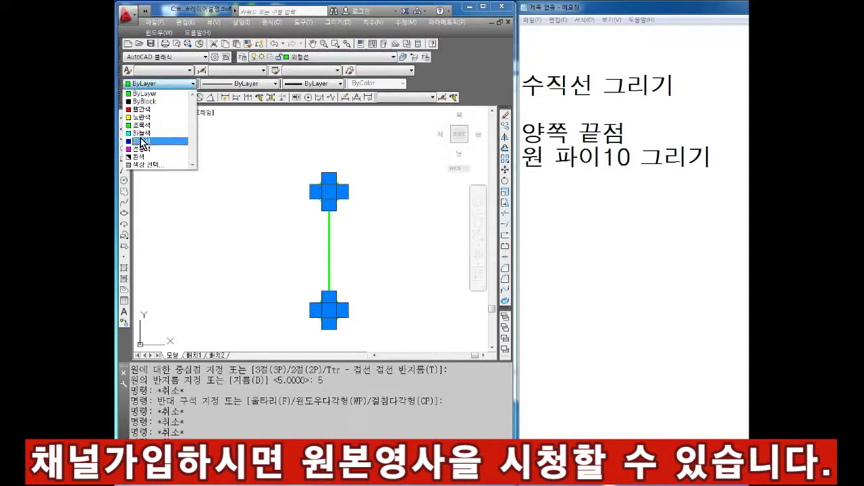
{"action": "left_click", "coordinate": [143, 141]}
{"action": "key", "text": "Escape"}
{"action": "left_click", "coordinate": [355, 248]}
- Add the 회전이동 and RO엔터 steps to the notes
{"action": "left_click", "coordinate": [559, 205]}
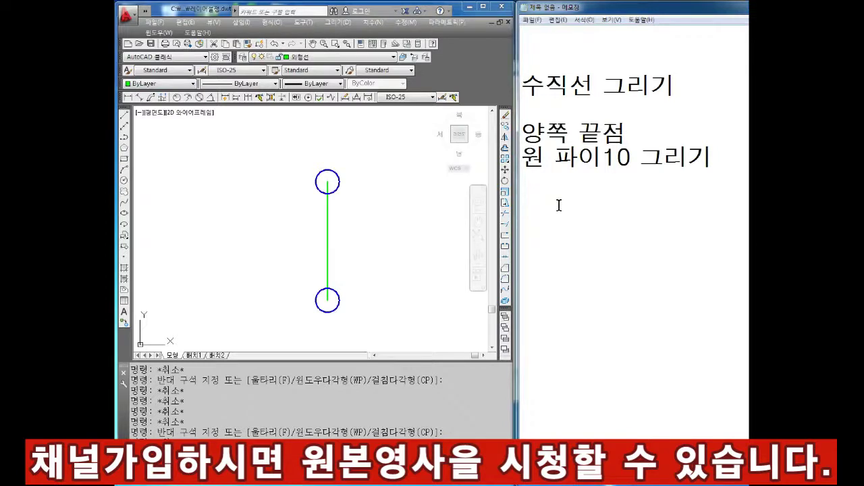
{"action": "type", "text": "회전이동"}
{"action": "key", "text": "Return"}
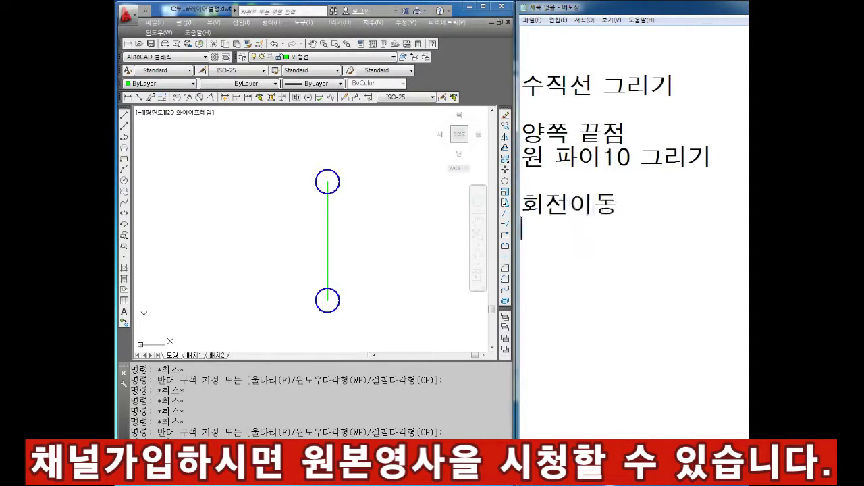
{"action": "type", "text": "ㄱ"}
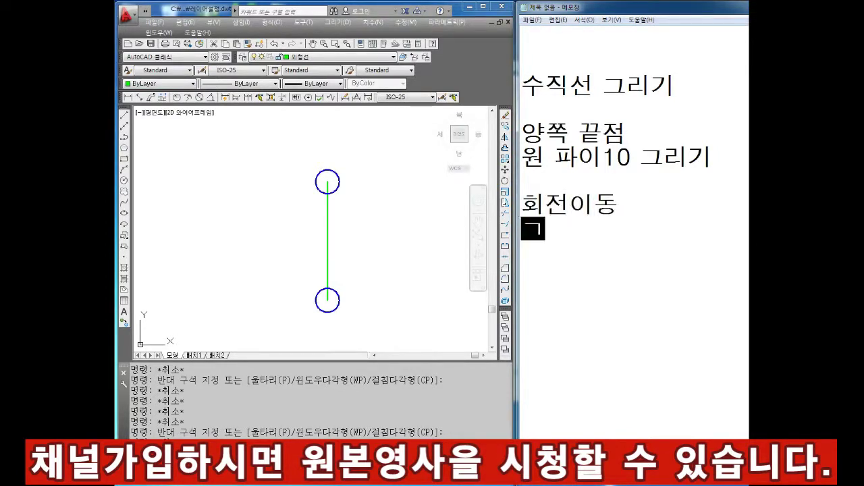
{"action": "type", "text": "엔터"}
{"action": "key", "text": "Return"}
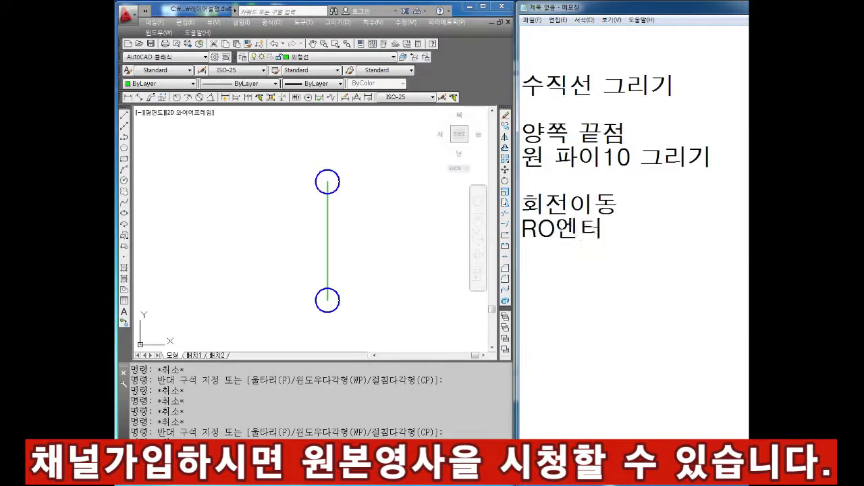
- Change the top circle's colour to red
{"action": "left_click", "coordinate": [384, 233]}
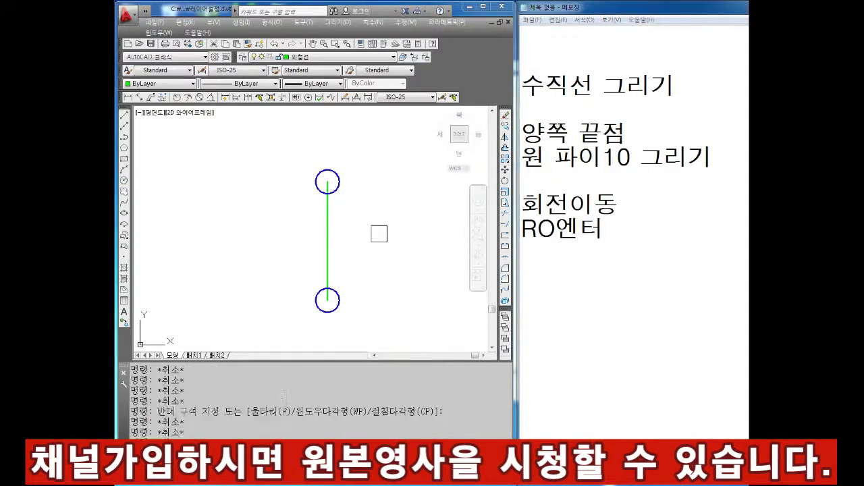
{"action": "type", "text": "ro"}
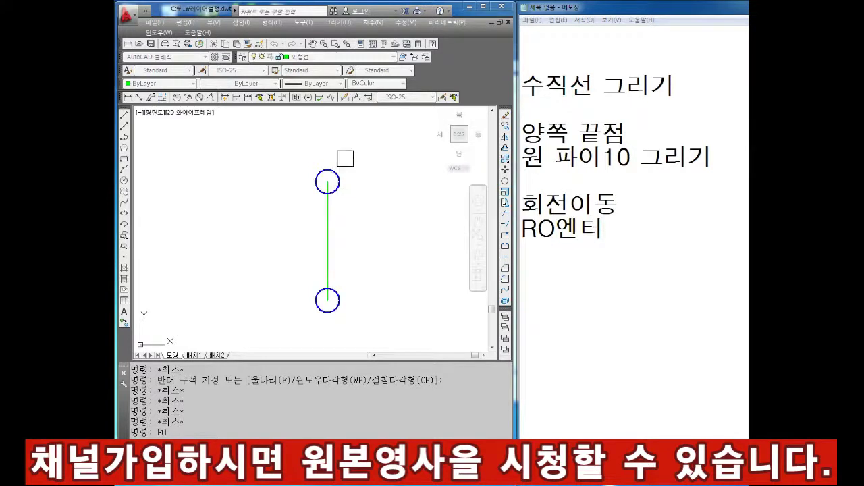
{"action": "key", "text": "Return"}
{"action": "left_click", "coordinate": [327, 170]}
{"action": "key", "text": "Escape"}
{"action": "left_click", "coordinate": [162, 83]}
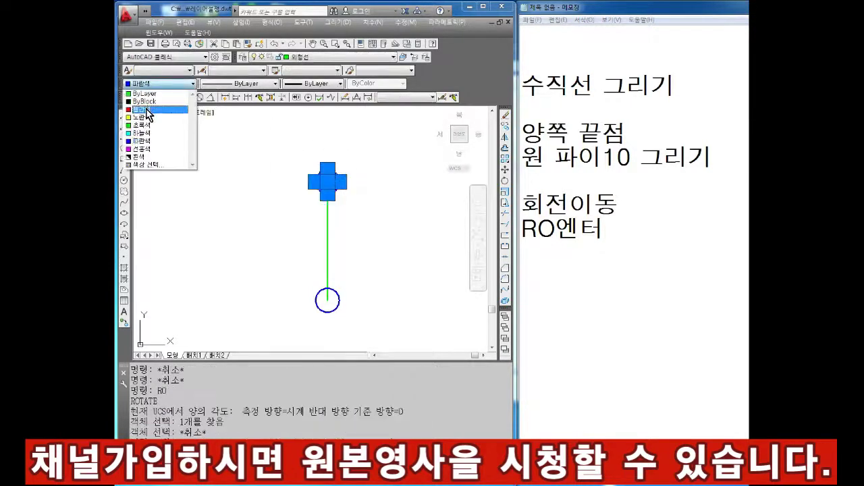
{"action": "left_click", "coordinate": [149, 109]}
{"action": "key", "text": "Escape"}
{"action": "key", "text": "Escape"}
{"action": "key", "text": "Escape"}
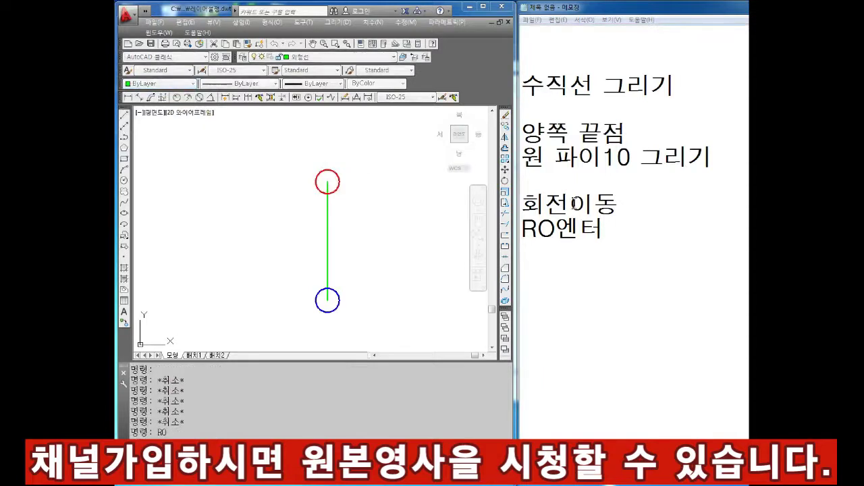
{"action": "type", "text": "ro"}
{"action": "key", "text": "Return"}
- Note the rotate steps: click the red circle, Enter, then the blue circle's centre
{"action": "left_click", "coordinate": [534, 240]}
{"action": "type", "text": "내빨"}
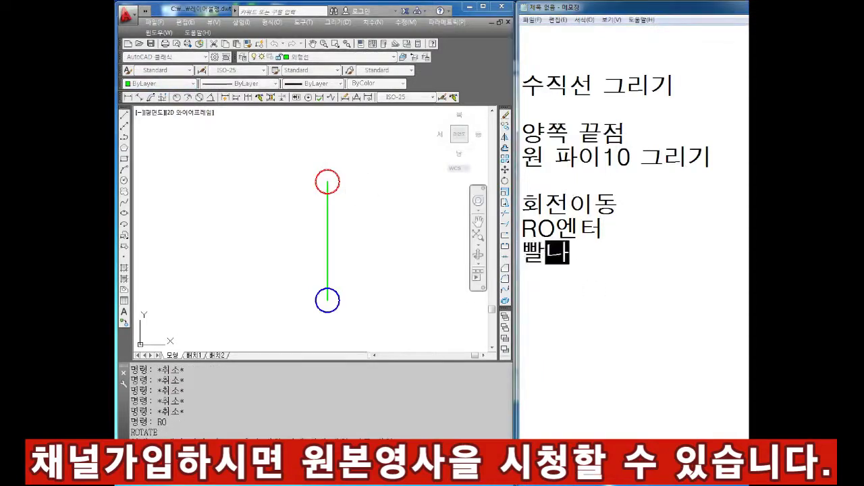
{"action": "type", "text": "간색 원 클릭"}
{"action": "key", "text": "Return"}
{"action": "type", "text": "엔터"}
{"action": "key", "text": "Return"}
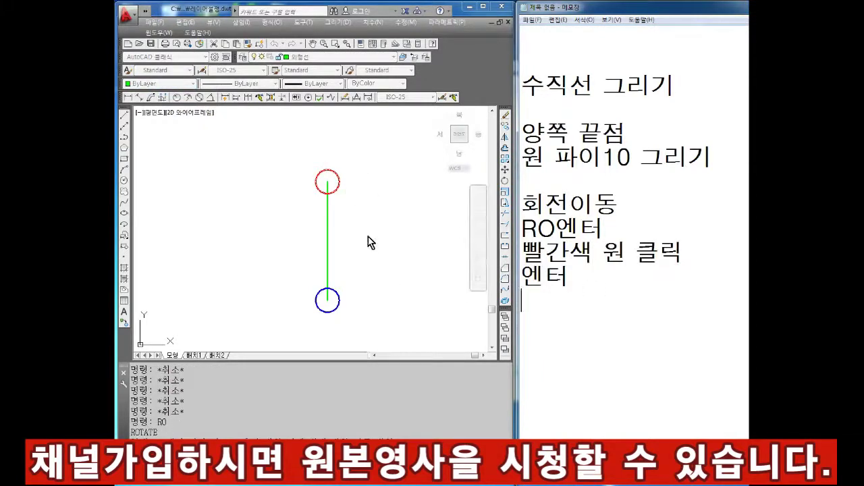
{"action": "left_click", "coordinate": [367, 241]}
{"action": "left_click", "coordinate": [577, 300]}
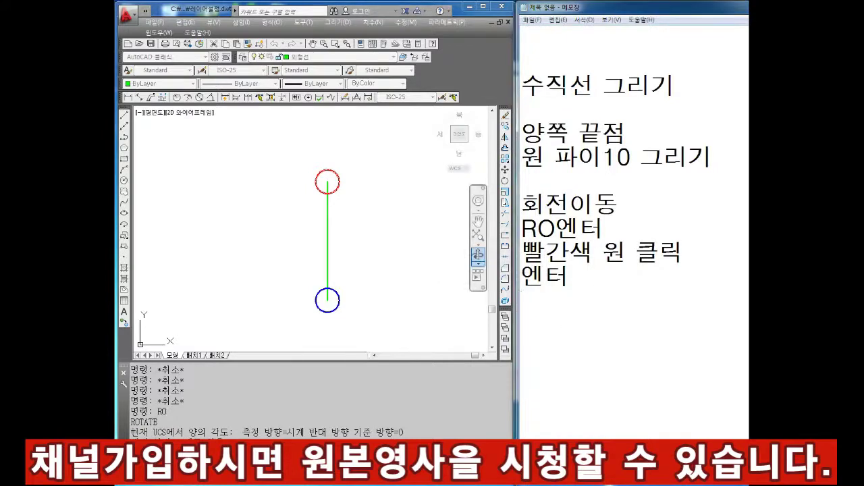
{"action": "type", "text": "파란색 원의 주"}
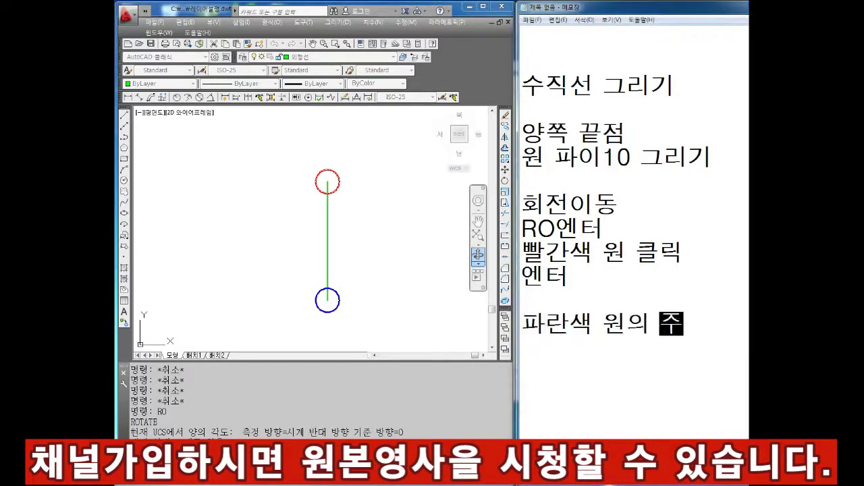
{"action": "type", "text": "중심"}
{"action": "key", "text": "Return"}
- Pick the blue centre as pivot, note + counter-clockwise and − clockwise, then cancel
{"action": "left_click", "coordinate": [328, 299]}
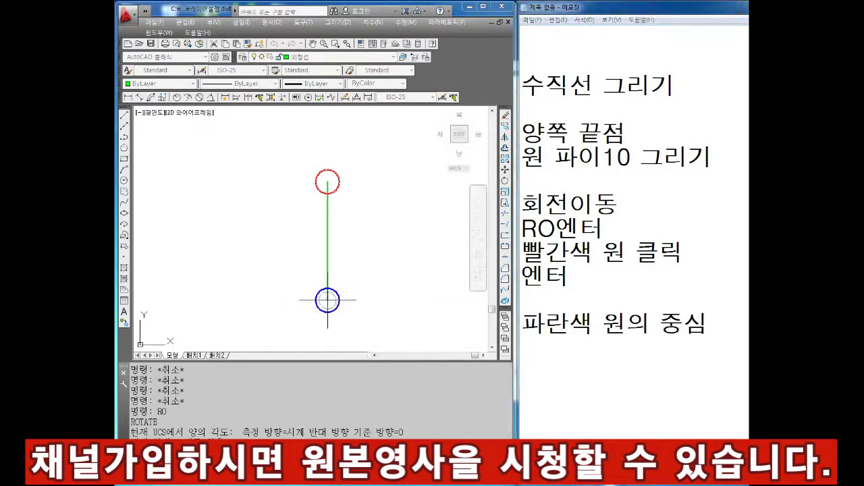
{"action": "left_click", "coordinate": [328, 300]}
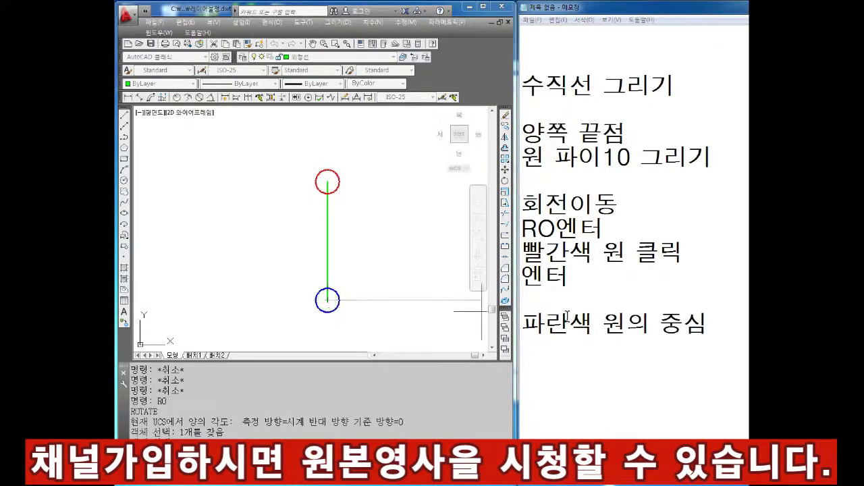
{"action": "left_click", "coordinate": [546, 354]}
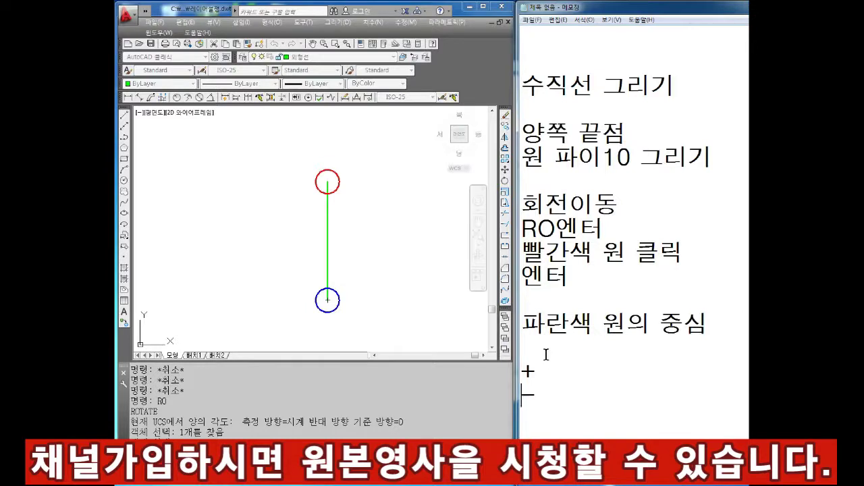
{"action": "type", "text": "반시계방"}
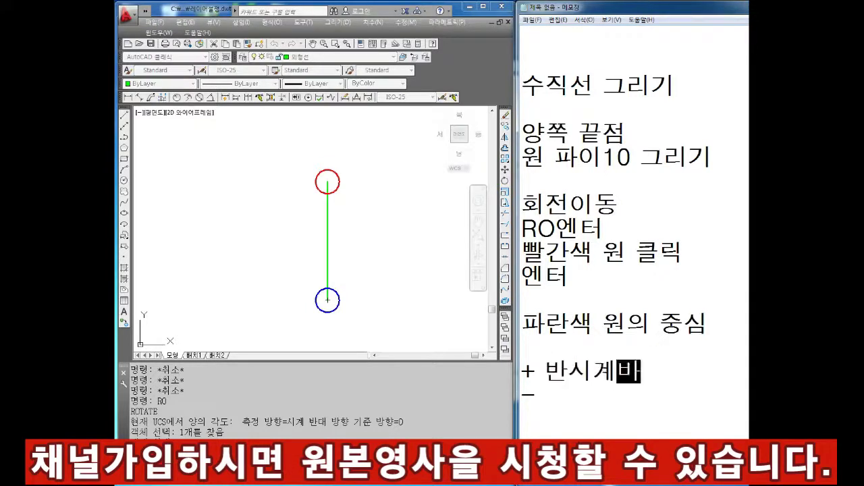
{"action": "type", "text": "향 - 시"}
{"action": "type", "text": "계방향"}
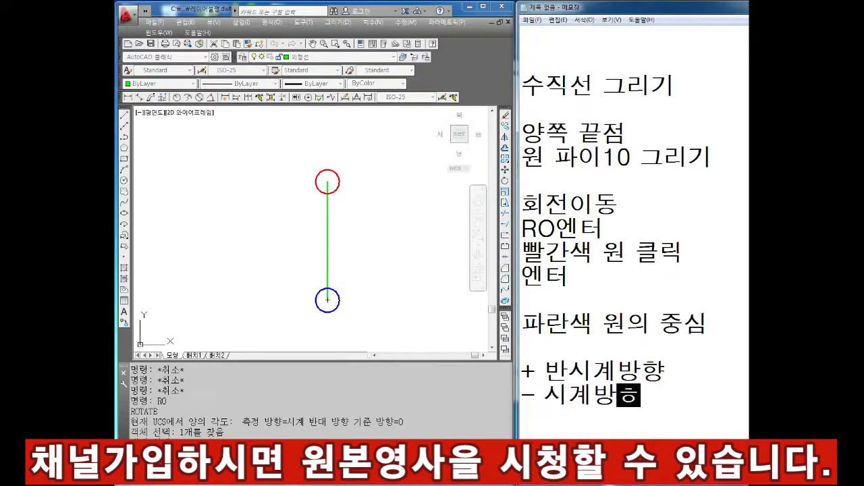
{"action": "key", "text": "Escape"}
{"action": "key", "text": "Escape"}
- Sketch a freehand arrow on the left of the line with Ortho off
{"action": "type", "text": "l"}
{"action": "key", "text": "Return"}
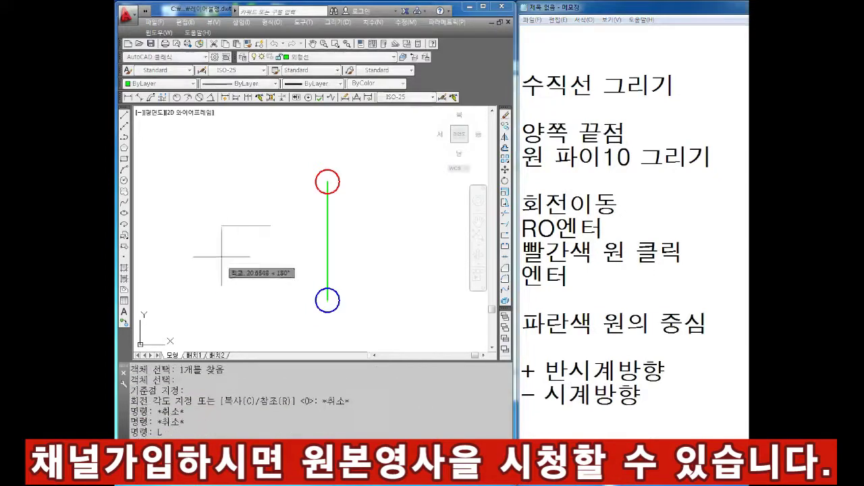
{"action": "left_click", "coordinate": [270, 226]}
{"action": "key", "text": "F8"}
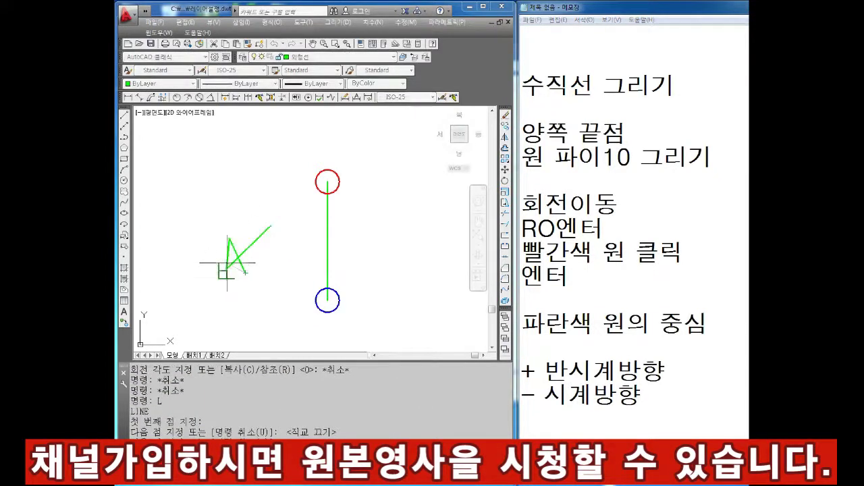
{"action": "left_click", "coordinate": [245, 273]}
{"action": "key", "text": "Escape"}
- Sketch a second freehand arrow with a triangular head on the right side
{"action": "key", "text": "Return"}
{"action": "left_click", "coordinate": [373, 221]}
{"action": "left_click", "coordinate": [413, 263]}
{"action": "left_click", "coordinate": [411, 235]}
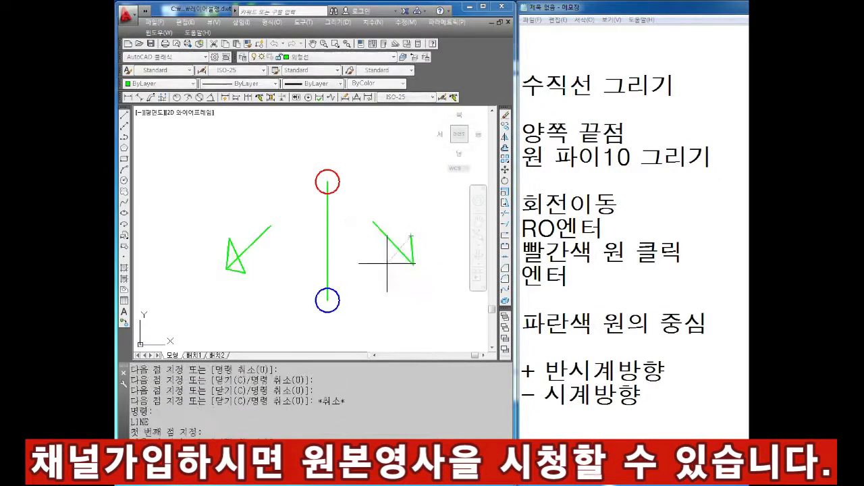
{"action": "left_click", "coordinate": [387, 263]}
{"action": "left_click", "coordinate": [413, 264]}
{"action": "key", "text": "Escape"}
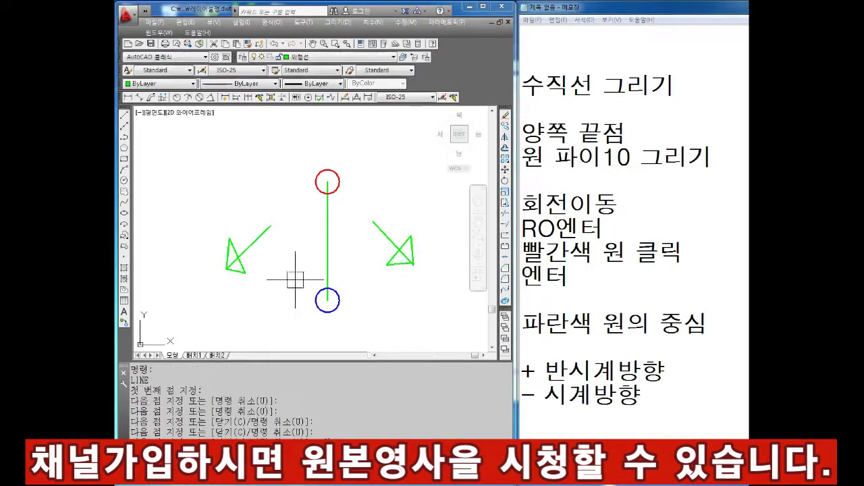
{"action": "left_click", "coordinate": [520, 346]}
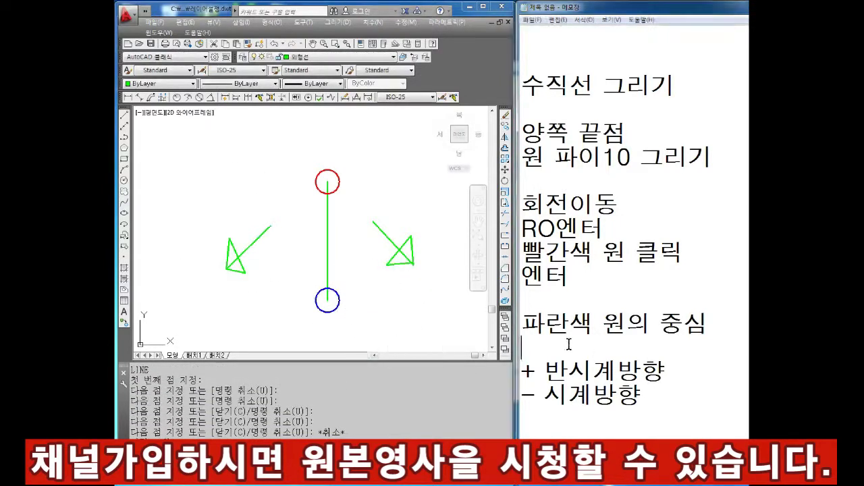
{"action": "key", "text": "Return"}
- Erase the right-hand arrow
{"action": "type", "text": "엔터"}
{"action": "key", "text": "Return"}
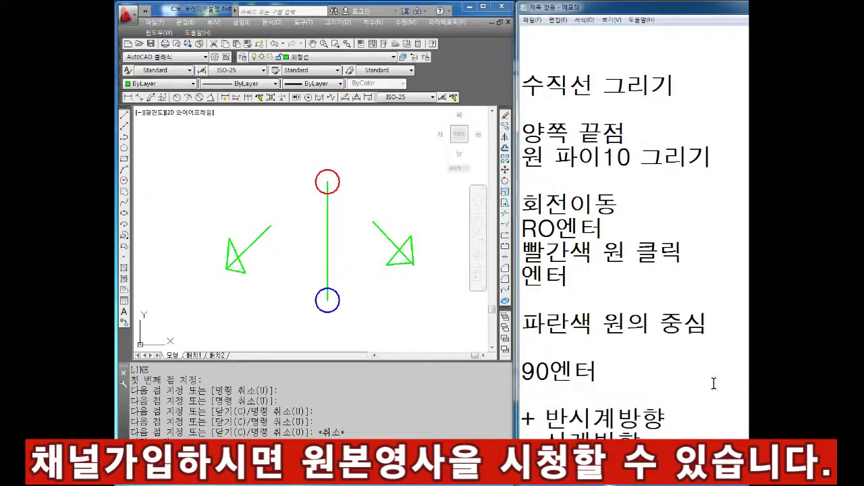
{"action": "left_click", "coordinate": [410, 241]}
{"action": "left_click", "coordinate": [377, 299]}
{"action": "key", "text": "Delete"}
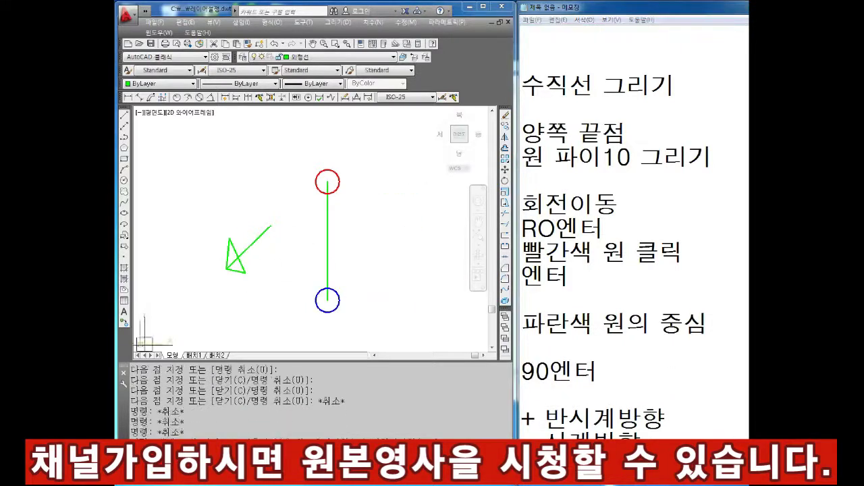
- Rotate the red circle 90° about the blue circle's centre
{"action": "type", "text": "RO"}
{"action": "key", "text": "Return"}
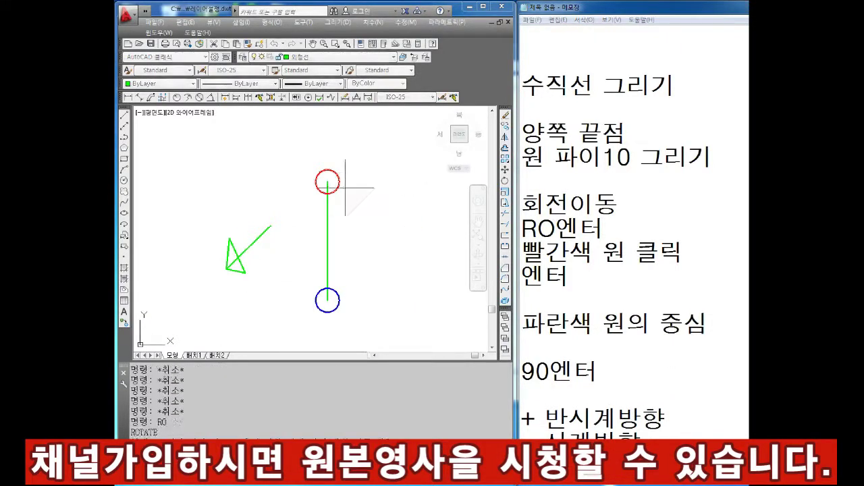
{"action": "left_click", "coordinate": [328, 180]}
{"action": "key", "text": "Return"}
{"action": "left_click", "coordinate": [324, 305]}
{"action": "type", "text": "90"}
{"action": "key", "text": "Return"}
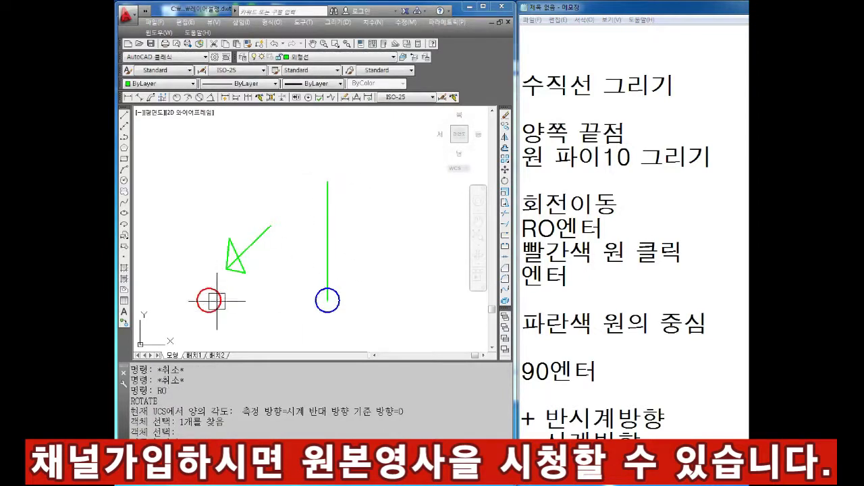
{"action": "key", "text": "Return"}
{"action": "middle_click_drag", "start_coordinate": [361, 283], "coordinate": [363, 256]}
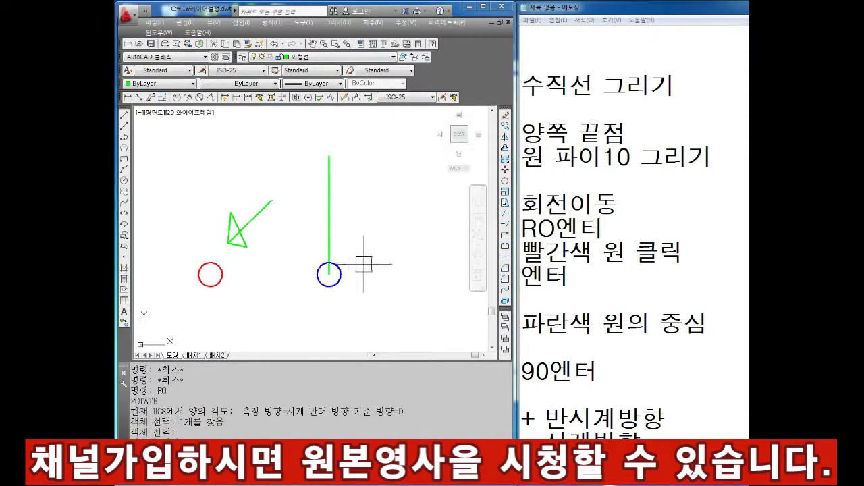
{"action": "scroll", "coordinate": [608, 304], "scroll_direction": "down", "scroll_amount": 2}
- Note the U엔터 step, then undo twice to restore the red circle on top
{"action": "left_click", "coordinate": [526, 323]}
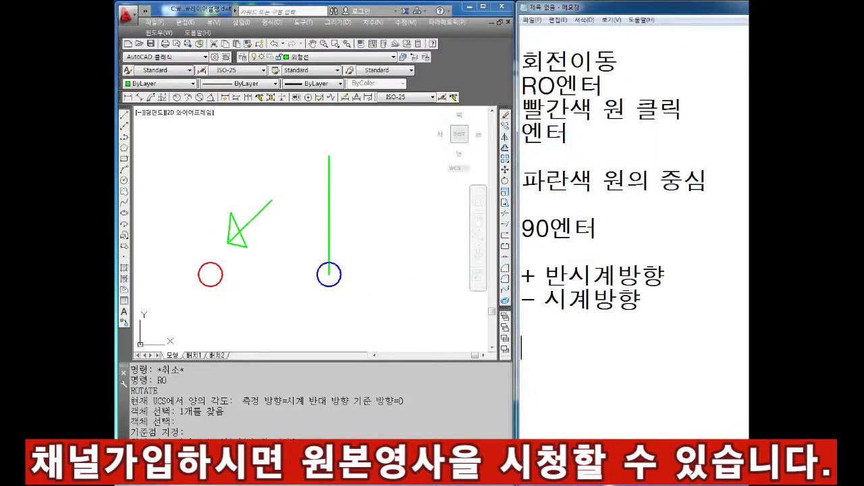
{"action": "type", "text": "U엔터"}
{"action": "key", "text": "Return"}
{"action": "left_click", "coordinate": [343, 256]}
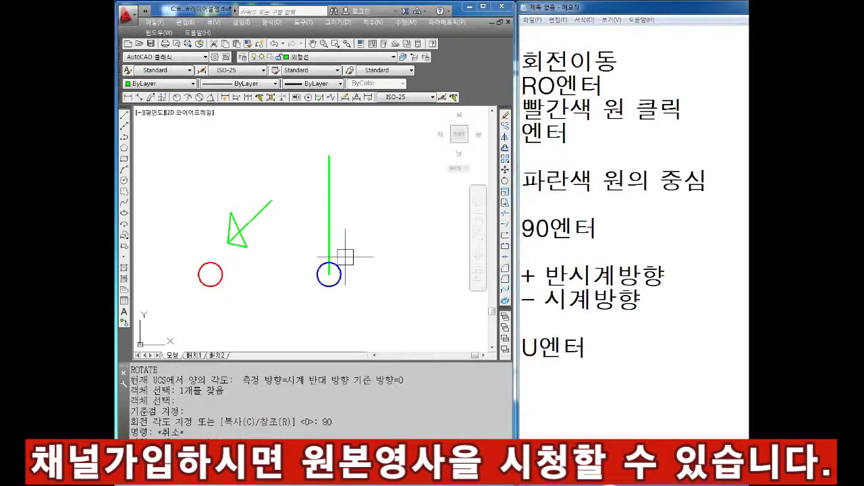
{"action": "key", "text": "Escape"}
{"action": "type", "text": "u"}
{"action": "key", "text": "Return"}
{"action": "type", "text": "u"}
{"action": "key", "text": "Return"}
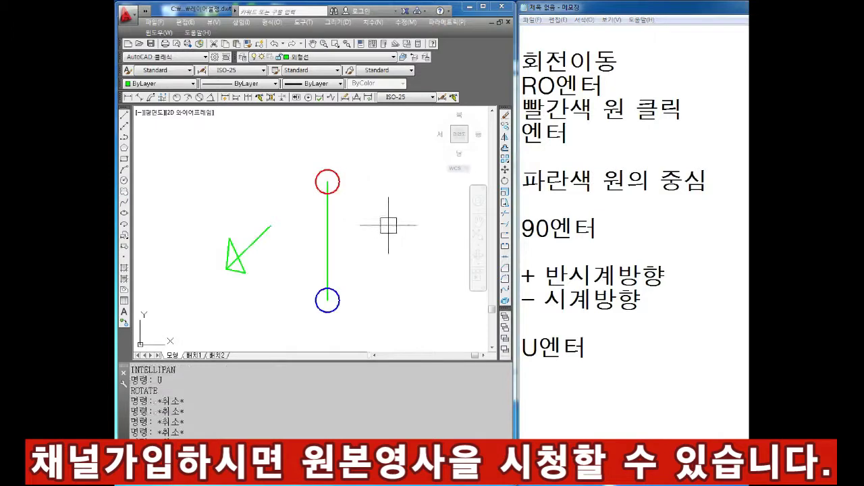
{"action": "key", "text": "Escape"}
{"action": "key", "text": "Escape"}
{"action": "key", "text": "Escape"}
{"action": "type", "text": "ro"}
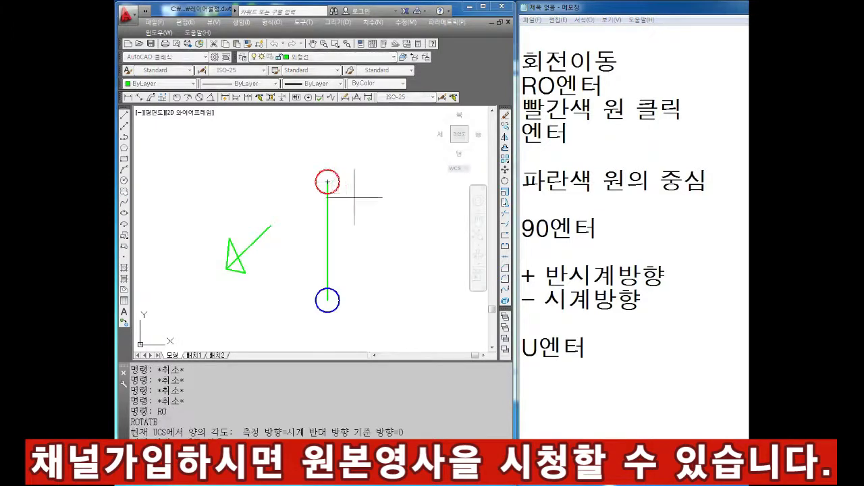
{"action": "key", "text": "Return"}
{"action": "left_click", "coordinate": [328, 300]}
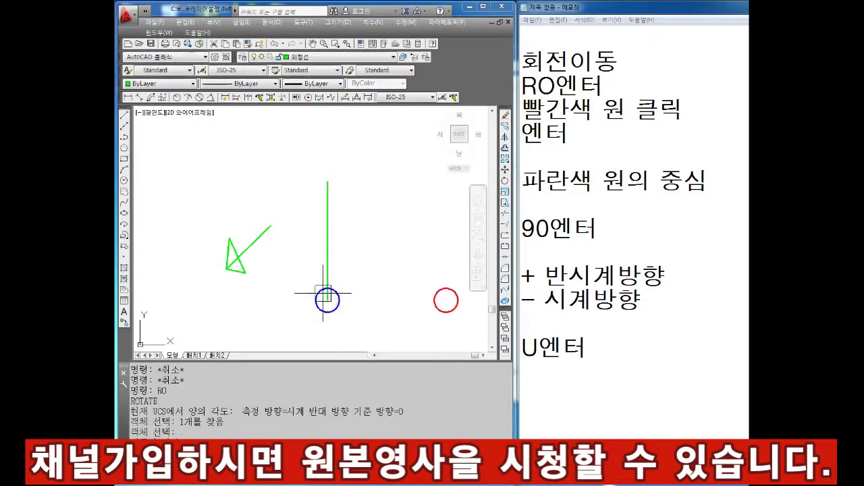
{"action": "middle_click_drag", "start_coordinate": [351, 300], "coordinate": [345, 286]}
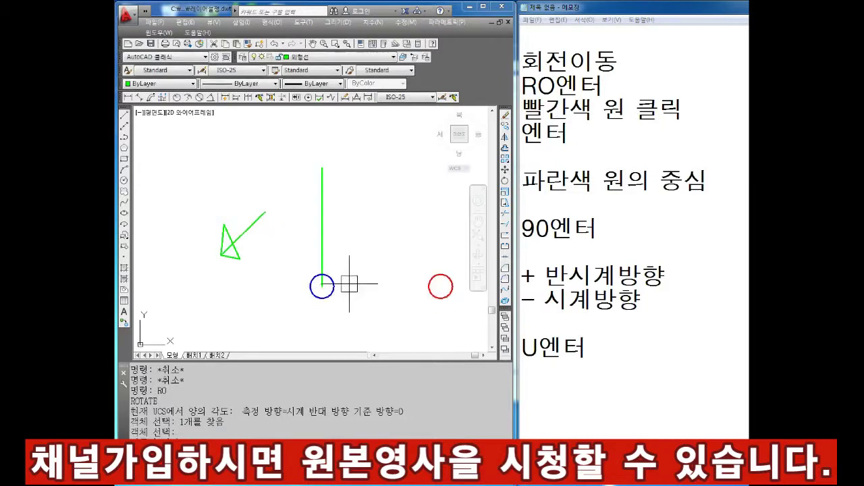
{"action": "key", "text": "Escape"}
{"action": "key", "text": "Escape"}
{"action": "key", "text": "Escape"}
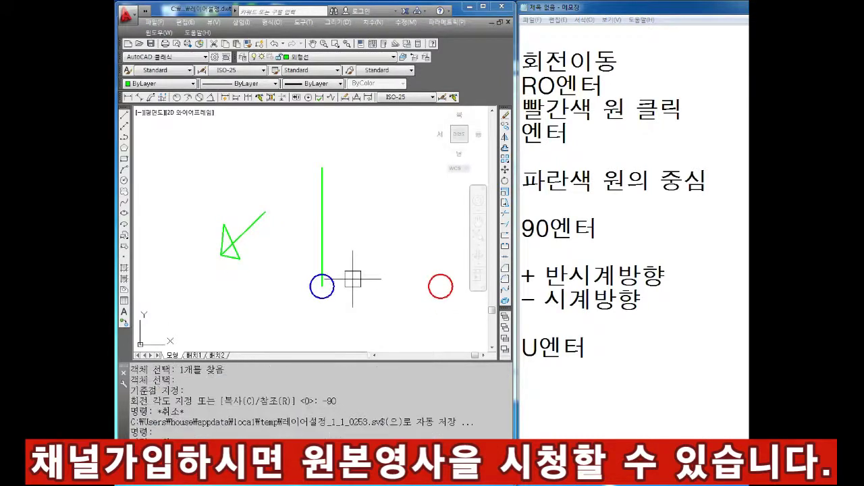
{"action": "type", "text": "u"}
{"action": "key", "text": "Return"}
{"action": "key", "text": "Escape"}
{"action": "key", "text": "Escape"}
{"action": "type", "text": "u"}
{"action": "key", "text": "Return"}
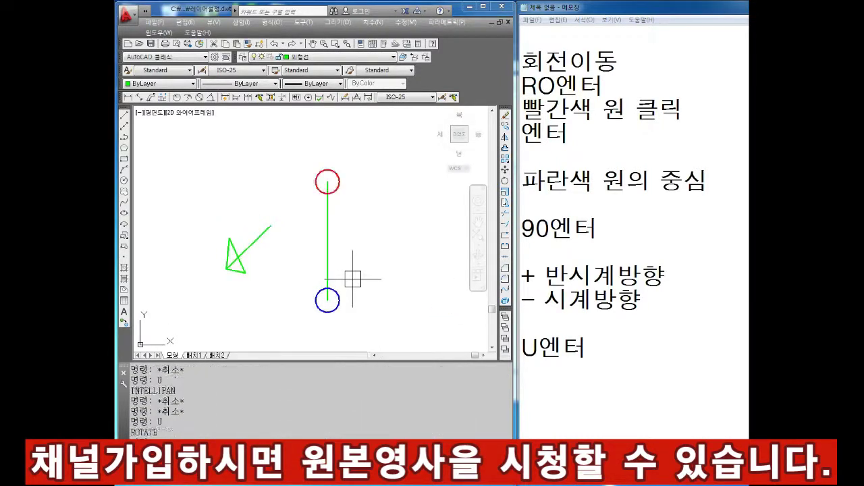
{"action": "key", "text": "Escape"}
{"action": "left_click", "coordinate": [604, 350]}
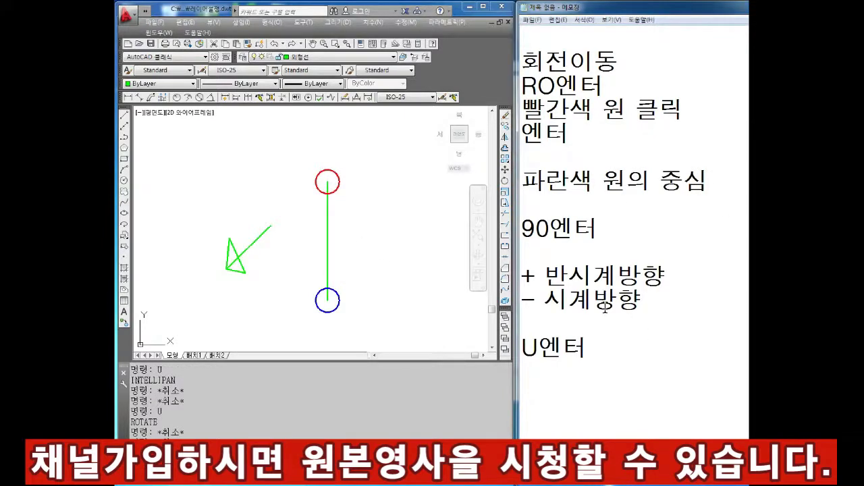
- Start a rotation using the blue circle's centre as the pivot
{"action": "left_click", "coordinate": [299, 227]}
{"action": "key", "text": "Escape"}
{"action": "key", "text": "Escape"}
{"action": "type", "text": "ro"}
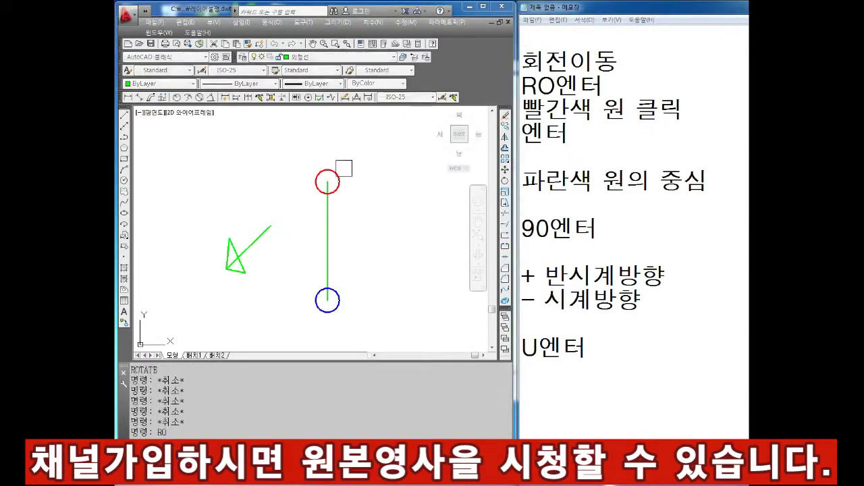
{"action": "key", "text": "Return"}
{"action": "left_click", "coordinate": [327, 301]}
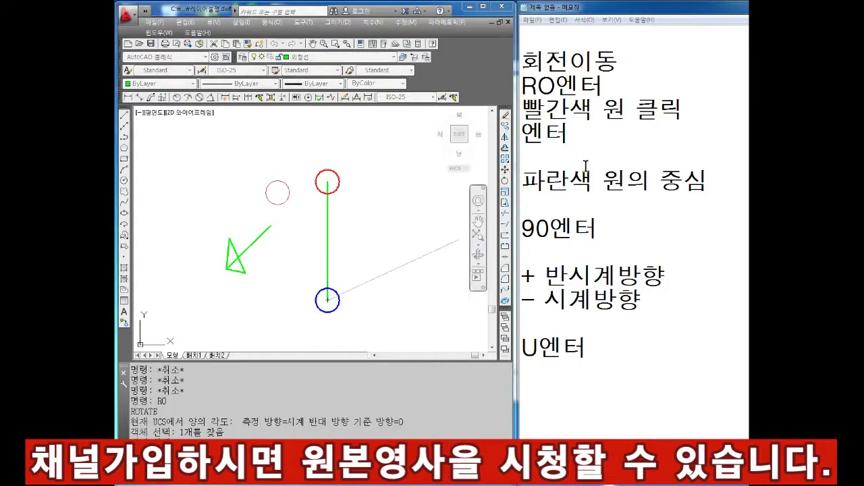
- Add the 클릭 and 엔터 lines to the rotation notes
{"action": "left_click", "coordinate": [688, 115]}
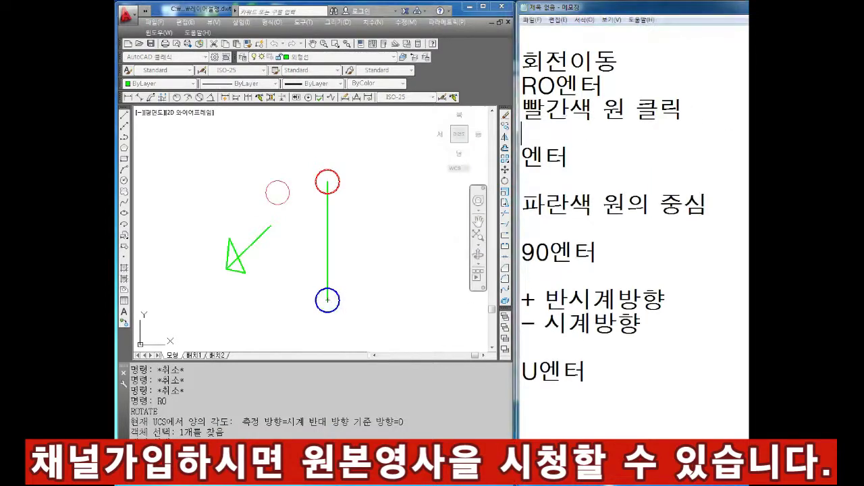
{"action": "key", "text": "Return"}
{"action": "key", "text": "Delete"}
{"action": "key", "text": "Right"}
{"action": "key", "text": "Right"}
{"action": "key", "text": "Right"}
{"action": "key", "text": "Return"}
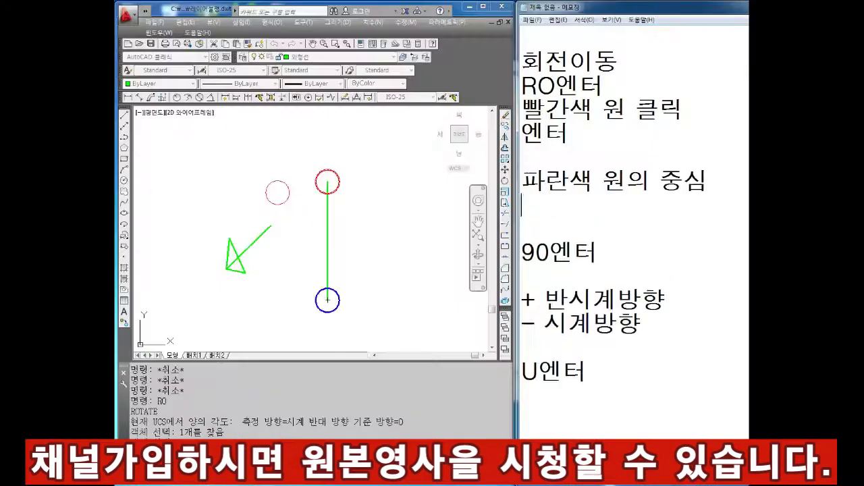
{"action": "type", "text": "클릭"}
{"action": "key", "text": "Return"}
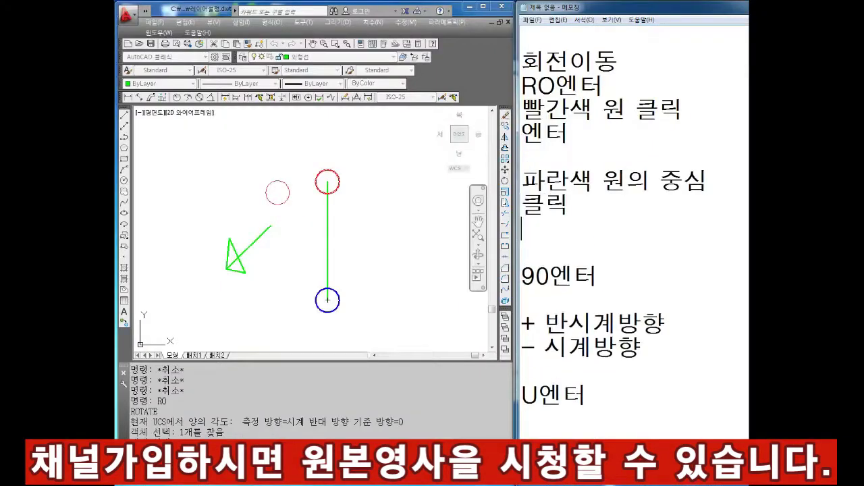
{"action": "type", "text": "PS"}
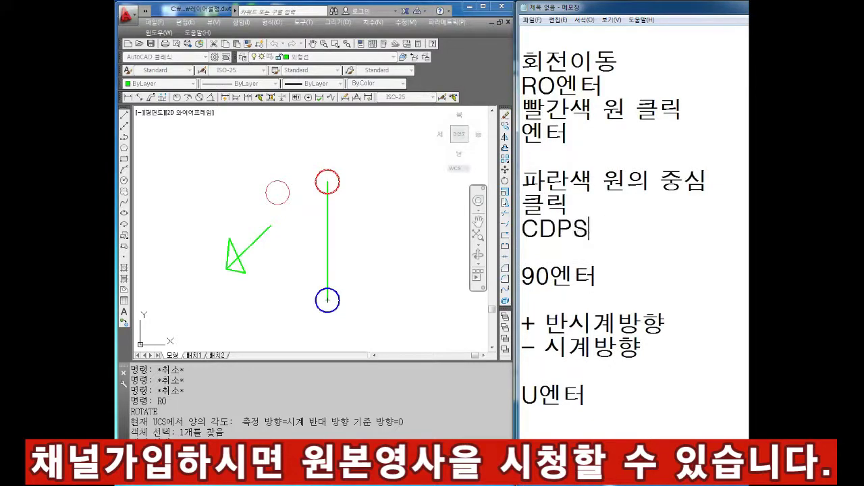
{"action": "key", "text": "BackSpace"}
{"action": "key", "text": "BackSpace"}
{"action": "key", "text": "BackSpace"}
{"action": "type", "text": "엔터"}
{"action": "key", "text": "Down"}
{"action": "key", "text": "Down"}
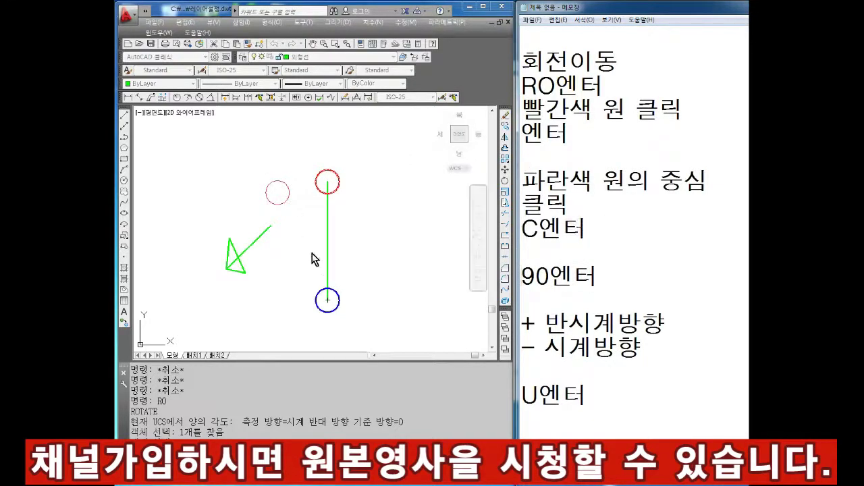
- Rotate the red circle about the blue centre using the Copy option
{"action": "left_click", "coordinate": [330, 220]}
{"action": "key", "text": "Escape"}
{"action": "key", "text": "Escape"}
{"action": "key", "text": "Escape"}
{"action": "key", "text": "Escape"}
{"action": "key", "text": "Escape"}
{"action": "type", "text": "ro"}
{"action": "key", "text": "Return"}
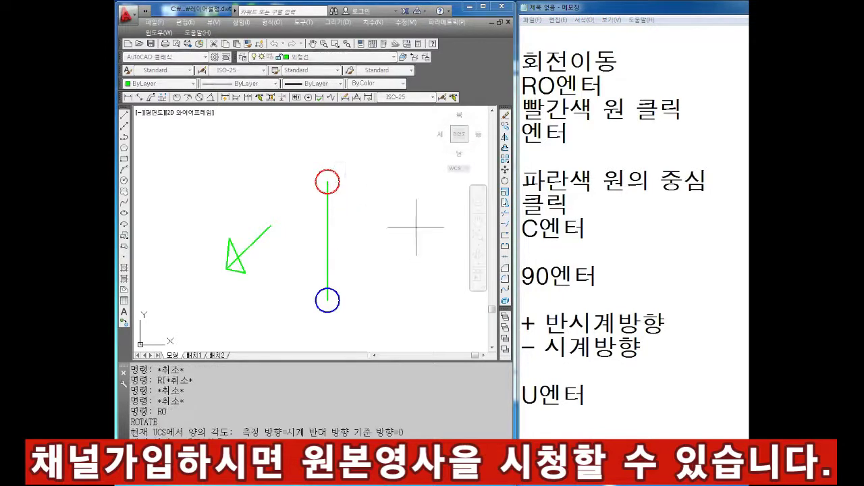
{"action": "left_click", "coordinate": [328, 300]}
{"action": "key", "text": "Return"}
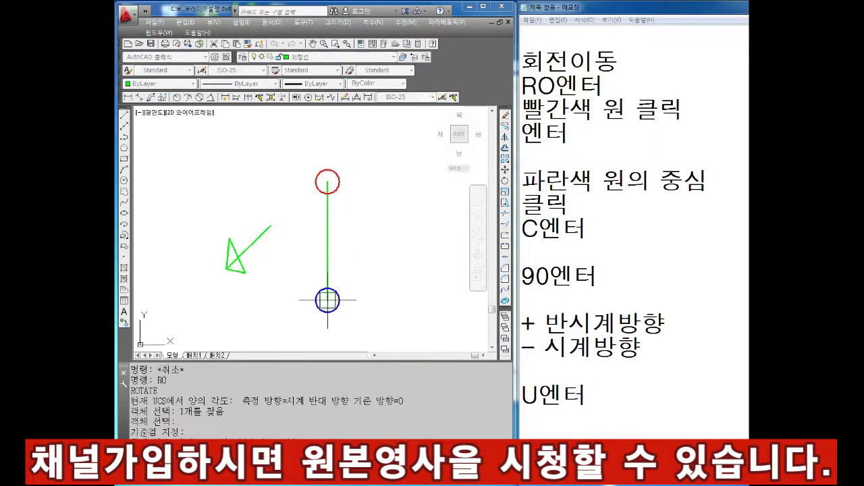
{"action": "left_click", "coordinate": [328, 300]}
{"action": "type", "text": "c"}
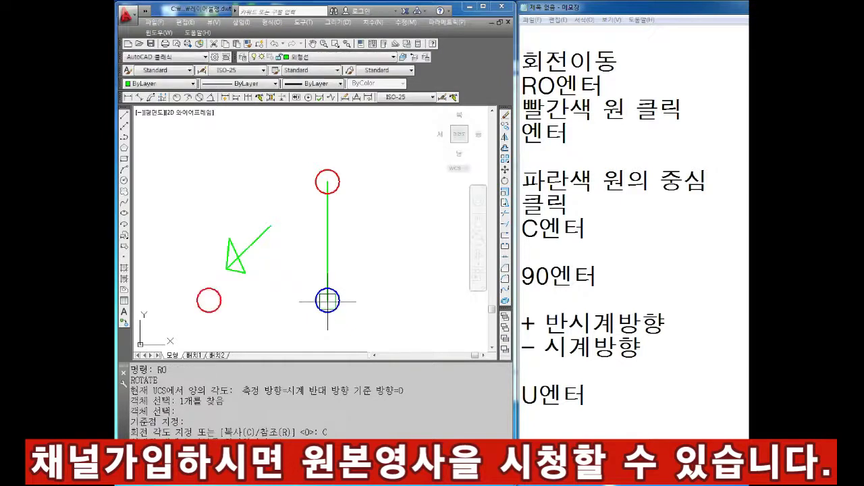
{"action": "key", "text": "Return"}
- Finish the 90° rotated copy, then window-select and erase the green arrow
{"action": "type", "text": "90"}
{"action": "key", "text": "Return"}
{"action": "key", "text": "Escape"}
{"action": "key", "text": "Escape"}
{"action": "key", "text": "Escape"}
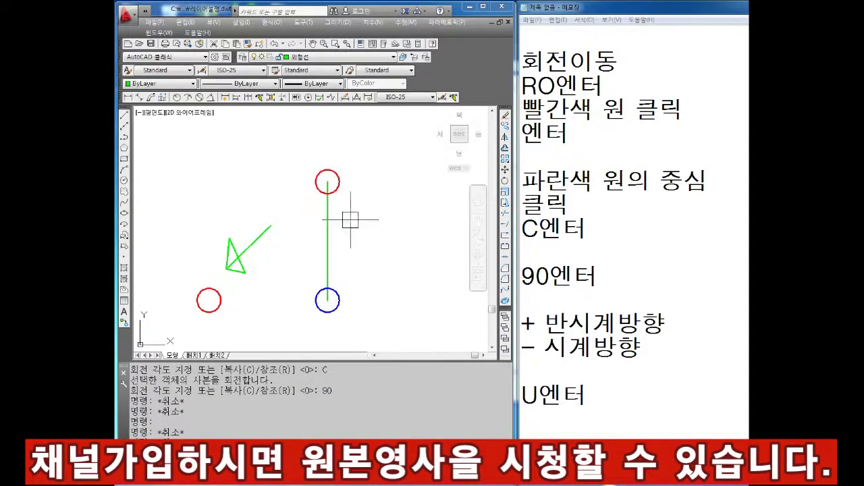
{"action": "scroll", "coordinate": [353, 114], "scroll_direction": "down", "scroll_amount": 2}
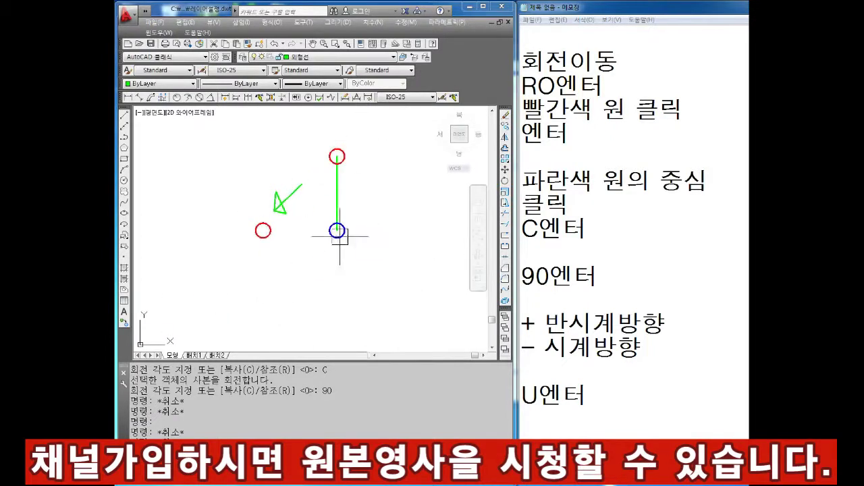
{"action": "scroll", "coordinate": [307, 174], "scroll_direction": "up", "scroll_amount": 2}
{"action": "left_click", "coordinate": [311, 176]}
{"action": "left_click", "coordinate": [247, 241]}
{"action": "key", "text": "Delete"}
{"action": "scroll", "coordinate": [289, 235], "scroll_direction": "down", "scroll_amount": 2}
- Add lines 45각도, 135 and 180 to the Notepad notes
{"action": "left_click", "coordinate": [630, 385]}
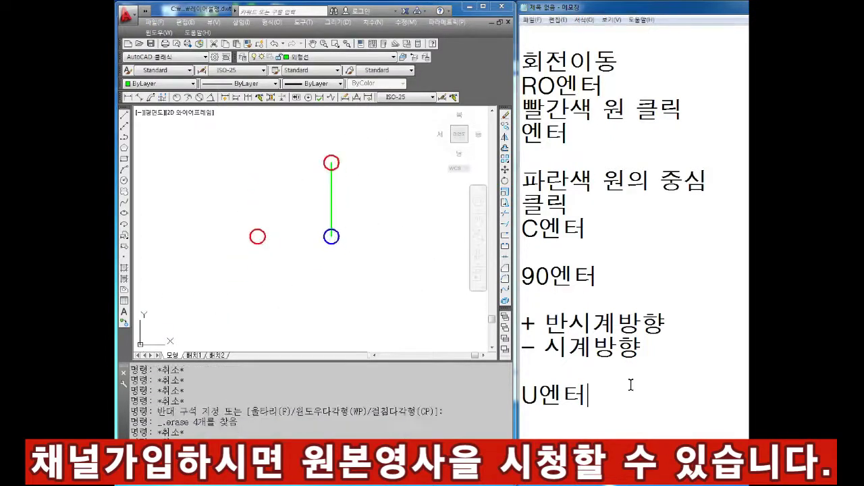
{"action": "key", "text": "Return"}
{"action": "key", "text": "Return"}
{"action": "key", "text": "Return"}
{"action": "key", "text": "Return"}
{"action": "type", "text": "45각"}
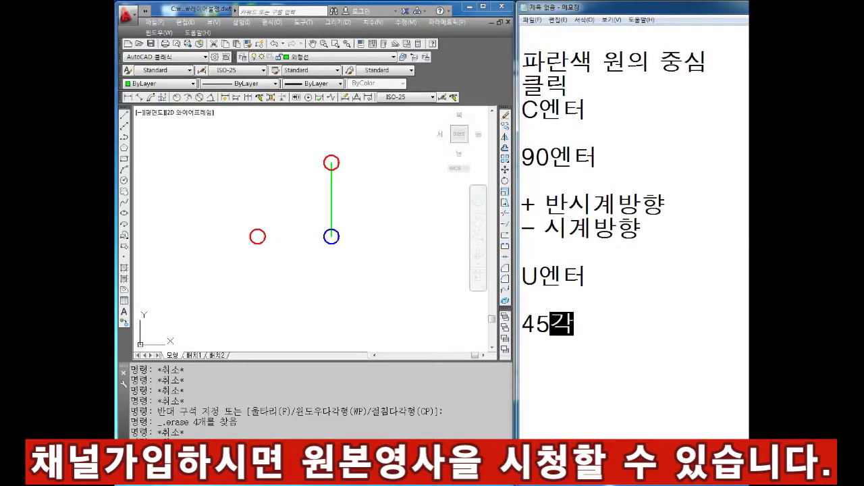
{"action": "type", "text": "도"}
{"action": "key", "text": "Return"}
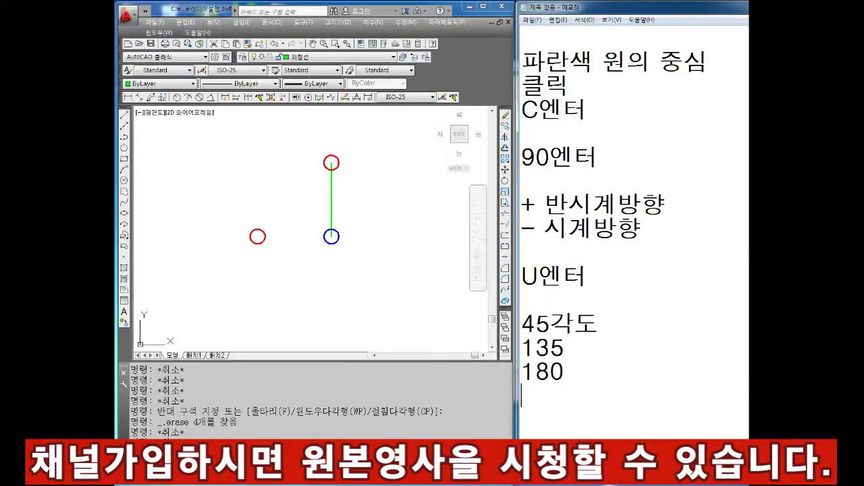
{"action": "left_click", "coordinate": [328, 193]}
{"action": "scroll", "coordinate": [329, 190], "scroll_direction": "up", "scroll_amount": 2}
{"action": "key", "text": "Escape"}
{"action": "key", "text": "Escape"}
{"action": "key", "text": "Escape"}
{"action": "type", "text": "ro"}
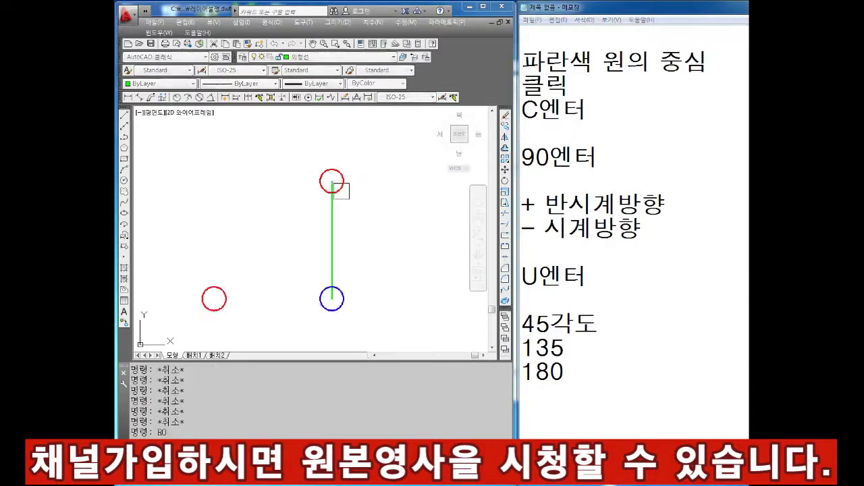
{"action": "key", "text": "Return"}
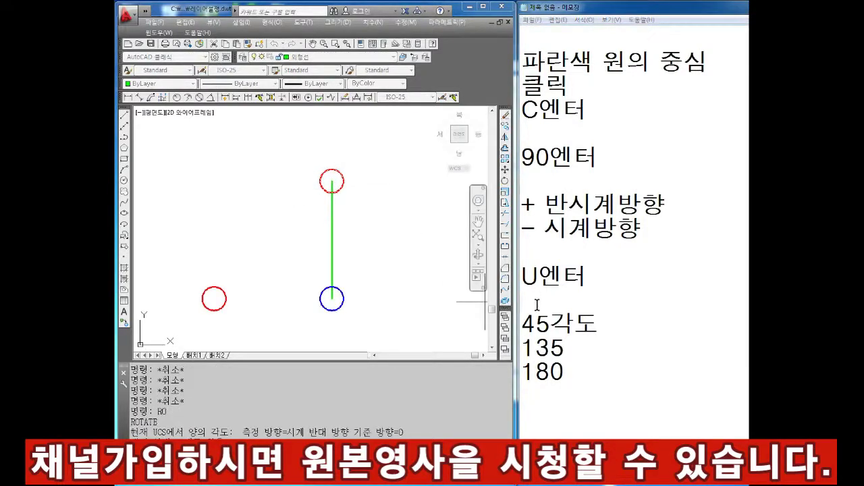
- Insert a 'C엔터' line in the notes above the angle list
{"action": "left_click", "coordinate": [537, 306]}
{"action": "key", "text": "Return"}
{"action": "type", "text": "C엔"}
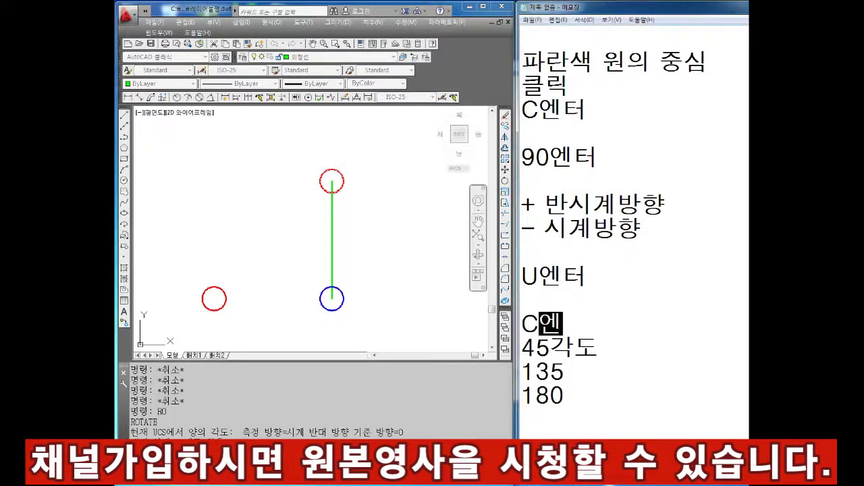
{"action": "type", "text": "터"}
{"action": "key", "text": "Return"}
- Rotate a copy of the top red circle 45° around the blue centre
{"action": "scroll", "coordinate": [539, 303], "scroll_direction": "down", "scroll_amount": 1}
{"action": "middle_click_drag", "start_coordinate": [349, 235], "coordinate": [357, 218]}
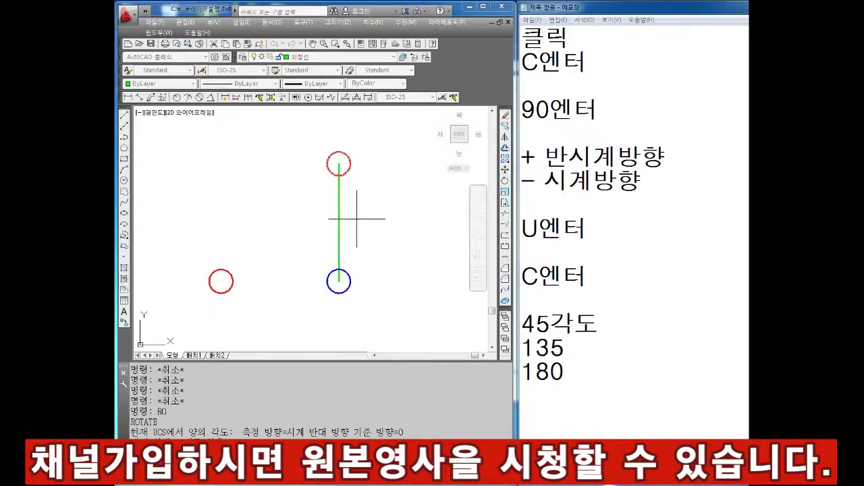
{"action": "key", "text": "Return"}
{"action": "left_click", "coordinate": [339, 281]}
{"action": "type", "text": "C"}
{"action": "key", "text": "Return"}
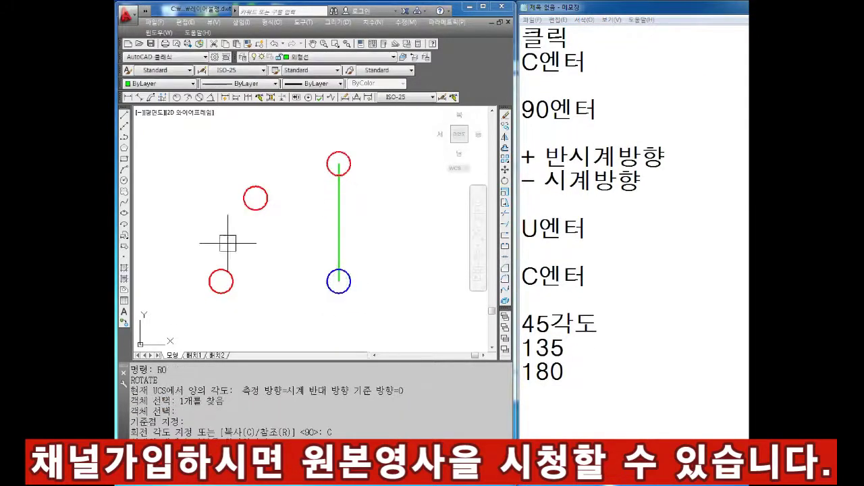
{"action": "type", "text": "45"}
{"action": "key", "text": "Return"}
{"action": "middle_click_drag", "start_coordinate": [267, 213], "coordinate": [274, 207]}
{"action": "key", "text": "Escape"}
{"action": "key", "text": "Escape"}
{"action": "key", "text": "Escape"}
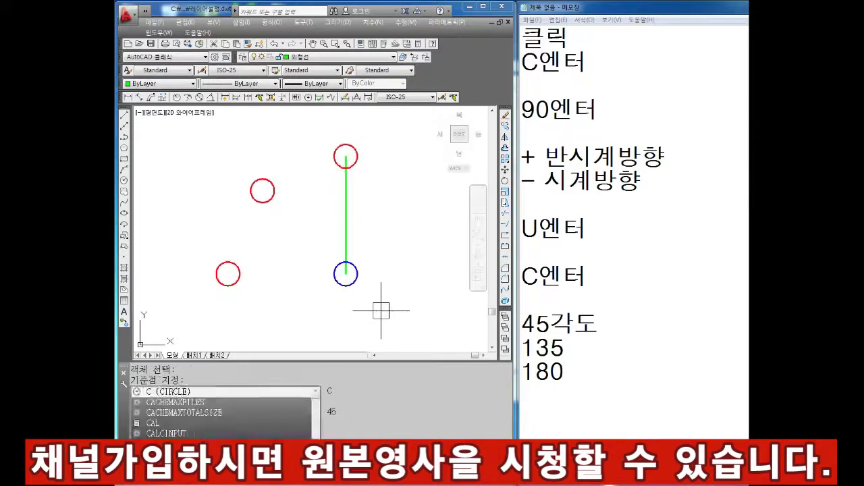
{"action": "key", "text": "Escape"}
{"action": "key", "text": "Escape"}
{"action": "key", "text": "Escape"}
- Rotate another copy of the top red circle 135° around the blue centre
{"action": "type", "text": "RO"}
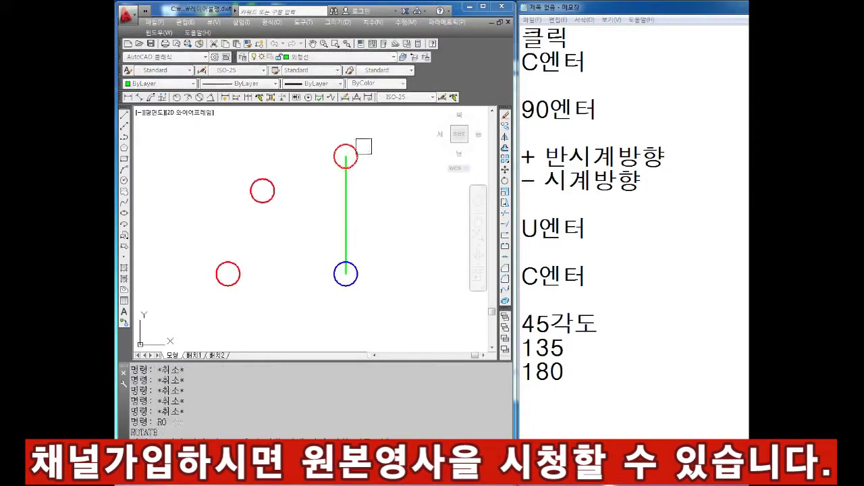
{"action": "left_click", "coordinate": [345, 274]}
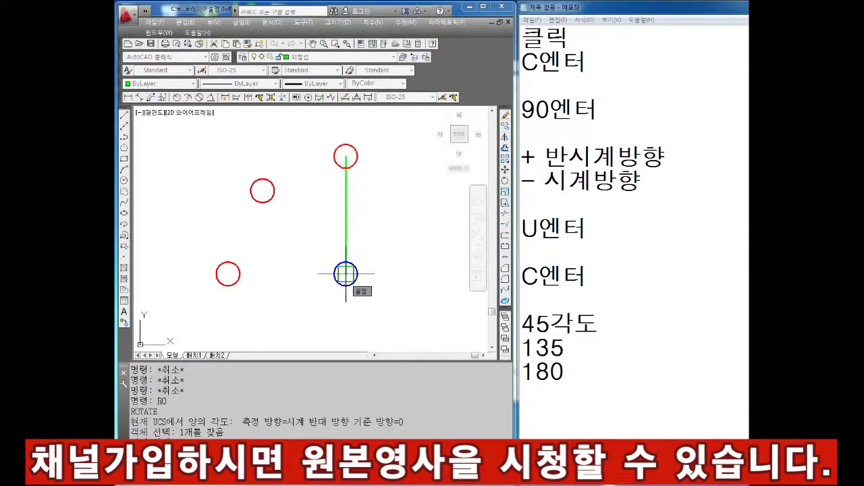
{"action": "key", "text": "Return"}
{"action": "left_click", "coordinate": [346, 275]}
{"action": "type", "text": "C"}
{"action": "key", "text": "Return"}
{"action": "middle_click_drag", "start_coordinate": [311, 314], "coordinate": [310, 249]}
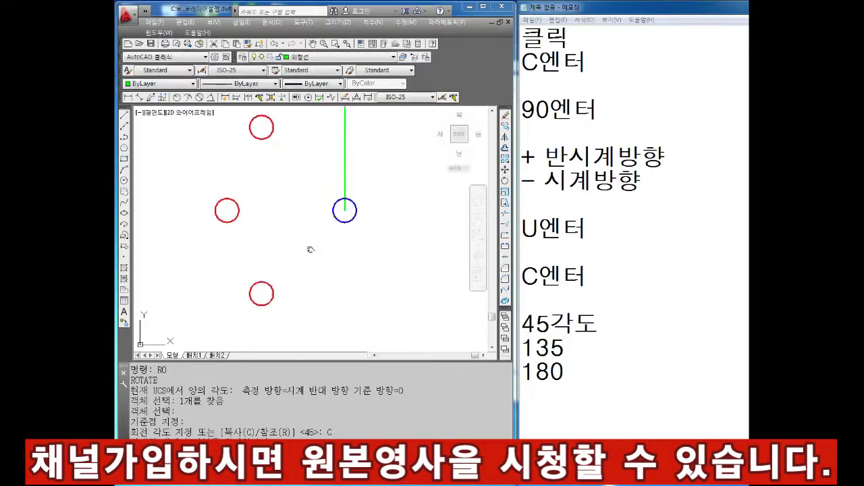
{"action": "scroll", "coordinate": [351, 290], "scroll_direction": "down", "scroll_amount": 2}
{"action": "type", "text": "135"}
{"action": "key", "text": "Return"}
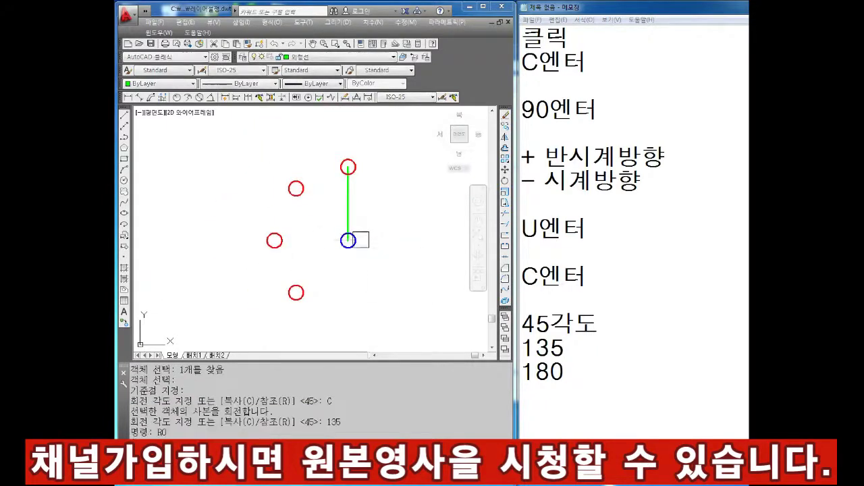
{"action": "scroll", "coordinate": [349, 239], "scroll_direction": "up", "scroll_amount": 2}
- Rotate a third copy of the red circle 180° around the blue centre
{"action": "key", "text": "Return"}
{"action": "middle_click_drag", "start_coordinate": [334, 252], "coordinate": [332, 243]}
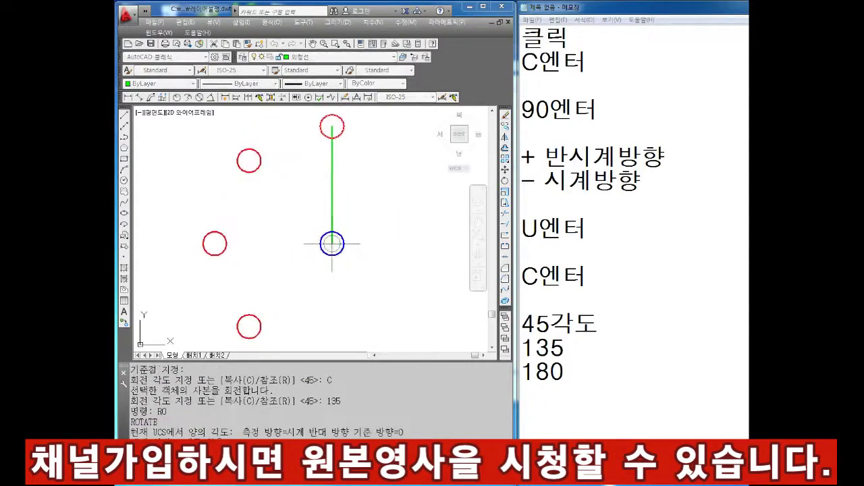
{"action": "left_click", "coordinate": [331, 243]}
{"action": "type", "text": "C"}
{"action": "key", "text": "Return"}
{"action": "middle_click_drag", "start_coordinate": [335, 290], "coordinate": [347, 241]}
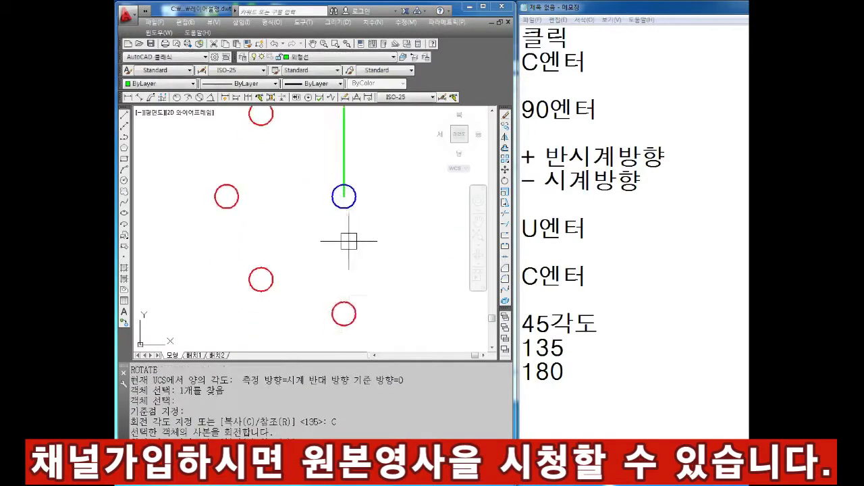
{"action": "scroll", "coordinate": [347, 241], "scroll_direction": "down", "scroll_amount": 2}
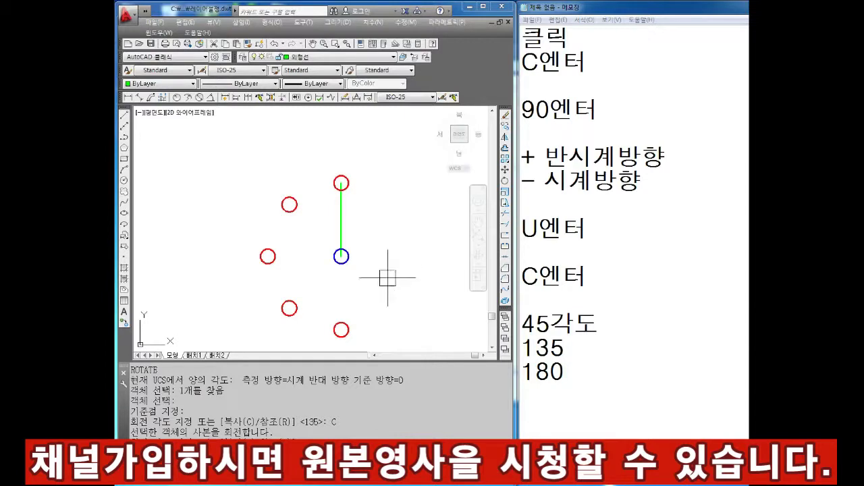
{"action": "type", "text": "180"}
{"action": "key", "text": "Return"}
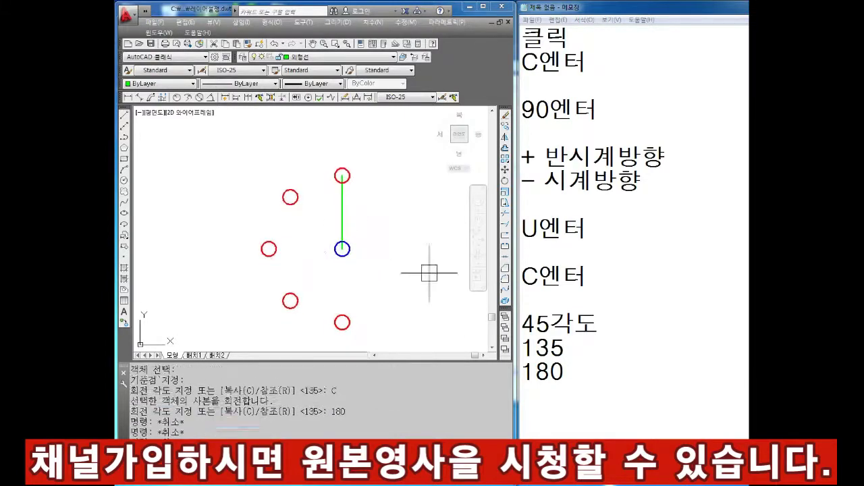
{"action": "key", "text": "Escape"}
{"action": "key", "text": "Escape"}
{"action": "key", "text": "Escape"}
{"action": "left_click", "coordinate": [604, 397]}
{"action": "key", "text": "Return"}
- Add an 'MI엔터' line to the notes
{"action": "type", "text": "ㅡㅏㅋ"}
{"action": "scroll", "coordinate": [607, 396], "scroll_direction": "down", "scroll_amount": 2}
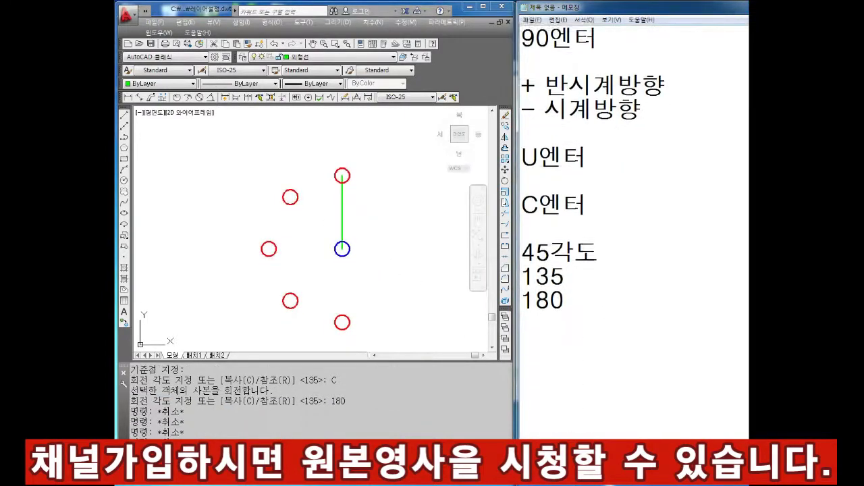
{"action": "type", "text": "MI엔"}
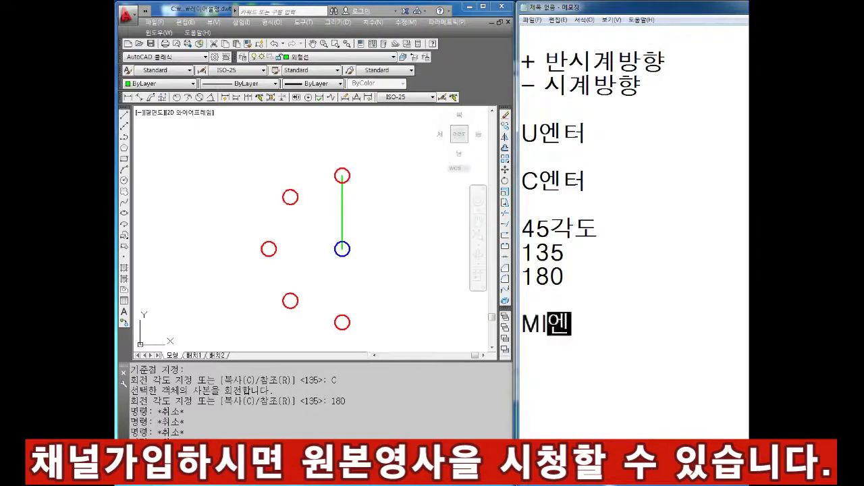
{"action": "type", "text": "터"}
- Mirror the left-side red circles about the vertical axis, keeping the originals
{"action": "left_click", "coordinate": [339, 232]}
{"action": "key", "text": "Escape"}
{"action": "key", "text": "Escape"}
{"action": "key", "text": "Escape"}
{"action": "left_click", "coordinate": [315, 180]}
{"action": "left_click", "coordinate": [283, 300]}
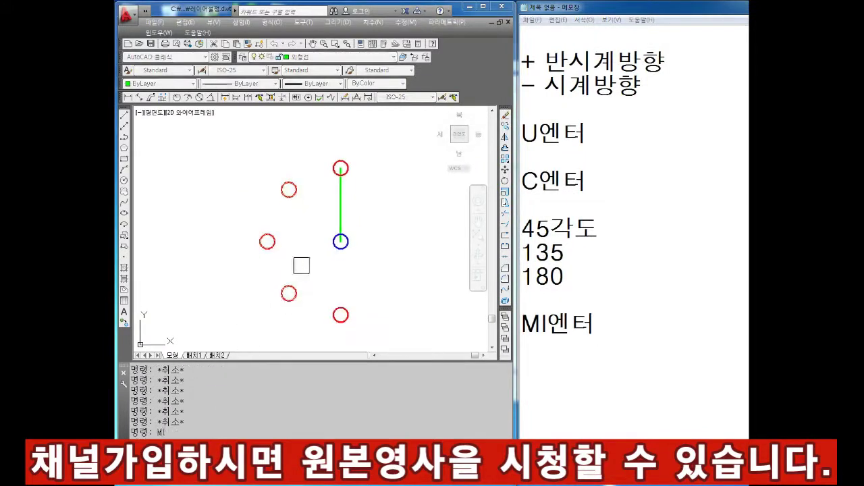
{"action": "type", "text": "mi"}
{"action": "key", "text": "Return"}
{"action": "left_click", "coordinate": [338, 170]}
{"action": "scroll", "coordinate": [335, 233], "scroll_direction": "up", "scroll_amount": 4}
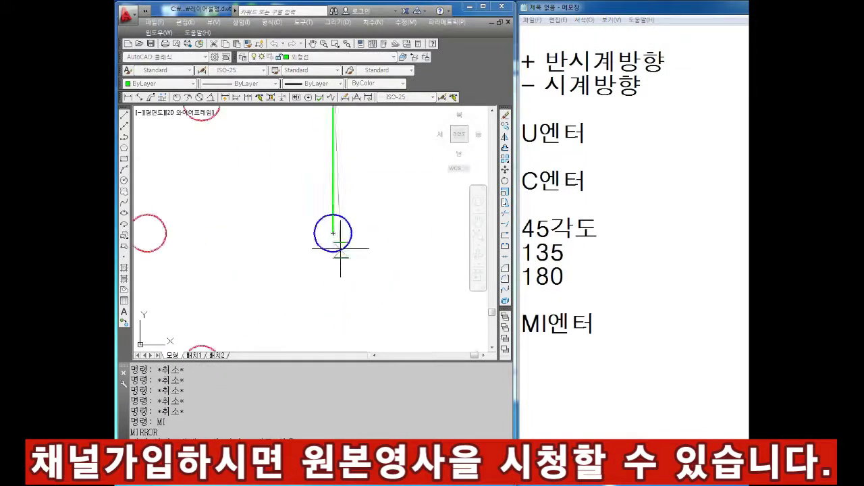
{"action": "scroll", "coordinate": [337, 229], "scroll_direction": "down", "scroll_amount": 8}
{"action": "scroll", "coordinate": [318, 225], "scroll_direction": "up", "scroll_amount": 2}
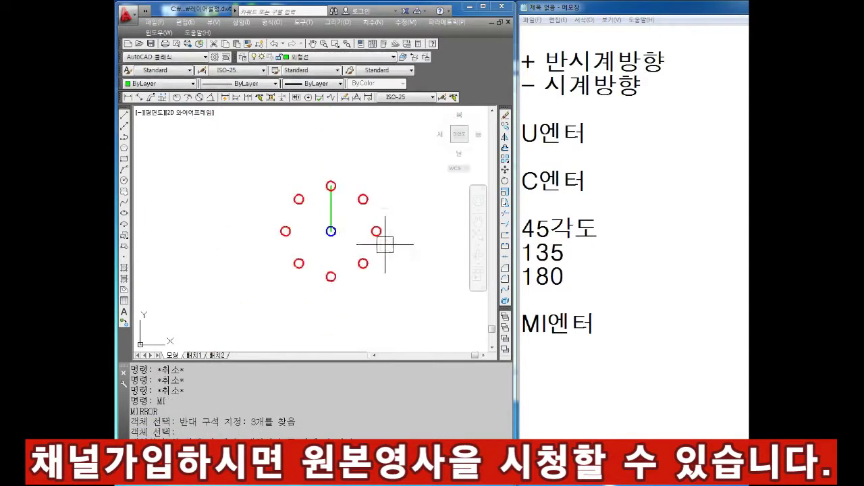
{"action": "scroll", "coordinate": [386, 246], "scroll_direction": "up", "scroll_amount": 2}
{"action": "scroll", "coordinate": [349, 203], "scroll_direction": "down", "scroll_amount": 2}
{"action": "scroll", "coordinate": [322, 203], "scroll_direction": "up", "scroll_amount": 2}
{"action": "left_click", "coordinate": [322, 202]}
{"action": "key", "text": "Escape"}
{"action": "key", "text": "Escape"}
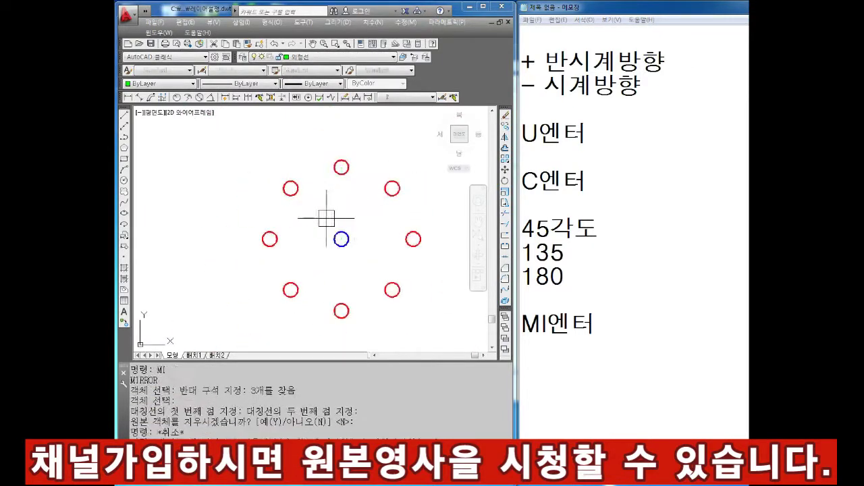
- Erase the green guide line
{"action": "left_click_drag", "start_coordinate": [317, 196], "coordinate": [328, 216]}
{"action": "key", "text": "Delete"}
{"action": "scroll", "coordinate": [329, 229], "scroll_direction": "up", "scroll_amount": 3}
- Draw a pitch circle from the blue centre through a red circle centre on the centreline layer
{"action": "type", "text": "c"}
{"action": "key", "text": "Return"}
{"action": "left_click", "coordinate": [327, 246]}
{"action": "scroll", "coordinate": [328, 246], "scroll_direction": "down", "scroll_amount": 3}
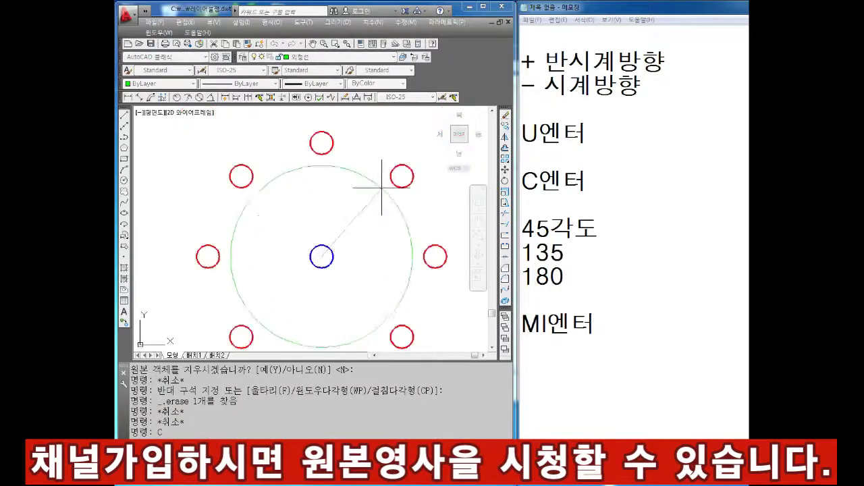
{"action": "left_click", "coordinate": [402, 177]}
{"action": "key", "text": "Escape"}
{"action": "key", "text": "Escape"}
{"action": "left_click", "coordinate": [419, 202]}
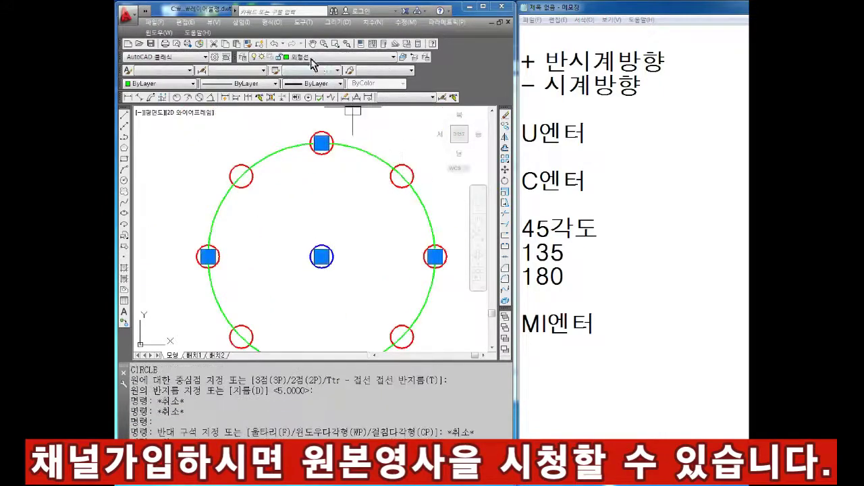
{"action": "left_click", "coordinate": [393, 56]}
{"action": "left_click", "coordinate": [317, 102]}
{"action": "key", "text": "Escape"}
{"action": "scroll", "coordinate": [367, 194], "scroll_direction": "up", "scroll_amount": 2}
{"action": "scroll", "coordinate": [361, 220], "scroll_direction": "down", "scroll_amount": 2}
- Start a radius dimension on the pitch circle
{"action": "left_click", "coordinate": [177, 97]}
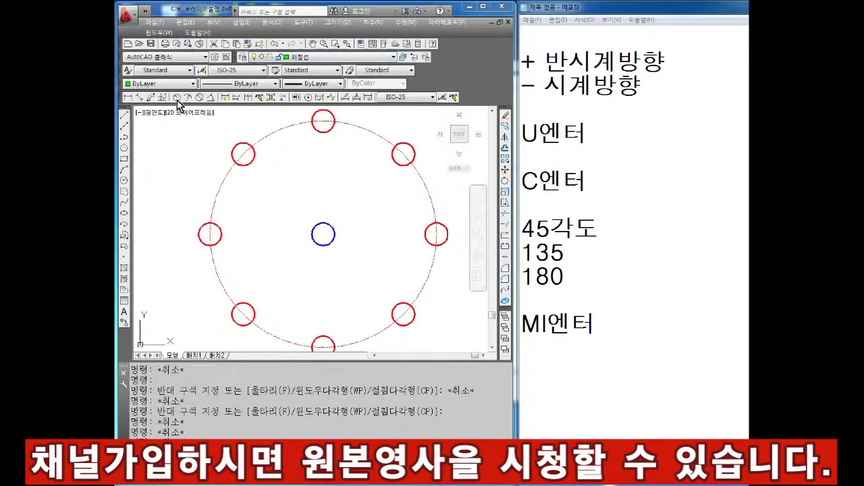
{"action": "left_click", "coordinate": [378, 136]}
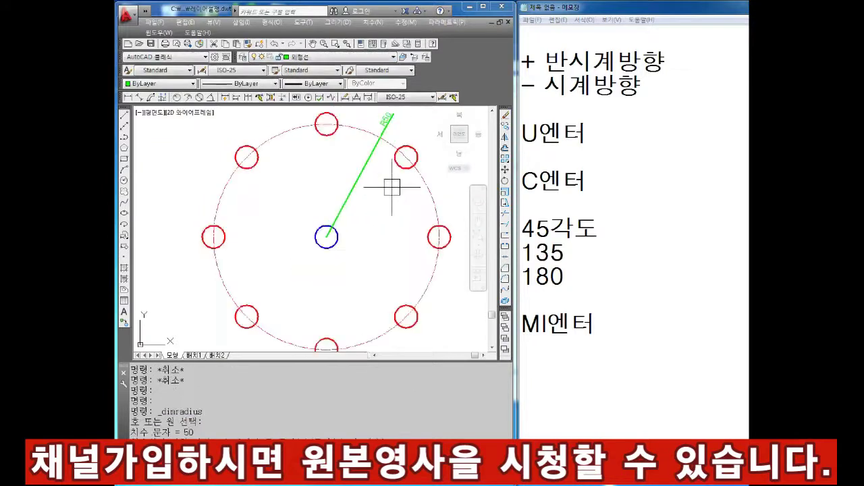
{"action": "scroll", "coordinate": [375, 181], "scroll_direction": "down", "scroll_amount": 2}
- Draw a new circle of radius 28
{"action": "key", "text": "Escape"}
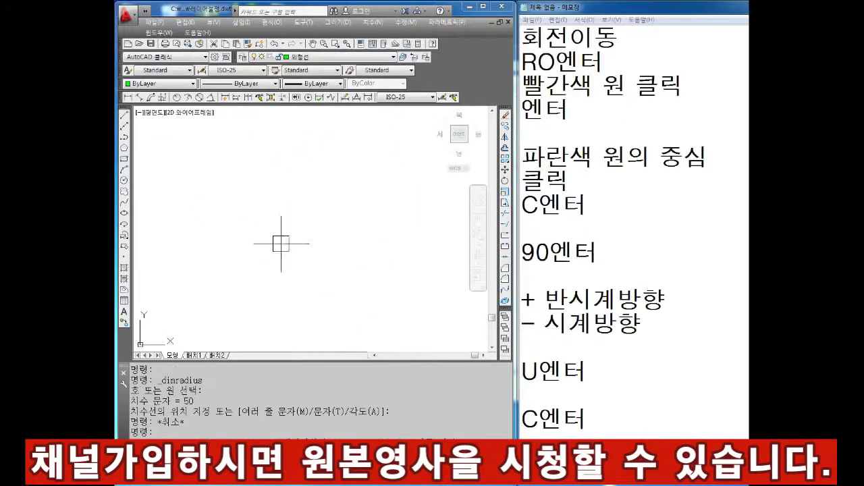
{"action": "type", "text": "c"}
{"action": "key", "text": "Return"}
{"action": "left_click", "coordinate": [276, 174]}
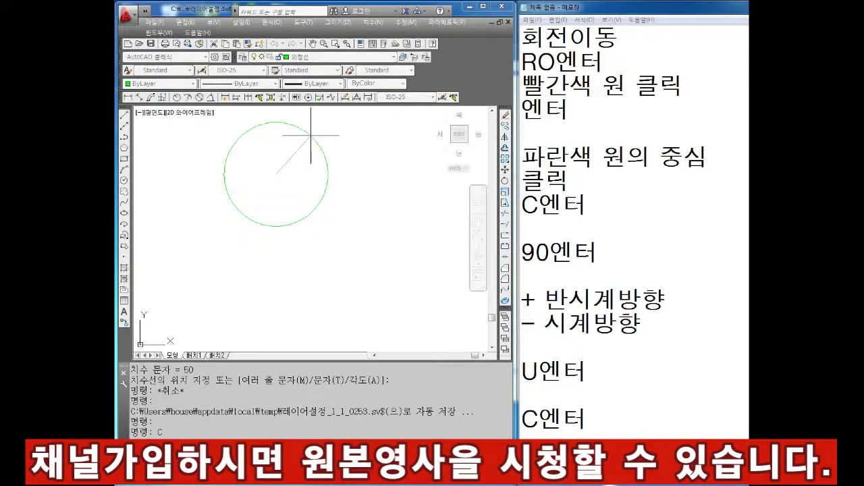
{"action": "type", "text": "28"}
{"action": "key", "text": "Return"}
{"action": "scroll", "coordinate": [312, 142], "scroll_direction": "up", "scroll_amount": 2}
{"action": "key", "text": "Escape"}
{"action": "key", "text": "Escape"}
- Dimension the circle with an R28 radius dimension
{"action": "left_click", "coordinate": [177, 96]}
{"action": "left_click", "coordinate": [368, 181]}
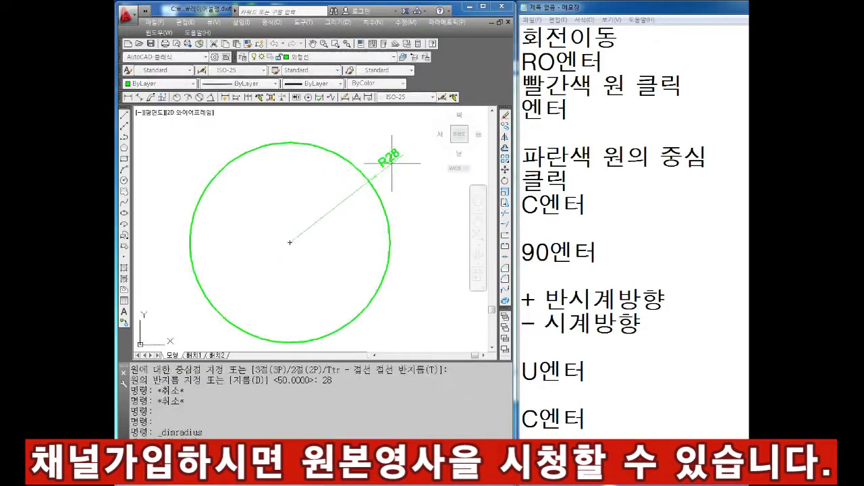
{"action": "left_click", "coordinate": [392, 162]}
{"action": "scroll", "coordinate": [385, 162], "scroll_direction": "down", "scroll_amount": 3}
{"action": "scroll", "coordinate": [347, 193], "scroll_direction": "up", "scroll_amount": 3}
{"action": "scroll", "coordinate": [299, 202], "scroll_direction": "down", "scroll_amount": 3}
- Select the circle and R28 dimension for a move, then cancel it
{"action": "key", "text": "Escape"}
{"action": "key", "text": "Escape"}
{"action": "key", "text": "Escape"}
{"action": "left_click", "coordinate": [347, 154]}
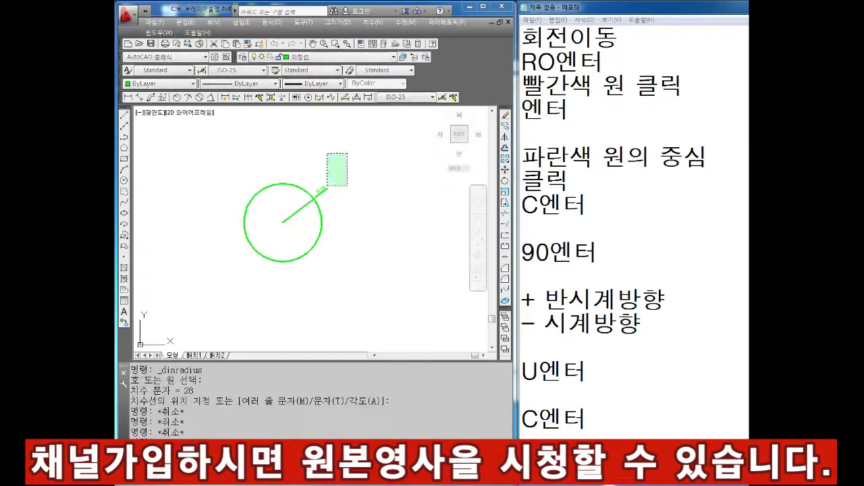
{"action": "left_click", "coordinate": [327, 186]}
{"action": "type", "text": "m"}
{"action": "key", "text": "Return"}
{"action": "left_click", "coordinate": [283, 222]}
{"action": "scroll", "coordinate": [348, 216], "scroll_direction": "up", "scroll_amount": 2}
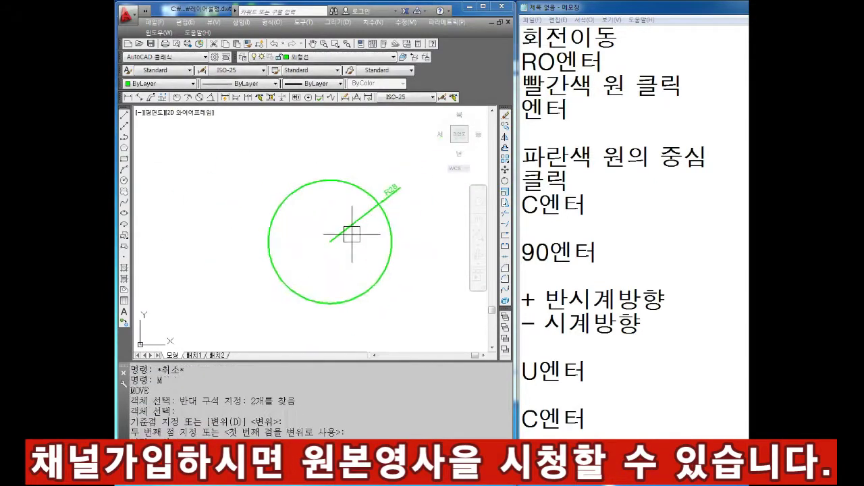
{"action": "key", "text": "Escape"}
{"action": "key", "text": "Escape"}
{"action": "key", "text": "Escape"}
{"action": "key", "text": "Escape"}
{"action": "key", "text": "Escape"}
- Draw centrelines 39 left and 50 up from the circle centre on the centreline layer
{"action": "type", "text": "L"}
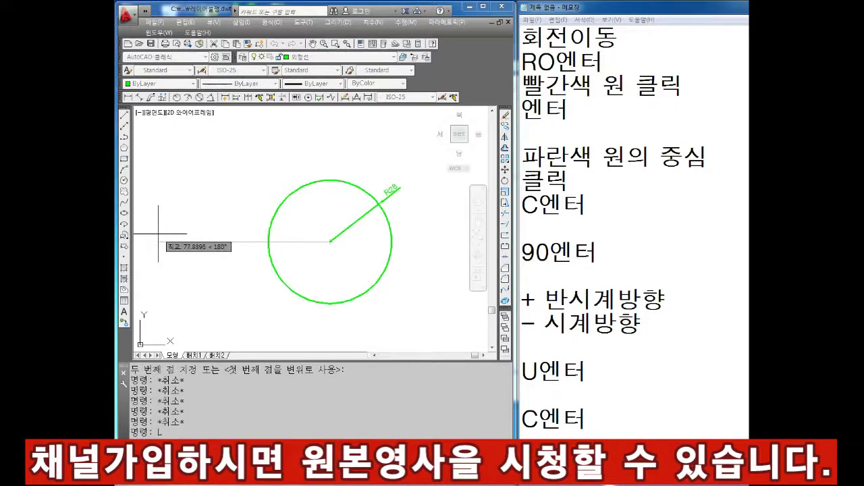
{"action": "key", "text": "Return"}
{"action": "left_click", "coordinate": [330, 241]}
{"action": "type", "text": "39"}
{"action": "key", "text": "Return"}
{"action": "type", "text": "50"}
{"action": "key", "text": "Return"}
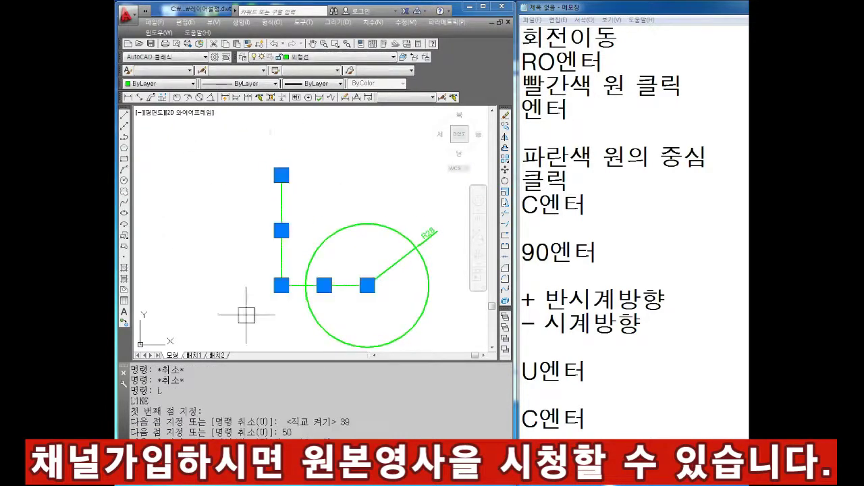
{"action": "left_click", "coordinate": [324, 57]}
{"action": "left_click", "coordinate": [318, 65]}
{"action": "key", "text": "Escape"}
{"action": "left_click", "coordinate": [309, 192]}
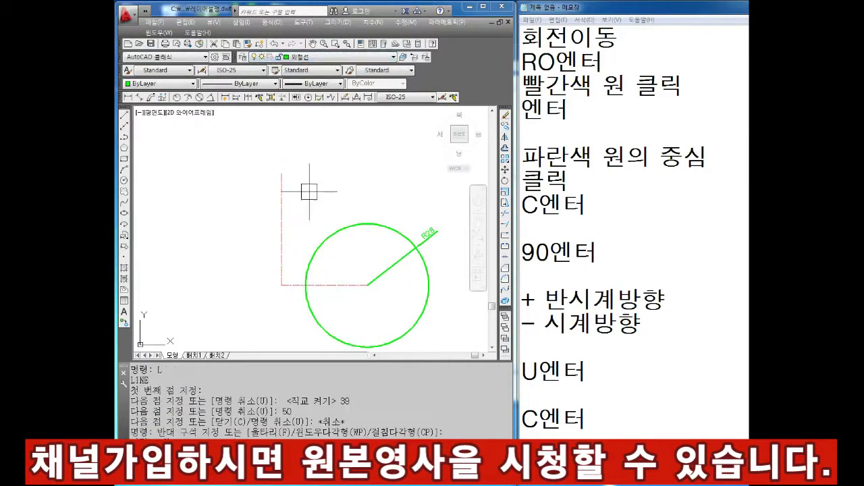
{"action": "key", "text": "Escape"}
{"action": "key", "text": "Escape"}
{"action": "key", "text": "Escape"}
{"action": "key", "text": "Escape"}
{"action": "key", "text": "Escape"}
- Draw a radius-24 circle at the vertical centreline's top and dimension it R24
{"action": "type", "text": "c"}
{"action": "key", "text": "Return"}
{"action": "left_click", "coordinate": [282, 176]}
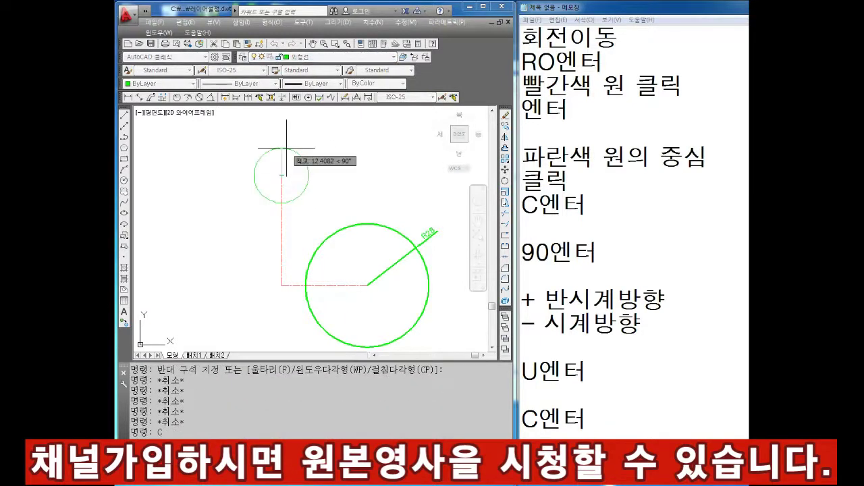
{"action": "type", "text": "24"}
{"action": "key", "text": "Return"}
{"action": "left_click", "coordinate": [284, 132]}
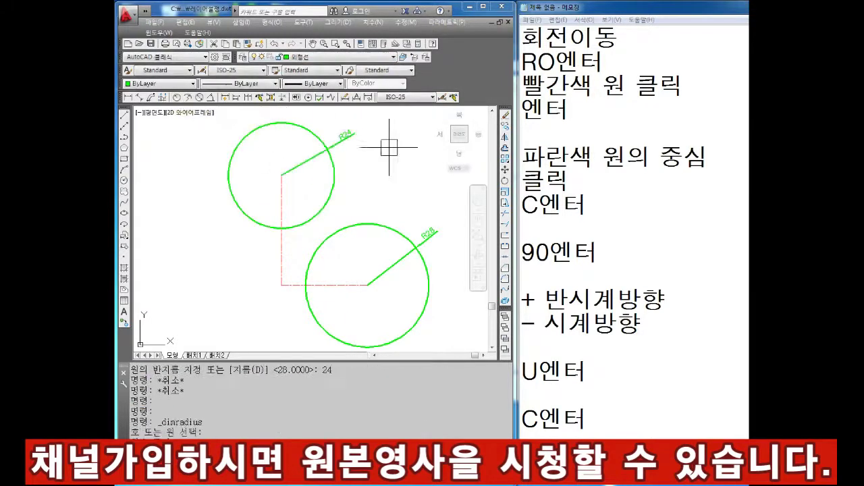
{"action": "left_click", "coordinate": [356, 131]}
- Stretch the lower red centreline 39 units further to the left
{"action": "middle_click_drag", "start_coordinate": [308, 251], "coordinate": [341, 206]}
{"action": "key", "text": "Escape"}
{"action": "key", "text": "Escape"}
{"action": "key", "text": "Escape"}
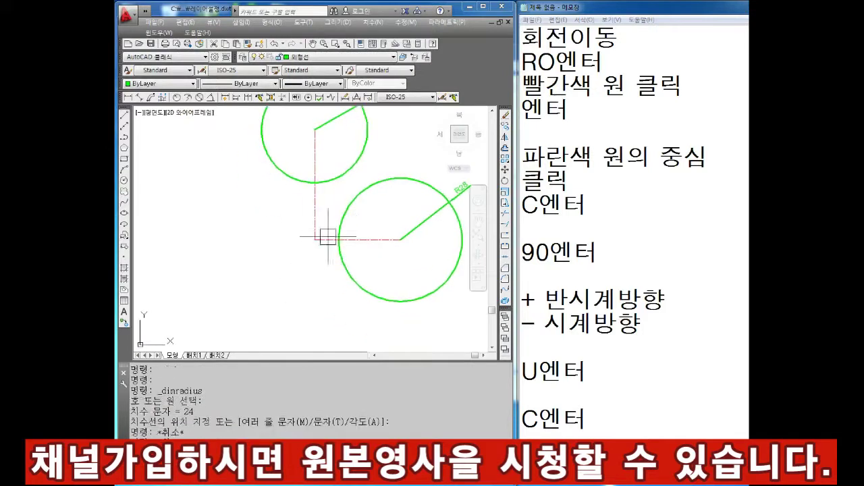
{"action": "left_click", "coordinate": [338, 240]}
{"action": "left_click", "coordinate": [315, 239]}
{"action": "type", "text": "39"}
{"action": "key", "text": "Return"}
{"action": "key", "text": "Escape"}
{"action": "key", "text": "Escape"}
{"action": "middle_click_drag", "start_coordinate": [274, 207], "coordinate": [285, 208]}
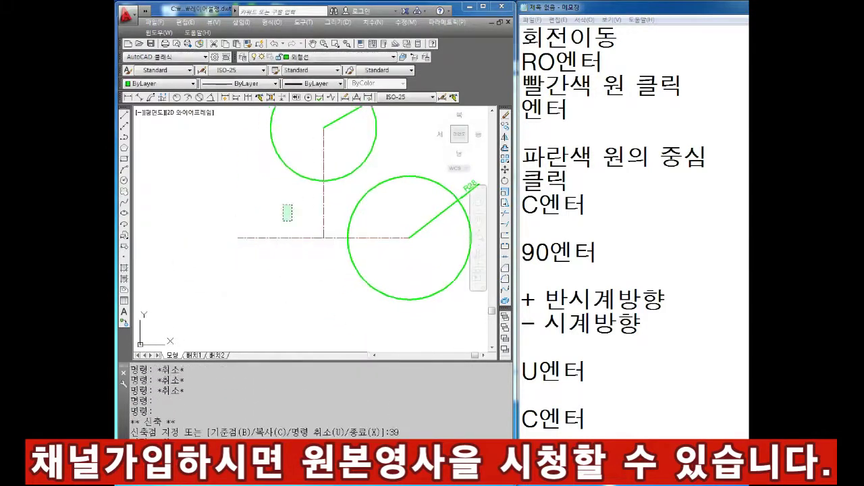
{"action": "left_click", "coordinate": [214, 262]}
{"action": "key", "text": "Escape"}
{"action": "key", "text": "Escape"}
{"action": "key", "text": "Escape"}
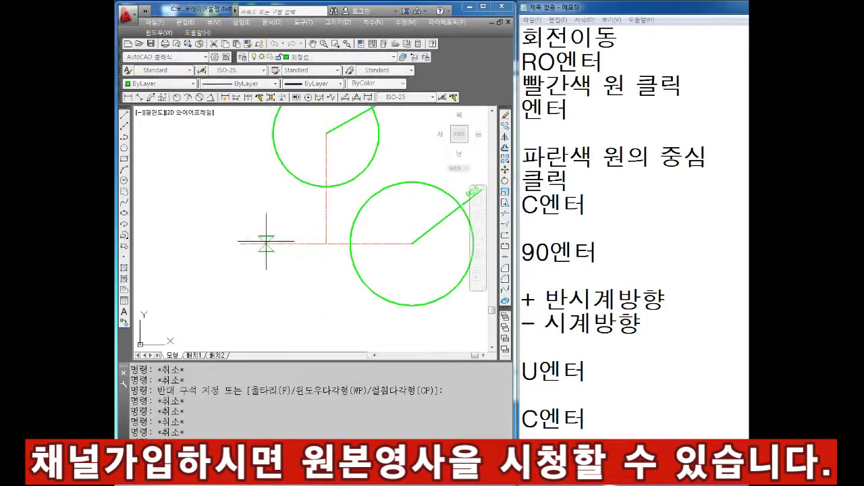
{"action": "key", "text": "Escape"}
- Draw a radius-18 circle centred at the centreline's new left end
{"action": "type", "text": "C"}
{"action": "key", "text": "Return"}
{"action": "scroll", "coordinate": [253, 209], "scroll_direction": "down", "scroll_amount": 2}
{"action": "left_click", "coordinate": [368, 243]}
{"action": "type", "text": "18"}
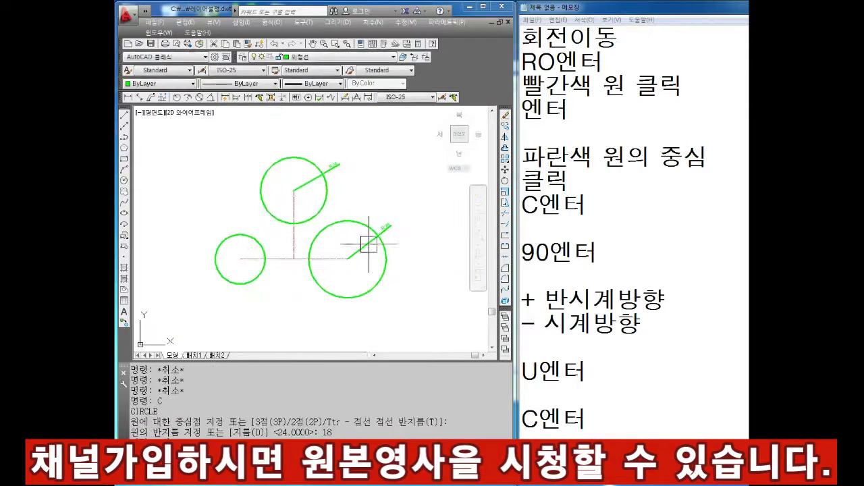
{"action": "middle_click_drag", "start_coordinate": [388, 228], "coordinate": [409, 218]}
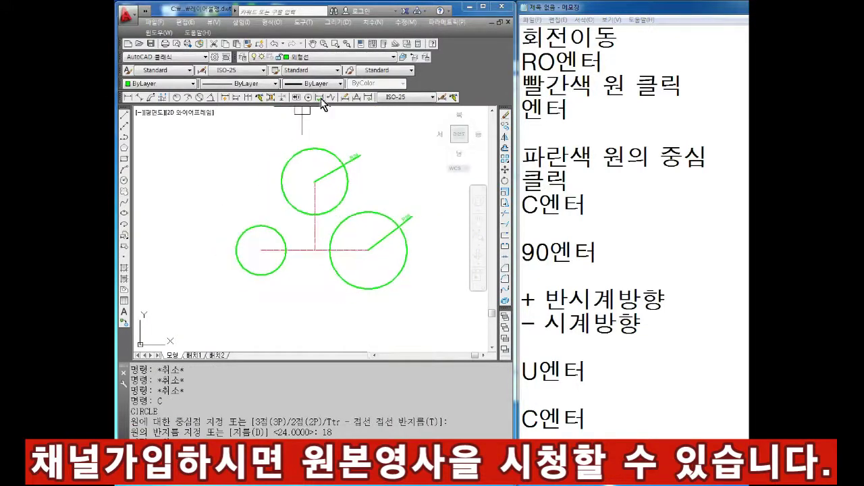
- Add an R18 radius dimension to the small left circle
{"action": "left_click", "coordinate": [177, 98]}
{"action": "left_click", "coordinate": [243, 267]}
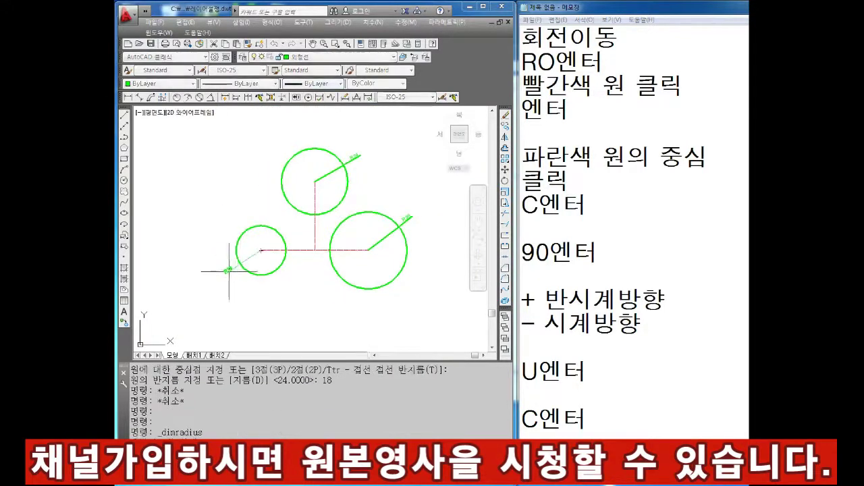
{"action": "left_click", "coordinate": [225, 272]}
{"action": "scroll", "coordinate": [253, 199], "scroll_direction": "up", "scroll_amount": 3}
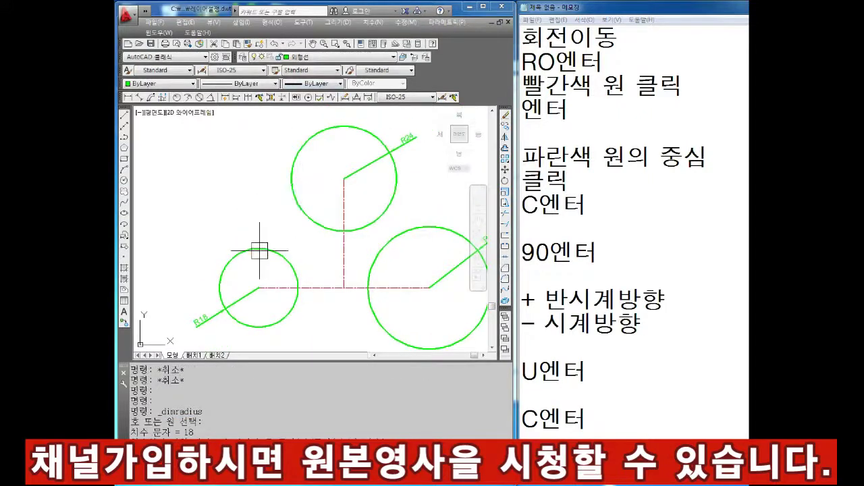
{"action": "middle_click_drag", "start_coordinate": [255, 227], "coordinate": [212, 203]}
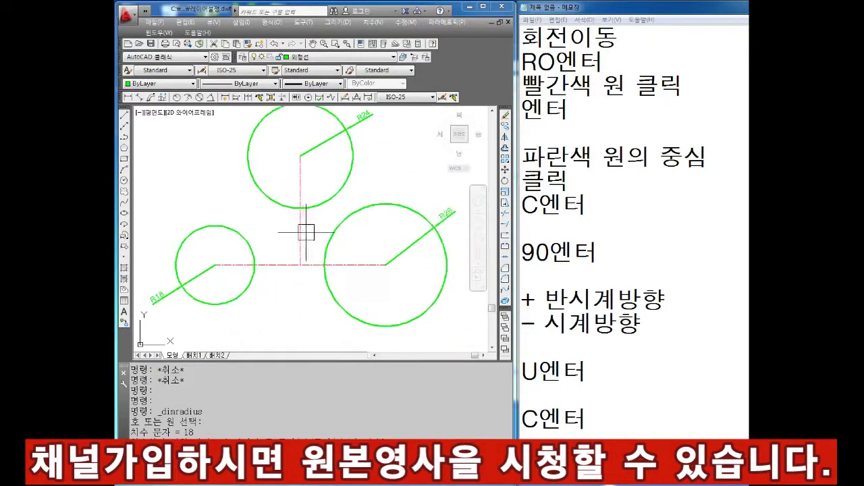
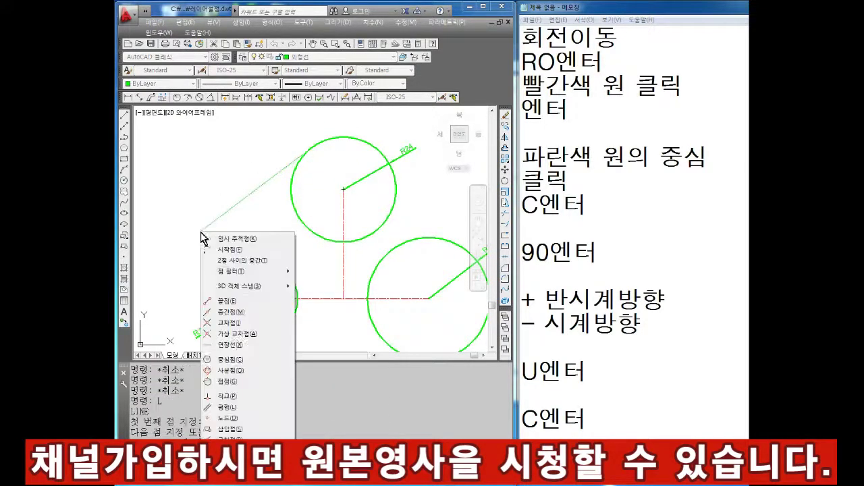
- Draw a line tangent to the left R16 circle and the top R24 circle
{"action": "left_click", "coordinate": [227, 380]}
{"action": "left_click", "coordinate": [227, 266]}
{"action": "key", "text": "F8"}
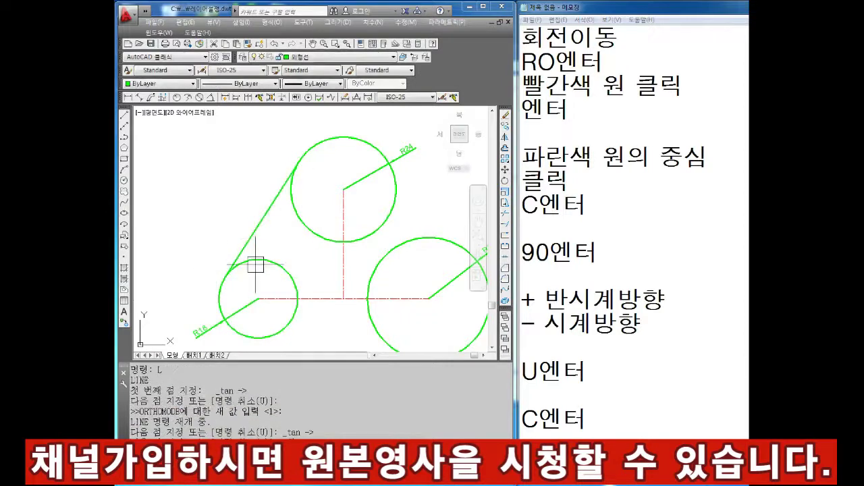
{"action": "scroll", "coordinate": [257, 245], "scroll_direction": "down", "scroll_amount": 3}
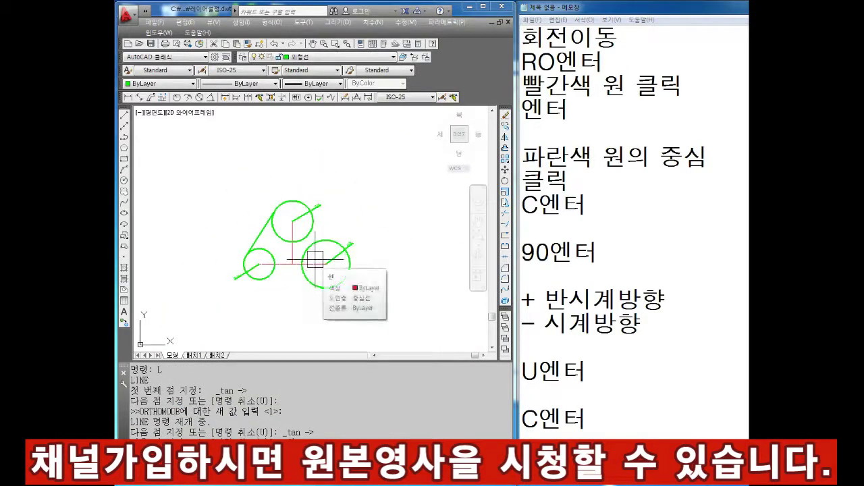
{"action": "scroll", "coordinate": [380, 195], "scroll_direction": "up", "scroll_amount": 5}
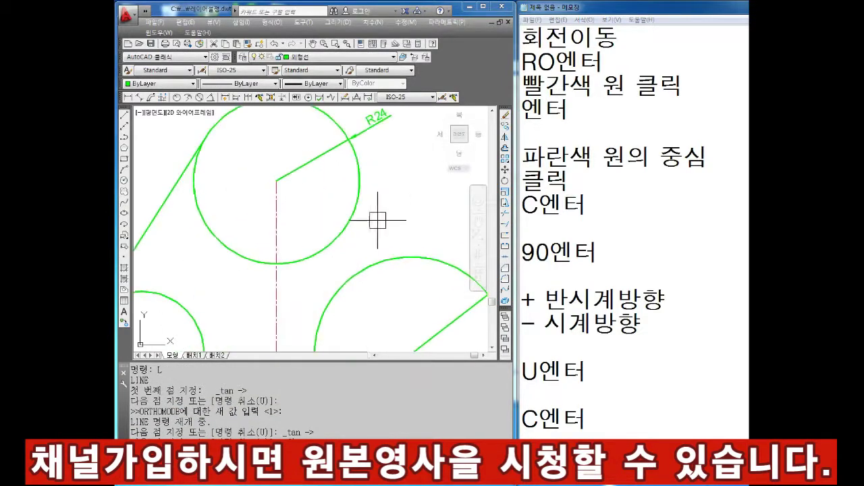
{"action": "key", "text": "Escape"}
{"action": "key", "text": "Escape"}
{"action": "key", "text": "Escape"}
{"action": "key", "text": "Escape"}
{"action": "key", "text": "Escape"}
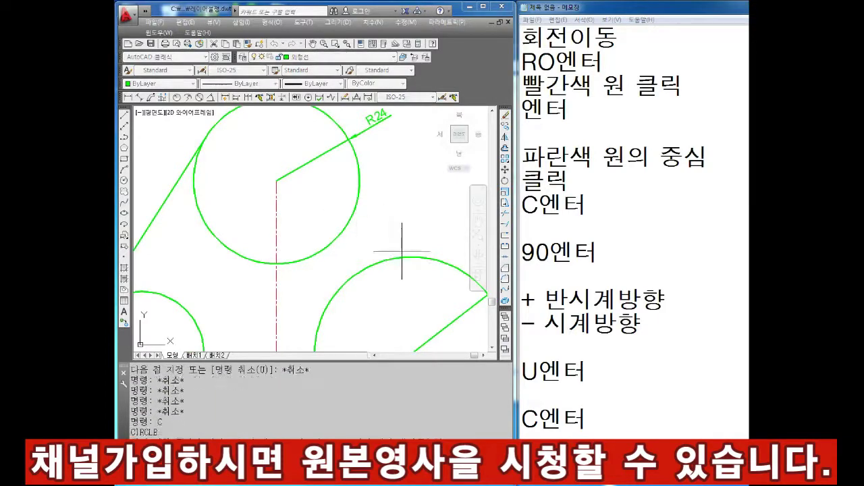
- Draw a radius-12 circle tangent to the R24 and R28 circles using Ttr
{"action": "type", "text": "C"}
{"action": "key", "text": "Return"}
{"action": "type", "text": "T"}
{"action": "key", "text": "Return"}
{"action": "scroll", "coordinate": [404, 237], "scroll_direction": "down", "scroll_amount": 3}
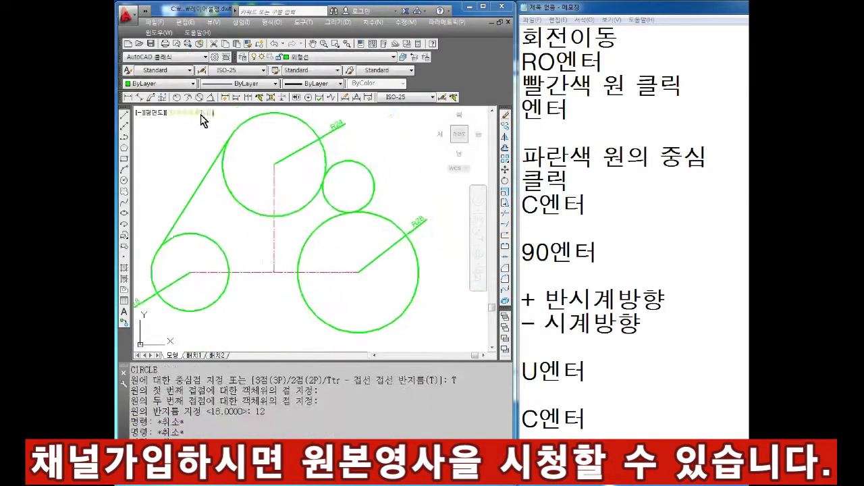
- Add an R12 radius dimension to the small circle and trim its outer arc
{"action": "left_click", "coordinate": [177, 97]}
{"action": "left_click", "coordinate": [328, 170]}
{"action": "left_click", "coordinate": [306, 215]}
{"action": "scroll", "coordinate": [290, 240], "scroll_direction": "down", "scroll_amount": 1}
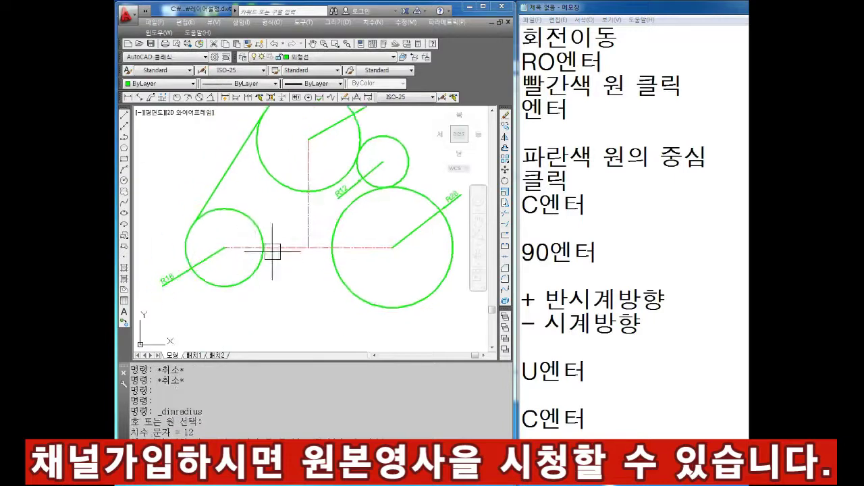
{"action": "scroll", "coordinate": [280, 250], "scroll_direction": "up", "scroll_amount": 1}
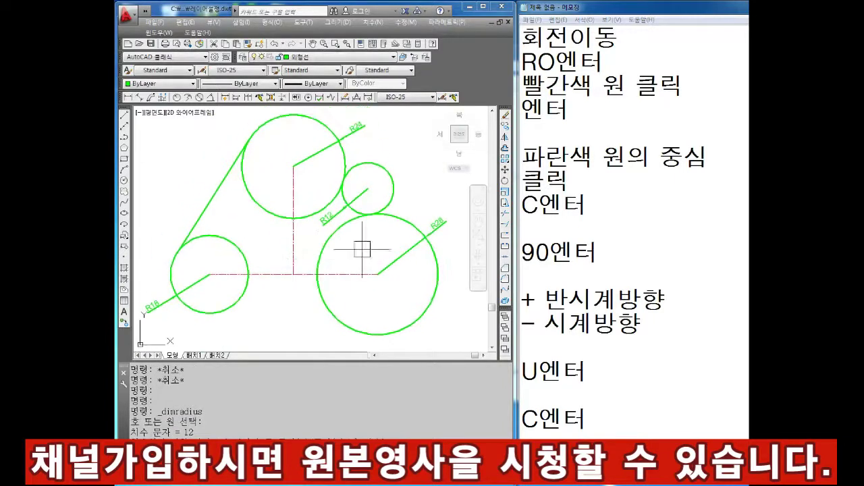
{"action": "type", "text": "TR"}
{"action": "key", "text": "Return"}
{"action": "key", "text": "Return"}
{"action": "left_click", "coordinate": [386, 210]}
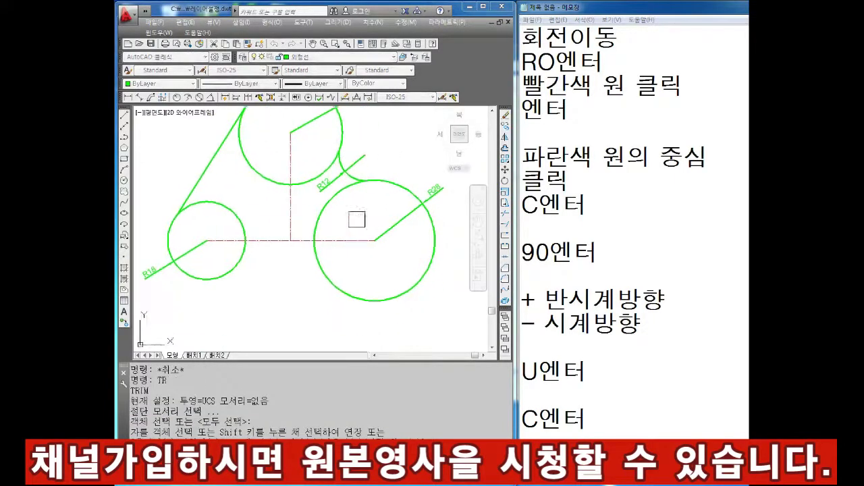
- Draw a 50-unit vertical line down from the centerline intersection
{"action": "scroll", "coordinate": [356, 226], "scroll_direction": "down", "scroll_amount": 2}
{"action": "scroll", "coordinate": [315, 245], "scroll_direction": "up", "scroll_amount": 2}
{"action": "scroll", "coordinate": [308, 276], "scroll_direction": "up", "scroll_amount": 1}
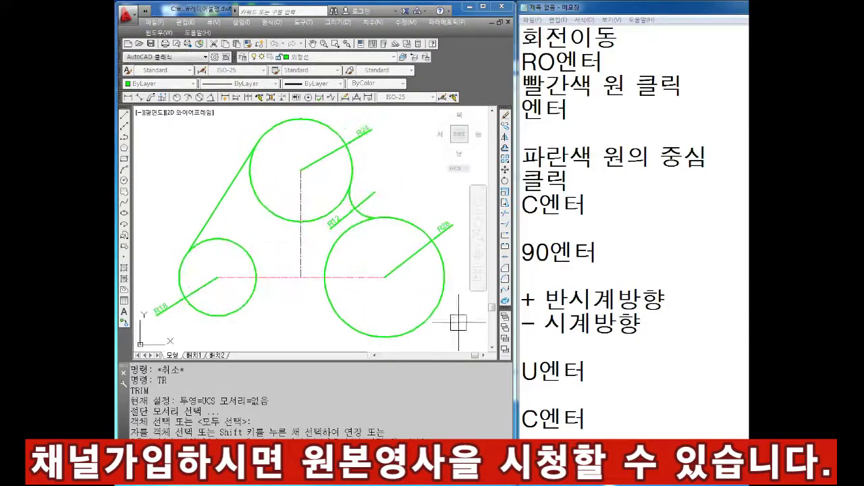
{"action": "key", "text": "Escape"}
{"action": "key", "text": "Escape"}
{"action": "middle_click_drag", "start_coordinate": [326, 309], "coordinate": [341, 241]}
{"action": "left_click", "coordinate": [315, 193]}
{"action": "left_click", "coordinate": [316, 209]}
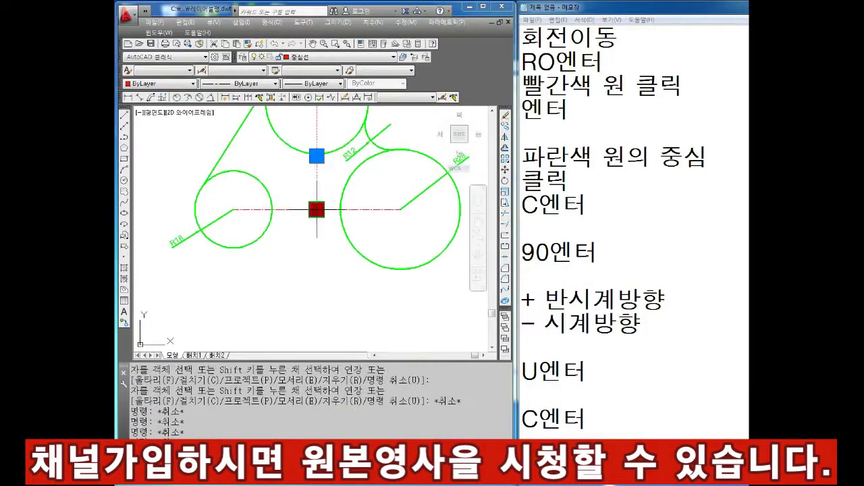
{"action": "key", "text": "Escape"}
{"action": "key", "text": "Escape"}
{"action": "key", "text": "Escape"}
{"action": "key", "text": "Escape"}
{"action": "key", "text": "Escape"}
{"action": "type", "text": "L"}
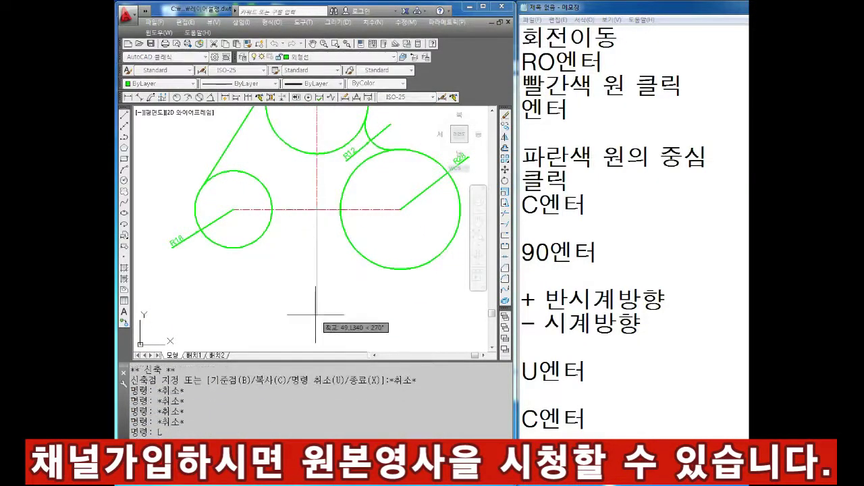
{"action": "type", "text": "50"}
{"action": "key", "text": "Return"}
{"action": "key", "text": "Escape"}
{"action": "key", "text": "Escape"}
- Move the new vertical line onto the centerline layer
{"action": "left_click", "coordinate": [316, 263]}
{"action": "left_click", "coordinate": [341, 56]}
{"action": "left_click", "coordinate": [297, 74]}
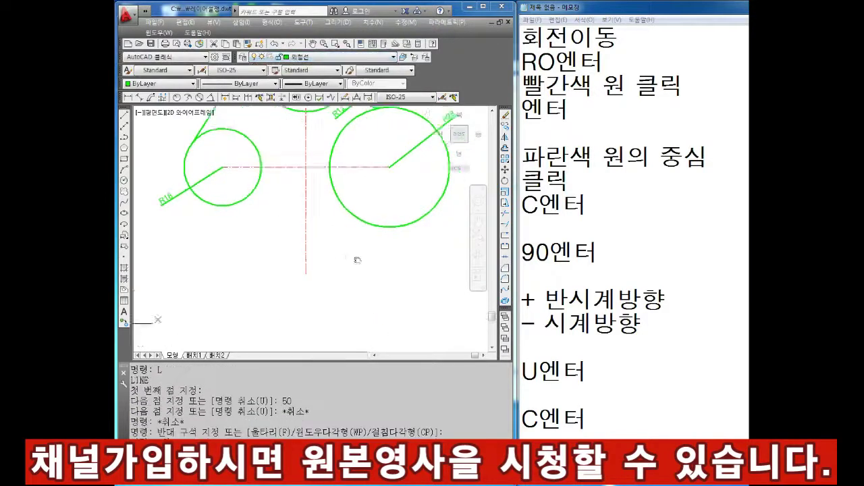
{"action": "mouse_move", "coordinate": [357, 260]}
{"action": "middle_mouse_down"}
{"action": "mouse_move", "coordinate": [351, 252]}
{"action": "mouse_move", "coordinate": [352, 271]}
{"action": "middle_mouse_up"}
{"action": "key", "text": "Escape"}
{"action": "key", "text": "Escape"}
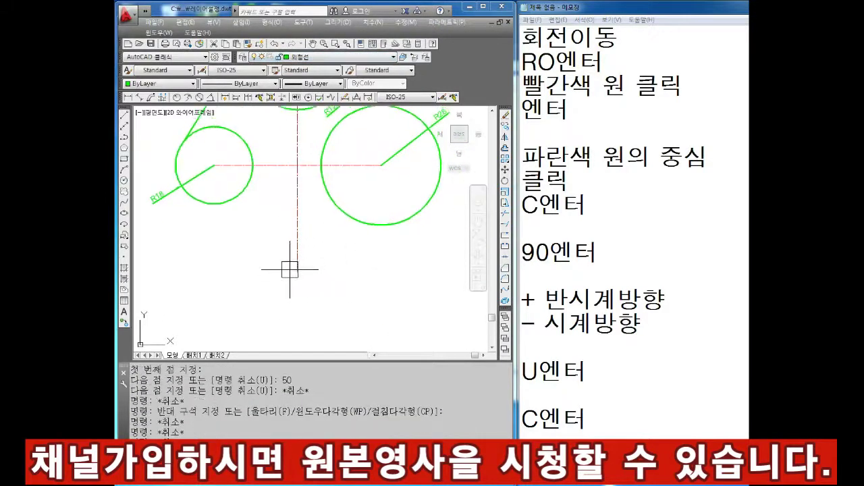
{"action": "middle_click_drag", "start_coordinate": [300, 280], "coordinate": [356, 251]}
{"action": "key", "text": "Escape"}
{"action": "key", "text": "Escape"}
{"action": "key", "text": "Escape"}
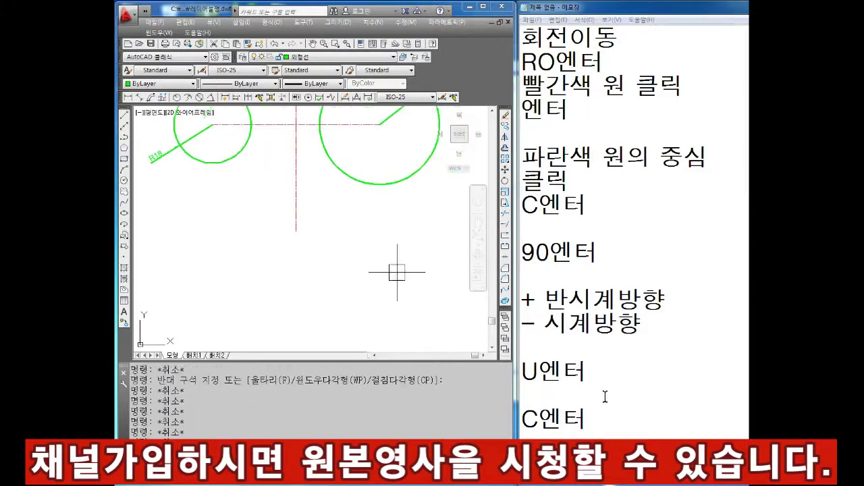
{"action": "left_click", "coordinate": [617, 380]}
- Replace the last note line with the rectangle instructions in the step notes
{"action": "key", "text": "BackSpace"}
{"action": "key", "text": "BackSpace"}
{"action": "key", "text": "BackSpace"}
{"action": "key", "text": "Return"}
{"action": "key", "text": "Return"}
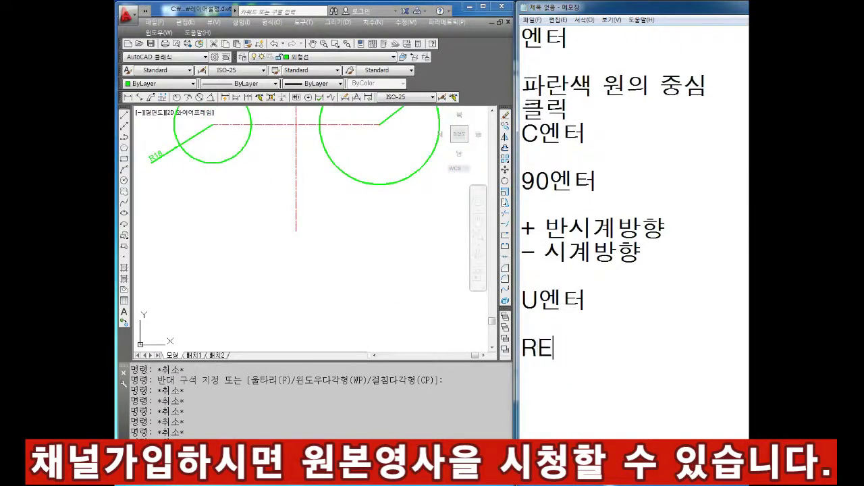
{"action": "type", "text": "엔터"}
{"action": "key", "text": "Return"}
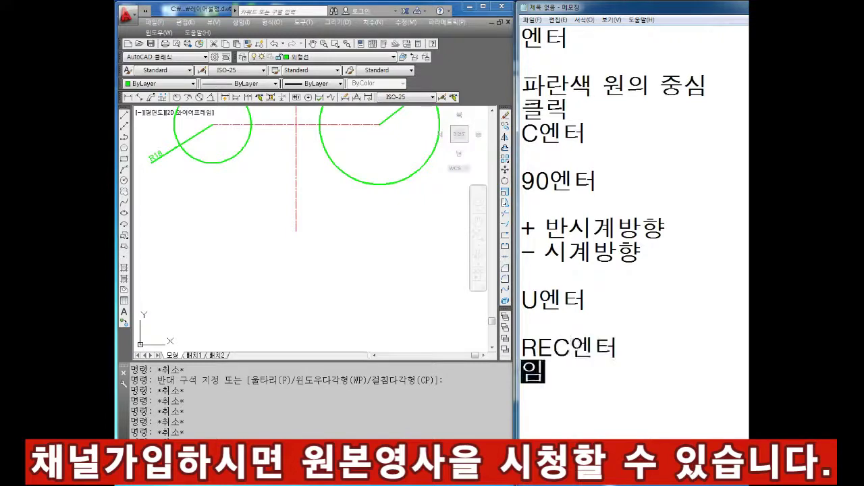
{"action": "type", "text": "의점 클ㄹ"}
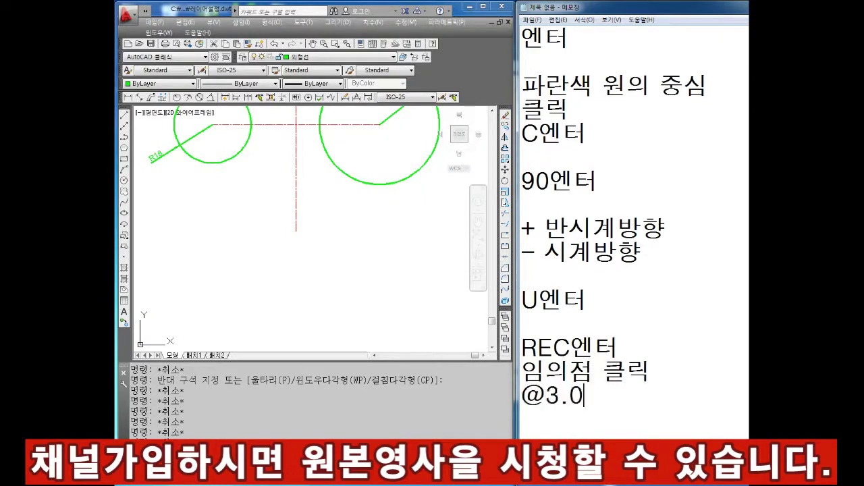
{"action": "type", "text": "REC"}
{"action": "type", "text": ",30"}
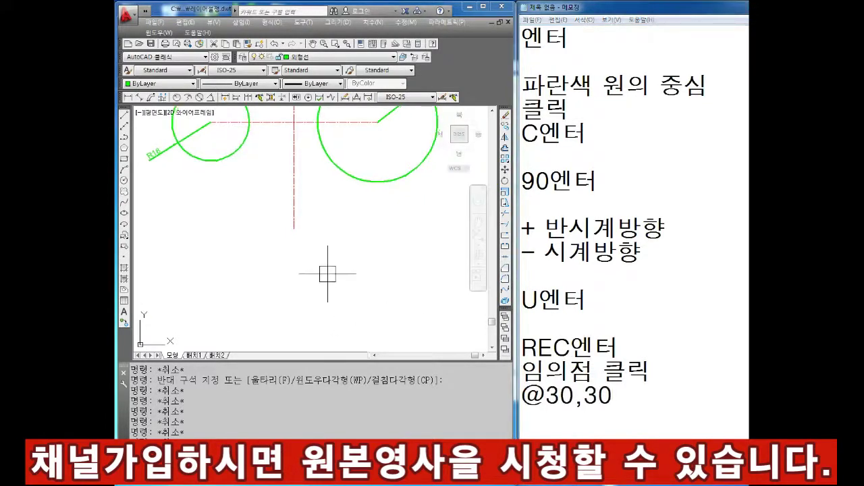
{"action": "key", "text": "Return"}
{"action": "left_click", "coordinate": [333, 270]}
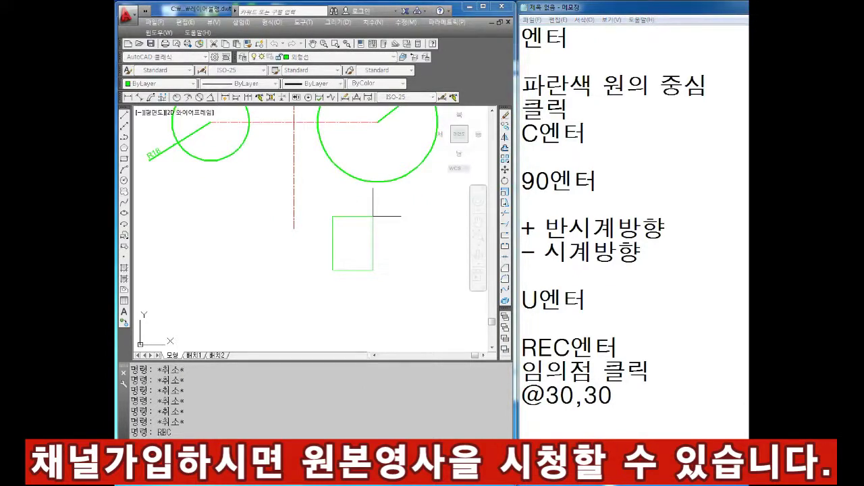
{"action": "type", "text": "@30,30"}
{"action": "key", "text": "Return"}
{"action": "scroll", "coordinate": [387, 234], "scroll_direction": "up", "scroll_amount": 2}
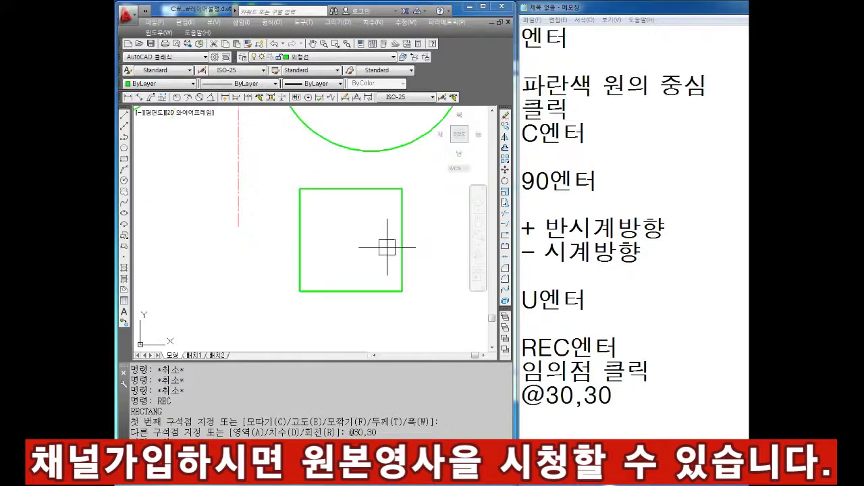
- Add the note '대각선 그리기' to the step notes
{"action": "key", "text": "Escape"}
{"action": "key", "text": "Escape"}
{"action": "key", "text": "Escape"}
{"action": "left_click", "coordinate": [522, 418]}
{"action": "scroll", "coordinate": [608, 270], "scroll_direction": "down", "scroll_amount": 1}
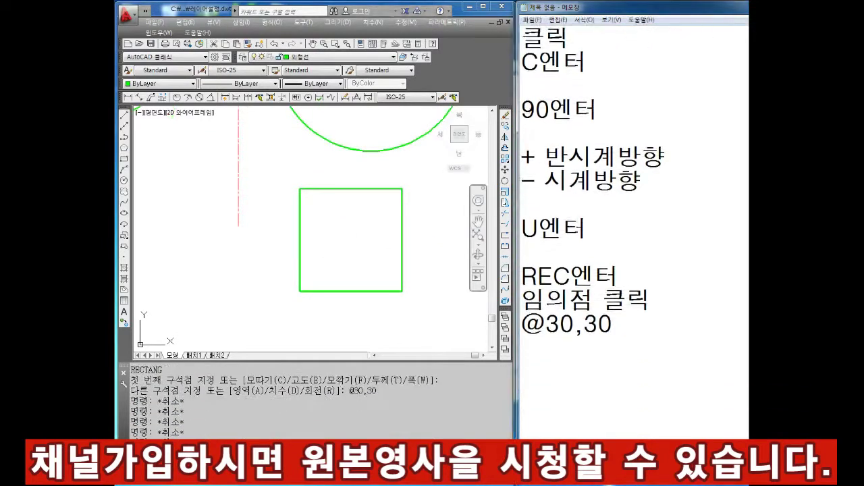
{"action": "type", "text": "대각선 그리기"}
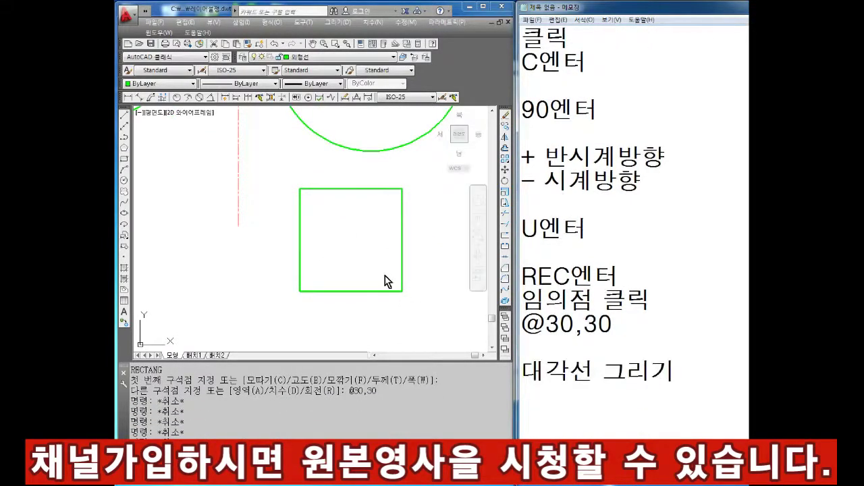
- Draw a diagonal from the square's top-right corner to its bottom-left corner
{"action": "left_click", "coordinate": [383, 260]}
{"action": "type", "text": "l"}
{"action": "key", "text": "Return"}
{"action": "left_click", "coordinate": [402, 189]}
{"action": "left_click", "coordinate": [300, 291]}
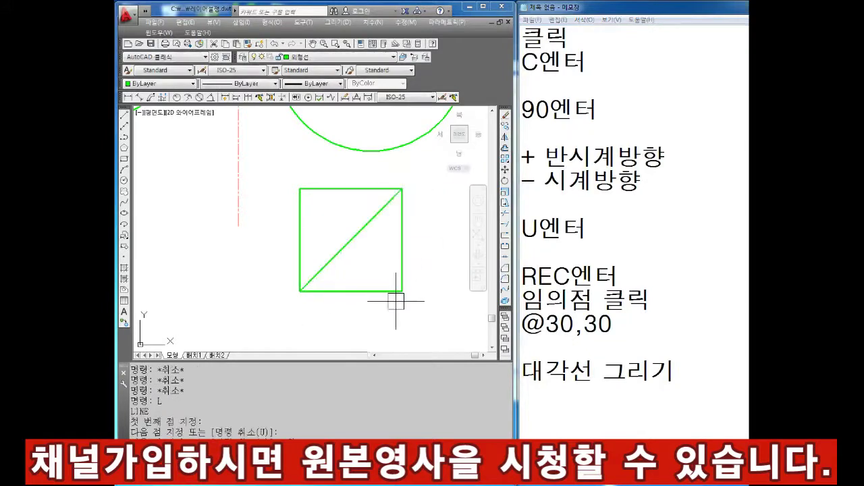
{"action": "key", "text": "Escape"}
{"action": "key", "text": "Escape"}
{"action": "key", "text": "Escape"}
{"action": "key", "text": "Escape"}
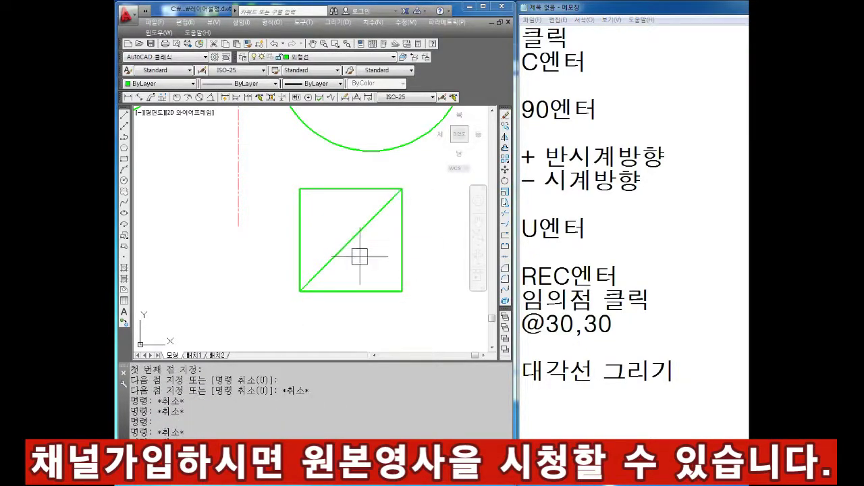
{"action": "key", "text": "Escape"}
{"action": "key", "text": "Escape"}
{"action": "key", "text": "Escape"}
{"action": "scroll", "coordinate": [635, 203], "scroll_direction": "down", "scroll_amount": 1}
{"action": "left_click", "coordinate": [541, 409]}
{"action": "type", "text": "RO엔터"}
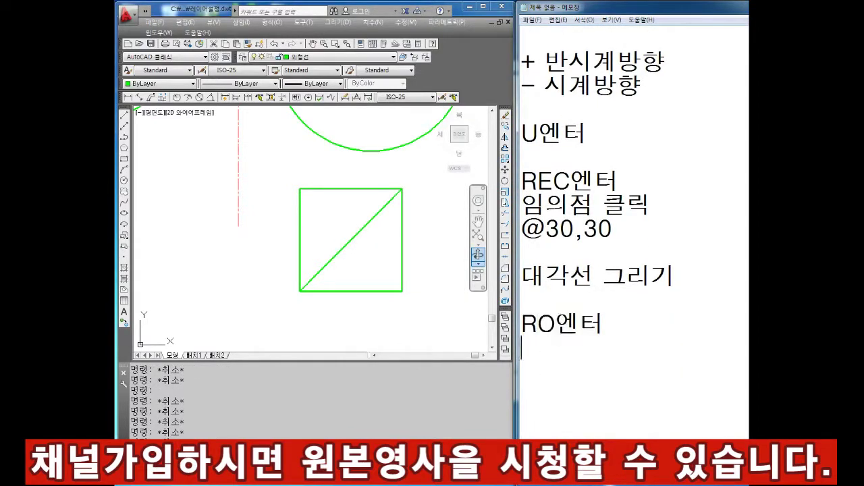
- Write the rotate instructions ('도형 전부 선개엔터', '중간점 클릭') in the step notes
{"action": "type", "text": "도형 전부 선개"}
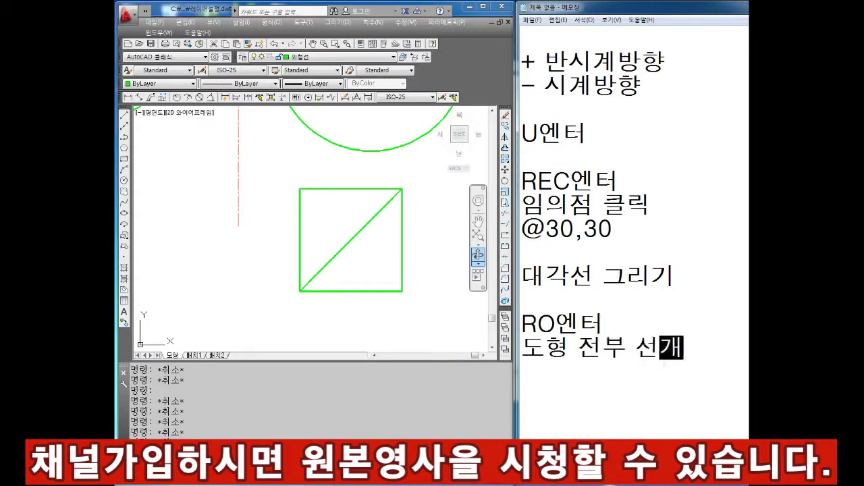
{"action": "type", "text": "엔터"}
{"action": "key", "text": "Return"}
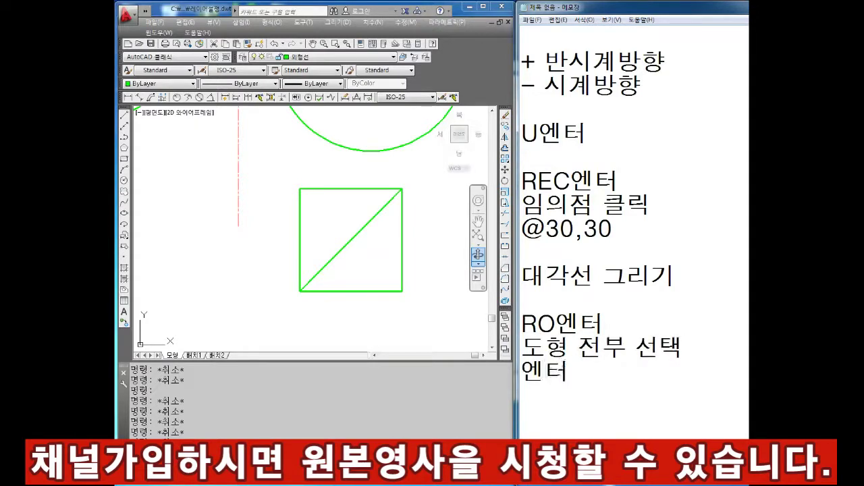
{"action": "type", "text": "중간점 클"}
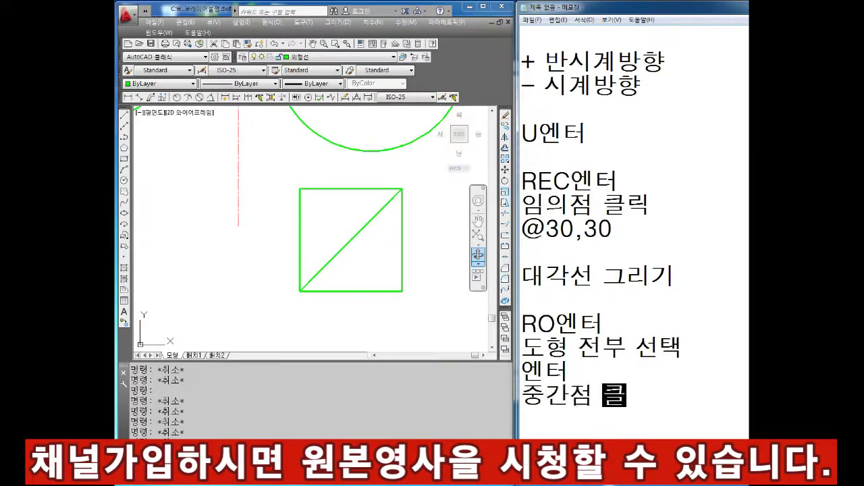
{"action": "type", "text": "릭"}
{"action": "key", "text": "Return"}
{"action": "key", "text": "Return"}
{"action": "type", "text": "45엔"}
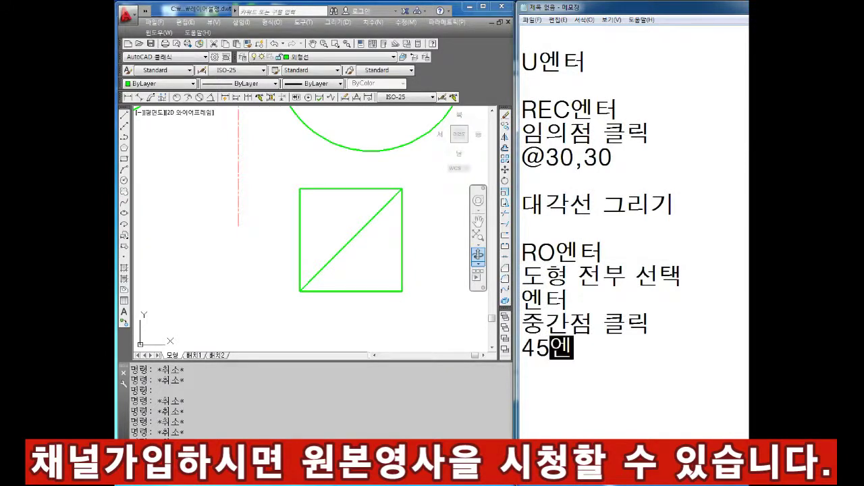
{"action": "type", "text": "터"}
- Rotate the square and its diagonal 45° about the square's midpoint
{"action": "middle_click_drag", "start_coordinate": [417, 229], "coordinate": [405, 245]}
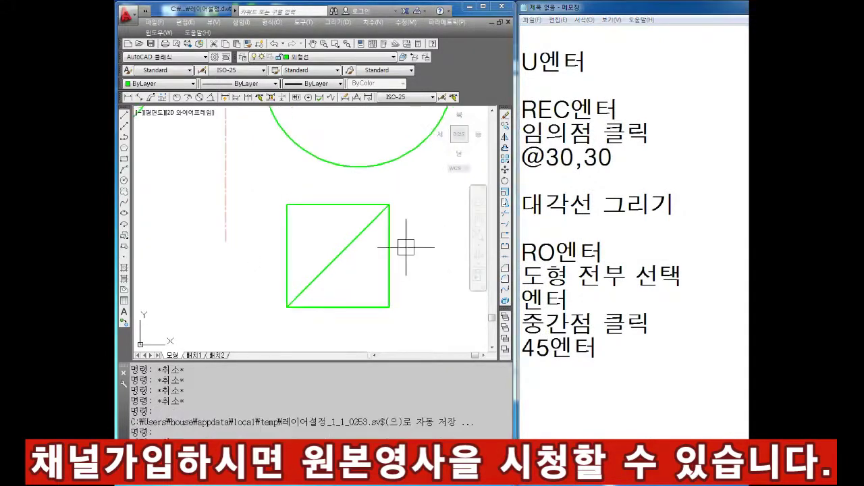
{"action": "type", "text": "RO"}
{"action": "key", "text": "Return"}
{"action": "left_click", "coordinate": [427, 190]}
{"action": "left_click", "coordinate": [243, 349]}
{"action": "key", "text": "Return"}
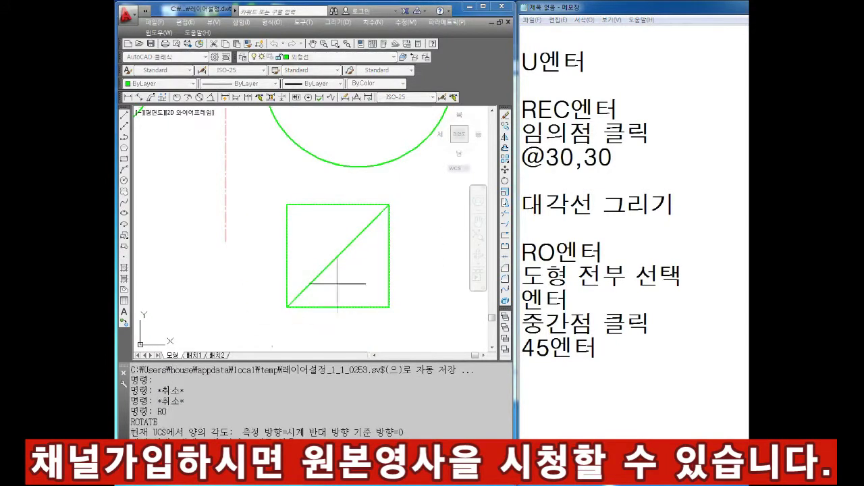
{"action": "left_click", "coordinate": [339, 256]}
{"action": "type", "text": "45"}
{"action": "key", "text": "Return"}
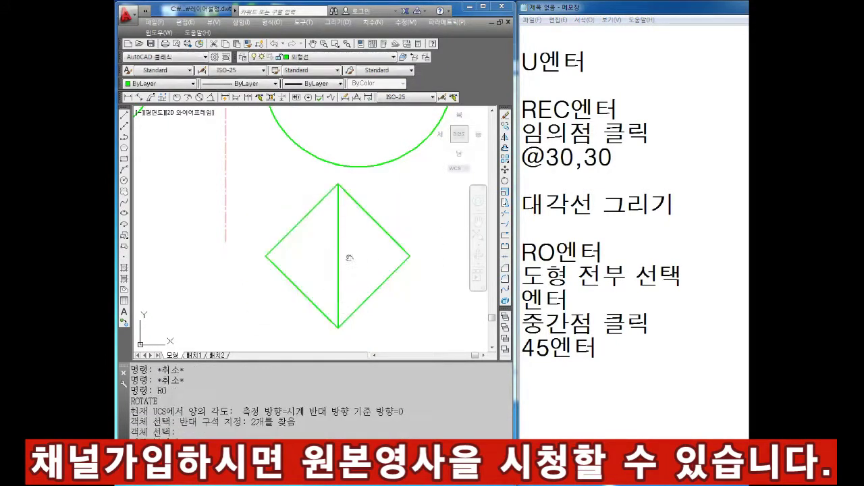
- Add the '이동' move entry to the step notes
{"action": "left_click", "coordinate": [572, 351]}
{"action": "key", "text": "Return"}
{"action": "key", "text": "Return"}
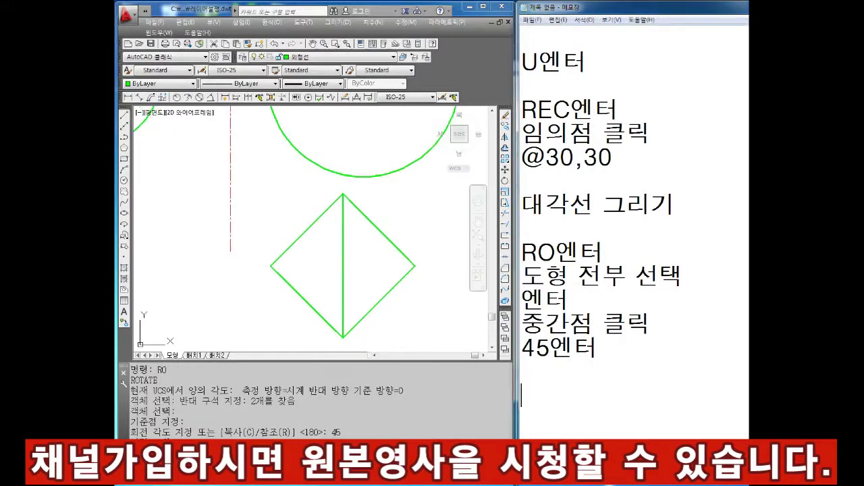
{"action": "type", "text": "M엔터"}
{"action": "key", "text": "Return"}
{"action": "type", "text": "이동"}
{"action": "scroll", "coordinate": [607, 236], "scroll_direction": "down", "scroll_amount": 1}
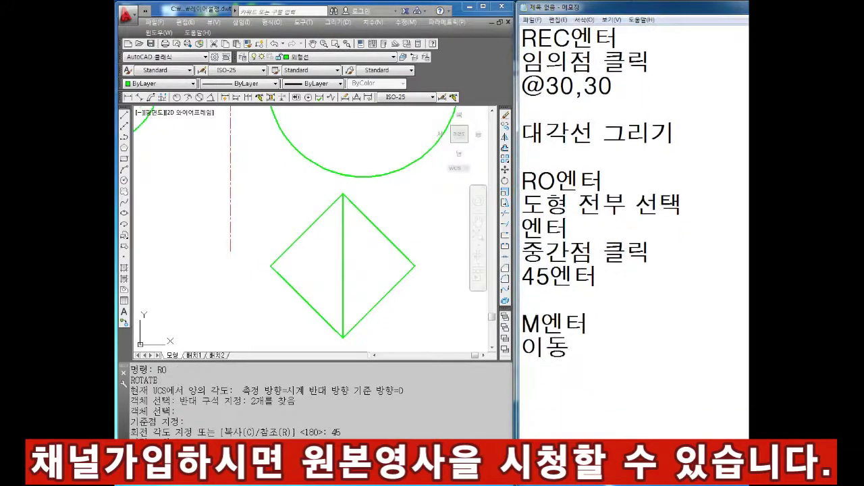
- Move the diamond below the circles onto the centre line and erase its vertical diagonal
{"action": "left_click", "coordinate": [346, 279]}
{"action": "key", "text": "Escape"}
{"action": "key", "text": "Escape"}
{"action": "key", "text": "Escape"}
{"action": "key", "text": "Escape"}
{"action": "key", "text": "Escape"}
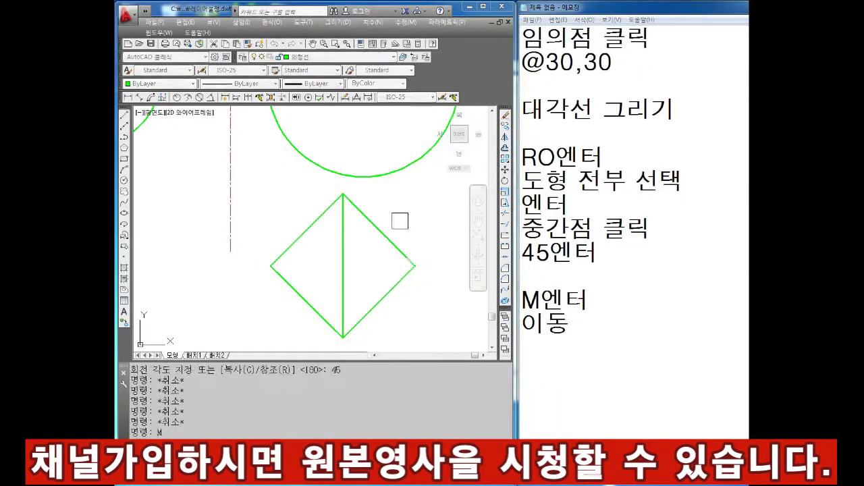
{"action": "type", "text": "M"}
{"action": "key", "text": "Return"}
{"action": "mouse_move", "coordinate": [276, 326]}
{"action": "left_mouse_down"}
{"action": "mouse_move", "coordinate": [315, 287]}
{"action": "mouse_move", "coordinate": [310, 243]}
{"action": "left_mouse_up"}
{"action": "middle_click_drag", "start_coordinate": [317, 256], "coordinate": [278, 264]}
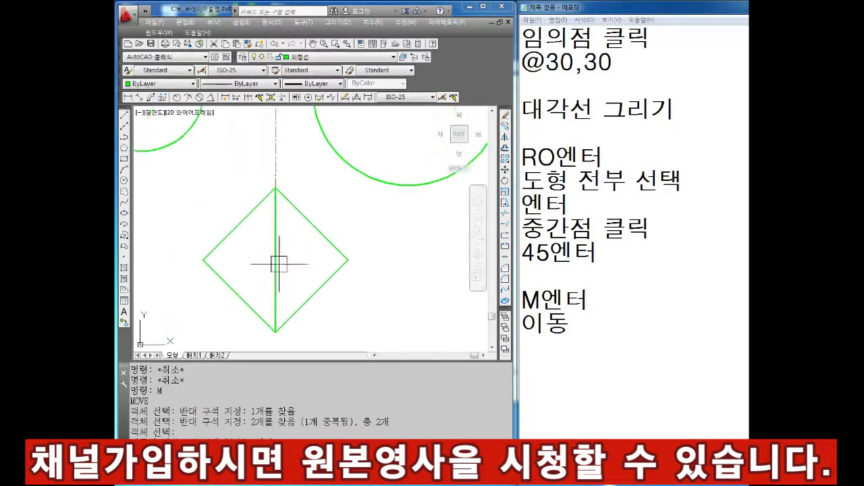
{"action": "key", "text": "Return"}
{"action": "left_click", "coordinate": [279, 264]}
{"action": "left_click", "coordinate": [275, 251]}
{"action": "key", "text": "Delete"}
{"action": "scroll", "coordinate": [284, 251], "scroll_direction": "down", "scroll_amount": 3}
{"action": "scroll", "coordinate": [318, 256], "scroll_direction": "up", "scroll_amount": 2}
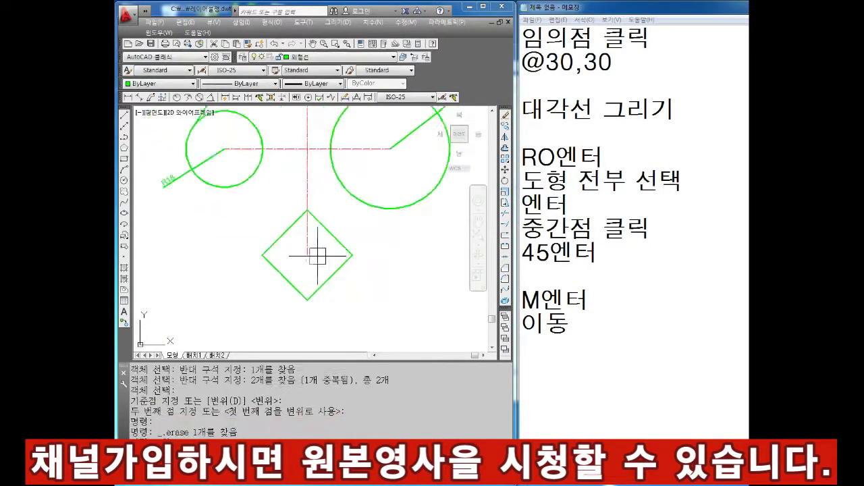
{"action": "middle_click_drag", "start_coordinate": [318, 204], "coordinate": [334, 258]}
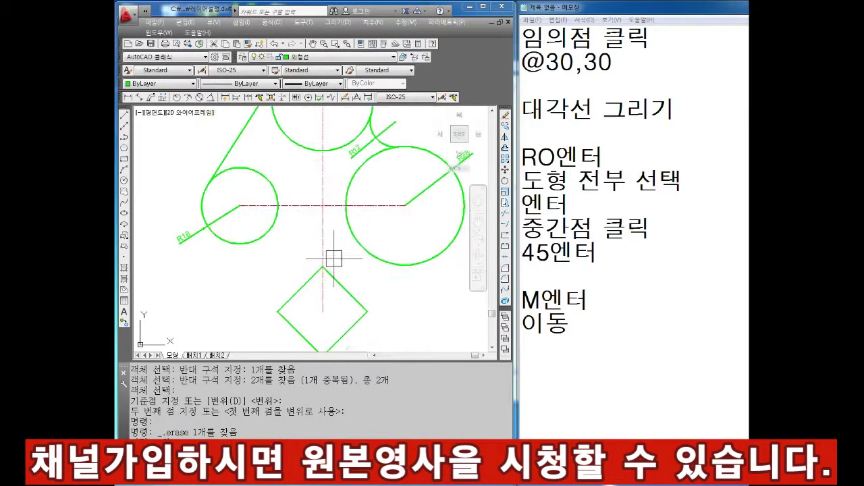
{"action": "left_click", "coordinate": [578, 350]}
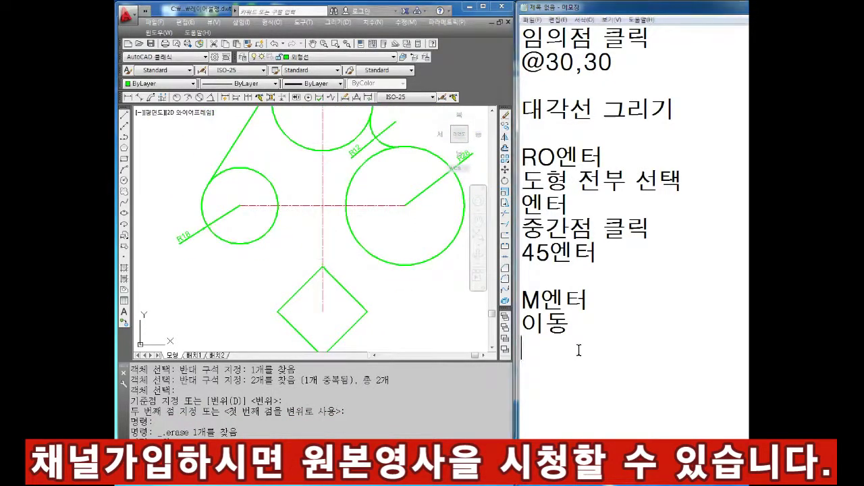
- Draw a radius-18 circle tangent to the left circle and the diamond
{"action": "type", "text": "C엔터"}
{"action": "key", "text": "Return"}
{"action": "type", "text": "T"}
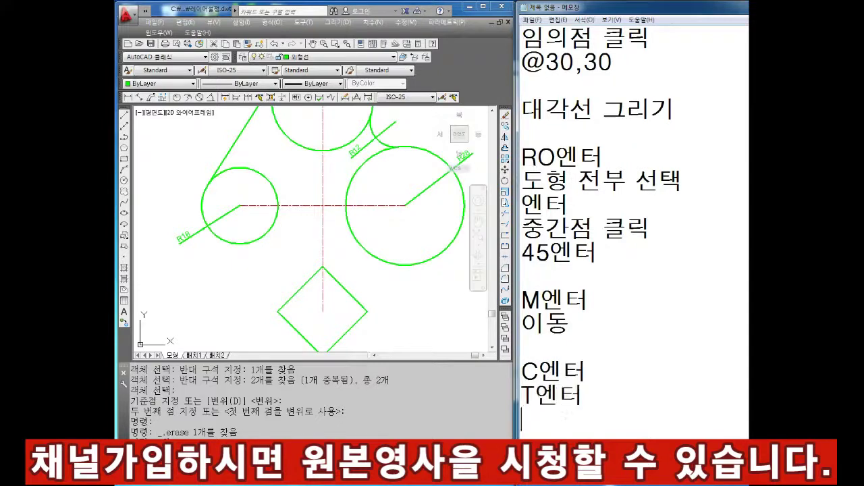
{"action": "left_click", "coordinate": [507, 343]}
{"action": "key", "text": "Escape"}
{"action": "key", "text": "Escape"}
{"action": "key", "text": "Escape"}
{"action": "type", "text": "C"}
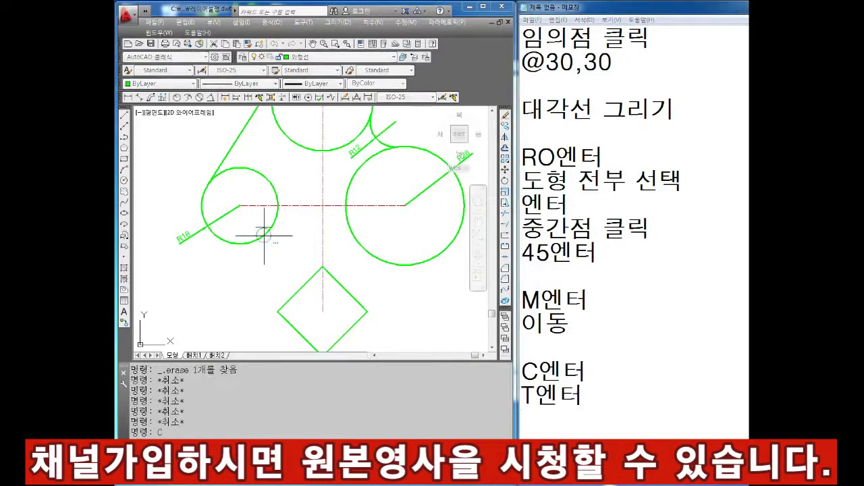
{"action": "key", "text": "Return"}
{"action": "type", "text": "T"}
{"action": "key", "text": "Return"}
{"action": "left_click", "coordinate": [306, 285]}
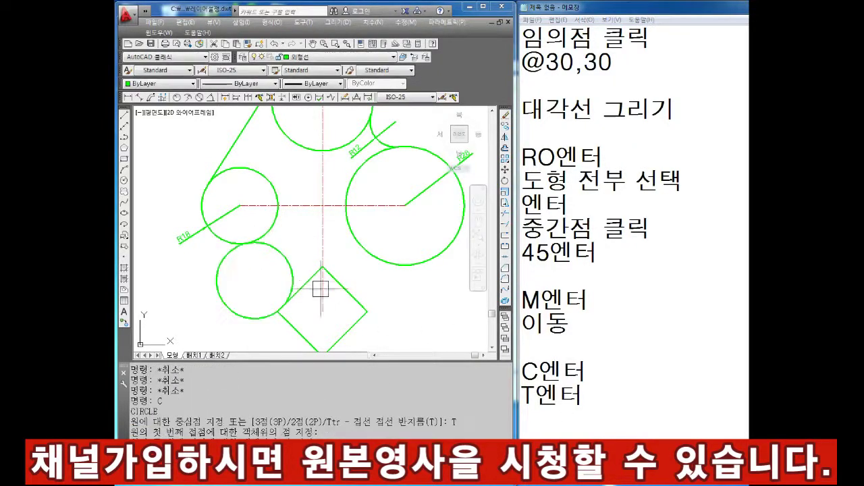
{"action": "left_click", "coordinate": [250, 241]}
{"action": "type", "text": "18"}
{"action": "key", "text": "Return"}
- Draw a radius-11 circle tangent to the right circle and the diamond
{"action": "key", "text": "Return"}
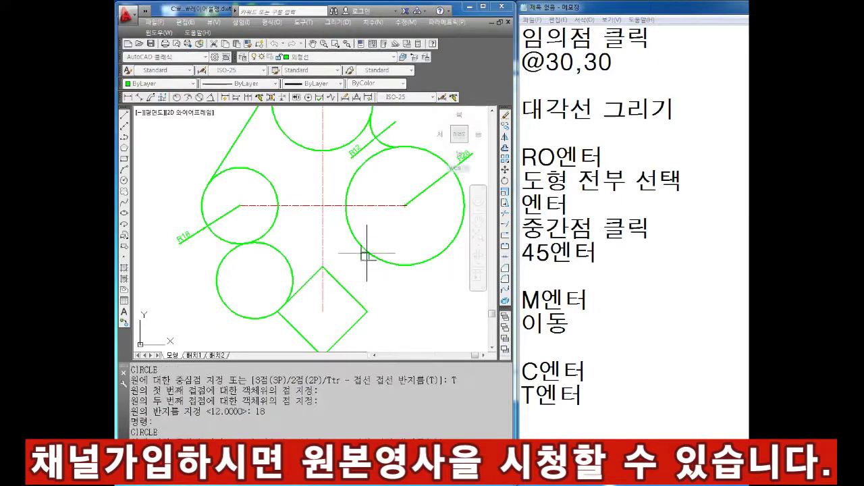
{"action": "key", "text": "t"}
{"action": "key", "text": "Return"}
{"action": "left_click", "coordinate": [377, 261]}
{"action": "left_click", "coordinate": [345, 289]}
{"action": "type", "text": "11"}
{"action": "key", "text": "Return"}
{"action": "scroll", "coordinate": [326, 243], "scroll_direction": "down", "scroll_amount": 2}
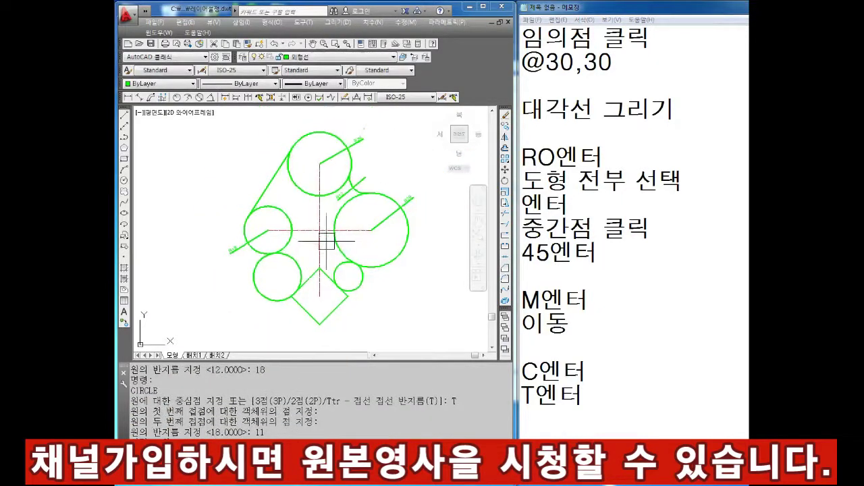
{"action": "middle_click_drag", "start_coordinate": [289, 239], "coordinate": [282, 235]}
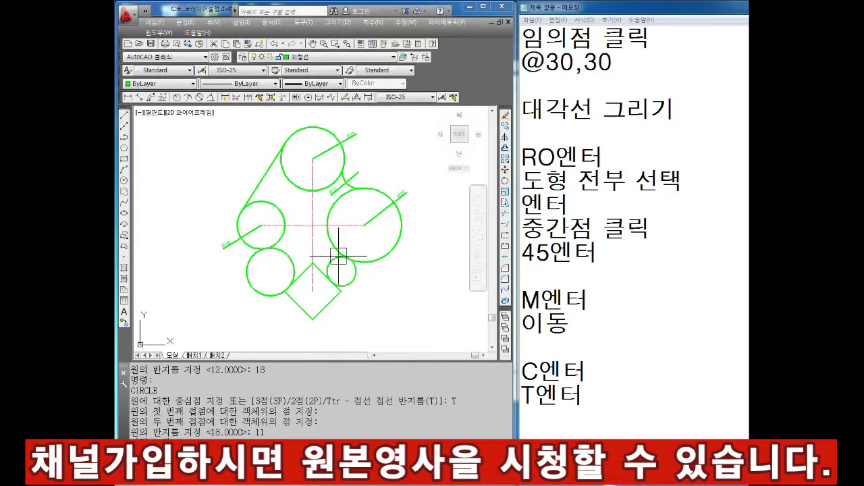
{"action": "middle_click_drag", "start_coordinate": [338, 257], "coordinate": [337, 251]}
{"action": "key", "text": "Escape"}
{"action": "key", "text": "Escape"}
{"action": "key", "text": "Escape"}
- Add further command entries to the step notes
{"action": "left_click", "coordinate": [614, 391]}
{"action": "key", "text": "Return"}
{"action": "key", "text": "Return"}
{"action": "type", "text": "T"}
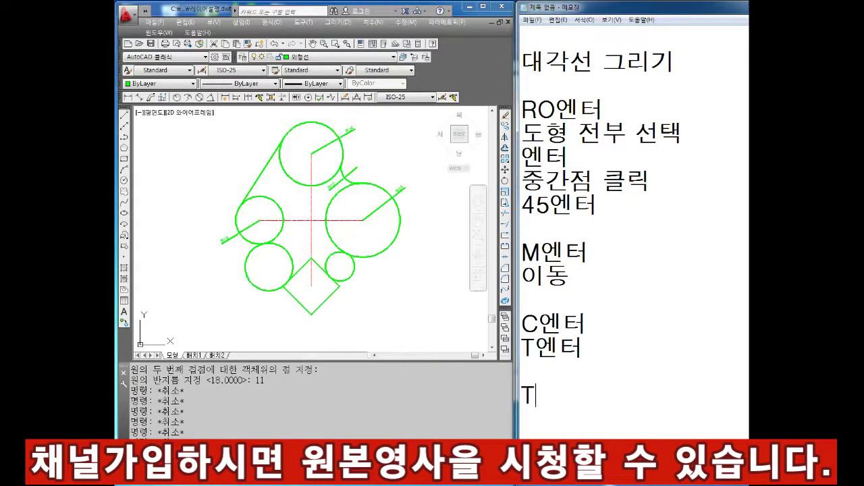
{"action": "type", "text": "Rㅇ[ㄴ"}
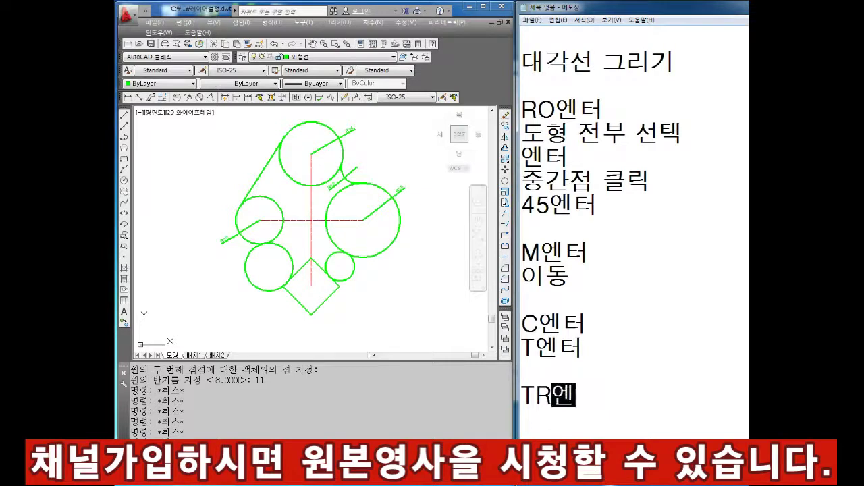
{"action": "key", "text": "Return"}
{"action": "left_click", "coordinate": [357, 289]}
- Trim the overlapping inner segments of the R18 and R11 circles with TR
{"action": "type", "text": "tr"}
{"action": "key", "text": "Return"}
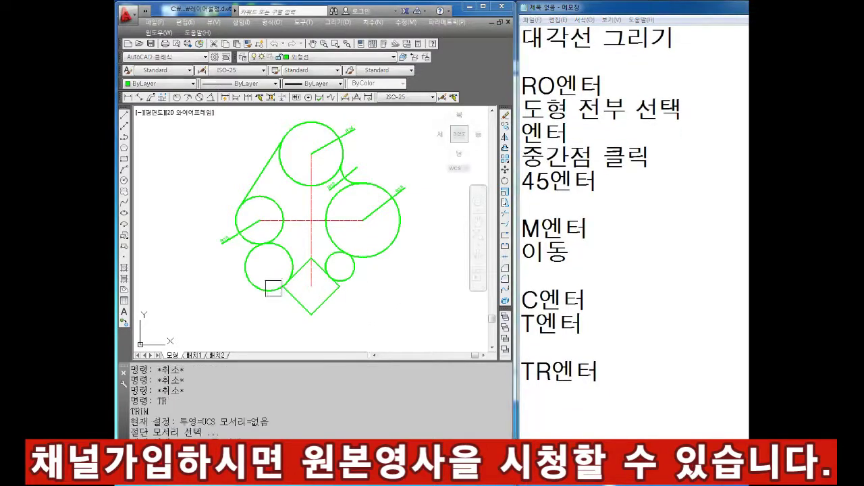
{"action": "left_click", "coordinate": [354, 278]}
{"action": "left_click", "coordinate": [280, 220]}
{"action": "scroll", "coordinate": [284, 209], "scroll_direction": "up", "scroll_amount": 2}
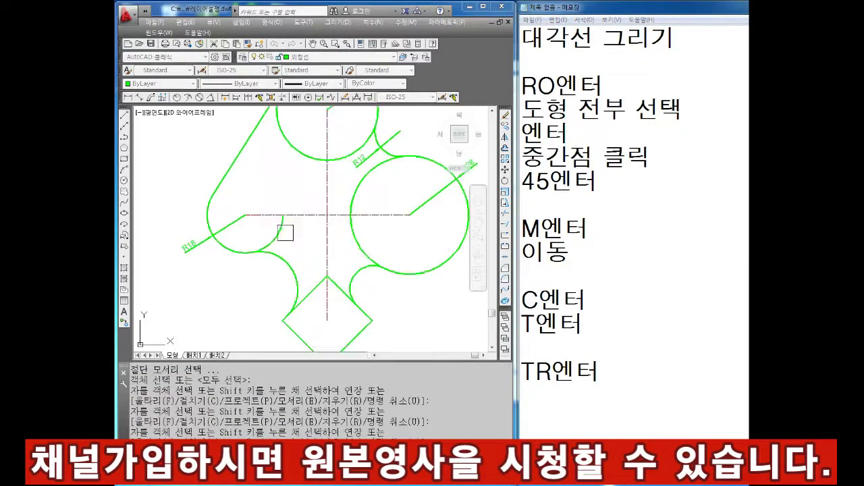
{"action": "left_click", "coordinate": [360, 215]}
{"action": "left_click", "coordinate": [363, 210]}
{"action": "scroll", "coordinate": [347, 193], "scroll_direction": "up", "scroll_amount": 1}
{"action": "scroll", "coordinate": [303, 193], "scroll_direction": "down", "scroll_amount": 3}
{"action": "scroll", "coordinate": [308, 245], "scroll_direction": "up", "scroll_amount": 3}
- Trim away both diamond edges lying inside the arcs
{"action": "key", "text": "Escape"}
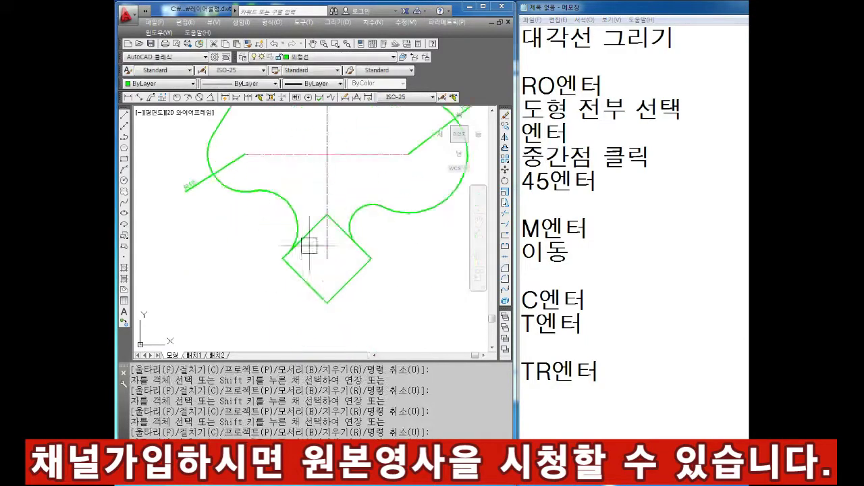
{"action": "key", "text": "Return"}
{"action": "key", "text": "Return"}
{"action": "left_click", "coordinate": [309, 231]}
{"action": "left_click", "coordinate": [336, 223]}
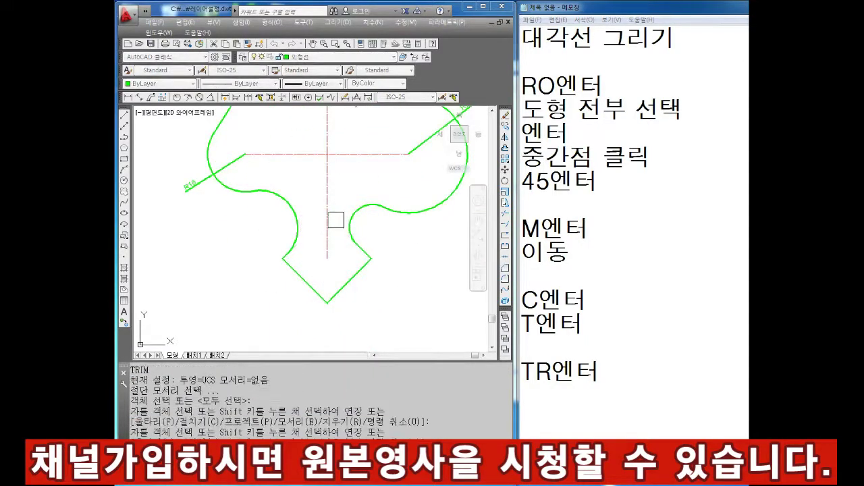
{"action": "scroll", "coordinate": [335, 214], "scroll_direction": "down", "scroll_amount": 2}
{"action": "key", "text": "Escape"}
- Move the four diagonal radius lines onto the Defpoints layer
{"action": "left_click", "coordinate": [341, 147]}
{"action": "left_click", "coordinate": [353, 182]}
{"action": "left_click", "coordinate": [388, 211]}
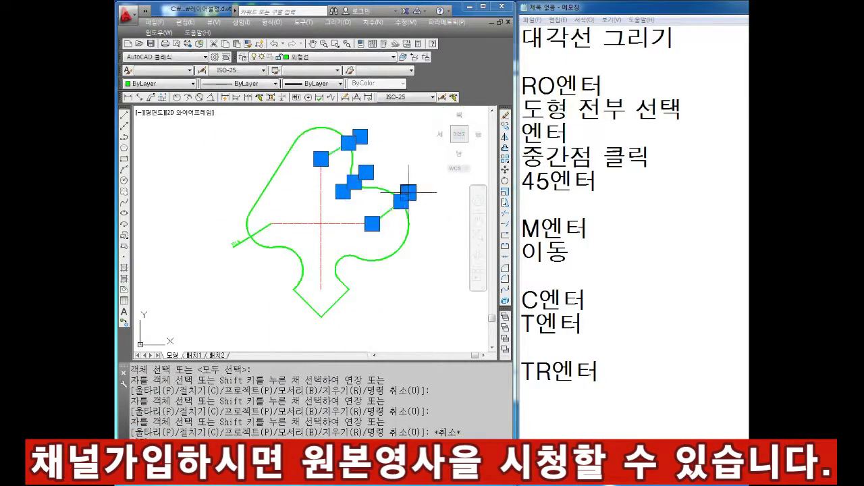
{"action": "left_click", "coordinate": [260, 230]}
{"action": "left_click", "coordinate": [324, 57]}
{"action": "left_click", "coordinate": [312, 74]}
{"action": "scroll", "coordinate": [335, 202], "scroll_direction": "up", "scroll_amount": 2}
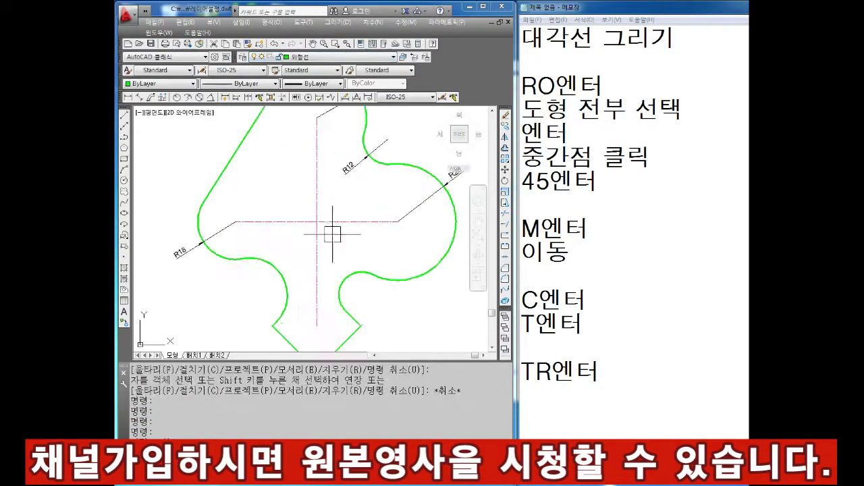
{"action": "key", "text": "Escape"}
{"action": "key", "text": "Escape"}
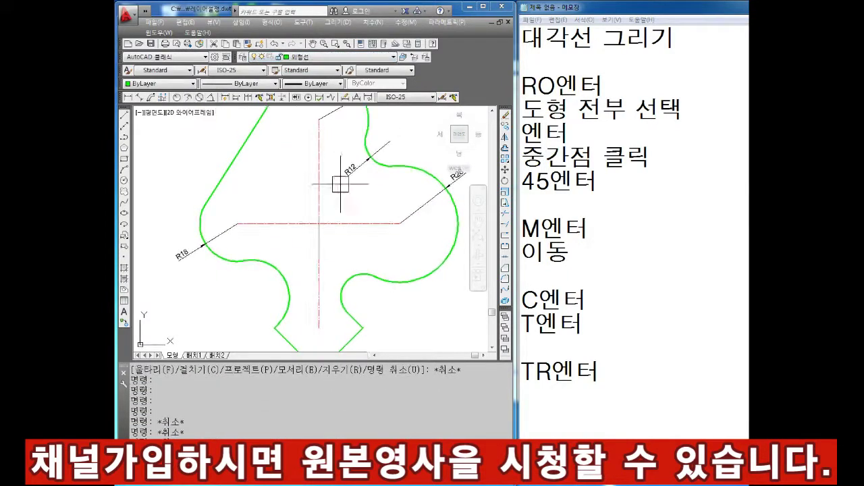
- Make 중심선 the current layer
{"action": "left_click", "coordinate": [324, 57]}
{"action": "left_click", "coordinate": [324, 106]}
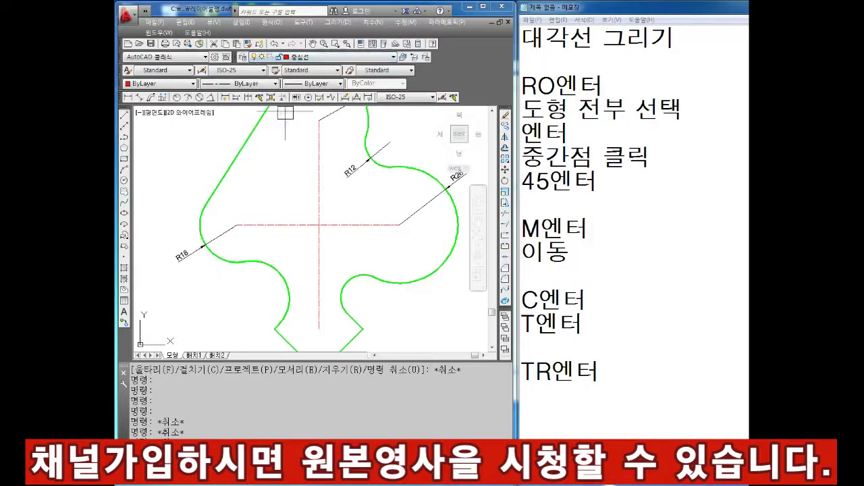
{"action": "key", "text": "Escape"}
{"action": "key", "text": "Escape"}
{"action": "key", "text": "Escape"}
{"action": "key", "text": "Escape"}
- Inspect the arc-centre and horizontal centre-line end grips, leaving them unchanged
{"action": "middle_click_drag", "start_coordinate": [309, 155], "coordinate": [288, 176]}
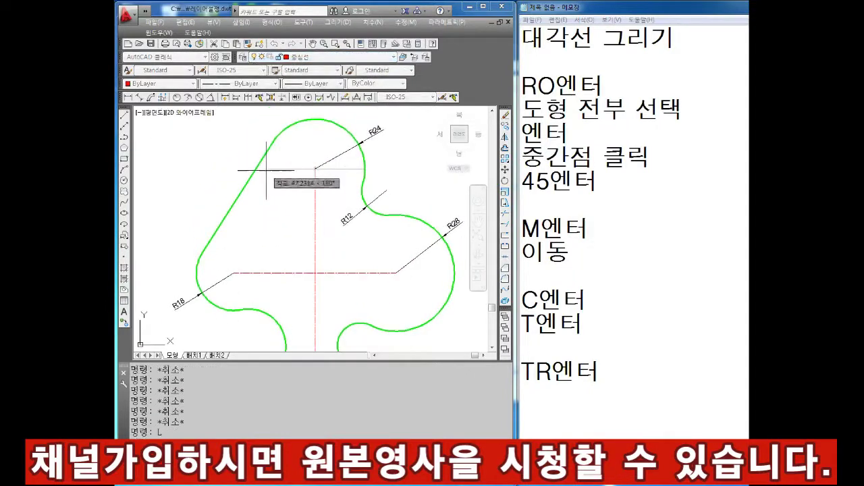
{"action": "type", "text": "L"}
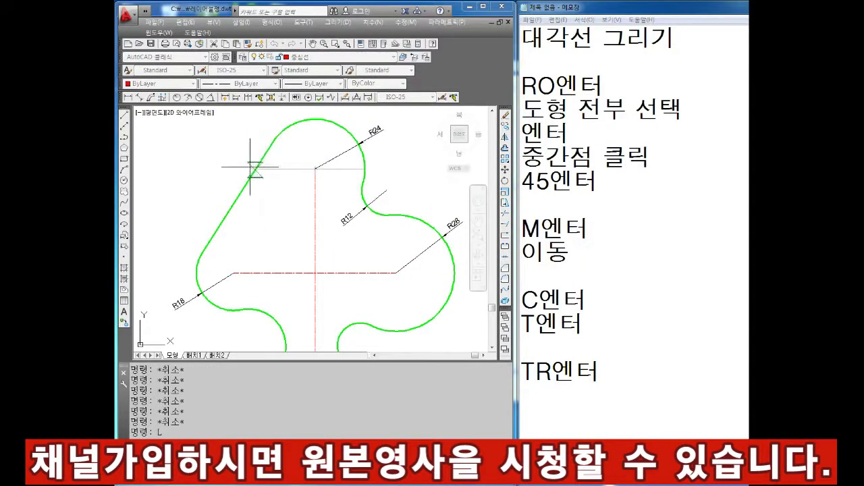
{"action": "key", "text": "Return"}
{"action": "scroll", "coordinate": [257, 174], "scroll_direction": "up", "scroll_amount": 3}
{"action": "scroll", "coordinate": [174, 170], "scroll_direction": "down", "scroll_amount": 1}
{"action": "left_click", "coordinate": [324, 252]}
{"action": "key", "text": "Escape"}
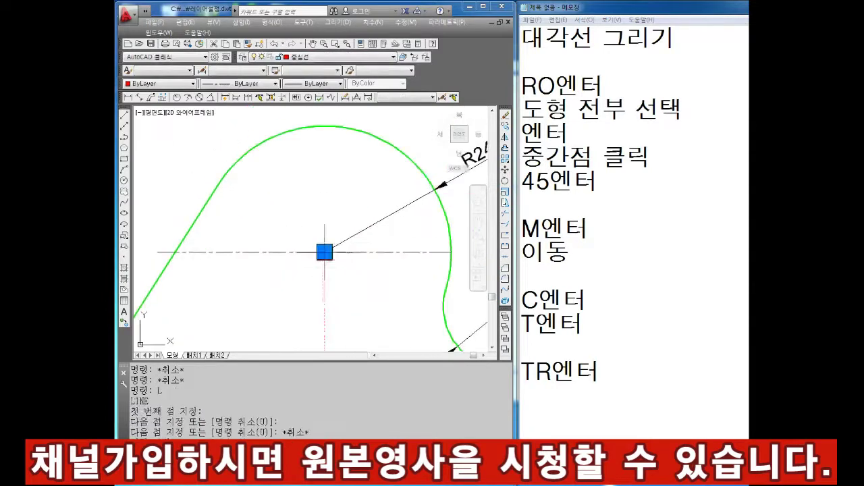
{"action": "left_click", "coordinate": [324, 252]}
{"action": "key", "text": "Escape"}
{"action": "scroll", "coordinate": [386, 270], "scroll_direction": "down", "scroll_amount": 3}
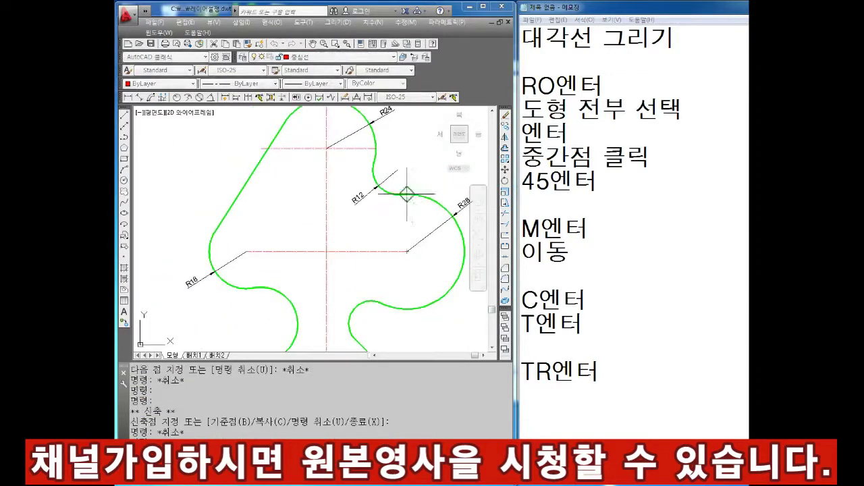
{"action": "left_click", "coordinate": [406, 251]}
{"action": "left_click", "coordinate": [407, 251]}
{"action": "key", "text": "Escape"}
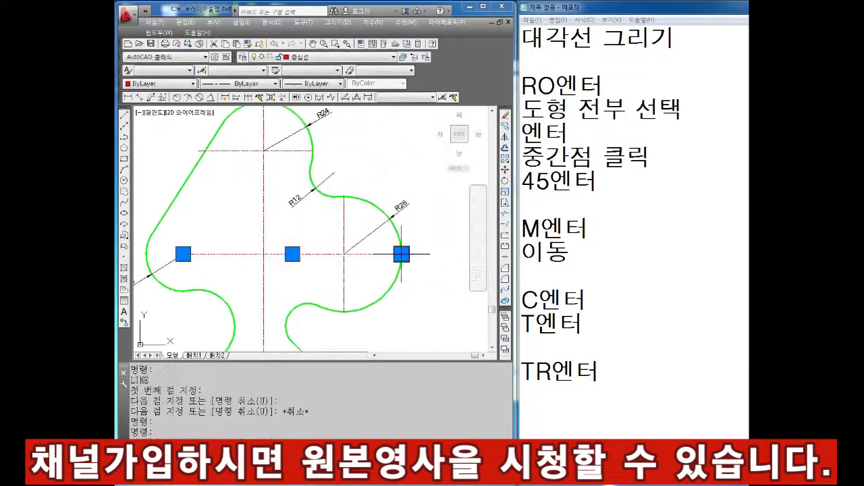
{"action": "scroll", "coordinate": [280, 253], "scroll_direction": "down", "scroll_amount": 1}
{"action": "left_click", "coordinate": [257, 247]}
{"action": "key", "text": "Escape"}
{"action": "key", "text": "Escape"}
- Draw a horizontal line joining the two bottom corners of the outline
{"action": "type", "text": "l"}
{"action": "key", "text": "Return"}
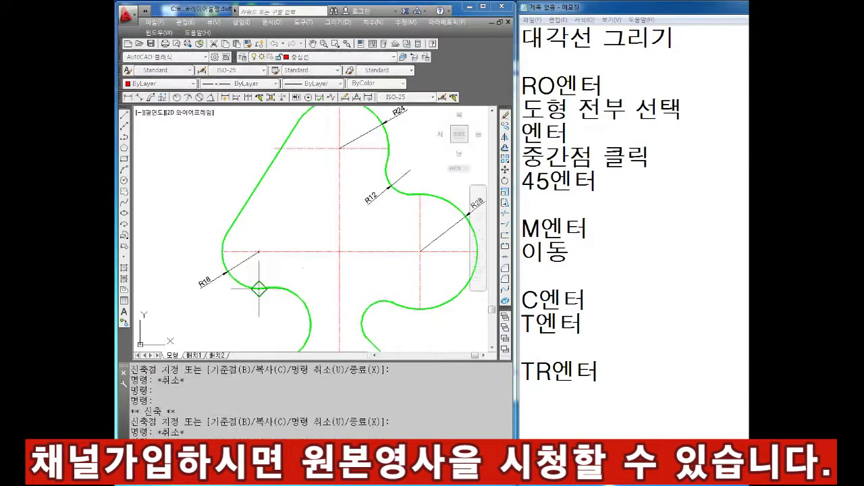
{"action": "middle_click_drag", "start_coordinate": [355, 354], "coordinate": [343, 276]}
{"action": "left_click", "coordinate": [285, 277]}
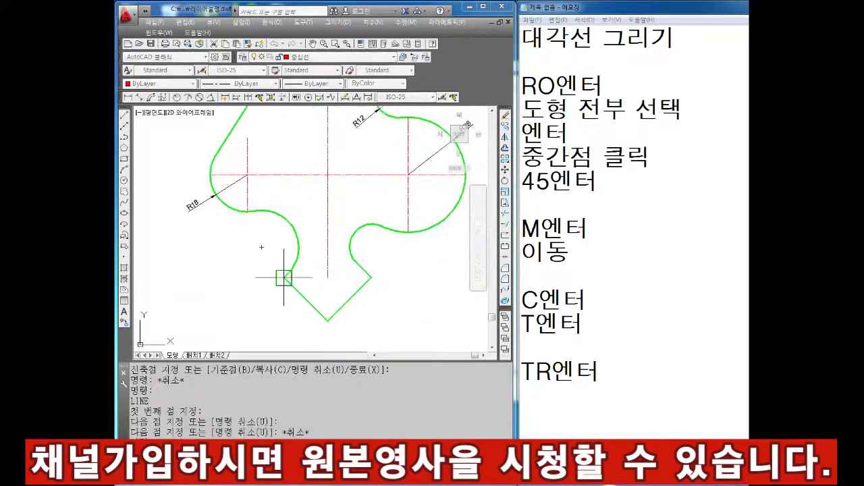
{"action": "left_click", "coordinate": [371, 276]}
{"action": "key", "text": "Escape"}
- Check the vertical centre line's end, then start LENGTHEN with the DElta option
{"action": "left_click", "coordinate": [328, 257]}
{"action": "left_click", "coordinate": [328, 278]}
{"action": "key", "text": "Escape"}
{"action": "scroll", "coordinate": [279, 317], "scroll_direction": "down", "scroll_amount": 2}
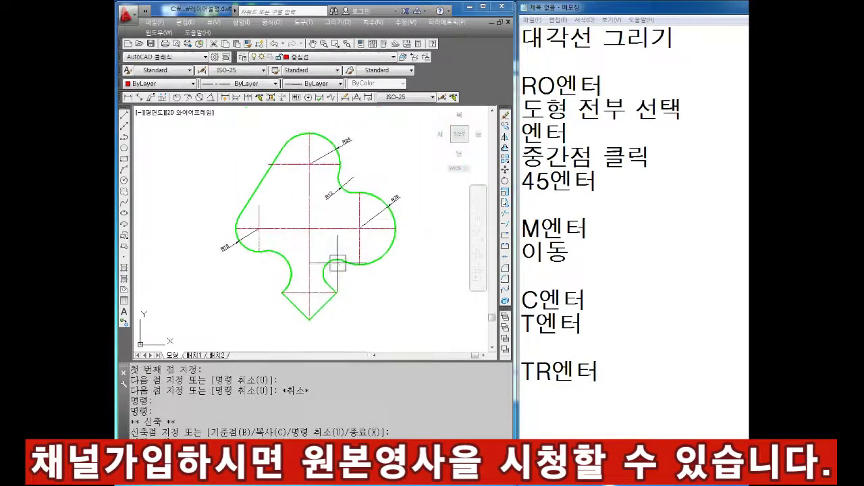
{"action": "key", "text": "Escape"}
{"action": "type", "text": "len"}
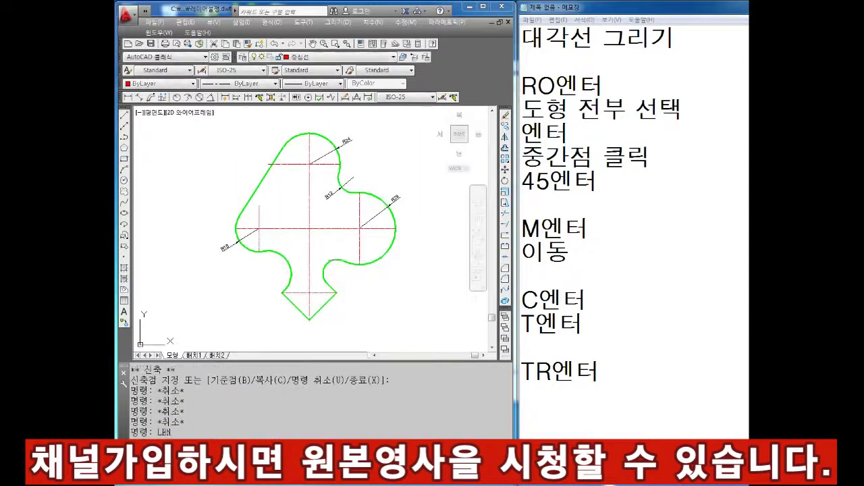
{"action": "key", "text": "Return"}
{"action": "key", "text": "Escape"}
{"action": "key", "text": "Escape"}
{"action": "type", "text": "len"}
{"action": "key", "text": "Return"}
{"action": "scroll", "coordinate": [341, 223], "scroll_direction": "up", "scroll_amount": 3}
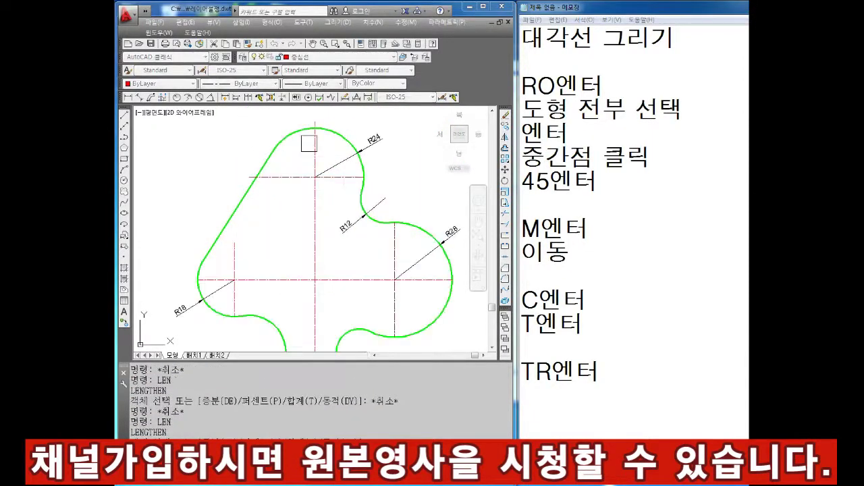
{"action": "type", "text": "de"}
{"action": "key", "text": "Return"}
- Lengthen the centre-line ends by a delta of 3 units
{"action": "type", "text": "3"}
{"action": "key", "text": "Return"}
{"action": "middle_click_drag", "start_coordinate": [363, 361], "coordinate": [363, 291]}
{"action": "left_click", "coordinate": [299, 256]}
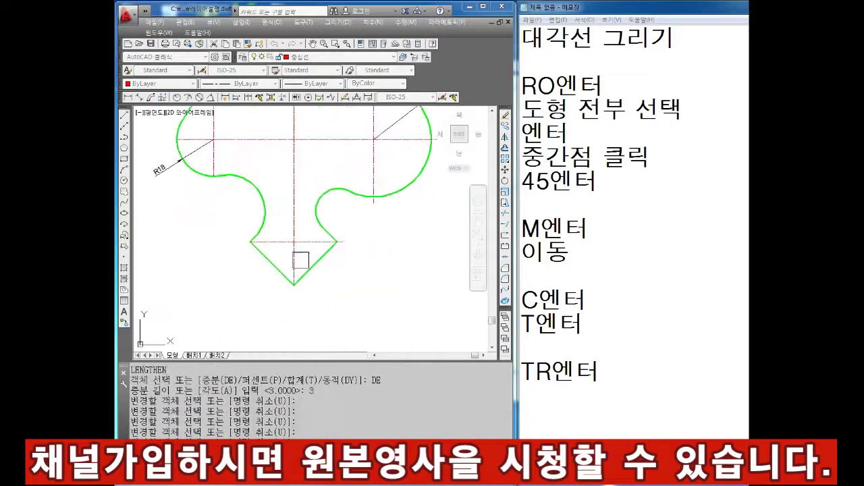
{"action": "left_click", "coordinate": [270, 218]}
{"action": "middle_click_drag", "start_coordinate": [177, 115], "coordinate": [216, 188]}
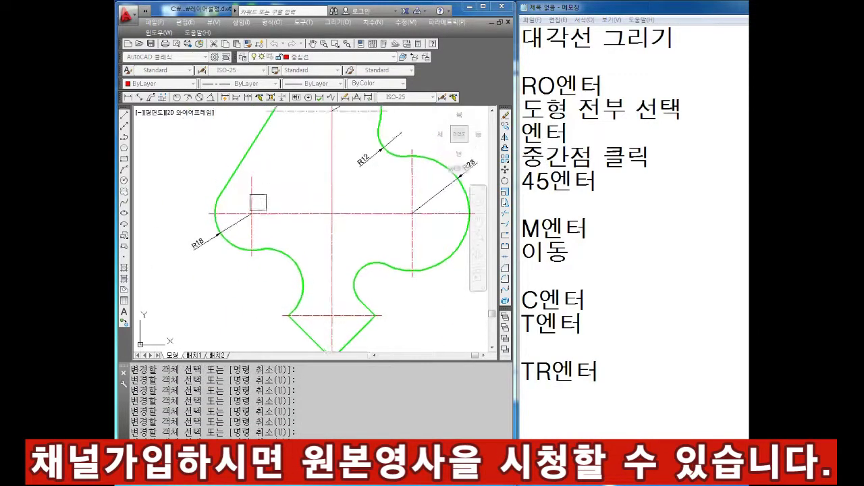
{"action": "scroll", "coordinate": [304, 243], "scroll_direction": "down", "scroll_amount": 2}
{"action": "key", "text": "Escape"}
- Make 치수기입 the current layer for dimensioning
{"action": "left_click", "coordinate": [127, 97]}
{"action": "key", "text": "Escape"}
{"action": "key", "text": "Escape"}
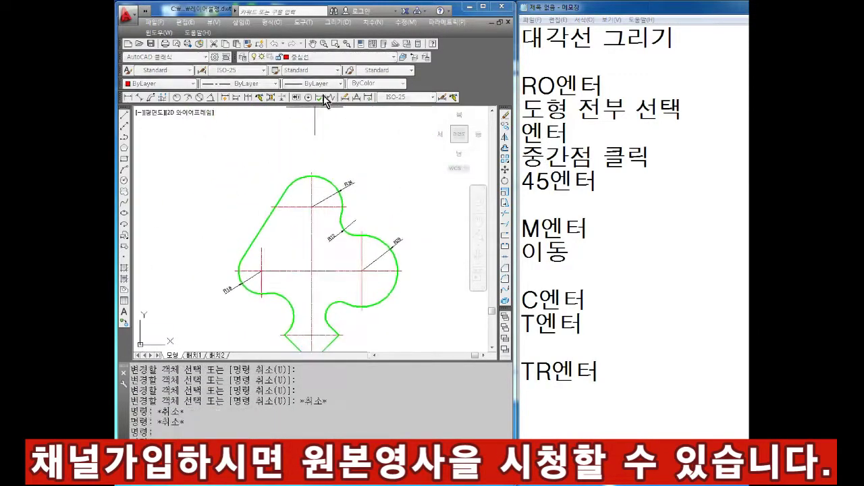
{"action": "left_click", "coordinate": [317, 56]}
{"action": "left_click", "coordinate": [303, 124]}
{"action": "scroll", "coordinate": [280, 276], "scroll_direction": "up", "scroll_amount": 3}
{"action": "key", "text": "Return"}
- Add the two 39 linear dimensions above the shape
{"action": "left_click", "coordinate": [279, 276]}
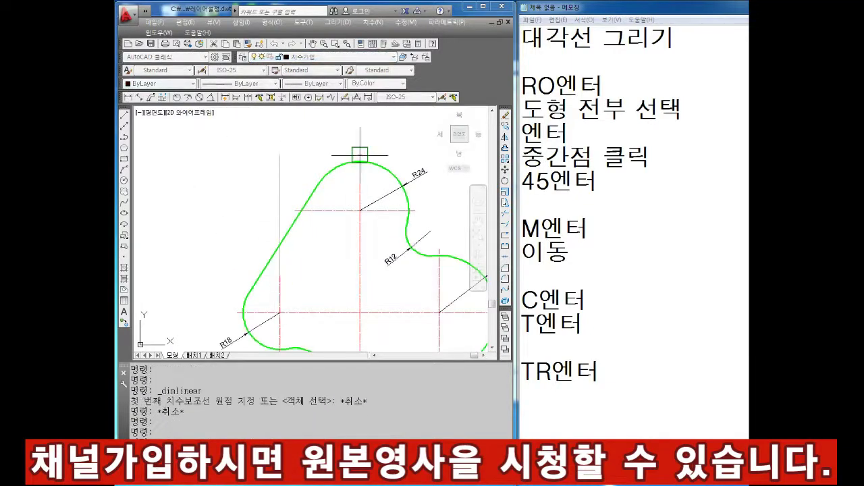
{"action": "left_click", "coordinate": [360, 161]}
{"action": "left_click", "coordinate": [360, 120]}
{"action": "middle_click_drag", "start_coordinate": [423, 212], "coordinate": [366, 194]}
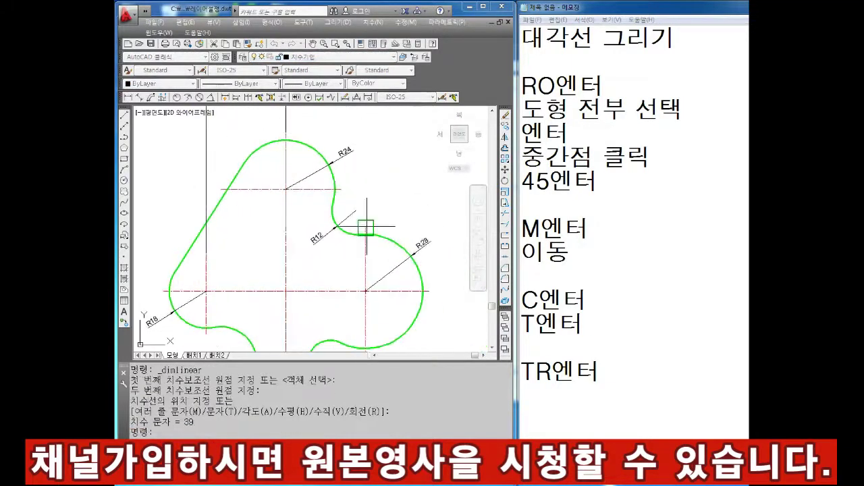
{"action": "key", "text": "Return"}
{"action": "left_click", "coordinate": [299, 207]}
{"action": "left_click", "coordinate": [378, 309]}
{"action": "left_click", "coordinate": [337, 119]}
- Add the upper and lower 50 linear dimensions on the right side
{"action": "middle_click_drag", "start_coordinate": [356, 239], "coordinate": [378, 202]}
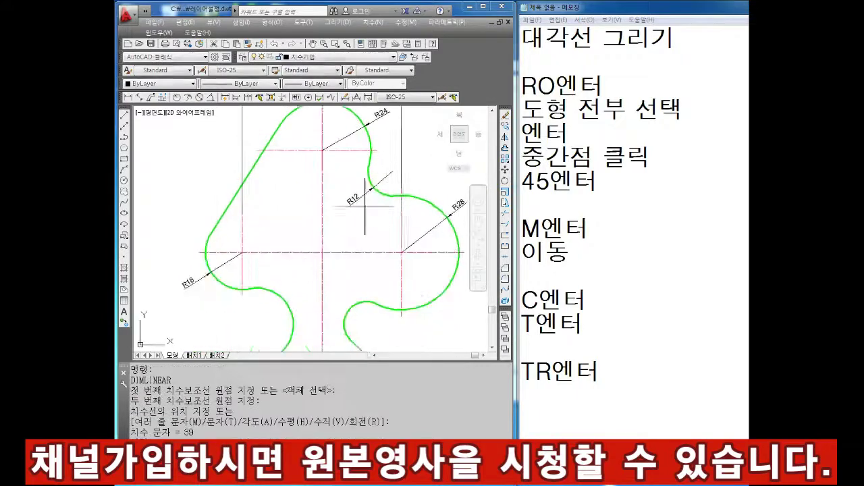
{"action": "left_click", "coordinate": [289, 183]}
{"action": "left_click", "coordinate": [368, 285]}
{"action": "mouse_move", "coordinate": [480, 254]}
{"action": "middle_mouse_down"}
{"action": "mouse_move", "coordinate": [421, 231]}
{"action": "mouse_move", "coordinate": [392, 203]}
{"action": "middle_mouse_up"}
{"action": "left_click", "coordinate": [417, 230]}
{"action": "key", "text": "Return"}
{"action": "left_click", "coordinate": [386, 216]}
{"action": "left_click", "coordinate": [315, 256]}
{"action": "middle_click_drag", "start_coordinate": [315, 257], "coordinate": [372, 268]}
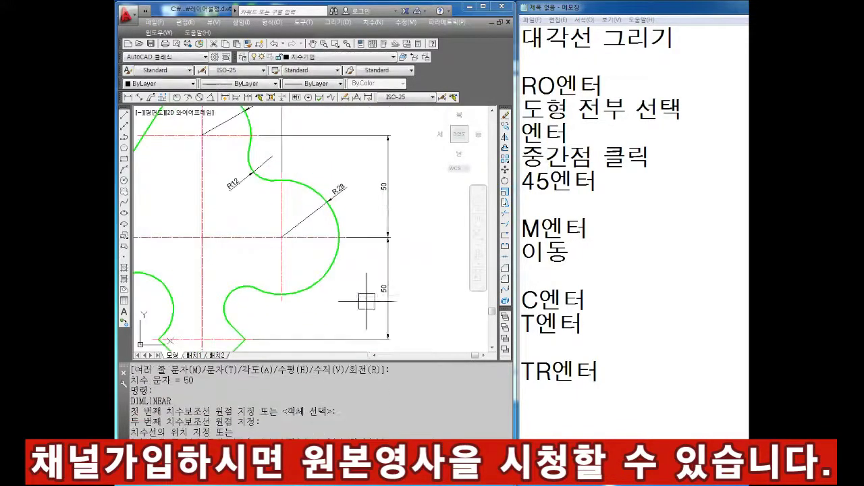
{"action": "mouse_move", "coordinate": [367, 304]}
{"action": "middle_mouse_down"}
{"action": "mouse_move", "coordinate": [411, 204]}
{"action": "mouse_move", "coordinate": [276, 187]}
{"action": "middle_mouse_up"}
{"action": "key", "text": "Escape"}
{"action": "key", "text": "Escape"}
- Add aligned 30 dimensions on both lower diamond edges
{"action": "scroll", "coordinate": [280, 243], "scroll_direction": "up", "scroll_amount": 4}
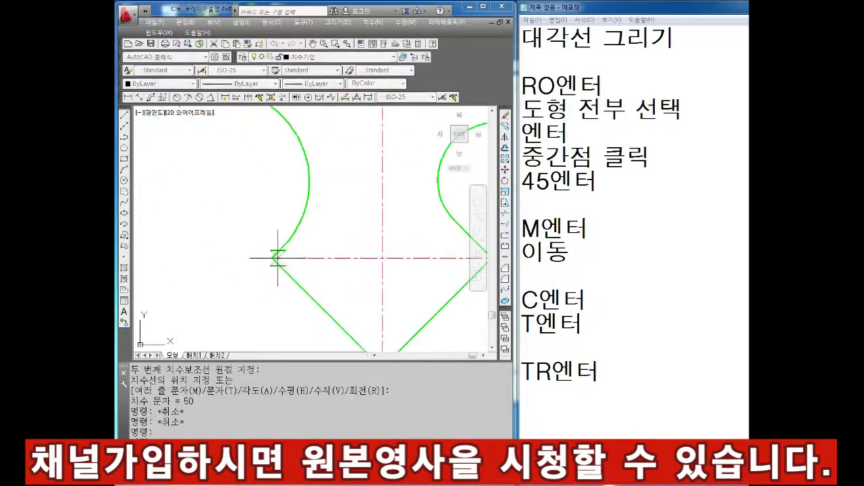
{"action": "left_click", "coordinate": [137, 97]}
{"action": "middle_click_drag", "start_coordinate": [280, 251], "coordinate": [261, 189]}
{"action": "left_click", "coordinate": [262, 190]}
{"action": "left_click", "coordinate": [371, 298]}
{"action": "left_click", "coordinate": [349, 278]}
{"action": "middle_click_drag", "start_coordinate": [349, 278], "coordinate": [276, 270]}
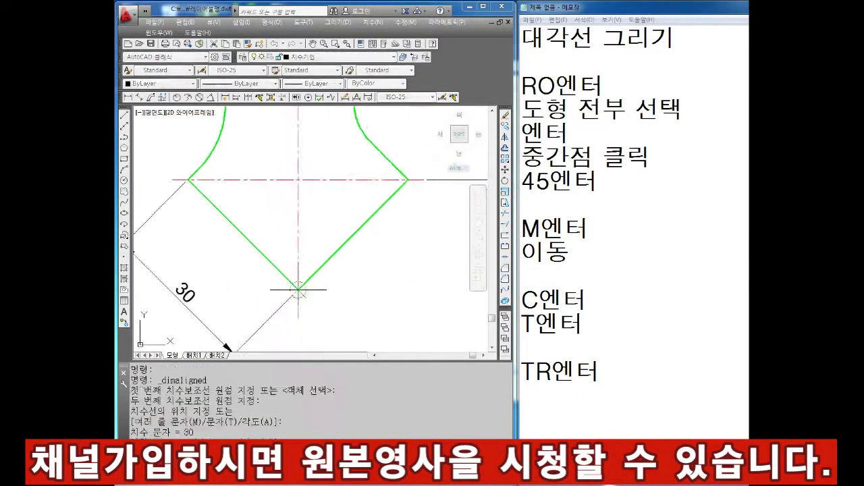
{"action": "key", "text": "Return"}
{"action": "left_click", "coordinate": [407, 180]}
{"action": "left_click", "coordinate": [299, 290]}
{"action": "left_click", "coordinate": [421, 295]}
{"action": "scroll", "coordinate": [422, 295], "scroll_direction": "down", "scroll_amount": 3}
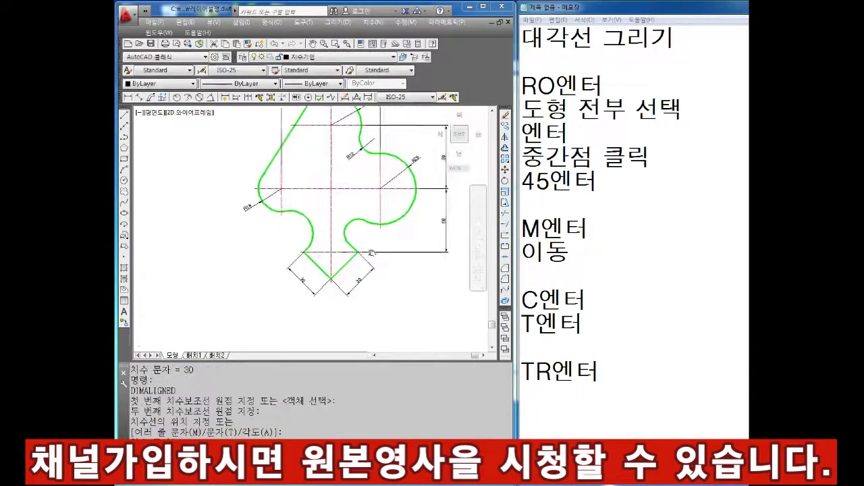
{"action": "key", "text": "Escape"}
{"action": "key", "text": "Escape"}
{"action": "key", "text": "Escape"}
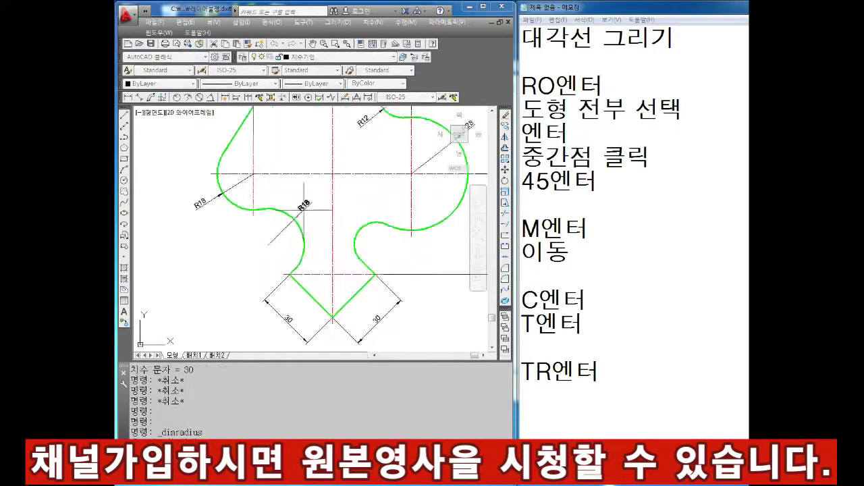
- Add the R18 radius dimension to the small arc
{"action": "left_click", "coordinate": [177, 97]}
{"action": "left_click", "coordinate": [375, 238]}
{"action": "left_click", "coordinate": [382, 235]}
{"action": "key", "text": "Return"}
{"action": "scroll", "coordinate": [385, 234], "scroll_direction": "down", "scroll_amount": 2}
{"action": "middle_click_drag", "start_coordinate": [438, 235], "coordinate": [410, 246]}
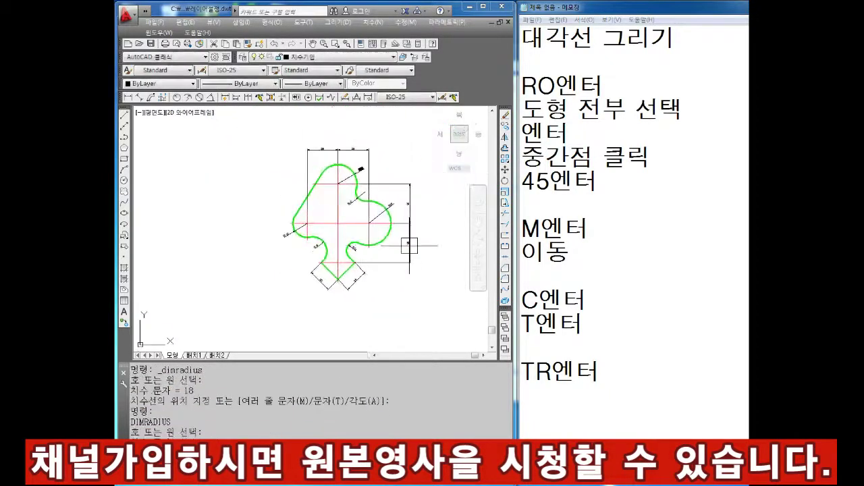
{"action": "middle_click_drag", "start_coordinate": [387, 205], "coordinate": [345, 200]}
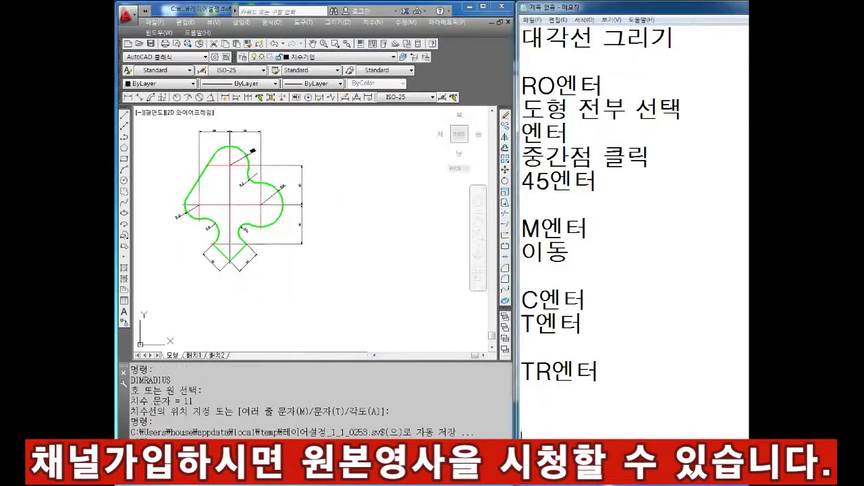
- End the current Notepad line, then pan the drawing down and clear stray selections
{"action": "key", "text": "Return"}
{"action": "key", "text": "Return"}
{"action": "key", "text": "Return"}
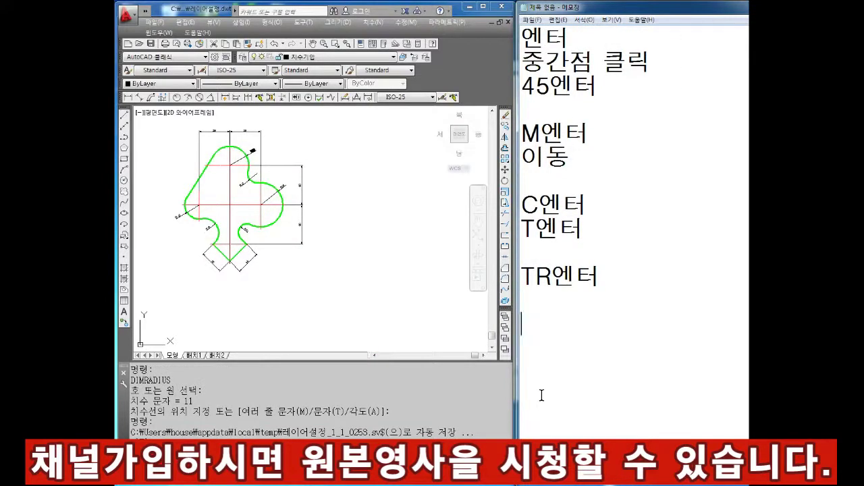
{"action": "left_click", "coordinate": [499, 397]}
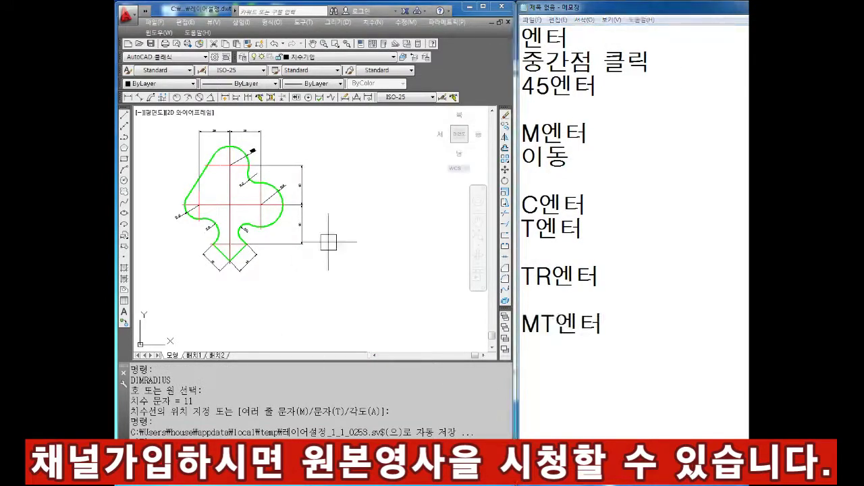
{"action": "middle_click_drag", "start_coordinate": [361, 227], "coordinate": [357, 266]}
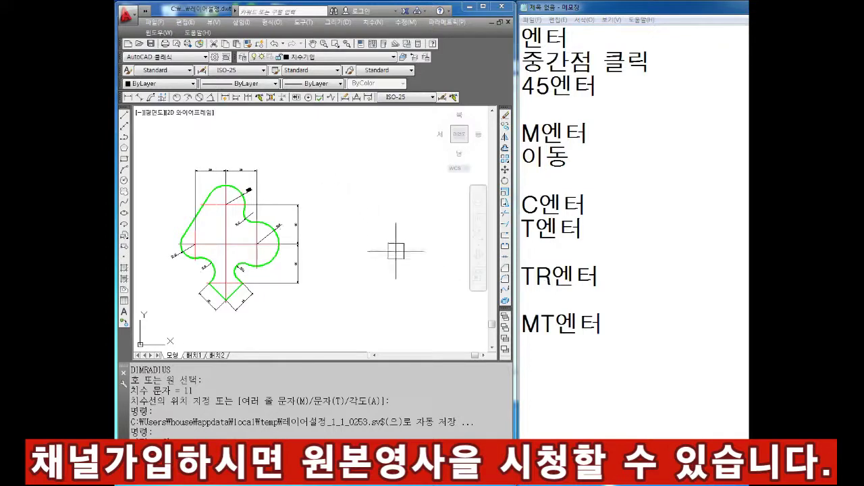
{"action": "key", "text": "Escape"}
{"action": "left_click", "coordinate": [297, 176]}
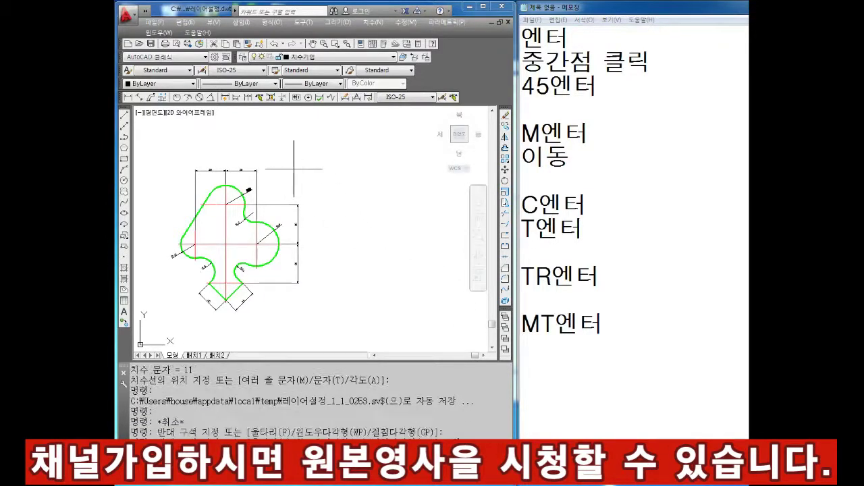
{"action": "key", "text": "Escape"}
{"action": "key", "text": "Escape"}
- Draw a multiline text box beside the shape with MT
{"action": "type", "text": "MT"}
{"action": "key", "text": "Return"}
{"action": "left_click", "coordinate": [326, 216]}
{"action": "middle_click_drag", "start_coordinate": [438, 161], "coordinate": [385, 175]}
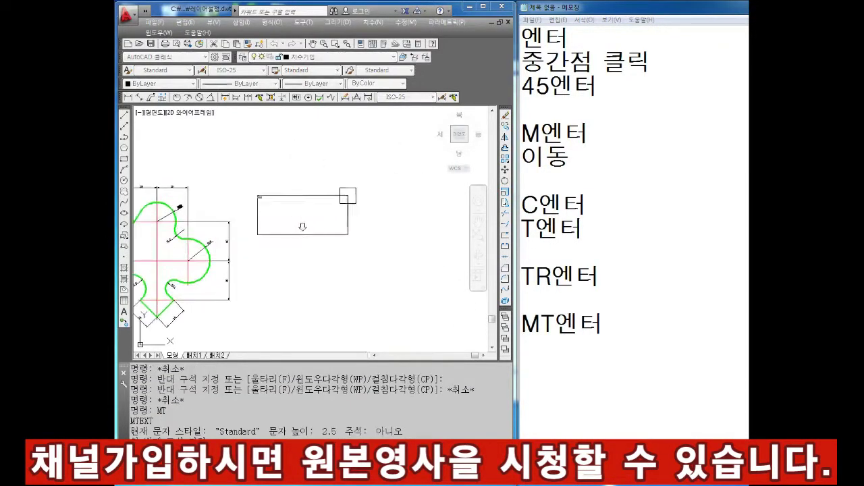
{"action": "left_click", "coordinate": [385, 175]}
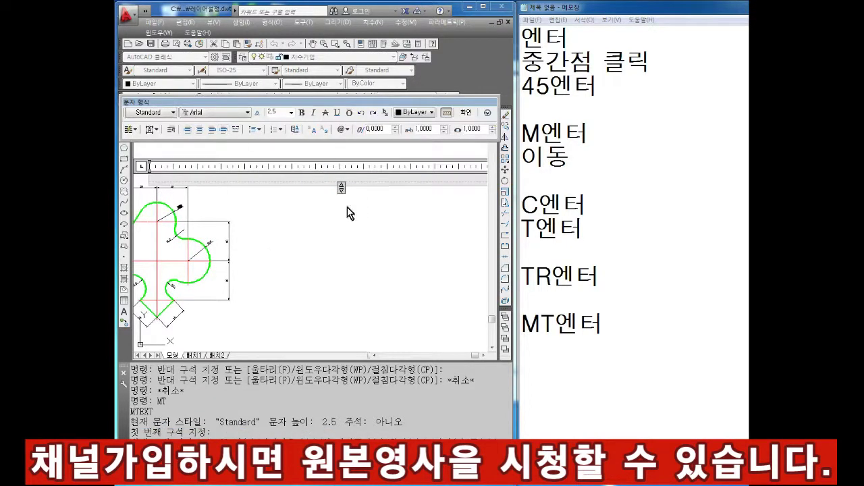
- Add the notes '사각형그리기', '점을 대각선방향' and '클릭' in Notepad
{"action": "left_click", "coordinate": [557, 350]}
{"action": "type", "text": "사각형ㄱ"}
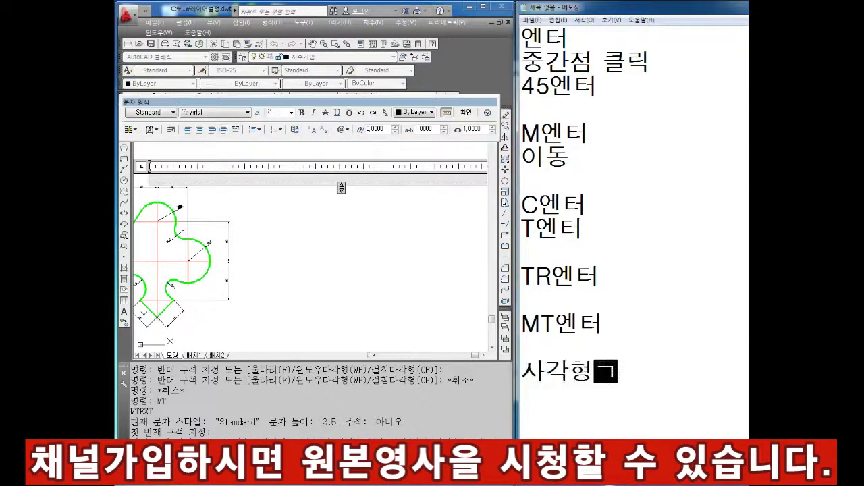
{"action": "type", "text": "그리기"}
{"action": "key", "text": "Return"}
{"action": "type", "text": "점을 대"}
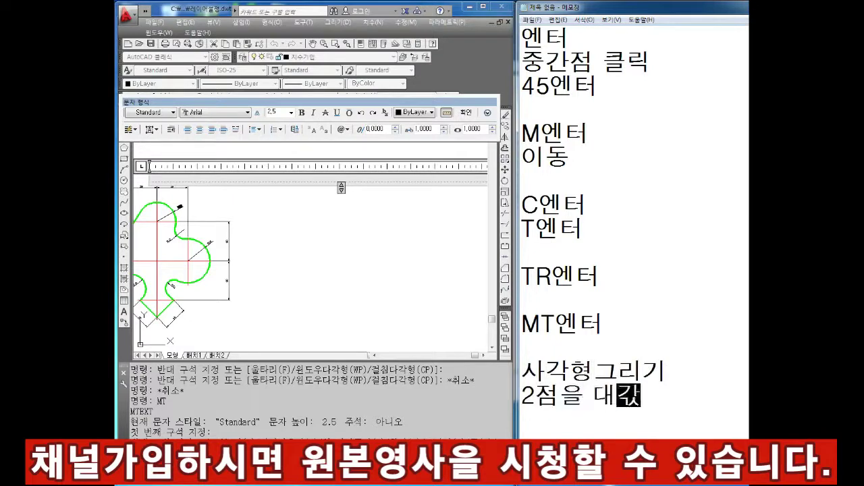
{"action": "type", "text": "각선방향"}
{"action": "key", "text": "Return"}
{"action": "type", "text": "클릭"}
{"action": "key", "text": "Return"}
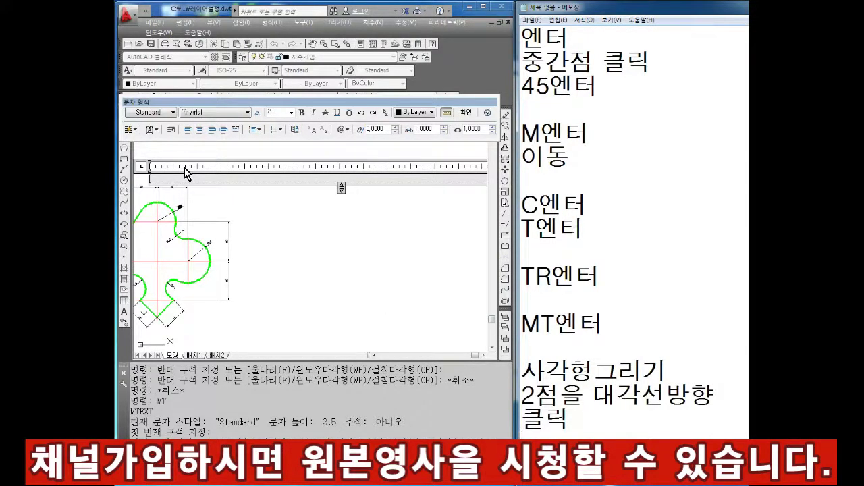
- Set the MText font to 굴림 and the text colour to Blue
{"action": "left_click", "coordinate": [215, 121]}
{"action": "mouse_move", "coordinate": [290, 177]}
{"action": "left_mouse_down"}
{"action": "mouse_move", "coordinate": [295, 149]}
{"action": "mouse_move", "coordinate": [298, 233]}
{"action": "left_mouse_up"}
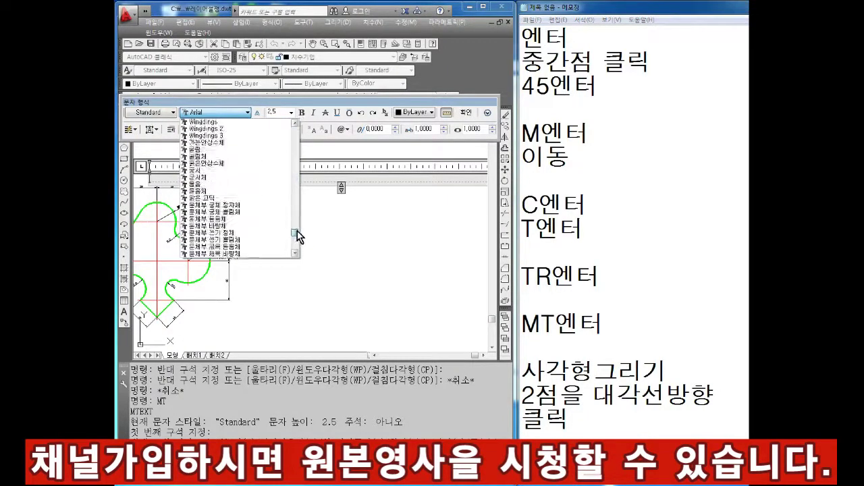
{"action": "scroll", "coordinate": [225, 183], "scroll_direction": "up", "scroll_amount": 2}
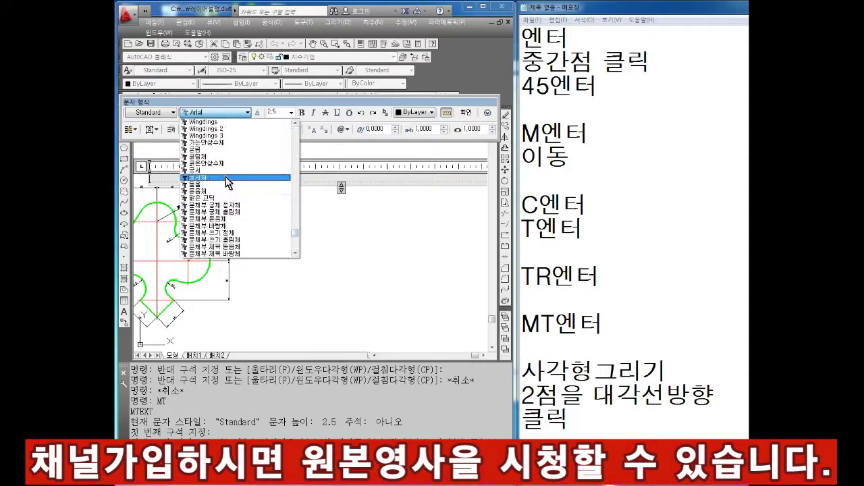
{"action": "left_click", "coordinate": [204, 149]}
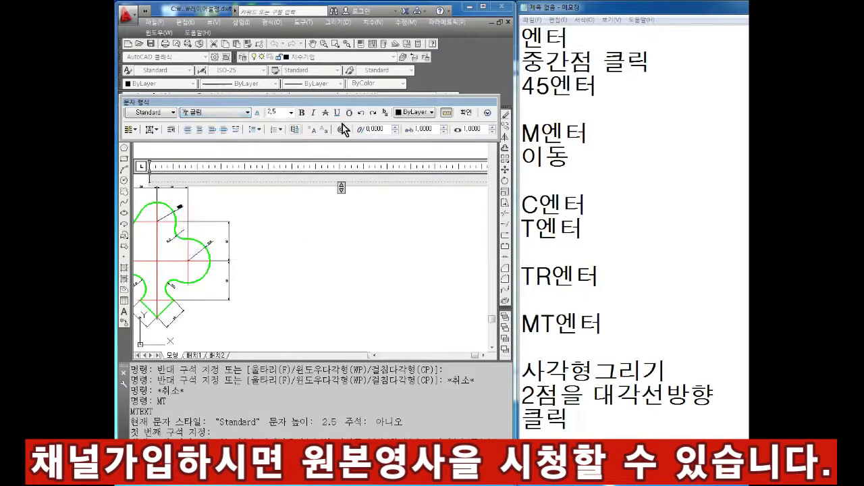
{"action": "type", "text": "치"}
{"action": "type", "text": "3.5"}
{"action": "left_click", "coordinate": [415, 113]}
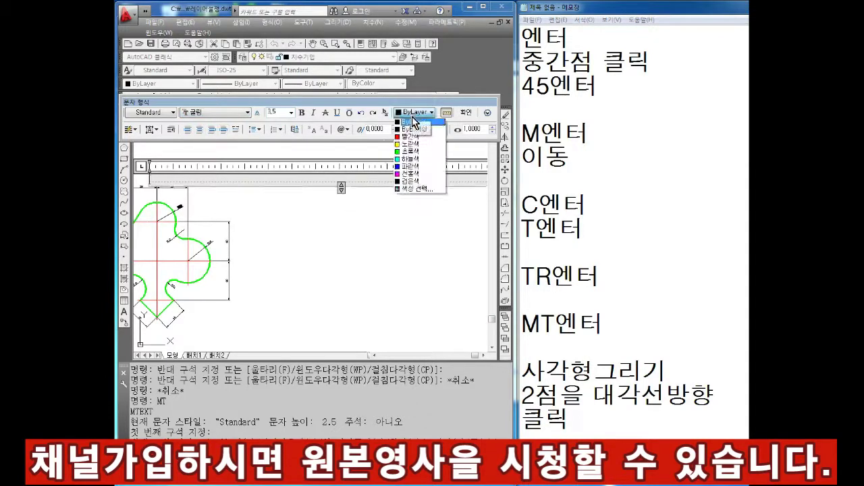
{"action": "left_click", "coordinate": [416, 166]}
{"action": "type", "text": "*cka"}
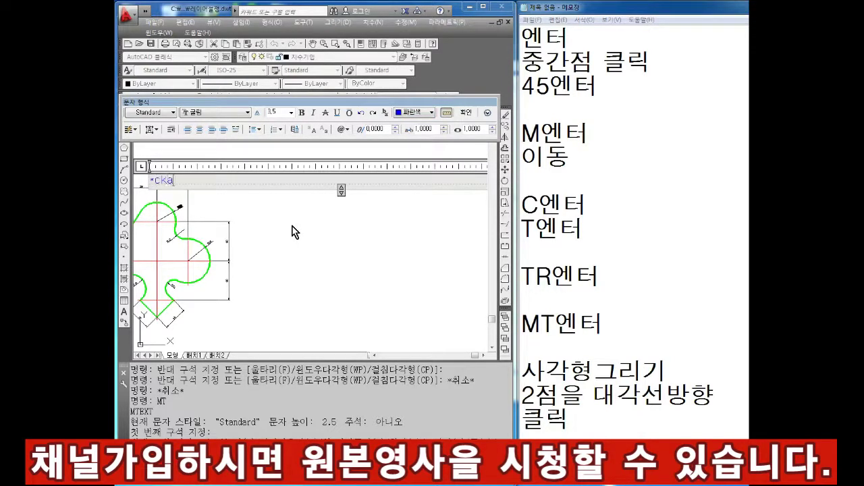
- Write the '참고 명령어' heading with REC, RO, M and 특징점 직교 활용 lines, then confirm
{"action": "key", "text": "BackSpace"}
{"action": "key", "text": "BackSpace"}
{"action": "key", "text": "BackSpace"}
{"action": "type", "text": "참고"}
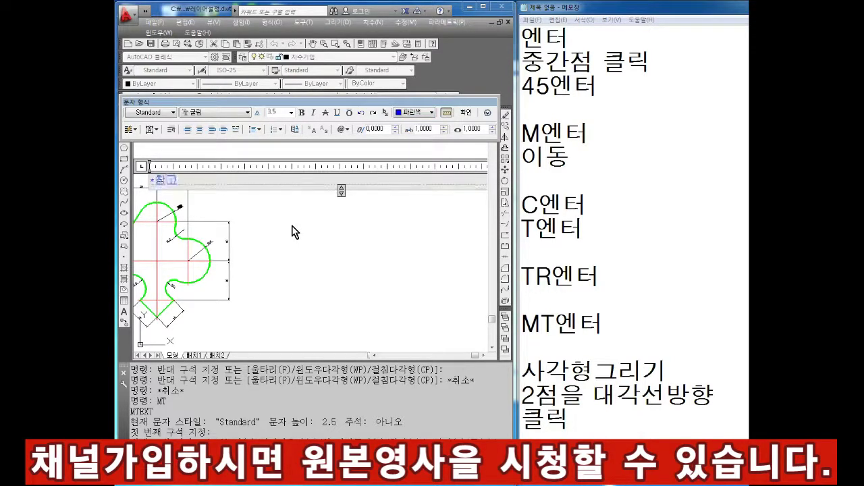
{"action": "type", "text": " 명령어"}
{"action": "key", "text": "Return"}
{"action": "type", "text": "REC : TK"}
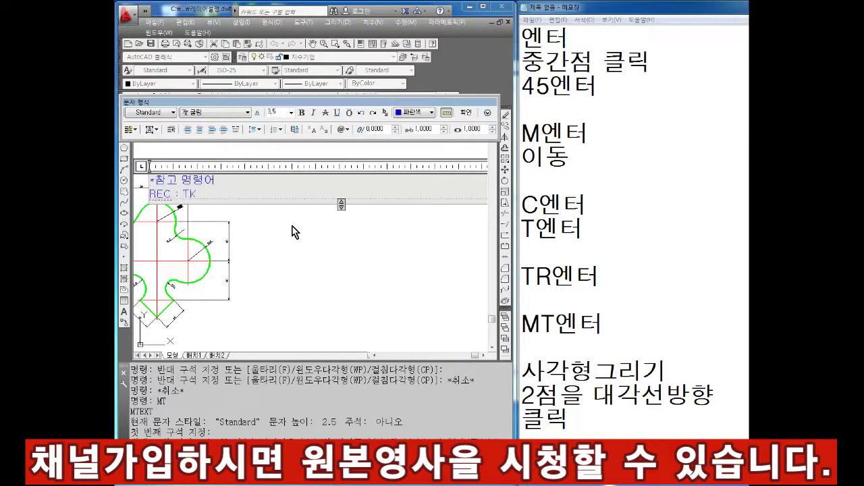
{"action": "type", "text": "기"}
{"action": "key", "text": "Return"}
{"action": "type", "text": "RO : ㄷ"}
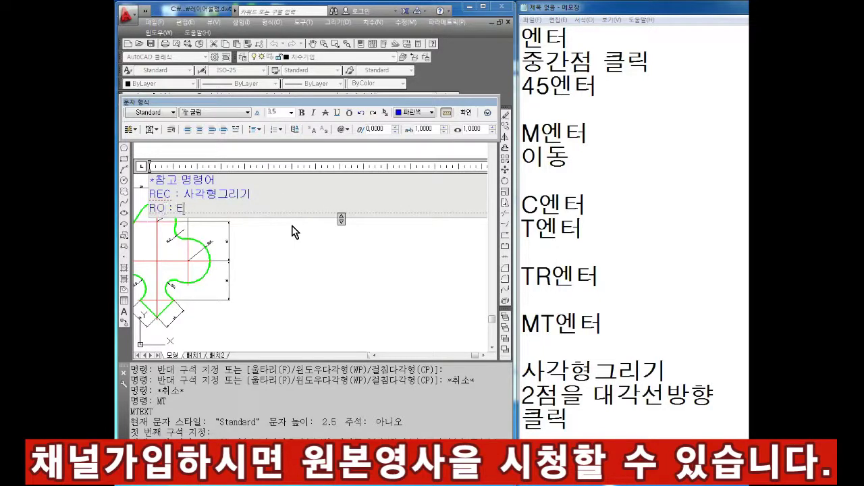
{"action": "type", "text": "도형회전"}
{"action": "key", "text": "Return"}
{"action": "type", "text": "M : 이동"}
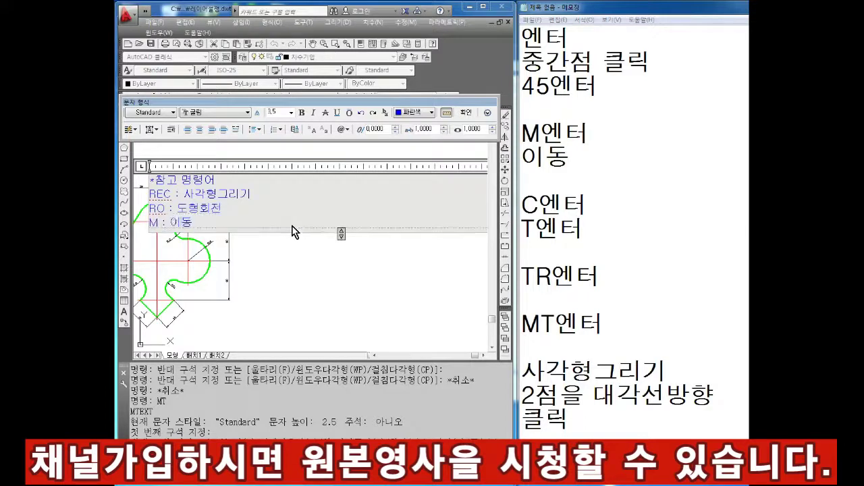
{"action": "key", "text": "Return"}
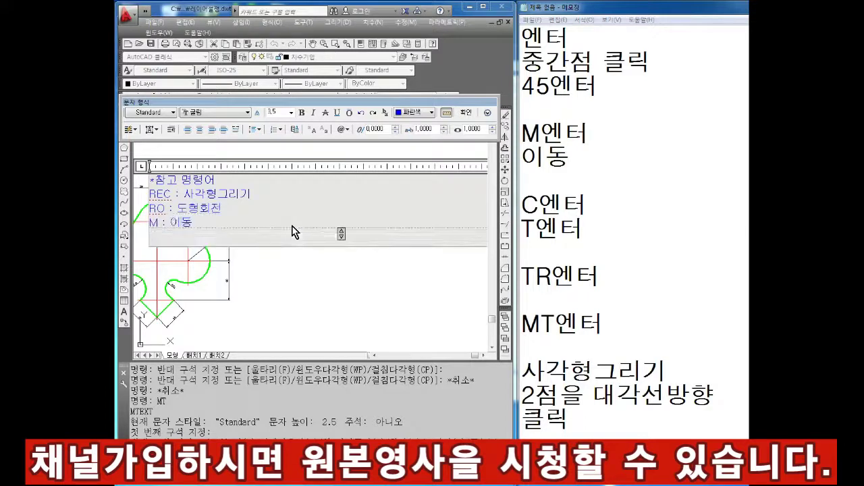
{"action": "type", "text": "특"}
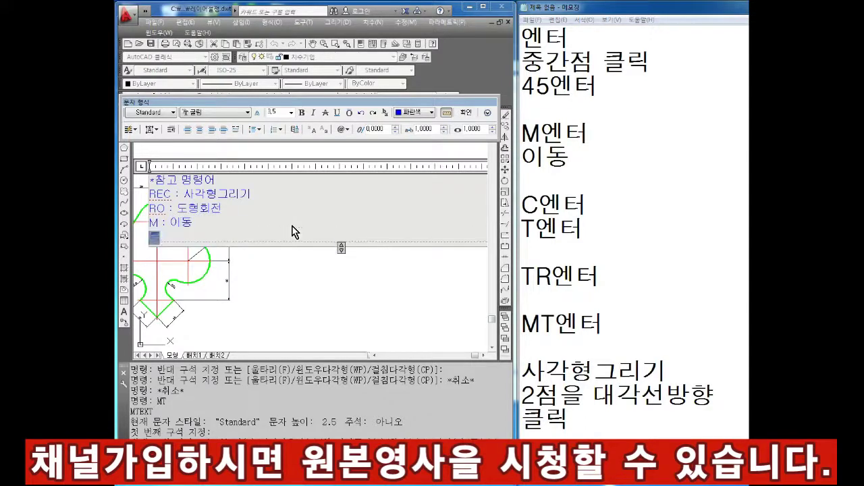
{"action": "type", "text": "징점 | ㅈ"}
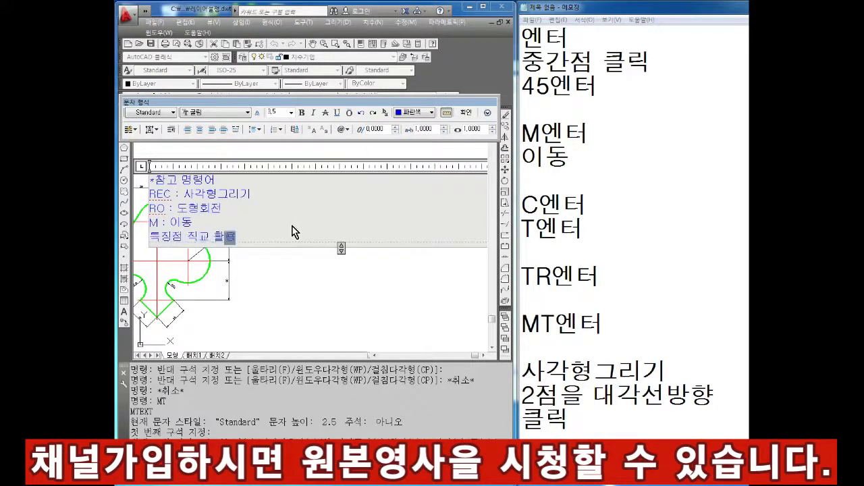
{"action": "left_click", "coordinate": [486, 115]}
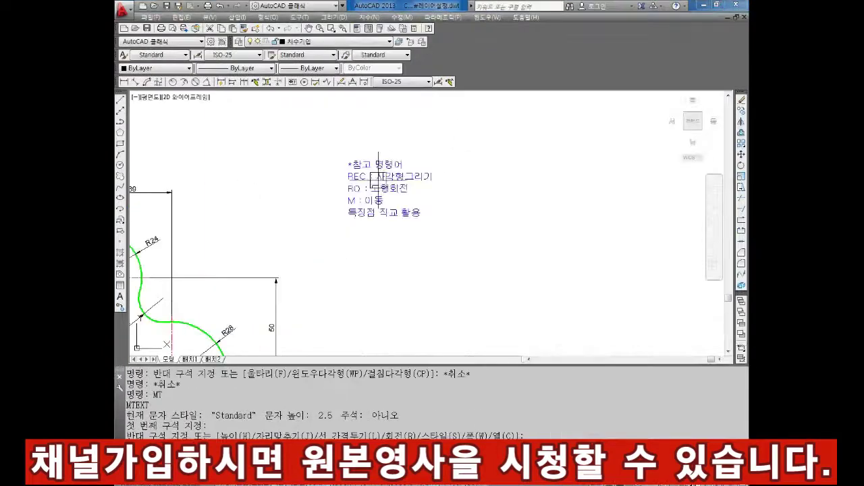
- Start a new multiline text box to the right of the drawing
{"action": "scroll", "coordinate": [405, 196], "scroll_direction": "down", "scroll_amount": 2}
{"action": "key", "text": "Escape"}
{"action": "key", "text": "Escape"}
{"action": "key", "text": "Escape"}
{"action": "key", "text": "Escape"}
{"action": "key", "text": "Escape"}
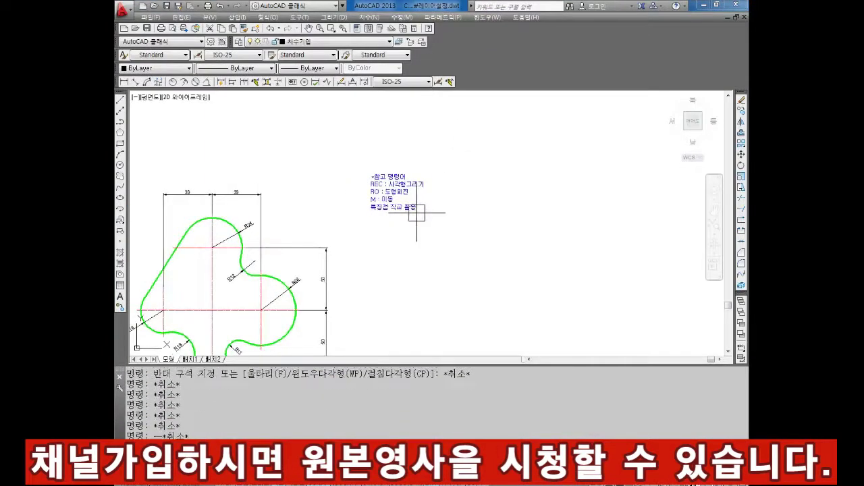
{"action": "type", "text": "mt"}
{"action": "key", "text": "Return"}
{"action": "left_click", "coordinate": [446, 285]}
{"action": "left_click", "coordinate": [592, 186]}
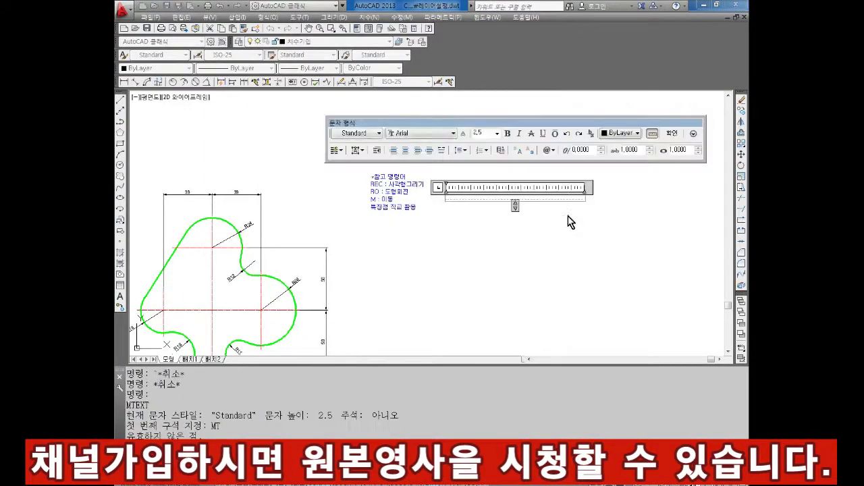
{"action": "scroll", "coordinate": [473, 203], "scroll_direction": "up", "scroll_amount": 1}
{"action": "scroll", "coordinate": [432, 196], "scroll_direction": "up", "scroll_amount": 1}
{"action": "scroll", "coordinate": [378, 202], "scroll_direction": "up", "scroll_amount": 1}
{"action": "scroll", "coordinate": [304, 203], "scroll_direction": "up", "scroll_amount": 1}
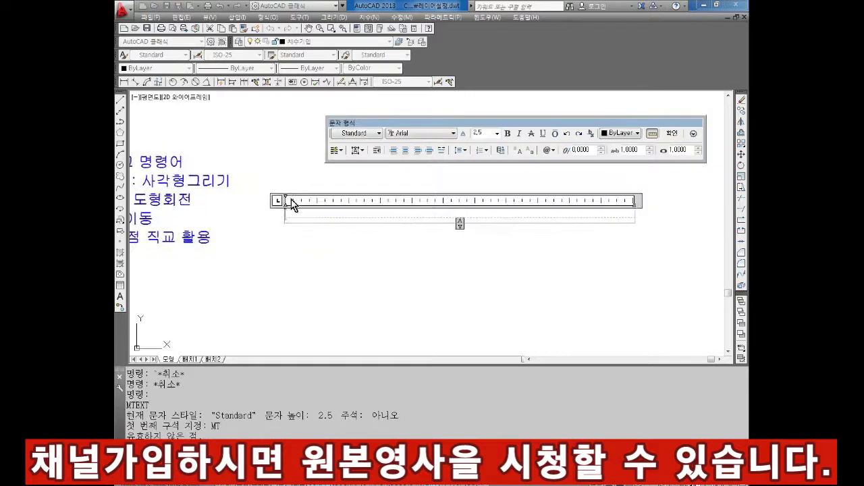
- Type sample text 'FSDF' and adjust the text box width
{"action": "type", "text": "FSDFSDFSDFFDSSFSDF"}
{"action": "left_click_drag", "start_coordinate": [638, 201], "coordinate": [333, 201]}
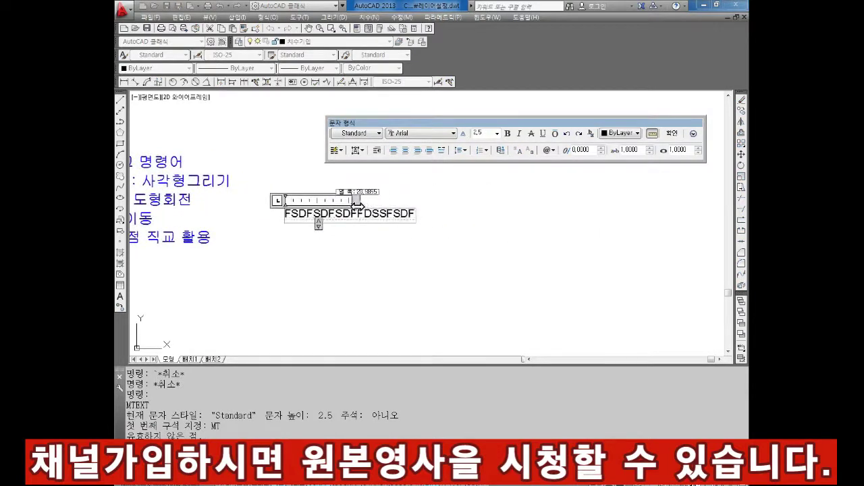
{"action": "type", "text": "FSDF"}
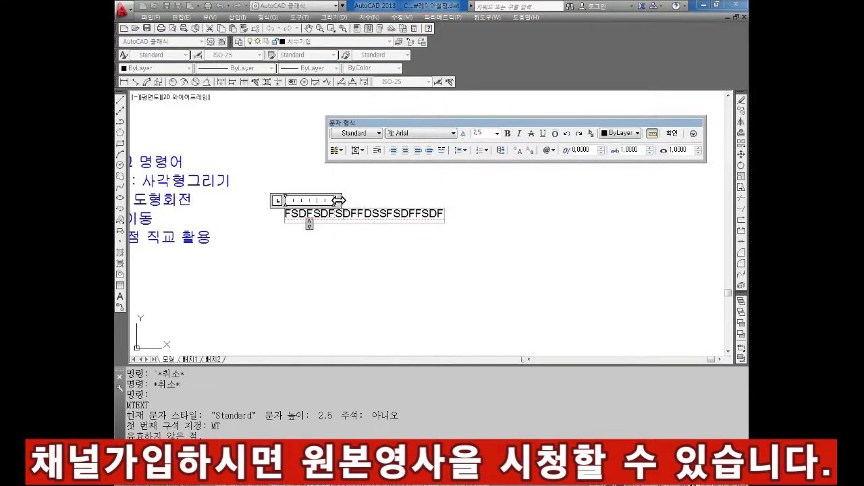
{"action": "mouse_move", "coordinate": [338, 200]}
{"action": "left_mouse_down"}
{"action": "mouse_move", "coordinate": [645, 186]}
{"action": "mouse_move", "coordinate": [603, 193]}
{"action": "mouse_move", "coordinate": [638, 199]}
{"action": "left_mouse_up"}
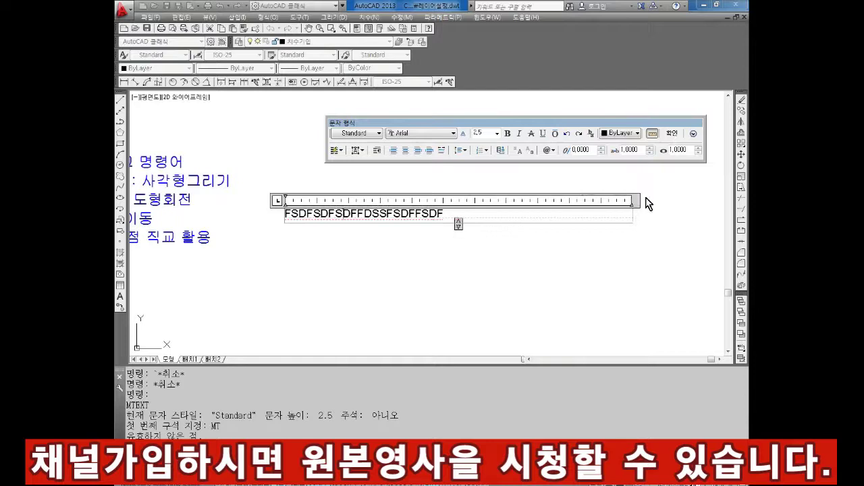
- Hide the ruler and fine-tune the sample text box width
{"action": "left_click", "coordinate": [653, 134]}
{"action": "left_click", "coordinate": [653, 134]}
{"action": "left_click", "coordinate": [653, 134]}
{"action": "left_click", "coordinate": [653, 134]}
{"action": "left_click", "coordinate": [653, 134]}
{"action": "left_click", "coordinate": [654, 134]}
{"action": "mouse_move", "coordinate": [637, 201]}
{"action": "left_mouse_down"}
{"action": "mouse_move", "coordinate": [343, 197]}
{"action": "mouse_move", "coordinate": [665, 200]}
{"action": "left_mouse_up"}
{"action": "left_click", "coordinate": [653, 134]}
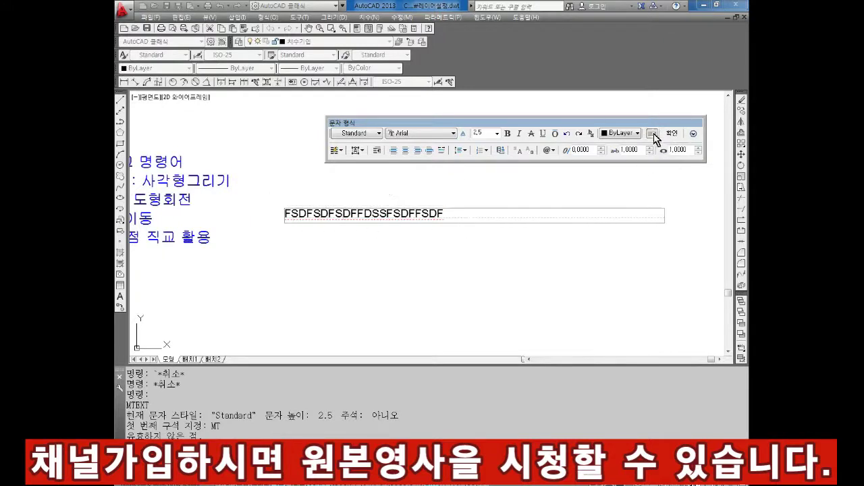
{"action": "left_click", "coordinate": [653, 134]}
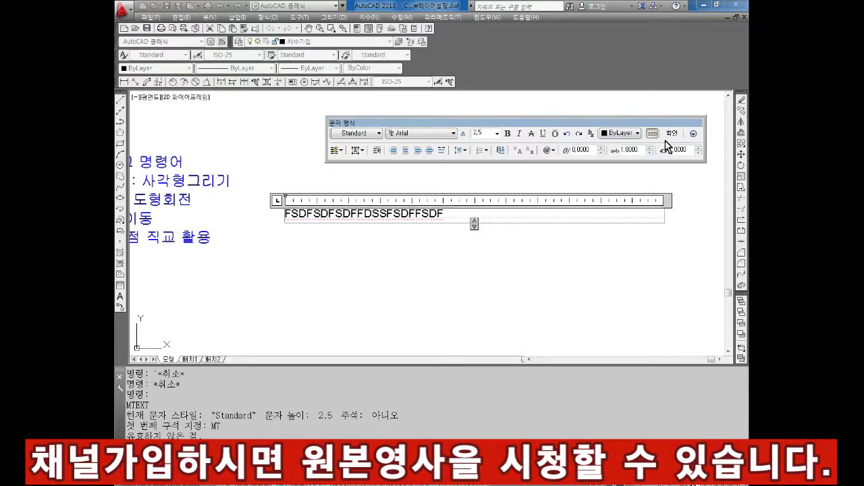
{"action": "left_click", "coordinate": [703, 212]}
{"action": "double_click", "coordinate": [383, 216]}
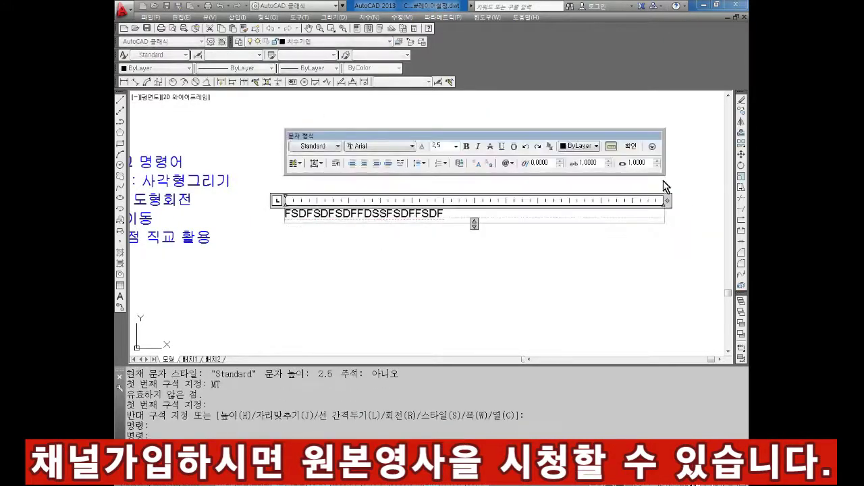
{"action": "left_click_drag", "start_coordinate": [667, 201], "coordinate": [652, 201]}
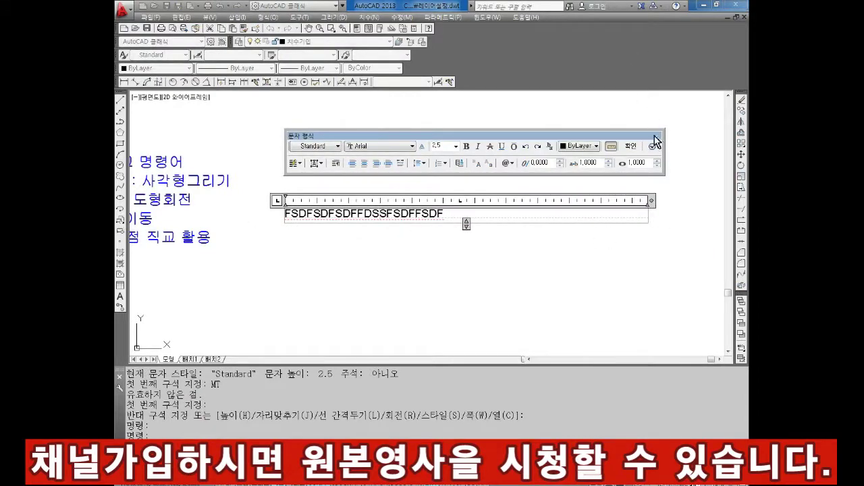
{"action": "left_click", "coordinate": [449, 268]}
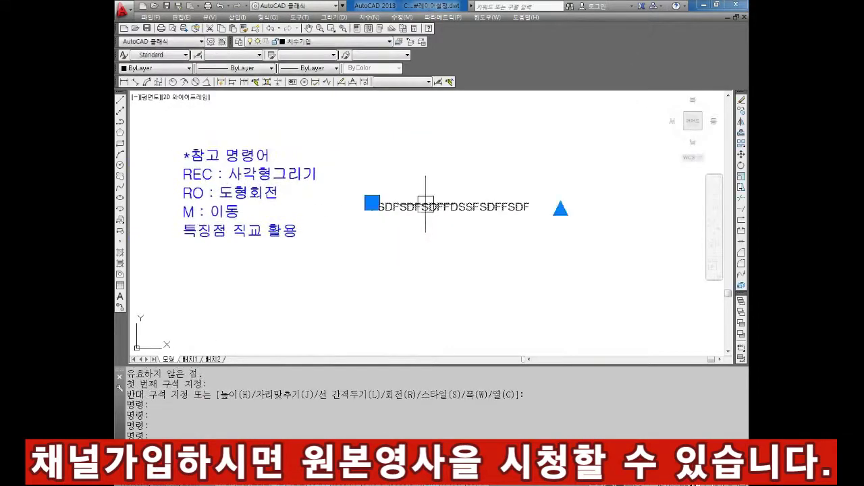
- Discard the sample FSDF text and exit the note editor
{"action": "double_click", "coordinate": [368, 215]}
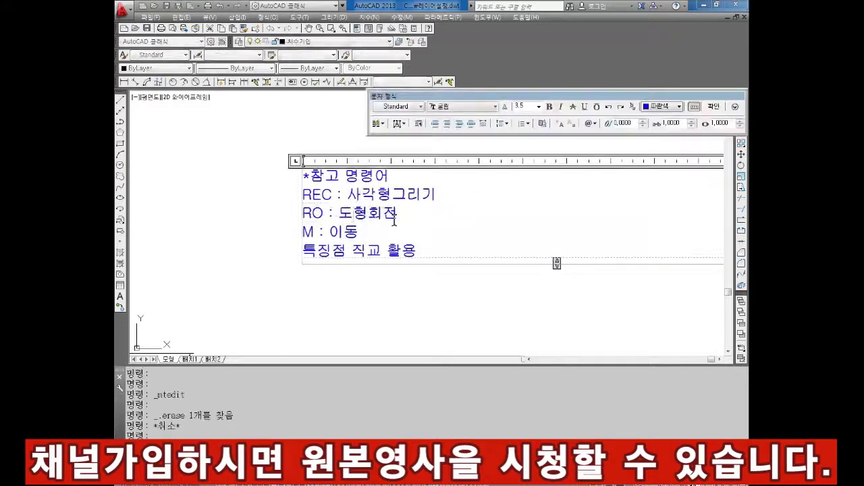
{"action": "key", "text": "Escape"}
{"action": "double_click", "coordinate": [370, 213]}
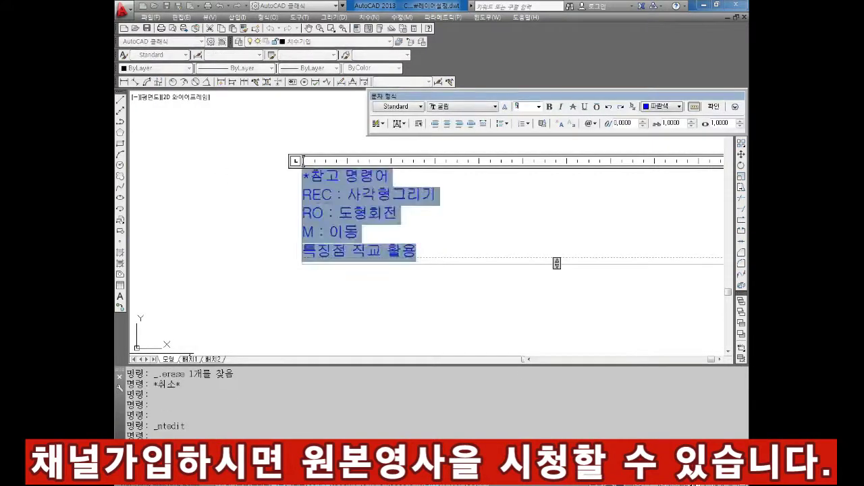
{"action": "key", "text": "Escape"}
{"action": "key", "text": "Escape"}
{"action": "key", "text": "Escape"}
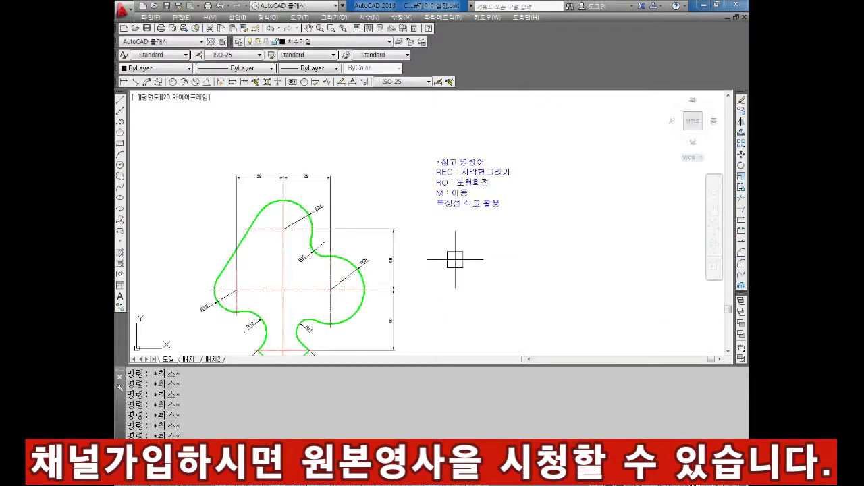
{"action": "key", "text": "Return"}
{"action": "key", "text": "Escape"}
{"action": "key", "text": "Escape"}
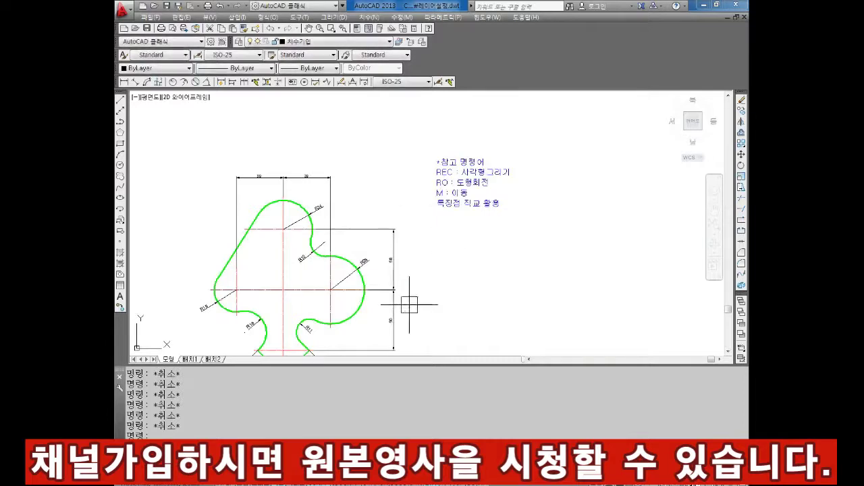
- Move the command-reference note beside the drawing with M
{"action": "type", "text": "m"}
{"action": "key", "text": "Return"}
{"action": "left_click", "coordinate": [473, 196]}
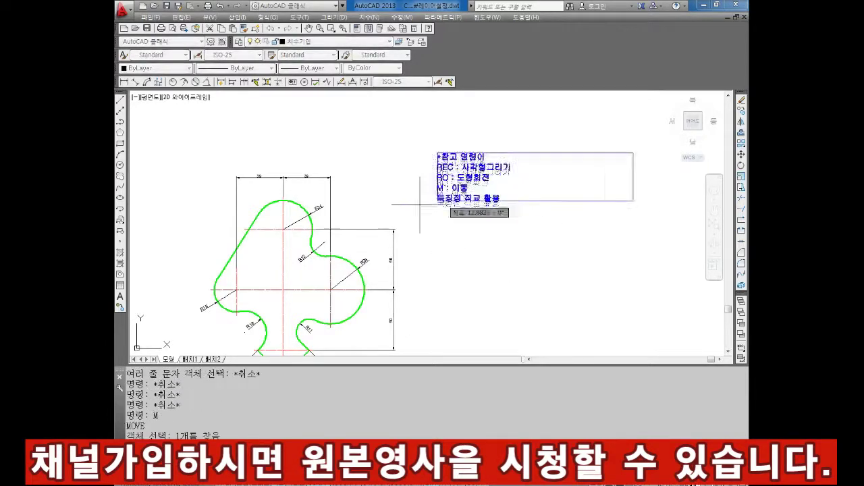
{"action": "key", "text": "Return"}
{"action": "left_click", "coordinate": [436, 207]}
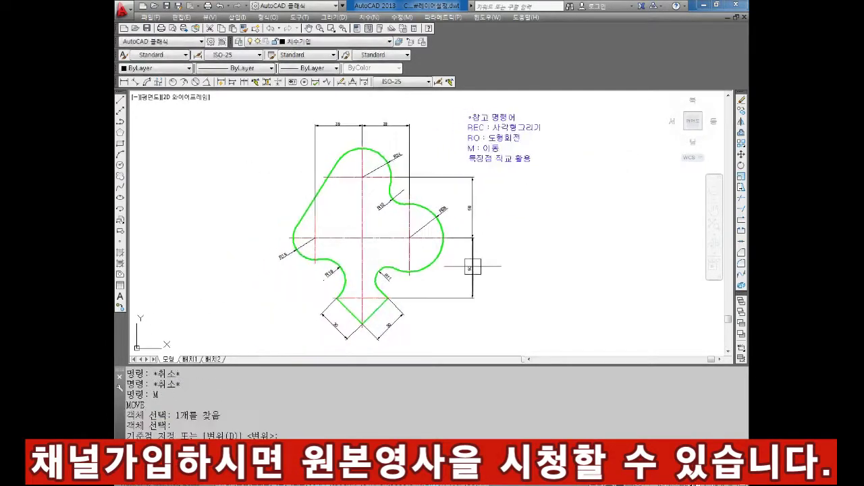
{"action": "right_click", "coordinate": [468, 268]}
- Note the circle steps in Notepad: C Enter, pick a point, D Enter, 16.5
{"action": "type", "text": "C에"}
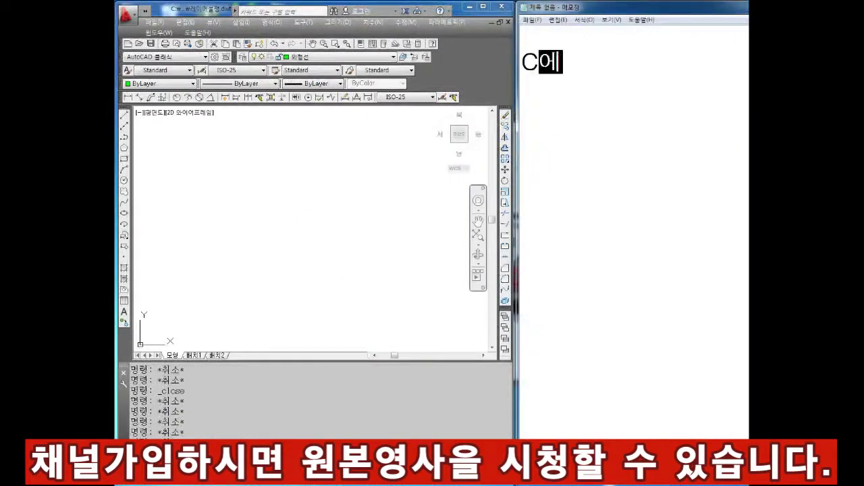
{"action": "type", "text": "ㄴ터"}
{"action": "key", "text": "Return"}
{"action": "type", "text": "임윗점 클릭"}
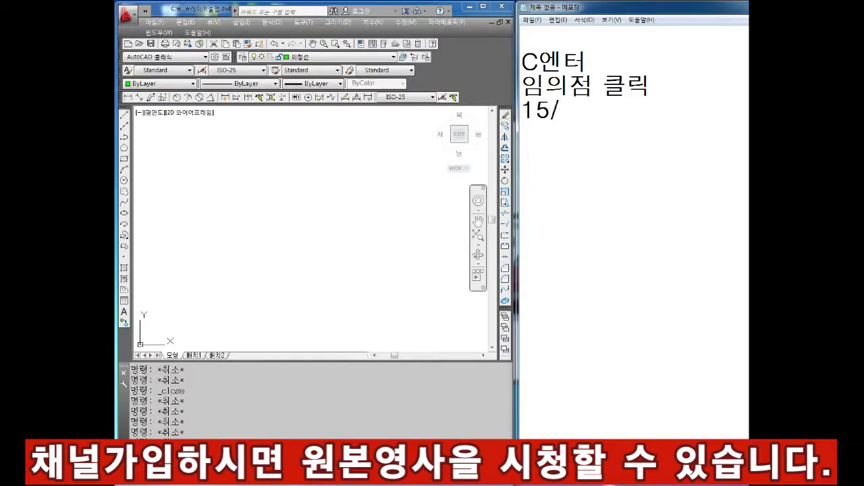
{"action": "type", "text": "D엔ㅌ"}
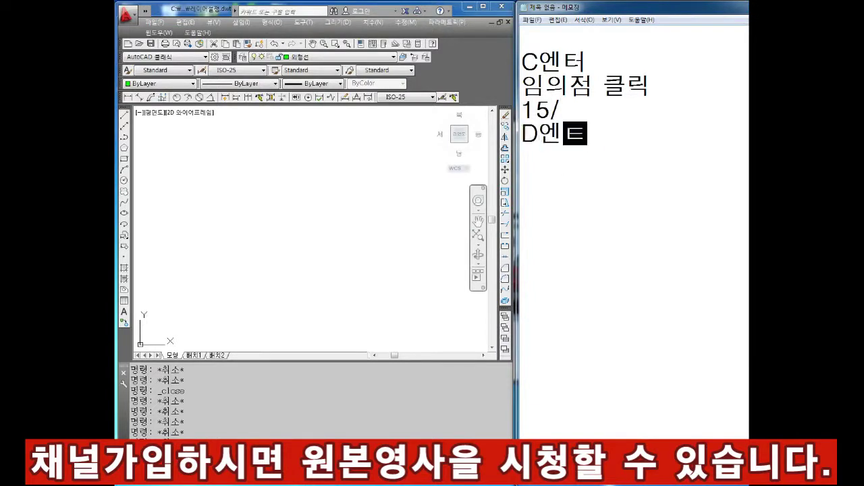
{"action": "key", "text": "Return"}
{"action": "type", "text": "16.52"}
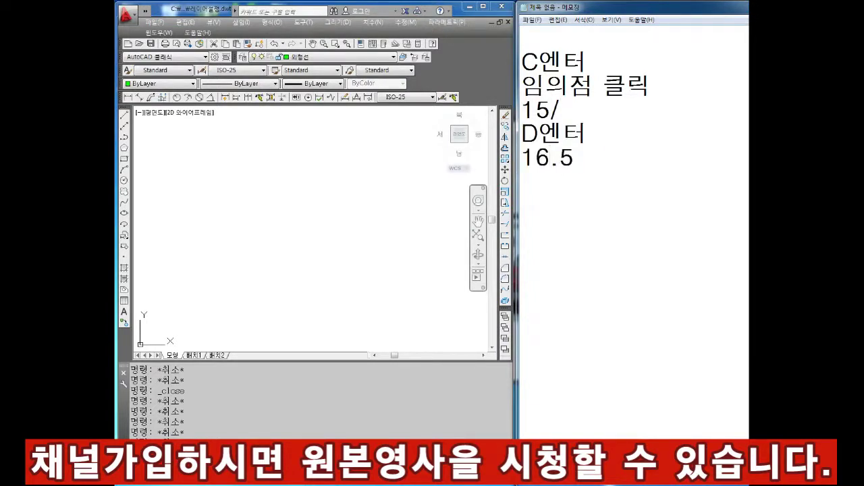
- Draw a circle of radius 15
{"action": "left_click", "coordinate": [290, 207]}
{"action": "key", "text": "Escape"}
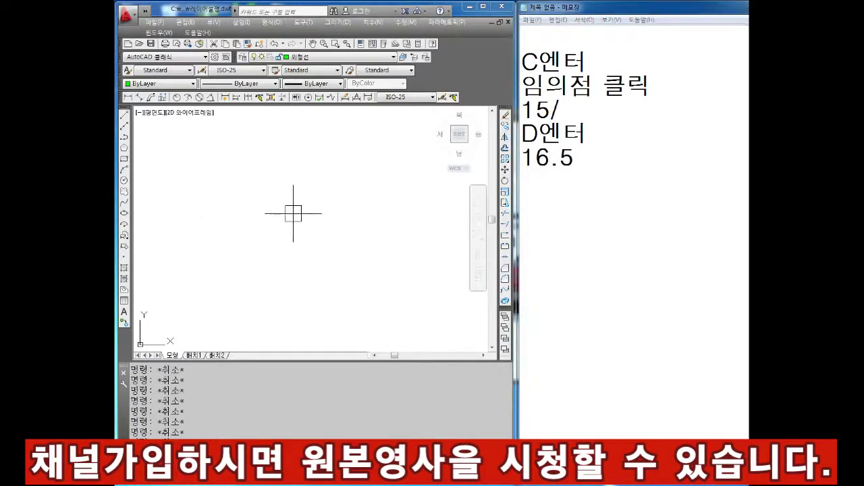
{"action": "type", "text": "C"}
{"action": "key", "text": "Return"}
{"action": "left_click", "coordinate": [289, 206]}
{"action": "type", "text": "15"}
{"action": "scroll", "coordinate": [295, 201], "scroll_direction": "up", "scroll_amount": 7}
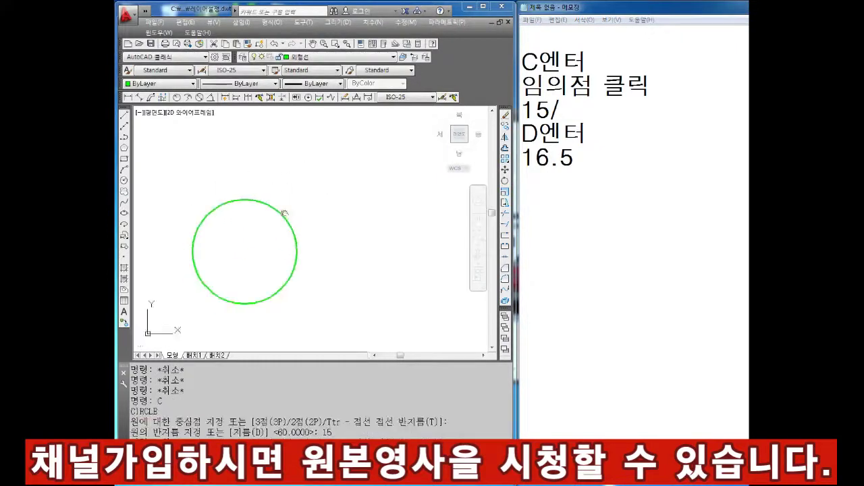
{"action": "key", "text": "Escape"}
{"action": "key", "text": "Escape"}
- Draw a concentric circle of diameter 16.5 on the same centre
{"action": "type", "text": "C"}
{"action": "key", "text": "Return"}
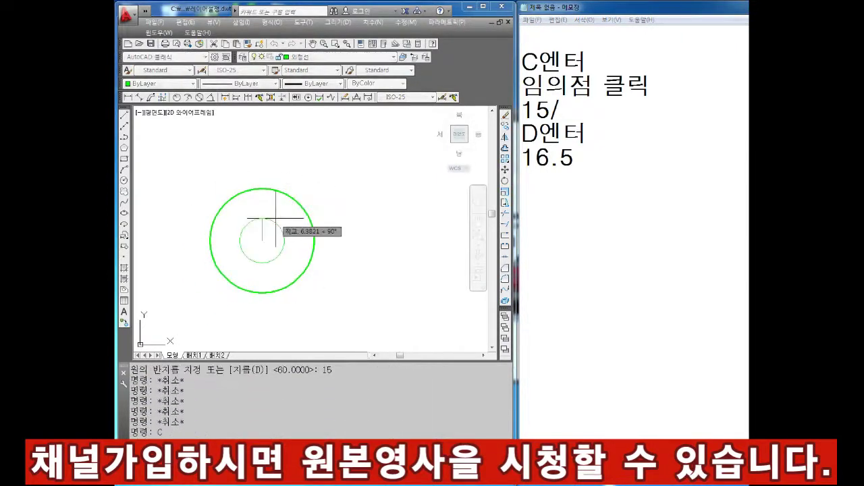
{"action": "left_click", "coordinate": [262, 241]}
{"action": "type", "text": "D 16.5"}
{"action": "scroll", "coordinate": [257, 233], "scroll_direction": "up", "scroll_amount": 2}
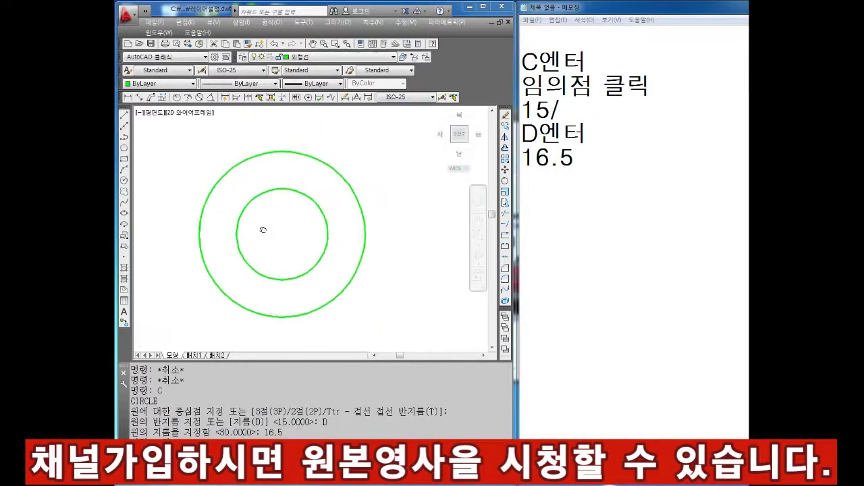
{"action": "key", "text": "Escape"}
{"action": "key", "text": "Escape"}
- Dimension the inner circle ⌀16.5 and the outer circle R15
{"action": "left_click", "coordinate": [202, 103]}
{"action": "left_click", "coordinate": [307, 223]}
{"action": "left_click", "coordinate": [381, 184]}
{"action": "left_click", "coordinate": [177, 97]}
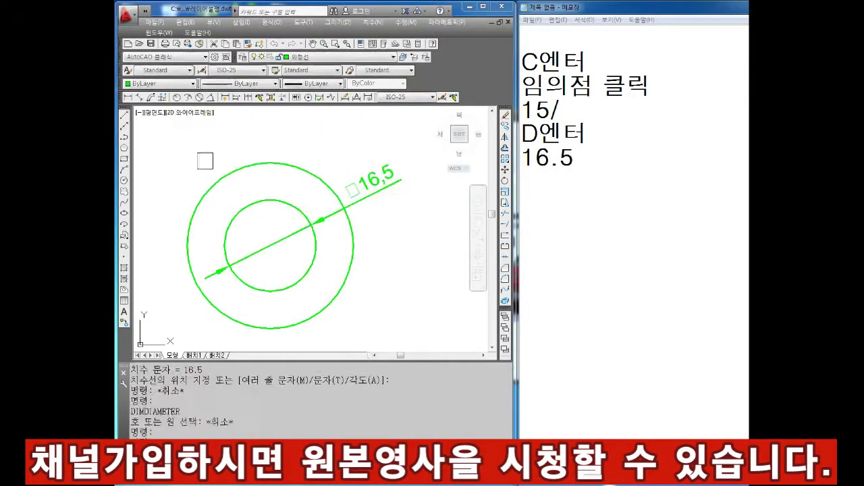
{"action": "left_click", "coordinate": [203, 192]}
{"action": "left_click", "coordinate": [175, 174]}
{"action": "scroll", "coordinate": [378, 114], "scroll_direction": "down", "scroll_amount": 2}
{"action": "left_click", "coordinate": [558, 182]}
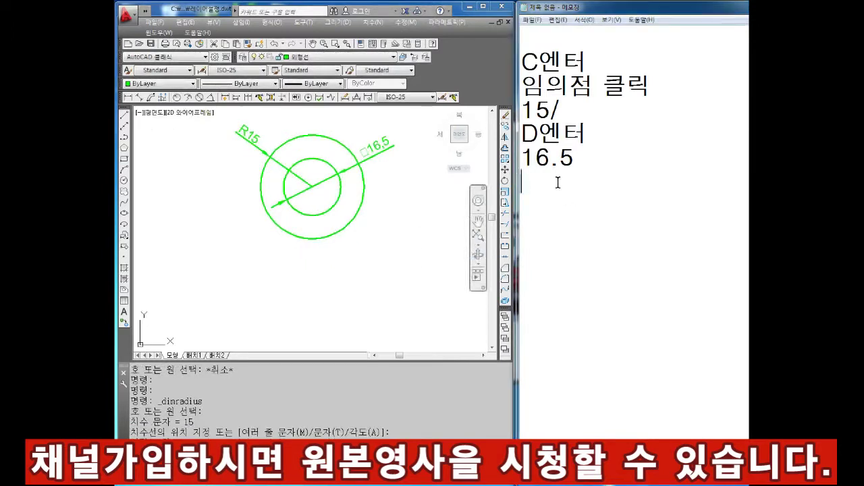
- Add '보조선' and '직교모드 ON' to the Notepad notes
{"action": "type", "text": "보조선"}
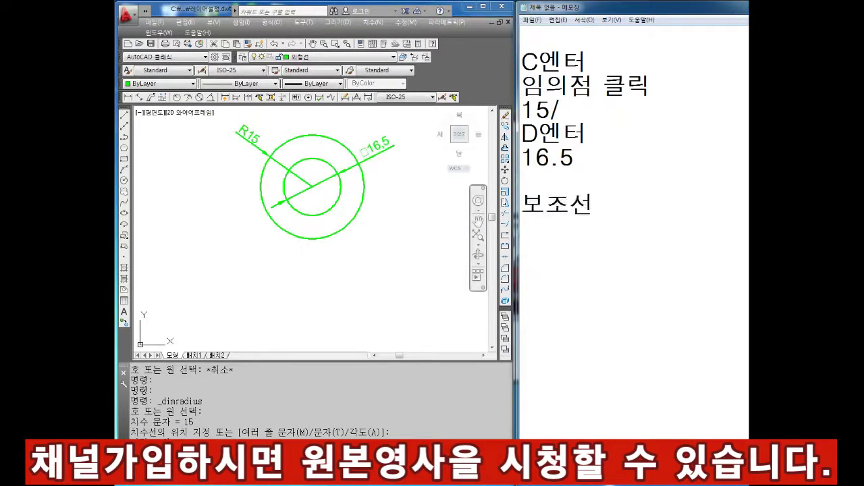
{"action": "type", "text": "WLR"}
{"action": "key", "text": "BackSpace"}
{"action": "key", "text": "BackSpace"}
{"action": "key", "text": "BackSpace"}
{"action": "key", "text": "Hangul"}
{"action": "type", "text": "직교모드"}
{"action": "key", "text": "Hangul"}
{"action": "type", "text": "O"}
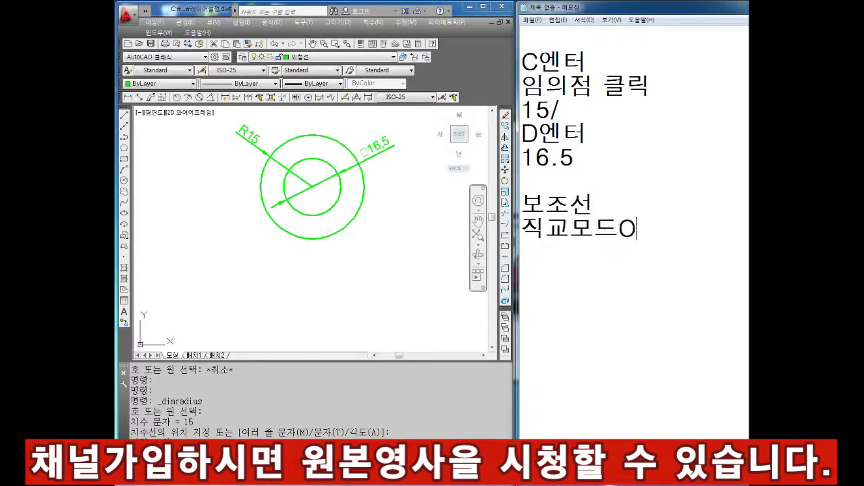
- Draw a 123-long vertical line down from the circles' centre
{"action": "left_click", "coordinate": [334, 206]}
{"action": "key", "text": "Escape"}
{"action": "key", "text": "Escape"}
{"action": "key", "text": "Escape"}
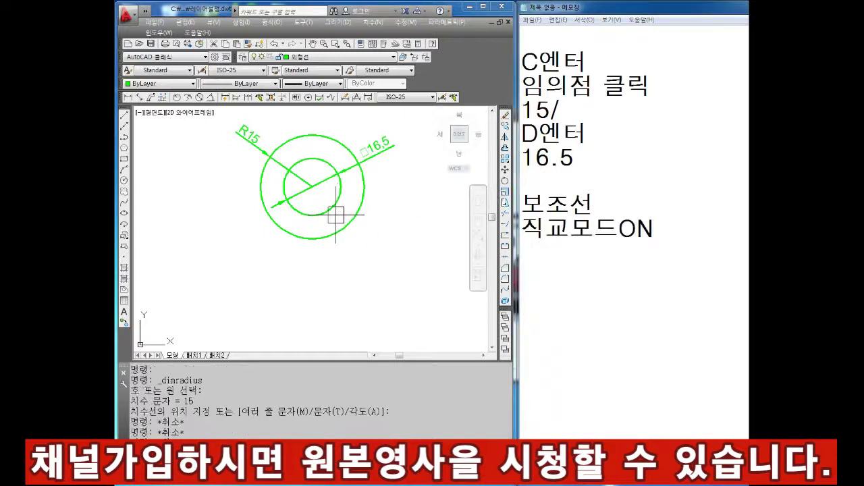
{"action": "scroll", "coordinate": [330, 193], "scroll_direction": "up", "scroll_amount": 2}
{"action": "type", "text": "L"}
{"action": "key", "text": "Return"}
{"action": "left_click", "coordinate": [308, 80]}
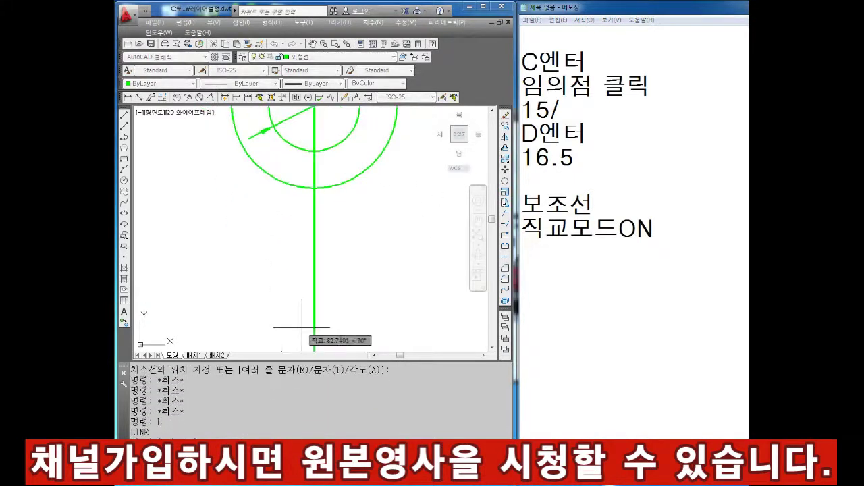
{"action": "type", "text": "123"}
{"action": "key", "text": "Return"}
- Put the line on the red dash-dot centre-line layer
{"action": "left_click", "coordinate": [318, 57]}
{"action": "left_click", "coordinate": [310, 115]}
{"action": "scroll", "coordinate": [328, 286], "scroll_direction": "down", "scroll_amount": 2}
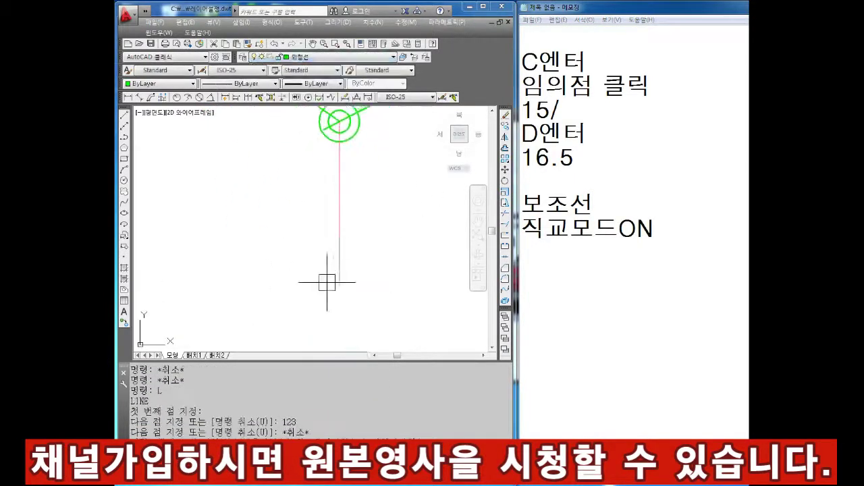
{"action": "key", "text": "Escape"}
{"action": "scroll", "coordinate": [335, 218], "scroll_direction": "up", "scroll_amount": 2}
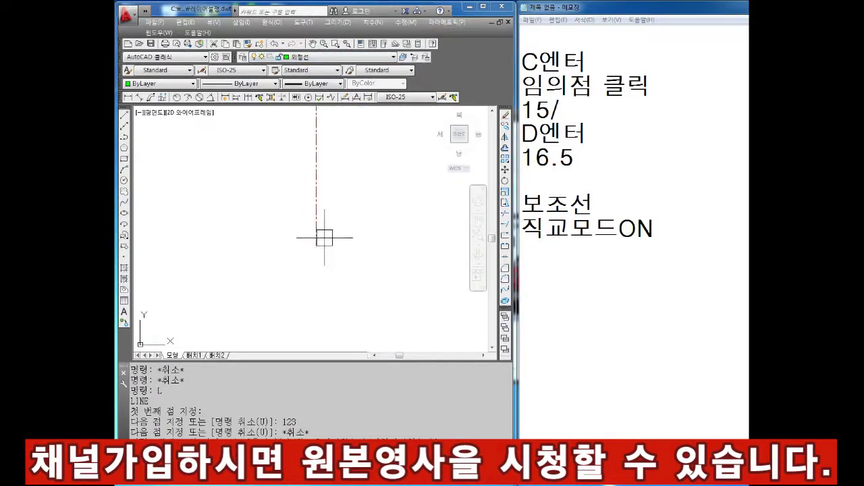
- Begin the 'C엔터' note in Notepad, correcting mistyped characters
{"action": "left_click", "coordinate": [560, 273]}
{"action": "type", "text": "ㅊDP"}
{"action": "key", "text": "BackSpace"}
{"action": "key", "text": "BackSpace"}
{"action": "type", "text": "ㅇ"}
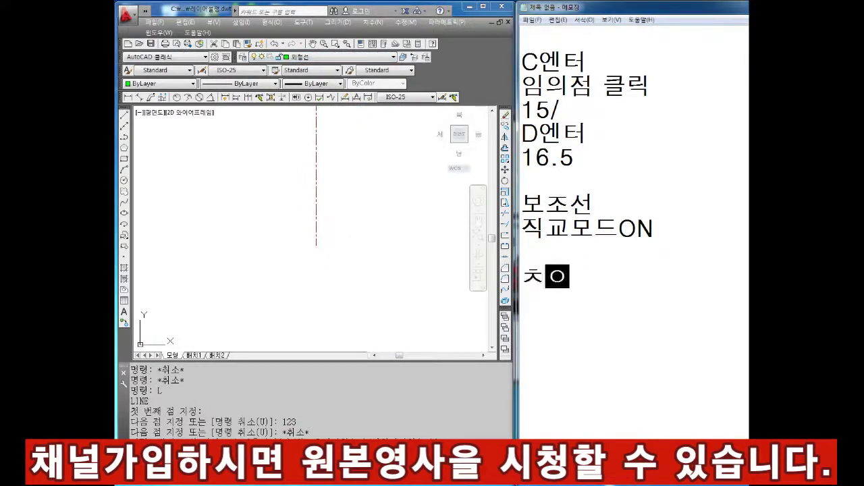
{"action": "key", "text": "BackSpace"}
{"action": "key", "text": "BackSpace"}
- Write the circle steps in the notes: '엔터', '끝점 클릭', 'D엔터'
{"action": "type", "text": "엔터"}
{"action": "key", "text": "Return"}
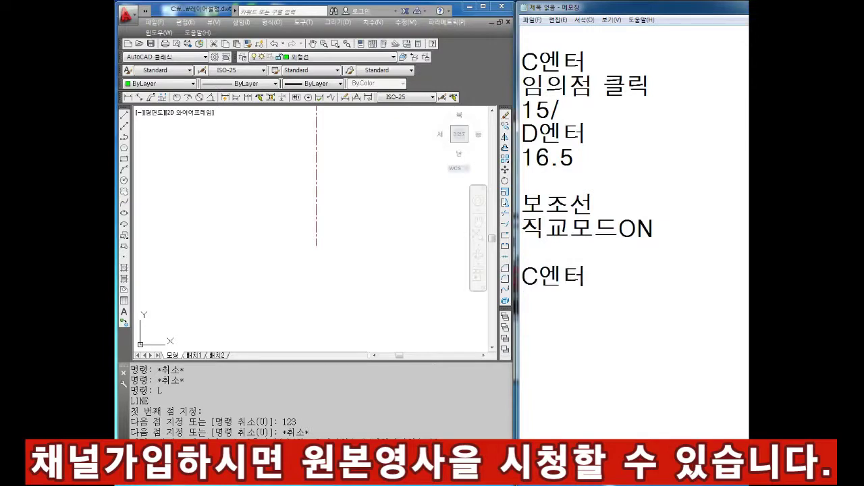
{"action": "type", "text": "끝점 클릭"}
{"action": "key", "text": "Return"}
{"action": "type", "text": "D엔터"}
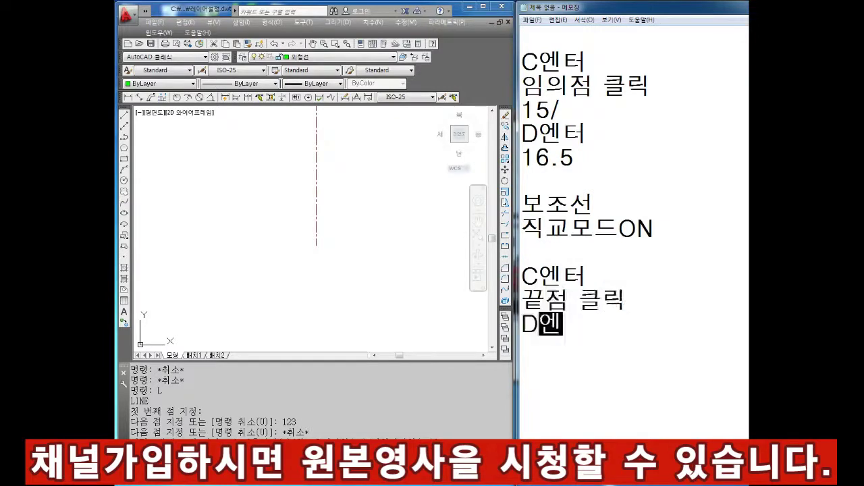
{"action": "key", "text": "Return"}
{"action": "type", "text": "45 / 22.5"}
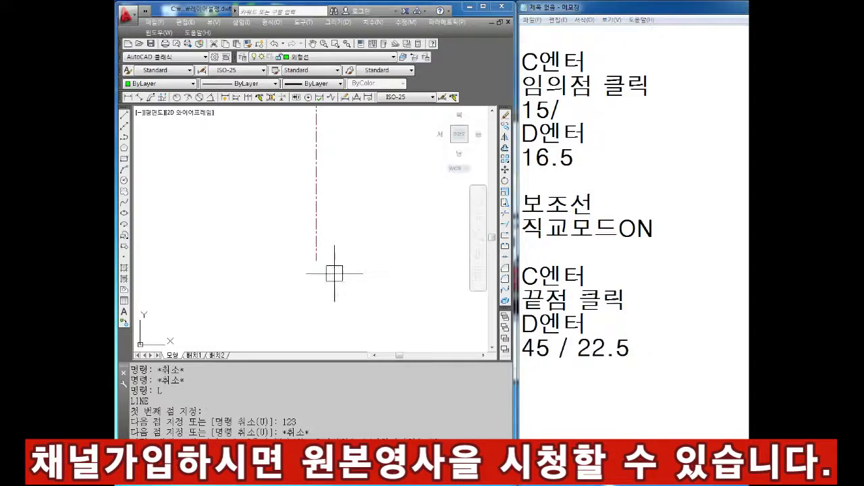
{"action": "type", "text": "22.5"}
- Draw a ⌀45 circle centred on the centre line's lower end
{"action": "left_click", "coordinate": [338, 277]}
{"action": "key", "text": "Escape"}
{"action": "key", "text": "Escape"}
{"action": "key", "text": "Escape"}
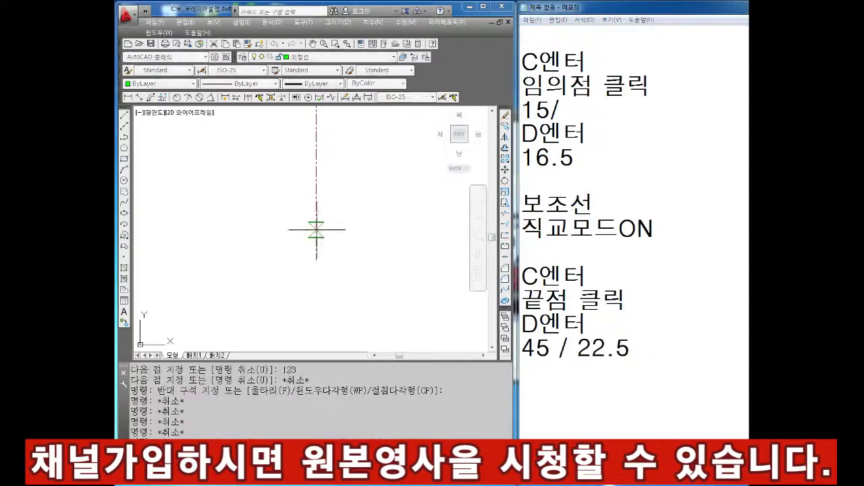
{"action": "type", "text": "c"}
{"action": "key", "text": "Return"}
{"action": "left_click", "coordinate": [316, 260]}
{"action": "type", "text": "d"}
{"action": "key", "text": "Return"}
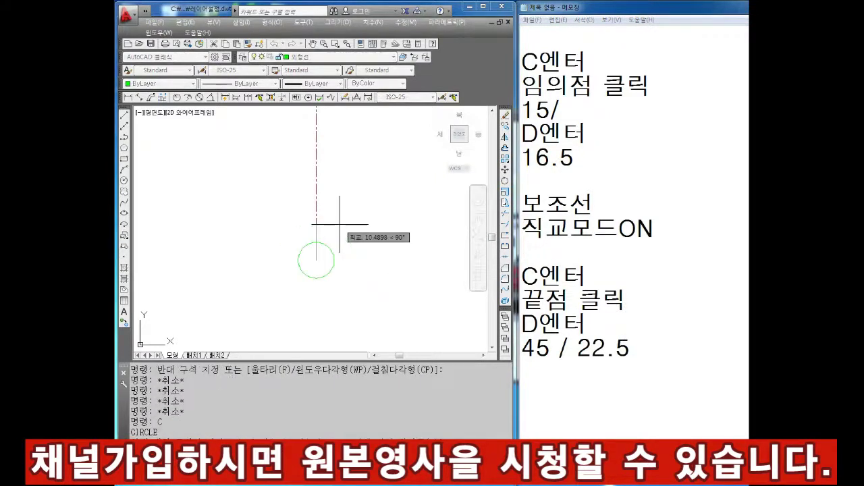
{"action": "type", "text": "45"}
{"action": "key", "text": "Return"}
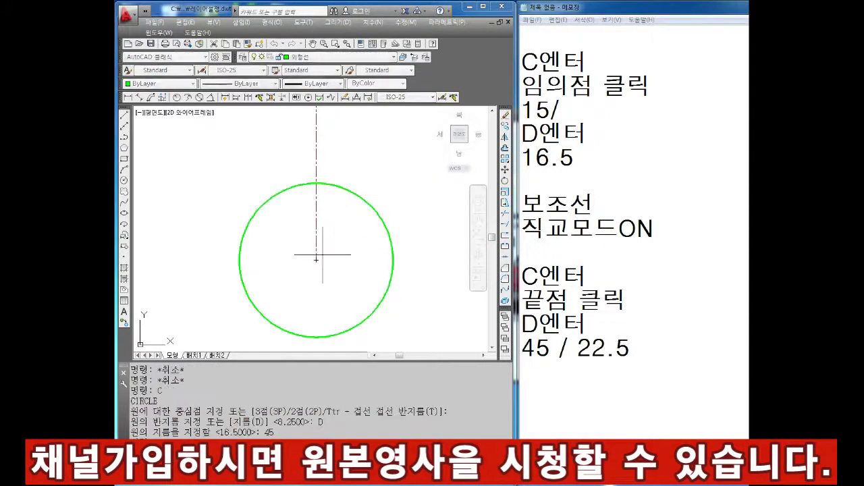
- Draw a concentric ⌀22.5 circle on the same centre point
{"action": "key", "text": "Return"}
{"action": "left_click", "coordinate": [315, 260]}
{"action": "type", "text": "d"}
{"action": "key", "text": "Return"}
{"action": "type", "text": "22.5"}
{"action": "key", "text": "Return"}
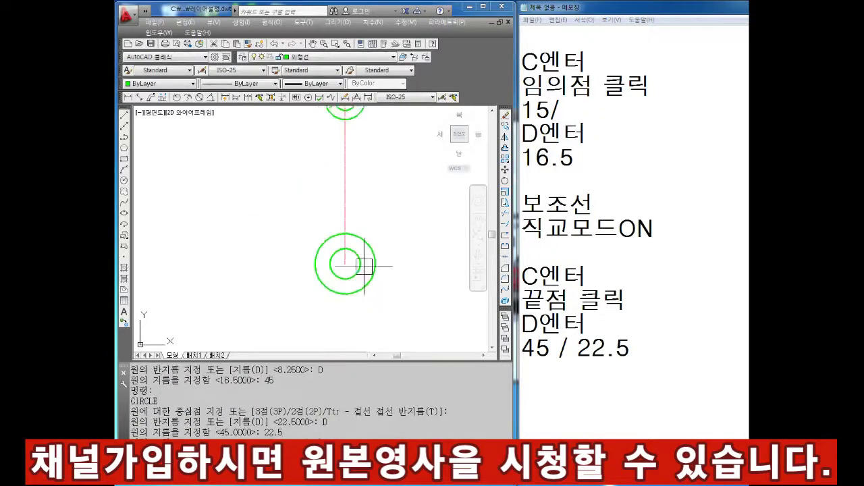
{"action": "key", "text": "Escape"}
{"action": "key", "text": "Escape"}
- Add ⌀45 and ⌀22.5 diameter dimensions, then note '보조선'
{"action": "left_click", "coordinate": [199, 97]}
{"action": "left_click", "coordinate": [270, 198]}
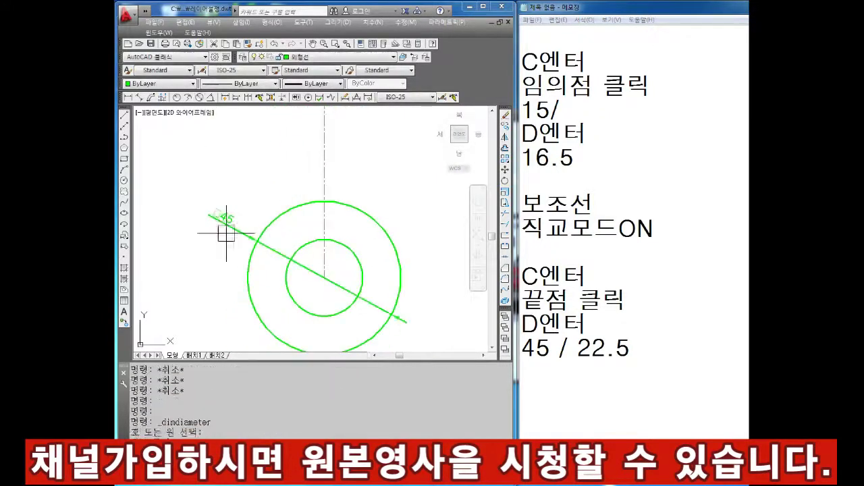
{"action": "left_click", "coordinate": [216, 189]}
{"action": "key", "text": "Return"}
{"action": "left_click", "coordinate": [297, 278]}
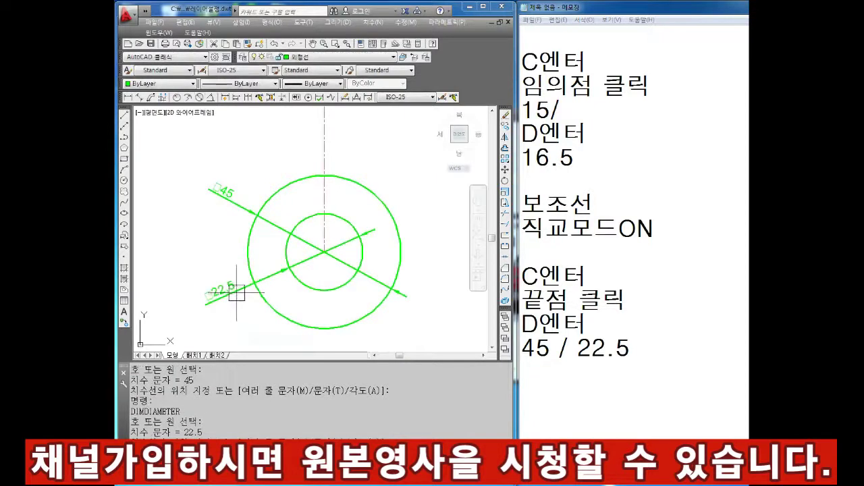
{"action": "left_click", "coordinate": [237, 292]}
{"action": "key", "text": "Escape"}
{"action": "left_click", "coordinate": [554, 392]}
{"action": "type", "text": "보조선"}
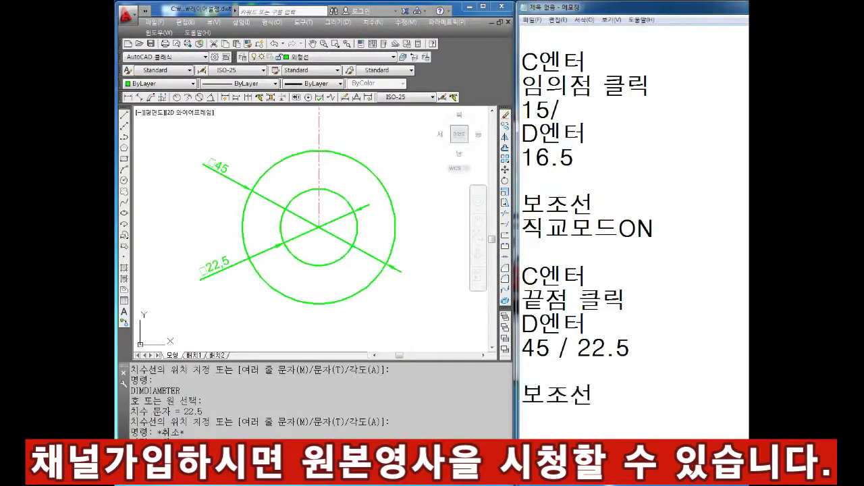
{"action": "type", "text": "51"}
- Note '123', then make the 중심선 centre-line layer current
{"action": "key", "text": "Return"}
{"action": "type", "text": "123"}
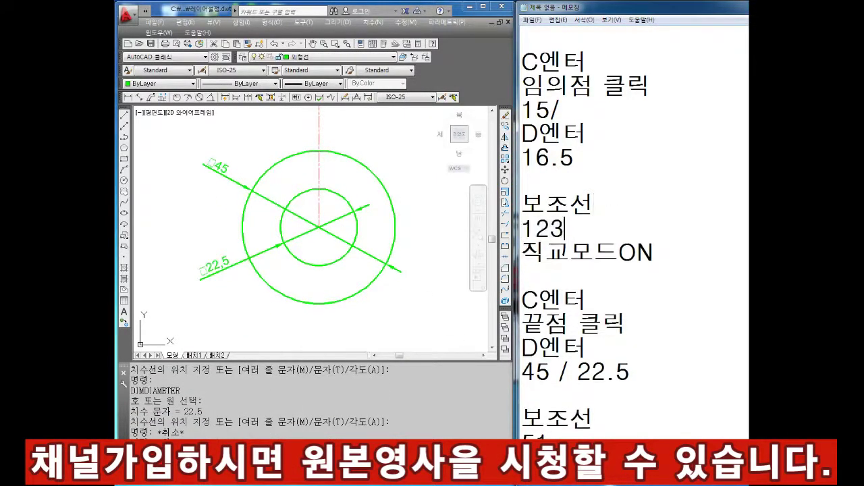
{"action": "scroll", "coordinate": [646, 431], "scroll_direction": "down", "scroll_amount": 1}
{"action": "left_click", "coordinate": [308, 225]}
{"action": "key", "text": "Escape"}
{"action": "key", "text": "Escape"}
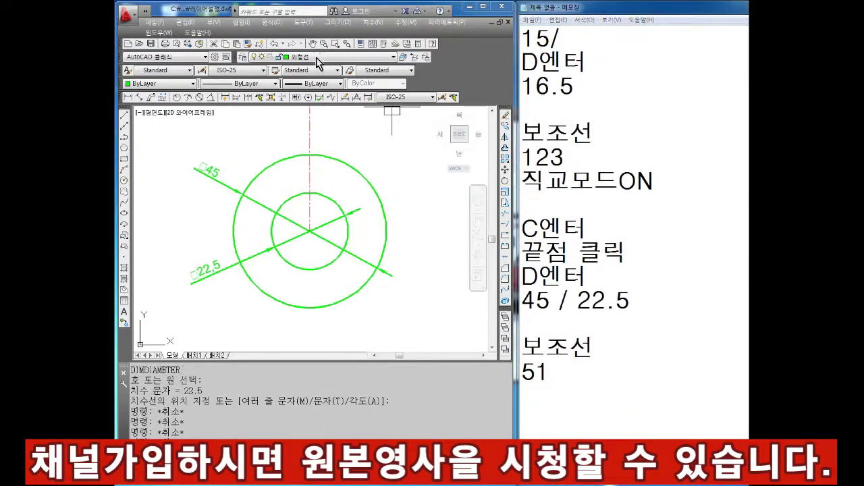
{"action": "left_click", "coordinate": [304, 57]}
{"action": "left_click", "coordinate": [300, 115]}
{"action": "key", "text": "Escape"}
{"action": "key", "text": "Escape"}
{"action": "key", "text": "Escape"}
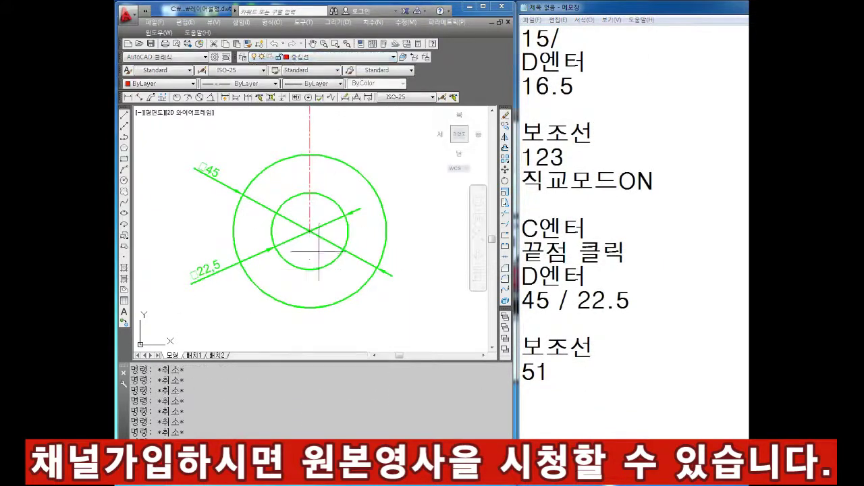
- Draw a 51-unit horizontal line right from the circles' shared centre
{"action": "type", "text": "l"}
{"action": "key", "text": "Return"}
{"action": "left_click", "coordinate": [309, 231]}
{"action": "middle_click_drag", "start_coordinate": [309, 231], "coordinate": [240, 230]}
{"action": "type", "text": "51"}
{"action": "key", "text": "Return"}
{"action": "scroll", "coordinate": [389, 245], "scroll_direction": "down", "scroll_amount": 3}
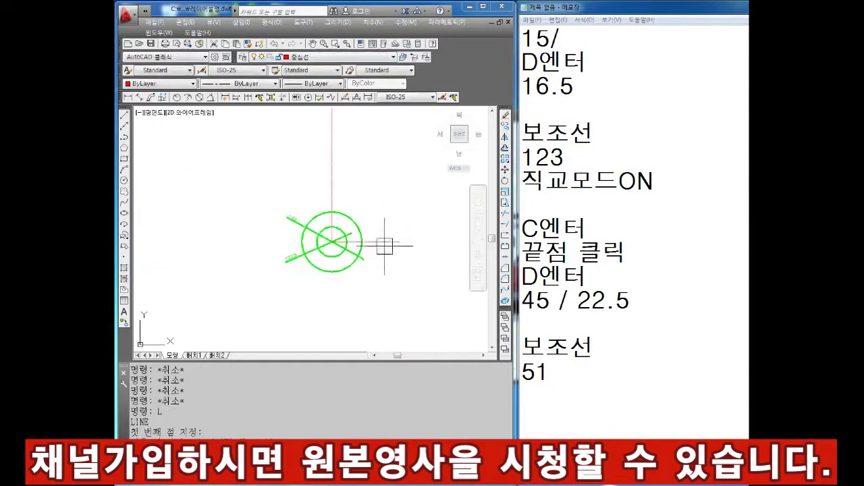
{"action": "scroll", "coordinate": [358, 264], "scroll_direction": "up", "scroll_amount": 2}
{"action": "scroll", "coordinate": [364, 284], "scroll_direction": "up", "scroll_amount": 1}
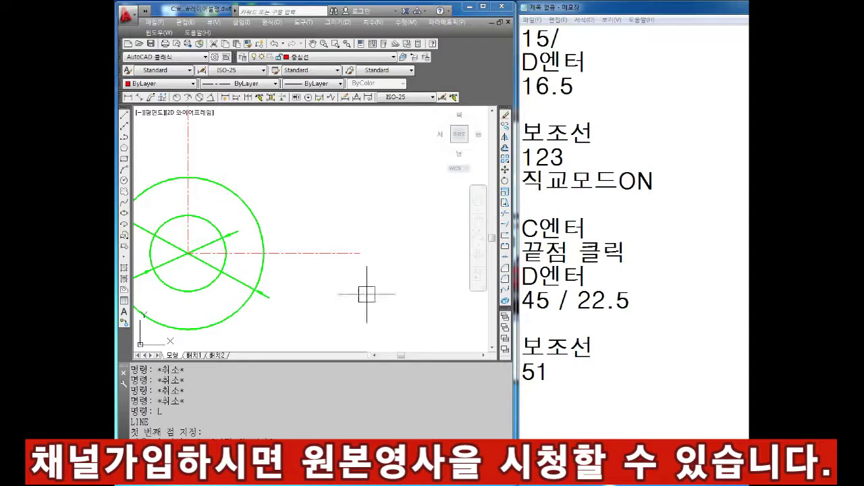
{"action": "left_click", "coordinate": [547, 397]}
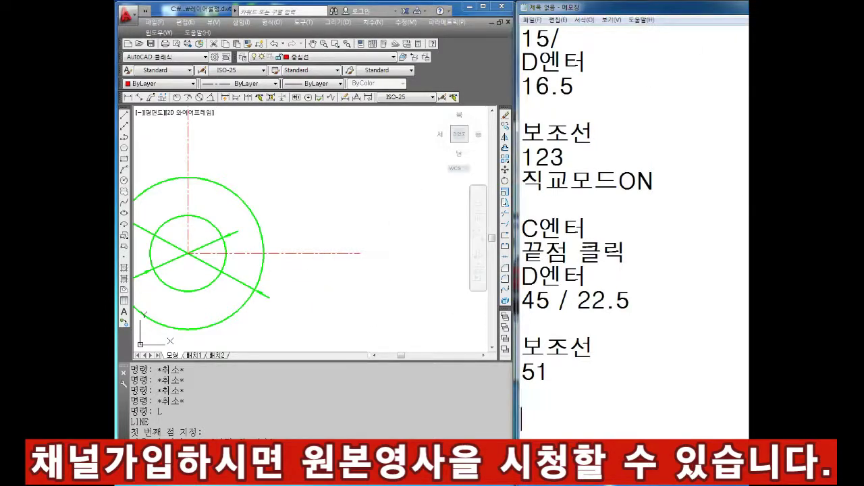
- Record the next circle steps in the notes: 'C엔터', '끝점', 'D엔터', '16.5'
{"action": "type", "text": "C엔터"}
{"action": "key", "text": "Return"}
{"action": "type", "text": "끝점클릭"}
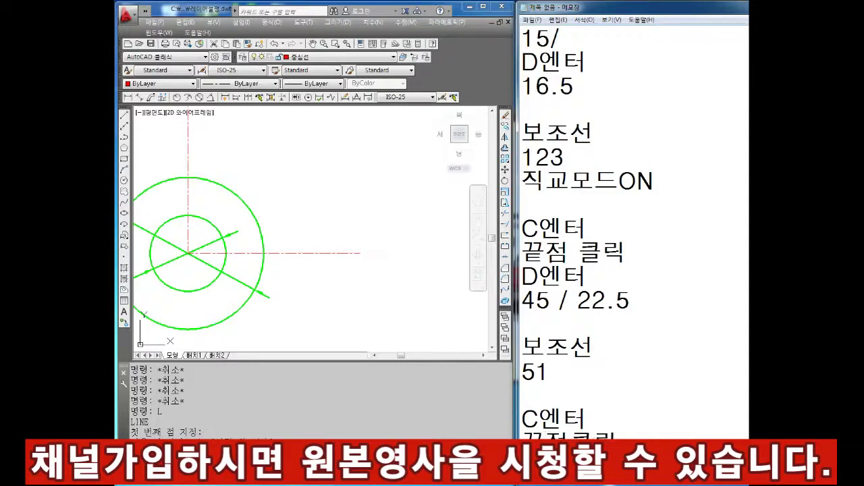
{"action": "key", "text": "Return"}
{"action": "type", "text": "D엔터"}
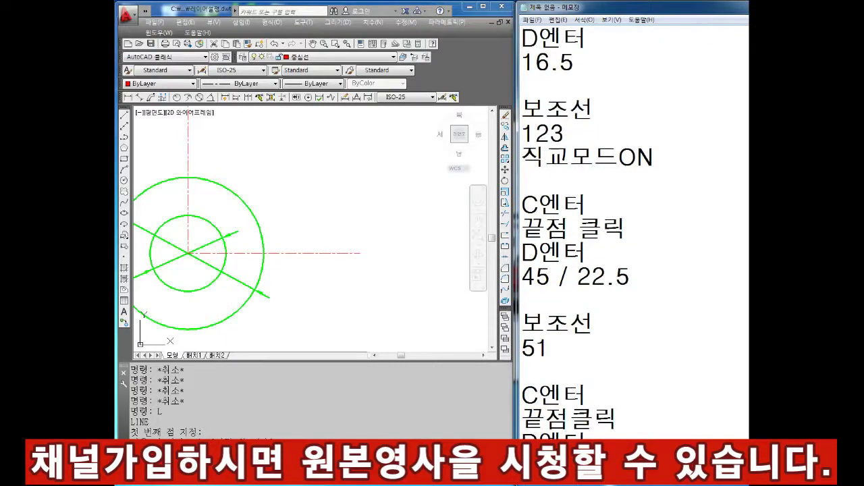
{"action": "key", "text": "Return"}
{"action": "type", "text": "16.5"}
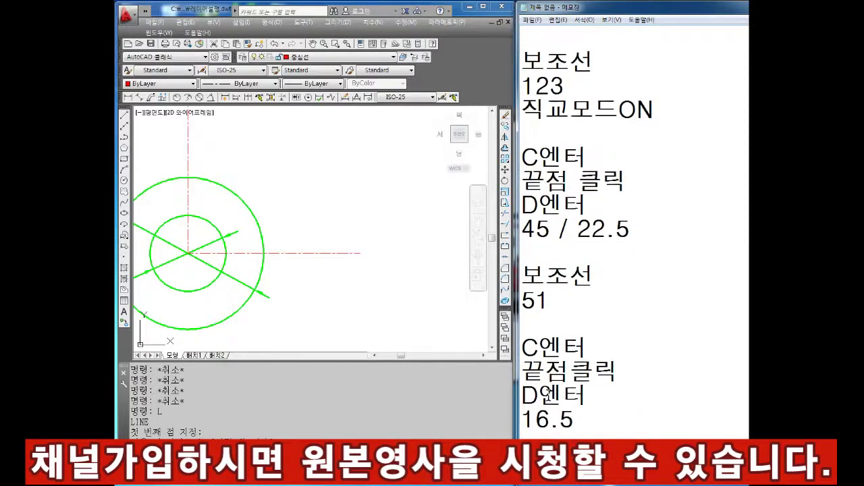
{"action": "key", "text": "Return"}
{"action": "type", "text": "18"}
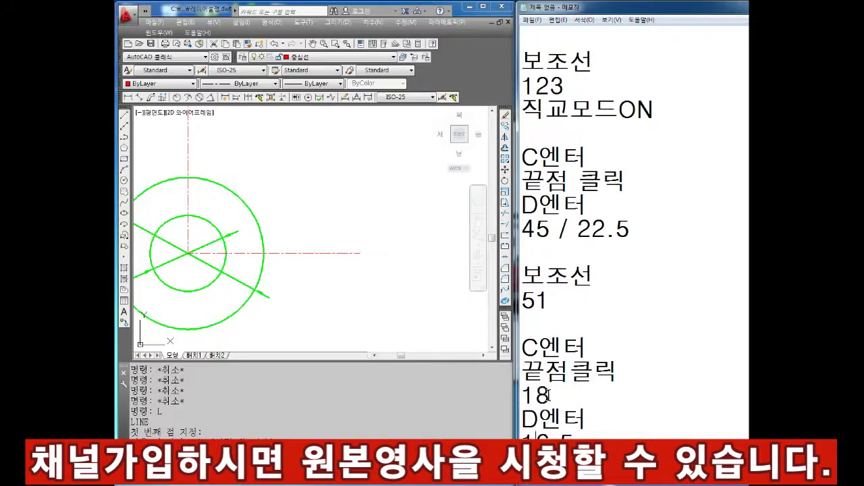
- Draw a ⌀16.5 circle at the centre line's right end
{"action": "scroll", "coordinate": [548, 395], "scroll_direction": "down", "scroll_amount": 1}
{"action": "left_click", "coordinate": [293, 324]}
{"action": "key", "text": "Escape"}
{"action": "key", "text": "Escape"}
{"action": "key", "text": "Escape"}
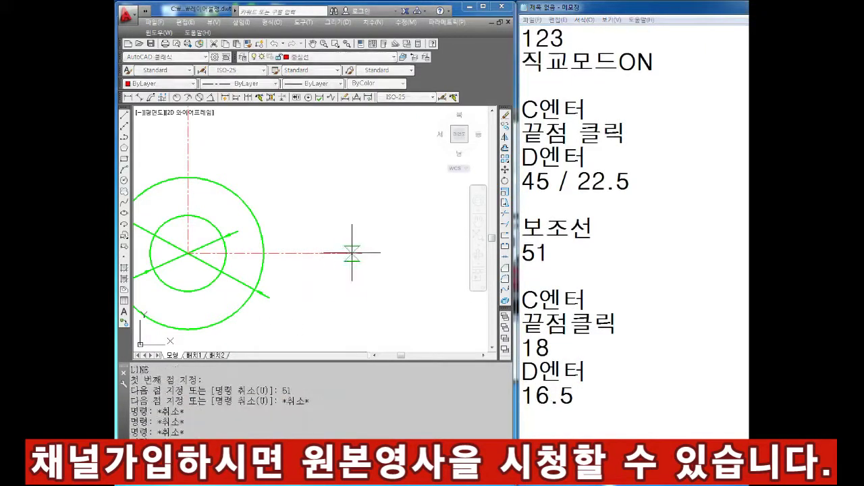
{"action": "type", "text": "c"}
{"action": "key", "text": "Return"}
{"action": "left_click", "coordinate": [359, 253]}
{"action": "type", "text": "D"}
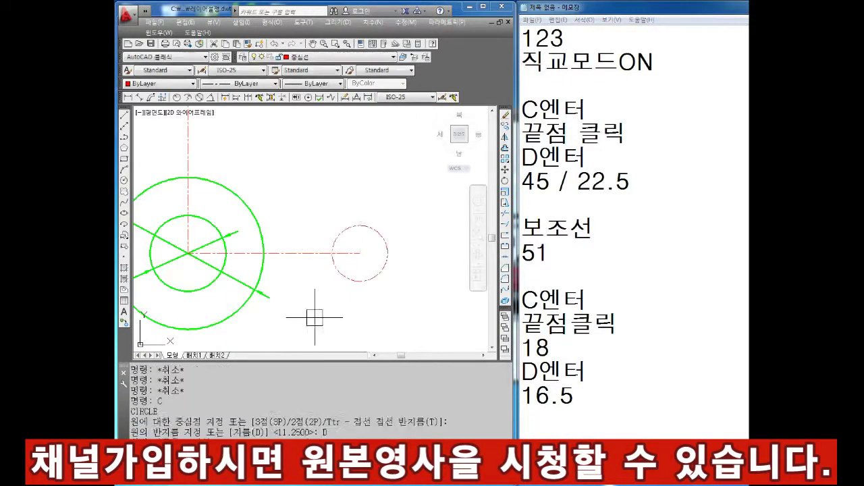
{"action": "key", "text": "Return"}
{"action": "type", "text": "16.5"}
{"action": "key", "text": "Escape"}
{"action": "key", "text": "Escape"}
- Move the ⌀16.5 circle to the 외형선 outline layer and make that layer current
{"action": "left_click", "coordinate": [384, 268]}
{"action": "left_click", "coordinate": [324, 56]}
{"action": "left_click", "coordinate": [329, 68]}
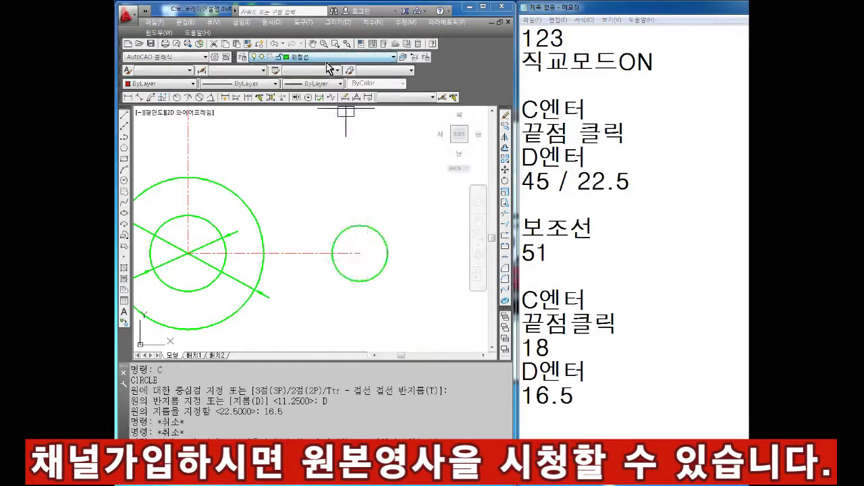
{"action": "left_click", "coordinate": [324, 57]}
{"action": "key", "text": "Escape"}
{"action": "left_click", "coordinate": [314, 57]}
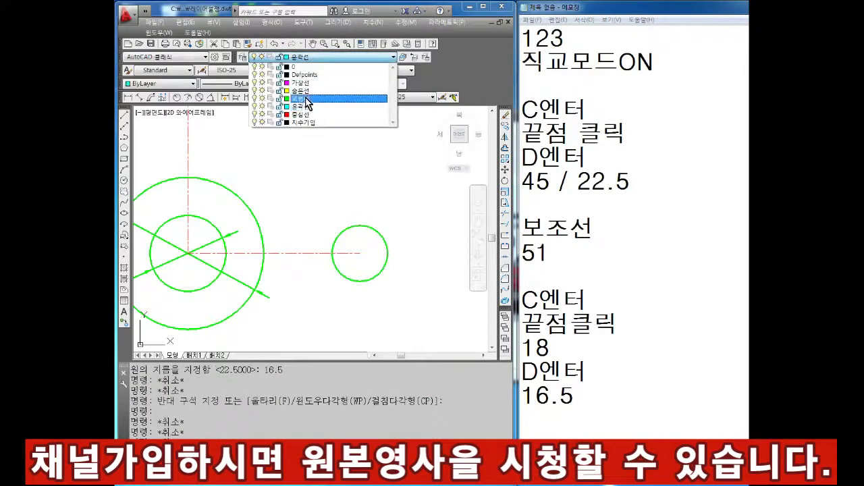
{"action": "left_click", "coordinate": [302, 99]}
- Draw a concentric R18 circle around the ⌀16.5 circle
{"action": "type", "text": "c"}
{"action": "key", "text": "Return"}
{"action": "left_click", "coordinate": [360, 253]}
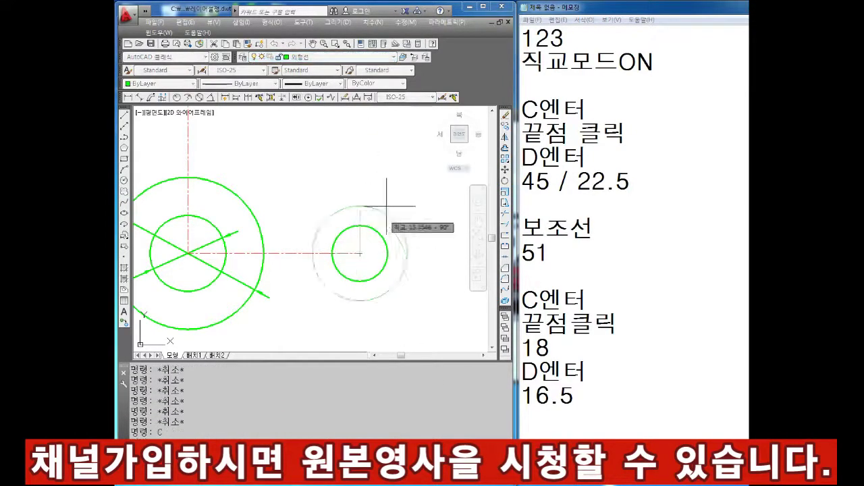
{"action": "type", "text": "18"}
{"action": "key", "text": "Return"}
{"action": "scroll", "coordinate": [395, 223], "scroll_direction": "down", "scroll_amount": 2}
{"action": "middle_click_drag", "start_coordinate": [395, 252], "coordinate": [364, 233]}
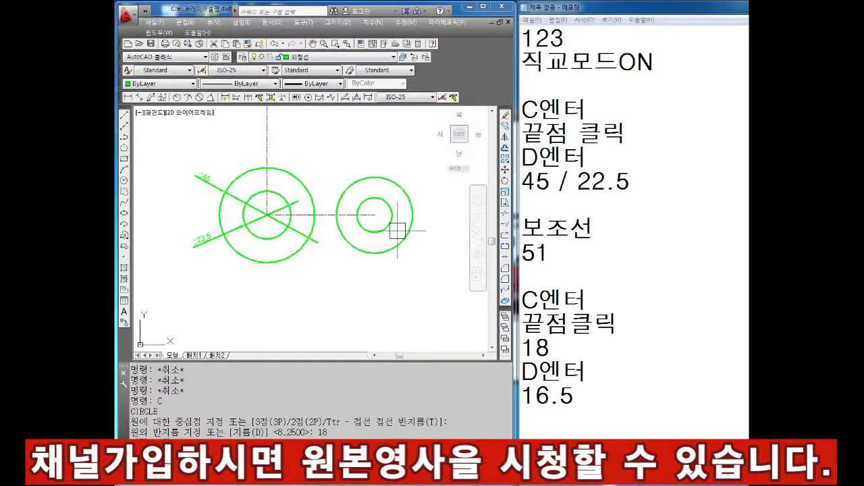
- Dimension the right pair as ⌀16.5 and R18
{"action": "left_click", "coordinate": [199, 96]}
{"action": "left_click", "coordinate": [365, 248]}
{"action": "left_click", "coordinate": [366, 275]}
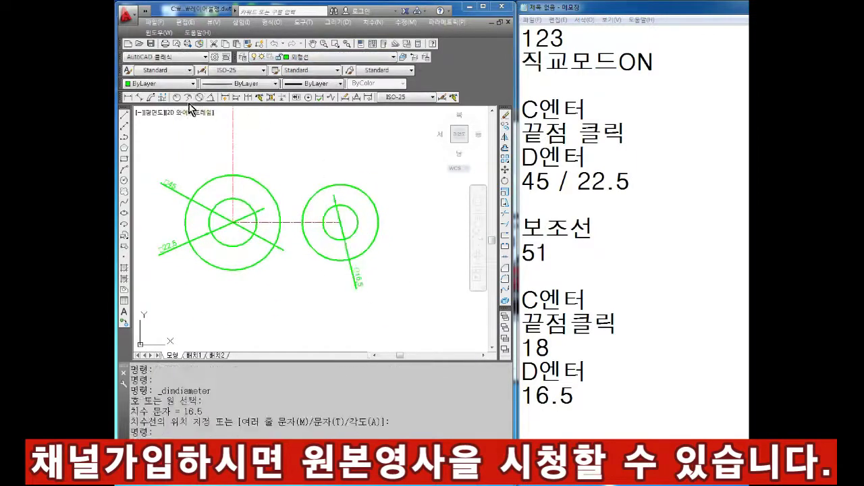
{"action": "left_click", "coordinate": [176, 96]}
{"action": "left_click", "coordinate": [376, 210]}
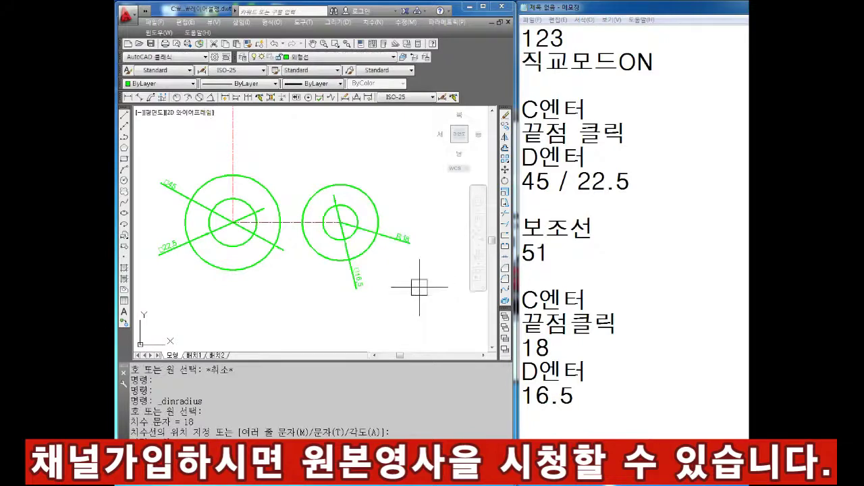
{"action": "scroll", "coordinate": [307, 270], "scroll_direction": "down", "scroll_amount": 2}
{"action": "middle_click_drag", "start_coordinate": [334, 260], "coordinate": [343, 221]}
{"action": "left_click", "coordinate": [560, 412]}
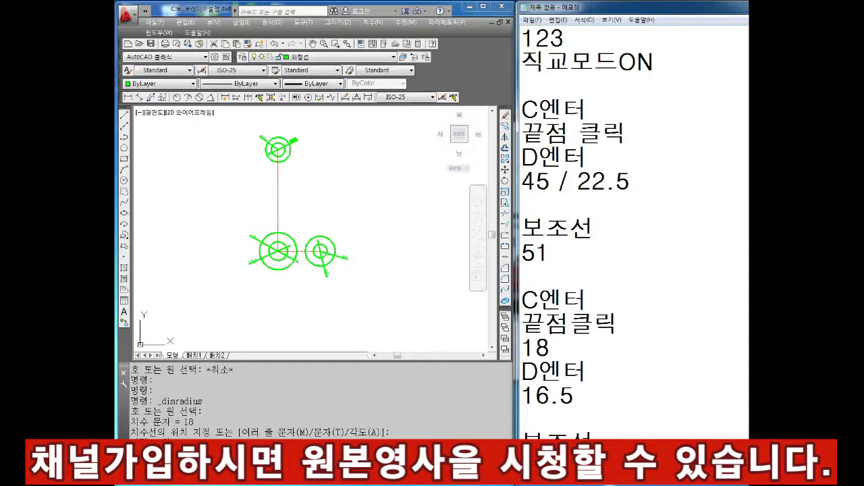
- Draw a line from the right circle centre 54 units up, then 31.5 units right
{"action": "scroll", "coordinate": [635, 270], "scroll_direction": "down", "scroll_amount": 1}
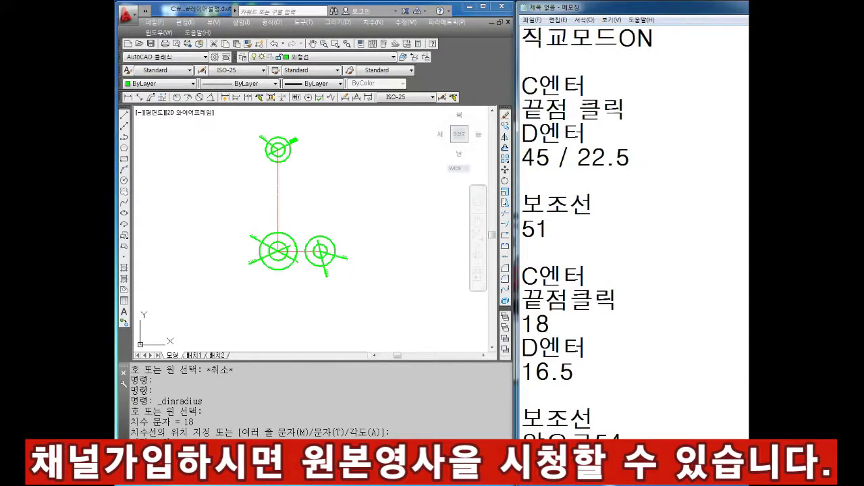
{"action": "scroll", "coordinate": [560, 412], "scroll_direction": "down", "scroll_amount": 1}
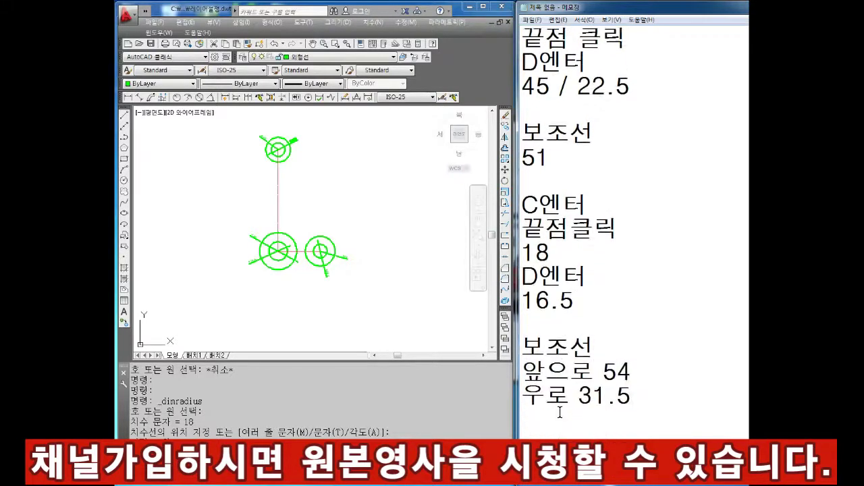
{"action": "scroll", "coordinate": [559, 412], "scroll_direction": "down", "scroll_amount": 1}
{"action": "scroll", "coordinate": [309, 227], "scroll_direction": "up", "scroll_amount": 4}
{"action": "scroll", "coordinate": [332, 270], "scroll_direction": "up", "scroll_amount": 3}
{"action": "key", "text": "Escape"}
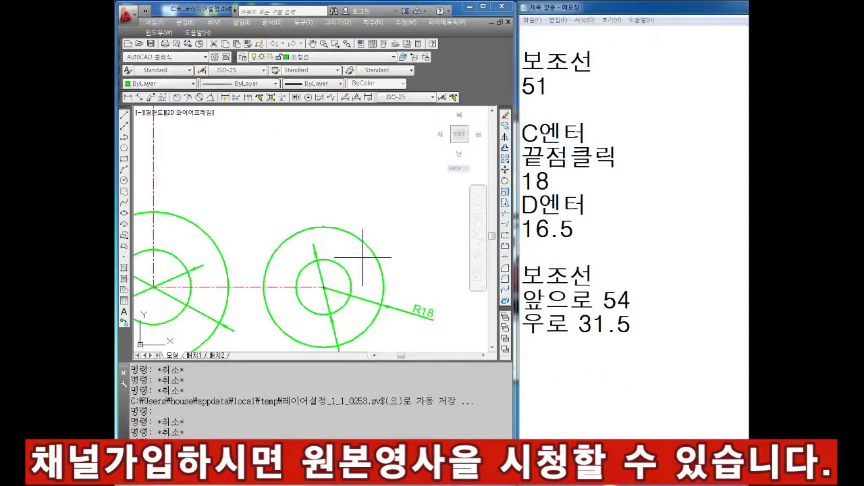
{"action": "scroll", "coordinate": [344, 263], "scroll_direction": "up", "scroll_amount": 2}
{"action": "key", "text": "Escape"}
{"action": "type", "text": "L"}
{"action": "key", "text": "Return"}
{"action": "left_click", "coordinate": [303, 304]}
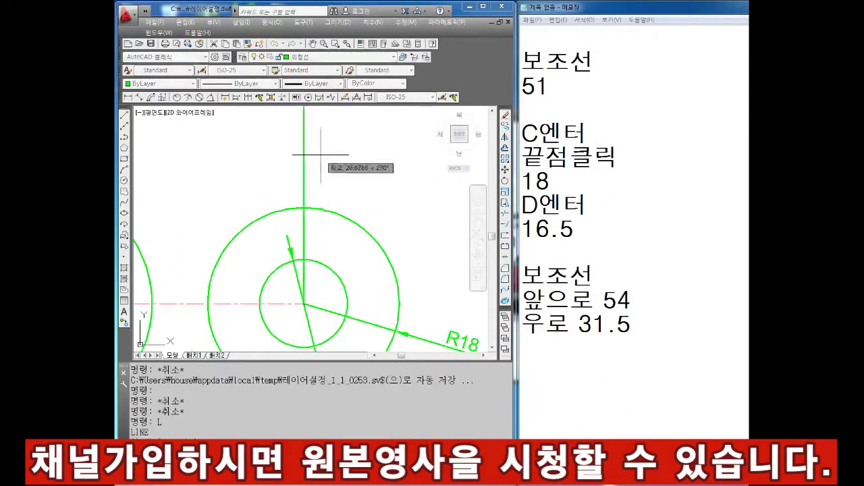
{"action": "scroll", "coordinate": [294, 174], "scroll_direction": "down", "scroll_amount": 2}
{"action": "type", "text": "54"}
{"action": "key", "text": "Return"}
{"action": "type", "text": "31.5"}
{"action": "key", "text": "Return"}
{"action": "key", "text": "Escape"}
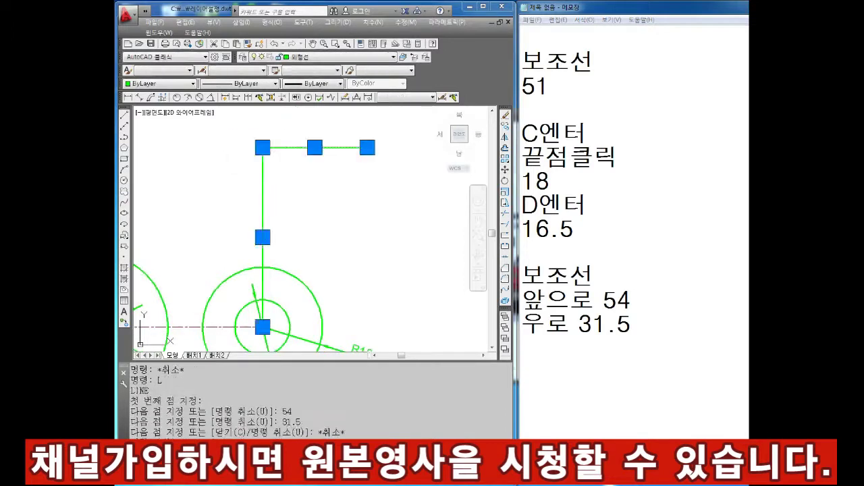
- Put both new lines on the centre-line layer
{"action": "left_click", "coordinate": [324, 57]}
{"action": "left_click", "coordinate": [303, 120]}
{"action": "scroll", "coordinate": [290, 203], "scroll_direction": "down", "scroll_amount": 2}
{"action": "left_click", "coordinate": [290, 203]}
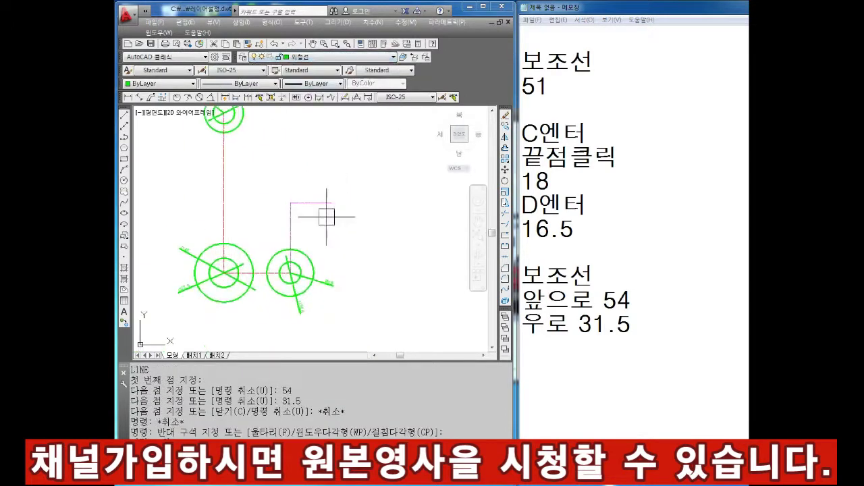
- Add the next circle steps to the notes: 'C엔터', '끝점 클릭'
{"action": "left_click", "coordinate": [560, 353]}
{"action": "key", "text": "Return"}
{"action": "type", "text": "C엔터"}
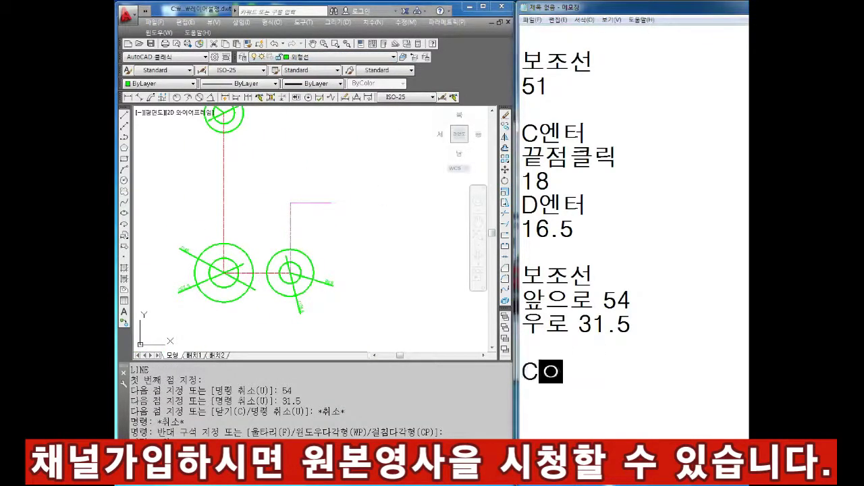
{"action": "key", "text": "Return"}
{"action": "type", "text": "ㄲ끝점 클"}
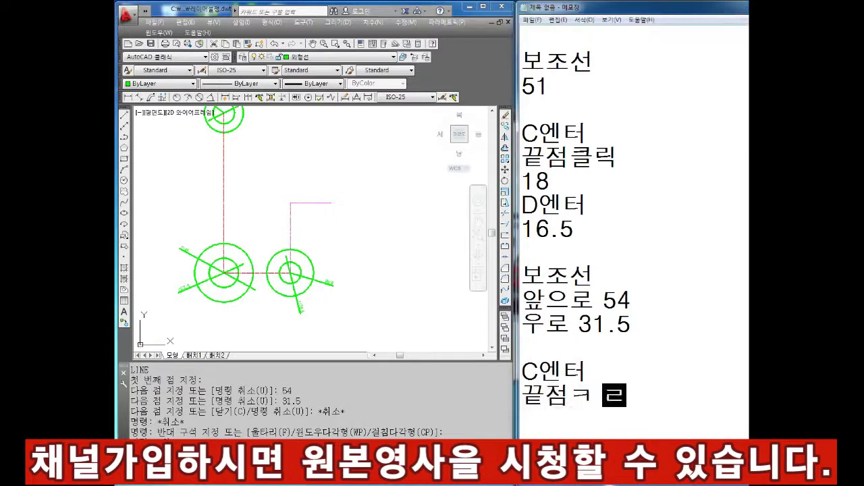
{"action": "type", "text": "릭"}
{"action": "key", "text": "Return"}
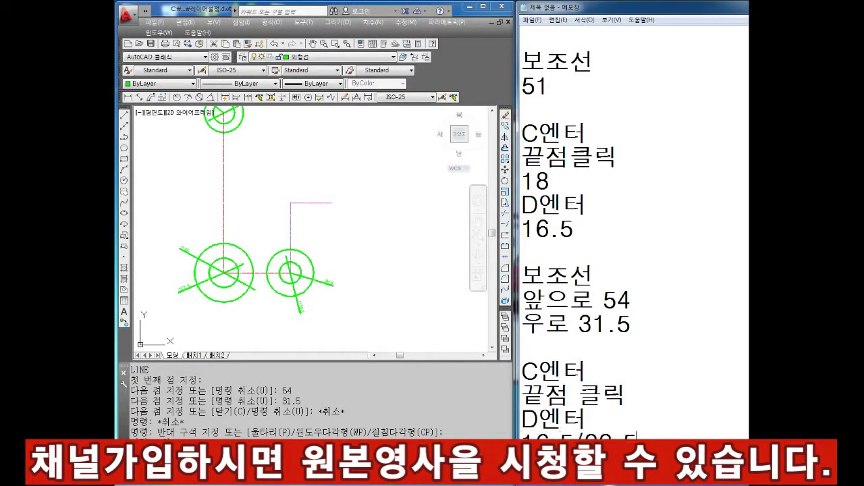
{"action": "key", "text": "Return"}
{"action": "middle_click_drag", "start_coordinate": [410, 236], "coordinate": [406, 266]}
{"action": "scroll", "coordinate": [372, 243], "scroll_direction": "up", "scroll_amount": 2}
{"action": "key", "text": "Escape"}
{"action": "key", "text": "Escape"}
{"action": "key", "text": "Escape"}
{"action": "key", "text": "Escape"}
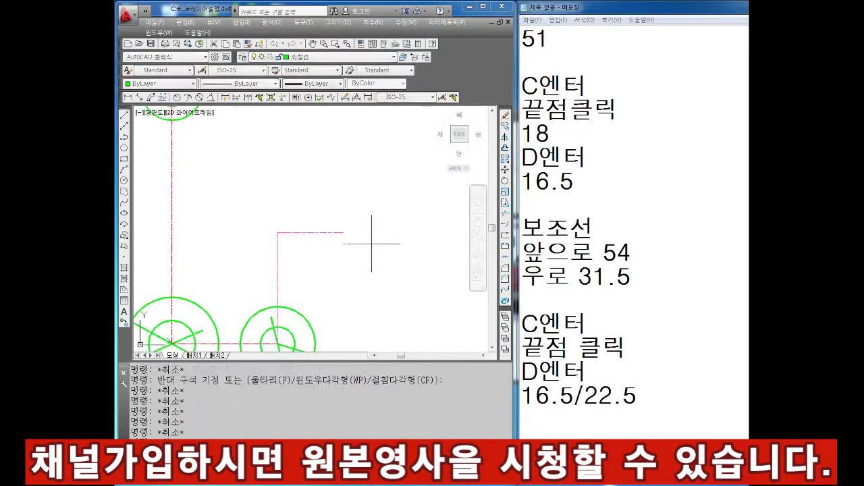
- Draw concentric Ø16.5 and Ø22.5 circles at the construction line corner
{"action": "type", "text": "c"}
{"action": "key", "text": "Return"}
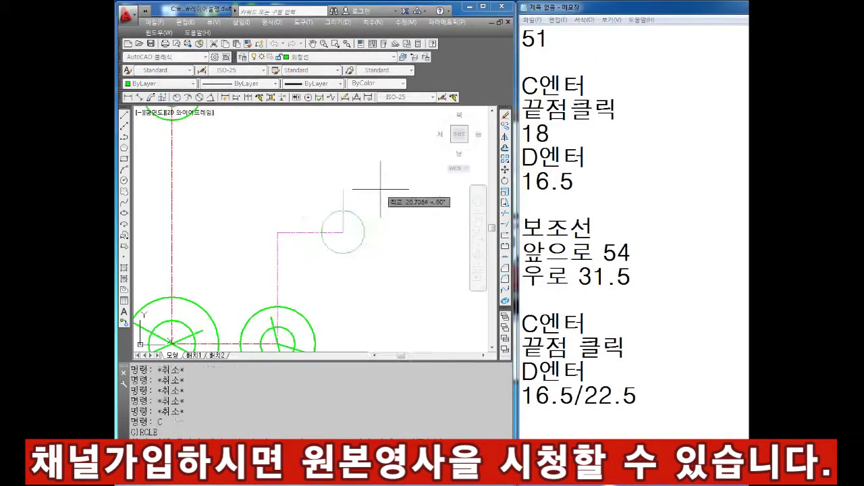
{"action": "left_click", "coordinate": [343, 231]}
{"action": "type", "text": "d"}
{"action": "key", "text": "Return"}
{"action": "type", "text": "16.5"}
{"action": "key", "text": "Return"}
{"action": "scroll", "coordinate": [338, 233], "scroll_direction": "up", "scroll_amount": 2}
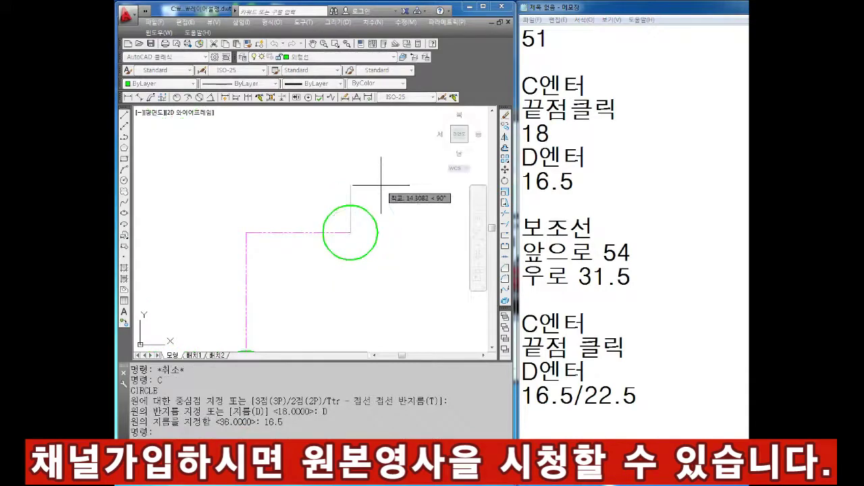
{"action": "key", "text": "Return"}
{"action": "left_click", "coordinate": [349, 232]}
{"action": "key", "text": "d"}
{"action": "key", "text": "Return"}
{"action": "type", "text": "22.5"}
{"action": "key", "text": "Return"}
{"action": "scroll", "coordinate": [358, 257], "scroll_direction": "down", "scroll_amount": 2}
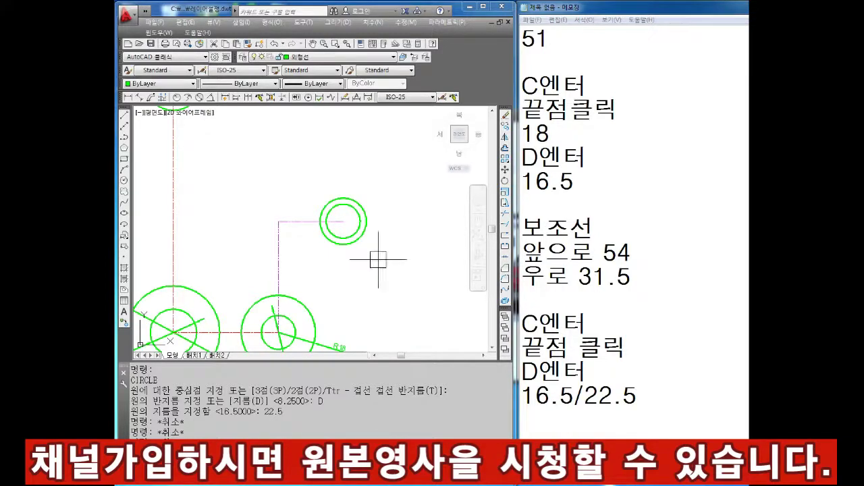
{"action": "scroll", "coordinate": [328, 232], "scroll_direction": "down", "scroll_amount": 2}
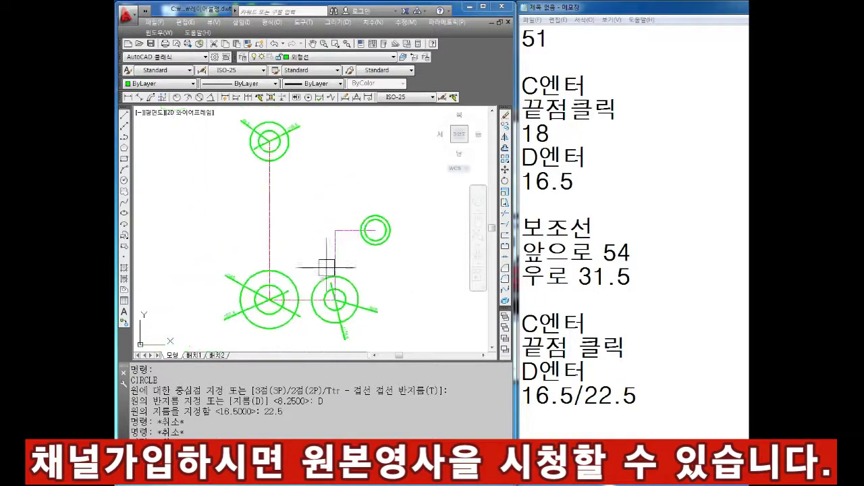
{"action": "scroll", "coordinate": [405, 233], "scroll_direction": "up", "scroll_amount": 4}
- Move the lower circles' diameter dimensions onto the dimension layer
{"action": "key", "text": "Escape"}
{"action": "key", "text": "Escape"}
{"action": "left_click", "coordinate": [436, 236]}
{"action": "left_click_drag", "start_coordinate": [381, 300], "coordinate": [317, 182]}
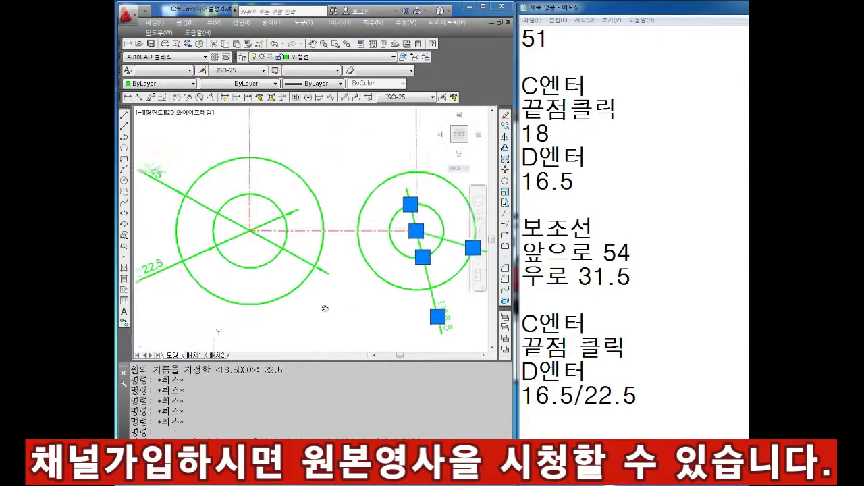
{"action": "left_click_drag", "start_coordinate": [230, 270], "coordinate": [155, 175]}
{"action": "scroll", "coordinate": [304, 203], "scroll_direction": "down", "scroll_amount": 3}
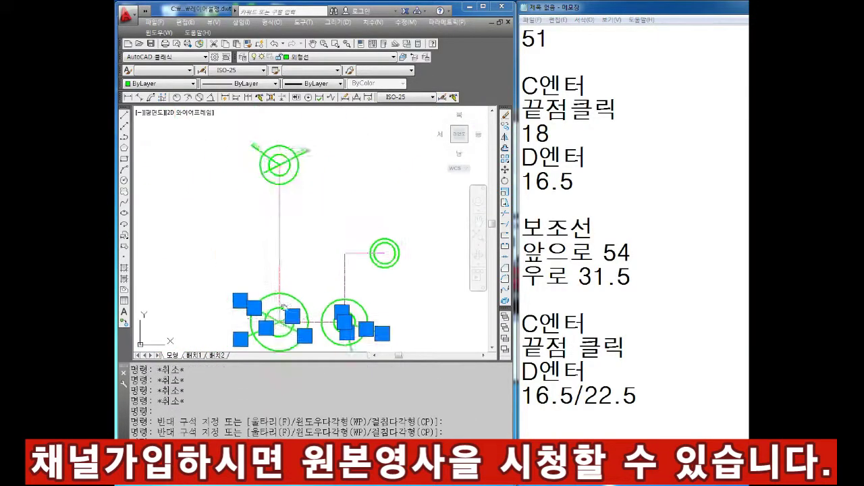
{"action": "left_click", "coordinate": [324, 56]}
{"action": "left_click", "coordinate": [324, 57]}
{"action": "left_click", "coordinate": [290, 114]}
{"action": "key", "text": "Escape"}
- Draw a line from the lower-right circle centre to the top circle centre
{"action": "scroll", "coordinate": [289, 181], "scroll_direction": "up", "scroll_amount": 3}
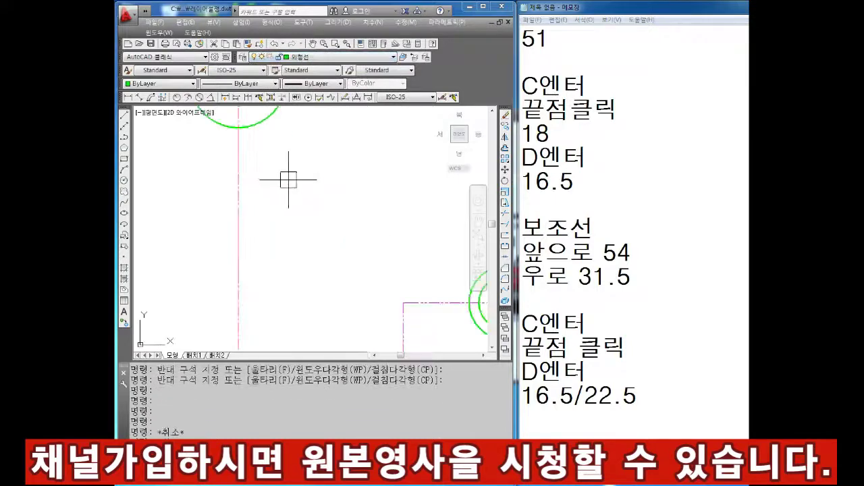
{"action": "scroll", "coordinate": [288, 181], "scroll_direction": "down", "scroll_amount": 3}
{"action": "key", "text": "Escape"}
{"action": "key", "text": "Escape"}
{"action": "key", "text": "Escape"}
{"action": "scroll", "coordinate": [286, 225], "scroll_direction": "up", "scroll_amount": 4}
{"action": "scroll", "coordinate": [396, 254], "scroll_direction": "down", "scroll_amount": 4}
{"action": "type", "text": "l"}
{"action": "key", "text": "Return"}
{"action": "left_click", "coordinate": [321, 139]}
{"action": "scroll", "coordinate": [385, 291], "scroll_direction": "up", "scroll_amount": 4}
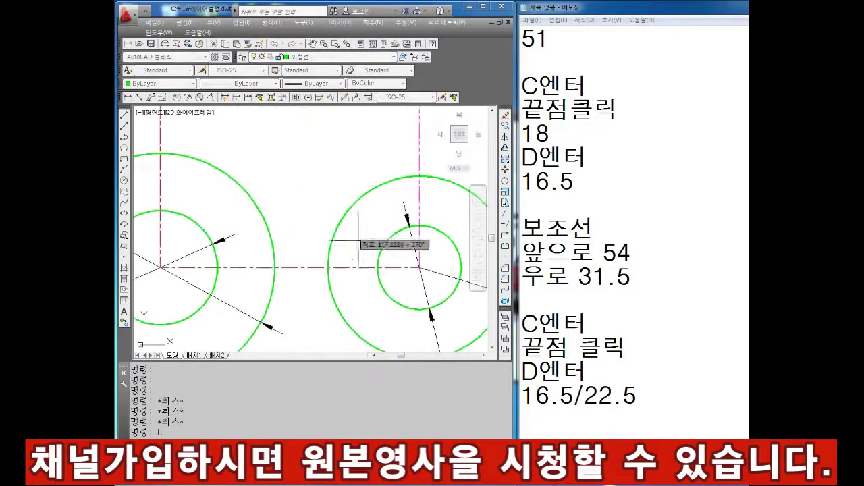
{"action": "left_click", "coordinate": [385, 292]}
{"action": "scroll", "coordinate": [385, 291], "scroll_direction": "down", "scroll_amount": 4}
{"action": "key", "text": "Escape"}
- Put the new diagonal line on the centre line layer
{"action": "left_click", "coordinate": [324, 56]}
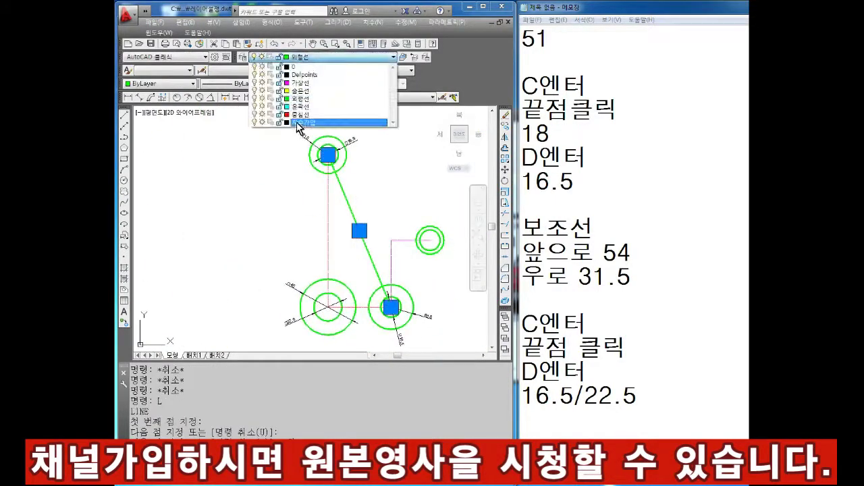
{"action": "left_click", "coordinate": [290, 114]}
{"action": "scroll", "coordinate": [352, 201], "scroll_direction": "up", "scroll_amount": 4}
{"action": "left_click", "coordinate": [352, 202]}
{"action": "key", "text": "Escape"}
{"action": "scroll", "coordinate": [378, 227], "scroll_direction": "down", "scroll_amount": 2}
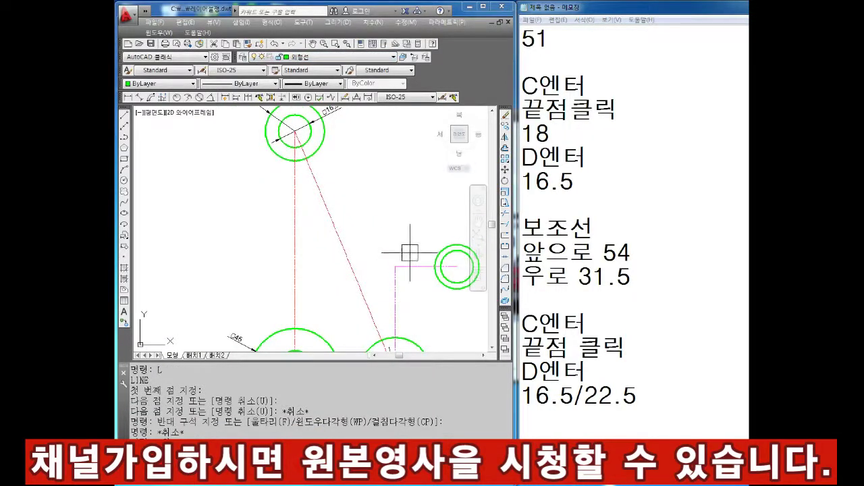
- Record the offset distance 15 in the notes
{"action": "key", "text": "Escape"}
{"action": "left_click", "coordinate": [560, 431]}
{"action": "type", "text": "C엔"}
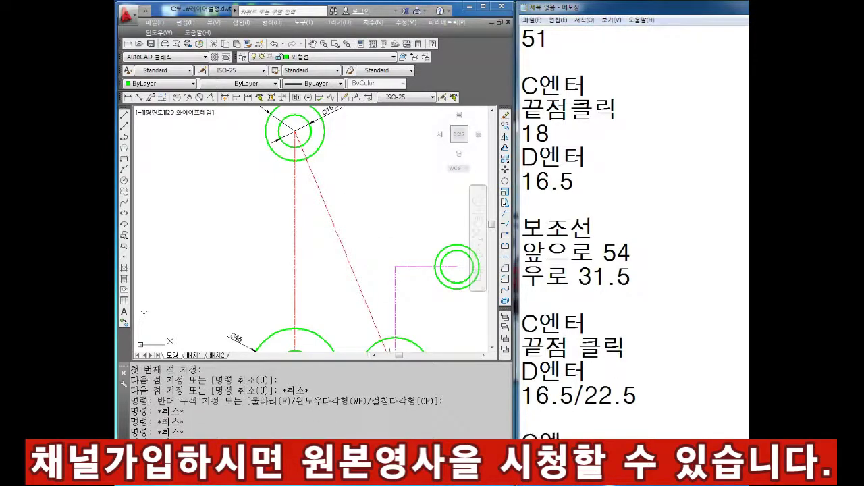
{"action": "type", "text": "터"}
{"action": "key", "text": "Return"}
{"action": "type", "text": "15"}
{"action": "left_click", "coordinate": [347, 232]}
- Offset the diagonal centre line by 15 to both sides
{"action": "type", "text": "o"}
{"action": "key", "text": "Return"}
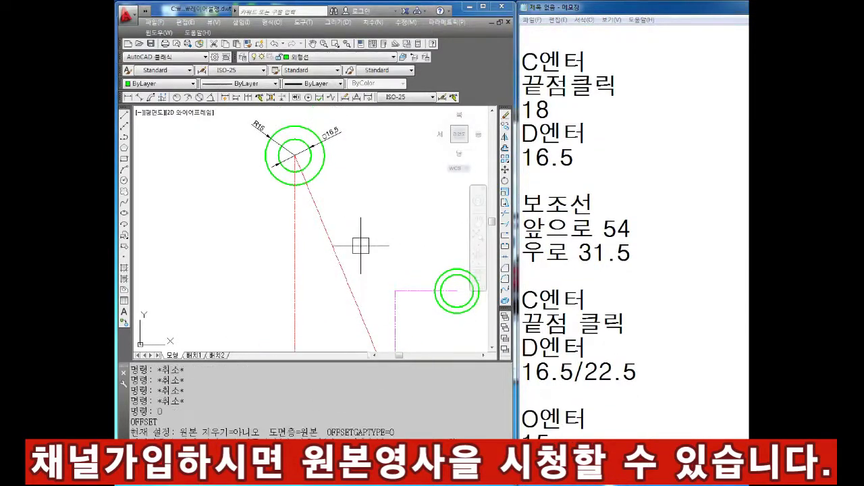
{"action": "key", "text": "Escape"}
{"action": "type", "text": "o"}
{"action": "key", "text": "Return"}
{"action": "type", "text": "15"}
{"action": "key", "text": "Return"}
{"action": "left_click", "coordinate": [314, 208]}
{"action": "left_click", "coordinate": [318, 208]}
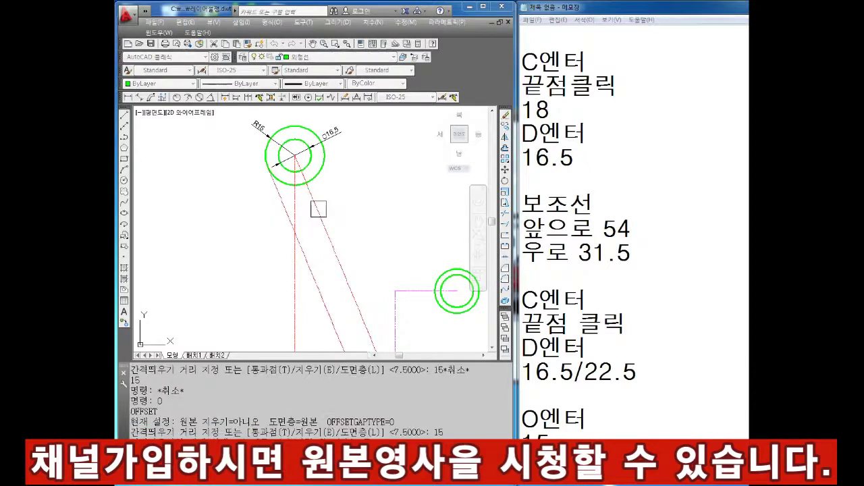
{"action": "left_click", "coordinate": [324, 210]}
{"action": "left_click", "coordinate": [332, 212]}
{"action": "key", "text": "Escape"}
- Move the two offset lines onto the outline layer
{"action": "left_click", "coordinate": [304, 260]}
{"action": "left_click", "coordinate": [324, 56]}
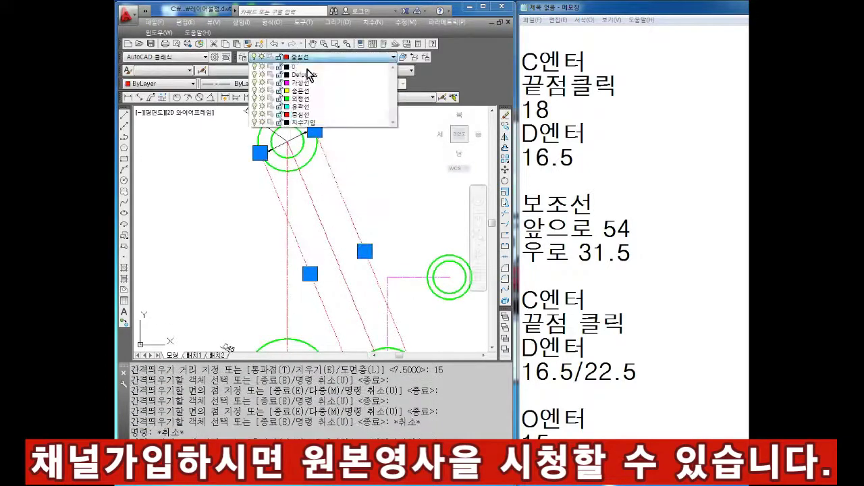
{"action": "left_click", "coordinate": [297, 74]}
{"action": "key", "text": "Escape"}
{"action": "scroll", "coordinate": [316, 233], "scroll_direction": "down", "scroll_amount": 2}
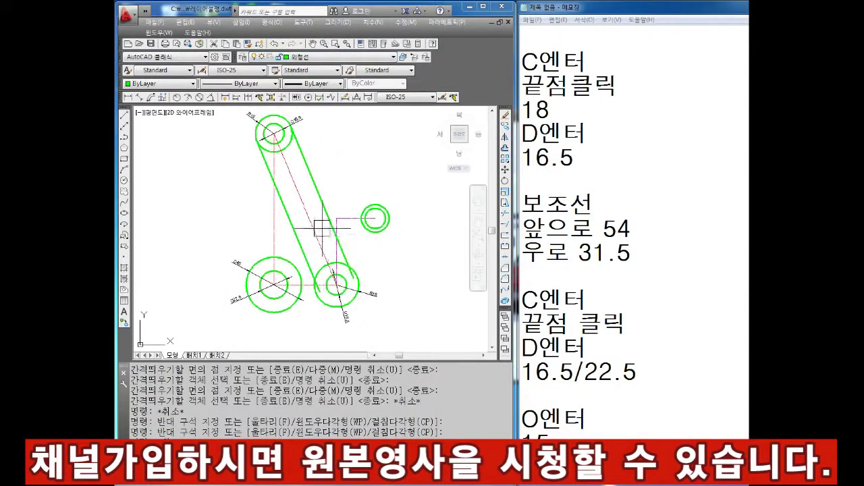
{"action": "scroll", "coordinate": [341, 237], "scroll_direction": "up", "scroll_amount": 1}
{"action": "scroll", "coordinate": [311, 227], "scroll_direction": "up", "scroll_amount": 2}
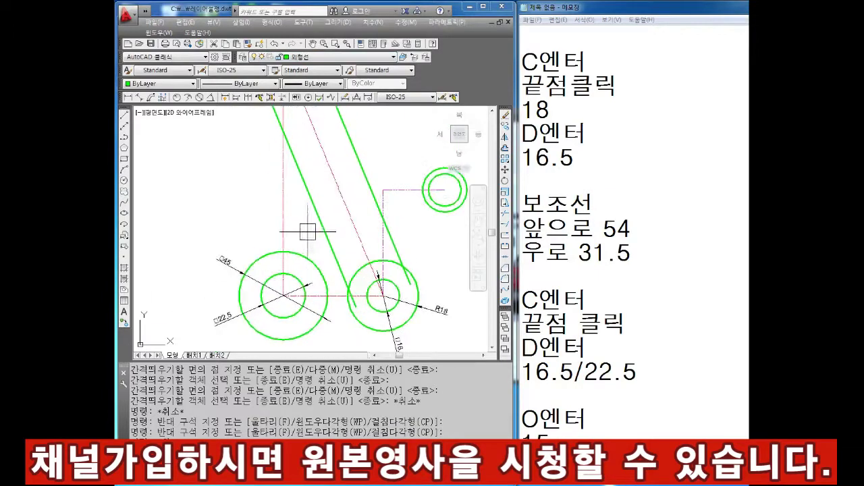
{"action": "scroll", "coordinate": [314, 216], "scroll_direction": "down", "scroll_amount": 2}
{"action": "key", "text": "Escape"}
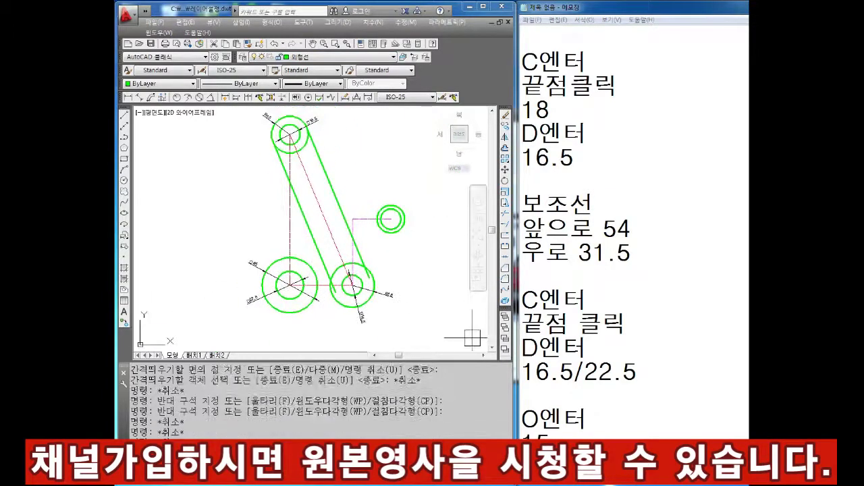
{"action": "scroll", "coordinate": [577, 230], "scroll_direction": "down", "scroll_amount": 1}
{"action": "scroll", "coordinate": [577, 230], "scroll_direction": "down", "scroll_amount": 2}
- Add 'C엔터' as the next line in the notes
{"action": "type", "text": "C엔터"}
{"action": "key", "text": "Return"}
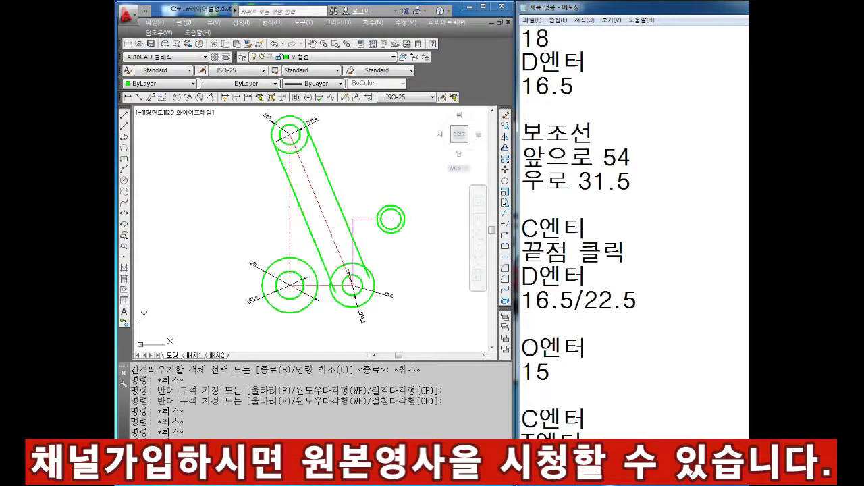
{"action": "scroll", "coordinate": [577, 230], "scroll_direction": "down", "scroll_amount": 1}
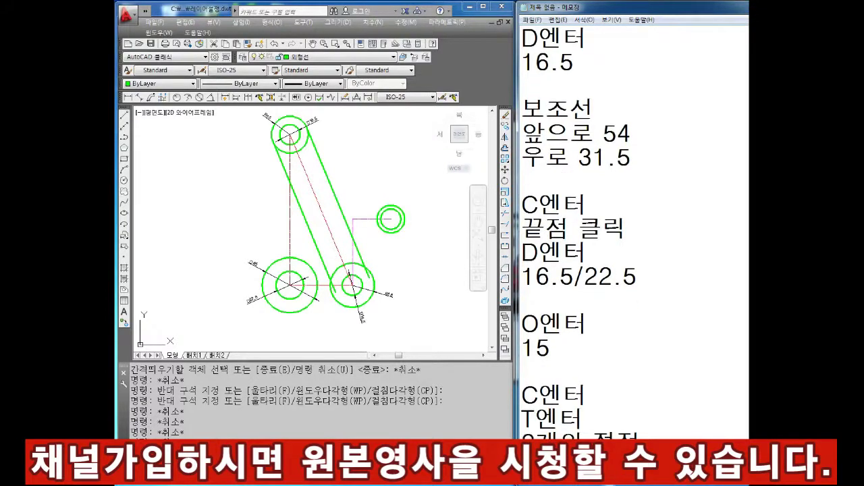
{"action": "scroll", "coordinate": [578, 229], "scroll_direction": "down", "scroll_amount": 1}
{"action": "scroll", "coordinate": [294, 234], "scroll_direction": "up", "scroll_amount": 2}
{"action": "key", "text": "Escape"}
{"action": "key", "text": "Escape"}
{"action": "key", "text": "Escape"}
- Draw a radius 10.5 circle tangent to the left outline and lower-left circle
{"action": "type", "text": "C"}
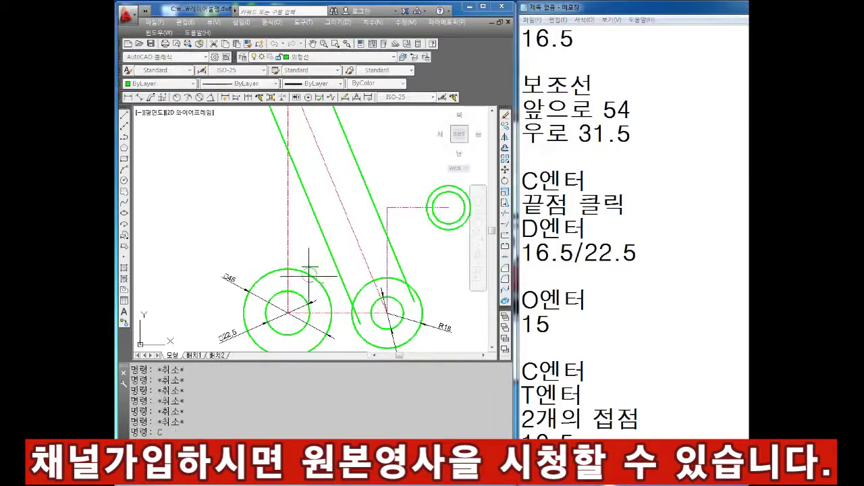
{"action": "key", "text": "Return"}
{"action": "type", "text": "T"}
{"action": "key", "text": "Return"}
{"action": "left_click", "coordinate": [324, 240]}
{"action": "left_click", "coordinate": [309, 275]}
{"action": "type", "text": "10.5"}
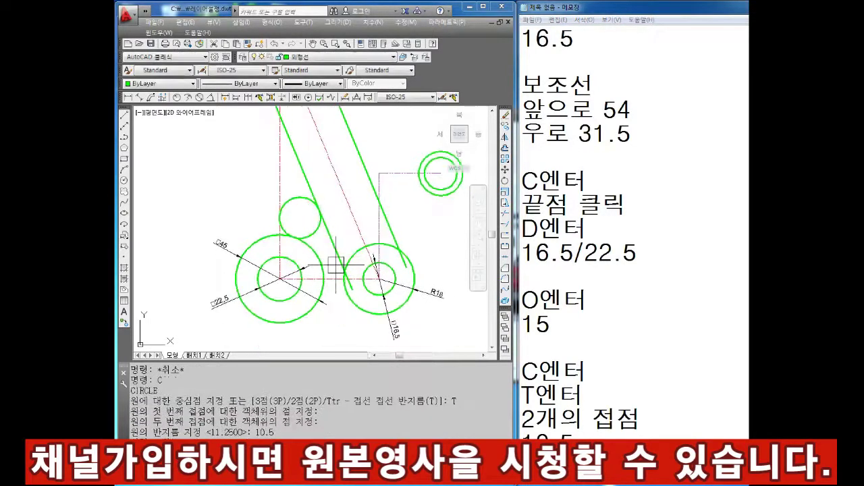
{"action": "scroll", "coordinate": [336, 266], "scroll_direction": "down", "scroll_amount": 2}
{"action": "scroll", "coordinate": [297, 168], "scroll_direction": "up", "scroll_amount": 2}
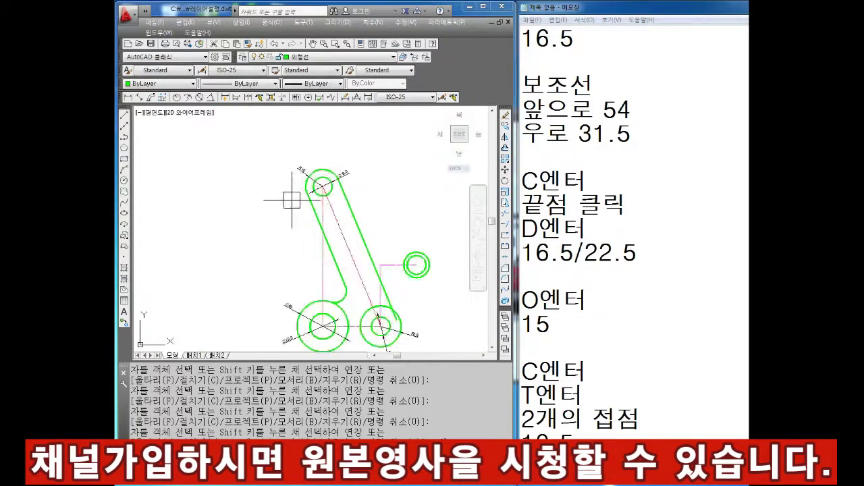
- Start a tangent-tangent-radius circle in the drawing, then cancel it
{"action": "scroll", "coordinate": [318, 304], "scroll_direction": "up", "scroll_amount": 3}
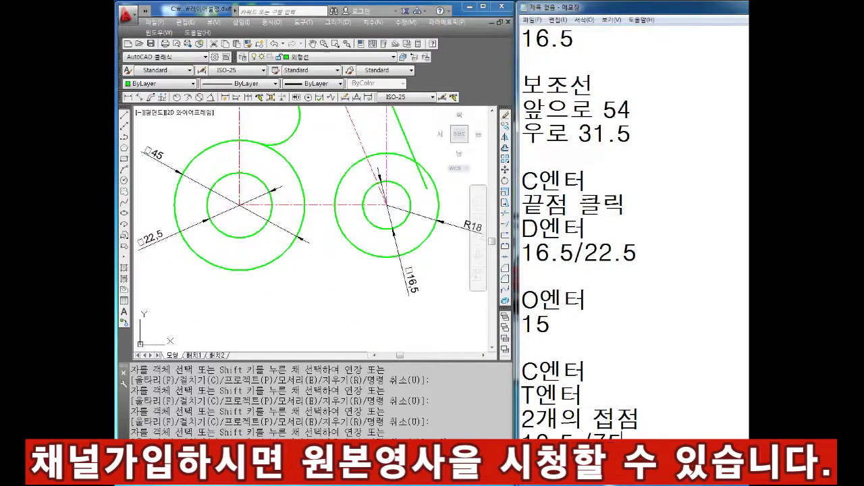
{"action": "left_click", "coordinate": [597, 435]}
{"action": "left_click", "coordinate": [333, 303]}
{"action": "key", "text": "Escape"}
{"action": "key", "text": "Escape"}
{"action": "key", "text": "Escape"}
{"action": "type", "text": "c"}
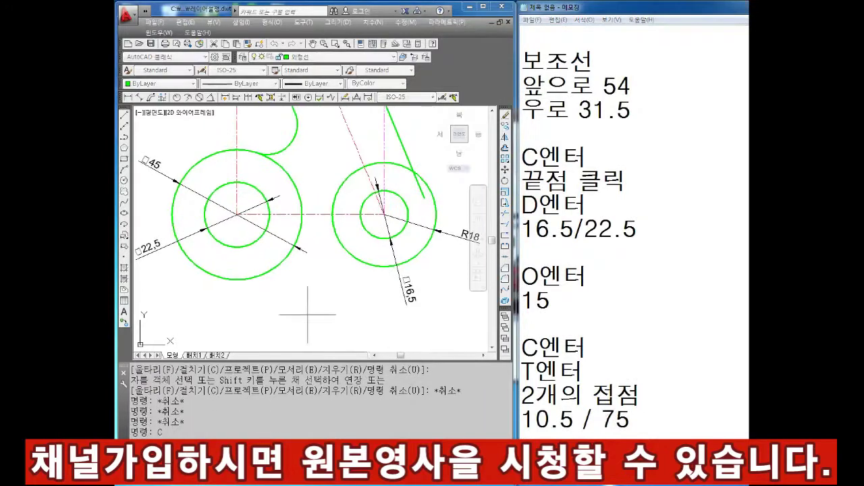
{"action": "key", "text": "Return"}
{"action": "type", "text": "t"}
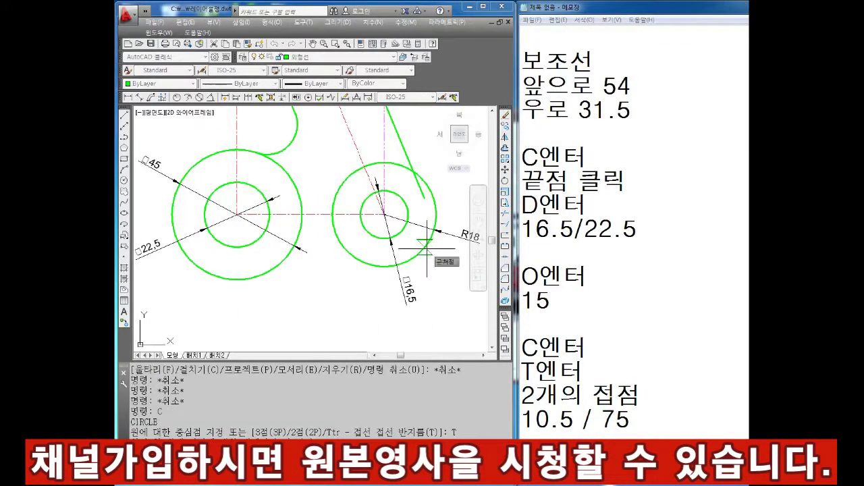
{"action": "scroll", "coordinate": [324, 279], "scroll_direction": "up", "scroll_amount": 2}
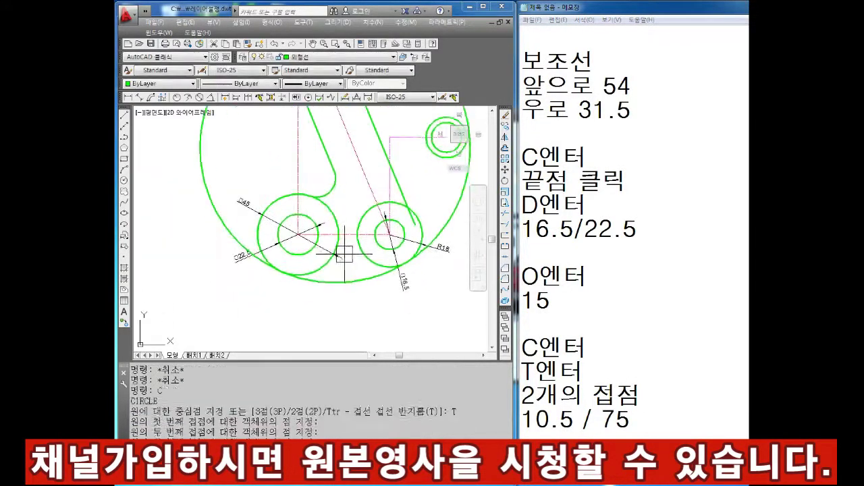
{"action": "key", "text": "Escape"}
{"action": "key", "text": "Escape"}
- Trim the excess geometry using the two picked boundary edges
{"action": "type", "text": "tr"}
{"action": "key", "text": "Return"}
{"action": "scroll", "coordinate": [246, 222], "scroll_direction": "up", "scroll_amount": 2}
{"action": "left_click", "coordinate": [432, 209]}
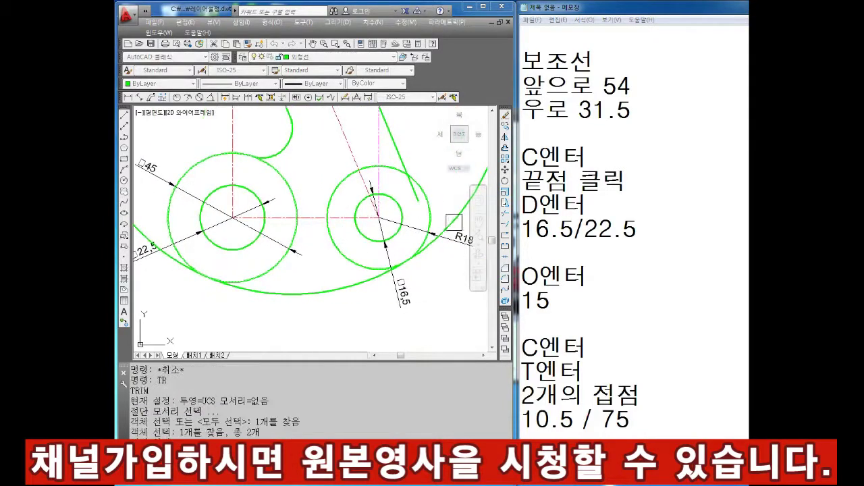
{"action": "left_click", "coordinate": [446, 195]}
{"action": "key", "text": "Return"}
{"action": "scroll", "coordinate": [379, 290], "scroll_direction": "down", "scroll_amount": 3}
{"action": "key", "text": "Escape"}
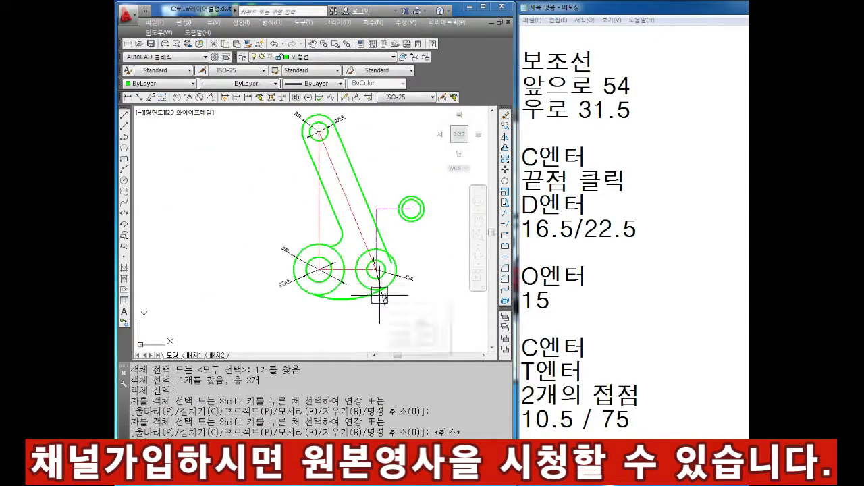
- Pan the view to centre the lower circle pairs
{"action": "scroll", "coordinate": [376, 298], "scroll_direction": "up", "scroll_amount": 2}
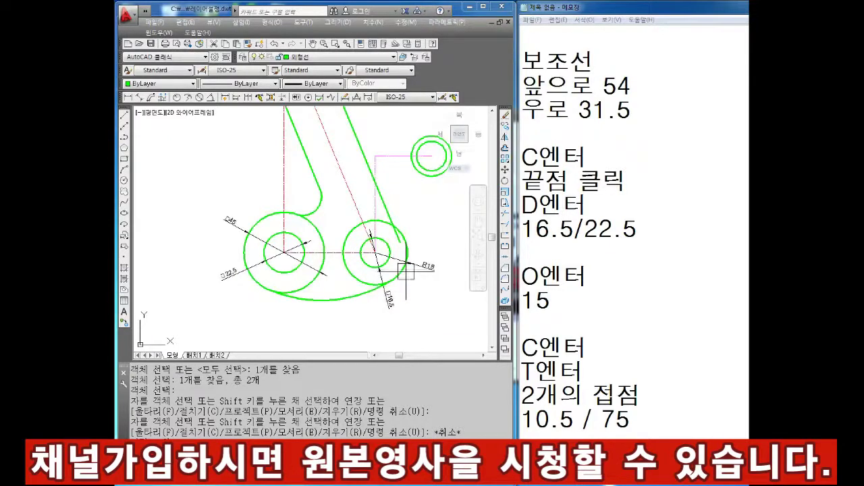
{"action": "middle_click_drag", "start_coordinate": [406, 269], "coordinate": [365, 246]}
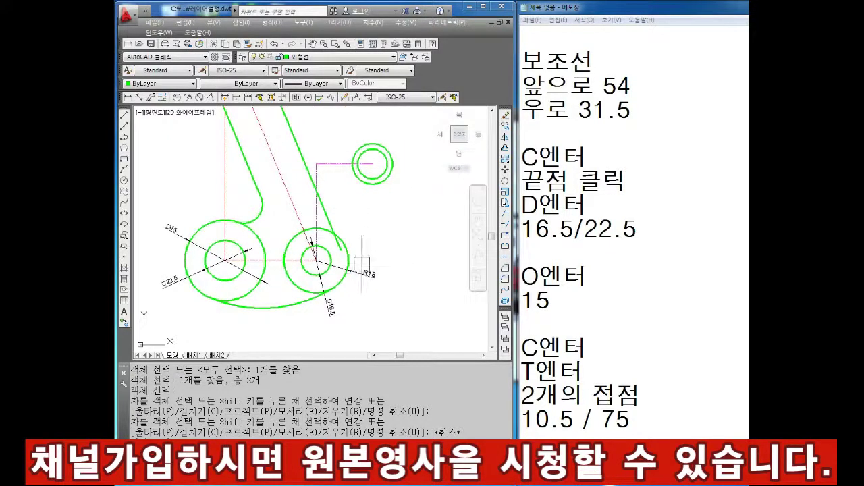
{"action": "scroll", "coordinate": [633, 230], "scroll_direction": "down", "scroll_amount": 1}
{"action": "type", "text": "R69"}
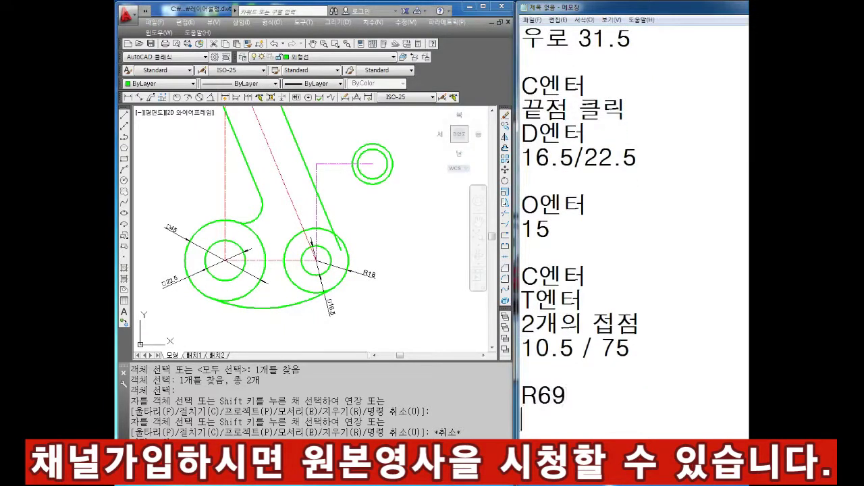
- Add '치수선 끝점 위치' and '중심점' after R69 in the notes
{"action": "type", "text": "치수선 끝"}
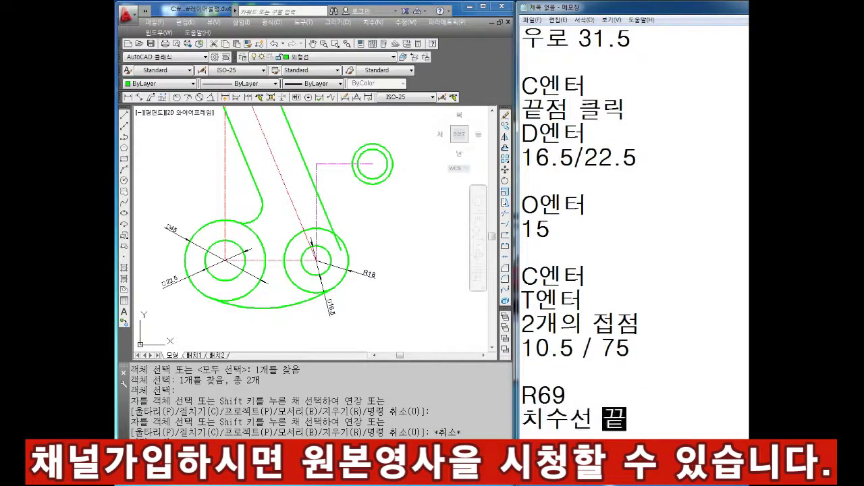
{"action": "type", "text": "점 위치"}
{"action": "key", "text": "Home"}
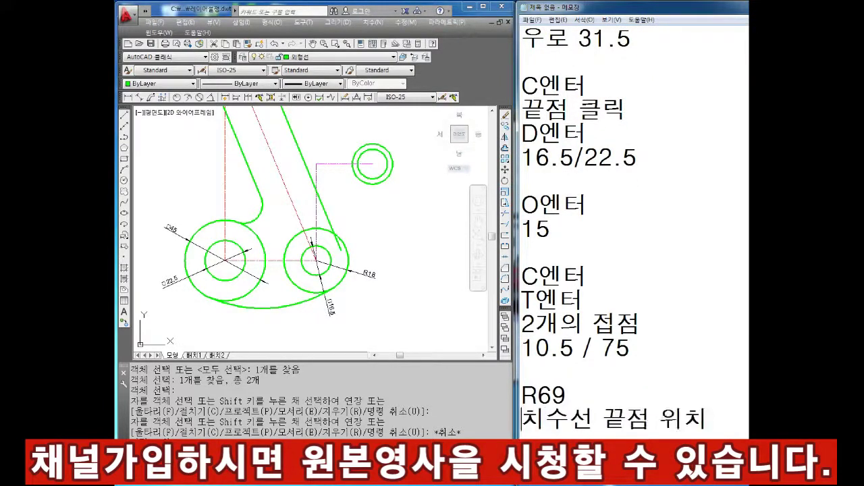
{"action": "type", "text": "중심점"}
{"action": "key", "text": "Return"}
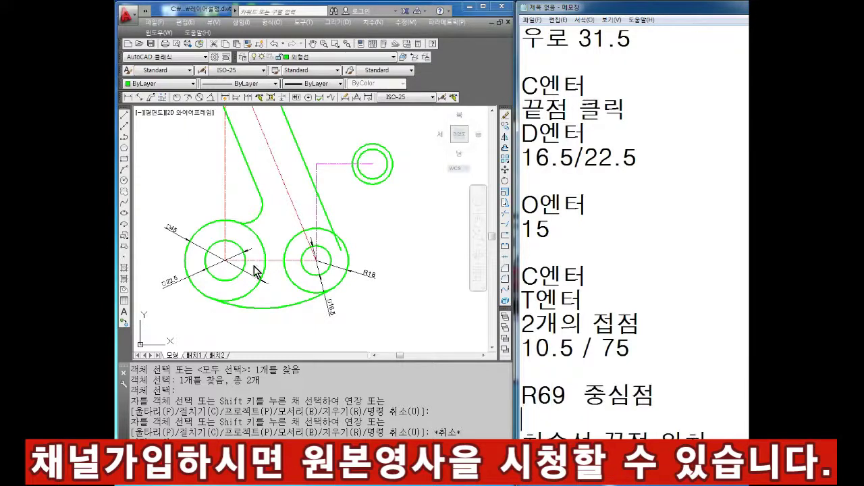
{"action": "scroll", "coordinate": [257, 265], "scroll_direction": "up", "scroll_amount": 2}
- Pan the drawing toward the Ø45 circle
{"action": "key", "text": "Escape"}
{"action": "key", "text": "Escape"}
{"action": "key", "text": "Escape"}
{"action": "left_click", "coordinate": [341, 270]}
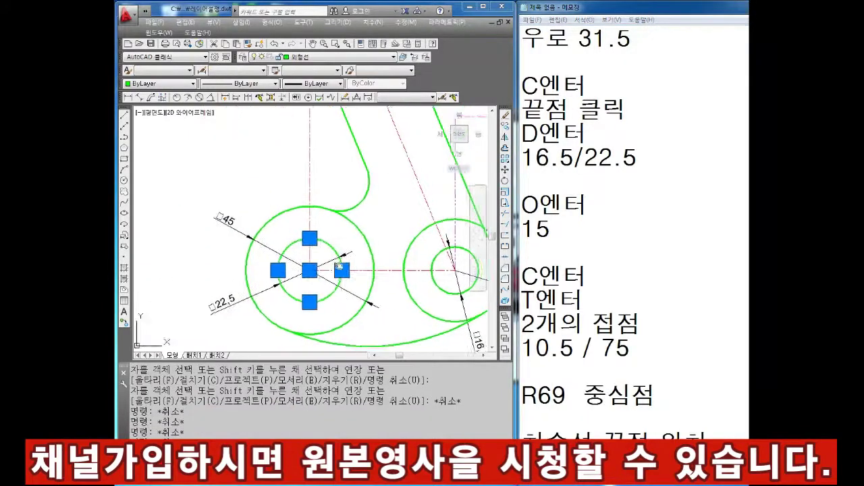
{"action": "mouse_move", "coordinate": [341, 270]}
{"action": "middle_mouse_down"}
{"action": "mouse_move", "coordinate": [314, 276]}
{"action": "mouse_move", "coordinate": [309, 251]}
{"action": "middle_mouse_up"}
{"action": "key", "text": "Escape"}
- Remove the blank line under 'R69 중심점' in the notes
{"action": "left_click", "coordinate": [583, 412]}
{"action": "key", "text": "Delete"}
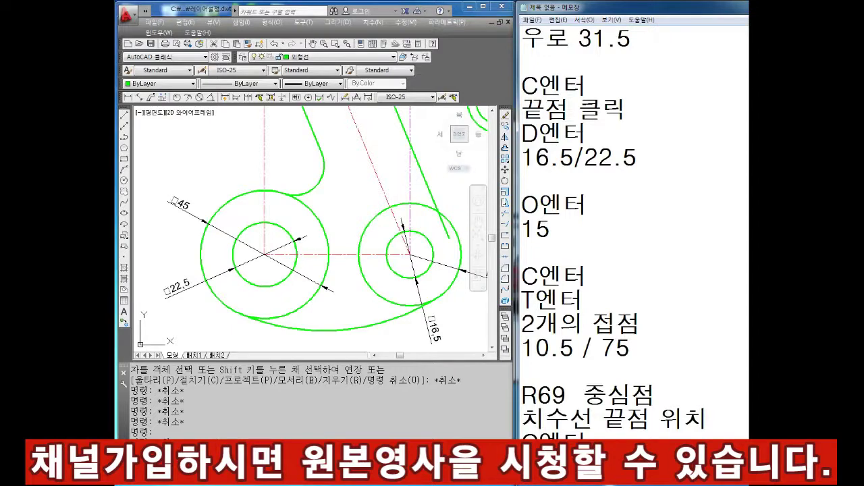
{"action": "key", "text": "Down"}
{"action": "key", "text": "Down"}
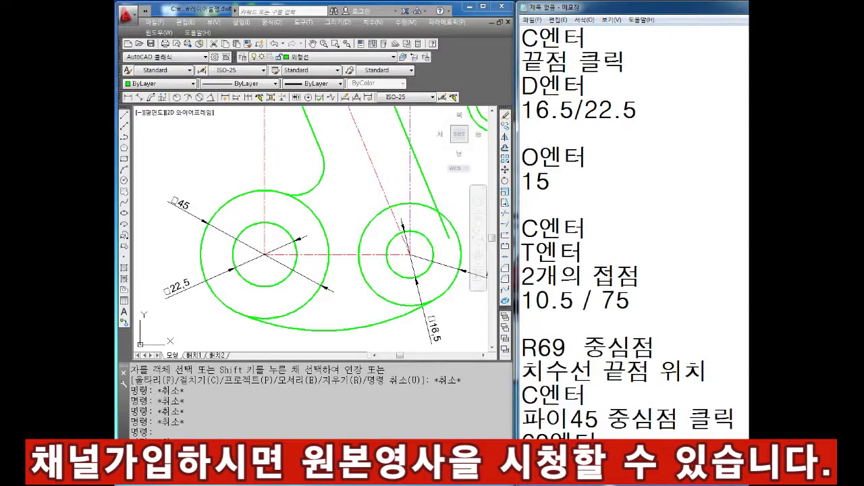
- Draw a radius 69 circle centred on the Ø45 circle
{"action": "middle_click_drag", "start_coordinate": [264, 259], "coordinate": [266, 257]}
{"action": "key", "text": "Escape"}
{"action": "scroll", "coordinate": [265, 257], "scroll_direction": "up", "scroll_amount": 2}
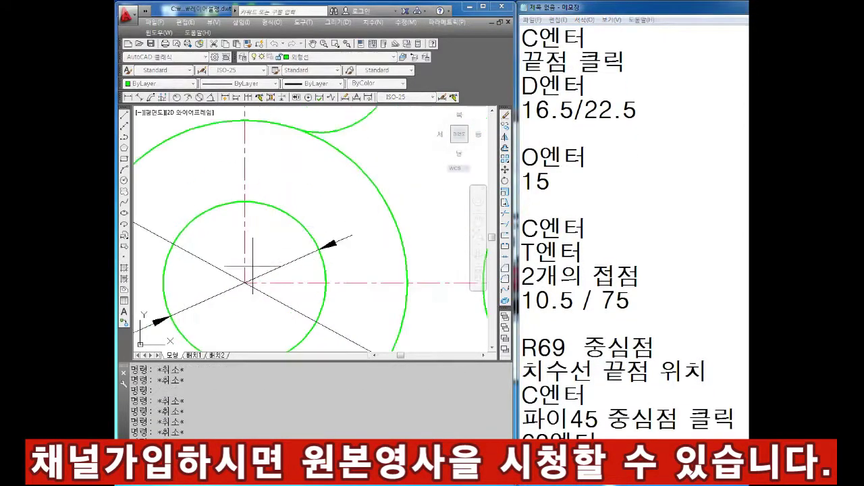
{"action": "type", "text": "C"}
{"action": "scroll", "coordinate": [265, 256], "scroll_direction": "down", "scroll_amount": 2}
{"action": "scroll", "coordinate": [265, 256], "scroll_direction": "down", "scroll_amount": 2}
{"action": "type", "text": "c"}
{"action": "key", "text": "Return"}
{"action": "scroll", "coordinate": [265, 256], "scroll_direction": "up", "scroll_amount": 1}
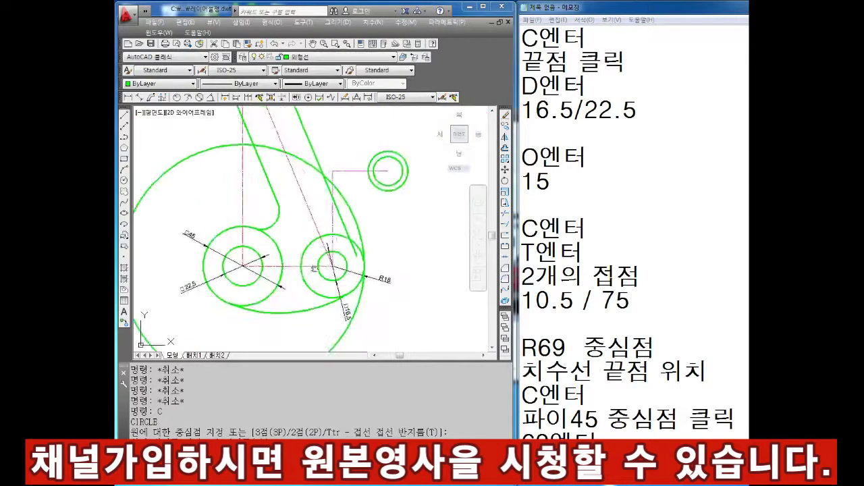
{"action": "scroll", "coordinate": [387, 219], "scroll_direction": "down", "scroll_amount": 1}
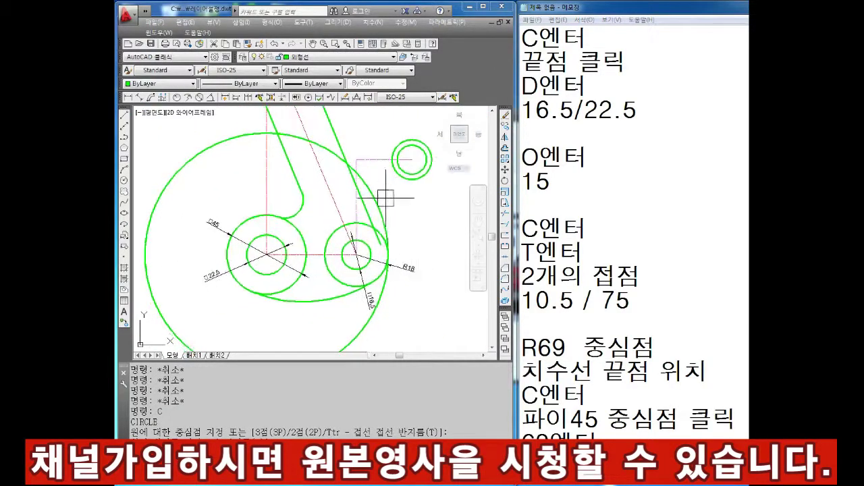
{"action": "key", "text": "Return"}
{"action": "middle_click_drag", "start_coordinate": [407, 184], "coordinate": [364, 243]}
- Draw a radius-12 circle tangent to the R69 circle and the upper-right circle pair
{"action": "key", "text": "Escape"}
{"action": "left_click", "coordinate": [635, 308]}
{"action": "type", "text": "/12"}
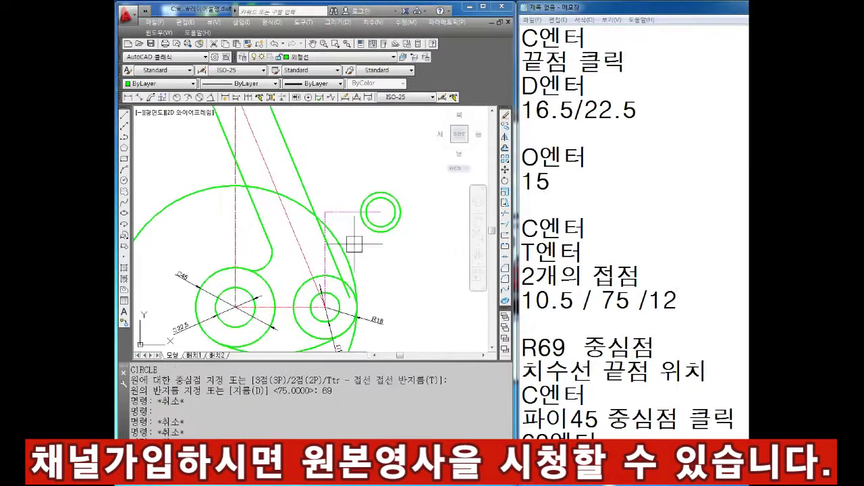
{"action": "key", "text": "Escape"}
{"action": "key", "text": "Escape"}
{"action": "scroll", "coordinate": [354, 244], "scroll_direction": "up", "scroll_amount": 4}
{"action": "type", "text": "C"}
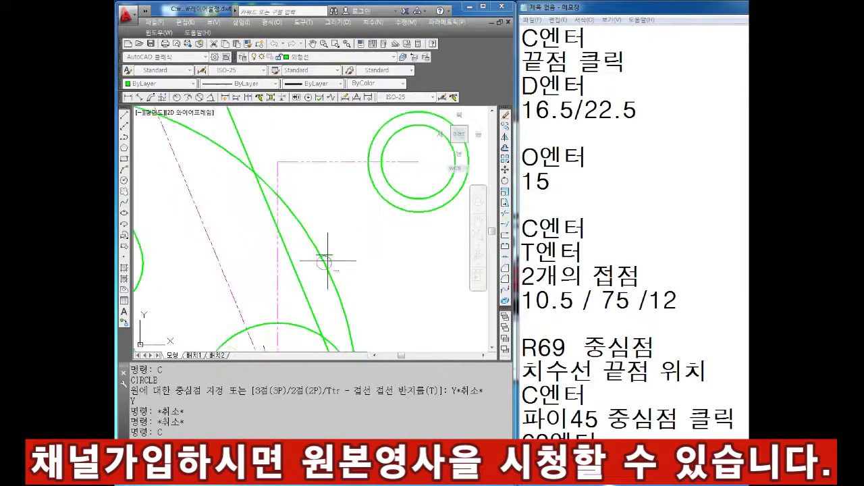
{"action": "type", "text": "c"}
{"action": "key", "text": "Return"}
{"action": "type", "text": "t"}
{"action": "key", "text": "Return"}
{"action": "left_click", "coordinate": [393, 207]}
{"action": "scroll", "coordinate": [394, 208], "scroll_direction": "down", "scroll_amount": 4}
{"action": "scroll", "coordinate": [361, 253], "scroll_direction": "up", "scroll_amount": 2}
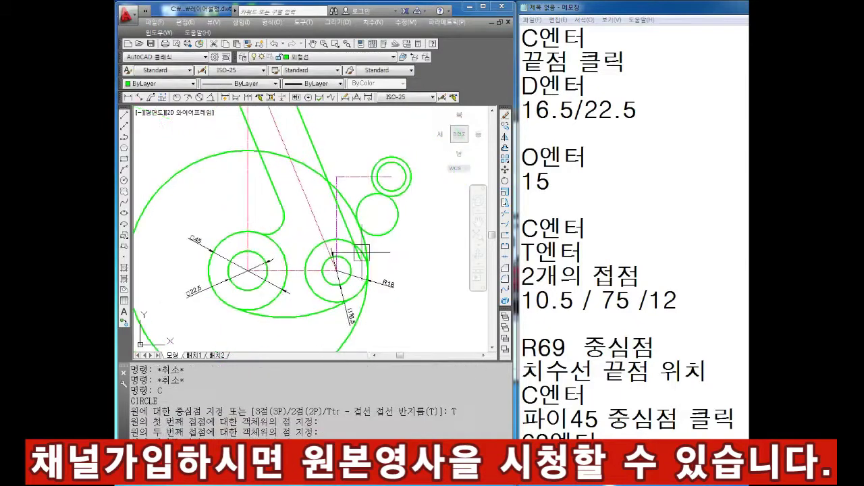
{"action": "scroll", "coordinate": [372, 268], "scroll_direction": "down", "scroll_amount": 3}
{"action": "left_click", "coordinate": [334, 276]}
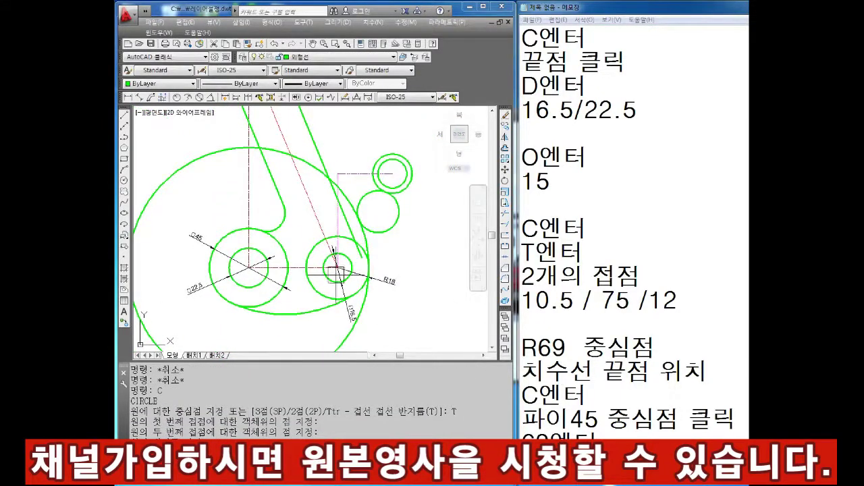
{"action": "type", "text": "12"}
{"action": "key", "text": "Return"}
{"action": "key", "text": "Escape"}
- Trim the excess part of the R69 circle, leaving its outer arc
{"action": "scroll", "coordinate": [289, 210], "scroll_direction": "up", "scroll_amount": 3}
{"action": "scroll", "coordinate": [290, 210], "scroll_direction": "down", "scroll_amount": 3}
{"action": "type", "text": "tr"}
{"action": "key", "text": "Return"}
{"action": "scroll", "coordinate": [241, 193], "scroll_direction": "up", "scroll_amount": 3}
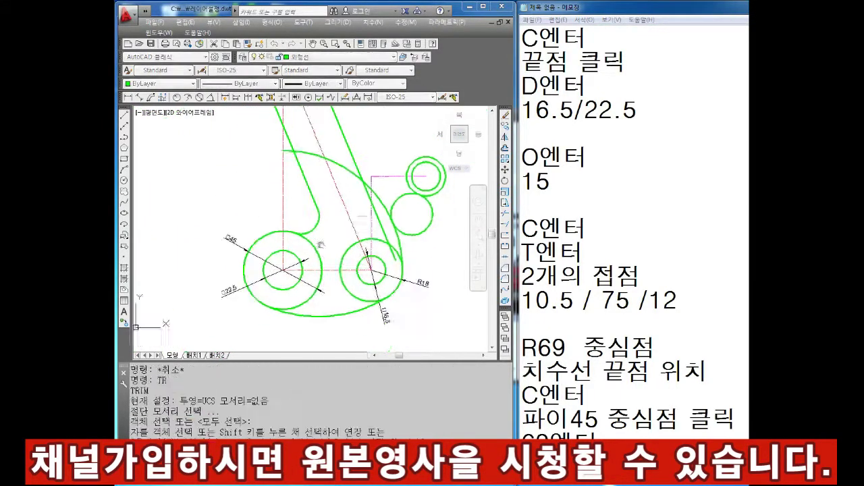
{"action": "scroll", "coordinate": [280, 152], "scroll_direction": "up", "scroll_amount": 3}
{"action": "left_click", "coordinate": [280, 152]}
- Zoom and pan around the drawing to review the completed link outline
{"action": "scroll", "coordinate": [299, 154], "scroll_direction": "down", "scroll_amount": 3}
{"action": "scroll", "coordinate": [335, 187], "scroll_direction": "up", "scroll_amount": 2}
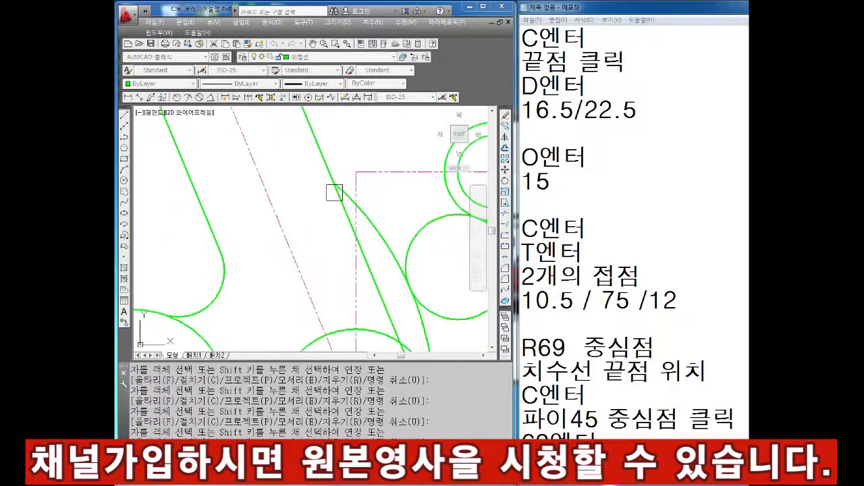
{"action": "scroll", "coordinate": [356, 199], "scroll_direction": "up", "scroll_amount": 3}
{"action": "scroll", "coordinate": [355, 199], "scroll_direction": "down", "scroll_amount": 3}
{"action": "scroll", "coordinate": [380, 252], "scroll_direction": "down", "scroll_amount": 2}
{"action": "scroll", "coordinate": [388, 274], "scroll_direction": "up", "scroll_amount": 1}
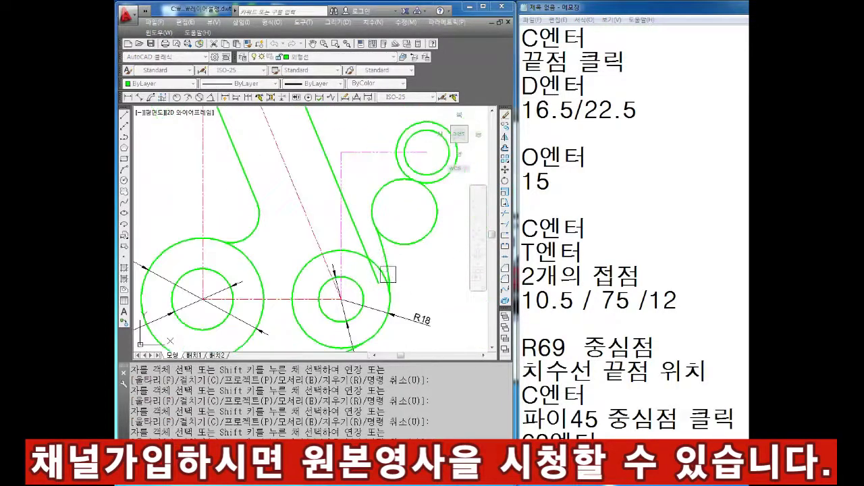
{"action": "scroll", "coordinate": [383, 266], "scroll_direction": "up", "scroll_amount": 2}
{"action": "scroll", "coordinate": [333, 245], "scroll_direction": "up", "scroll_amount": 1}
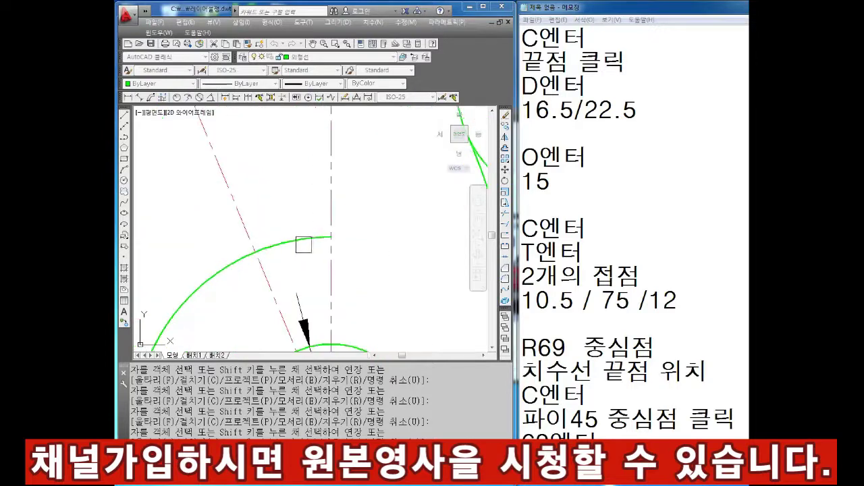
{"action": "scroll", "coordinate": [303, 245], "scroll_direction": "down", "scroll_amount": 1}
{"action": "scroll", "coordinate": [261, 260], "scroll_direction": "down", "scroll_amount": 2}
{"action": "scroll", "coordinate": [347, 251], "scroll_direction": "down", "scroll_amount": 1}
{"action": "middle_click_drag", "start_coordinate": [383, 272], "coordinate": [404, 294]}
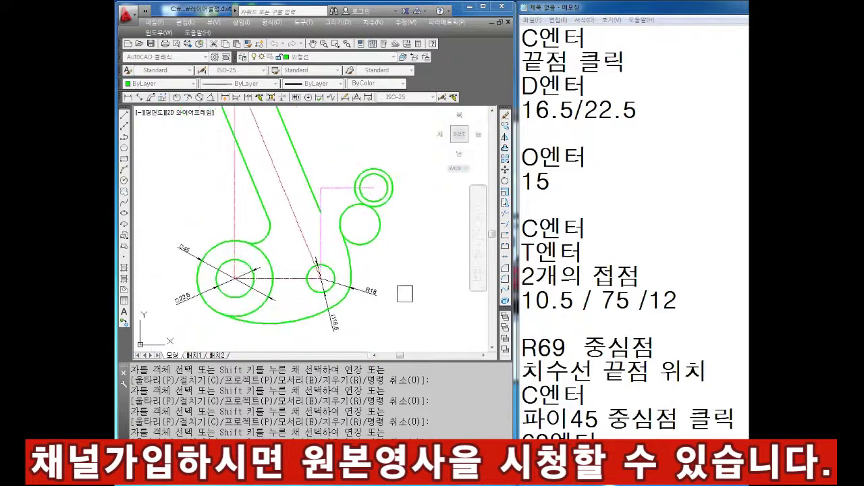
{"action": "scroll", "coordinate": [333, 214], "scroll_direction": "down", "scroll_amount": 1}
{"action": "scroll", "coordinate": [369, 273], "scroll_direction": "down", "scroll_amount": 1}
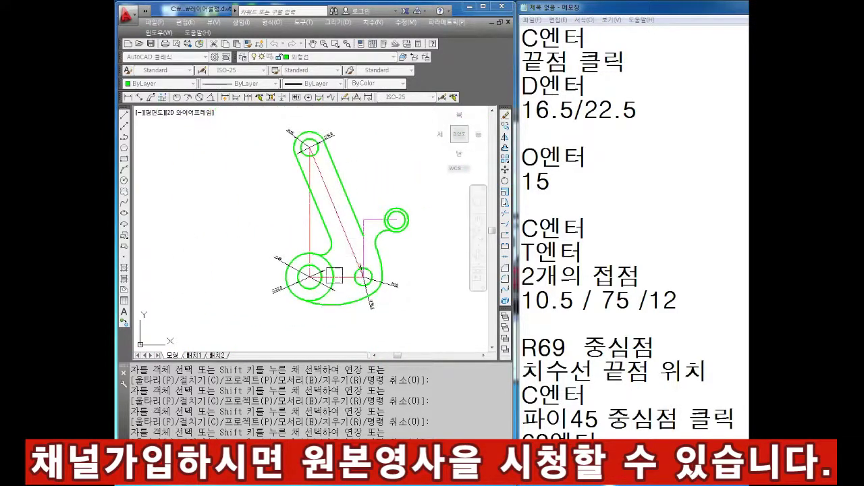
{"action": "scroll", "coordinate": [364, 264], "scroll_direction": "up", "scroll_amount": 1}
{"action": "scroll", "coordinate": [332, 204], "scroll_direction": "down", "scroll_amount": 1}
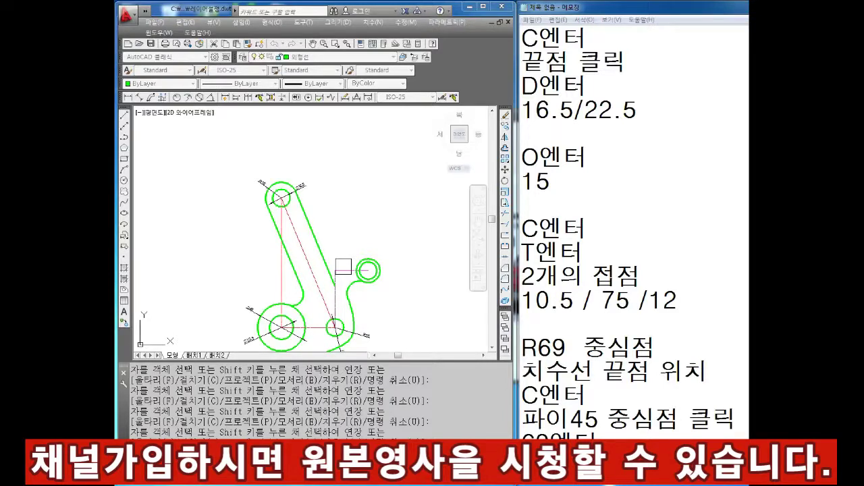
- Draw a horizontal guide line to the right from the upper circle's centre
{"action": "scroll", "coordinate": [315, 229], "scroll_direction": "up", "scroll_amount": 2}
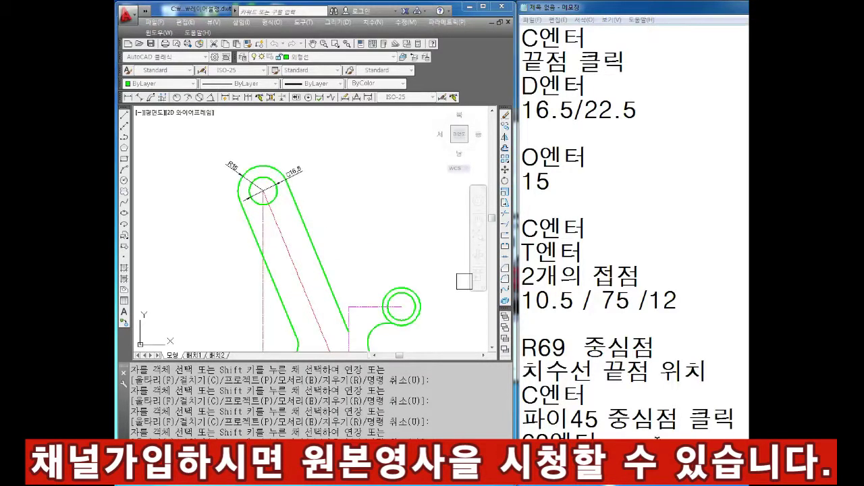
{"action": "key", "text": "Escape"}
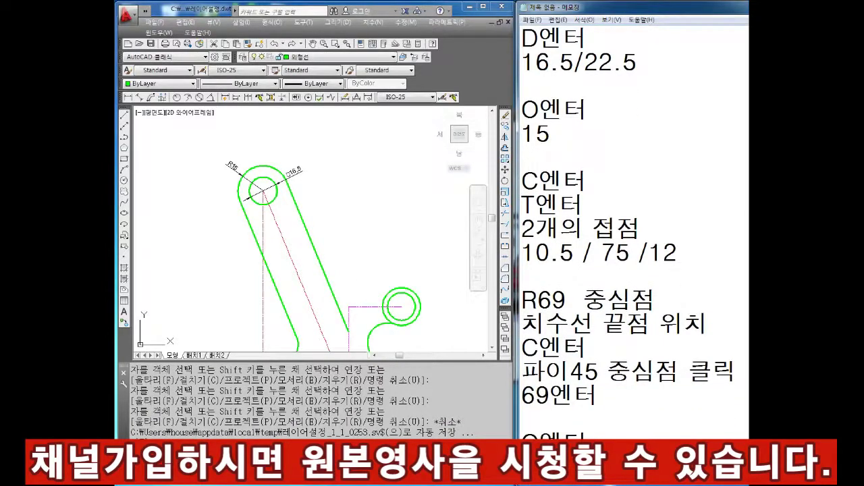
{"action": "scroll", "coordinate": [608, 270], "scroll_direction": "down", "scroll_amount": 1}
{"action": "scroll", "coordinate": [287, 199], "scroll_direction": "up", "scroll_amount": 4}
{"action": "key", "text": "Escape"}
{"action": "key", "text": "Escape"}
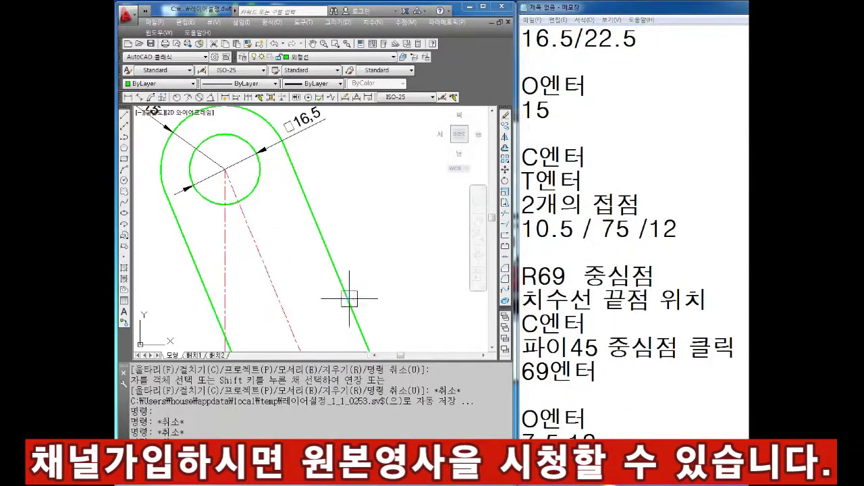
{"action": "key", "text": "Escape"}
{"action": "key", "text": "Escape"}
{"action": "key", "text": "Escape"}
{"action": "key", "text": "Escape"}
{"action": "scroll", "coordinate": [236, 183], "scroll_direction": "up", "scroll_amount": 2}
{"action": "scroll", "coordinate": [222, 156], "scroll_direction": "down", "scroll_amount": 2}
{"action": "type", "text": "L"}
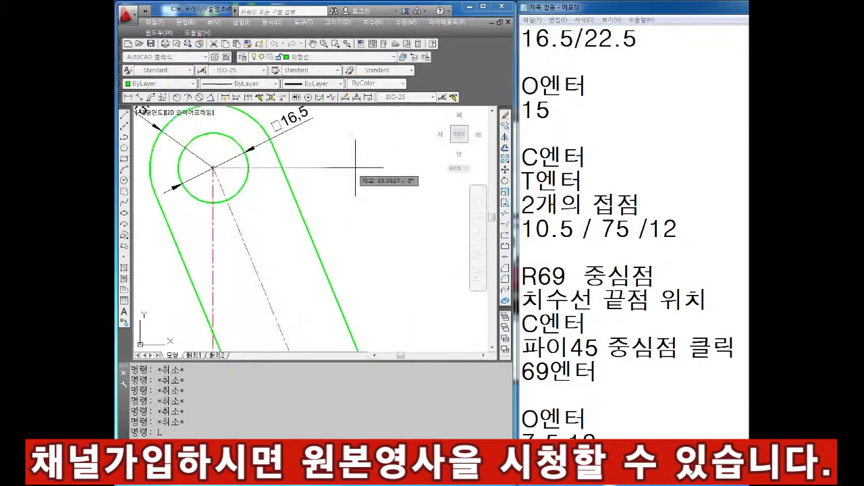
{"action": "scroll", "coordinate": [356, 167], "scroll_direction": "down", "scroll_amount": 2}
{"action": "key", "text": "Return"}
{"action": "left_click", "coordinate": [240, 182]}
{"action": "left_click", "coordinate": [358, 182]}
- Record the guide-line step as '숲평보조선' in the Notepad notes
{"action": "left_click", "coordinate": [540, 399]}
{"action": "type", "text": "숲"}
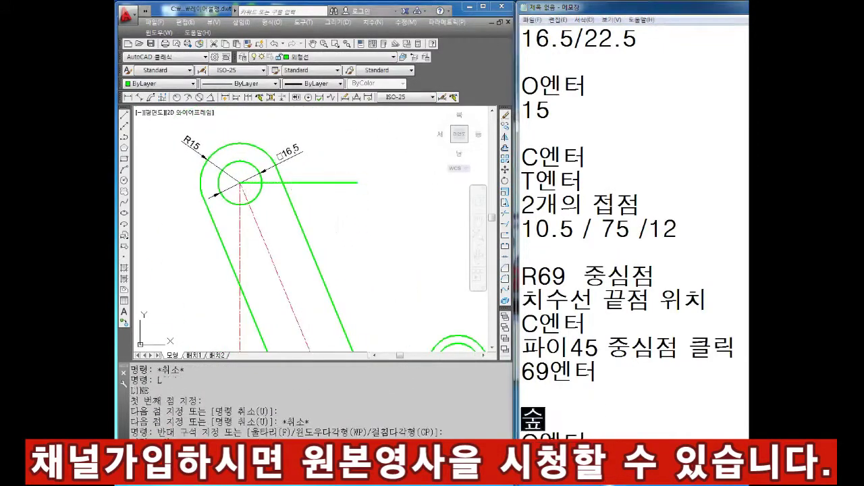
{"action": "type", "text": "평보조선"}
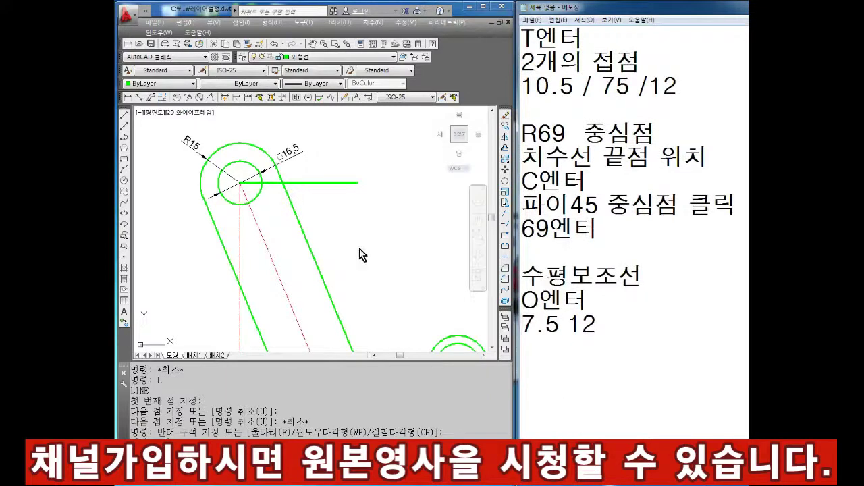
{"action": "key", "text": "Escape"}
{"action": "key", "text": "Escape"}
{"action": "key", "text": "Escape"}
{"action": "key", "text": "Escape"}
- Offset the guide line 7.5 downward and the arm's slanted edge 12 to the right
{"action": "type", "text": "o"}
{"action": "key", "text": "Return"}
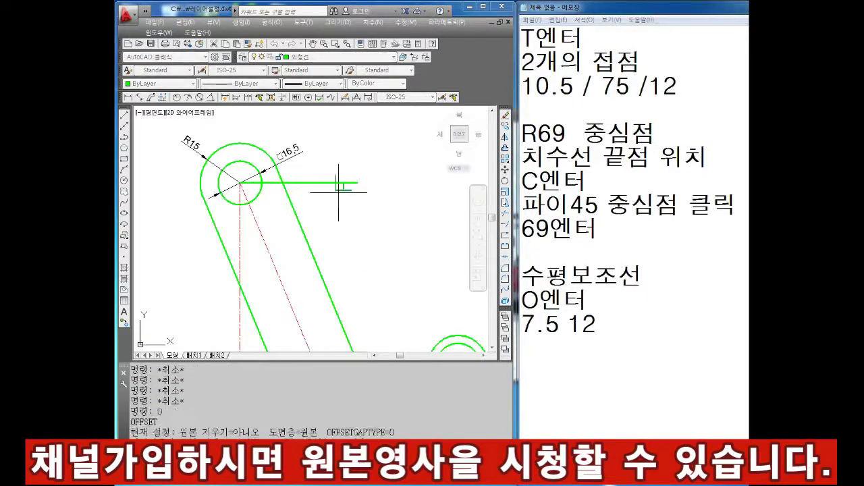
{"action": "type", "text": "7.5"}
{"action": "left_click", "coordinate": [324, 182]}
{"action": "left_click", "coordinate": [347, 247]}
{"action": "type", "text": "12"}
{"action": "left_click", "coordinate": [317, 270]}
{"action": "left_click", "coordinate": [417, 257]}
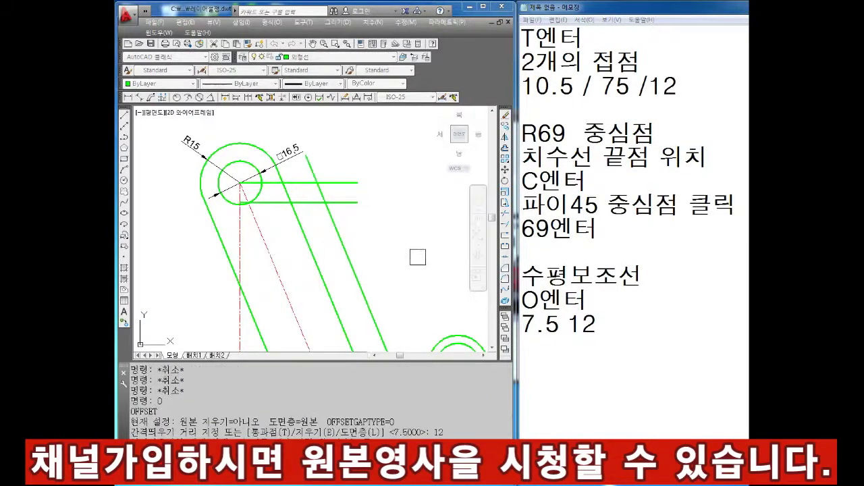
{"action": "key", "text": "Return"}
{"action": "left_click", "coordinate": [321, 202]}
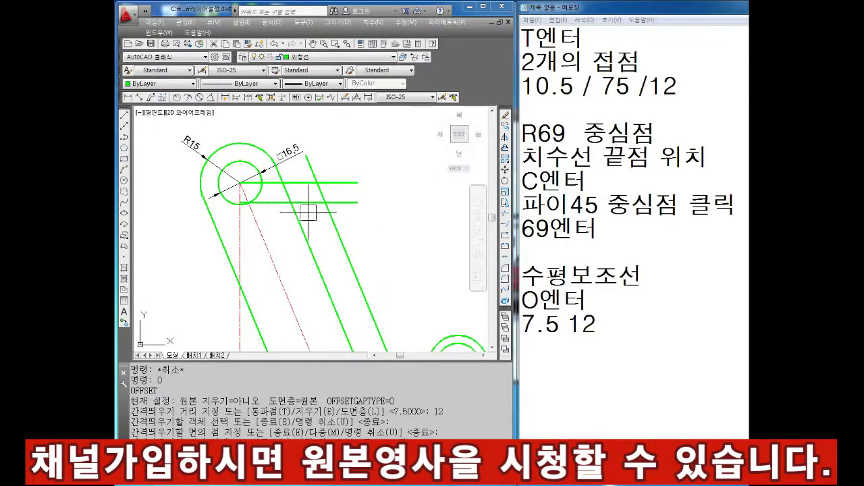
- Delete the original horizontal guide line
{"action": "scroll", "coordinate": [331, 196], "scroll_direction": "up", "scroll_amount": 2}
{"action": "key", "text": "Escape"}
{"action": "key", "text": "Escape"}
{"action": "left_click", "coordinate": [344, 181]}
{"action": "key", "text": "Delete"}
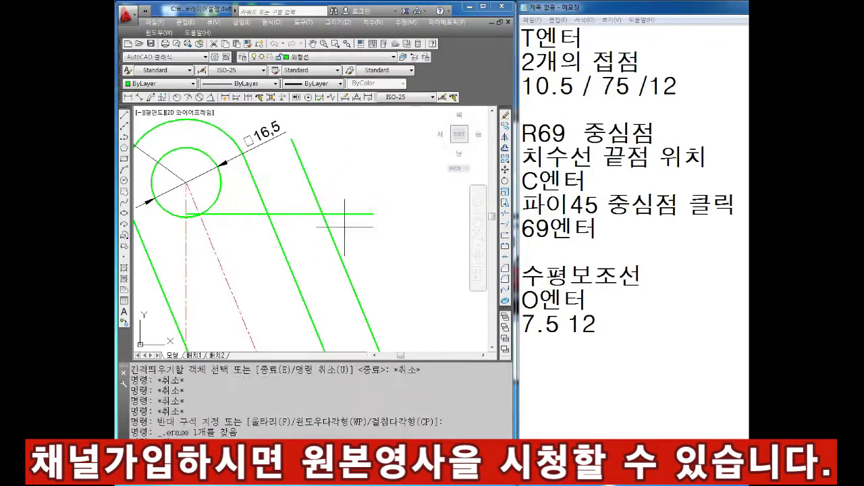
- Draw a radius-12 circle centred at the intersection of the offset lines
{"action": "scroll", "coordinate": [344, 227], "scroll_direction": "up", "scroll_amount": 2}
{"action": "scroll", "coordinate": [295, 197], "scroll_direction": "up", "scroll_amount": 2}
{"action": "scroll", "coordinate": [318, 170], "scroll_direction": "down", "scroll_amount": 5}
{"action": "type", "text": "C"}
{"action": "key", "text": "Return"}
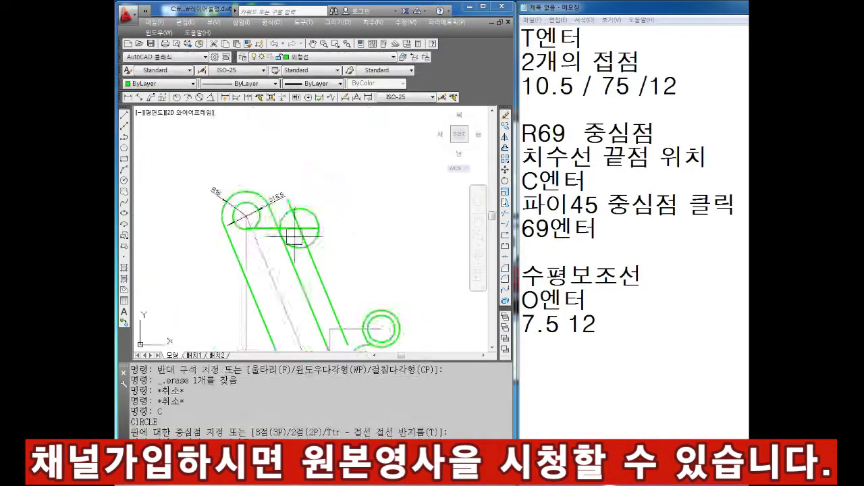
{"action": "scroll", "coordinate": [294, 237], "scroll_direction": "up", "scroll_amount": 3}
{"action": "key", "text": "Escape"}
{"action": "left_click", "coordinate": [270, 209]}
{"action": "key", "text": "Escape"}
{"action": "scroll", "coordinate": [472, 311], "scroll_direction": "down", "scroll_amount": 2}
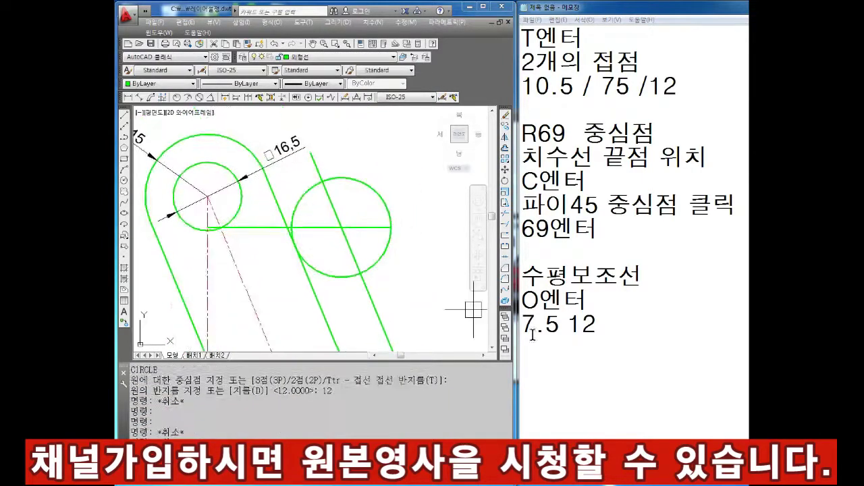
{"action": "key", "text": "Escape"}
{"action": "key", "text": "Escape"}
{"action": "key", "text": "Escape"}
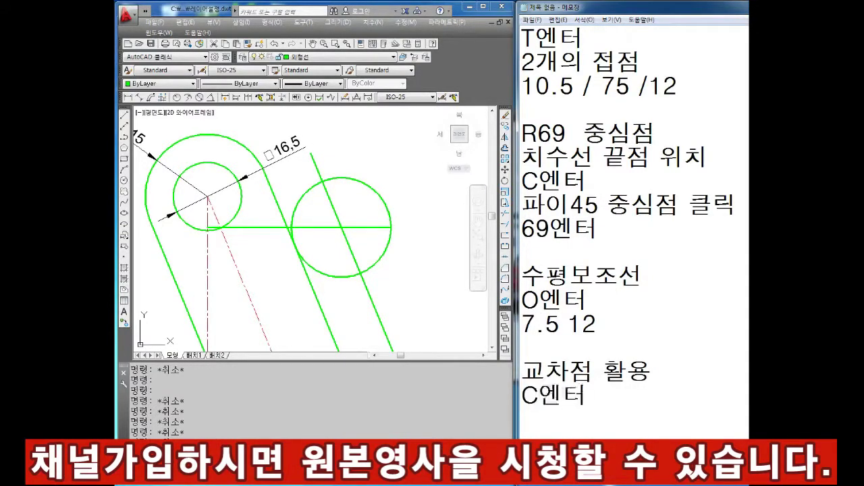
- Finish the current Notepad line and deselect the horizontal line in the drawing
{"action": "type", "text": "점 ㅋ"}
{"action": "type", "text": "10엔터"}
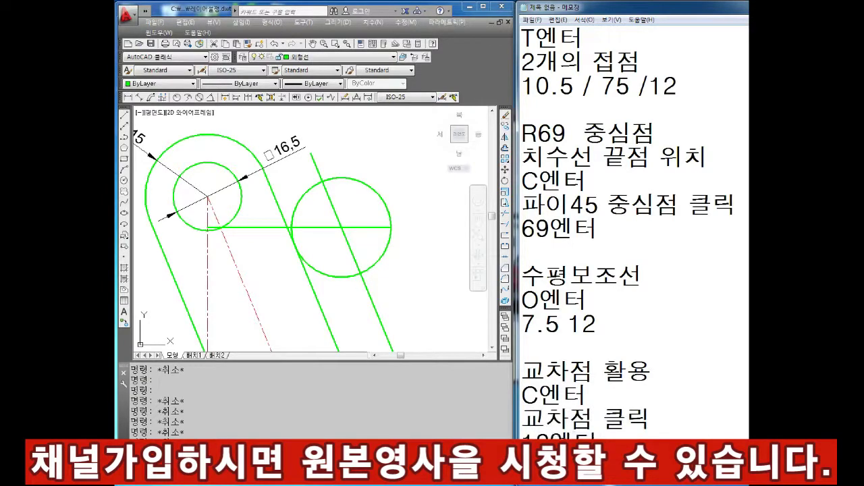
{"action": "key", "text": "Return"}
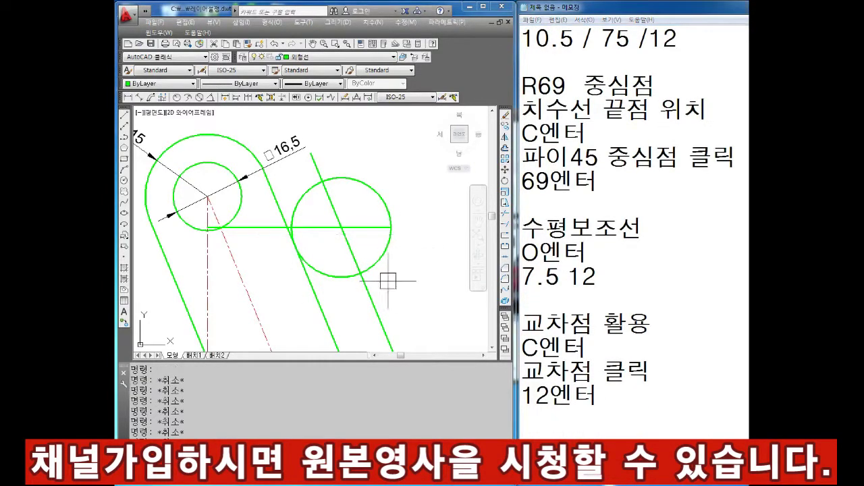
{"action": "scroll", "coordinate": [388, 281], "scroll_direction": "down", "scroll_amount": 3}
{"action": "scroll", "coordinate": [333, 257], "scroll_direction": "up", "scroll_amount": 2}
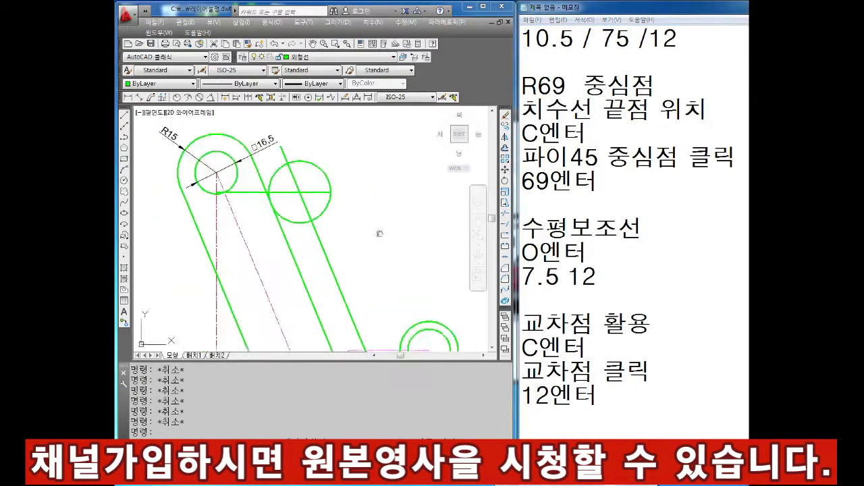
{"action": "scroll", "coordinate": [331, 222], "scroll_direction": "up", "scroll_amount": 2}
{"action": "scroll", "coordinate": [279, 220], "scroll_direction": "up", "scroll_amount": 1}
{"action": "key", "text": "Escape"}
{"action": "scroll", "coordinate": [279, 220], "scroll_direction": "down", "scroll_amount": 2}
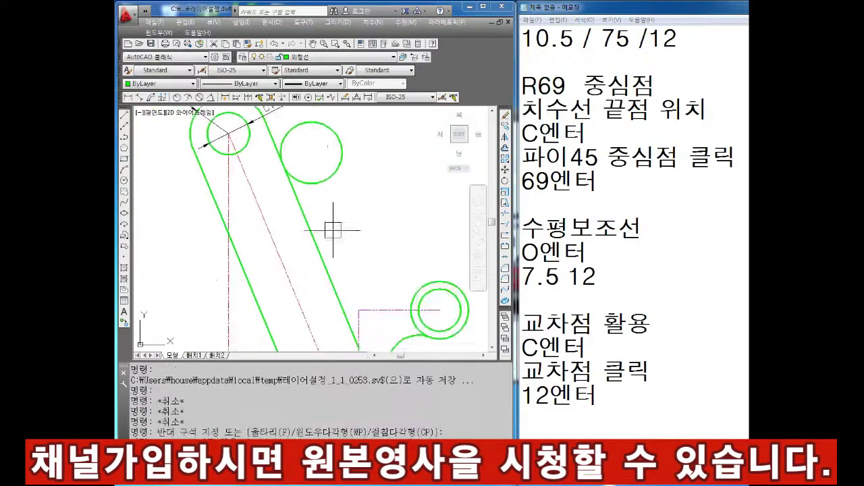
- Window-select objects around the concentric circles in the drawing
{"action": "left_click", "coordinate": [364, 266]}
{"action": "scroll", "coordinate": [369, 270], "scroll_direction": "down", "scroll_amount": 1}
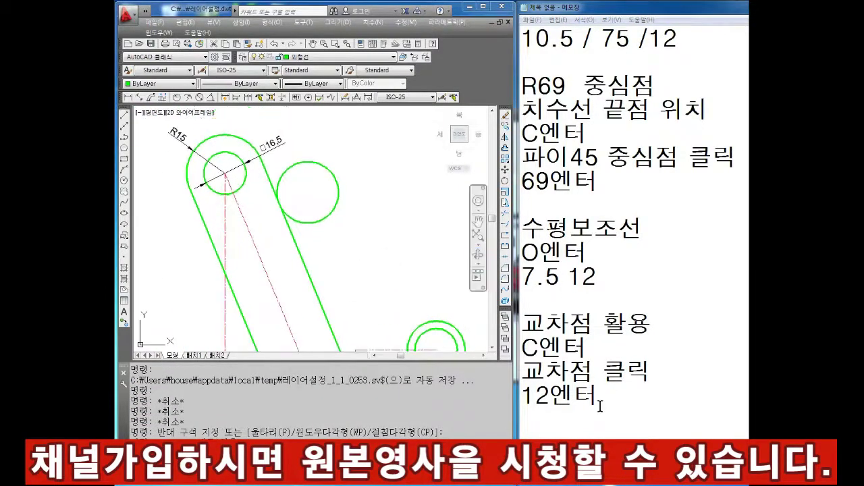
{"action": "scroll", "coordinate": [370, 268], "scroll_direction": "up", "scroll_amount": 2}
{"action": "scroll", "coordinate": [370, 265], "scroll_direction": "up", "scroll_amount": 1}
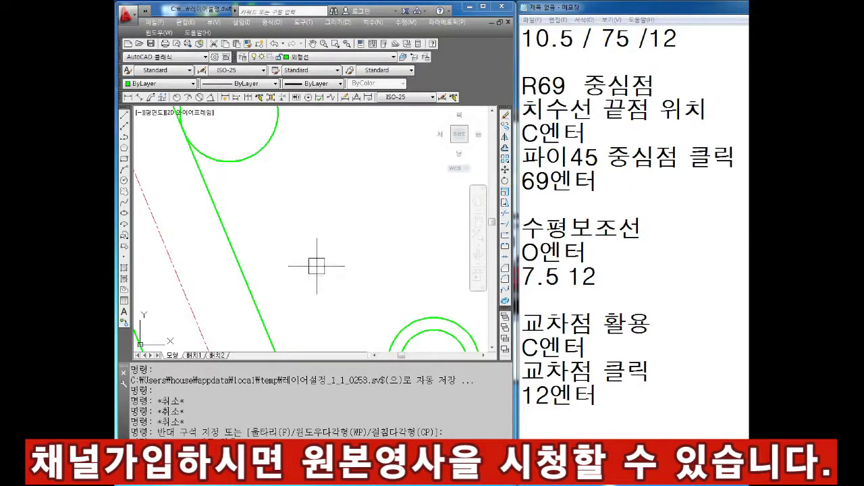
{"action": "scroll", "coordinate": [317, 266], "scroll_direction": "down", "scroll_amount": 2}
{"action": "scroll", "coordinate": [304, 243], "scroll_direction": "up", "scroll_amount": 2}
{"action": "middle_click_drag", "start_coordinate": [333, 258], "coordinate": [320, 245]}
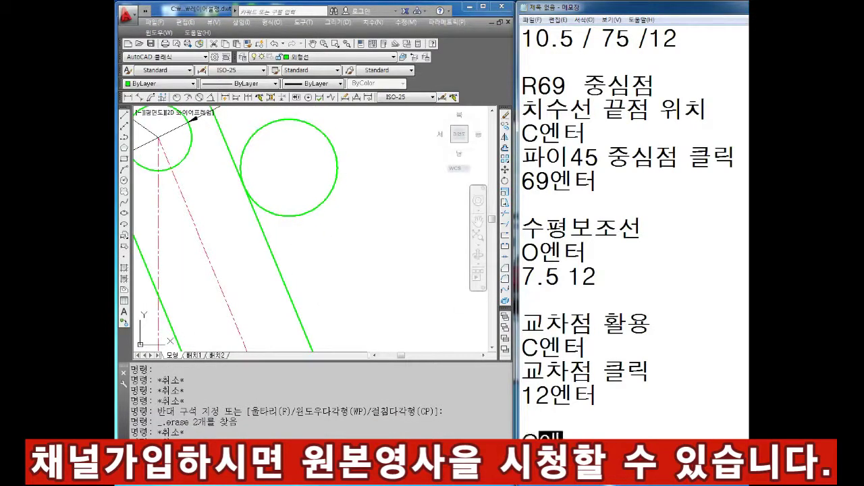
{"action": "scroll", "coordinate": [635, 230], "scroll_direction": "down", "scroll_amount": 1}
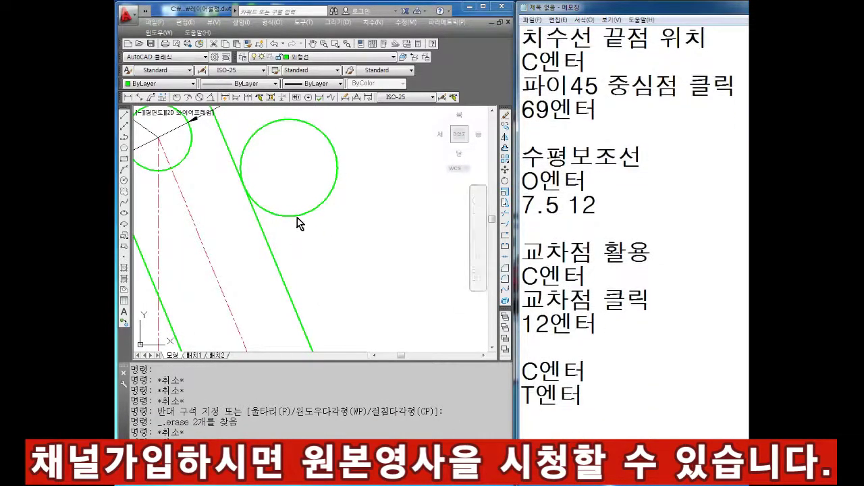
{"action": "scroll", "coordinate": [290, 231], "scroll_direction": "down", "scroll_amount": 2}
- Try a circle centred on the concentric circles, then end the command
{"action": "key", "text": "Escape"}
{"action": "key", "text": "Escape"}
{"action": "key", "text": "Escape"}
{"action": "key", "text": "Escape"}
{"action": "key", "text": "Escape"}
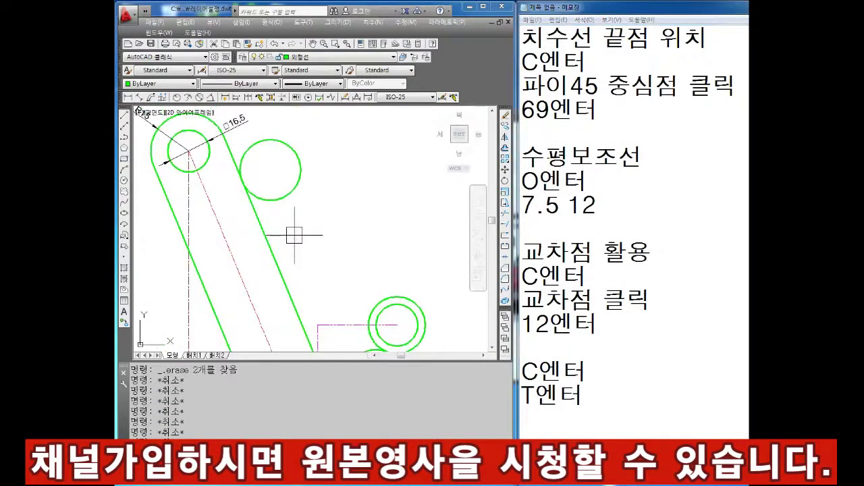
{"action": "scroll", "coordinate": [263, 176], "scroll_direction": "up", "scroll_amount": 4}
{"action": "key", "text": "Escape"}
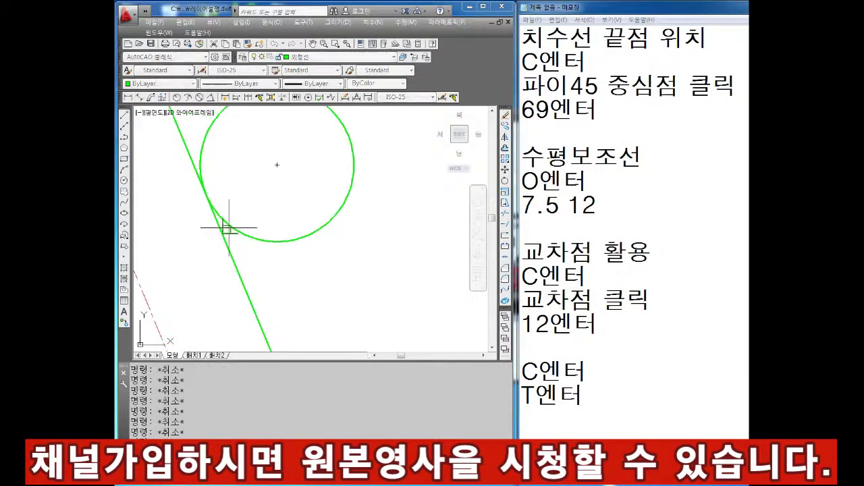
{"action": "type", "text": "C"}
{"action": "key", "text": "Return"}
{"action": "left_click", "coordinate": [308, 208]}
{"action": "middle_click_drag", "start_coordinate": [473, 337], "coordinate": [362, 277]}
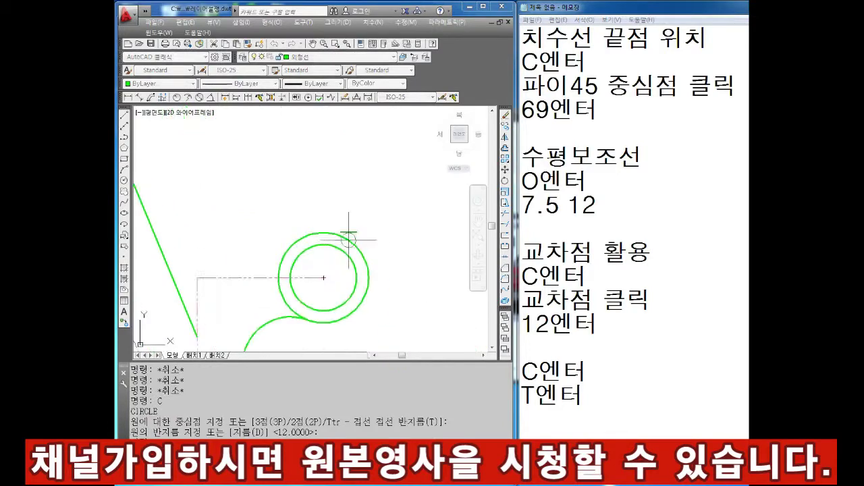
{"action": "key", "text": "Return"}
- Start another circle at the upper centre point and abandon it unfinished
{"action": "type", "text": "c"}
{"action": "key", "text": "Return"}
{"action": "scroll", "coordinate": [193, 158], "scroll_direction": "up", "scroll_amount": 3}
{"action": "scroll", "coordinate": [251, 183], "scroll_direction": "up", "scroll_amount": 2}
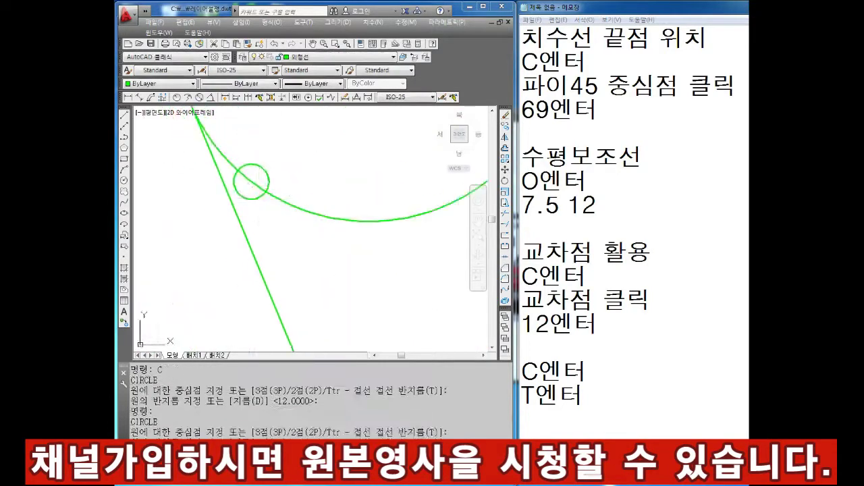
{"action": "left_click", "coordinate": [251, 183]}
{"action": "scroll", "coordinate": [274, 185], "scroll_direction": "down", "scroll_amount": 3}
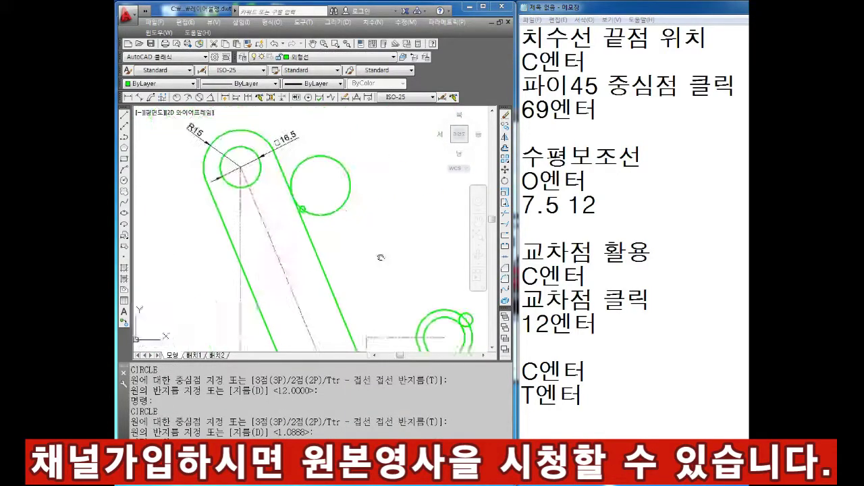
{"action": "scroll", "coordinate": [312, 207], "scroll_direction": "up", "scroll_amount": 3}
{"action": "key", "text": "Escape"}
{"action": "key", "text": "Escape"}
{"action": "key", "text": "Escape"}
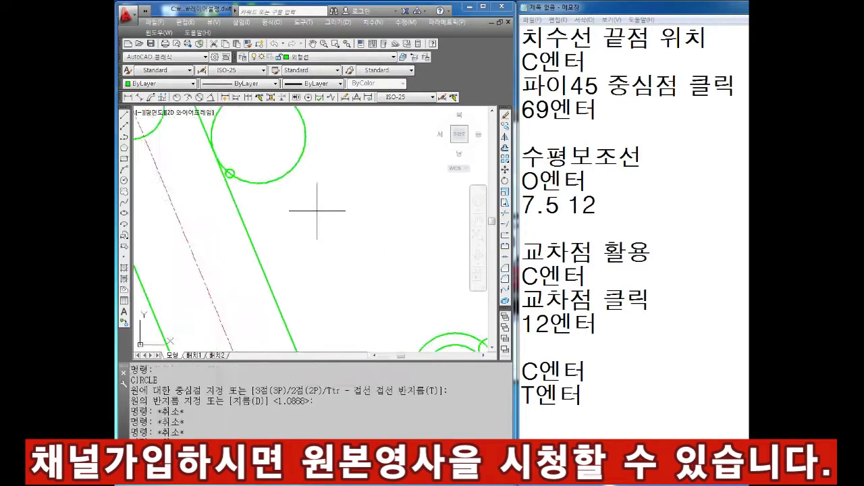
- Draw a tangent-tangent-radius circle of radius 108 touching the existing circles
{"action": "type", "text": "c"}
{"action": "scroll", "coordinate": [299, 214], "scroll_direction": "down", "scroll_amount": 1}
{"action": "key", "text": "Return"}
{"action": "scroll", "coordinate": [243, 202], "scroll_direction": "down", "scroll_amount": 3}
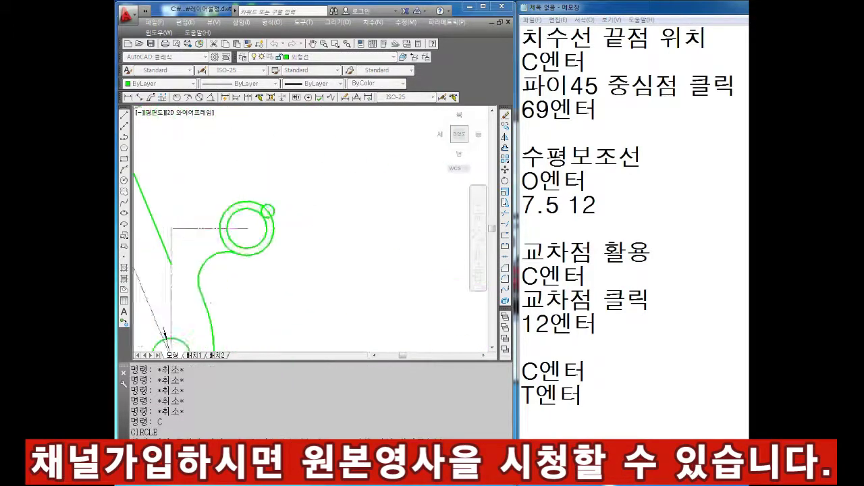
{"action": "scroll", "coordinate": [397, 227], "scroll_direction": "up", "scroll_amount": 3}
{"action": "type", "text": "t"}
{"action": "key", "text": "Return"}
{"action": "scroll", "coordinate": [390, 215], "scroll_direction": "down", "scroll_amount": 3}
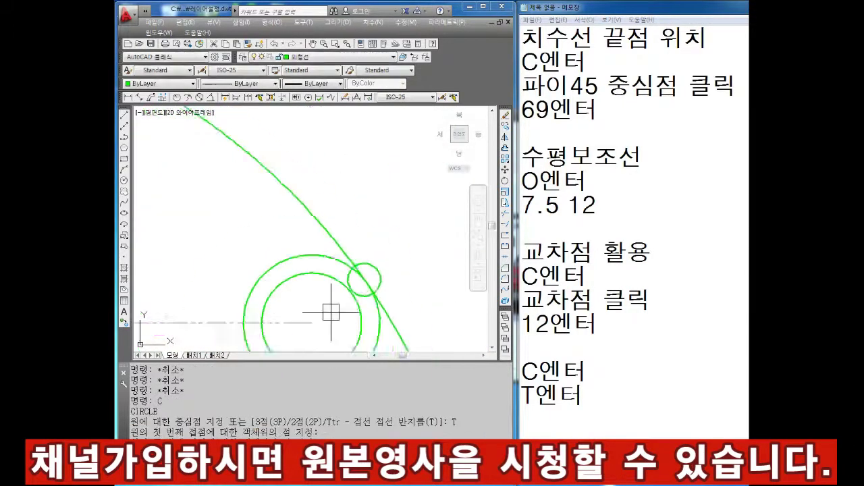
{"action": "scroll", "coordinate": [285, 251], "scroll_direction": "up", "scroll_amount": 3}
{"action": "left_click", "coordinate": [286, 193]}
{"action": "type", "text": "108"}
{"action": "key", "text": "Return"}
{"action": "key", "text": "Escape"}
- Erase the two stray circles and complete the '108엔터' note
{"action": "key", "text": "Escape"}
{"action": "scroll", "coordinate": [299, 180], "scroll_direction": "down", "scroll_amount": 3}
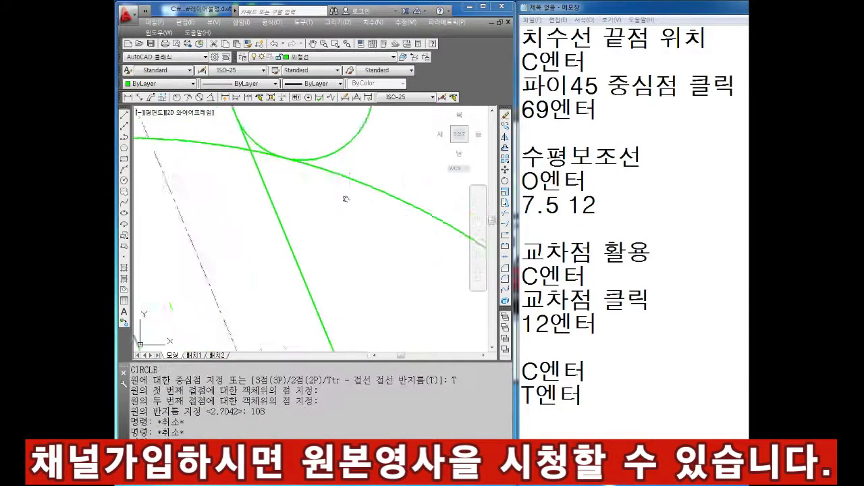
{"action": "scroll", "coordinate": [349, 198], "scroll_direction": "up", "scroll_amount": 3}
{"action": "left_click", "coordinate": [352, 231]}
{"action": "key", "text": "Delete"}
{"action": "key", "text": "Escape"}
{"action": "left_click", "coordinate": [352, 219]}
{"action": "key", "text": "Delete"}
{"action": "scroll", "coordinate": [352, 219], "scroll_direction": "down", "scroll_amount": 3}
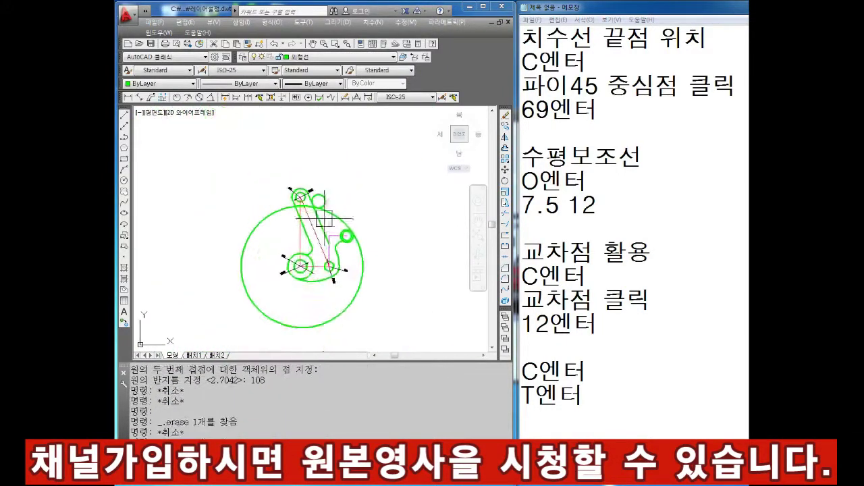
{"action": "scroll", "coordinate": [337, 236], "scroll_direction": "up", "scroll_amount": 2}
{"action": "type", "text": "2개의 접점"}
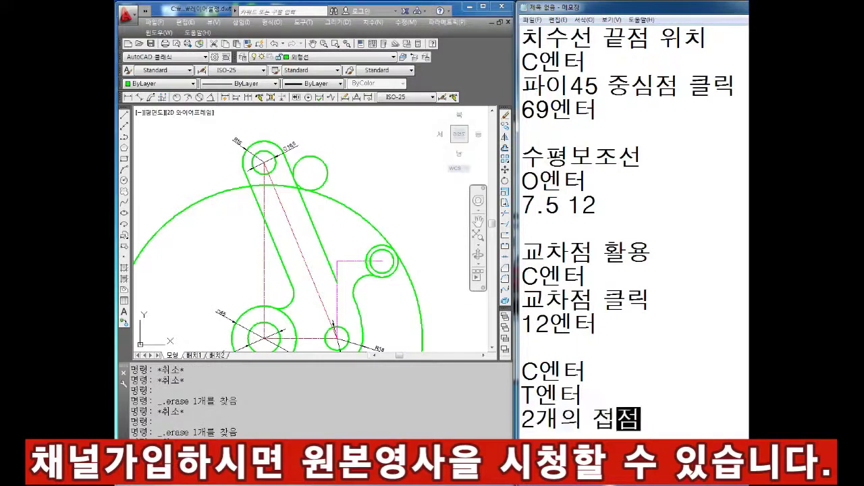
{"action": "type", "text": "터"}
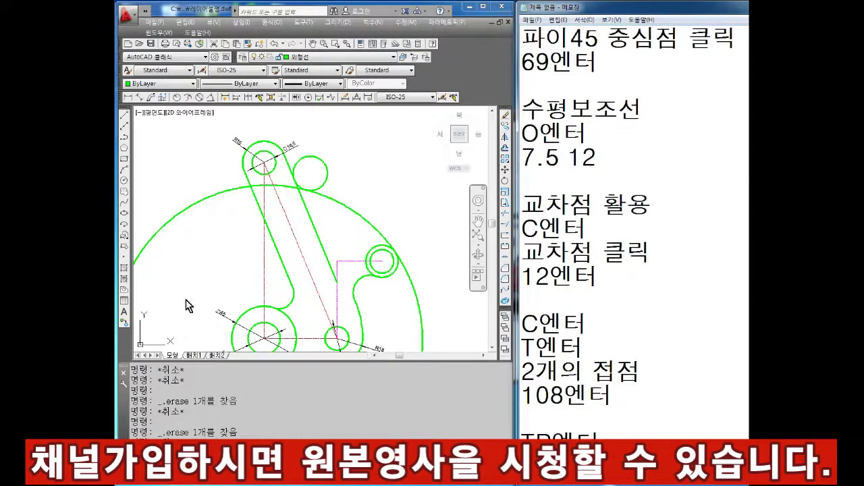
- Trim the R108 circle using all objects as cutting edges
{"action": "left_click", "coordinate": [311, 216]}
{"action": "scroll", "coordinate": [337, 189], "scroll_direction": "up", "scroll_amount": 4}
{"action": "scroll", "coordinate": [351, 202], "scroll_direction": "down", "scroll_amount": 3}
{"action": "type", "text": "tr"}
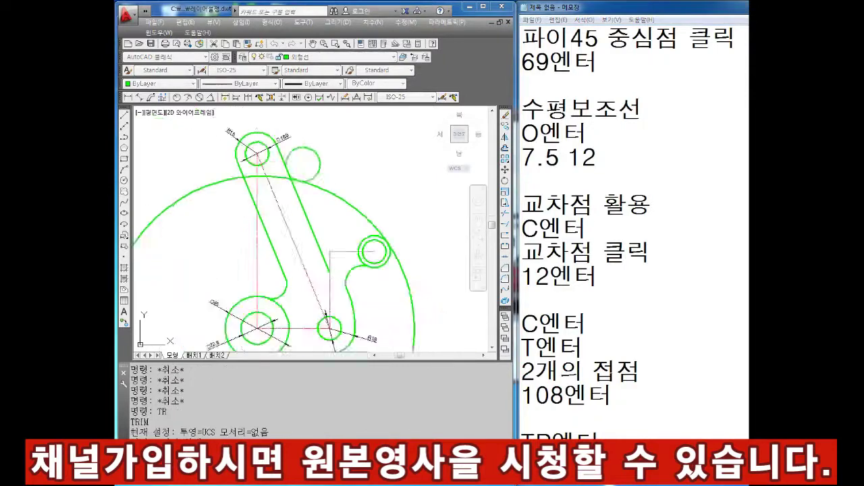
{"action": "scroll", "coordinate": [371, 243], "scroll_direction": "up", "scroll_amount": 2}
{"action": "key", "text": "Return"}
{"action": "scroll", "coordinate": [385, 259], "scroll_direction": "down", "scroll_amount": 2}
{"action": "scroll", "coordinate": [365, 244], "scroll_direction": "down", "scroll_amount": 2}
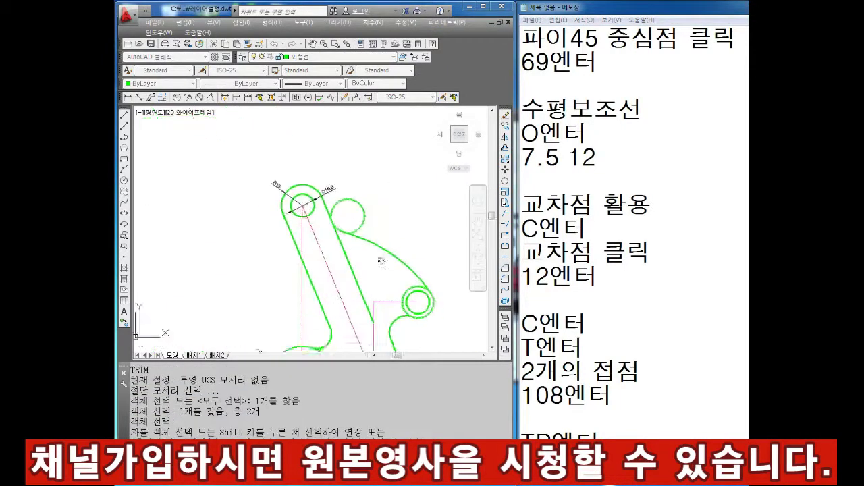
{"action": "scroll", "coordinate": [337, 203], "scroll_direction": "up", "scroll_amount": 2}
{"action": "scroll", "coordinate": [353, 190], "scroll_direction": "up", "scroll_amount": 1}
{"action": "key", "text": "Return"}
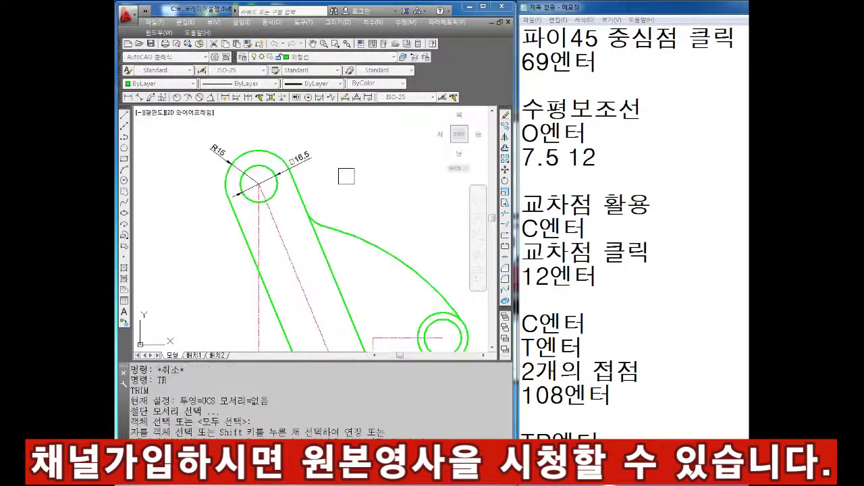
{"action": "scroll", "coordinate": [358, 202], "scroll_direction": "down", "scroll_amount": 2}
{"action": "scroll", "coordinate": [360, 224], "scroll_direction": "up", "scroll_amount": 3}
{"action": "key", "text": "Escape"}
- Run TRIM again on the remaining excess of the big circle
{"action": "type", "text": "tr"}
{"action": "key", "text": "Return"}
{"action": "scroll", "coordinate": [347, 216], "scroll_direction": "down", "scroll_amount": 1}
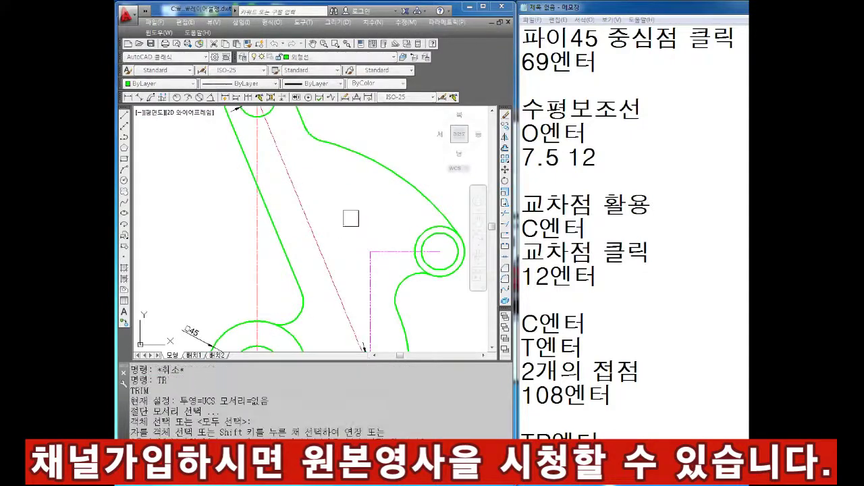
{"action": "scroll", "coordinate": [351, 216], "scroll_direction": "down", "scroll_amount": 1}
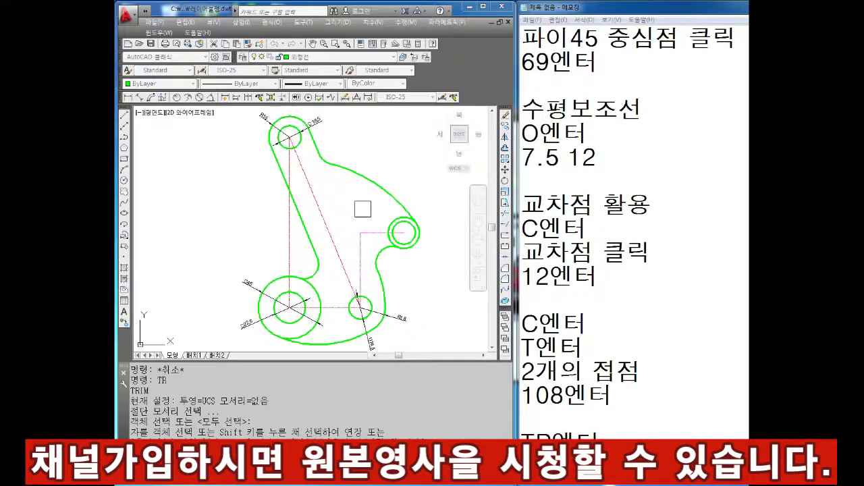
{"action": "scroll", "coordinate": [330, 218], "scroll_direction": "up", "scroll_amount": 4}
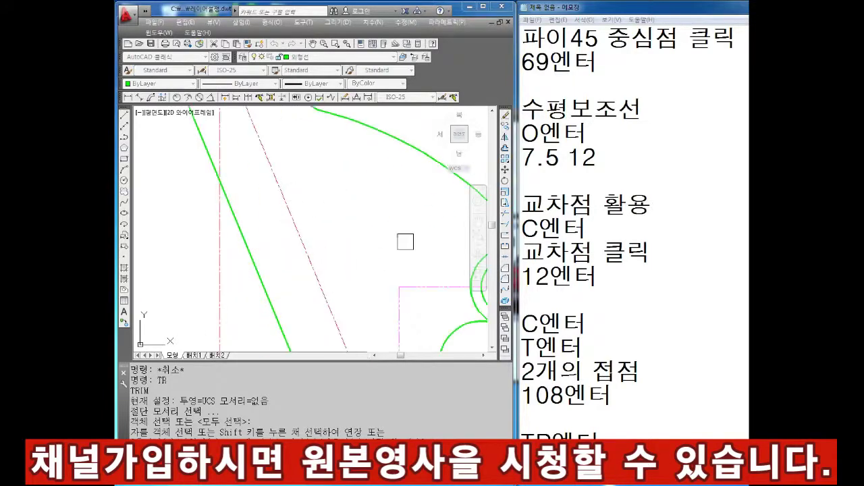
{"action": "scroll", "coordinate": [403, 245], "scroll_direction": "down", "scroll_amount": 4}
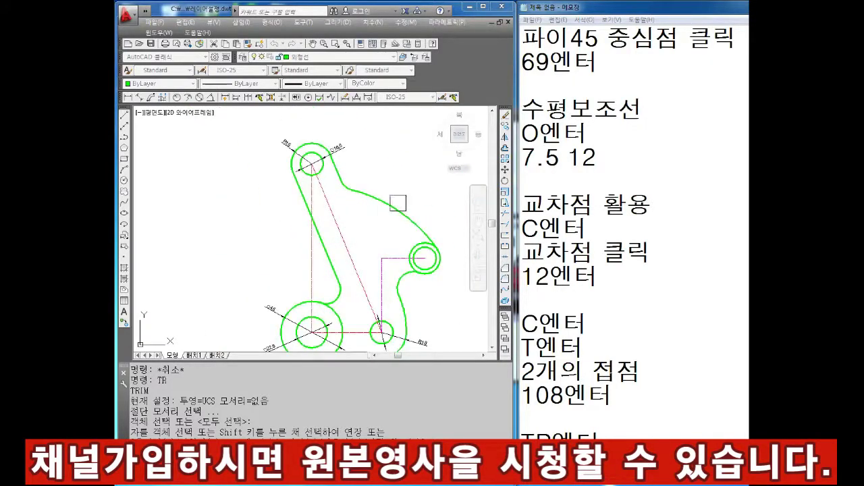
{"action": "key", "text": "Escape"}
{"action": "scroll", "coordinate": [608, 304], "scroll_direction": "down", "scroll_amount": 1}
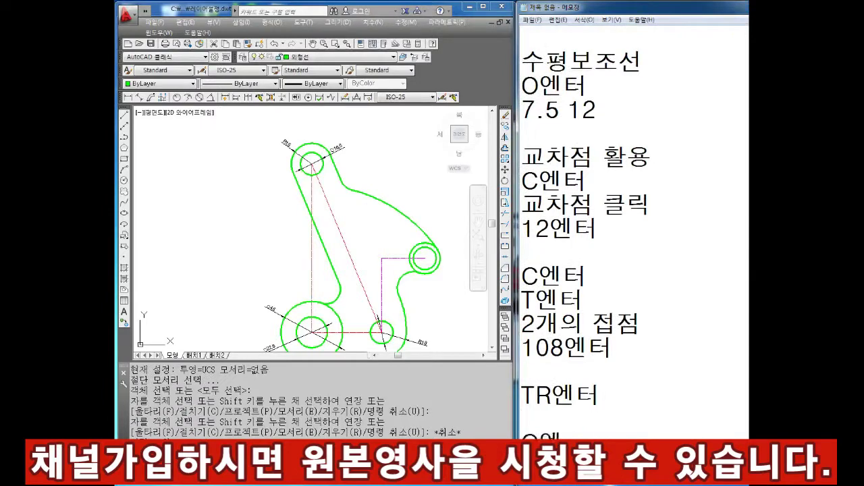
{"action": "scroll", "coordinate": [587, 270], "scroll_direction": "down", "scroll_amount": 1}
- Change the selected arc's colour to blue
{"action": "scroll", "coordinate": [349, 230], "scroll_direction": "up", "scroll_amount": 2}
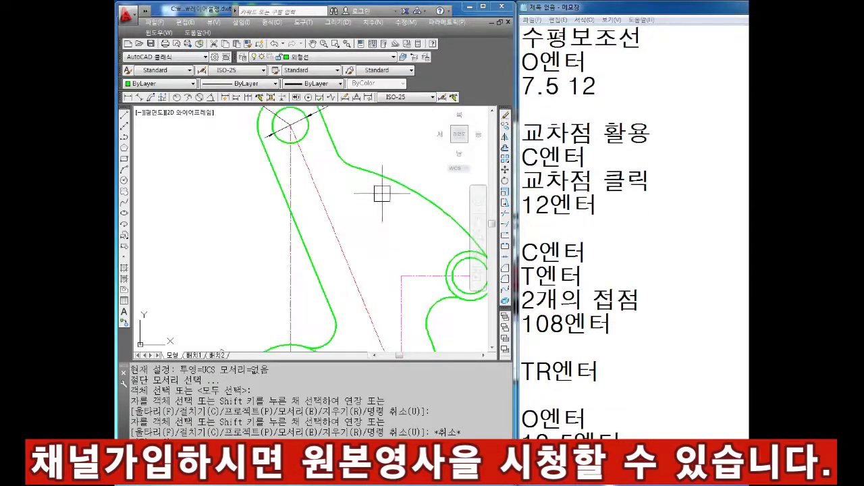
{"action": "key", "text": "Escape"}
{"action": "left_click", "coordinate": [388, 186]}
{"action": "left_click", "coordinate": [141, 85]}
{"action": "left_click", "coordinate": [142, 141]}
{"action": "mouse_move", "coordinate": [437, 257]}
{"action": "middle_mouse_down"}
{"action": "mouse_move", "coordinate": [332, 216]}
{"action": "mouse_move", "coordinate": [375, 234]}
{"action": "middle_mouse_up"}
{"action": "key", "text": "Escape"}
- Offset the blue arc 19.5 to create an inner copy
{"action": "type", "text": "o"}
{"action": "key", "text": "Return"}
{"action": "key", "text": "Return"}
{"action": "left_click", "coordinate": [336, 172]}
{"action": "left_click", "coordinate": [353, 248]}
{"action": "scroll", "coordinate": [374, 234], "scroll_direction": "up", "scroll_amount": 2}
{"action": "left_click", "coordinate": [387, 260]}
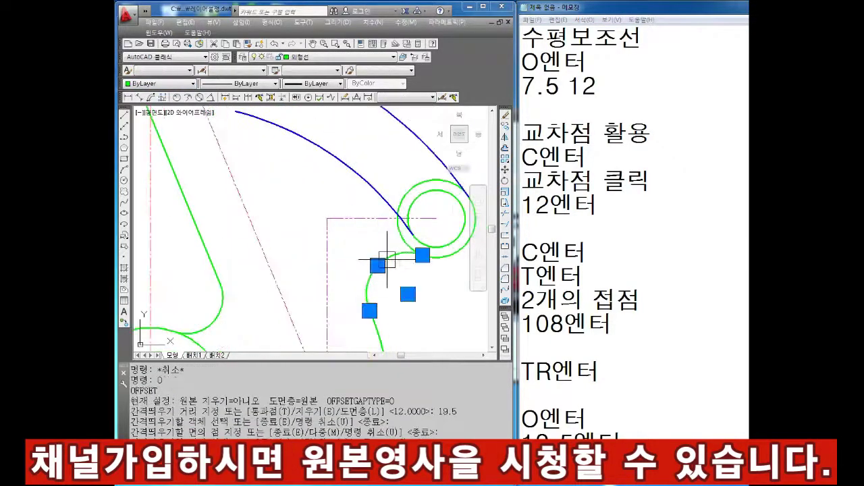
{"action": "left_click", "coordinate": [359, 258]}
- Select the small lower-right arc's grip, then cancel and clear the selection
{"action": "key", "text": "Escape"}
{"action": "key", "text": "Escape"}
{"action": "left_click", "coordinate": [377, 265]}
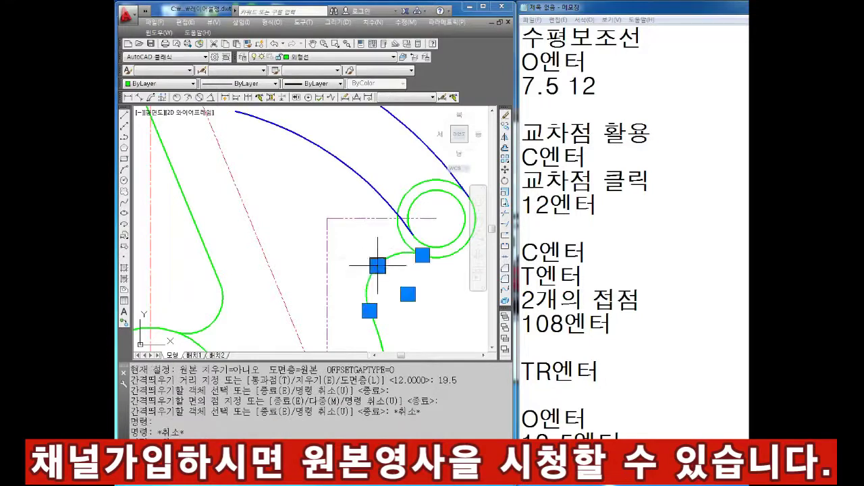
{"action": "key", "text": "Escape"}
{"action": "key", "text": "Escape"}
{"action": "key", "text": "Escape"}
{"action": "left_click", "coordinate": [377, 266]}
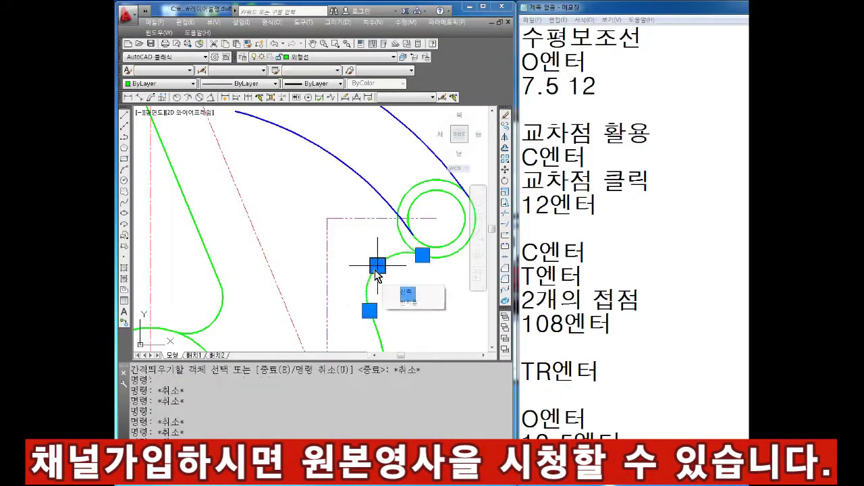
{"action": "key", "text": "Escape"}
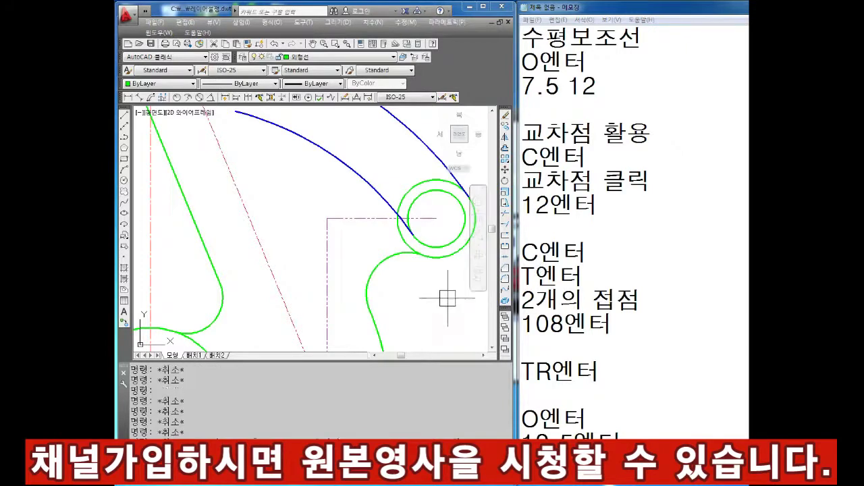
{"action": "key", "text": "Escape"}
- Offset the lower-right arc 25.5 to create the larger arc
{"action": "type", "text": "O"}
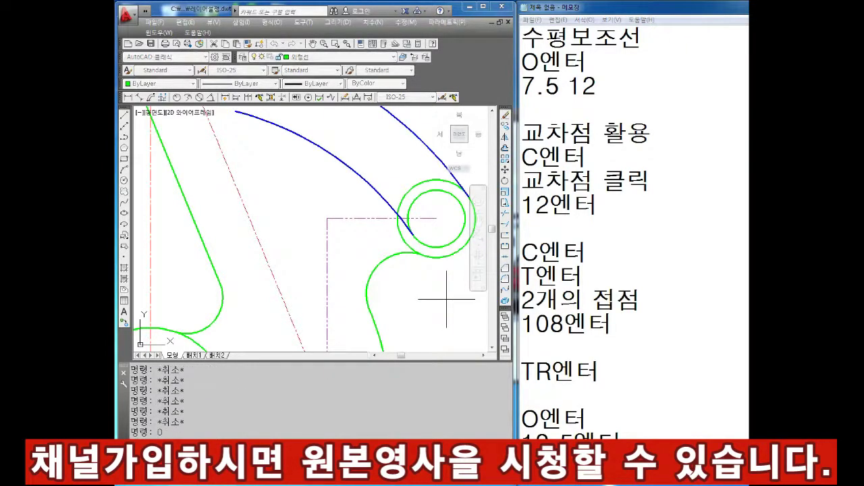
{"action": "key", "text": "Return"}
{"action": "type", "text": "25.5"}
{"action": "key", "text": "Return"}
{"action": "left_click", "coordinate": [372, 270]}
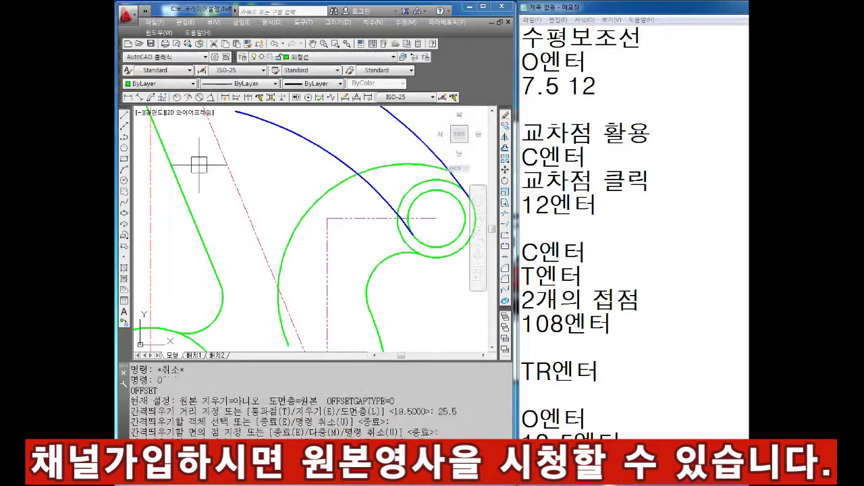
{"action": "left_click", "coordinate": [177, 98]}
- Dimension the large arc's radius as R37.5
{"action": "left_click", "coordinate": [285, 254]}
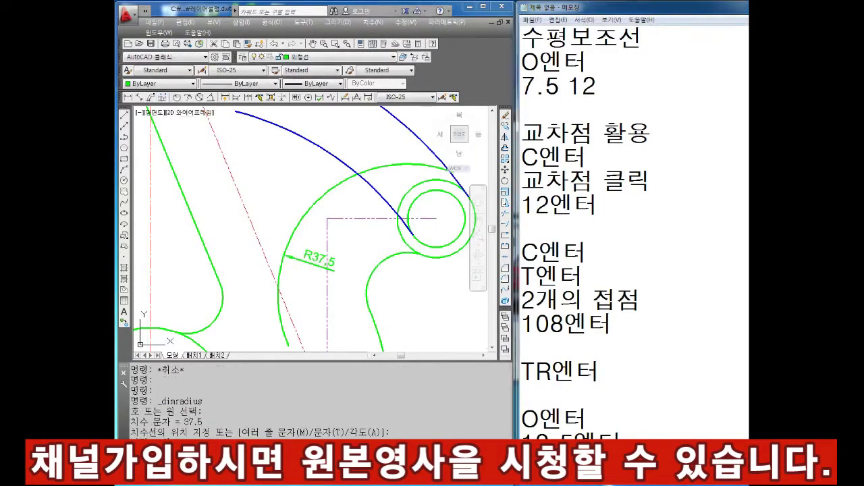
{"action": "scroll", "coordinate": [607, 236], "scroll_direction": "down", "scroll_amount": 1}
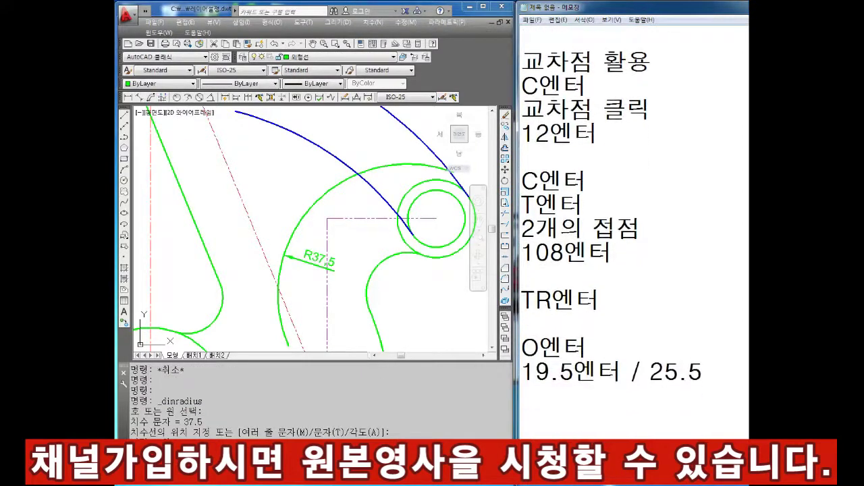
{"action": "key", "text": "Escape"}
{"action": "key", "text": "Escape"}
{"action": "key", "text": "Escape"}
{"action": "scroll", "coordinate": [394, 325], "scroll_direction": "down", "scroll_amount": 2}
- Set the blue arcs back to ByLayer green
{"action": "left_click", "coordinate": [342, 164]}
{"action": "left_click", "coordinate": [162, 83]}
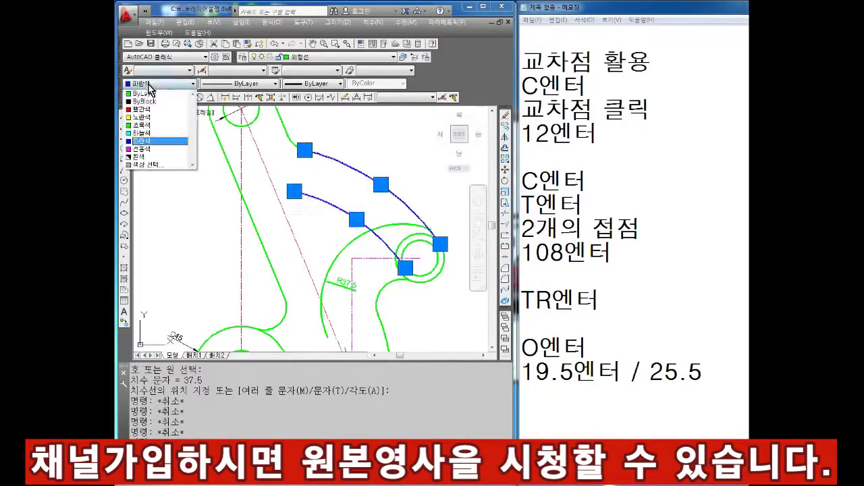
{"action": "left_click", "coordinate": [149, 93]}
{"action": "key", "text": "Escape"}
- Cancel the stray unfinished line and adjust the drawing view
{"action": "mouse_move", "coordinate": [301, 225]}
{"action": "middle_mouse_down"}
{"action": "mouse_move", "coordinate": [324, 217]}
{"action": "mouse_move", "coordinate": [218, 139]}
{"action": "middle_mouse_up"}
{"action": "scroll", "coordinate": [302, 164], "scroll_direction": "down", "scroll_amount": 1}
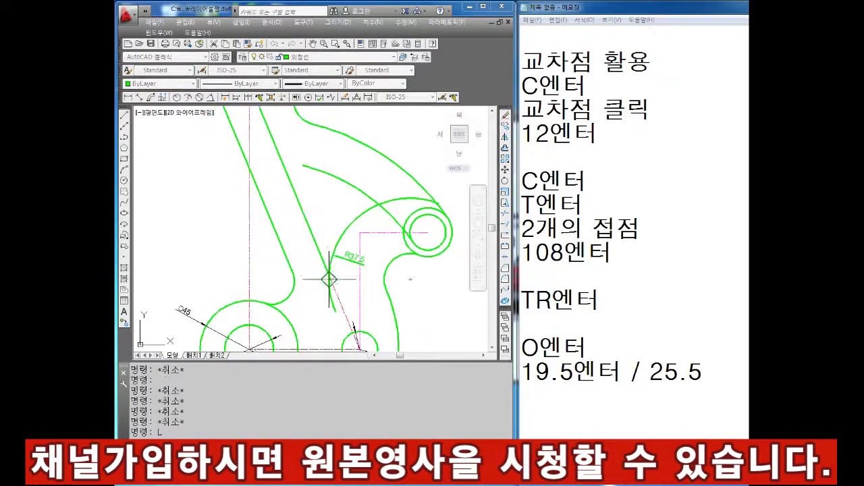
{"action": "scroll", "coordinate": [329, 279], "scroll_direction": "up", "scroll_amount": 2}
{"action": "key", "text": "Return"}
{"action": "left_click", "coordinate": [340, 252]}
{"action": "key", "text": "Escape"}
{"action": "scroll", "coordinate": [368, 237], "scroll_direction": "up", "scroll_amount": 1}
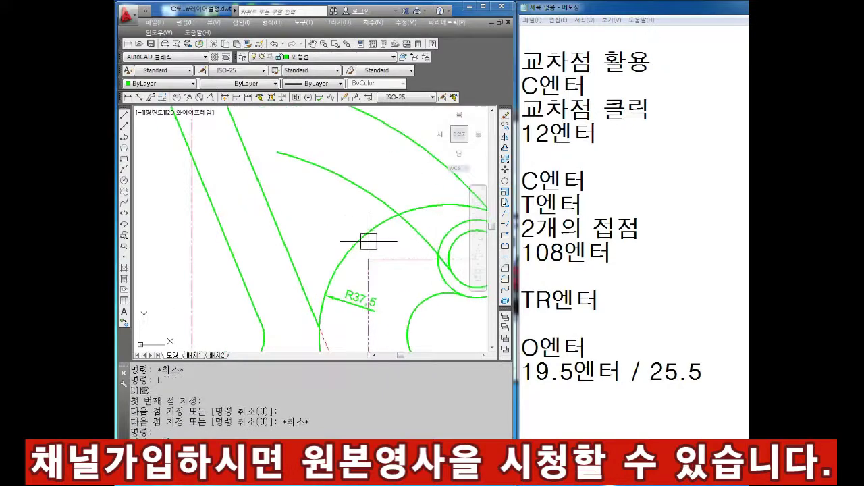
{"action": "scroll", "coordinate": [368, 241], "scroll_direction": "down", "scroll_amount": 1}
{"action": "scroll", "coordinate": [339, 245], "scroll_direction": "down", "scroll_amount": 1}
{"action": "middle_click_drag", "start_coordinate": [303, 226], "coordinate": [321, 245]}
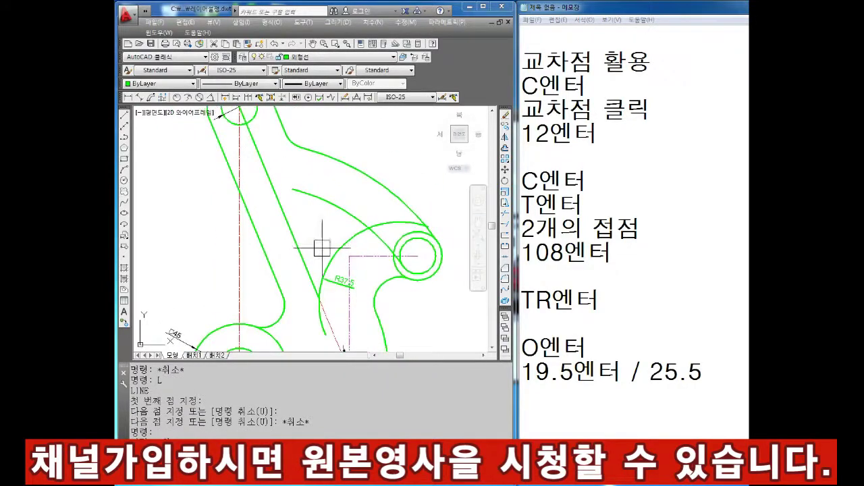
- Add the 19.5/25.5 offsets and the F, R, 6, T fillet lines to the Notepad notes
{"action": "left_click", "coordinate": [556, 405]}
{"action": "key", "text": "Return"}
{"action": "type", "text": "F엔터"}
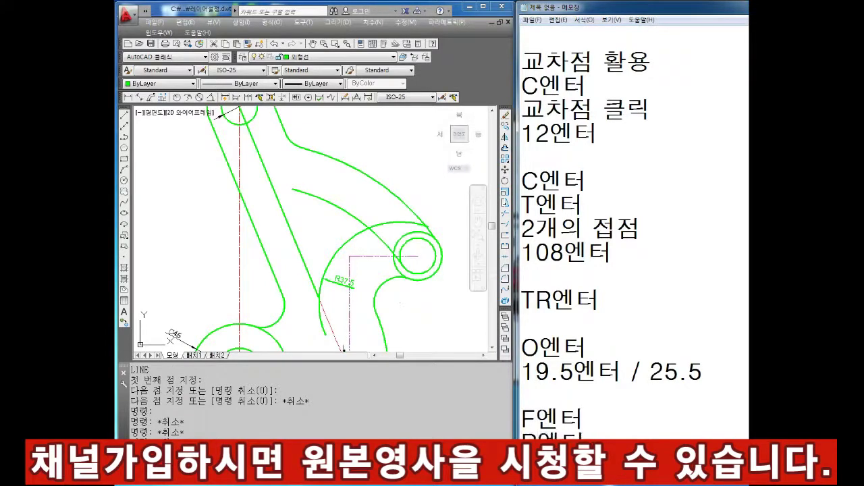
{"action": "key", "text": "Down"}
{"action": "key", "text": "Down"}
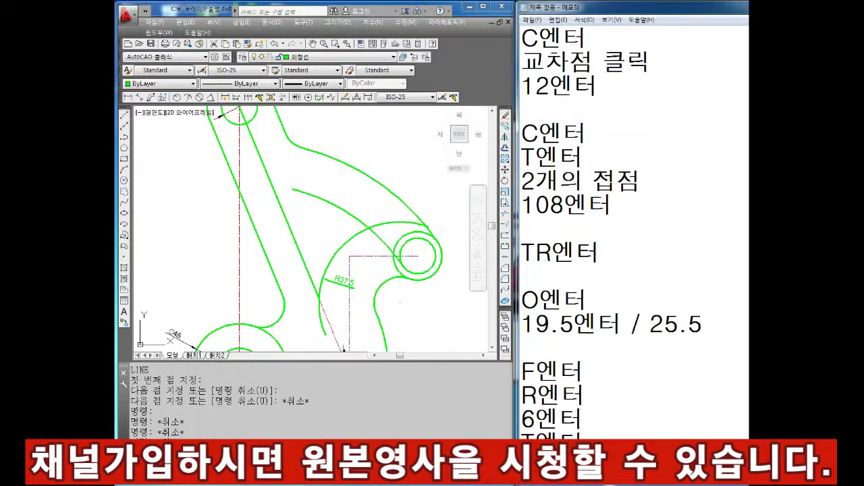
{"action": "key", "text": "Down"}
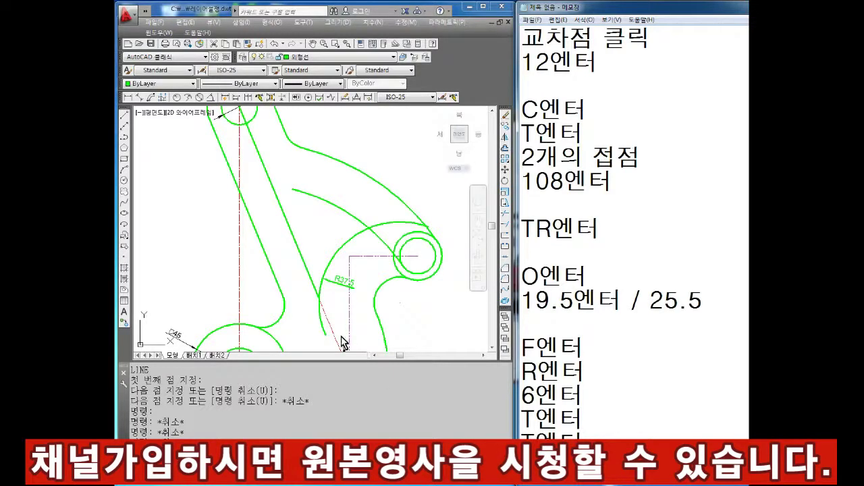
{"action": "left_click", "coordinate": [343, 344]}
- Regenerate the display and start FILLET with radius 6
{"action": "type", "text": "R"}
{"action": "key", "text": "Return"}
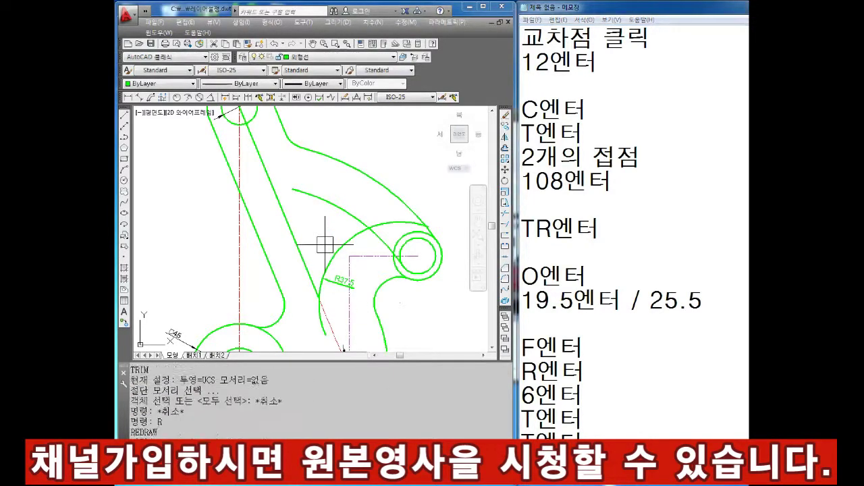
{"action": "key", "text": "Escape"}
{"action": "key", "text": "Escape"}
{"action": "type", "text": "F"}
{"action": "key", "text": "Return"}
{"action": "type", "text": "R"}
{"action": "key", "text": "Return"}
{"action": "type", "text": "6"}
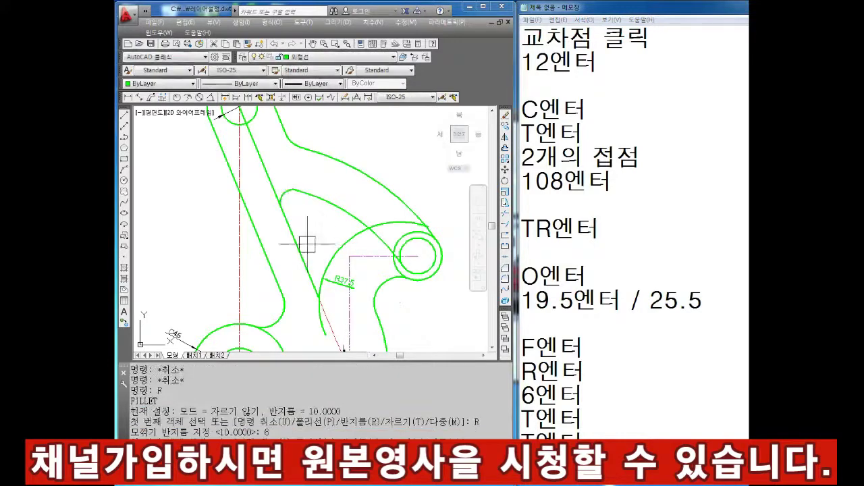
{"action": "key", "text": "Return"}
- Undo the last fillet arc and cancel a mistakenly started command
{"action": "key", "text": "Escape"}
{"action": "key", "text": "Escape"}
{"action": "type", "text": "U"}
{"action": "key", "text": "Return"}
{"action": "key", "text": "Escape"}
{"action": "key", "text": "Escape"}
{"action": "key", "text": "Escape"}
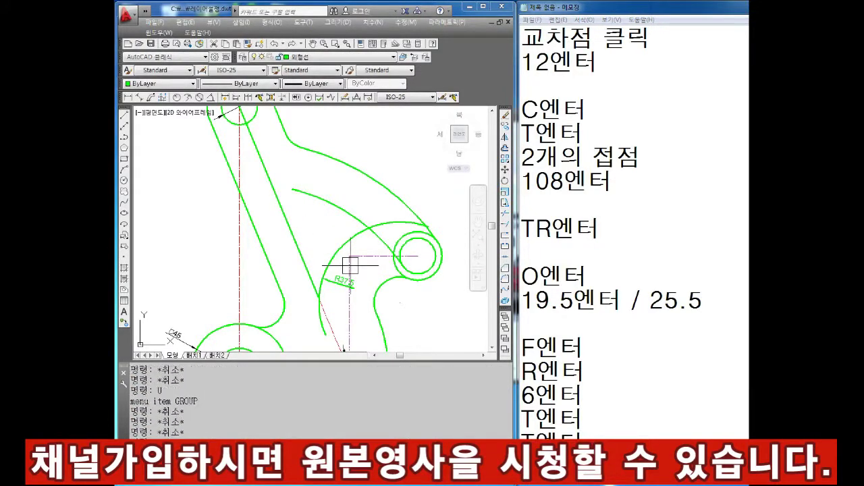
{"action": "type", "text": "T"}
{"action": "key", "text": "Return"}
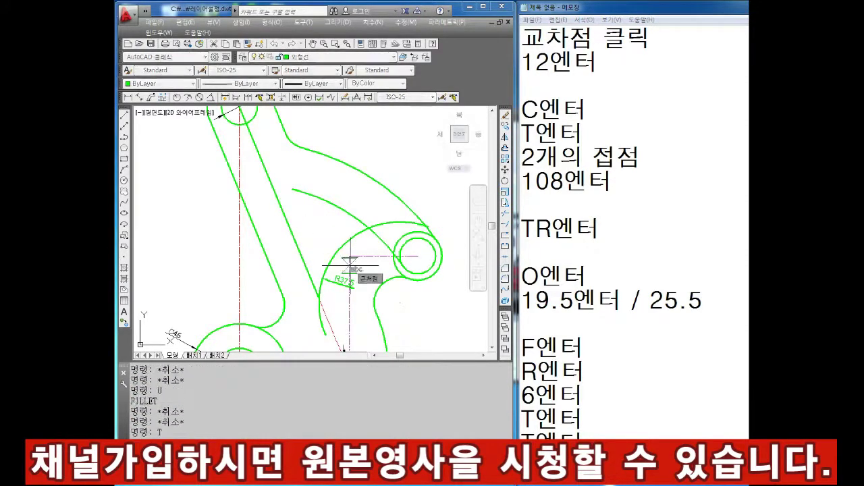
{"action": "key", "text": "Escape"}
{"action": "key", "text": "Escape"}
- Restart FILLET with radius 6 and Trim mode on
{"action": "type", "text": "F"}
{"action": "key", "text": "Return"}
{"action": "type", "text": "R"}
{"action": "key", "text": "Return"}
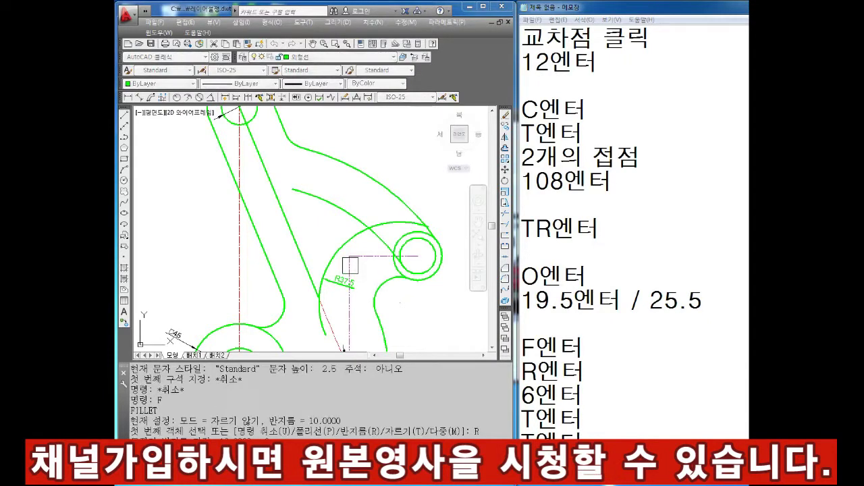
{"action": "type", "text": "6"}
{"action": "key", "text": "Return"}
{"action": "type", "text": "T T"}
{"action": "key", "text": "Return"}
- Round the triangular slot's corners with radius-6 fillets
{"action": "left_click", "coordinate": [308, 262]}
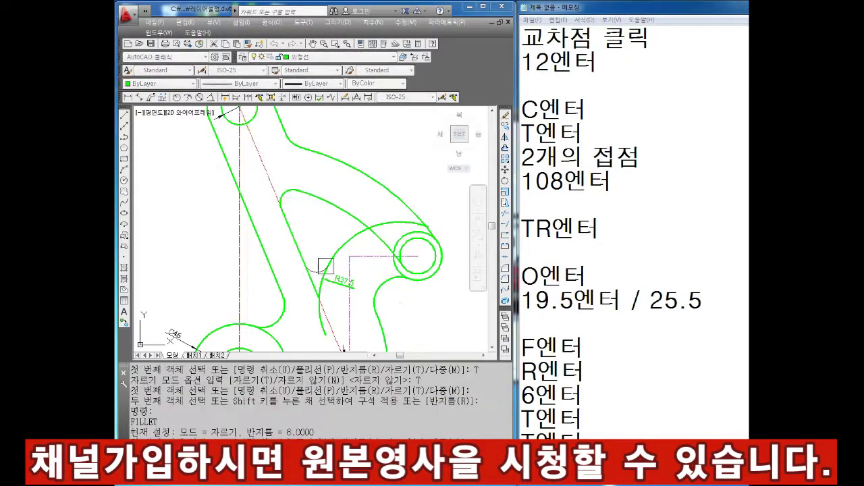
{"action": "left_click", "coordinate": [341, 236]}
{"action": "key", "text": "Return"}
{"action": "left_click", "coordinate": [332, 247]}
{"action": "scroll", "coordinate": [351, 301], "scroll_direction": "up", "scroll_amount": 3}
{"action": "key", "text": "Escape"}
{"action": "key", "text": "Escape"}
{"action": "key", "text": "Escape"}
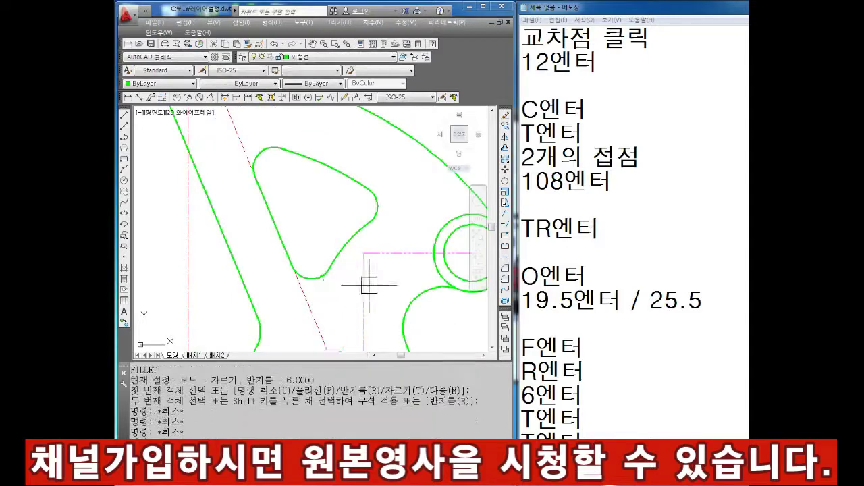
{"action": "scroll", "coordinate": [315, 224], "scroll_direction": "down", "scroll_amount": 2}
{"action": "scroll", "coordinate": [343, 249], "scroll_direction": "down", "scroll_amount": 1}
{"action": "scroll", "coordinate": [342, 249], "scroll_direction": "down", "scroll_amount": 1}
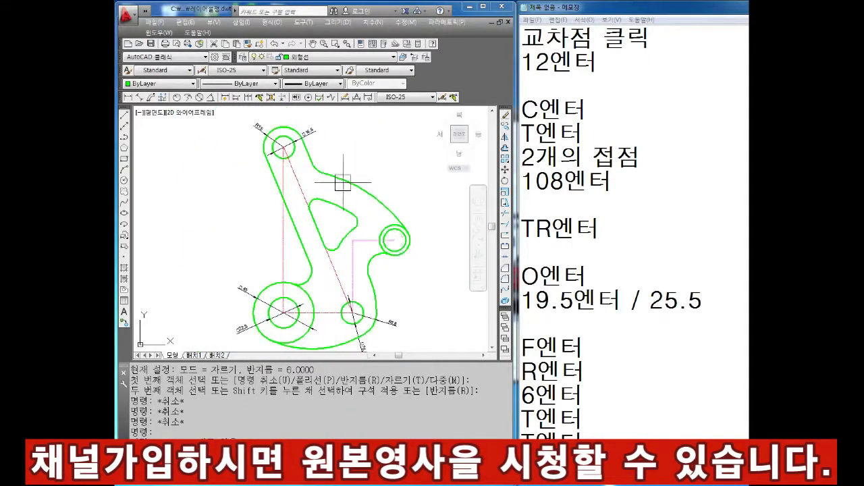
- Delete a stray object, make 치수기입 current, and dimension the slot corner as 3-R6
{"action": "key", "text": "Delete"}
{"action": "left_click", "coordinate": [324, 57]}
{"action": "left_click", "coordinate": [318, 119]}
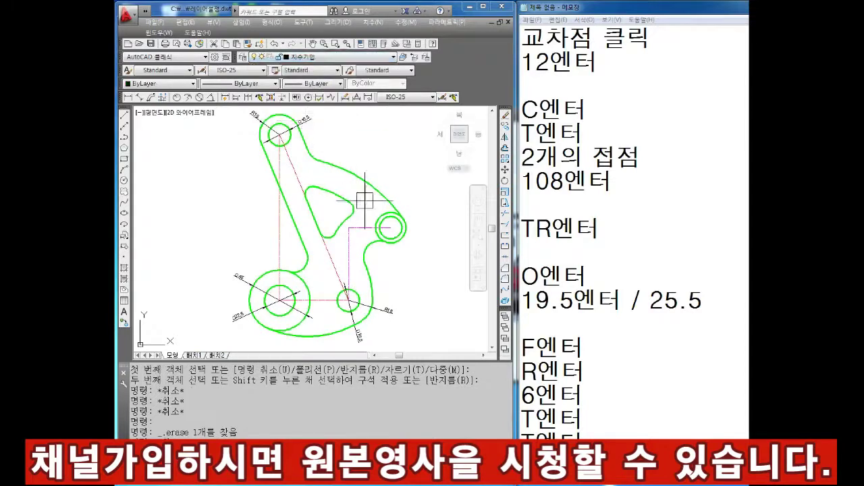
{"action": "left_click", "coordinate": [162, 98]}
{"action": "scroll", "coordinate": [315, 164], "scroll_direction": "up", "scroll_amount": 4}
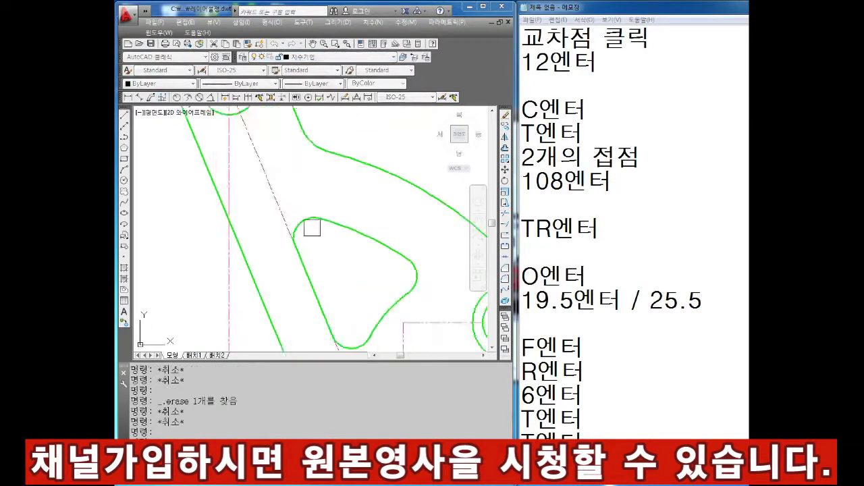
{"action": "left_click", "coordinate": [307, 226]}
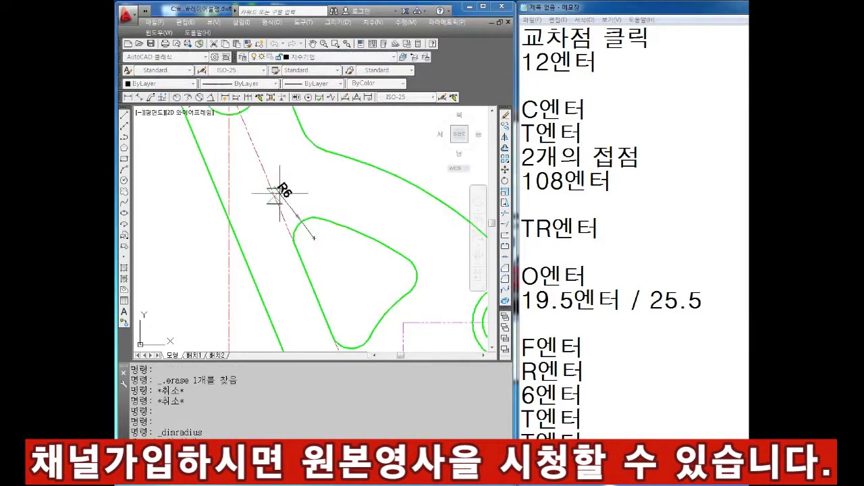
{"action": "type", "text": "m"}
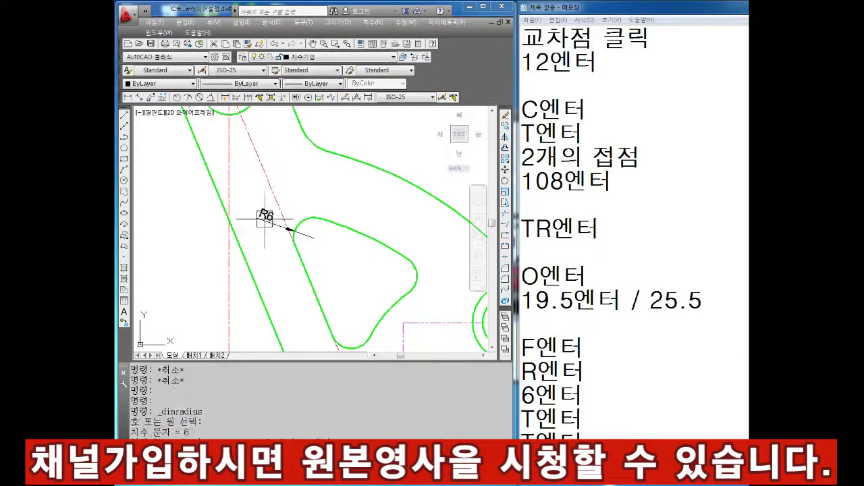
{"action": "key", "text": "Return"}
{"action": "type", "text": "3-"}
{"action": "left_click", "coordinate": [356, 203]}
- Edit the 3-⌀16.5 dimension text and move it to a new spot
{"action": "scroll", "coordinate": [356, 202], "scroll_direction": "down", "scroll_amount": 3}
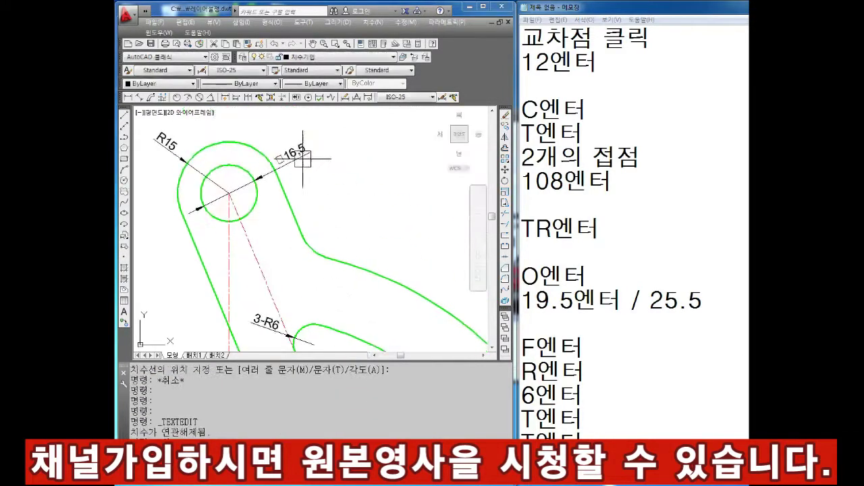
{"action": "double_click", "coordinate": [292, 151]}
{"action": "key", "text": "Escape"}
{"action": "left_click", "coordinate": [284, 164]}
{"action": "left_click", "coordinate": [294, 160]}
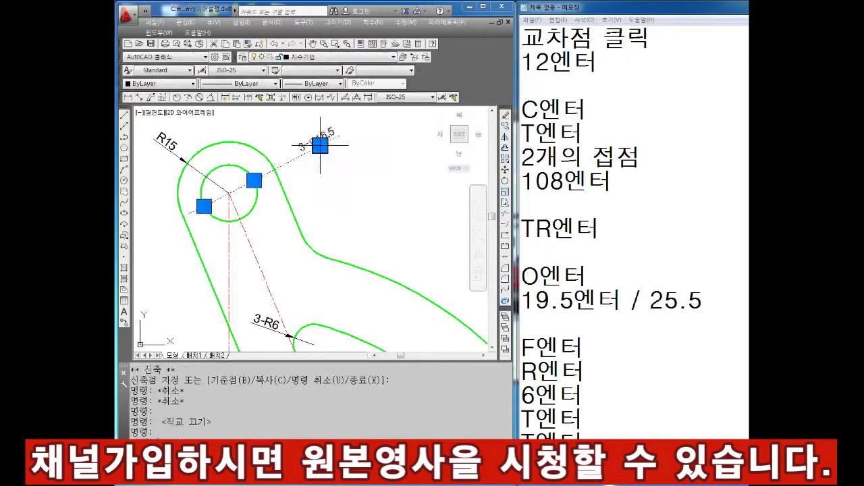
{"action": "left_click", "coordinate": [318, 139]}
{"action": "key", "text": "Escape"}
{"action": "middle_click_drag", "start_coordinate": [357, 179], "coordinate": [304, 173]}
- Add an R12 radius dimension to the outer arc
{"action": "left_click", "coordinate": [164, 100]}
{"action": "left_click", "coordinate": [217, 160]}
{"action": "left_click", "coordinate": [251, 241]}
{"action": "scroll", "coordinate": [250, 241], "scroll_direction": "down", "scroll_amount": 3}
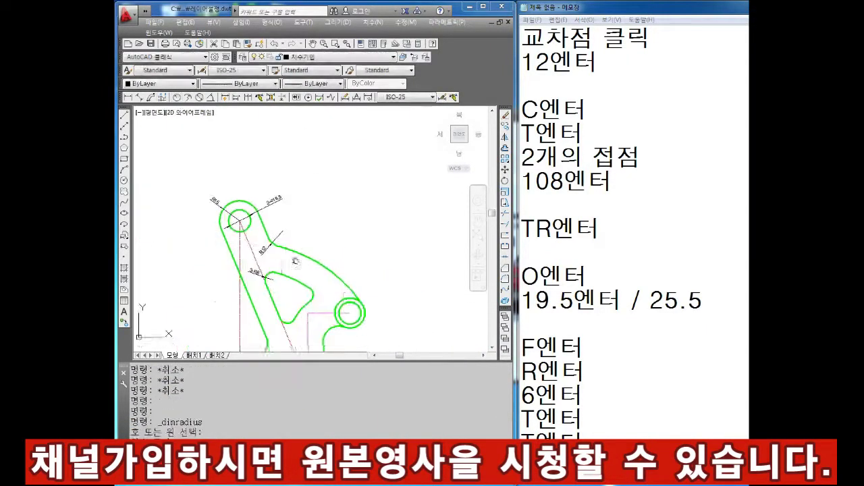
{"action": "scroll", "coordinate": [365, 257], "scroll_direction": "up", "scroll_amount": 2}
{"action": "scroll", "coordinate": [365, 257], "scroll_direction": "down", "scroll_amount": 2}
- Add diameter dimensions to the circles, including ⌀22.5
{"action": "left_click", "coordinate": [199, 97]}
{"action": "scroll", "coordinate": [325, 267], "scroll_direction": "up", "scroll_amount": 2}
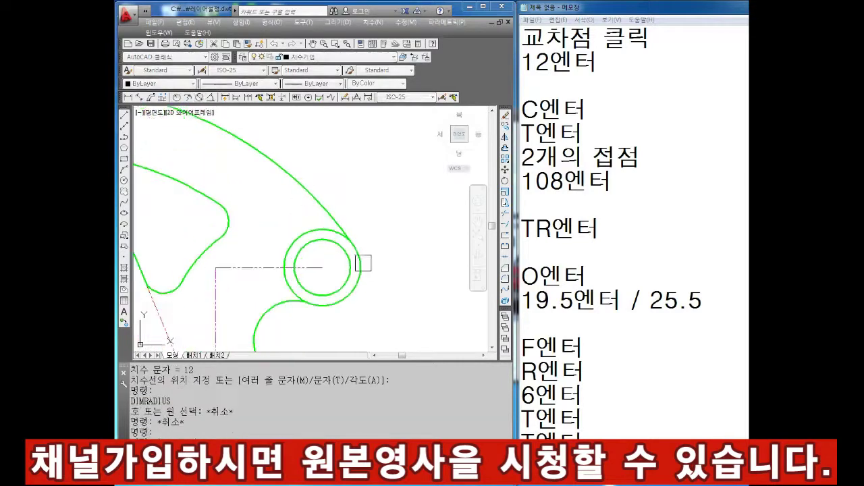
{"action": "left_click", "coordinate": [360, 256]}
{"action": "left_click", "coordinate": [388, 219]}
{"action": "key", "text": "Return"}
{"action": "left_click", "coordinate": [356, 282]}
{"action": "middle_click_drag", "start_coordinate": [378, 293], "coordinate": [375, 238]}
{"action": "scroll", "coordinate": [371, 245], "scroll_direction": "down", "scroll_amount": 2}
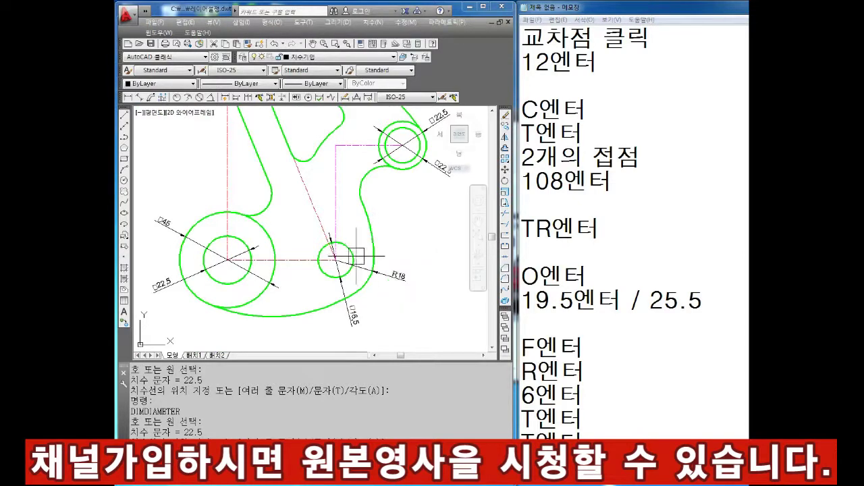
{"action": "middle_click_drag", "start_coordinate": [312, 260], "coordinate": [334, 251]}
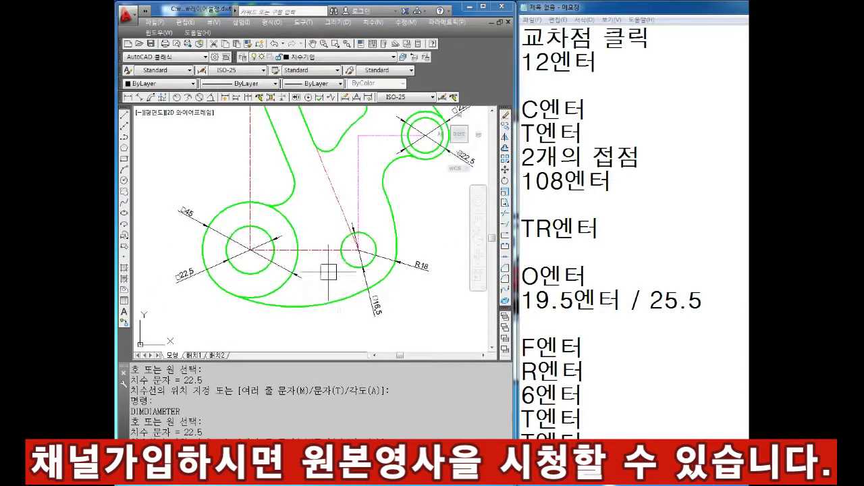
{"action": "key", "text": "Escape"}
{"action": "key", "text": "Escape"}
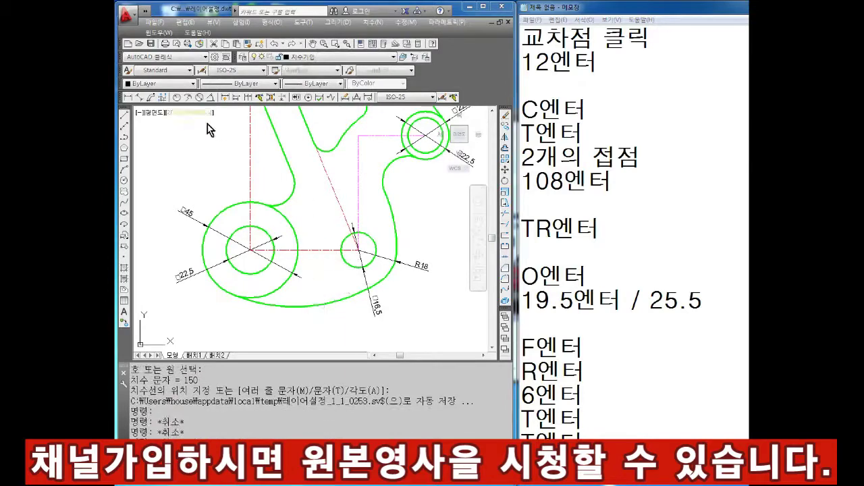
- Remove an unneeded object and add R75 and R69 radius dimensions
{"action": "left_click", "coordinate": [328, 297]}
{"action": "left_click", "coordinate": [326, 287]}
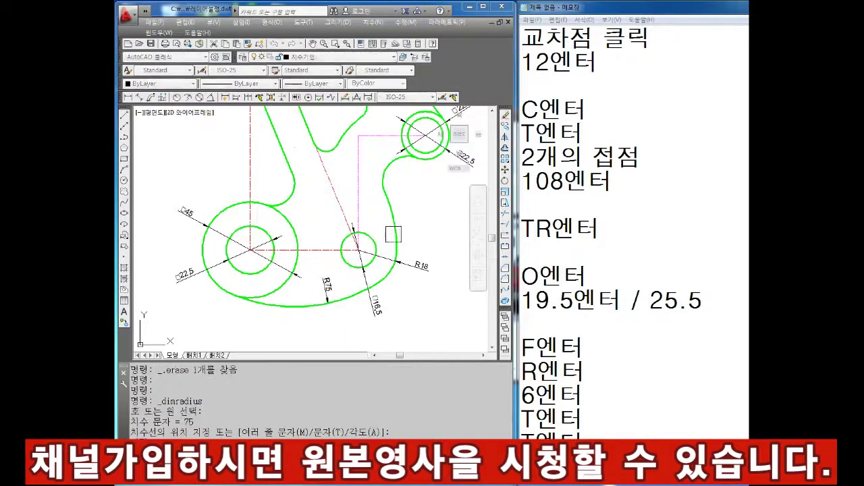
{"action": "left_click", "coordinate": [393, 234]}
{"action": "key", "text": "Return"}
{"action": "mouse_move", "coordinate": [410, 172]}
{"action": "middle_mouse_down"}
{"action": "mouse_move", "coordinate": [390, 219]}
{"action": "mouse_move", "coordinate": [404, 320]}
{"action": "middle_mouse_up"}
{"action": "left_click", "coordinate": [368, 222]}
{"action": "left_click", "coordinate": [395, 251]}
- Add R12 on the upper arm's arc and an R108 radius dimension
{"action": "key", "text": "Return"}
{"action": "left_click", "coordinate": [297, 165]}
{"action": "left_click", "coordinate": [279, 184]}
{"action": "key", "text": "Return"}
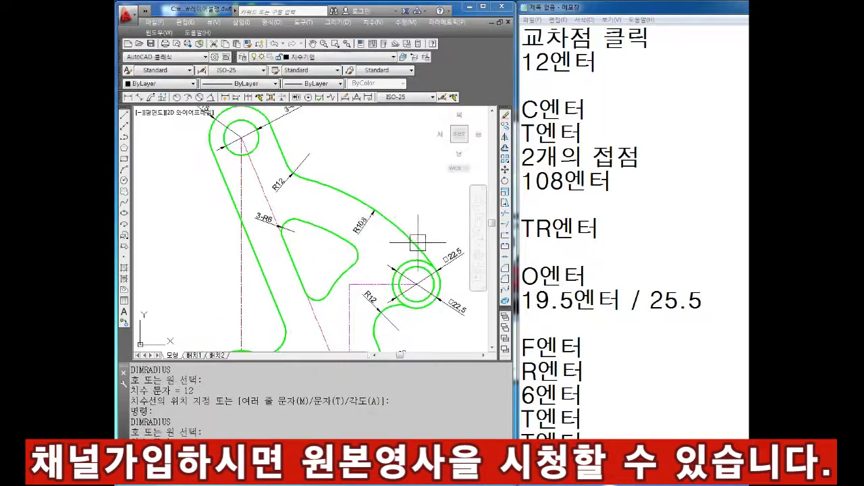
{"action": "middle_click_drag", "start_coordinate": [328, 223], "coordinate": [329, 229]}
{"action": "left_click", "coordinate": [329, 229]}
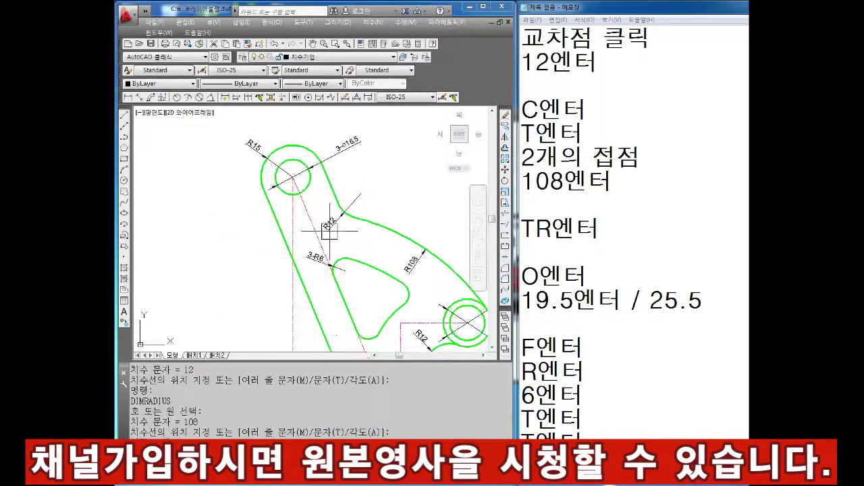
- Start a linear dimension, then cancel it
{"action": "left_click", "coordinate": [128, 97]}
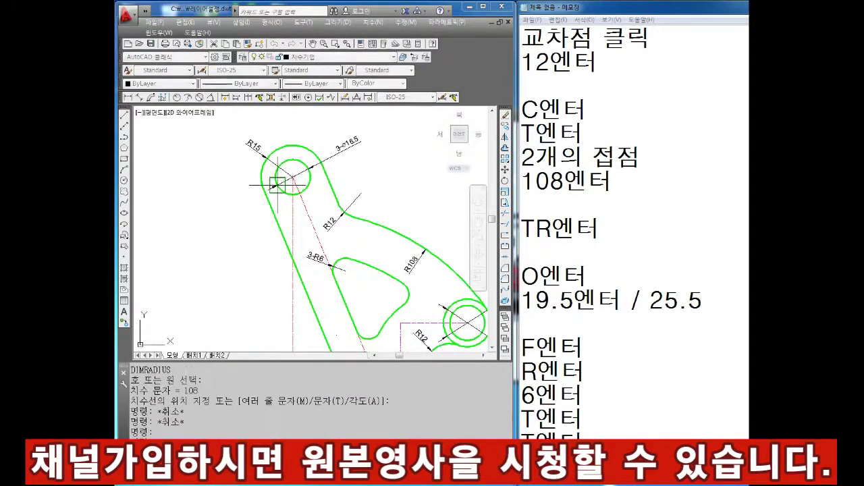
{"action": "scroll", "coordinate": [297, 172], "scroll_direction": "up", "scroll_amount": 2}
{"action": "middle_click_drag", "start_coordinate": [342, 223], "coordinate": [349, 242]}
{"action": "key", "text": "Escape"}
{"action": "key", "text": "Escape"}
{"action": "key", "text": "Escape"}
{"action": "key", "text": "Escape"}
{"action": "key", "text": "Escape"}
{"action": "key", "text": "Escape"}
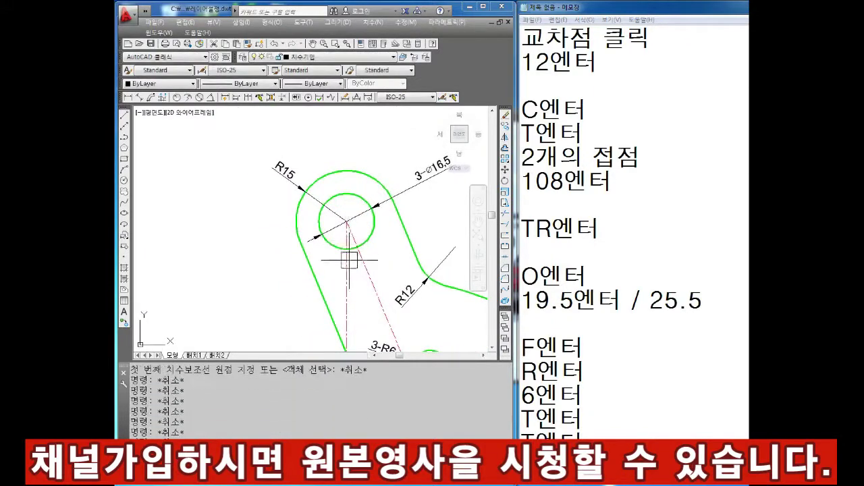
- Pick a boundary edge with EXTEND (EX), then cancel the command
{"action": "type", "text": "ex"}
{"action": "key", "text": "Return"}
{"action": "left_click", "coordinate": [360, 256]}
{"action": "key", "text": "Return"}
{"action": "scroll", "coordinate": [368, 145], "scroll_direction": "down", "scroll_amount": 2}
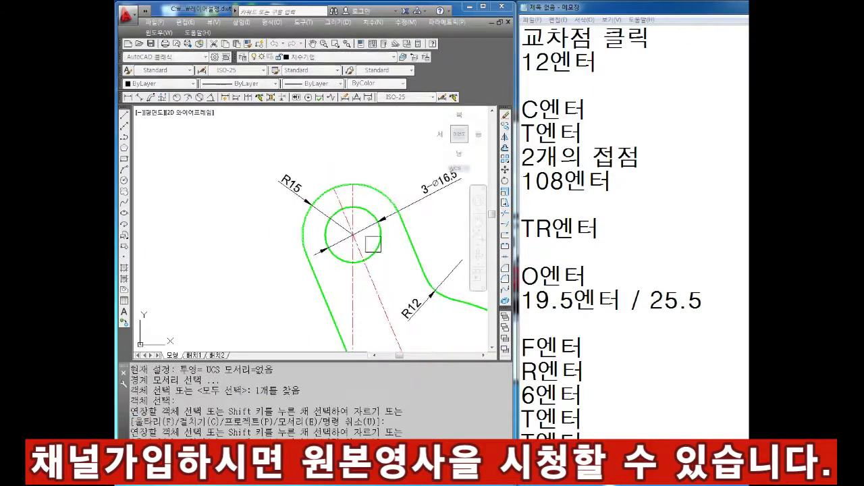
{"action": "scroll", "coordinate": [369, 145], "scroll_direction": "down", "scroll_amount": 3}
{"action": "scroll", "coordinate": [379, 293], "scroll_direction": "up", "scroll_amount": 4}
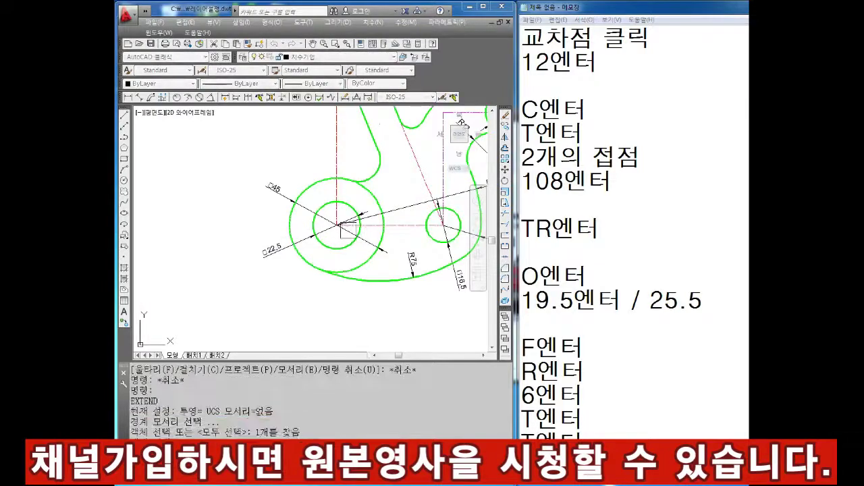
{"action": "scroll", "coordinate": [354, 224], "scroll_direction": "up", "scroll_amount": 4}
{"action": "key", "text": "Escape"}
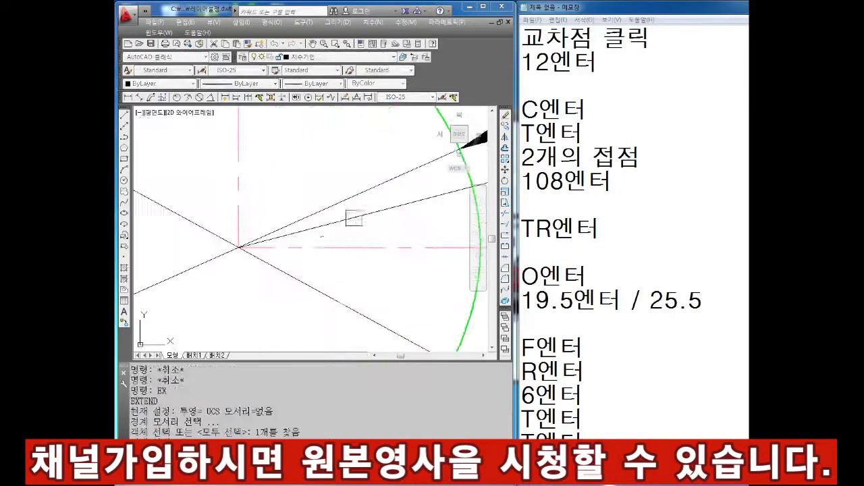
- Try extending several lines to the boundary edge
{"action": "scroll", "coordinate": [307, 228], "scroll_direction": "down", "scroll_amount": 2}
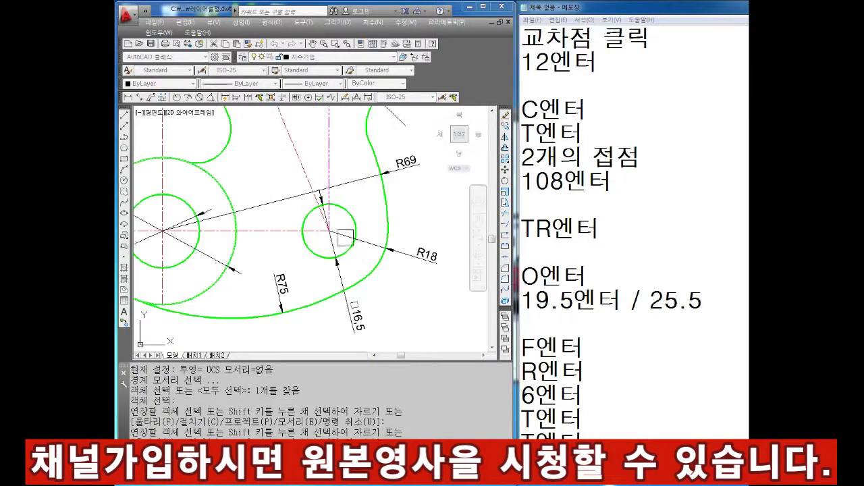
{"action": "scroll", "coordinate": [328, 230], "scroll_direction": "down", "scroll_amount": 3}
{"action": "scroll", "coordinate": [318, 237], "scroll_direction": "up", "scroll_amount": 4}
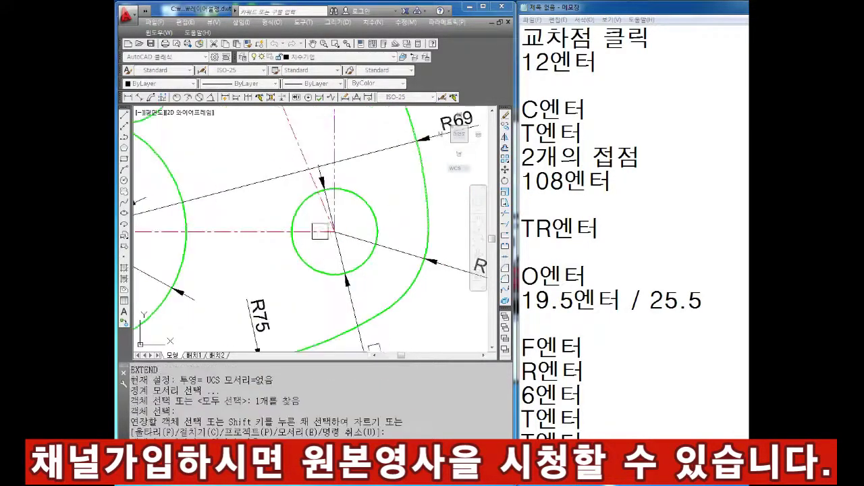
{"action": "left_click", "coordinate": [318, 237]}
{"action": "scroll", "coordinate": [343, 236], "scroll_direction": "down", "scroll_amount": 3}
{"action": "scroll", "coordinate": [343, 236], "scroll_direction": "up", "scroll_amount": 2}
{"action": "left_click", "coordinate": [347, 245]}
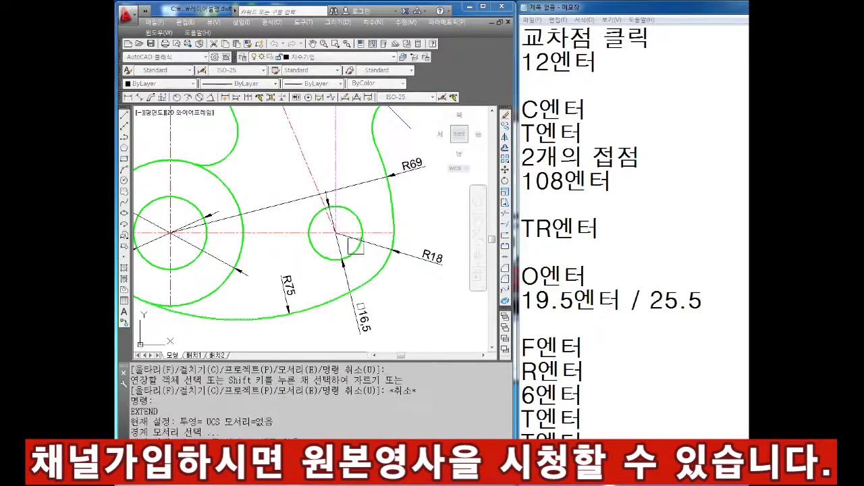
{"action": "left_click", "coordinate": [307, 167]}
{"action": "scroll", "coordinate": [334, 164], "scroll_direction": "down", "scroll_amount": 2}
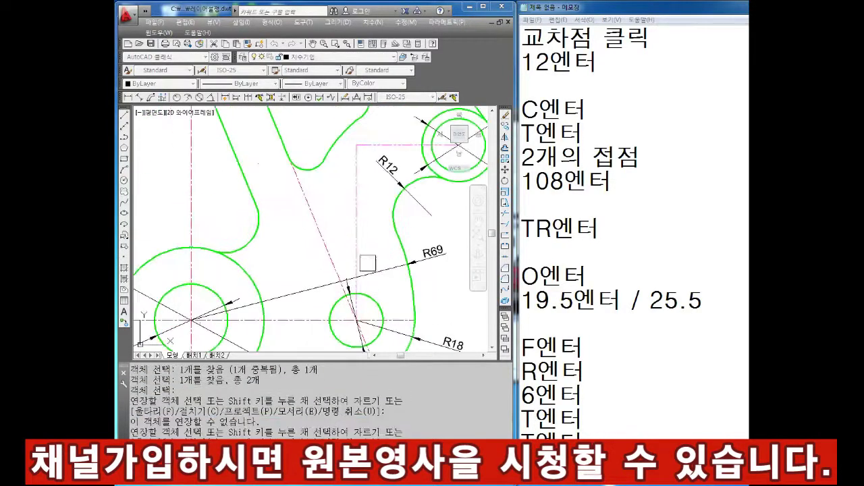
{"action": "key", "text": "Escape"}
- Erase the stray vertical line
{"action": "left_click", "coordinate": [354, 218]}
{"action": "key", "text": "Delete"}
{"action": "scroll", "coordinate": [380, 201], "scroll_direction": "down", "scroll_amount": 2}
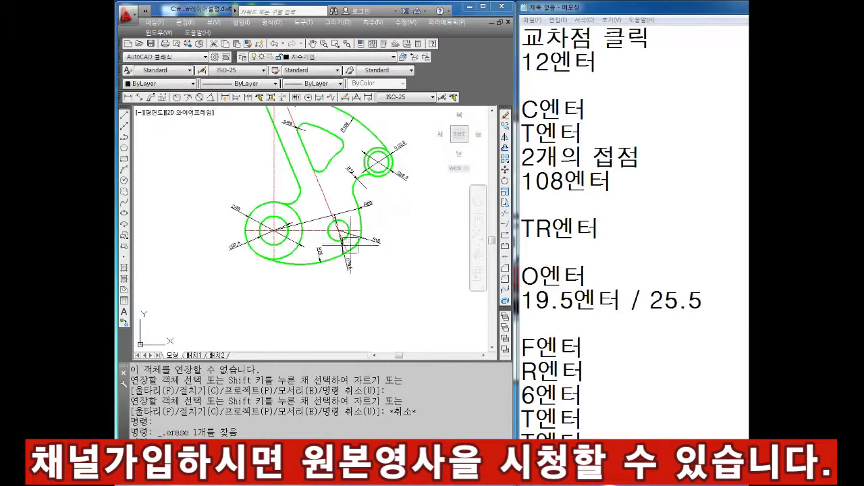
{"action": "scroll", "coordinate": [349, 239], "scroll_direction": "up", "scroll_amount": 3}
{"action": "key", "text": "Delete"}
{"action": "key", "text": "Escape"}
{"action": "key", "text": "Escape"}
{"action": "key", "text": "Escape"}
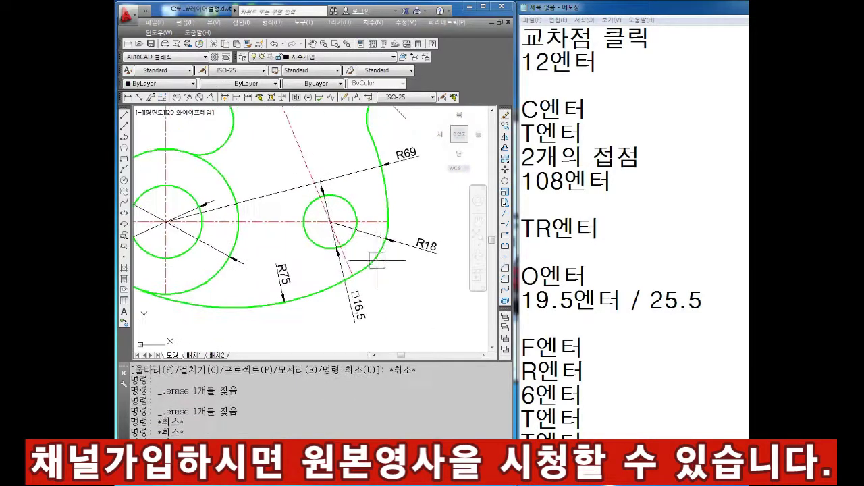
{"action": "scroll", "coordinate": [344, 183], "scroll_direction": "up", "scroll_amount": 3}
{"action": "key", "text": "ctrl+z"}
{"action": "type", "text": "L"}
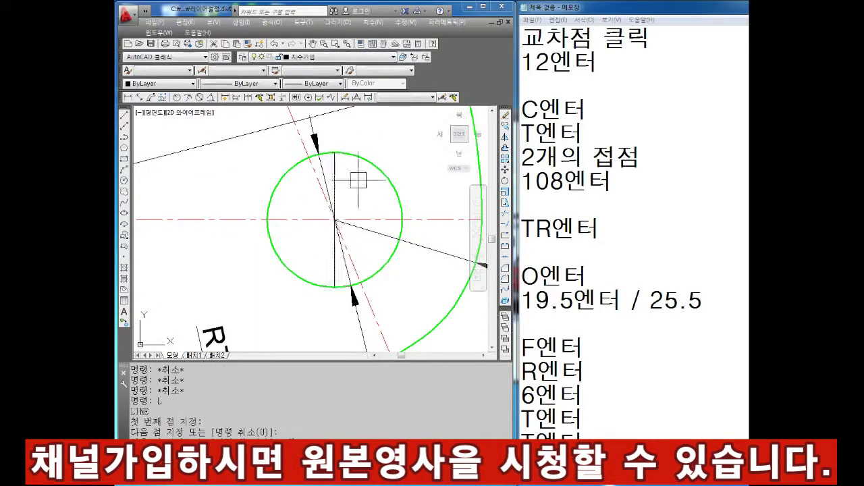
{"action": "key", "text": "Delete"}
- Make 중심선 the current layer
{"action": "left_click", "coordinate": [314, 64]}
{"action": "left_click", "coordinate": [317, 89]}
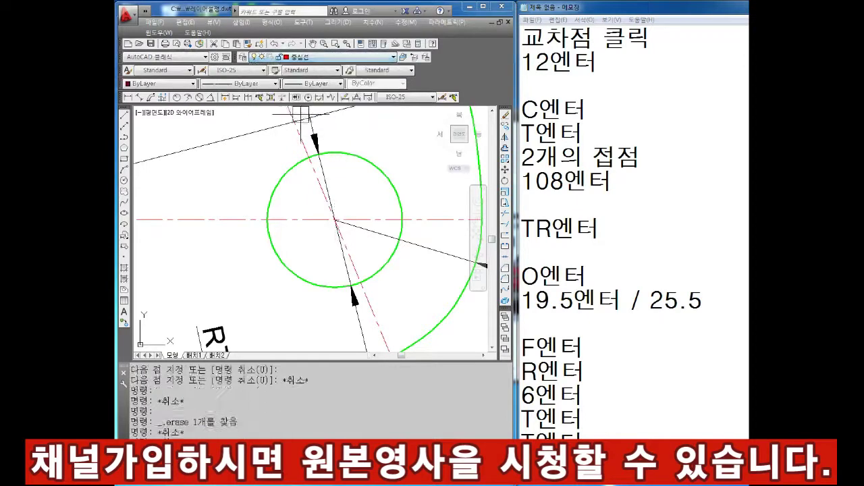
{"action": "key", "text": "Escape"}
{"action": "key", "text": "Escape"}
{"action": "key", "text": "Escape"}
- Start a centre line at the small circle's centre
{"action": "type", "text": "L"}
{"action": "key", "text": "Return"}
{"action": "left_click", "coordinate": [327, 191]}
{"action": "scroll", "coordinate": [359, 261], "scroll_direction": "down", "scroll_amount": 5}
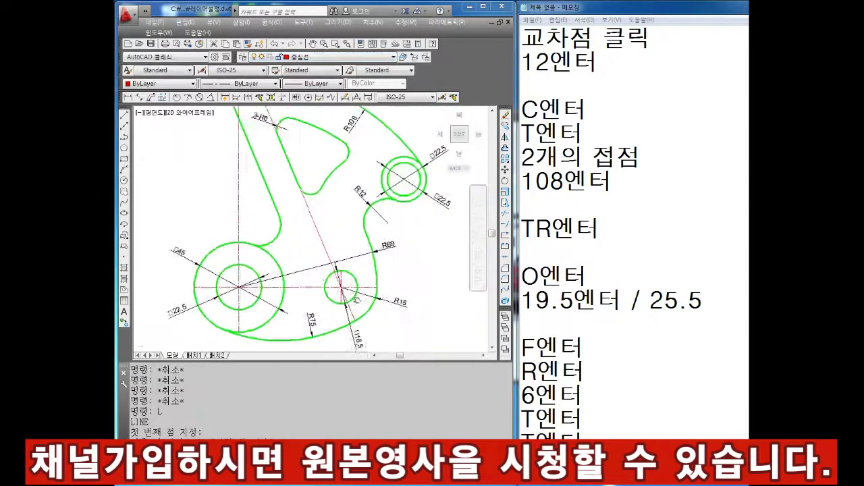
{"action": "scroll", "coordinate": [380, 175], "scroll_direction": "up", "scroll_amount": 5}
{"action": "key", "text": "Escape"}
{"action": "key", "text": "Return"}
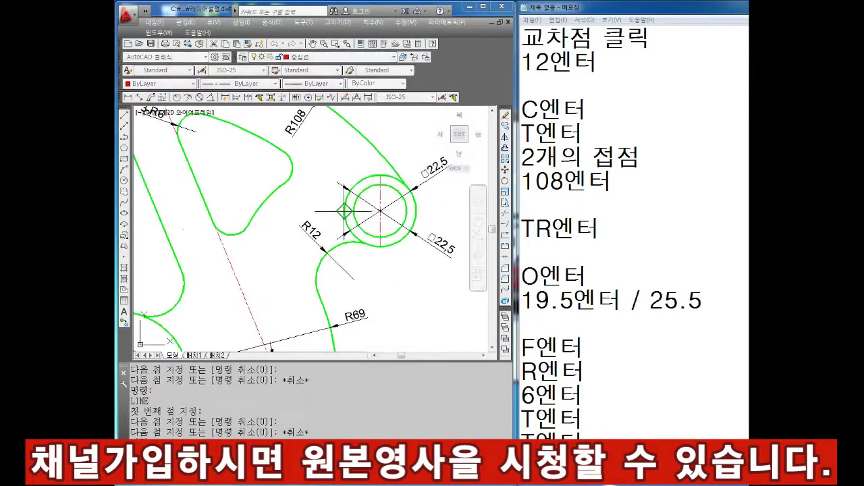
{"action": "left_click", "coordinate": [380, 211]}
{"action": "scroll", "coordinate": [400, 225], "scroll_direction": "down", "scroll_amount": 4}
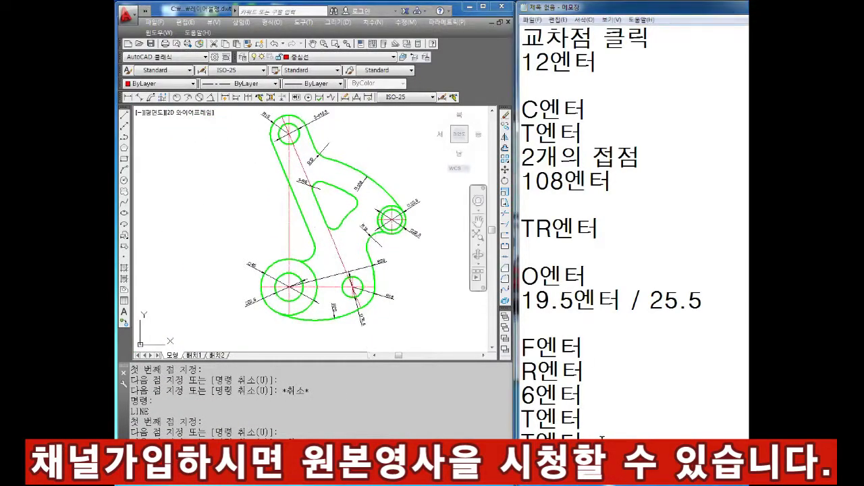
{"action": "scroll", "coordinate": [601, 440], "scroll_direction": "down", "scroll_amount": 1}
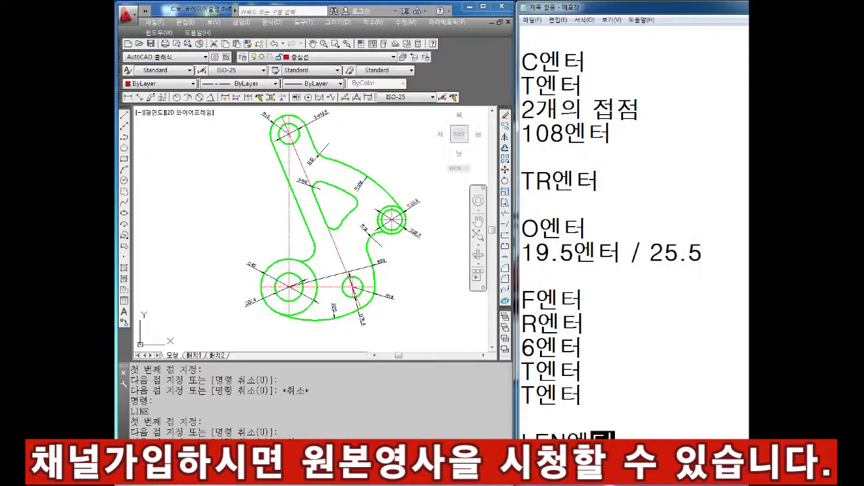
- Start LENGTHEN with a delta (DE) increment of 3
{"action": "scroll", "coordinate": [601, 419], "scroll_direction": "down", "scroll_amount": 1}
{"action": "scroll", "coordinate": [295, 289], "scroll_direction": "up", "scroll_amount": 2}
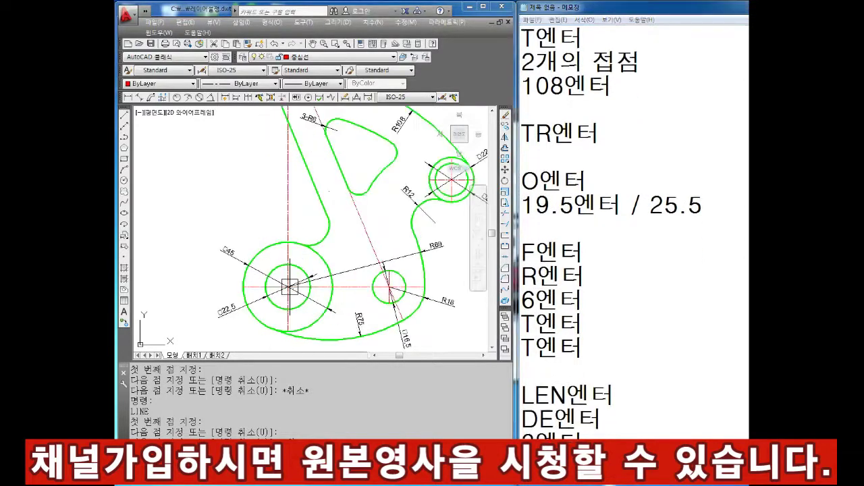
{"action": "scroll", "coordinate": [296, 289], "scroll_direction": "up", "scroll_amount": 2}
{"action": "type", "text": "LEN"}
{"action": "key", "text": "Return"}
{"action": "type", "text": "DE"}
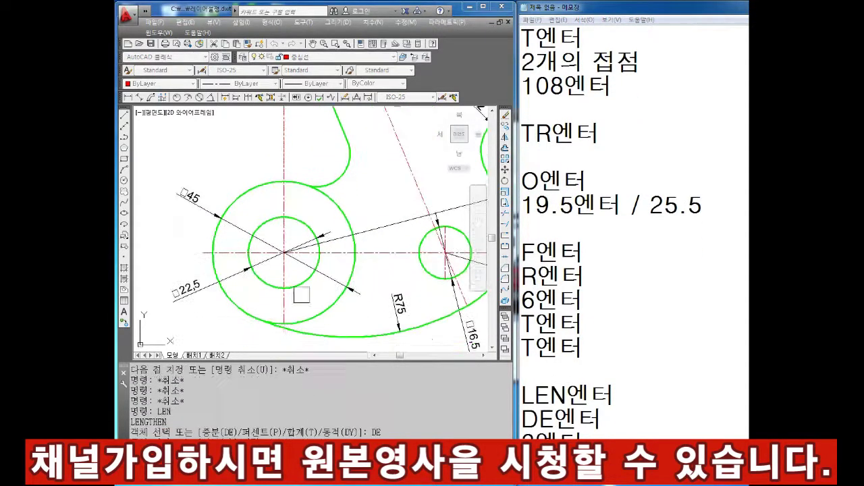
{"action": "middle_click_drag", "start_coordinate": [341, 321], "coordinate": [226, 309]}
{"action": "type", "text": "DE"}
{"action": "key", "text": "Return"}
{"action": "type", "text": "3"}
{"action": "key", "text": "Return"}
- Lengthen the centre-line ends around the circles by 3 each
{"action": "scroll", "coordinate": [340, 309], "scroll_direction": "up", "scroll_amount": 1}
{"action": "scroll", "coordinate": [341, 309], "scroll_direction": "up", "scroll_amount": 2}
{"action": "scroll", "coordinate": [340, 309], "scroll_direction": "down", "scroll_amount": 2}
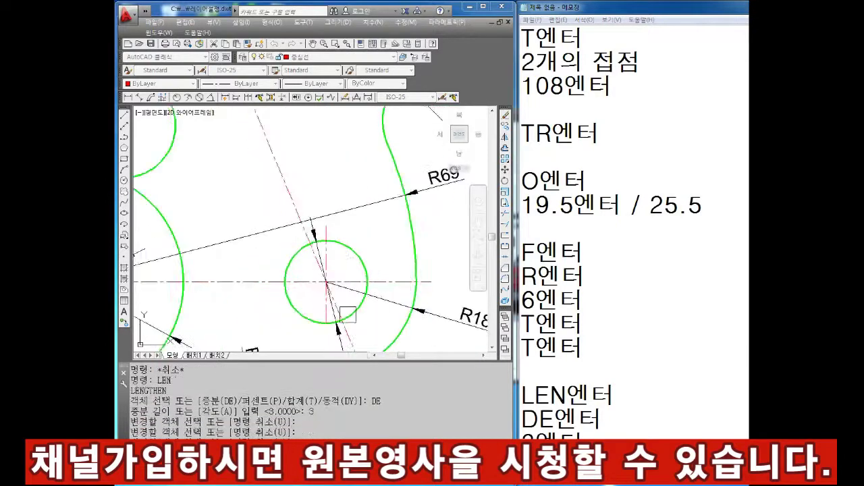
{"action": "scroll", "coordinate": [340, 309], "scroll_direction": "up", "scroll_amount": 1}
{"action": "left_click", "coordinate": [319, 279]}
{"action": "scroll", "coordinate": [320, 279], "scroll_direction": "down", "scroll_amount": 2}
{"action": "left_click", "coordinate": [353, 304]}
{"action": "middle_click_drag", "start_coordinate": [354, 304], "coordinate": [290, 337]}
{"action": "scroll", "coordinate": [289, 338], "scroll_direction": "up", "scroll_amount": 2}
{"action": "left_click", "coordinate": [290, 338]}
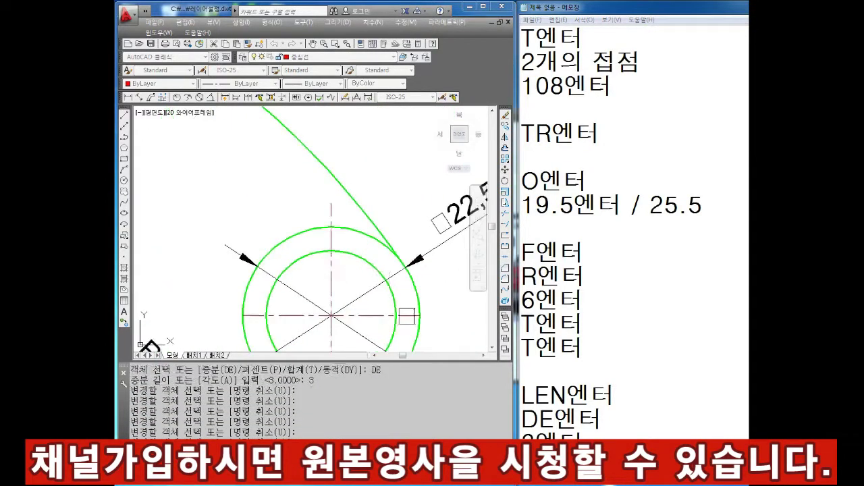
{"action": "left_click", "coordinate": [280, 268]}
- Lengthen the horizontal centre line by 3 and finish LENGTHEN
{"action": "left_click", "coordinate": [260, 249]}
{"action": "scroll", "coordinate": [260, 249], "scroll_direction": "down", "scroll_amount": 3}
{"action": "scroll", "coordinate": [196, 250], "scroll_direction": "up", "scroll_amount": 2}
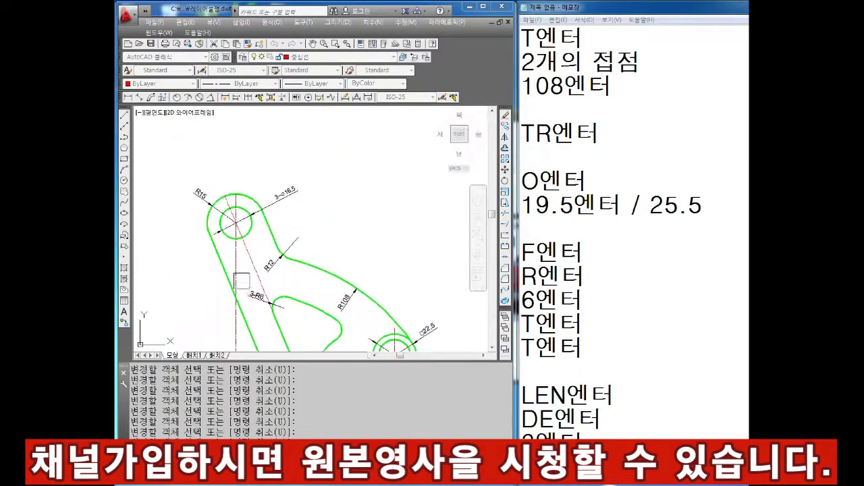
{"action": "scroll", "coordinate": [327, 268], "scroll_direction": "up", "scroll_amount": 1}
{"action": "scroll", "coordinate": [327, 268], "scroll_direction": "up", "scroll_amount": 1}
{"action": "scroll", "coordinate": [403, 215], "scroll_direction": "down", "scroll_amount": 3}
{"action": "scroll", "coordinate": [395, 251], "scroll_direction": "up", "scroll_amount": 1}
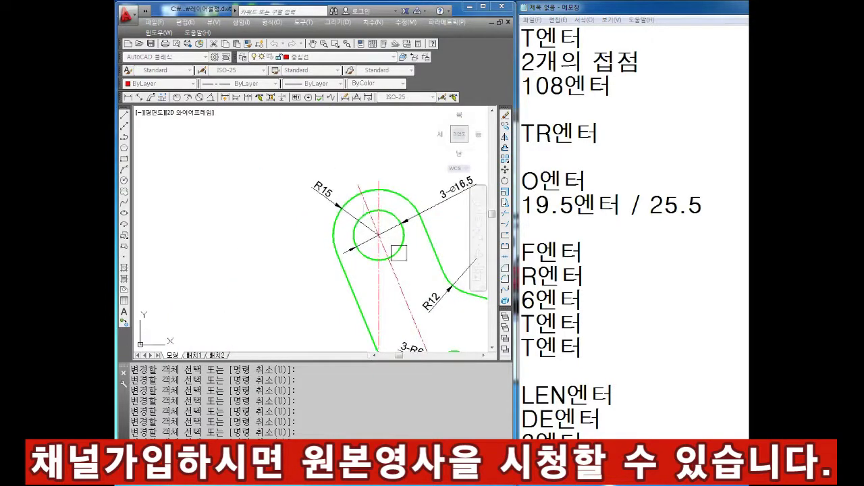
{"action": "key", "text": "Escape"}
{"action": "key", "text": "Escape"}
{"action": "key", "text": "Escape"}
{"action": "scroll", "coordinate": [396, 253], "scroll_direction": "up", "scroll_amount": 2}
{"action": "scroll", "coordinate": [353, 249], "scroll_direction": "down", "scroll_amount": 1}
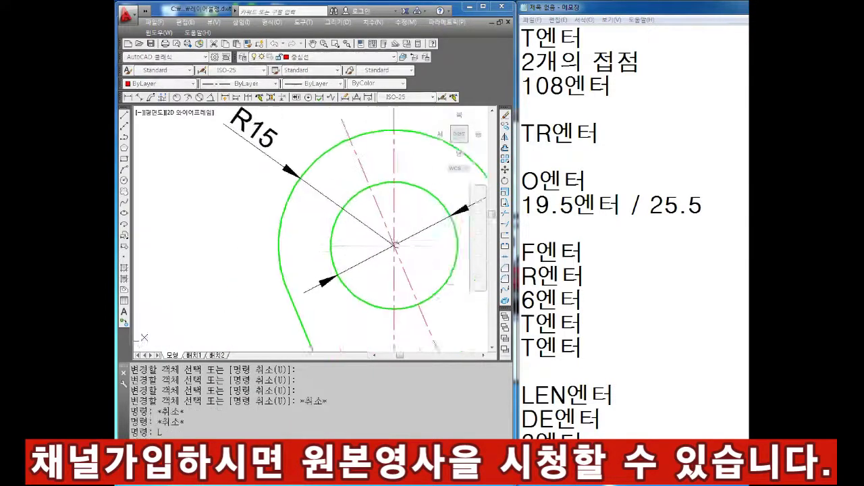
{"action": "scroll", "coordinate": [319, 262], "scroll_direction": "down", "scroll_amount": 1}
- Grip-stretch one end of the horizontal centre line outward
{"action": "type", "text": "l"}
{"action": "key", "text": "Return"}
{"action": "key", "text": "Escape"}
{"action": "left_click", "coordinate": [333, 245]}
{"action": "left_click", "coordinate": [270, 245]}
{"action": "left_click", "coordinate": [195, 246]}
{"action": "left_click", "coordinate": [396, 245]}
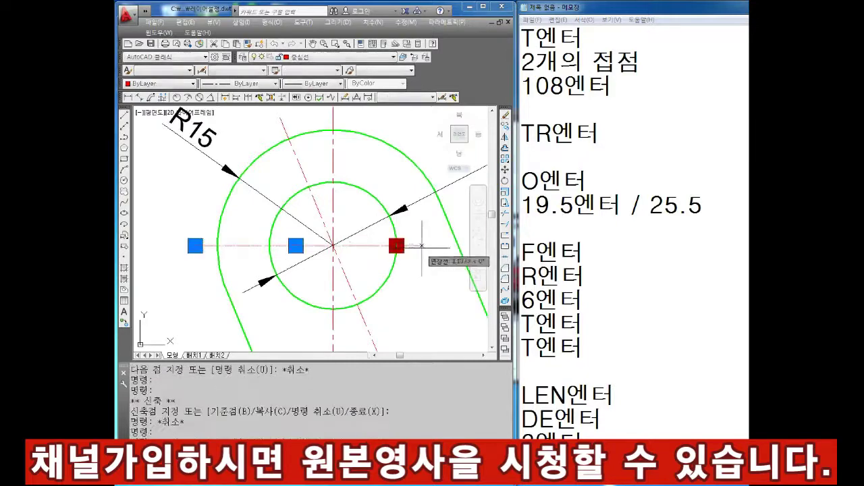
- Stretch the other end of the horizontal centre line by 3
{"action": "left_click", "coordinate": [420, 245]}
{"action": "left_click", "coordinate": [420, 245]}
{"action": "scroll", "coordinate": [415, 305], "scroll_direction": "down", "scroll_amount": 2}
{"action": "scroll", "coordinate": [410, 247], "scroll_direction": "up", "scroll_amount": 1}
{"action": "scroll", "coordinate": [347, 250], "scroll_direction": "up", "scroll_amount": 1}
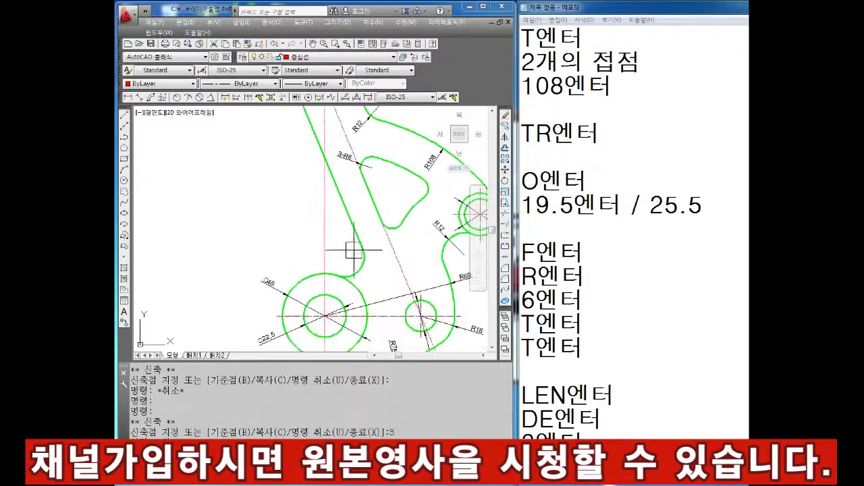
{"action": "scroll", "coordinate": [388, 307], "scroll_direction": "down", "scroll_amount": 1}
{"action": "type", "text": "3"}
{"action": "scroll", "coordinate": [415, 291], "scroll_direction": "down", "scroll_amount": 1}
{"action": "key", "text": "Escape"}
{"action": "key", "text": "Escape"}
{"action": "key", "text": "Escape"}
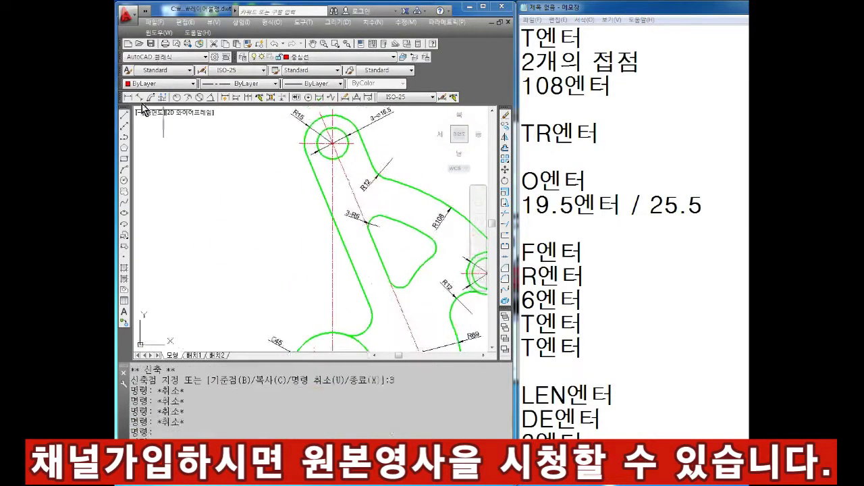
{"action": "scroll", "coordinate": [324, 257], "scroll_direction": "up", "scroll_amount": 2}
{"action": "scroll", "coordinate": [316, 254], "scroll_direction": "down", "scroll_amount": 2}
{"action": "scroll", "coordinate": [316, 253], "scroll_direction": "up", "scroll_amount": 2}
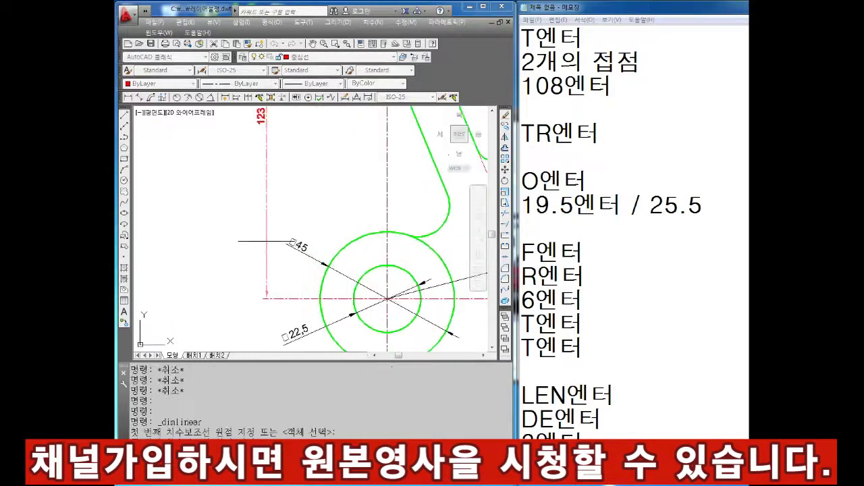
- Move the 123 dimension onto layer 치수기입
{"action": "scroll", "coordinate": [290, 223], "scroll_direction": "down", "scroll_amount": 1}
{"action": "left_click", "coordinate": [278, 203]}
{"action": "left_click", "coordinate": [324, 56]}
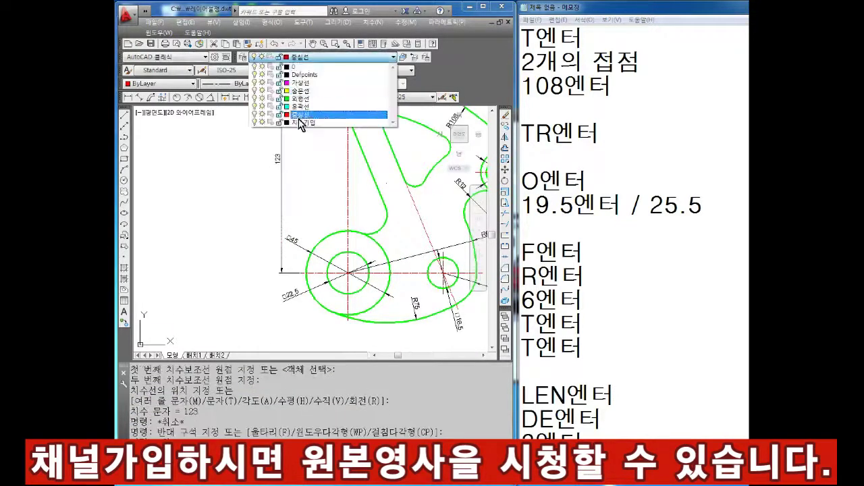
{"action": "left_click", "coordinate": [308, 116]}
{"action": "middle_click_drag", "start_coordinate": [378, 203], "coordinate": [370, 168]}
{"action": "key", "text": "Escape"}
{"action": "key", "text": "Escape"}
{"action": "key", "text": "Escape"}
- Place the 31.5 linear dimension near the lower circles
{"action": "scroll", "coordinate": [324, 203], "scroll_direction": "up", "scroll_amount": 1}
{"action": "scroll", "coordinate": [347, 203], "scroll_direction": "up", "scroll_amount": 2}
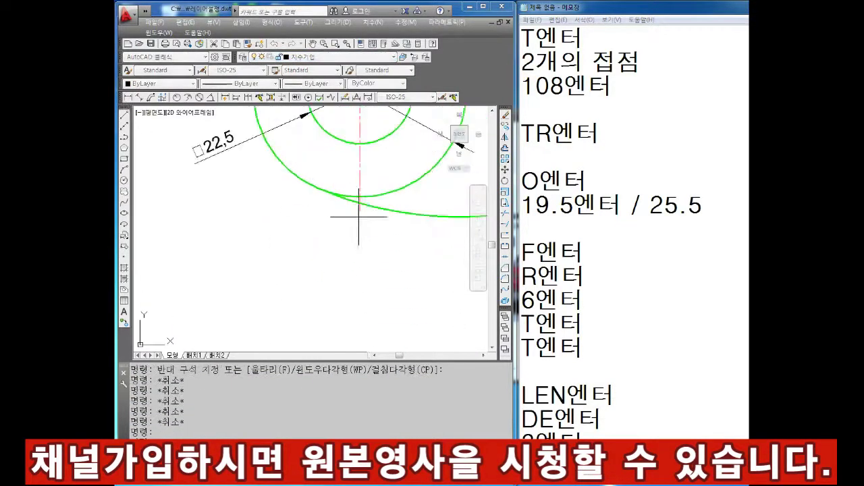
{"action": "scroll", "coordinate": [347, 203], "scroll_direction": "down", "scroll_amount": 2}
{"action": "middle_click_drag", "start_coordinate": [270, 115], "coordinate": [166, 110]}
{"action": "scroll", "coordinate": [371, 208], "scroll_direction": "up", "scroll_amount": 2}
{"action": "scroll", "coordinate": [371, 208], "scroll_direction": "down", "scroll_amount": 2}
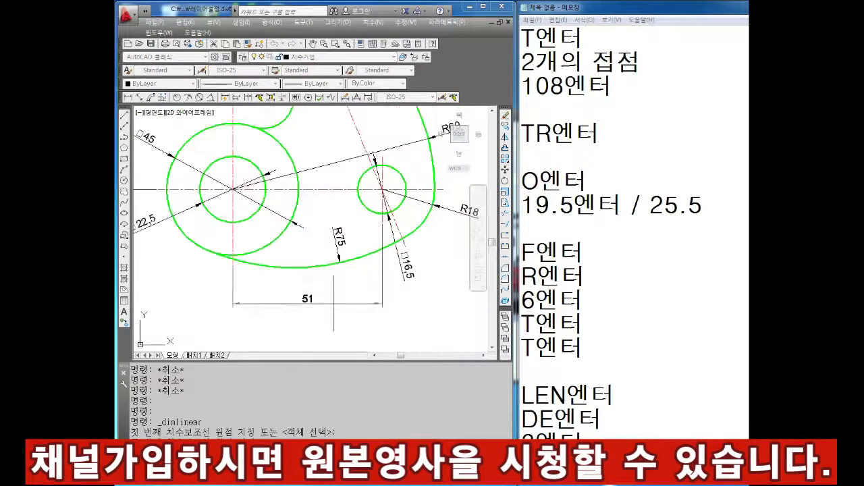
{"action": "scroll", "coordinate": [371, 208], "scroll_direction": "up", "scroll_amount": 2}
{"action": "scroll", "coordinate": [371, 208], "scroll_direction": "up", "scroll_amount": 1}
{"action": "scroll", "coordinate": [371, 208], "scroll_direction": "down", "scroll_amount": 2}
{"action": "scroll", "coordinate": [354, 162], "scroll_direction": "up", "scroll_amount": 2}
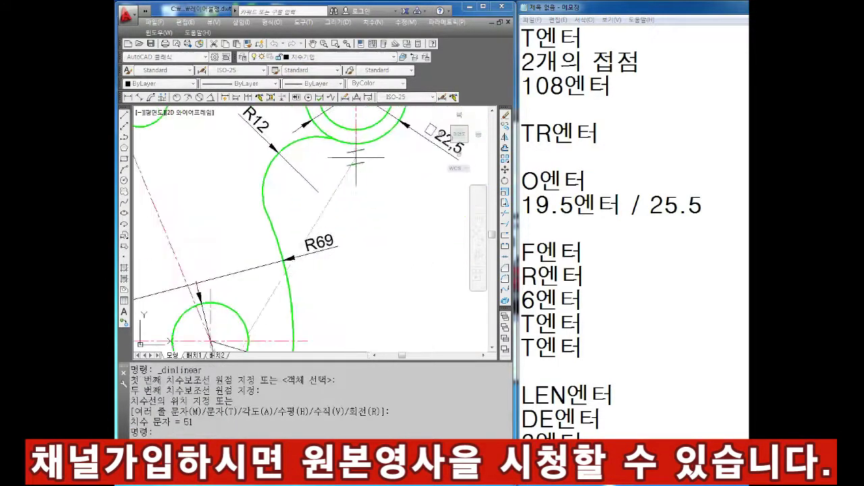
{"action": "key", "text": "Return"}
{"action": "scroll", "coordinate": [325, 222], "scroll_direction": "down", "scroll_amount": 2}
{"action": "scroll", "coordinate": [294, 289], "scroll_direction": "up", "scroll_amount": 2}
{"action": "left_click", "coordinate": [378, 293]}
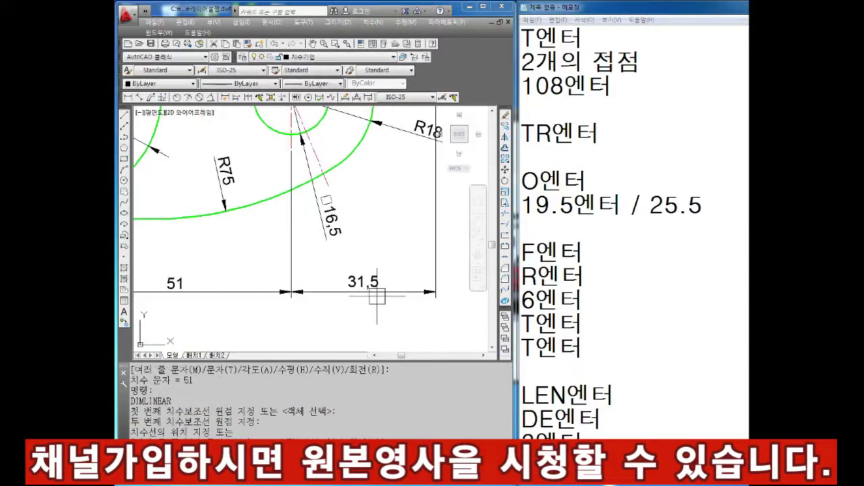
{"action": "scroll", "coordinate": [378, 295], "scroll_direction": "up", "scroll_amount": 2}
{"action": "middle_click_drag", "start_coordinate": [378, 295], "coordinate": [273, 249]}
{"action": "scroll", "coordinate": [273, 248], "scroll_direction": "down", "scroll_amount": 2}
- Add the vertical 54 linear dimension
{"action": "key", "text": "Return"}
{"action": "scroll", "coordinate": [273, 249], "scroll_direction": "down", "scroll_amount": 2}
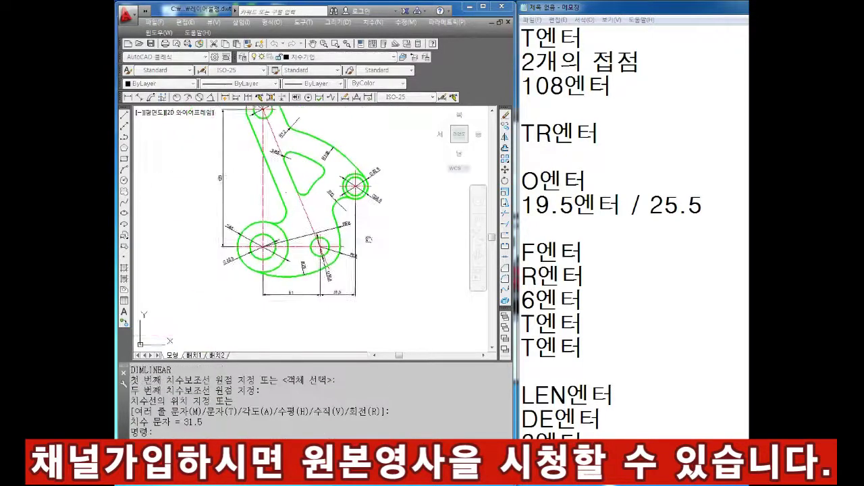
{"action": "scroll", "coordinate": [304, 189], "scroll_direction": "up", "scroll_amount": 3}
{"action": "left_click", "coordinate": [302, 182]}
{"action": "left_click", "coordinate": [213, 334]}
{"action": "left_click", "coordinate": [414, 254]}
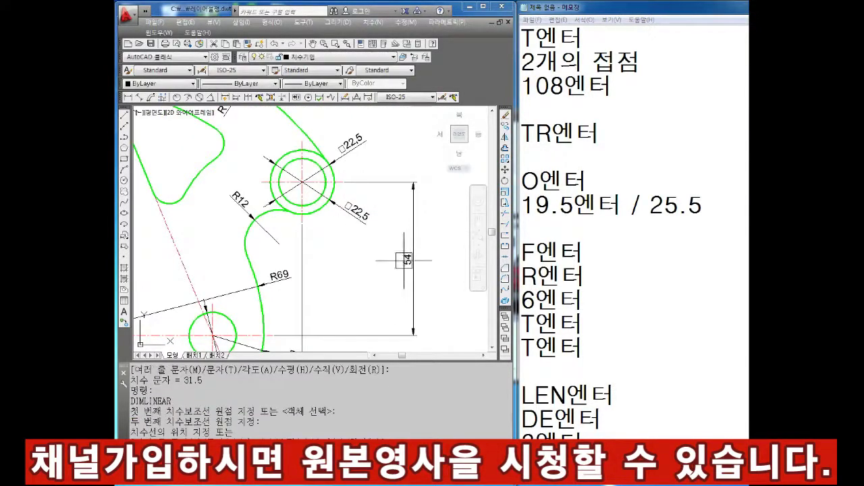
{"action": "scroll", "coordinate": [341, 263], "scroll_direction": "down", "scroll_amount": 2}
{"action": "key", "text": "Escape"}
{"action": "key", "text": "Escape"}
- Start the R10.5 radius dimension
{"action": "left_click", "coordinate": [176, 96]}
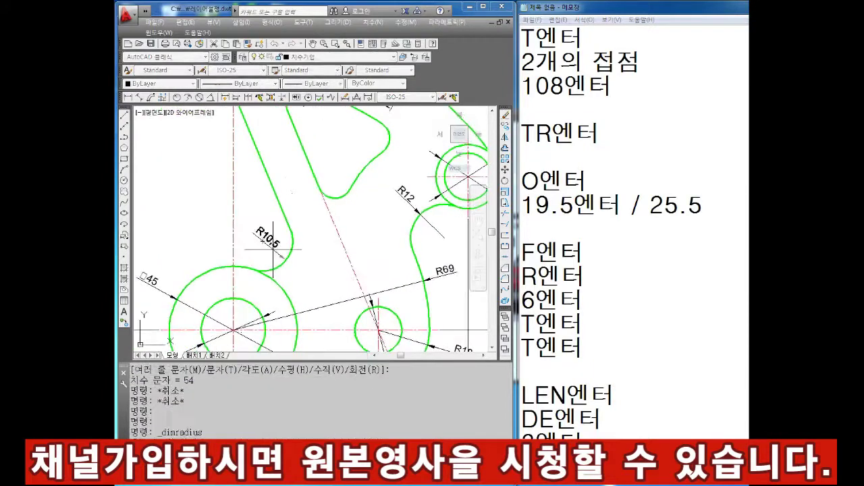
{"action": "scroll", "coordinate": [313, 258], "scroll_direction": "down", "scroll_amount": 3}
{"action": "scroll", "coordinate": [348, 280], "scroll_direction": "up", "scroll_amount": 5}
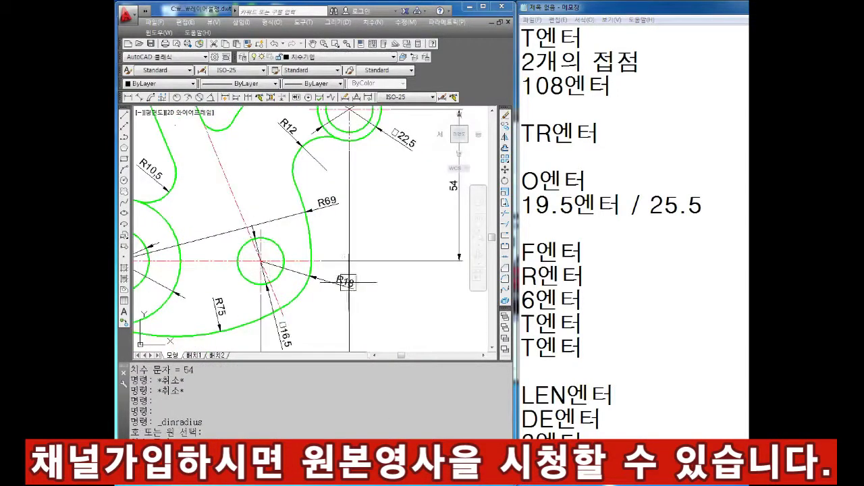
{"action": "scroll", "coordinate": [348, 282], "scroll_direction": "down", "scroll_amount": 3}
{"action": "scroll", "coordinate": [376, 297], "scroll_direction": "down", "scroll_amount": 2}
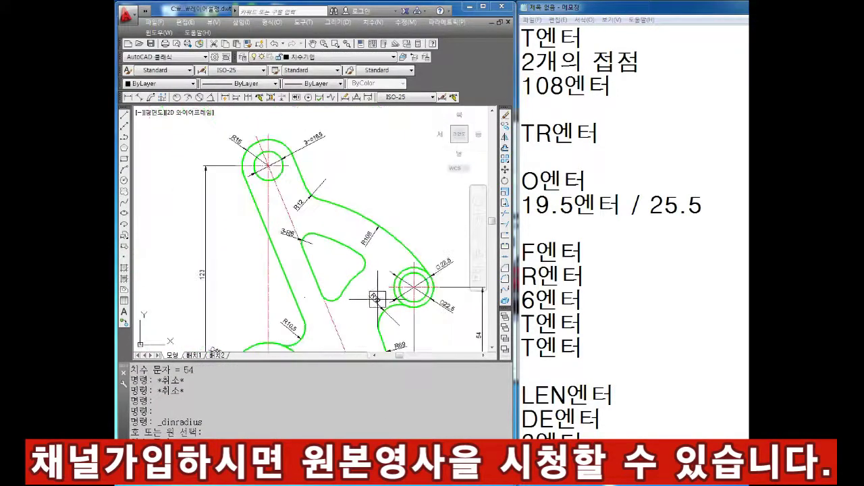
{"action": "middle_click_drag", "start_coordinate": [383, 291], "coordinate": [331, 250]}
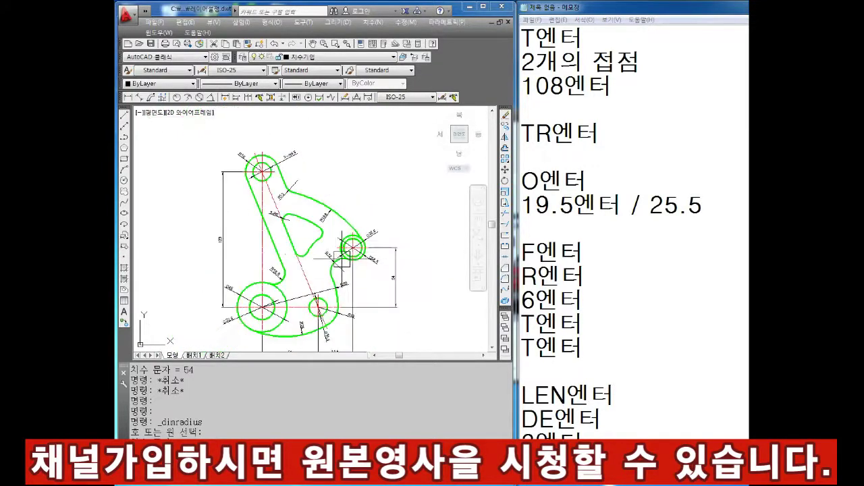
{"action": "scroll", "coordinate": [362, 239], "scroll_direction": "up", "scroll_amount": 2}
- Add a 19.5 aligned dimension between the R108 arc and the inner arc
{"action": "key", "text": "Escape"}
{"action": "key", "text": "Escape"}
{"action": "left_click", "coordinate": [137, 97]}
{"action": "left_click", "coordinate": [372, 241]}
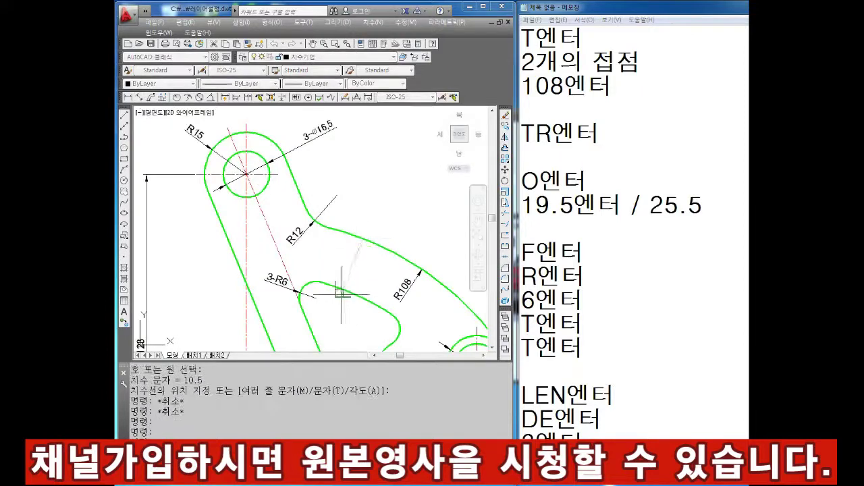
{"action": "left_click", "coordinate": [354, 292]}
{"action": "left_click", "coordinate": [364, 267]}
{"action": "key", "text": "Return"}
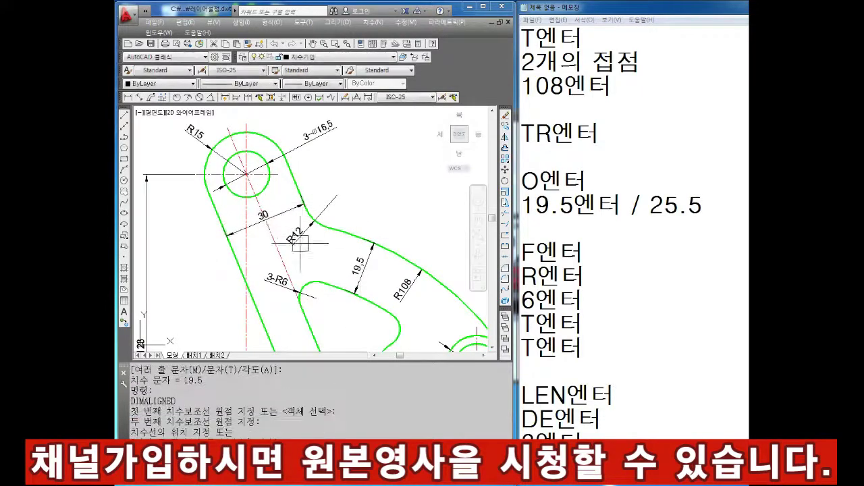
- Grip-move the R37.5 radius dimension text to a new position
{"action": "mouse_move", "coordinate": [360, 337]}
{"action": "middle_mouse_down"}
{"action": "mouse_move", "coordinate": [371, 265]}
{"action": "mouse_move", "coordinate": [285, 203]}
{"action": "middle_mouse_up"}
{"action": "key", "text": "Escape"}
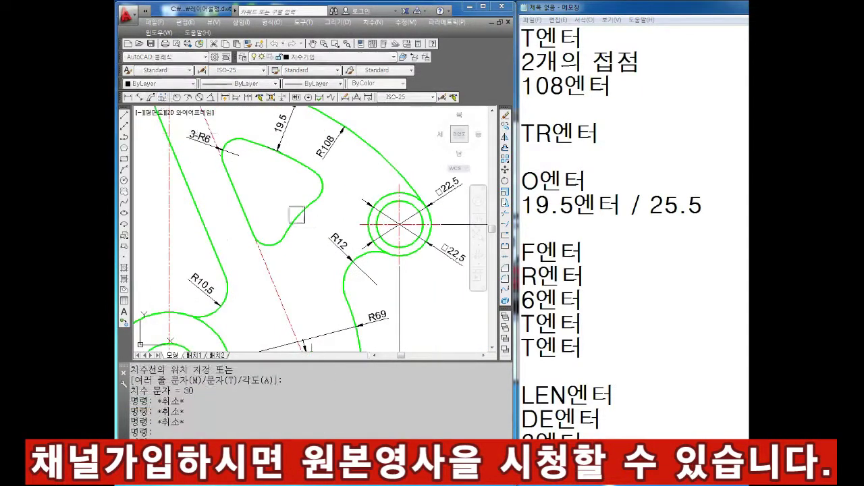
{"action": "left_click", "coordinate": [278, 204]}
{"action": "left_click", "coordinate": [279, 195]}
{"action": "left_click", "coordinate": [266, 212]}
{"action": "key", "text": "Escape"}
{"action": "middle_click_drag", "start_coordinate": [448, 345], "coordinate": [446, 334]}
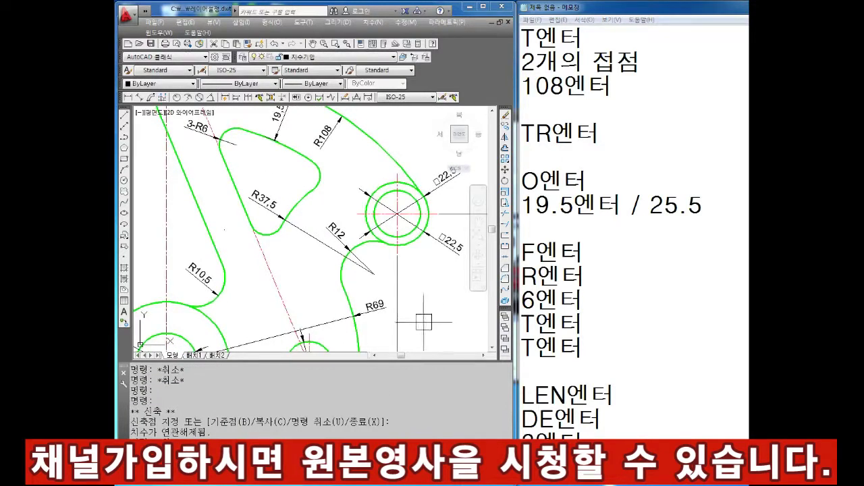
- Zoom out and pan to view the whole dimensioned part
{"action": "scroll", "coordinate": [423, 322], "scroll_direction": "down", "scroll_amount": 2}
{"action": "mouse_move", "coordinate": [422, 307]}
{"action": "middle_mouse_down"}
{"action": "mouse_move", "coordinate": [396, 253]}
{"action": "mouse_move", "coordinate": [423, 255]}
{"action": "middle_mouse_up"}
{"action": "scroll", "coordinate": [370, 244], "scroll_direction": "down", "scroll_amount": 1}
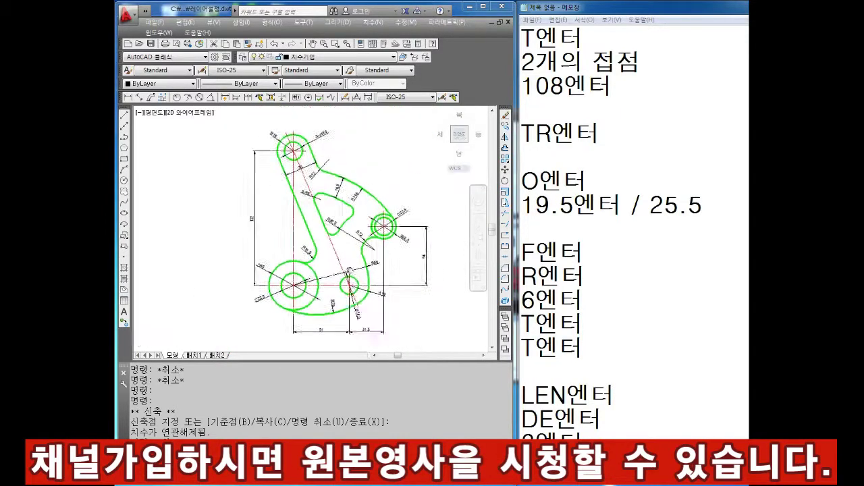
{"action": "scroll", "coordinate": [368, 253], "scroll_direction": "down", "scroll_amount": 1}
{"action": "key", "text": "Escape"}
{"action": "key", "text": "Escape"}
{"action": "key", "text": "Escape"}
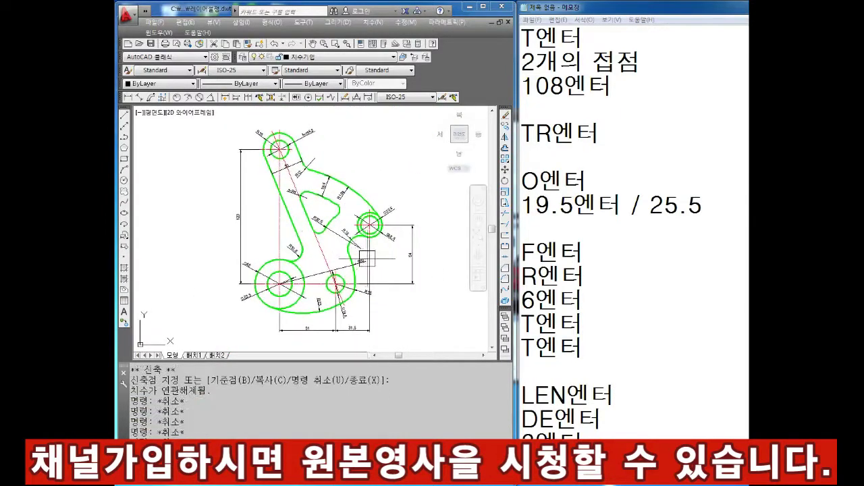
{"action": "key", "text": "Escape"}
{"action": "key", "text": "Escape"}
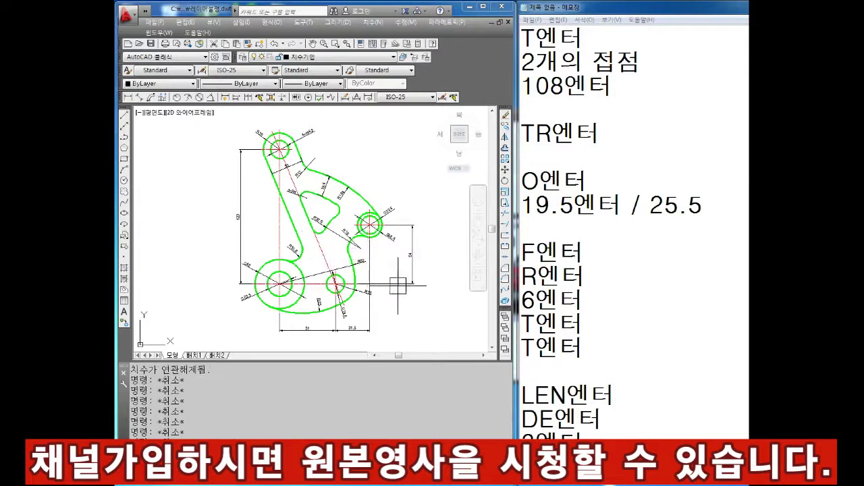
{"action": "middle_click_drag", "start_coordinate": [405, 285], "coordinate": [393, 283]}
{"action": "scroll", "coordinate": [634, 230], "scroll_direction": "down", "scroll_amount": 2}
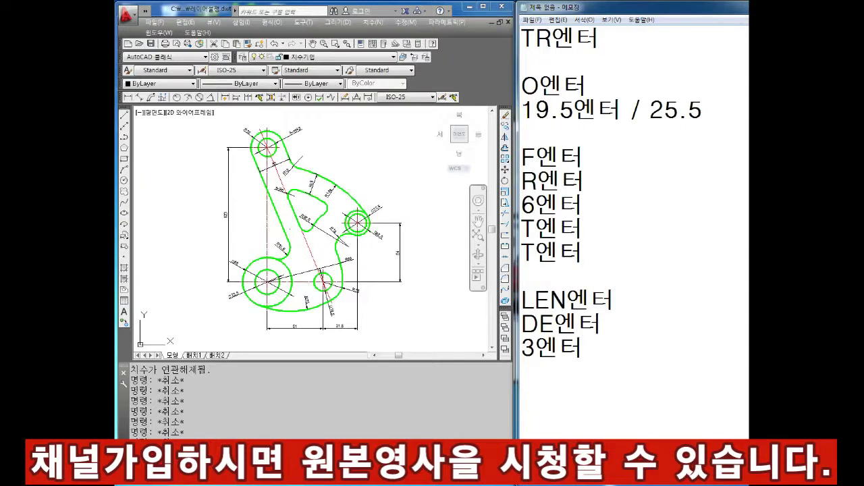
- Open the Text Style dialog with ST and log the steps in the Notepad notes
{"action": "type", "text": "STㅇ엔터"}
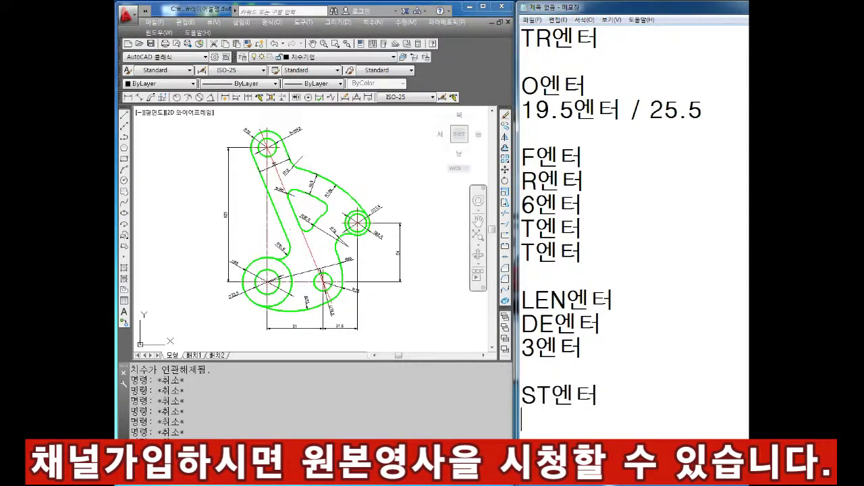
{"action": "left_click", "coordinate": [358, 154]}
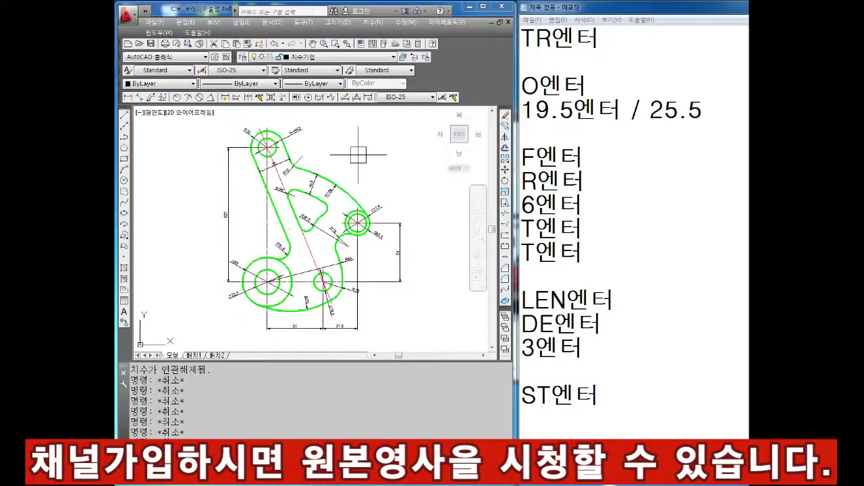
{"action": "type", "text": "st"}
{"action": "key", "text": "Return"}
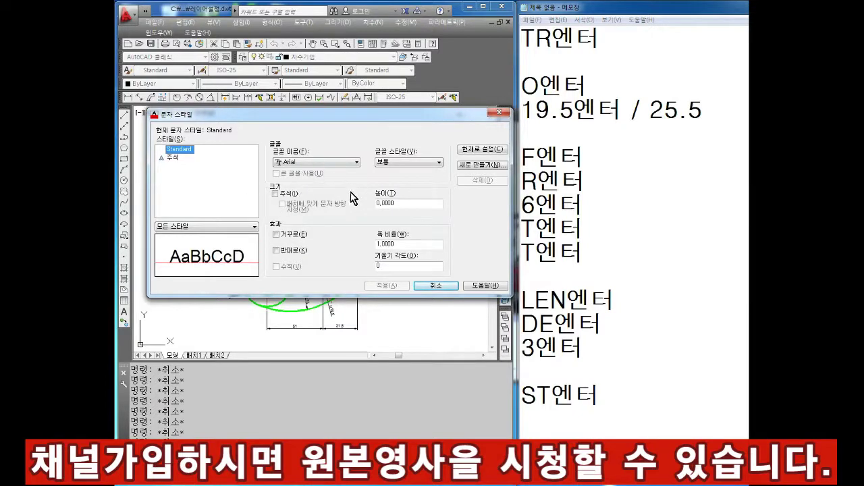
{"action": "left_click", "coordinate": [521, 419]}
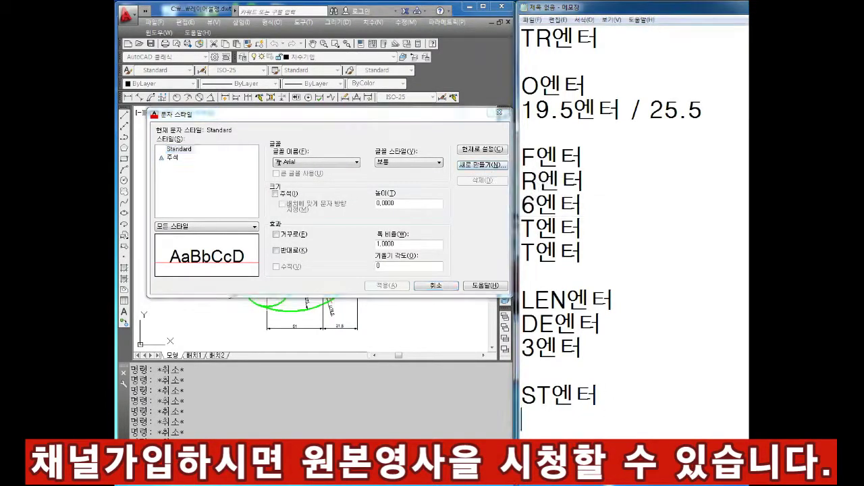
{"action": "type", "text": "새로마ㄴ들기"}
{"action": "key", "text": "Return"}
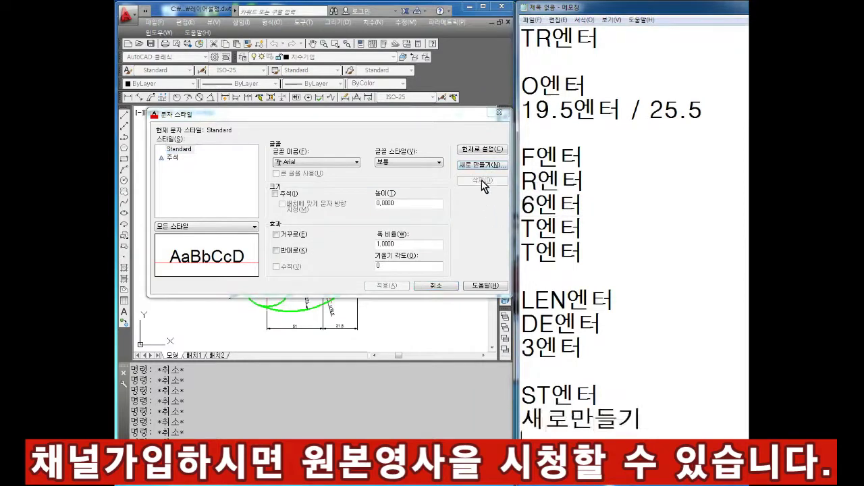
- Create text style 굴림 with the 굴림 font, apply it and close the dialog
{"action": "left_click", "coordinate": [481, 164]}
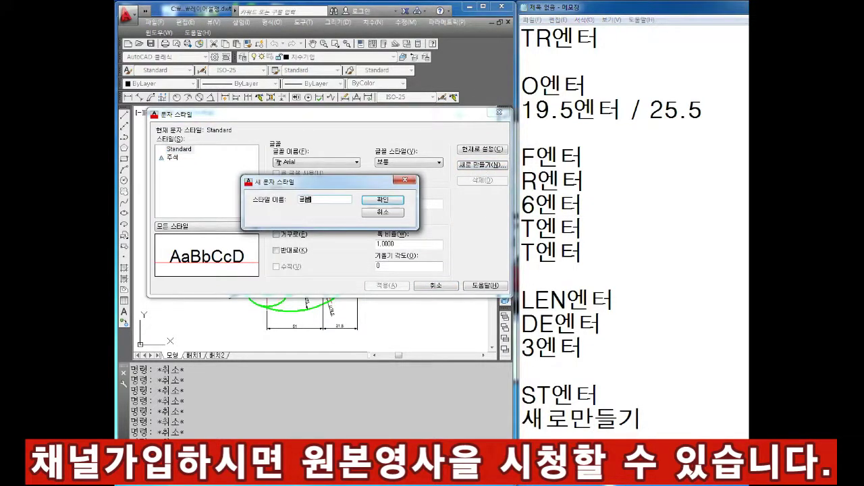
{"action": "left_click", "coordinate": [388, 202]}
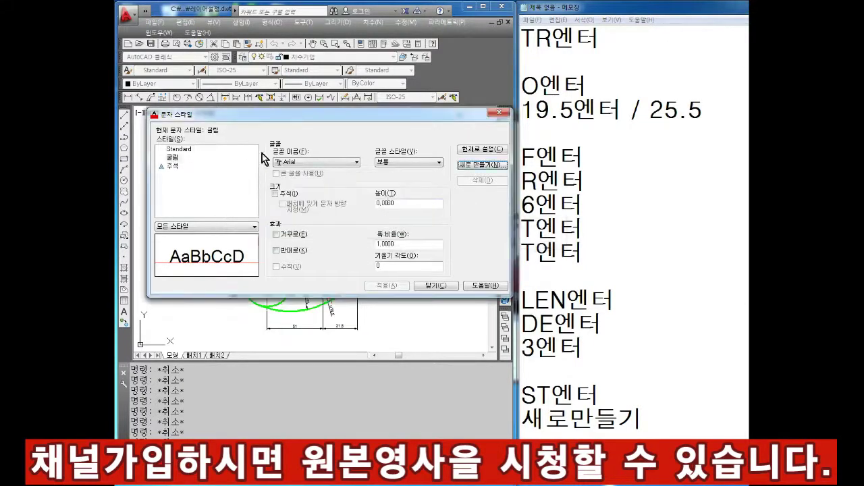
{"action": "left_click", "coordinate": [323, 163]}
{"action": "scroll", "coordinate": [353, 270], "scroll_direction": "down", "scroll_amount": 5}
{"action": "scroll", "coordinate": [357, 282], "scroll_direction": "down", "scroll_amount": 5}
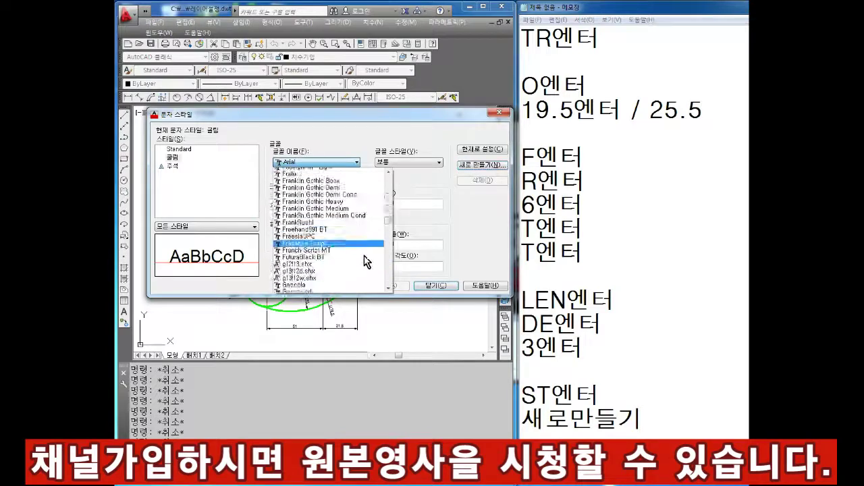
{"action": "scroll", "coordinate": [365, 273], "scroll_direction": "down", "scroll_amount": 5}
{"action": "scroll", "coordinate": [362, 272], "scroll_direction": "down", "scroll_amount": 5}
{"action": "scroll", "coordinate": [360, 270], "scroll_direction": "down", "scroll_amount": 5}
{"action": "scroll", "coordinate": [360, 268], "scroll_direction": "down", "scroll_amount": 5}
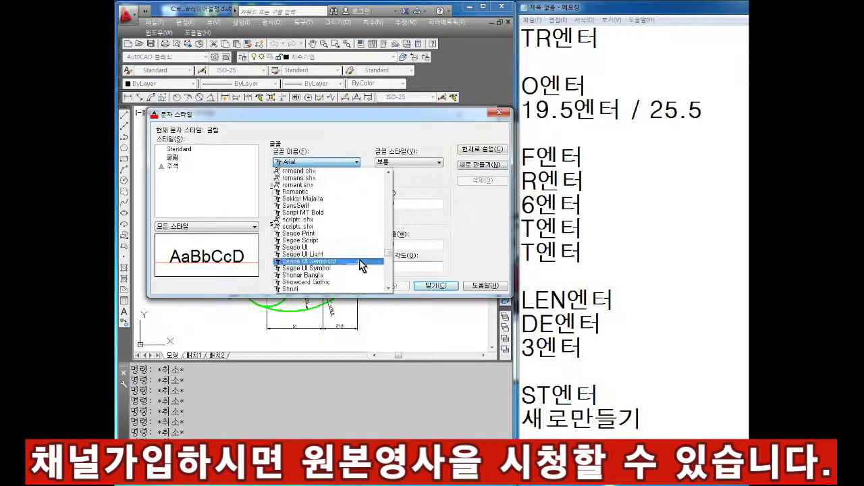
{"action": "scroll", "coordinate": [359, 267], "scroll_direction": "down", "scroll_amount": 5}
{"action": "scroll", "coordinate": [359, 260], "scroll_direction": "down", "scroll_amount": 5}
{"action": "scroll", "coordinate": [360, 261], "scroll_direction": "down", "scroll_amount": 5}
{"action": "scroll", "coordinate": [337, 254], "scroll_direction": "down", "scroll_amount": 5}
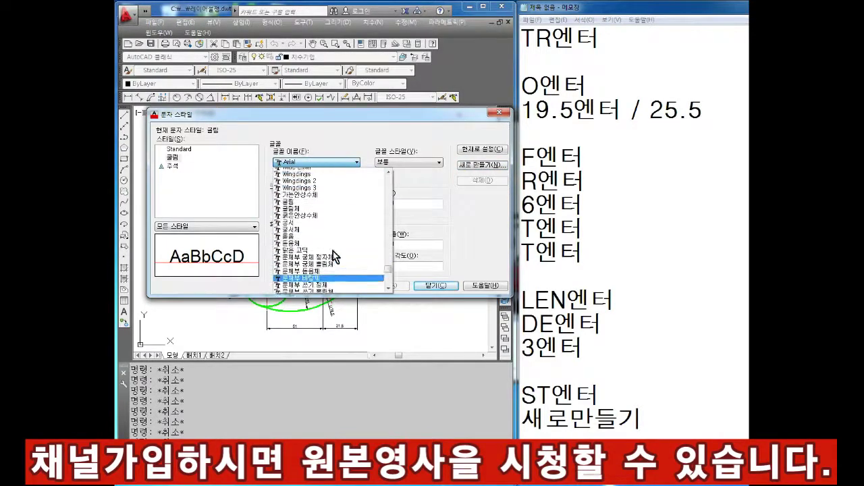
{"action": "scroll", "coordinate": [317, 237], "scroll_direction": "down", "scroll_amount": 3}
{"action": "left_click", "coordinate": [294, 214]}
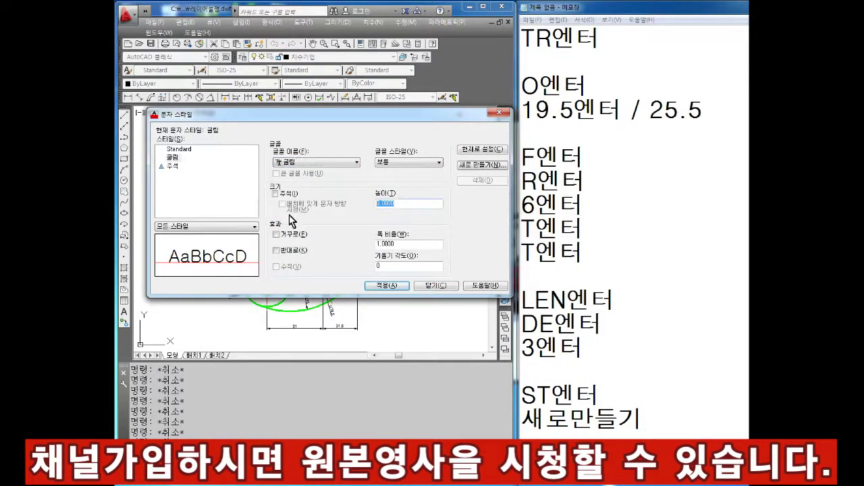
{"action": "double_click", "coordinate": [409, 205]}
{"action": "left_click", "coordinate": [416, 205]}
{"action": "left_click", "coordinate": [436, 286]}
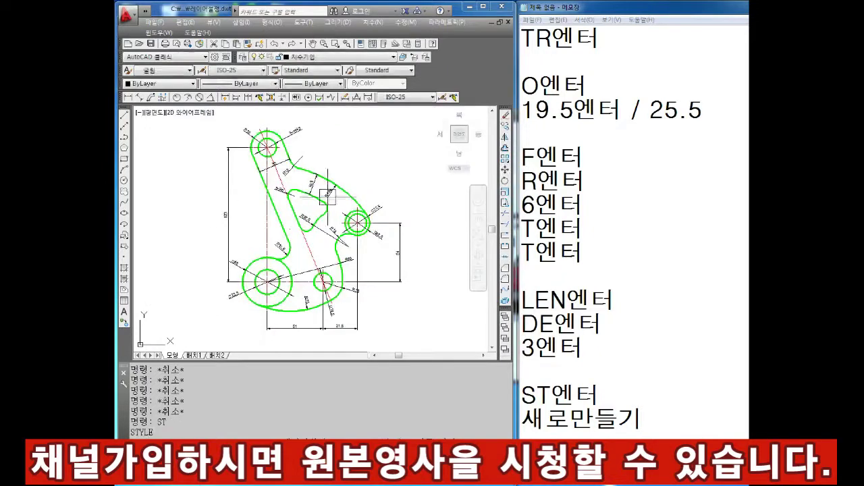
- Dock the Styles toolbar in the top row, then hide and re-show it
{"action": "left_click", "coordinate": [479, 7]}
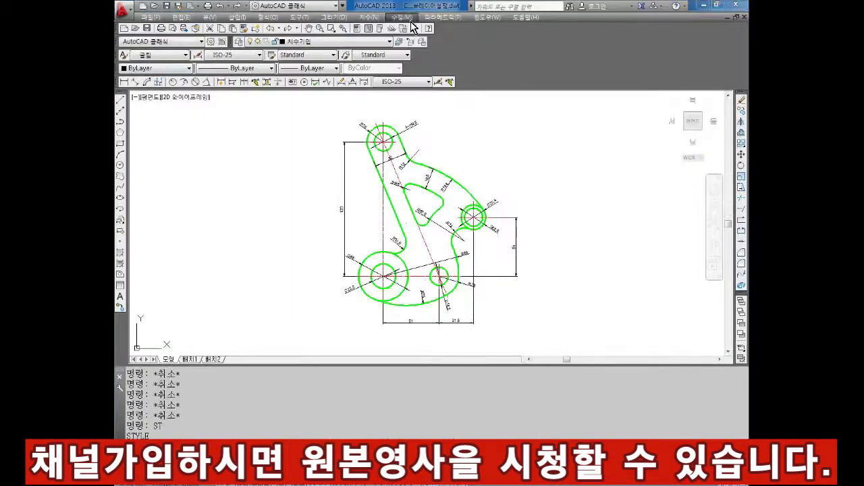
{"action": "mouse_move", "coordinate": [118, 55]}
{"action": "left_mouse_down"}
{"action": "mouse_move", "coordinate": [475, 41]}
{"action": "mouse_move", "coordinate": [442, 42]}
{"action": "left_mouse_up"}
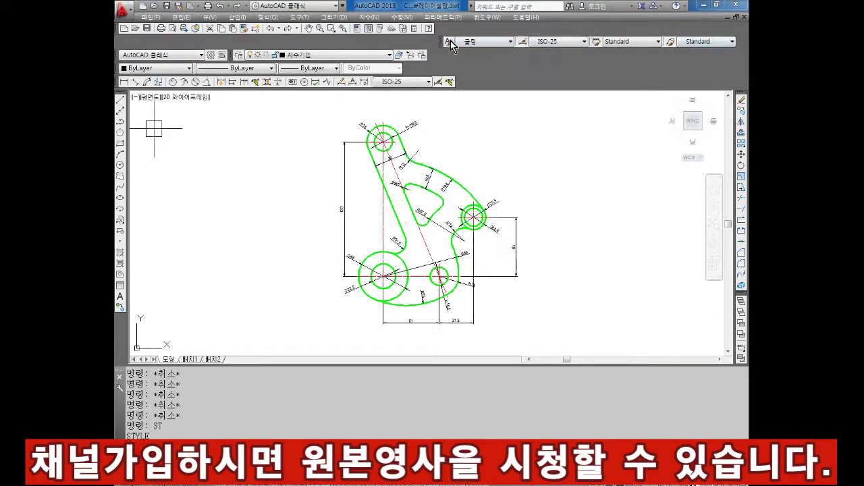
{"action": "right_click", "coordinate": [546, 84]}
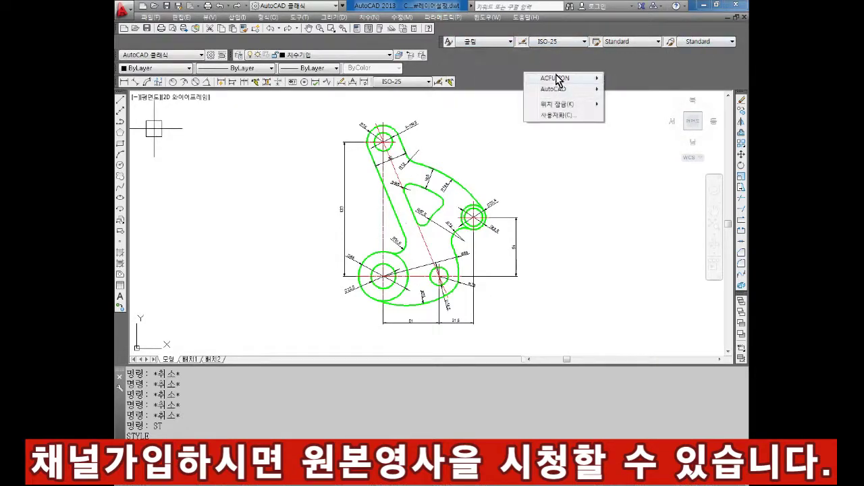
{"action": "mouse_move", "coordinate": [554, 88]}
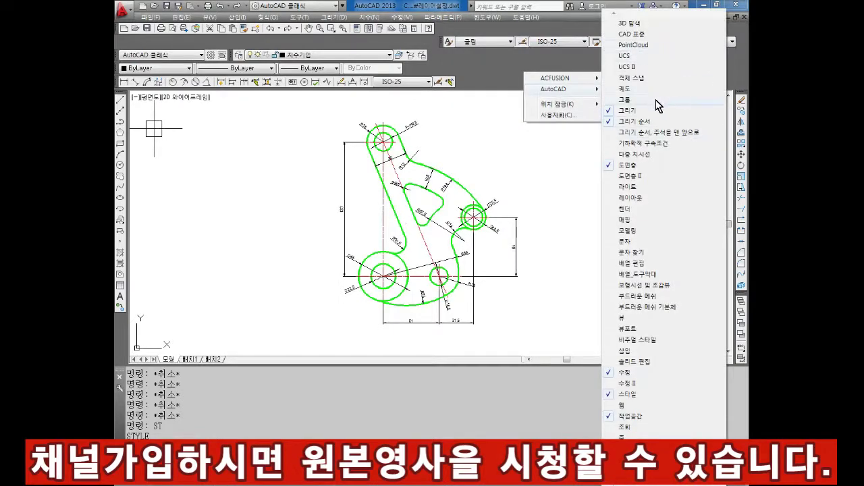
{"action": "left_click", "coordinate": [618, 393]}
{"action": "right_click", "coordinate": [545, 44]}
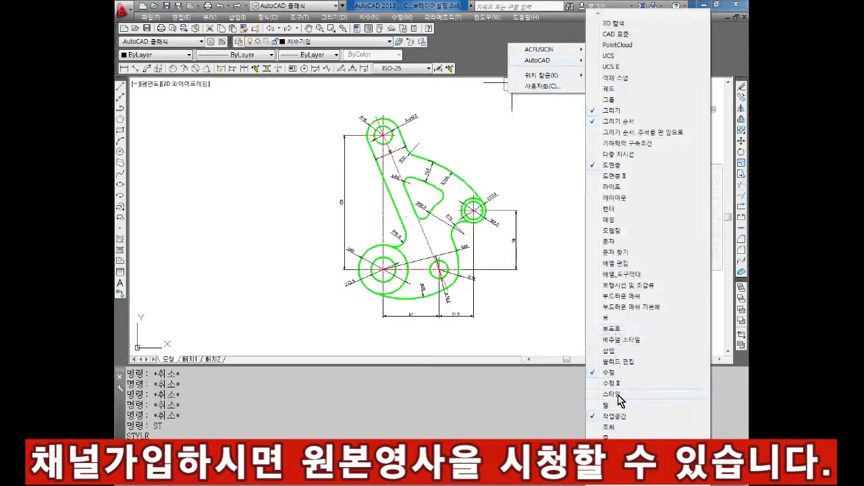
{"action": "left_click", "coordinate": [618, 395]}
- Keep 굴림 as the current text style in the style dropdown
{"action": "left_click", "coordinate": [153, 43]}
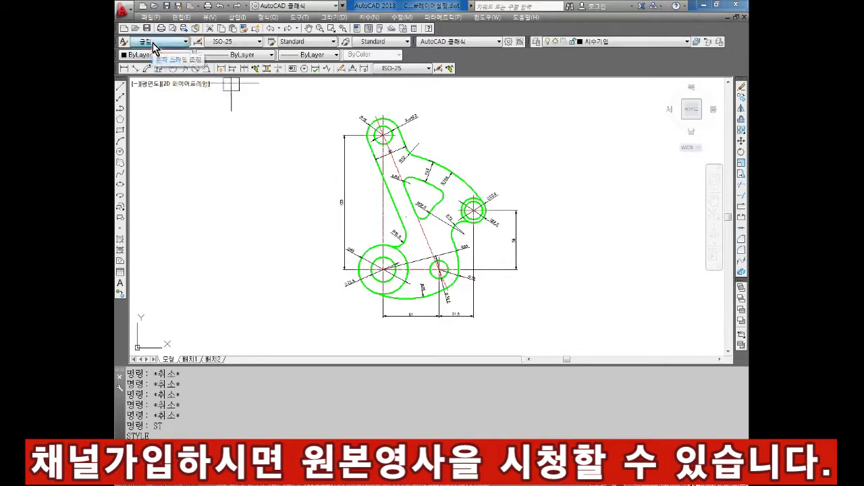
{"action": "left_click", "coordinate": [156, 60]}
{"action": "scroll", "coordinate": [496, 213], "scroll_direction": "up", "scroll_amount": 6}
- Select the dimensions around the right circle, including R37.5, then clear the selection
{"action": "left_click", "coordinate": [439, 202]}
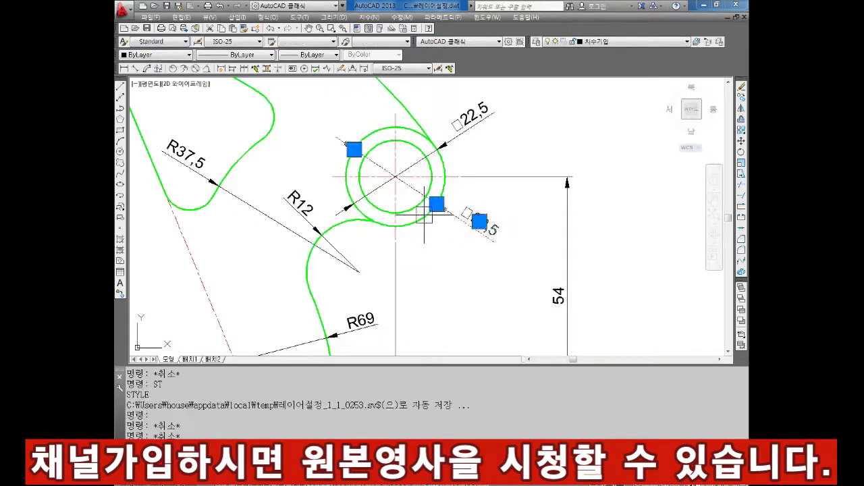
{"action": "middle_click_drag", "start_coordinate": [309, 247], "coordinate": [358, 196]}
{"action": "left_click", "coordinate": [316, 186]}
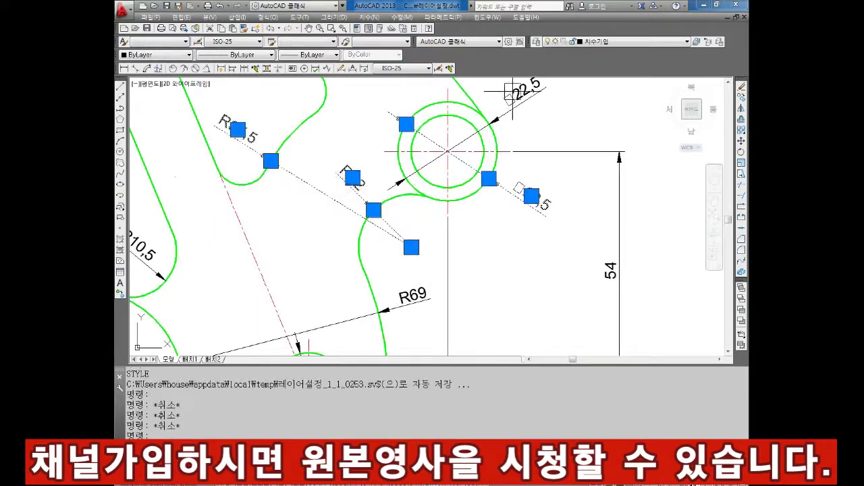
{"action": "scroll", "coordinate": [513, 91], "scroll_direction": "down", "scroll_amount": 3}
{"action": "key", "text": "Escape"}
{"action": "scroll", "coordinate": [517, 143], "scroll_direction": "up", "scroll_amount": 2}
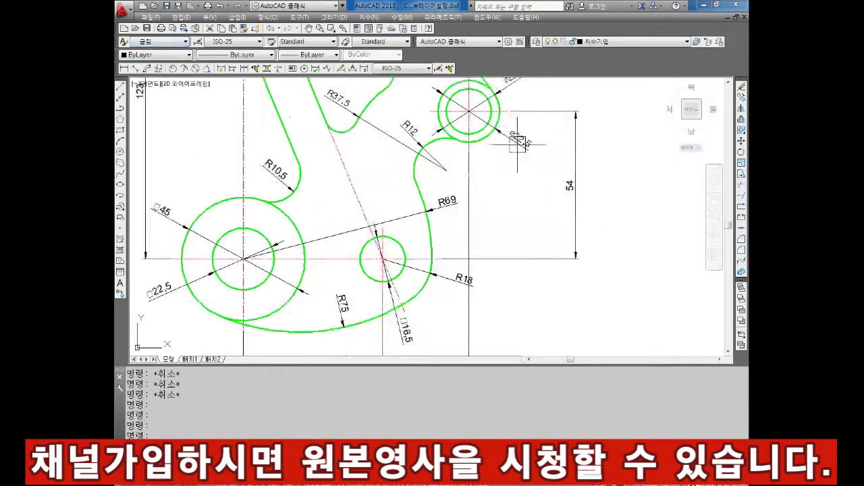
{"action": "scroll", "coordinate": [515, 146], "scroll_direction": "up", "scroll_amount": 1}
{"action": "scroll", "coordinate": [503, 150], "scroll_direction": "up", "scroll_amount": 1}
{"action": "scroll", "coordinate": [602, 242], "scroll_direction": "down", "scroll_amount": 1}
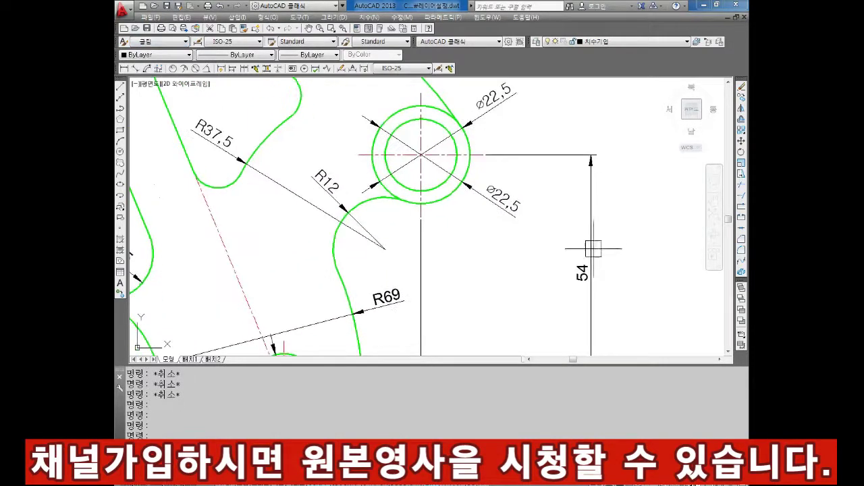
{"action": "scroll", "coordinate": [602, 242], "scroll_direction": "down", "scroll_amount": 2}
- Window-select the whole drawing, clear it, and zoom in and out around the part
{"action": "left_click", "coordinate": [583, 110]}
{"action": "left_click", "coordinate": [332, 330]}
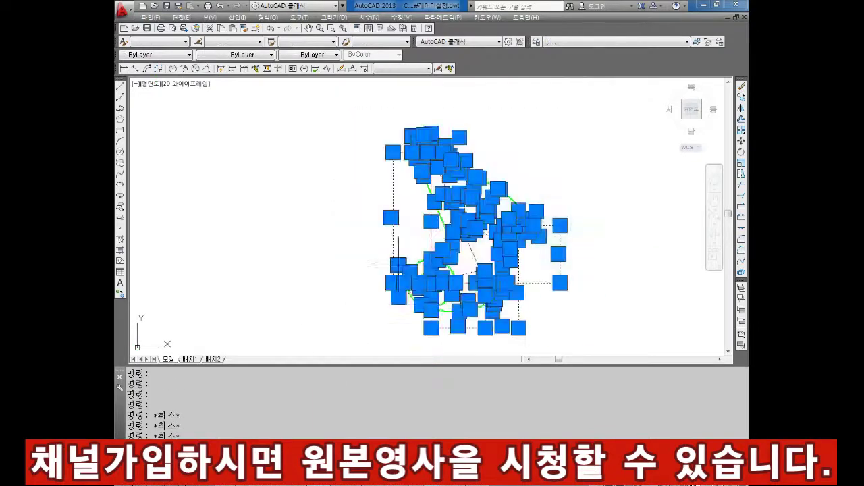
{"action": "middle_click_drag", "start_coordinate": [331, 329], "coordinate": [226, 316]}
{"action": "key", "text": "Escape"}
{"action": "scroll", "coordinate": [271, 106], "scroll_direction": "up", "scroll_amount": 1}
{"action": "scroll", "coordinate": [350, 152], "scroll_direction": "up", "scroll_amount": 1}
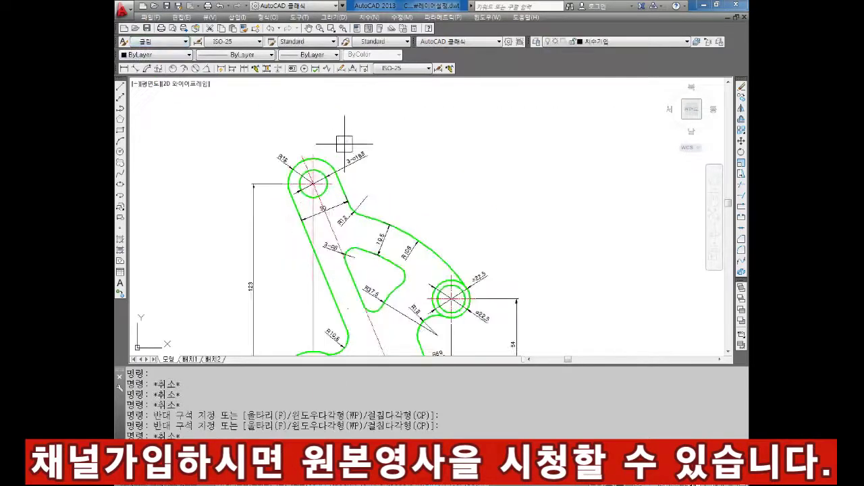
{"action": "scroll", "coordinate": [370, 221], "scroll_direction": "up", "scroll_amount": 1}
{"action": "scroll", "coordinate": [324, 128], "scroll_direction": "up", "scroll_amount": 2}
{"action": "scroll", "coordinate": [309, 147], "scroll_direction": "up", "scroll_amount": 1}
{"action": "scroll", "coordinate": [309, 147], "scroll_direction": "down", "scroll_amount": 4}
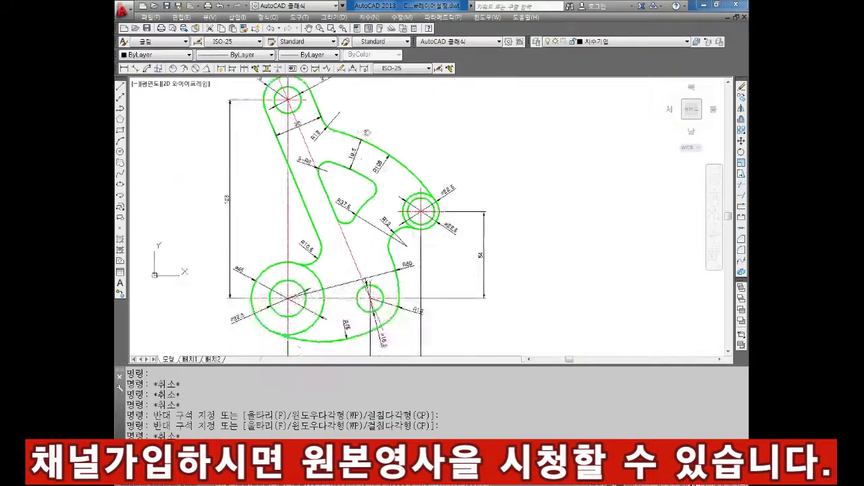
{"action": "scroll", "coordinate": [428, 202], "scroll_direction": "up", "scroll_amount": 3}
{"action": "scroll", "coordinate": [429, 199], "scroll_direction": "down", "scroll_amount": 4}
{"action": "scroll", "coordinate": [424, 198], "scroll_direction": "up", "scroll_amount": 2}
{"action": "scroll", "coordinate": [425, 198], "scroll_direction": "down", "scroll_amount": 2}
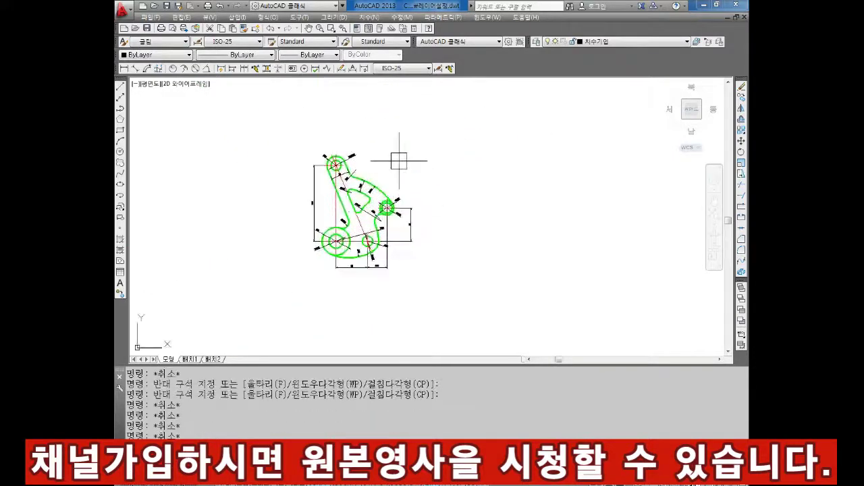
{"action": "scroll", "coordinate": [395, 158], "scroll_direction": "up", "scroll_amount": 2}
- Window-select the whole part again, then clear the selection
{"action": "left_click", "coordinate": [450, 98]}
{"action": "left_click", "coordinate": [239, 313]}
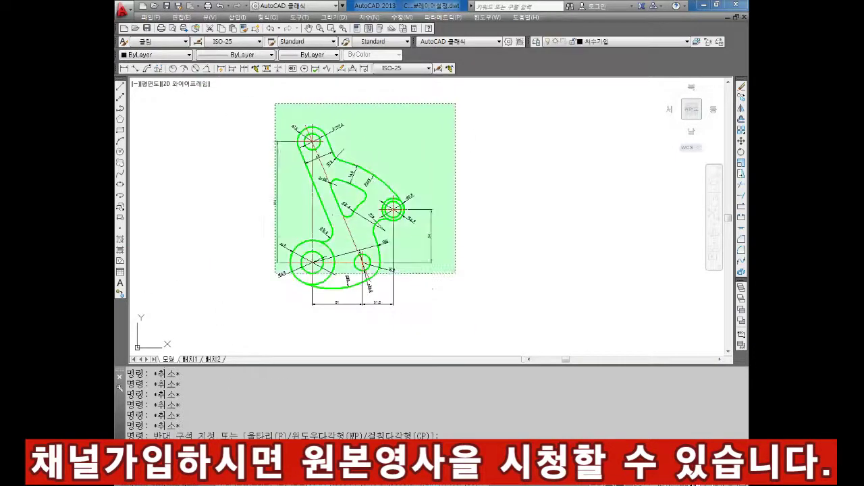
{"action": "key", "text": "Escape"}
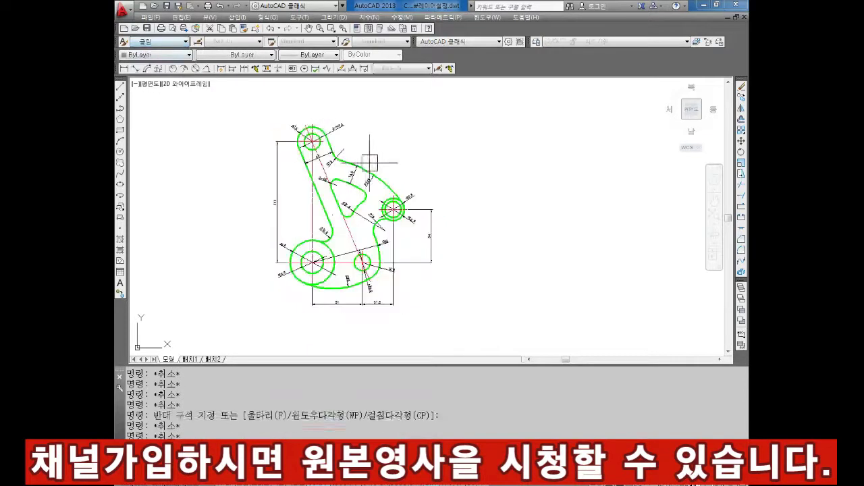
{"action": "scroll", "coordinate": [324, 203], "scroll_direction": "up", "scroll_amount": 3}
{"action": "scroll", "coordinate": [392, 247], "scroll_direction": "down", "scroll_amount": 2}
- Restore AutoCAD beside Notepad and draw a practice circle
{"action": "left_click", "coordinate": [721, 10]}
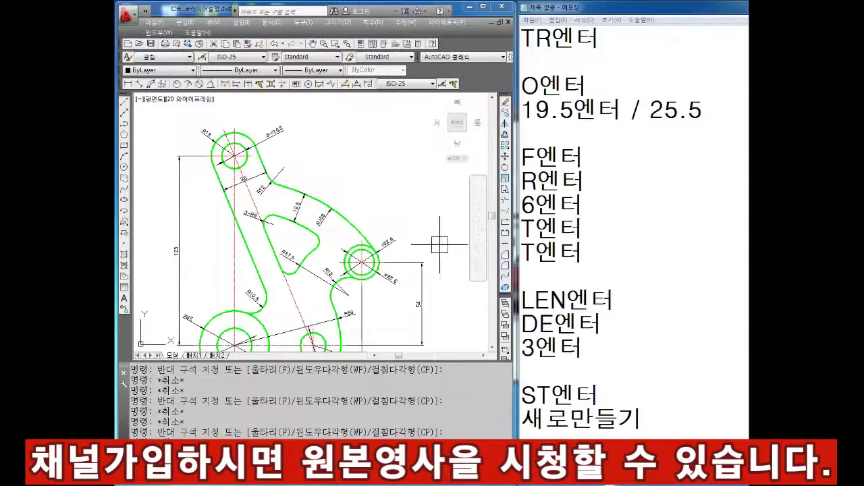
{"action": "scroll", "coordinate": [378, 181], "scroll_direction": "down", "scroll_amount": 3}
{"action": "scroll", "coordinate": [378, 181], "scroll_direction": "up", "scroll_amount": 1}
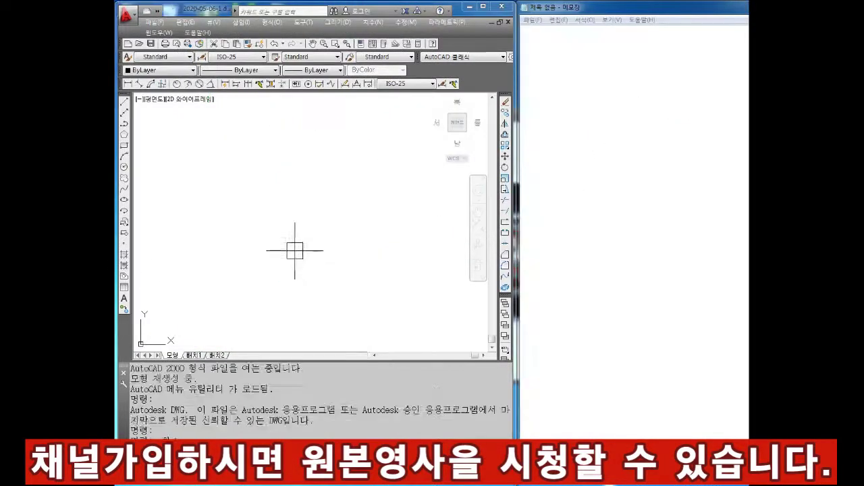
{"action": "type", "text": "c"}
{"action": "key", "text": "Return"}
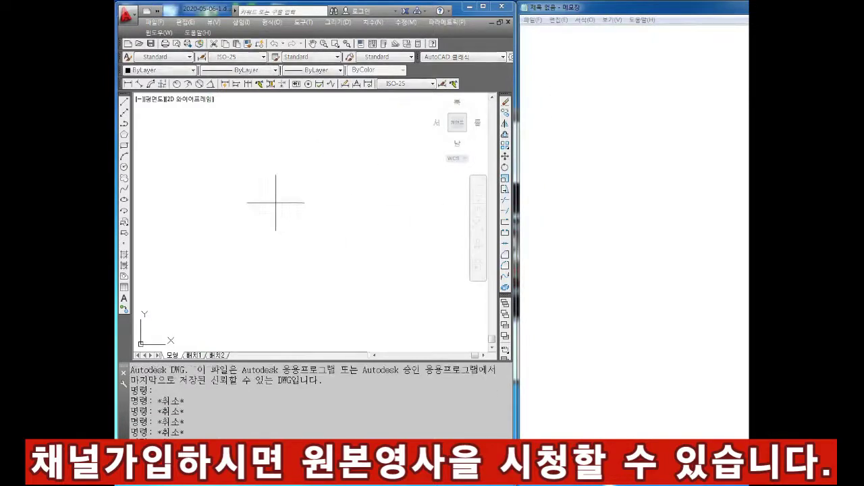
{"action": "left_click", "coordinate": [300, 229]}
{"action": "left_click", "coordinate": [270, 187]}
{"action": "left_click_drag", "start_coordinate": [358, 132], "coordinate": [258, 250]}
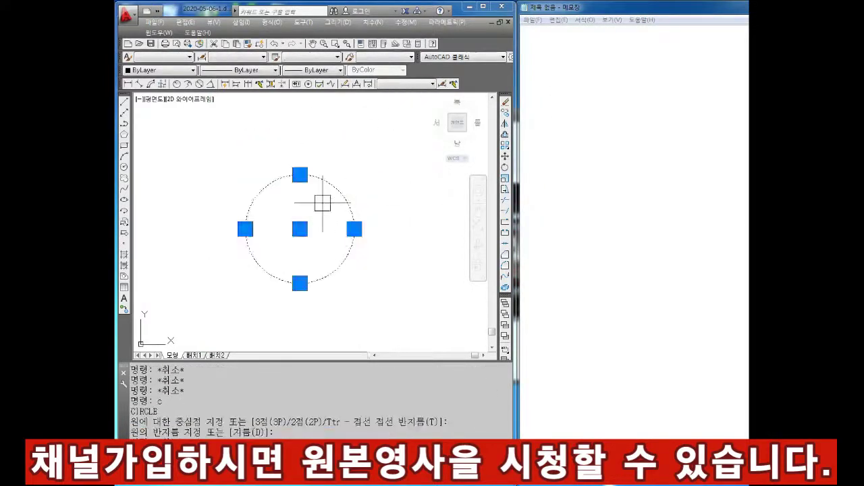
{"action": "key", "text": "Escape"}
{"action": "scroll", "coordinate": [333, 235], "scroll_direction": "up", "scroll_amount": 1}
{"action": "scroll", "coordinate": [304, 228], "scroll_direction": "down", "scroll_amount": 1}
{"action": "left_click", "coordinate": [308, 232]}
{"action": "key", "text": "Escape"}
{"action": "key", "text": "Escape"}
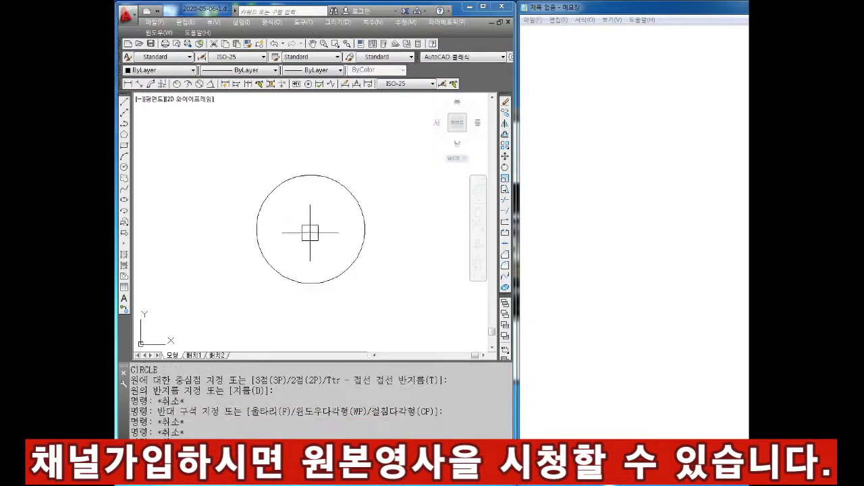
- Draw a horizontal line across the circle between its left and right quadrants
{"action": "type", "text": "l"}
{"action": "key", "text": "Return"}
{"action": "left_click", "coordinate": [256, 229]}
{"action": "left_click", "coordinate": [365, 229]}
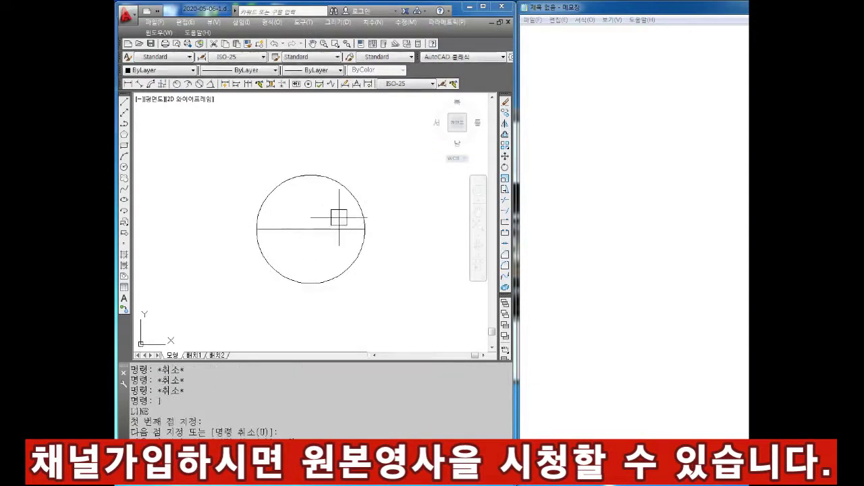
{"action": "key", "text": "Escape"}
- Trim away the circle's upper half and delete the dividing line
{"action": "type", "text": "tr"}
{"action": "key", "text": "Return"}
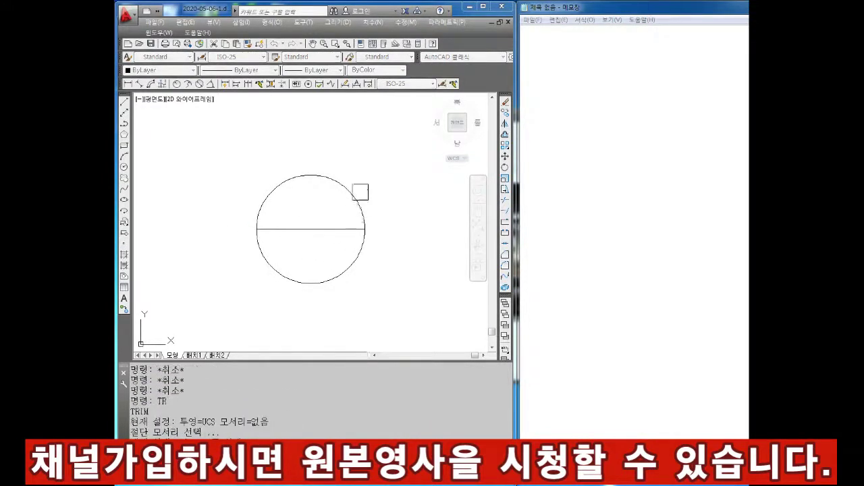
{"action": "key", "text": "Return"}
{"action": "left_click", "coordinate": [360, 191]}
{"action": "key", "text": "Escape"}
{"action": "left_click_drag", "start_coordinate": [378, 239], "coordinate": [310, 223]}
{"action": "key", "text": "Delete"}
{"action": "mouse_move", "coordinate": [381, 222]}
{"action": "middle_mouse_down"}
{"action": "mouse_move", "coordinate": [366, 208]}
{"action": "mouse_move", "coordinate": [345, 274]}
{"action": "middle_mouse_up"}
- Draw another circle of radius 22.7236 above the arc, then select both shapes
{"action": "key", "text": "Escape"}
{"action": "key", "text": "Escape"}
{"action": "key", "text": "Escape"}
{"action": "type", "text": "c"}
{"action": "key", "text": "Return"}
{"action": "left_click", "coordinate": [280, 212]}
{"action": "scroll", "coordinate": [291, 218], "scroll_direction": "up", "scroll_amount": 2}
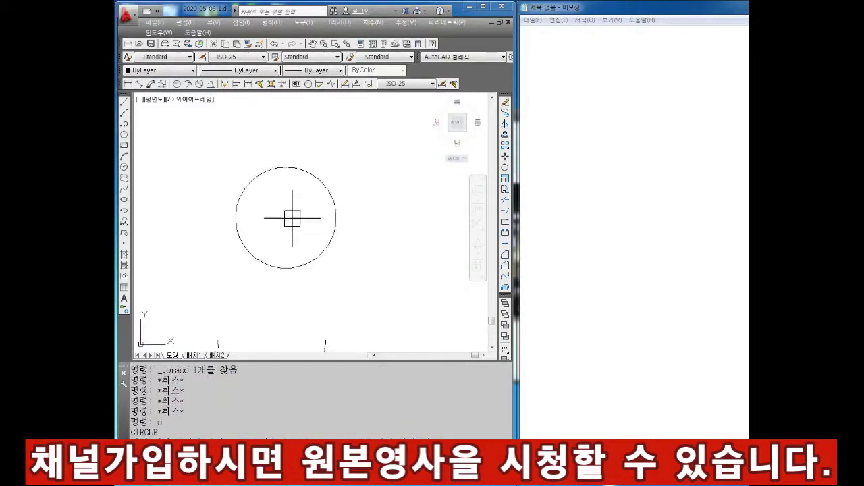
{"action": "middle_click_drag", "start_coordinate": [291, 218], "coordinate": [316, 181]}
{"action": "key", "text": "Escape"}
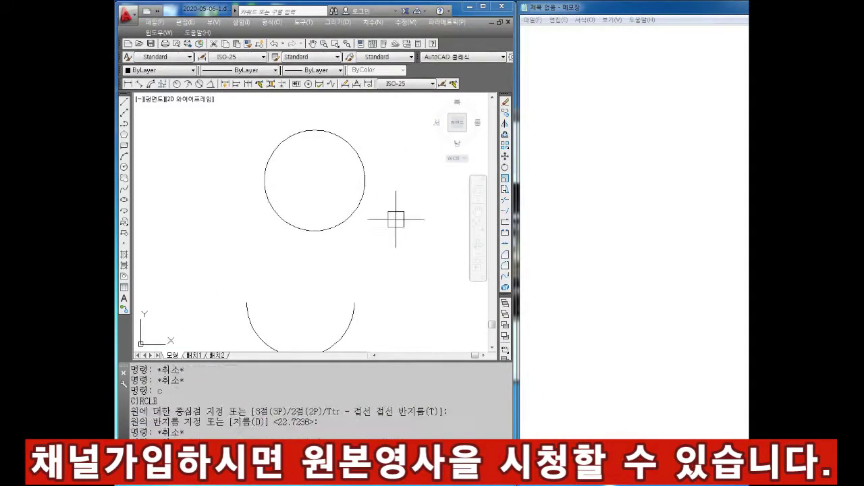
{"action": "middle_click_drag", "start_coordinate": [382, 190], "coordinate": [380, 181]}
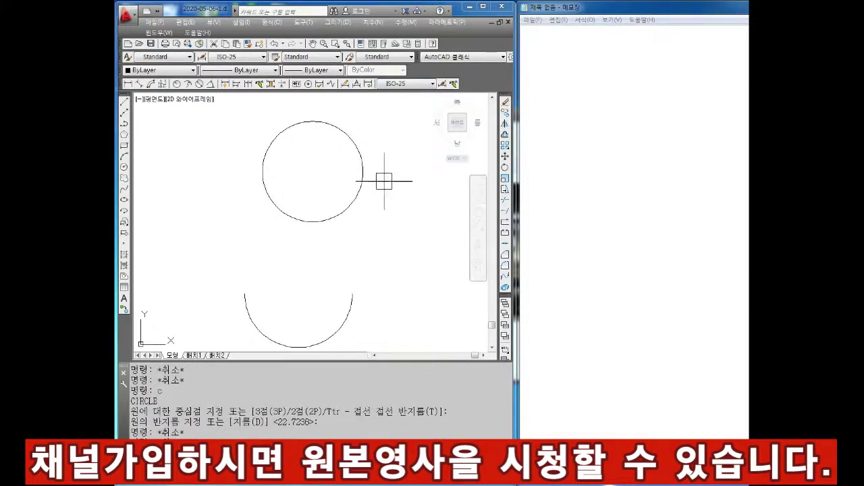
{"action": "left_click_drag", "start_coordinate": [401, 138], "coordinate": [319, 242]}
- Erase the circle and arc, put the Layers toolbar on its own row, snap AutoCAD left
{"action": "key", "text": "Delete"}
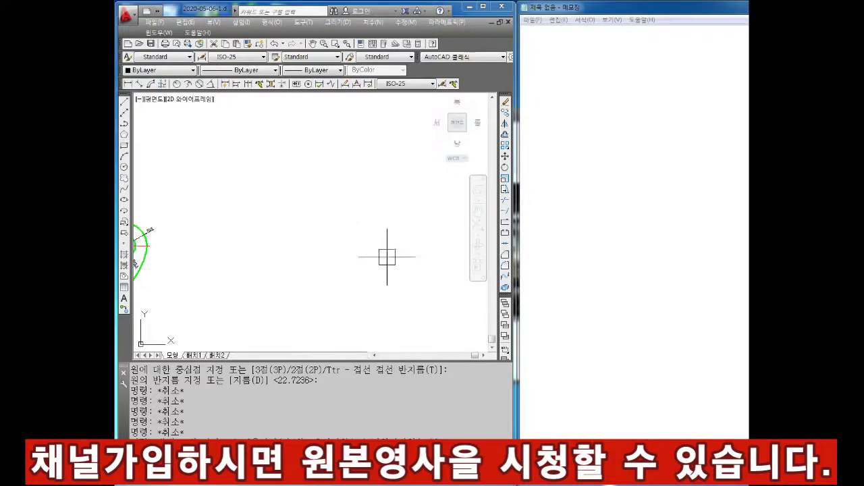
{"action": "left_click", "coordinate": [483, 8]}
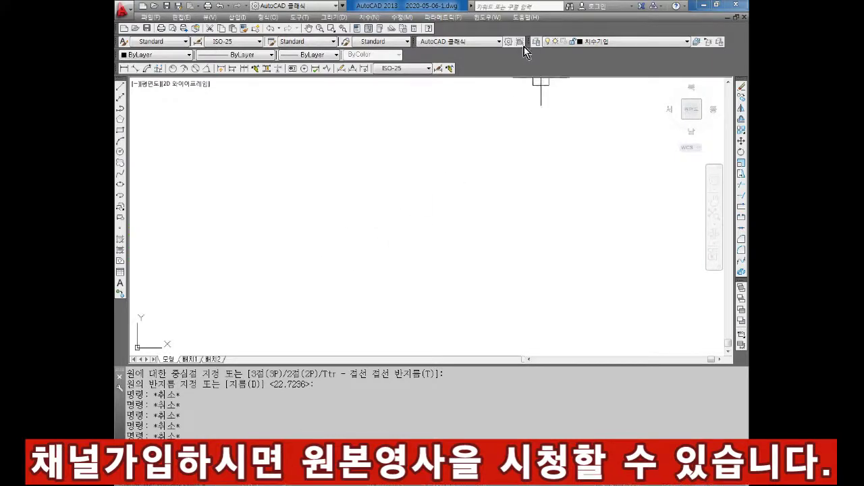
{"action": "left_click_drag", "start_coordinate": [134, 71], "coordinate": [122, 66]}
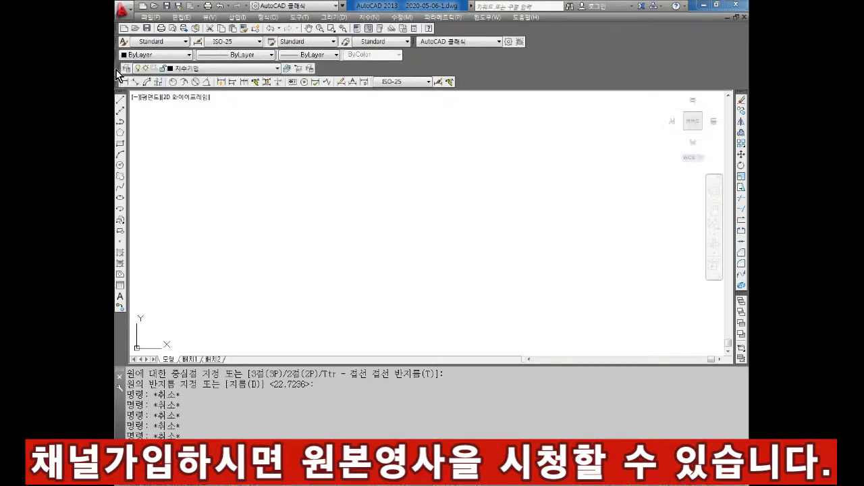
{"action": "key", "text": "super+Left"}
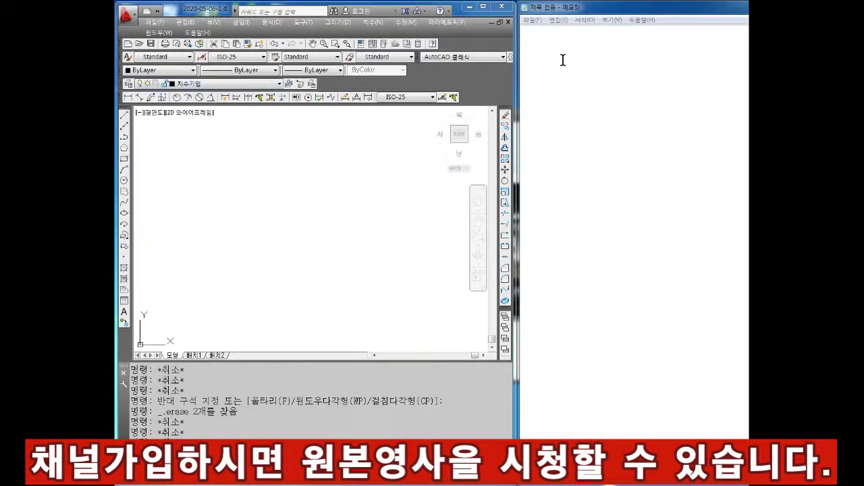
- Note 'a엔터' in Notepad and make 외형선 the current AutoCAD layer
{"action": "type", "text": "aㅇ"}
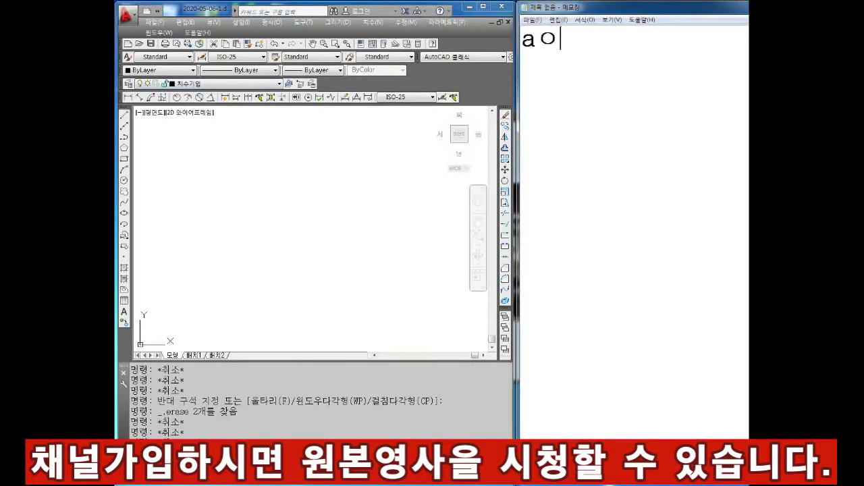
{"action": "type", "text": "엔터"}
{"action": "key", "text": "Return"}
{"action": "left_click", "coordinate": [196, 84]}
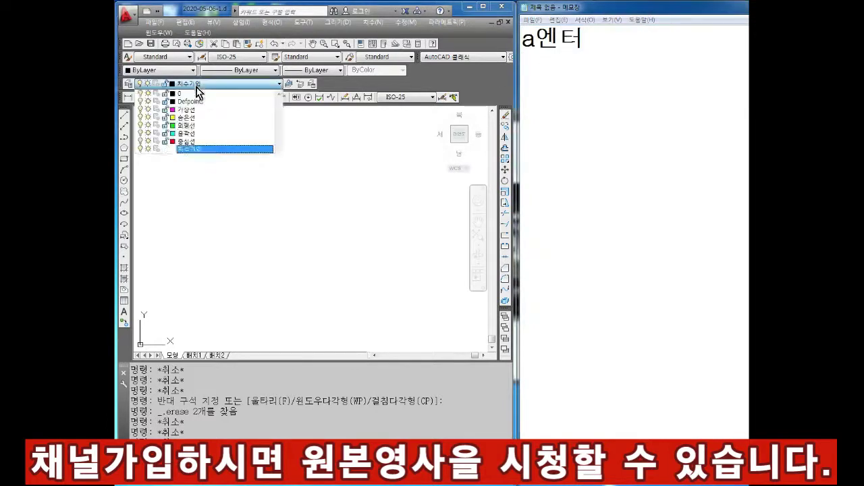
{"action": "left_click", "coordinate": [192, 129]}
{"action": "key", "text": "Escape"}
{"action": "key", "text": "Escape"}
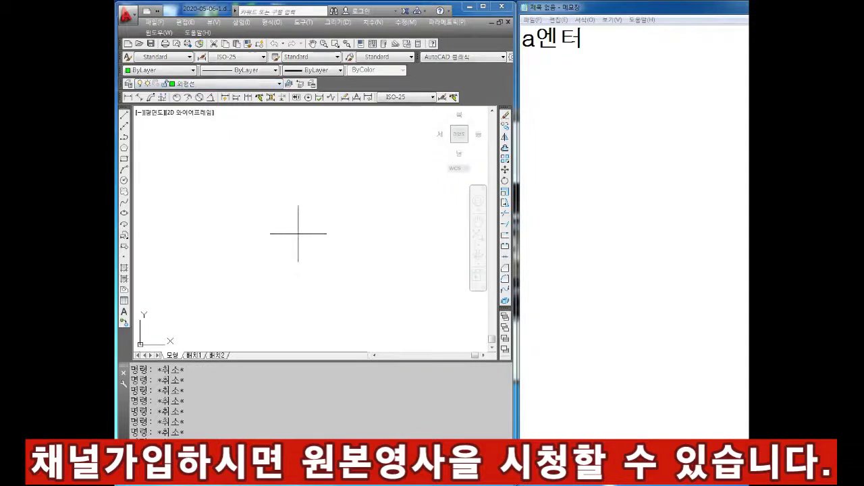
- Add the notes '시계방향', '반시계방향' and '3번을 연속적으로 클클릭'
{"action": "left_click", "coordinate": [560, 72]}
{"action": "type", "text": "시계방"}
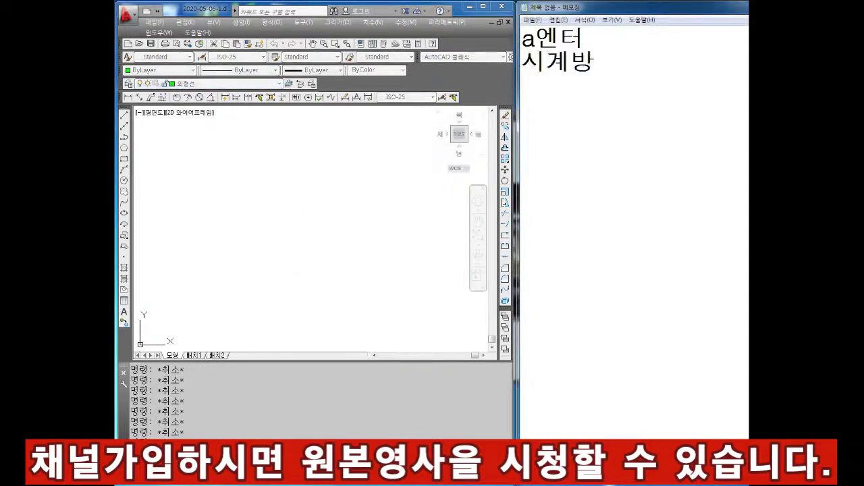
{"action": "type", "text": "향"}
{"action": "key", "text": "Return"}
{"action": "type", "text": "반시계방향"}
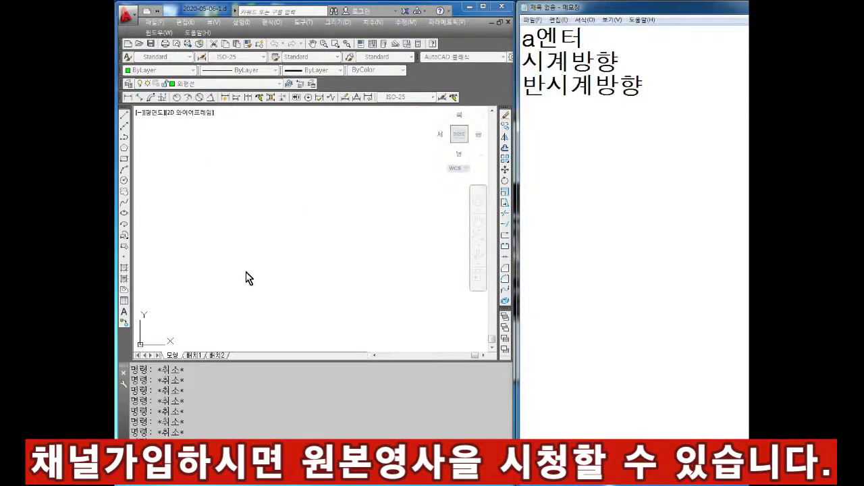
{"action": "key", "text": "Return"}
{"action": "key", "text": "Return"}
{"action": "type", "text": "3번을 연속"}
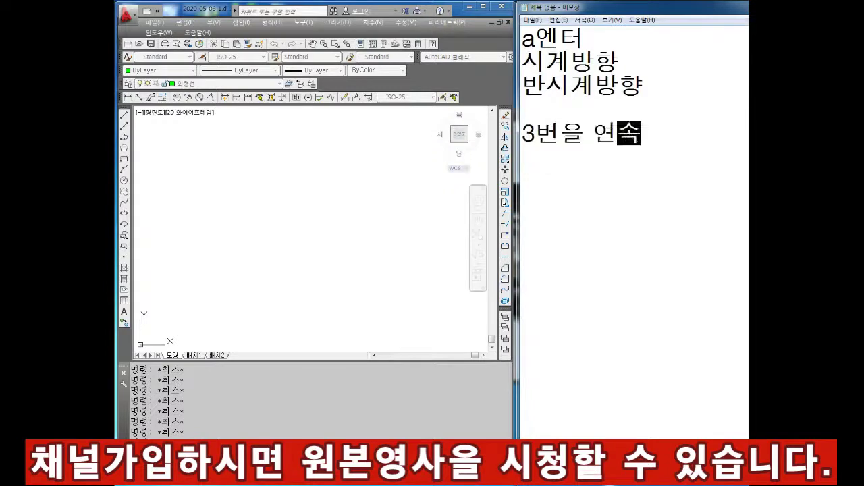
{"action": "type", "text": "적으로 클"}
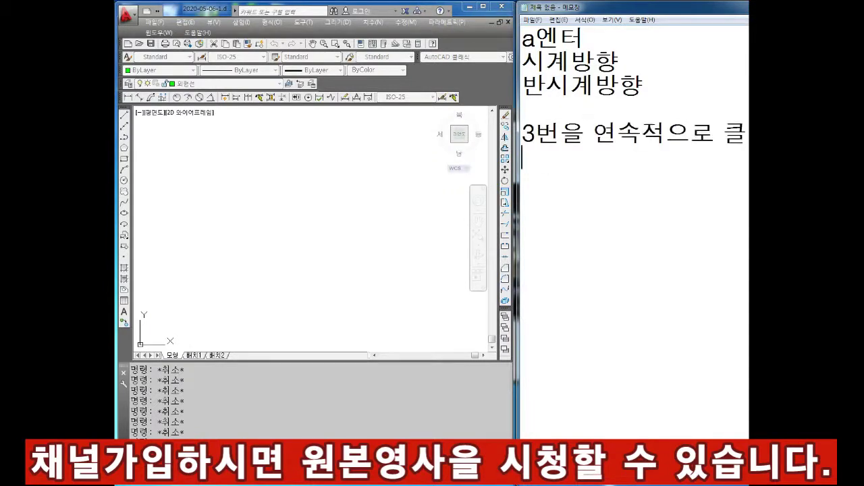
{"action": "type", "text": "클릭"}
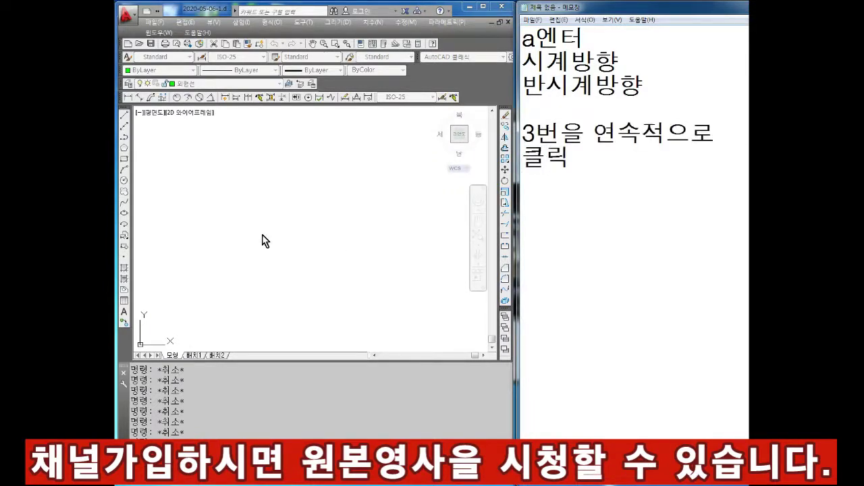
- Draw the first green three-point arc with the ARC command
{"action": "left_click", "coordinate": [329, 250]}
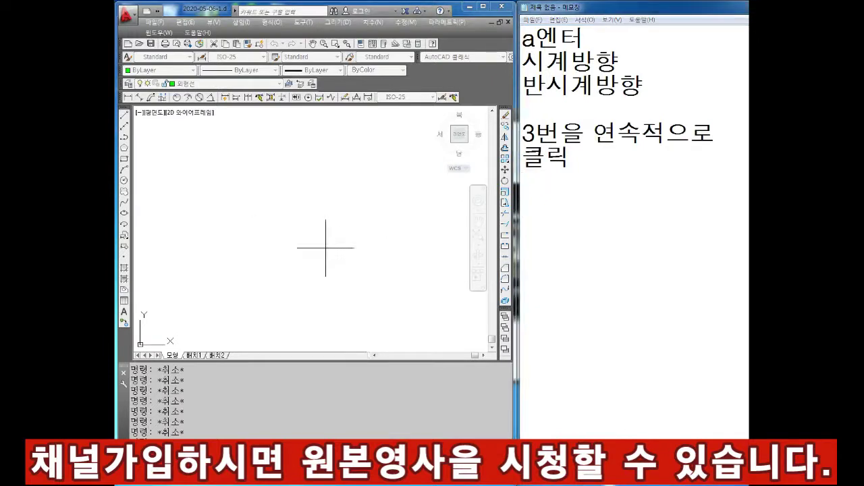
{"action": "type", "text": "a"}
{"action": "key", "text": "Return"}
{"action": "key", "text": "Escape"}
{"action": "type", "text": "a"}
{"action": "key", "text": "Return"}
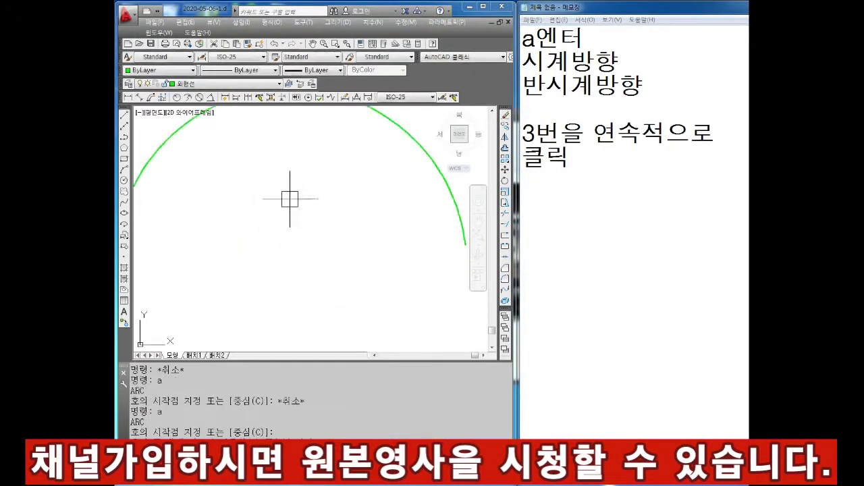
{"action": "left_click", "coordinate": [252, 237]}
{"action": "left_click", "coordinate": [272, 196]}
{"action": "left_click", "coordinate": [295, 233]}
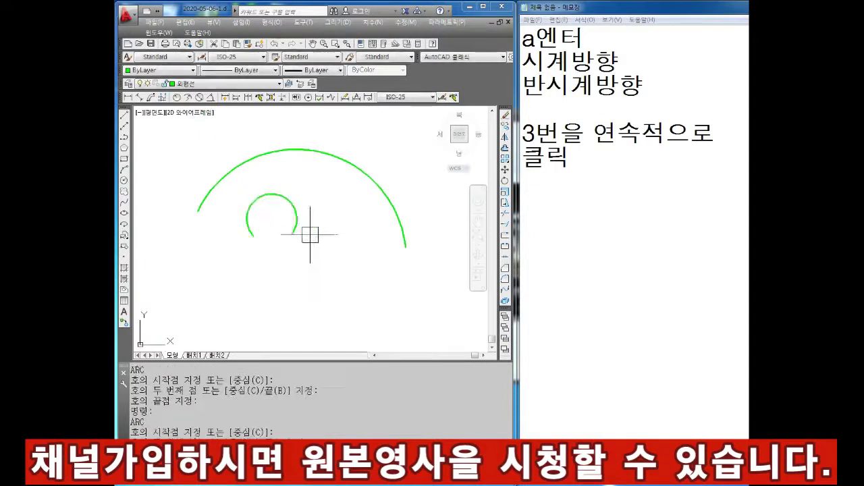
- Draw further small three-point arcs beneath and above the large arc
{"action": "key", "text": "Return"}
{"action": "left_click", "coordinate": [327, 220]}
{"action": "left_click", "coordinate": [361, 231]}
{"action": "scroll", "coordinate": [341, 169], "scroll_direction": "down", "scroll_amount": 2}
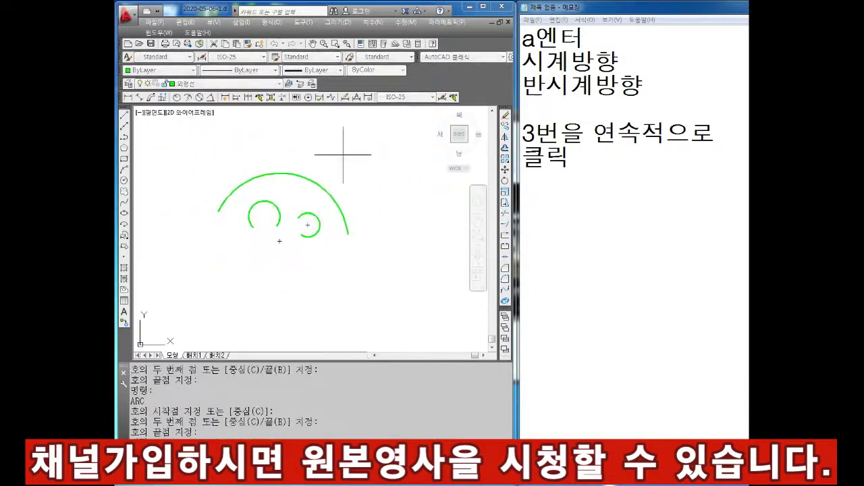
{"action": "left_click", "coordinate": [361, 148]}
{"action": "key", "text": "Return"}
{"action": "left_click", "coordinate": [243, 162]}
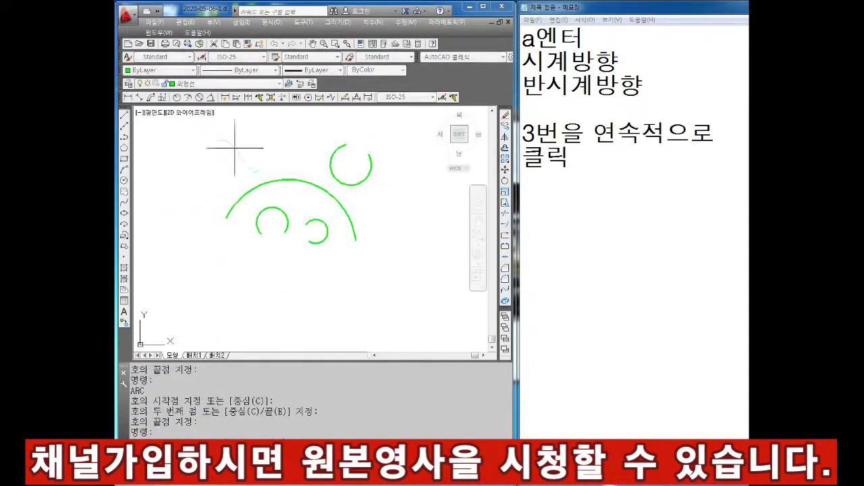
{"action": "left_click", "coordinate": [235, 145]}
{"action": "left_click", "coordinate": [265, 152]}
{"action": "key", "text": "Return"}
{"action": "left_click", "coordinate": [341, 230]}
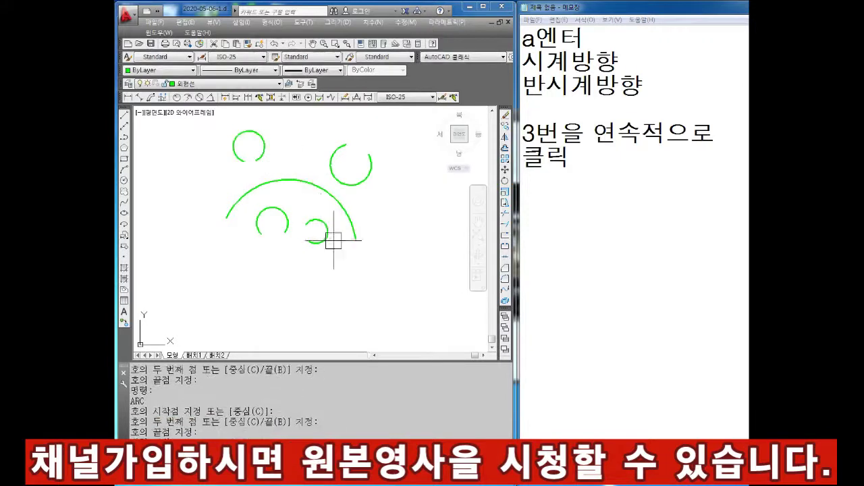
{"action": "left_click", "coordinate": [285, 225]}
- Cancel the arc command, window-select the arcs, clear the selection and pan the view
{"action": "scroll", "coordinate": [305, 228], "scroll_direction": "down", "scroll_amount": 2}
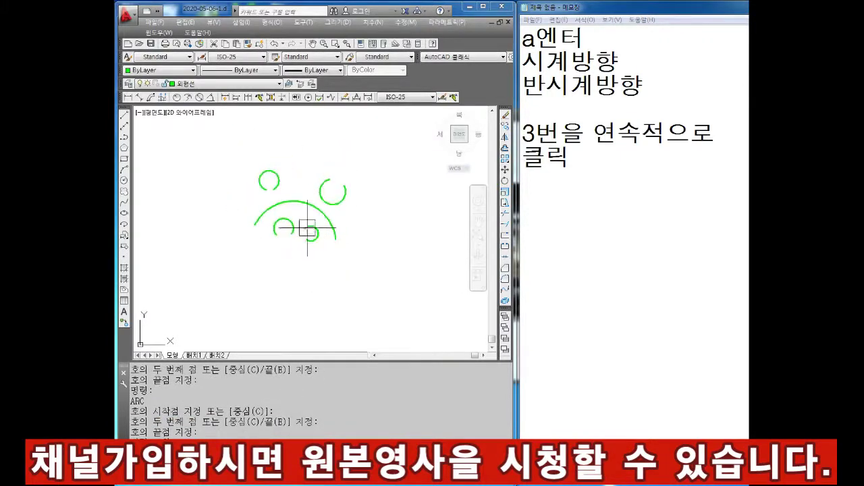
{"action": "key", "text": "Escape"}
{"action": "key", "text": "Escape"}
{"action": "key", "text": "Escape"}
{"action": "left_click", "coordinate": [388, 132]}
{"action": "left_click", "coordinate": [243, 254]}
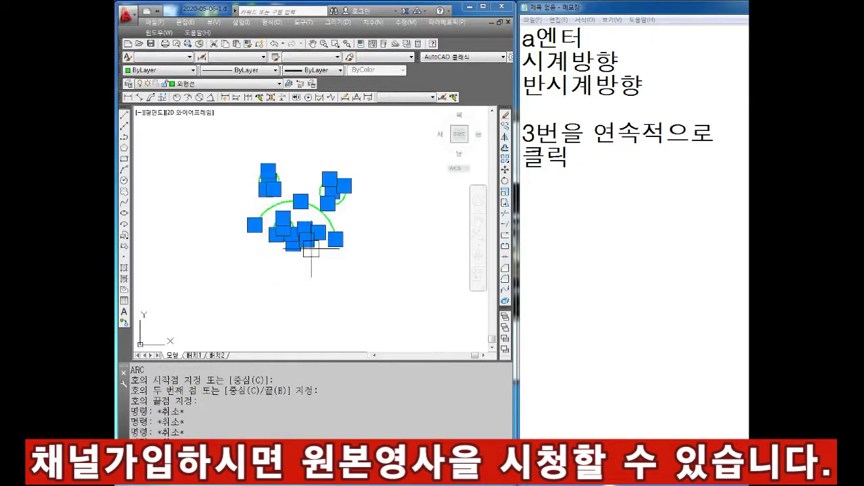
{"action": "key", "text": "Escape"}
{"action": "middle_click_drag", "start_coordinate": [346, 230], "coordinate": [295, 196]}
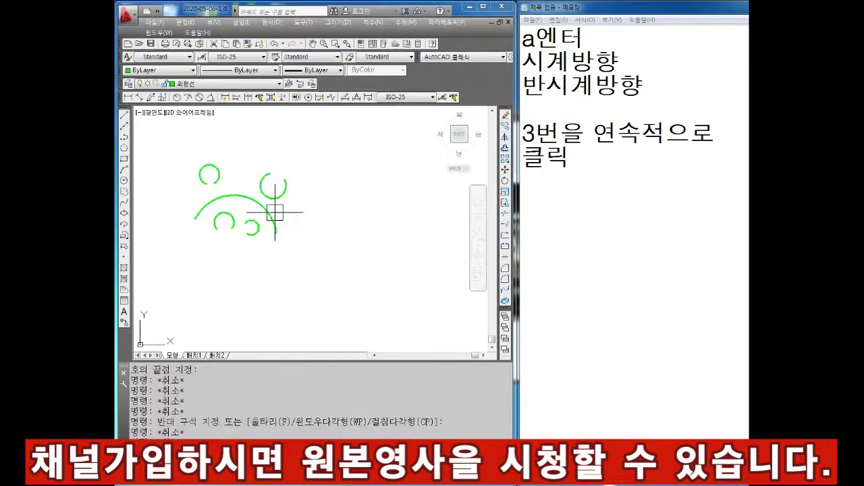
- Add the notes 옵션기능, 중심점을 활용한 and 원호그리기 on separate lines in Notepad
{"action": "left_click", "coordinate": [588, 216]}
{"action": "type", "text": "옵션기능"}
{"action": "key", "text": "Return"}
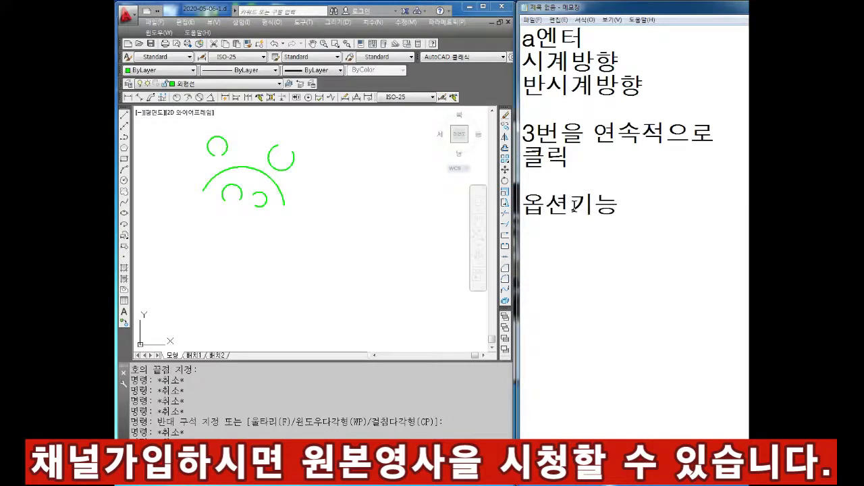
{"action": "type", "text": "중심점"}
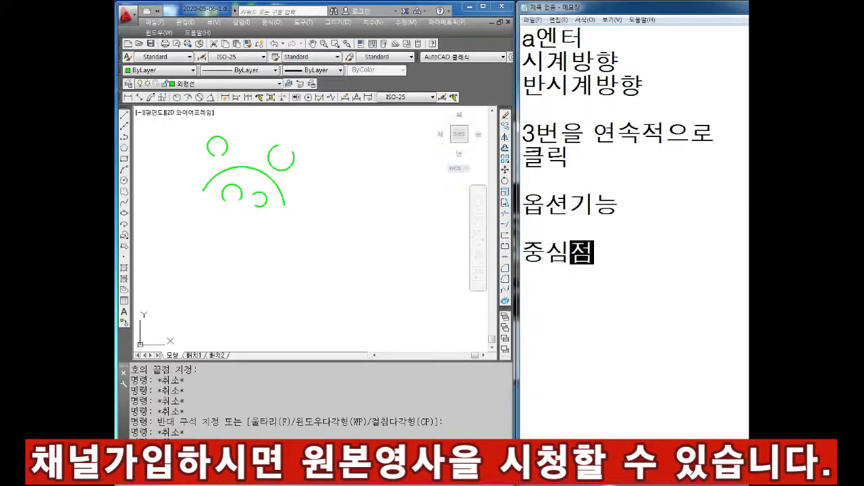
{"action": "type", "text": "을 활용한"}
{"action": "key", "text": "Return"}
{"action": "type", "text": "원호"}
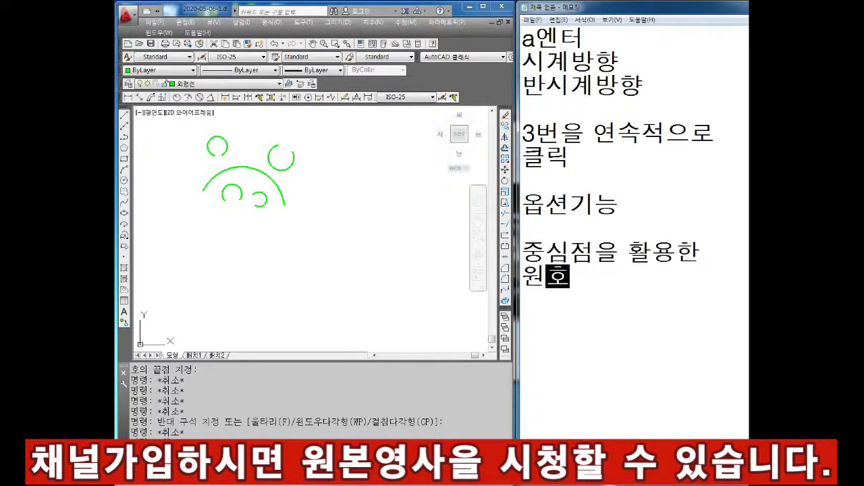
{"action": "type", "text": "그리기"}
{"action": "key", "text": "Return"}
- Add the step lines a엔터, c엔터(중심점), 임의점 클릭 and 반시계방향 to the notes
{"action": "left_click", "coordinate": [311, 356]}
{"action": "scroll", "coordinate": [295, 256], "scroll_direction": "up", "scroll_amount": 5}
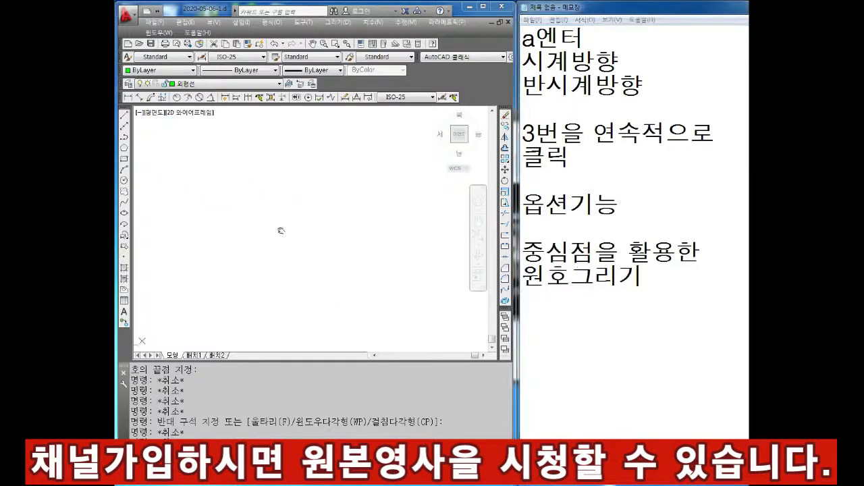
{"action": "left_click", "coordinate": [623, 342]}
{"action": "type", "text": "메"}
{"action": "key", "text": "BackSpace"}
{"action": "type", "text": "a엔터"}
{"action": "key", "text": "Return"}
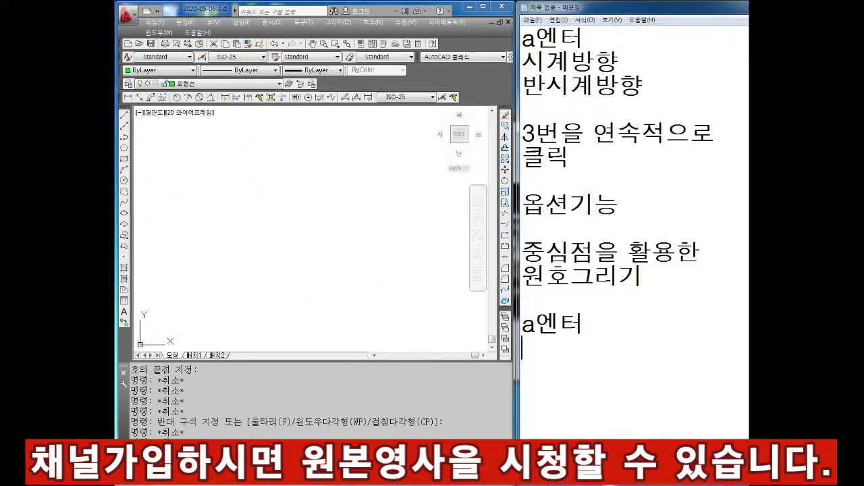
{"action": "type", "text": "c엔터(중심"}
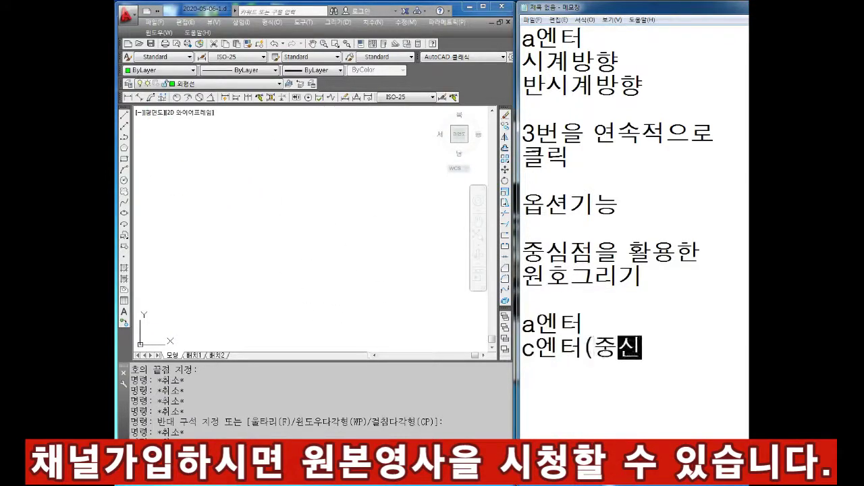
{"action": "type", "text": "점"}
{"action": "key", "text": "Return"}
{"action": "type", "text": "의"}
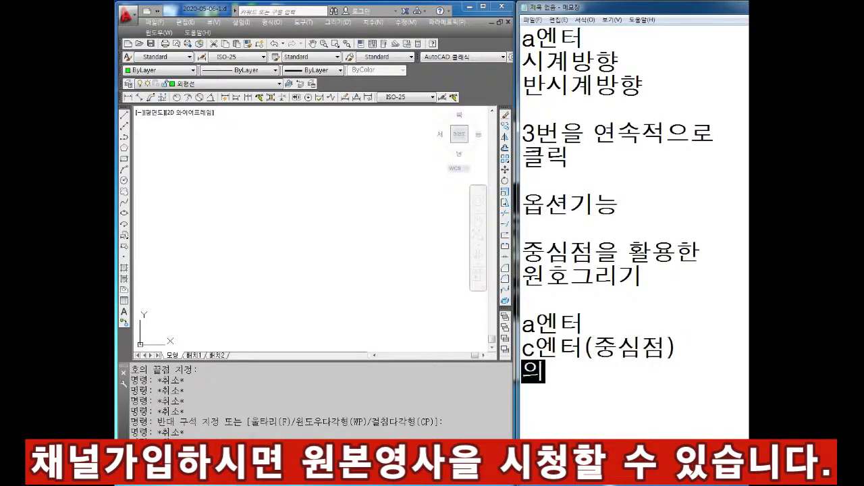
{"action": "type", "text": "임의점 크릭"}
{"action": "key", "text": "Return"}
{"action": "key", "text": "Return"}
{"action": "key", "text": "Return"}
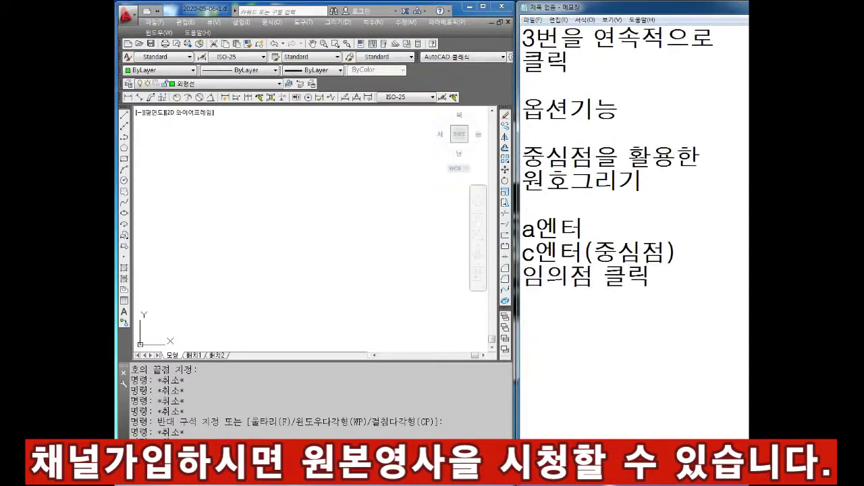
{"action": "key", "text": "Return"}
{"action": "key", "text": "Return"}
{"action": "key", "text": "Return"}
{"action": "key", "text": "Return"}
{"action": "key", "text": "Return"}
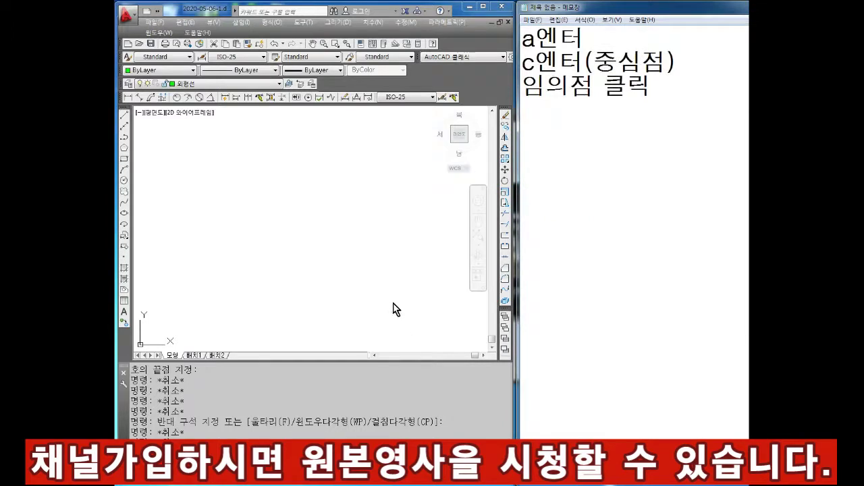
{"action": "type", "text": "바ㄴ시"}
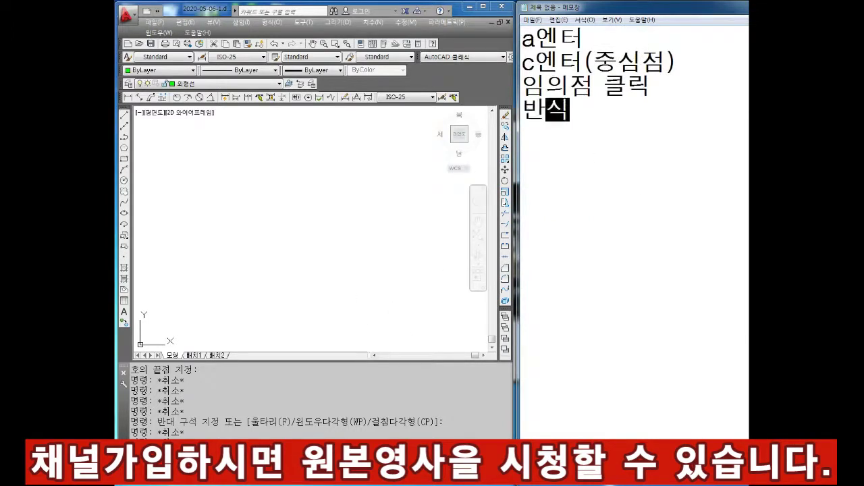
{"action": "type", "text": "계방향"}
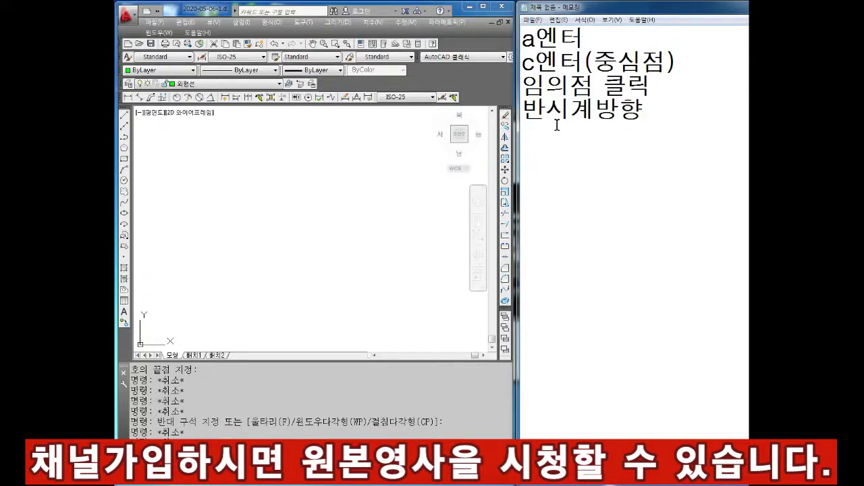
- Draw a small circle at the arc's end and a larger circle at its start
{"action": "left_click", "coordinate": [279, 187]}
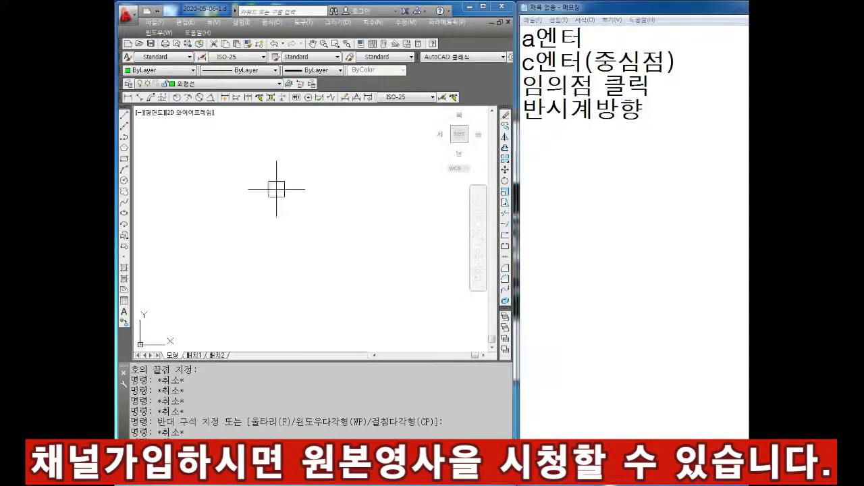
{"action": "type", "text": "a"}
{"action": "key", "text": "Return"}
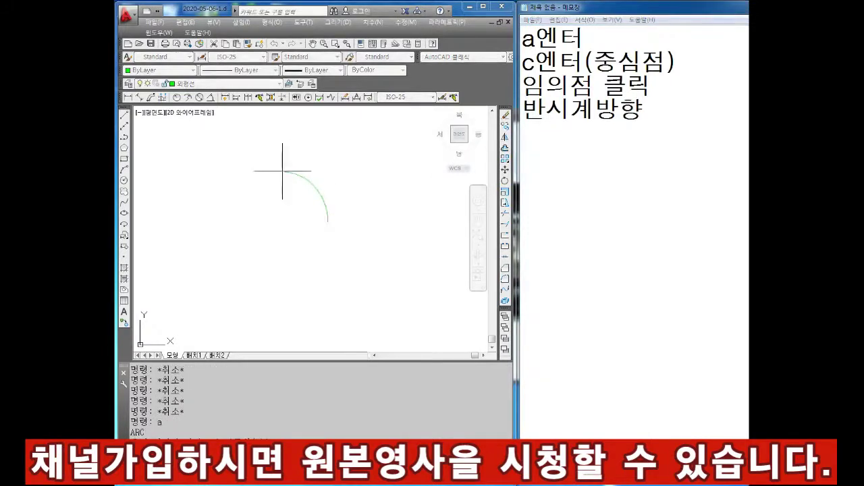
{"action": "key", "text": "Escape"}
{"action": "key", "text": "Escape"}
{"action": "key", "text": "Escape"}
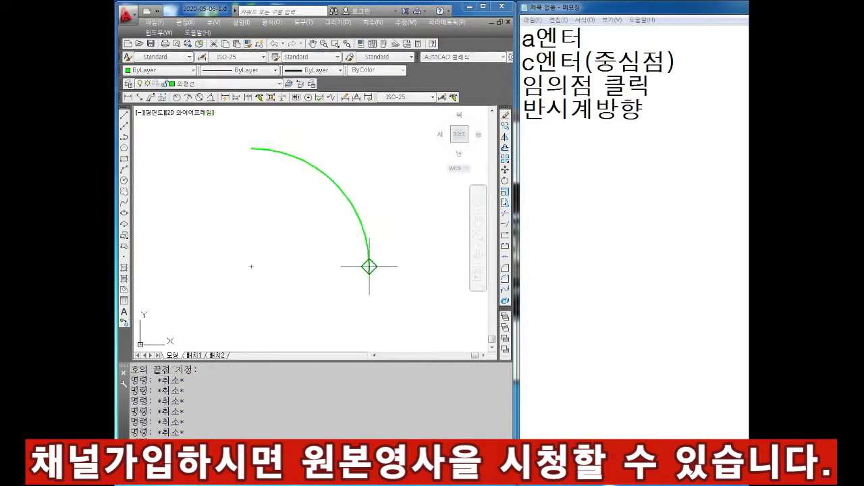
{"action": "key", "text": "c"}
{"action": "key", "text": "Return"}
{"action": "left_click", "coordinate": [369, 267]}
{"action": "left_click", "coordinate": [376, 267]}
{"action": "key", "text": "Return"}
{"action": "left_click", "coordinate": [251, 150]}
{"action": "left_click", "coordinate": [279, 149]}
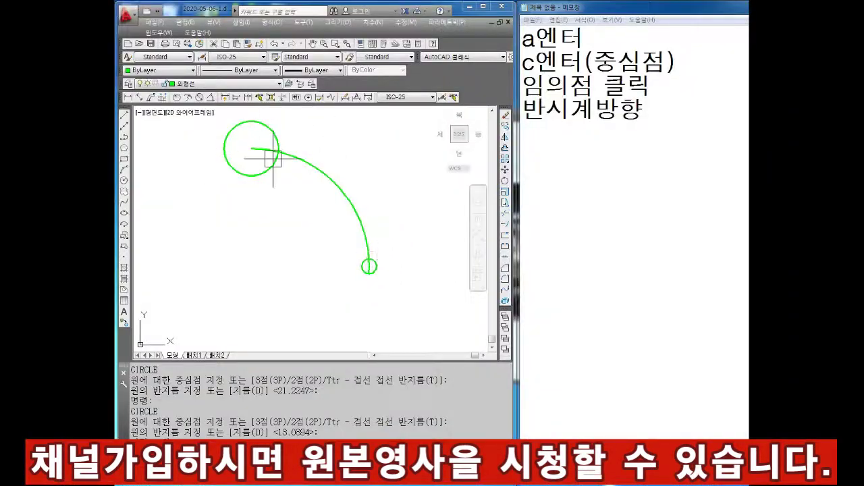
{"action": "middle_click_drag", "start_coordinate": [273, 159], "coordinate": [248, 170]}
{"action": "key", "text": "Escape"}
{"action": "key", "text": "Escape"}
{"action": "key", "text": "Escape"}
{"action": "key", "text": "Escape"}
- Draw a triangular arrowhead beside the arc, toggling ortho with F8
{"action": "type", "text": "a"}
{"action": "key", "text": "Return"}
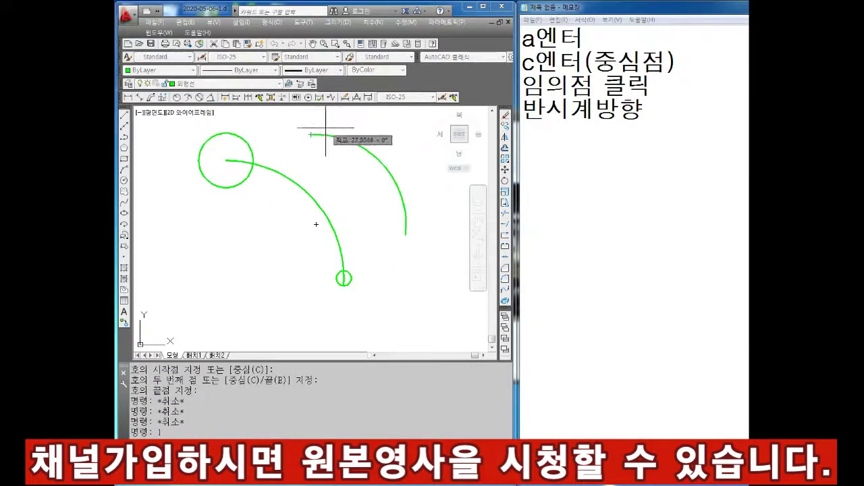
{"action": "key", "text": "F8"}
{"action": "left_click", "coordinate": [340, 121]}
{"action": "left_click", "coordinate": [325, 158]}
{"action": "left_click", "coordinate": [311, 132]}
{"action": "scroll", "coordinate": [343, 217], "scroll_direction": "down", "scroll_amount": 2}
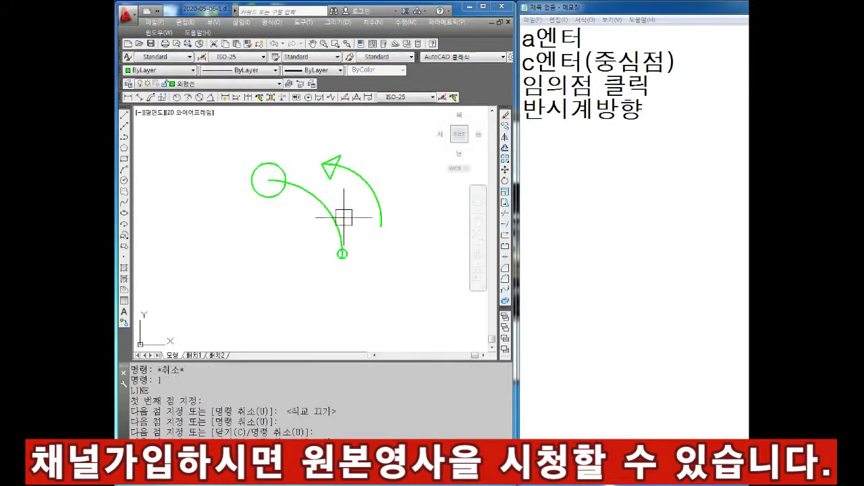
{"action": "middle_click_drag", "start_coordinate": [356, 237], "coordinate": [338, 234]}
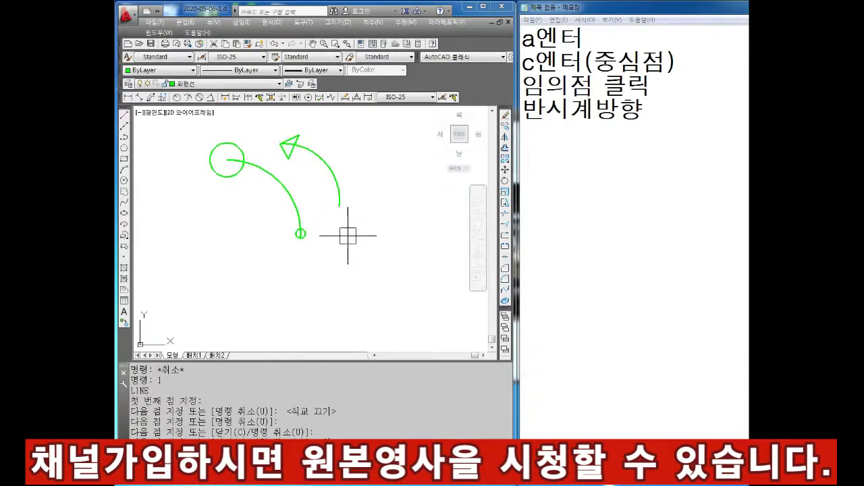
- Add 상대좌표 and 상대극좌표 lines to the notes and bracket the 반시계방향 note
{"action": "left_click", "coordinate": [561, 143]}
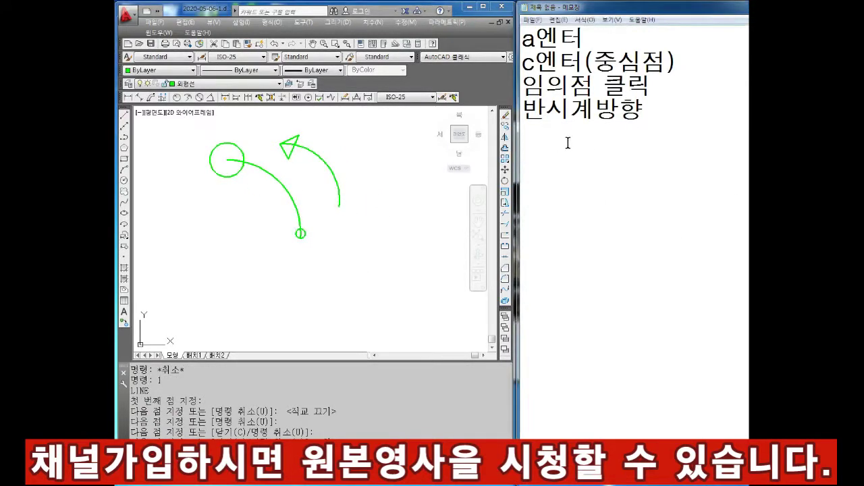
{"action": "type", "text": "상대좌표"}
{"action": "key", "text": "Return"}
{"action": "type", "text": "상대극"}
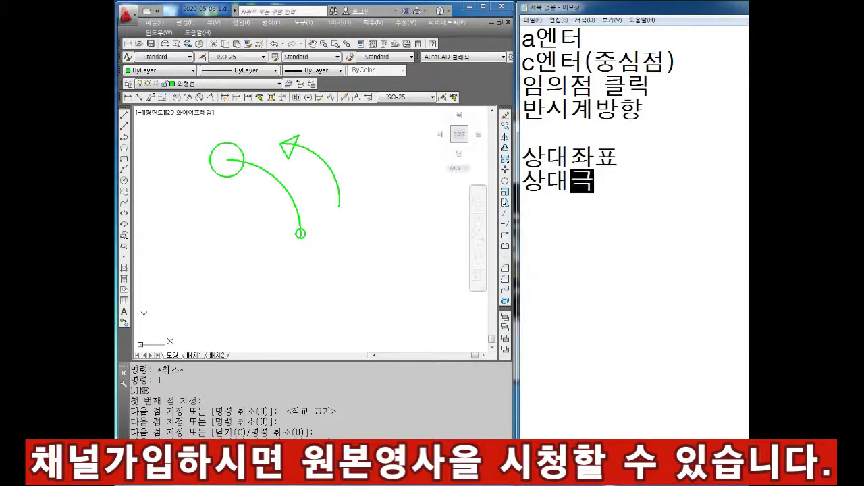
{"action": "type", "text": "좌표"}
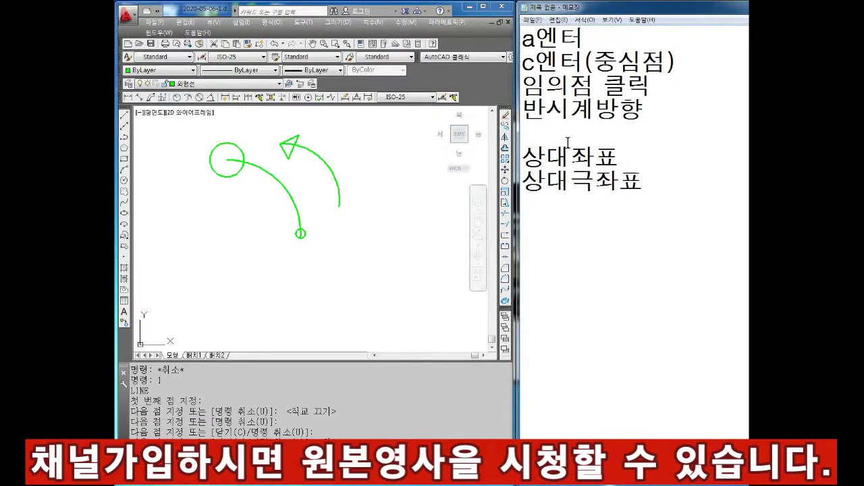
{"action": "key", "text": "Return"}
{"action": "key", "text": "Return"}
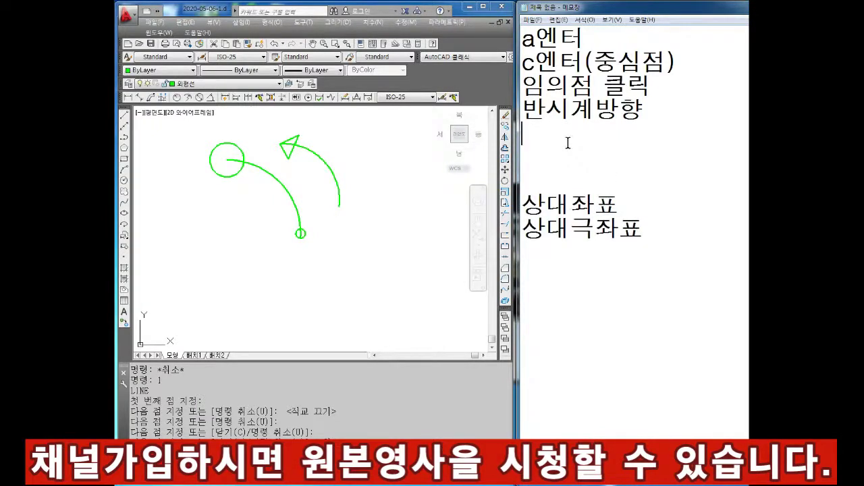
{"action": "type", "text": "("}
{"action": "key", "text": "Right"}
{"action": "key", "text": "Right"}
{"action": "type", "text": ")"}
{"action": "key", "text": "Return"}
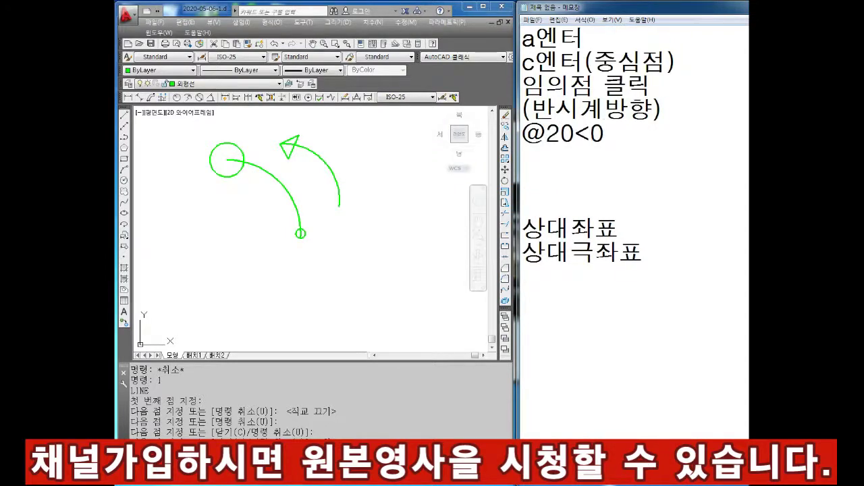
{"action": "scroll", "coordinate": [300, 236], "scroll_direction": "up", "scroll_amount": 2}
- Change the small circle at the arc's end to blue and deselect it
{"action": "key", "text": "Escape"}
{"action": "left_click", "coordinate": [304, 240]}
{"action": "left_click", "coordinate": [162, 71]}
{"action": "left_click", "coordinate": [144, 127]}
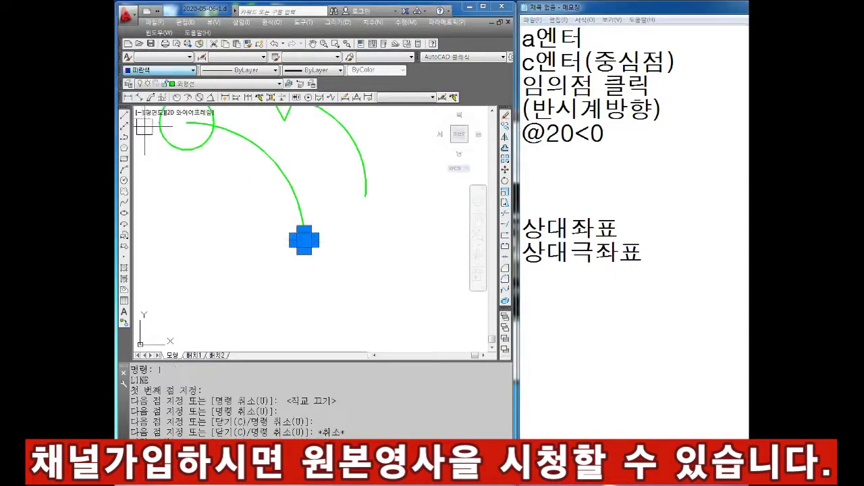
{"action": "key", "text": "Escape"}
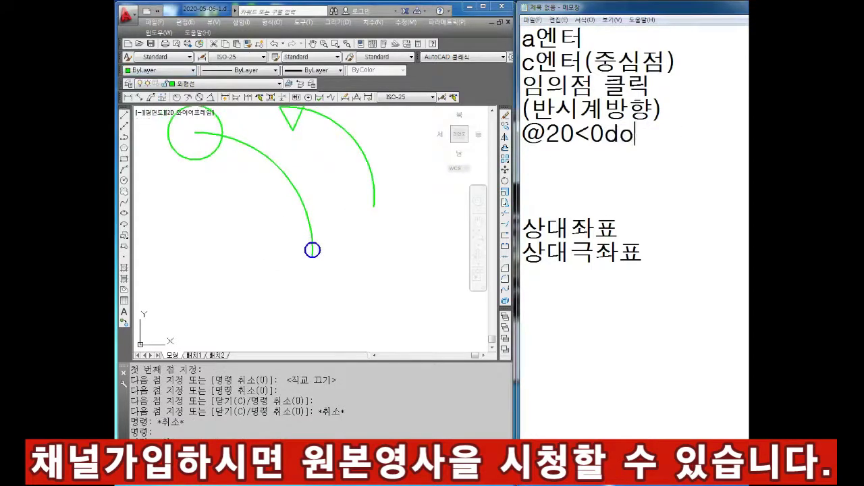
- Add '엔터' and begin an '@' entry on a new line in the notes
{"action": "type", "text": "엔터"}
{"action": "key", "text": "Return"}
{"action": "type", "text": "@20<90"}
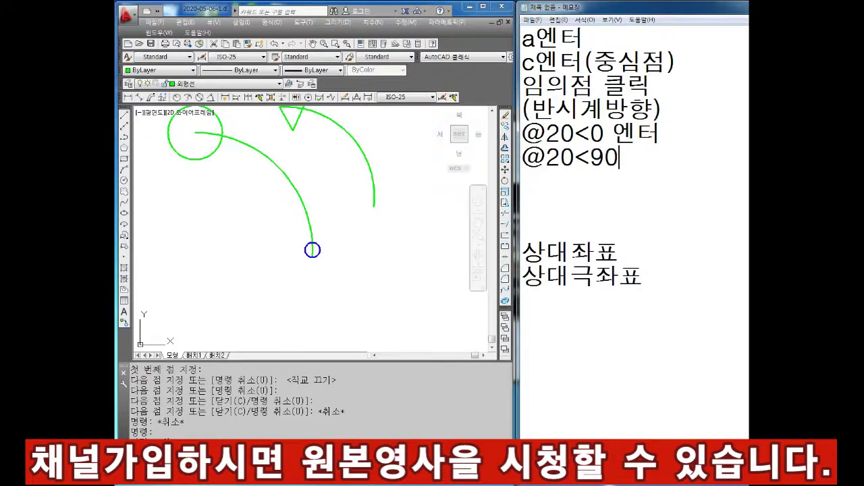
- Recolour the small green circle to magenta and deselect it
{"action": "middle_click_drag", "start_coordinate": [354, 201], "coordinate": [392, 245]}
{"action": "left_click", "coordinate": [214, 157]}
{"action": "left_click", "coordinate": [160, 70]}
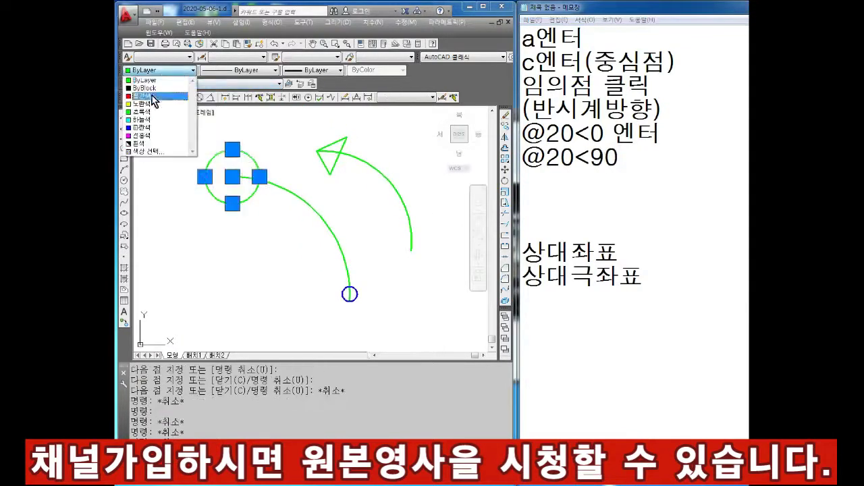
{"action": "left_click", "coordinate": [145, 135]}
{"action": "key", "text": "Escape"}
{"action": "left_click", "coordinate": [625, 169]}
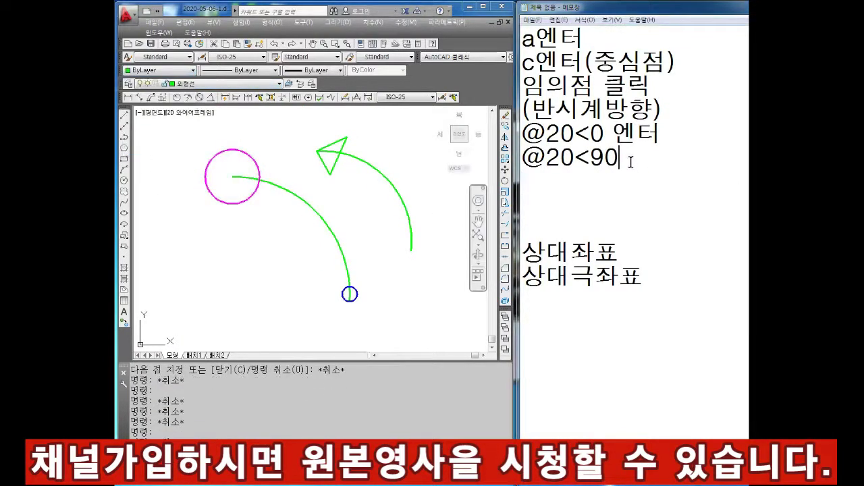
{"action": "type", "text": "dp"}
- Finish the current '엔터' note line and pan the drawing to make empty room
{"action": "key", "text": "BackSpace"}
{"action": "key", "text": "BackSpace"}
{"action": "type", "text": "엔터"}
{"action": "key", "text": "Return"}
{"action": "scroll", "coordinate": [237, 275], "scroll_direction": "down", "scroll_amount": 5}
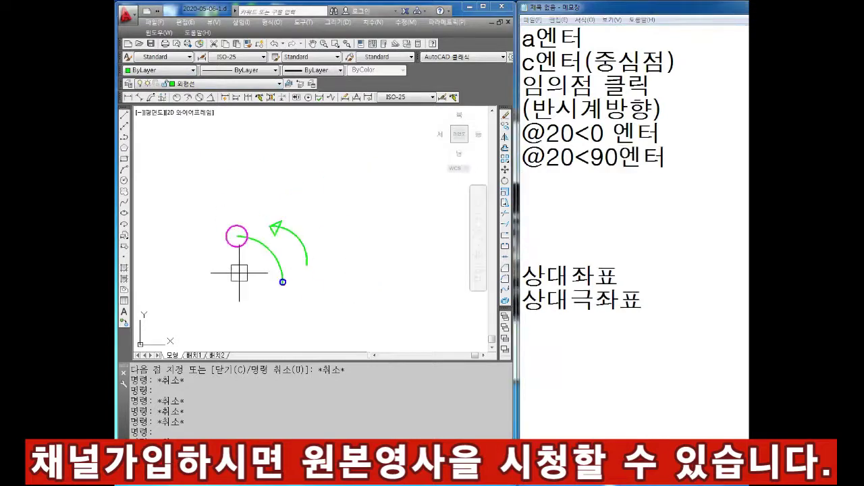
{"action": "mouse_move", "coordinate": [368, 243]}
{"action": "middle_mouse_down"}
{"action": "mouse_move", "coordinate": [272, 206]}
{"action": "mouse_move", "coordinate": [272, 135]}
{"action": "middle_mouse_up"}
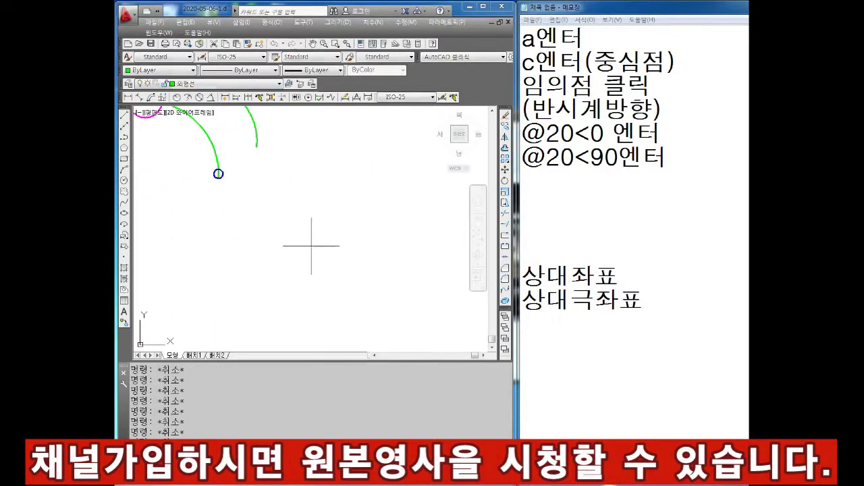
- Draw a centre-start radius-20 quarter arc ending at 90 degrees
{"action": "type", "text": "a"}
{"action": "key", "text": "Return"}
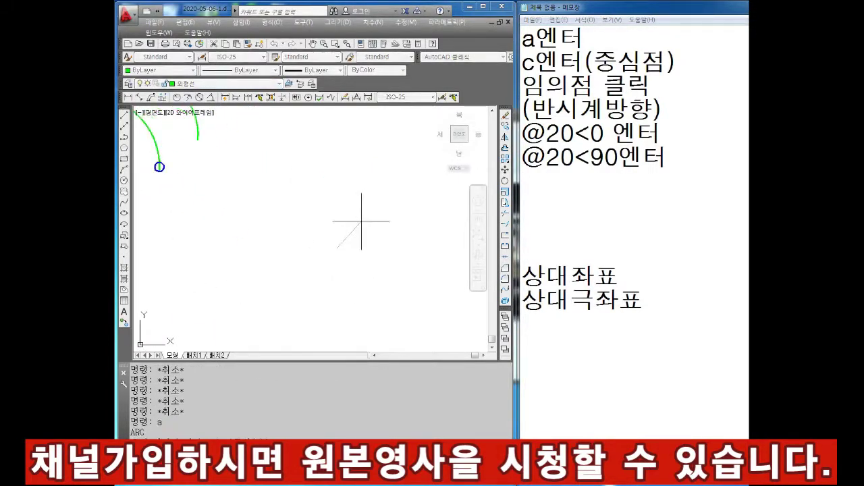
{"action": "key", "text": "Return"}
{"action": "scroll", "coordinate": [335, 247], "scroll_direction": "up", "scroll_amount": 3}
{"action": "type", "text": "c"}
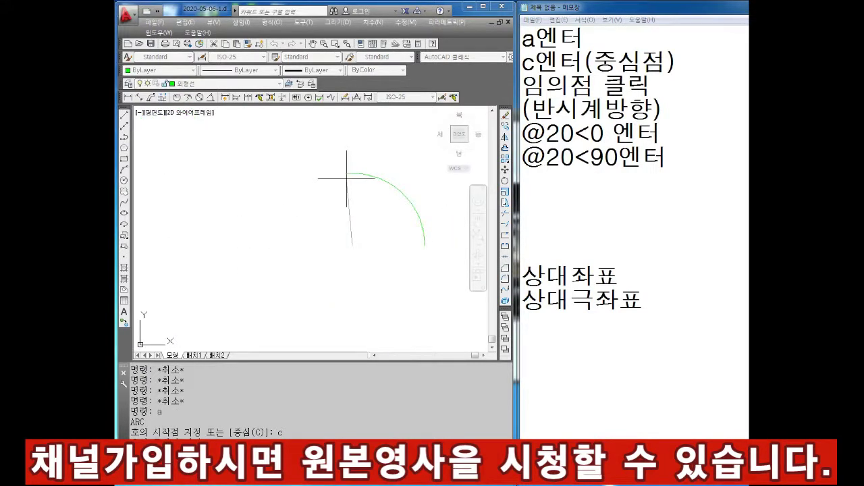
{"action": "key", "text": "Return"}
{"action": "scroll", "coordinate": [304, 187], "scroll_direction": "up", "scroll_amount": 2}
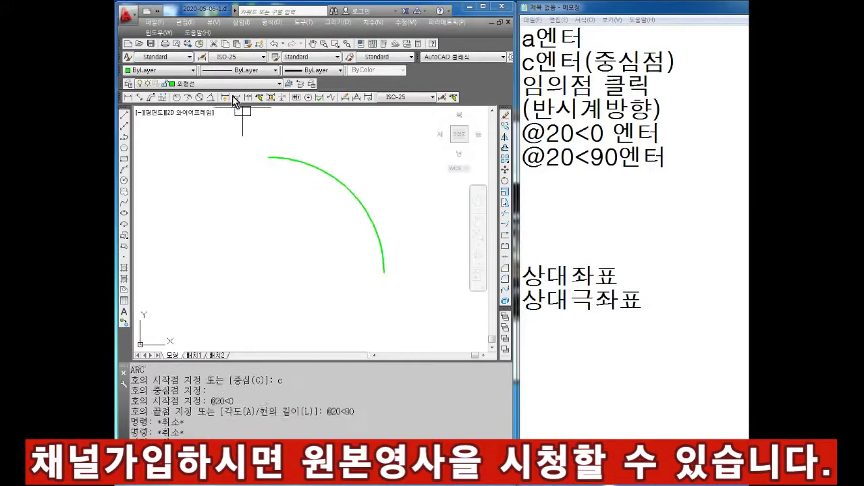
{"action": "key", "text": "Escape"}
{"action": "key", "text": "Escape"}
{"action": "key", "text": "Escape"}
- Dimension the quarter arc as R20 and move the dimension onto layer 치수기입
{"action": "left_click", "coordinate": [178, 97]}
{"action": "left_click", "coordinate": [349, 191]}
{"action": "left_click", "coordinate": [382, 147]}
{"action": "left_click", "coordinate": [353, 135]}
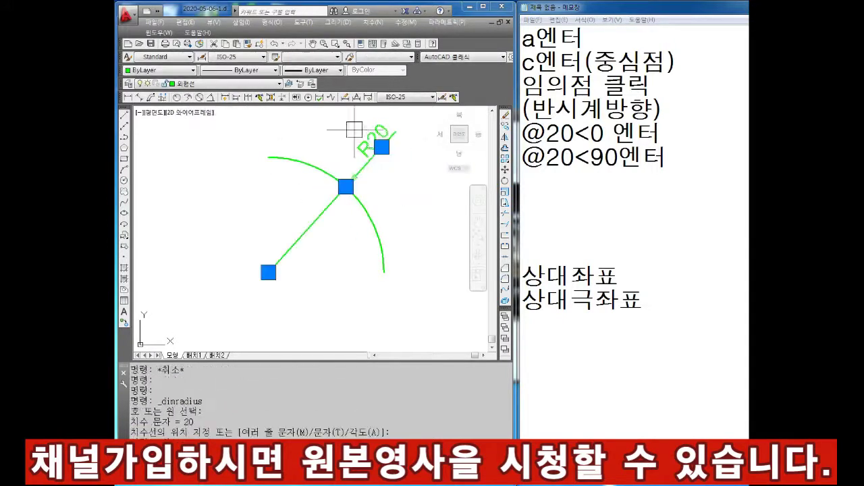
{"action": "left_click", "coordinate": [223, 83]}
{"action": "left_click", "coordinate": [192, 122]}
{"action": "key", "text": "Escape"}
{"action": "left_click", "coordinate": [388, 268]}
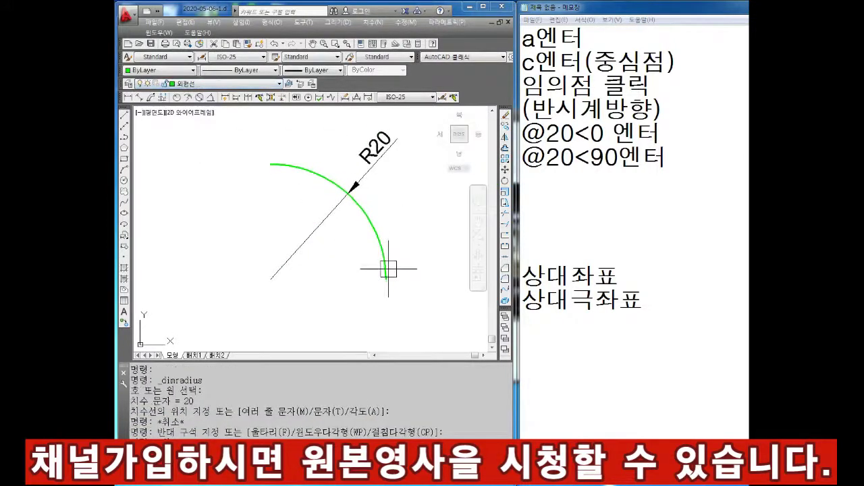
{"action": "scroll", "coordinate": [337, 229], "scroll_direction": "down", "scroll_amount": 3}
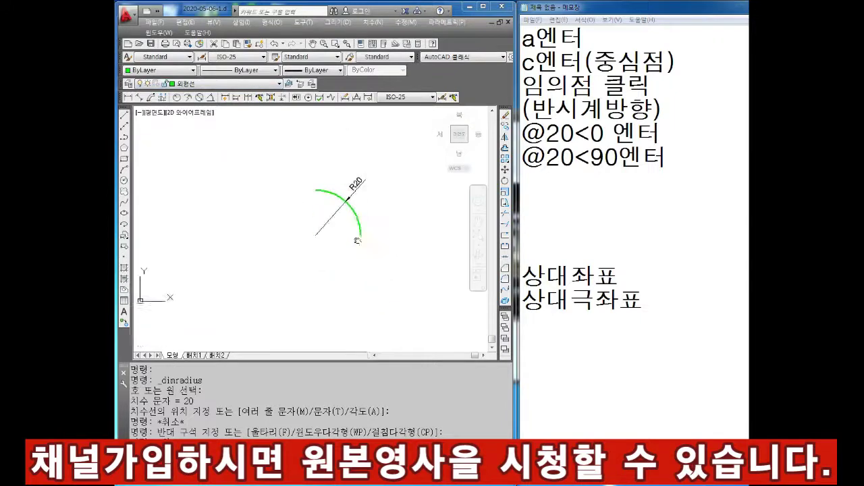
- Add note lines 'a엔터', 'c엔터' and '임의점 클릭' above 상대좌표 in Notepad
{"action": "left_click", "coordinate": [596, 321]}
{"action": "key", "text": "Up"}
{"action": "key", "text": "Up"}
{"action": "key", "text": "Up"}
{"action": "key", "text": "Return"}
{"action": "key", "text": "Return"}
{"action": "key", "text": "Return"}
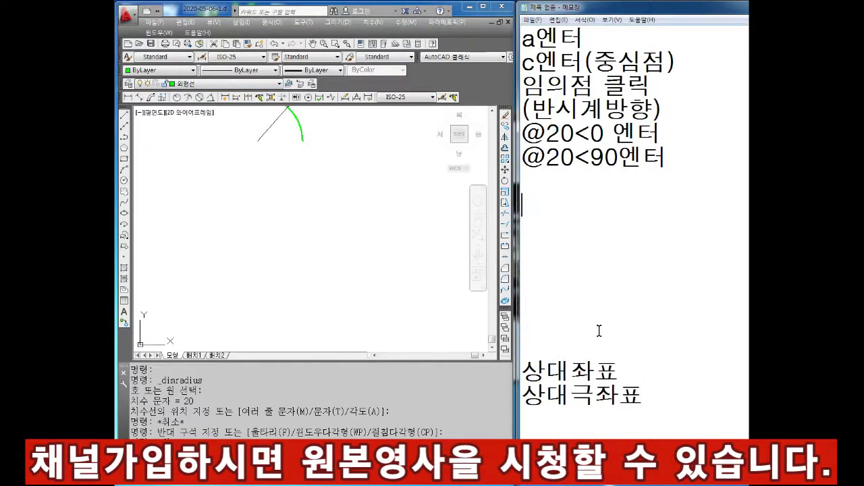
{"action": "type", "text": "a엔터"}
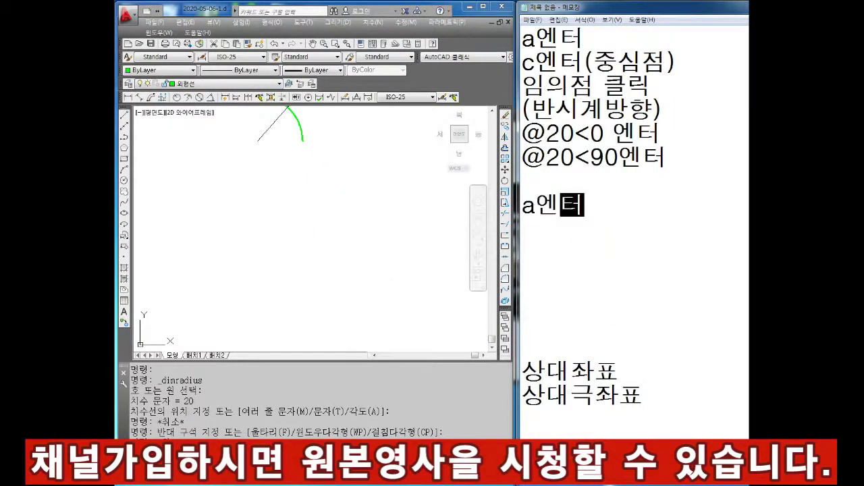
{"action": "key", "text": "Return"}
{"action": "type", "text": "c엔터"}
{"action": "key", "text": "Return"}
{"action": "type", "text": "임의점 클"}
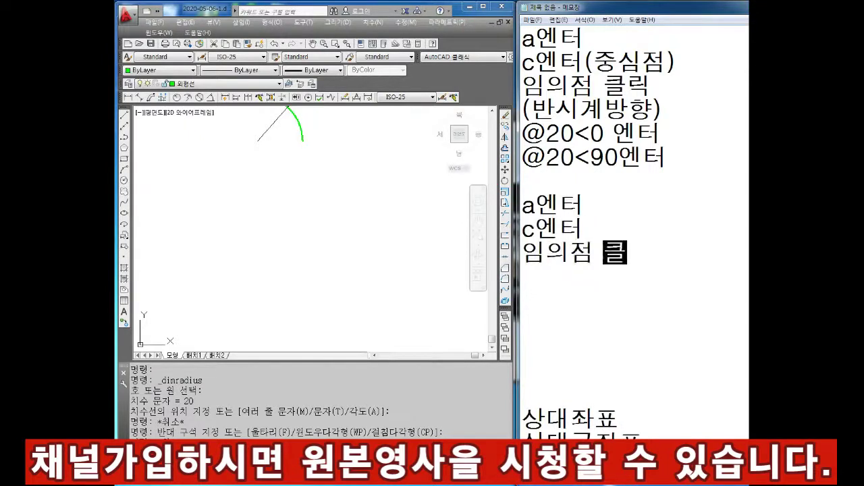
{"action": "type", "text": "릭"}
{"action": "key", "text": "Return"}
- Draw a new large green semicircular arc on the left
{"action": "left_click", "coordinate": [299, 237]}
{"action": "key", "text": "Escape"}
{"action": "key", "text": "Escape"}
{"action": "key", "text": "Escape"}
{"action": "type", "text": "a"}
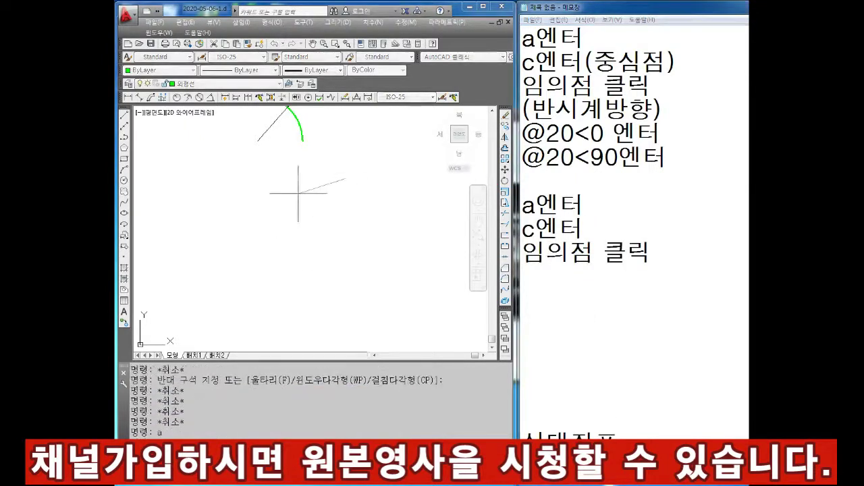
{"action": "key", "text": "Return"}
{"action": "left_click", "coordinate": [298, 193]}
{"action": "left_click", "coordinate": [284, 222]}
{"action": "scroll", "coordinate": [331, 203], "scroll_direction": "up", "scroll_amount": 2}
{"action": "left_click", "coordinate": [348, 189]}
{"action": "key", "text": "Escape"}
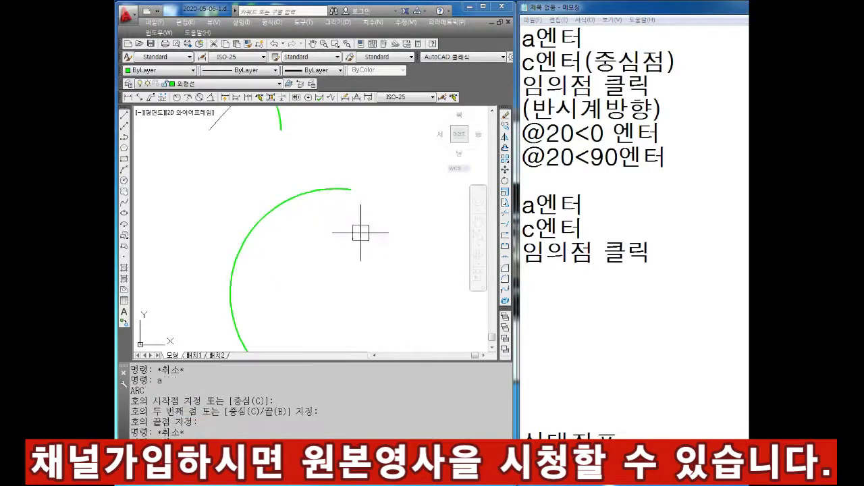
{"action": "key", "text": "Escape"}
{"action": "key", "text": "Escape"}
- Draw small circles centred on the new arc's endpoints
{"action": "type", "text": "c"}
{"action": "key", "text": "Return"}
{"action": "scroll", "coordinate": [309, 189], "scroll_direction": "down", "scroll_amount": 2}
{"action": "left_click", "coordinate": [308, 198]}
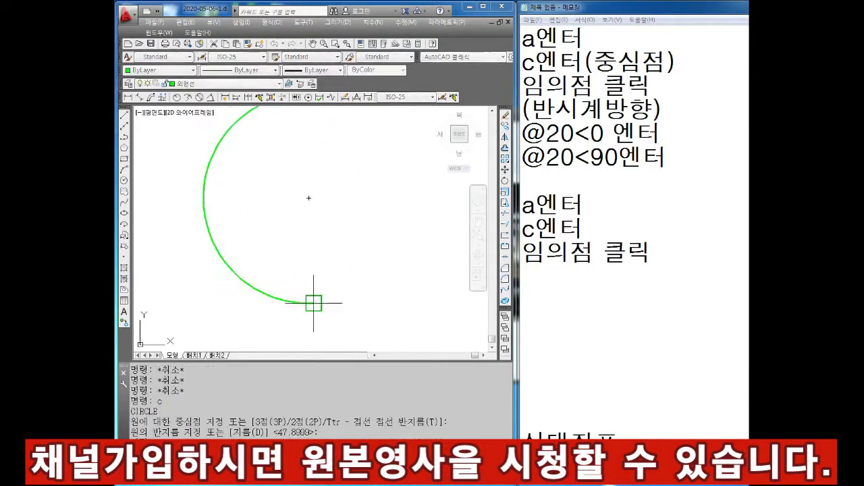
{"action": "left_click", "coordinate": [313, 303]}
{"action": "key", "text": "Return"}
{"action": "scroll", "coordinate": [318, 284], "scroll_direction": "down", "scroll_amount": 2}
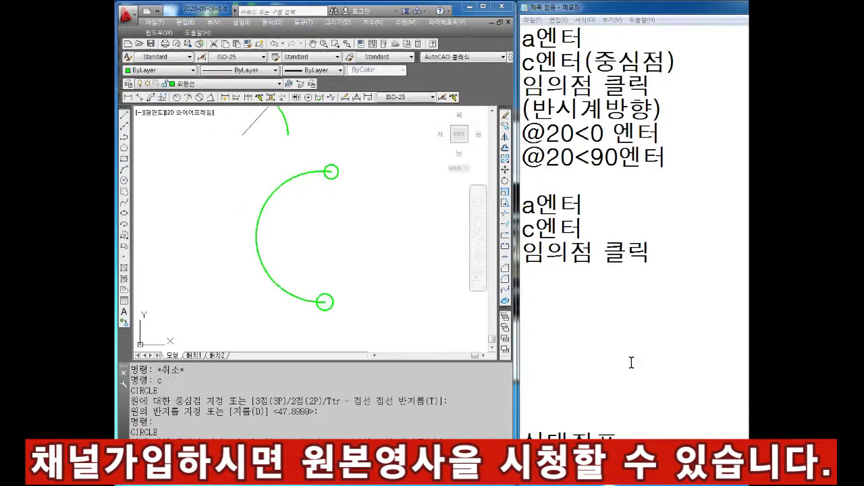
- Scroll through the Notepad step notes to review them
{"action": "left_click", "coordinate": [574, 308]}
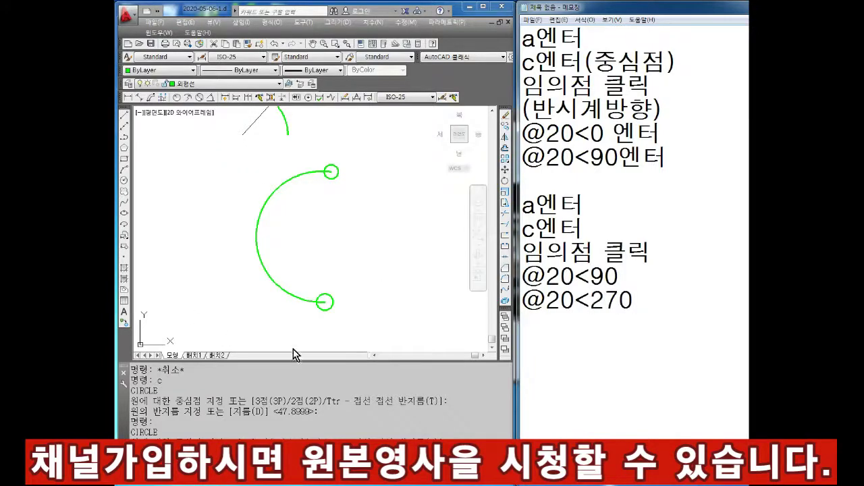
{"action": "scroll", "coordinate": [400, 299], "scroll_direction": "down", "scroll_amount": 1}
{"action": "scroll", "coordinate": [594, 230], "scroll_direction": "up", "scroll_amount": 2}
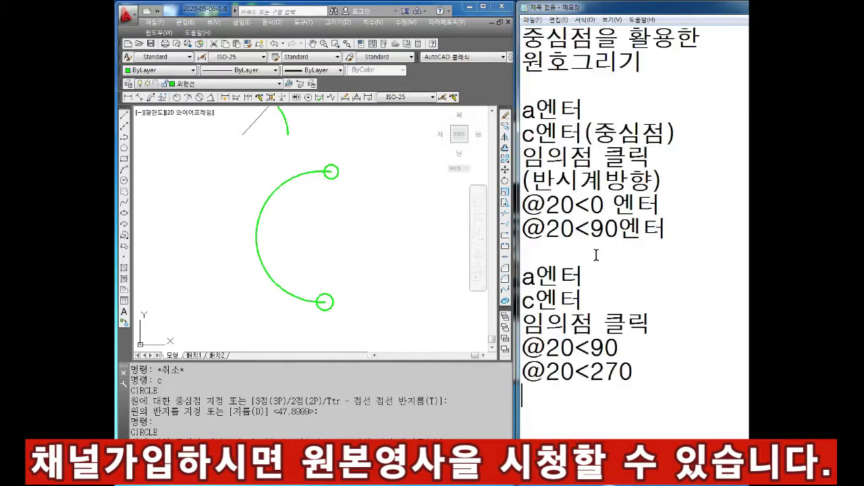
{"action": "scroll", "coordinate": [597, 256], "scroll_direction": "down", "scroll_amount": 1}
{"action": "key", "text": "Escape"}
{"action": "mouse_move", "coordinate": [357, 261]}
{"action": "middle_mouse_down"}
{"action": "mouse_move", "coordinate": [349, 243]}
{"action": "mouse_move", "coordinate": [299, 257]}
{"action": "middle_mouse_up"}
{"action": "key", "text": "Escape"}
{"action": "key", "text": "Escape"}
{"action": "type", "text": "a"}
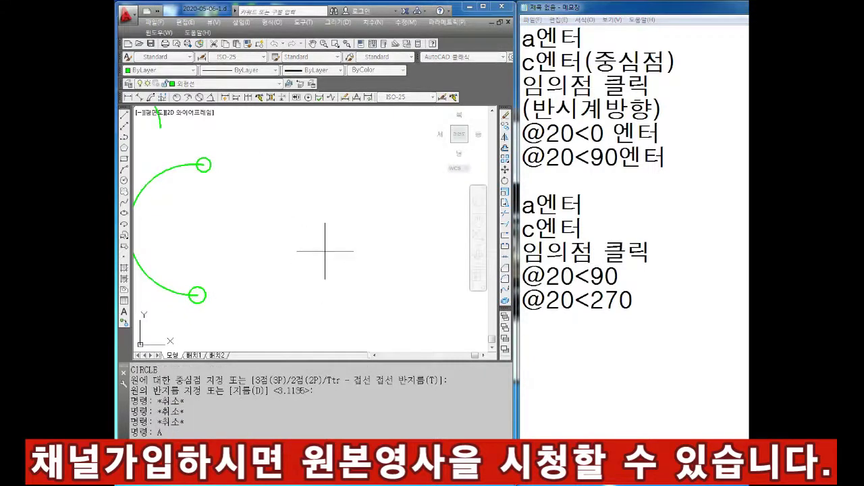
{"action": "key", "text": "Return"}
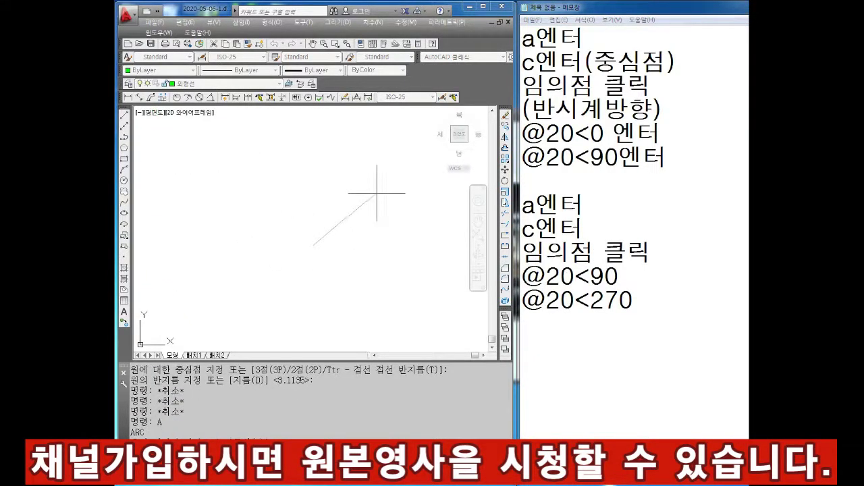
{"action": "type", "text": "c"}
{"action": "key", "text": "Return"}
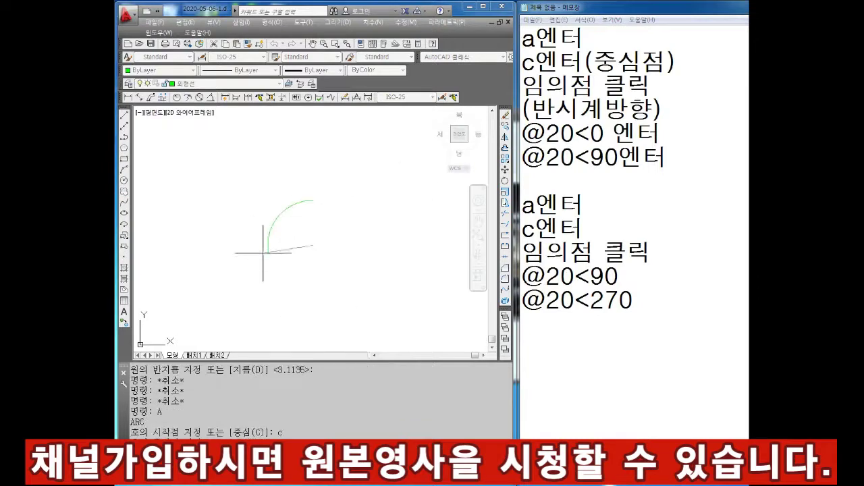
{"action": "type", "text": "@20<90"}
{"action": "key", "text": "Return"}
{"action": "type", "text": "@20<270"}
{"action": "key", "text": "Return"}
{"action": "key", "text": "Escape"}
{"action": "key", "text": "Escape"}
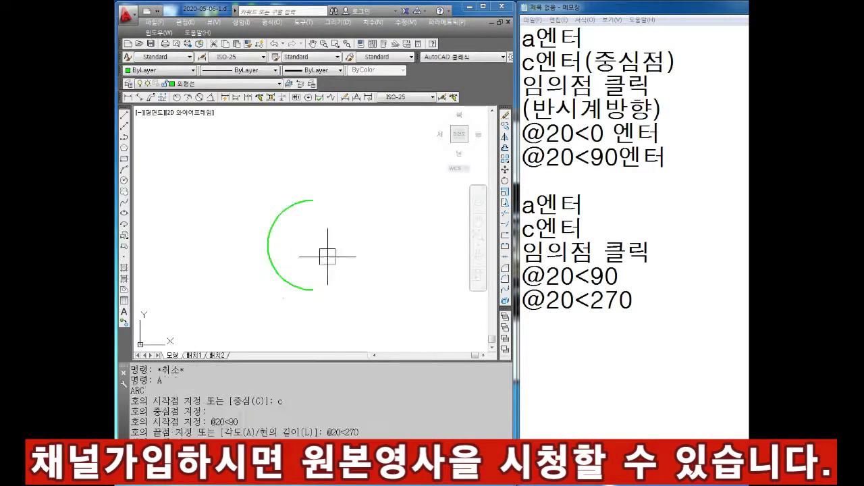
{"action": "left_click", "coordinate": [315, 301]}
- Pan to show all arcs and note 'a엔터', 'c엔터', '임의점클릭' in Notepad
{"action": "scroll", "coordinate": [311, 242], "scroll_direction": "up", "scroll_amount": 2}
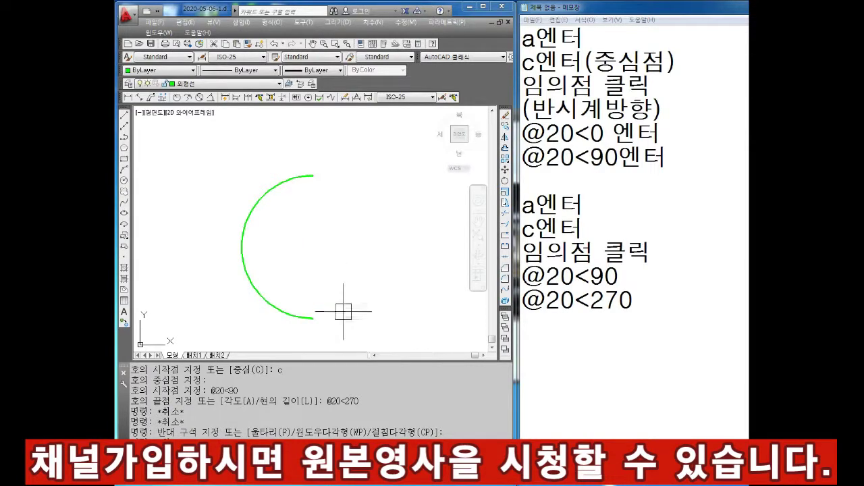
{"action": "scroll", "coordinate": [318, 279], "scroll_direction": "down", "scroll_amount": 2}
{"action": "scroll", "coordinate": [286, 243], "scroll_direction": "down", "scroll_amount": 2}
{"action": "scroll", "coordinate": [299, 236], "scroll_direction": "up", "scroll_amount": 2}
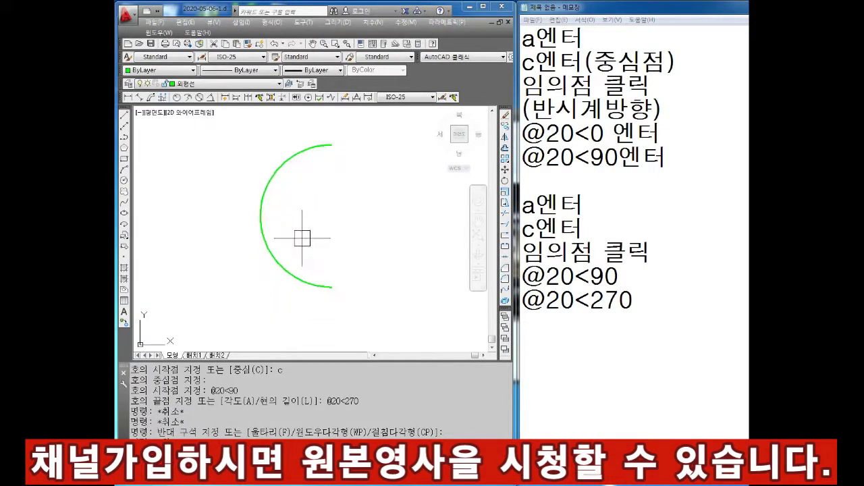
{"action": "scroll", "coordinate": [305, 247], "scroll_direction": "down", "scroll_amount": 2}
{"action": "middle_click_drag", "start_coordinate": [358, 271], "coordinate": [303, 245]}
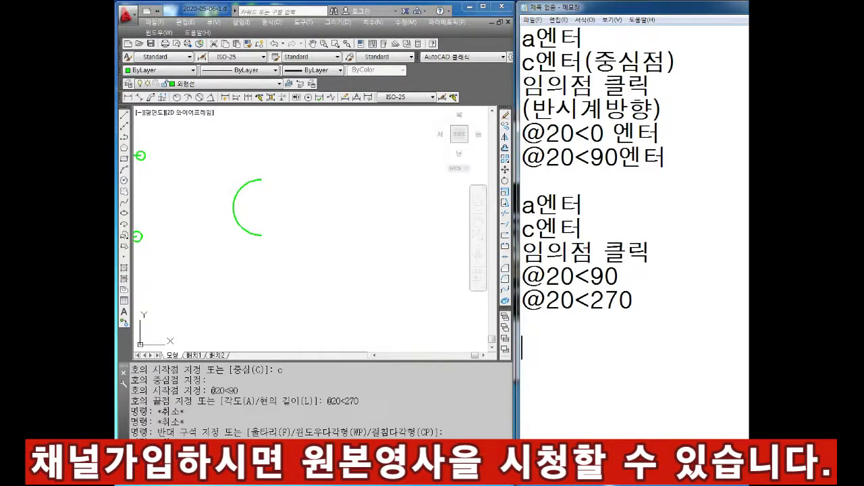
{"action": "type", "text": "ㅁa엔ㅌ터 c엔터 임"}
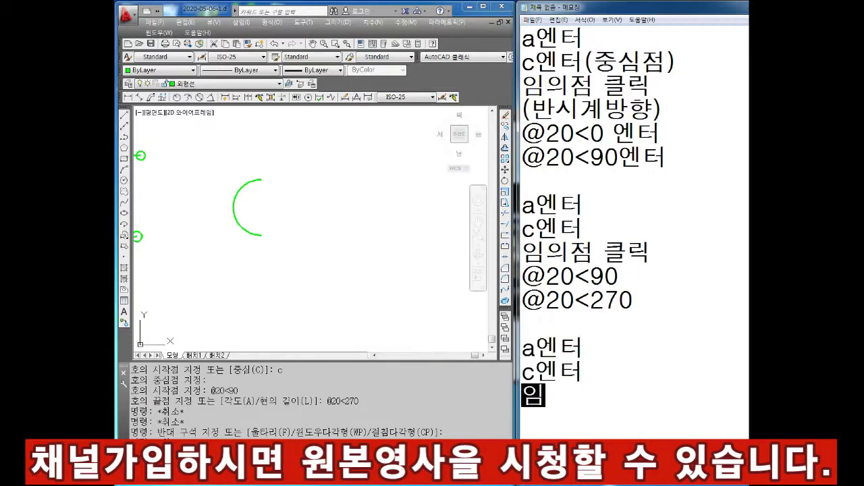
{"action": "type", "text": "의점클릭"}
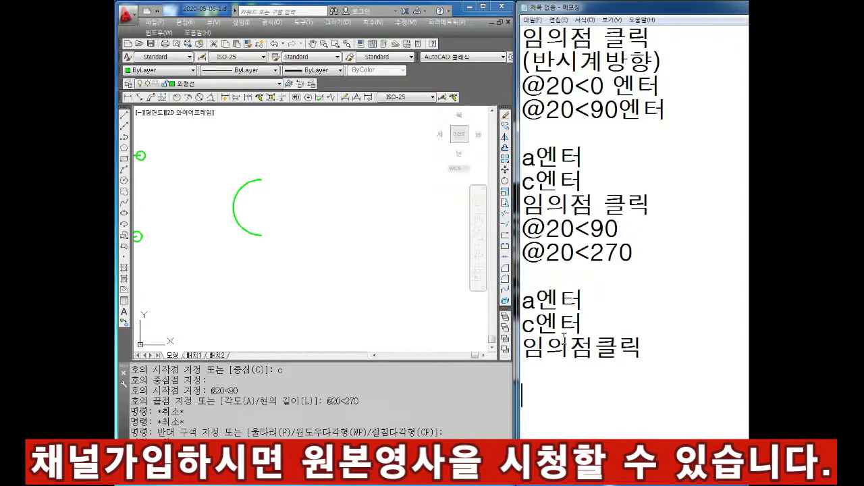
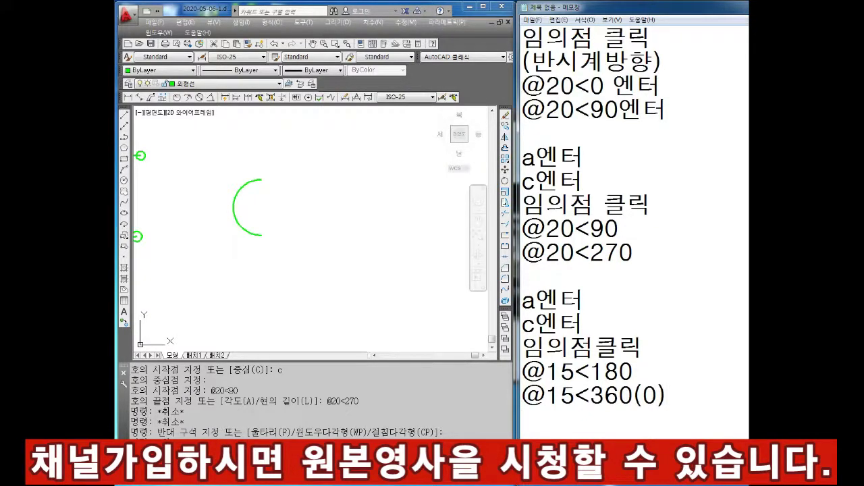
{"action": "middle_click_drag", "start_coordinate": [326, 215], "coordinate": [283, 239]}
{"action": "key", "text": "Escape"}
{"action": "key", "text": "Escape"}
{"action": "type", "text": "a"}
{"action": "key", "text": "Return"}
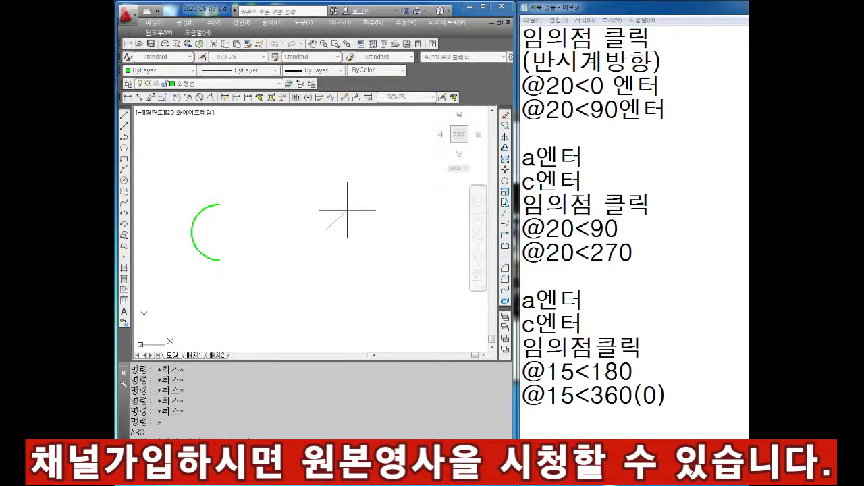
{"action": "type", "text": "c"}
{"action": "key", "text": "Return"}
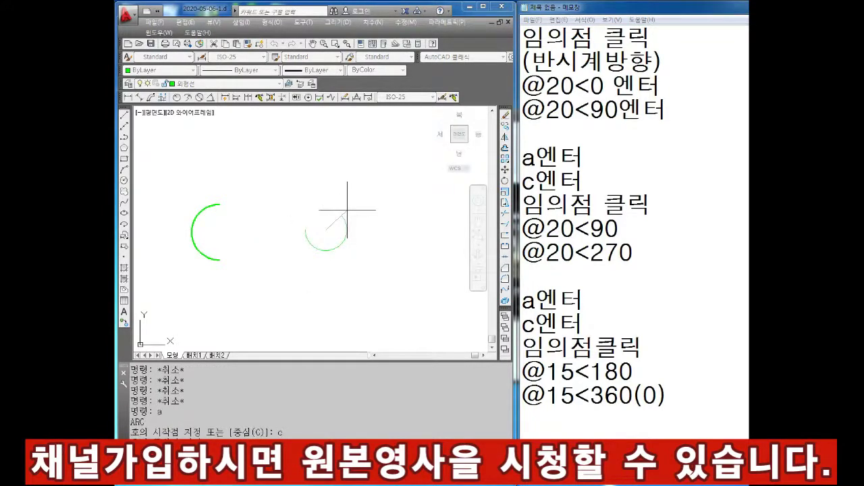
{"action": "left_click", "coordinate": [326, 232]}
{"action": "scroll", "coordinate": [312, 232], "scroll_direction": "up", "scroll_amount": 2}
{"action": "type", "text": "@15<180"}
{"action": "key", "text": "Return"}
{"action": "type", "text": "@15<360"}
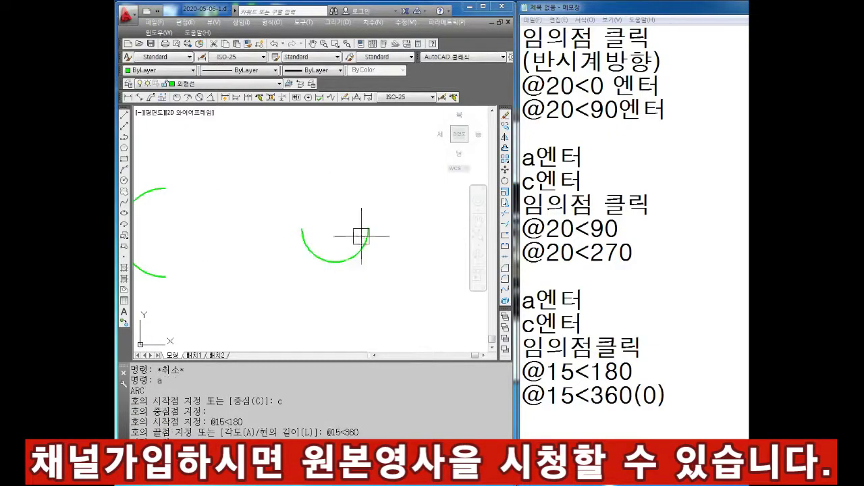
{"action": "key", "text": "Return"}
- Draw a circle above the arcs with a horizontal diameter line across it
{"action": "middle_click_drag", "start_coordinate": [319, 248], "coordinate": [356, 243]}
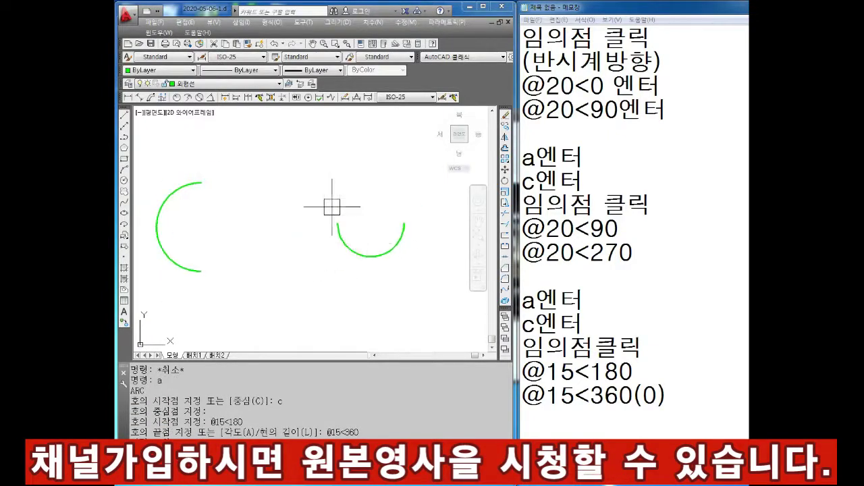
{"action": "middle_click_drag", "start_coordinate": [332, 207], "coordinate": [348, 239]}
{"action": "key", "text": "Escape"}
{"action": "key", "text": "Escape"}
{"action": "type", "text": "c"}
{"action": "key", "text": "Return"}
{"action": "left_click", "coordinate": [312, 189]}
{"action": "left_click", "coordinate": [328, 150]}
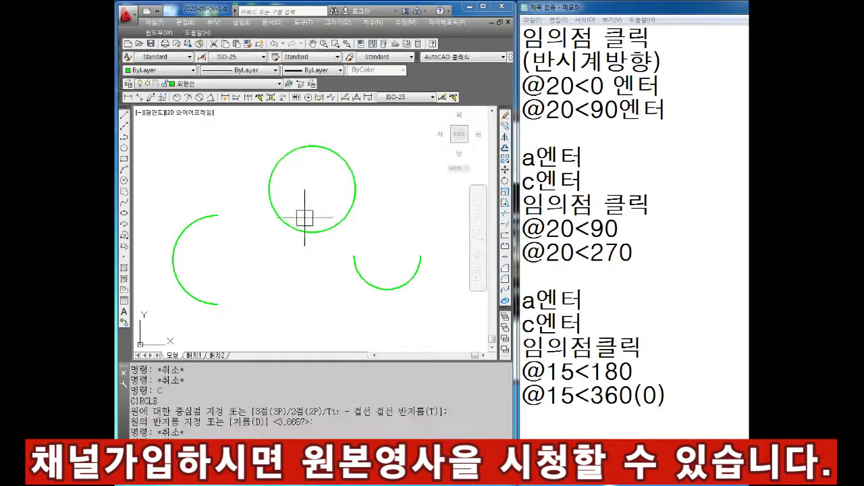
{"action": "key", "text": "l"}
{"action": "key", "text": "Return"}
{"action": "left_click", "coordinate": [268, 189]}
{"action": "left_click", "coordinate": [355, 189]}
- Trim away the circle's top half and dividing line, leaving a lower semicircle
{"action": "key", "text": "Escape"}
{"action": "key", "text": "Escape"}
{"action": "key", "text": "Escape"}
{"action": "key", "text": "t"}
{"action": "key", "text": "r"}
{"action": "key", "text": "Return"}
{"action": "left_click", "coordinate": [356, 141]}
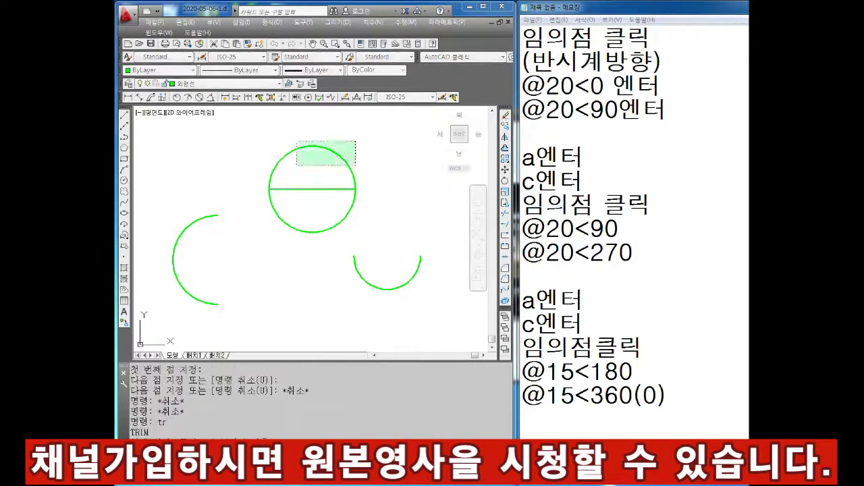
{"action": "left_click", "coordinate": [297, 165]}
{"action": "key", "text": "Return"}
{"action": "left_click", "coordinate": [363, 142]}
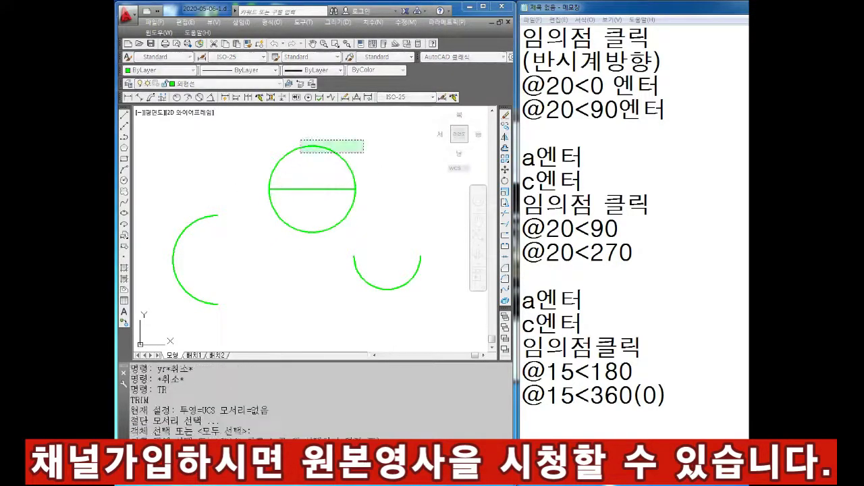
{"action": "left_click", "coordinate": [300, 153]}
- Erase the three remaining green practice arcs to clear the drawing area
{"action": "key", "text": "Escape"}
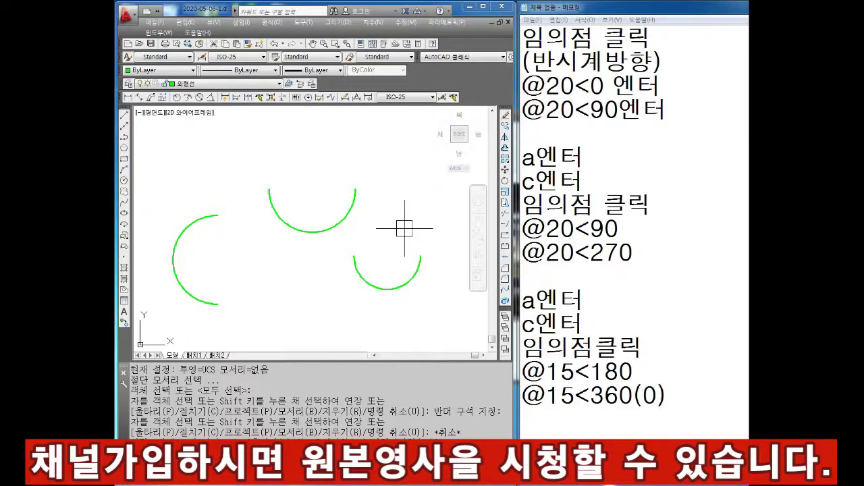
{"action": "key", "text": "Delete"}
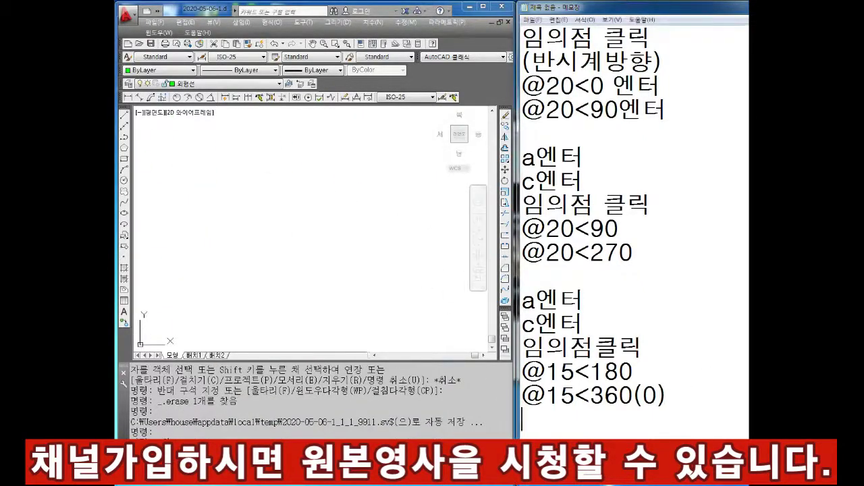
{"action": "scroll", "coordinate": [588, 236], "scroll_direction": "down", "scroll_amount": 2}
{"action": "scroll", "coordinate": [705, 374], "scroll_direction": "down", "scroll_amount": 1}
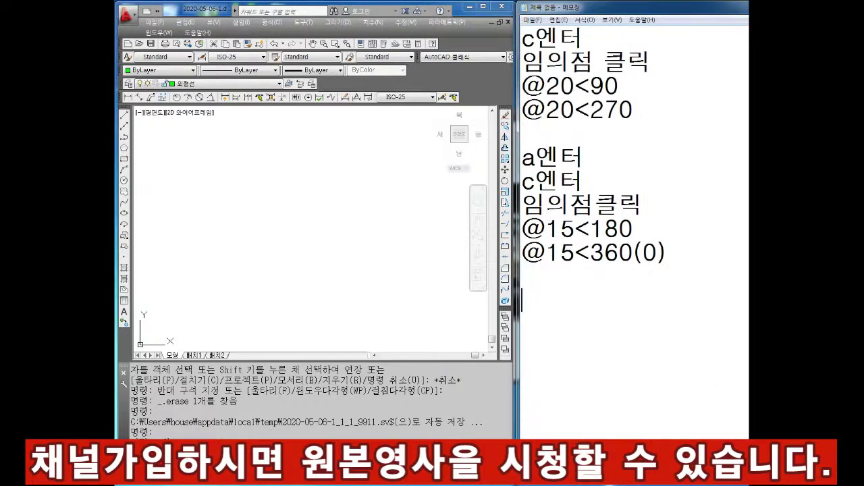
- Add the LINE notes in Notepad: 직교모드ON, 임의점 클릭, 가로방향, 30엔터
{"action": "type", "text": "니"}
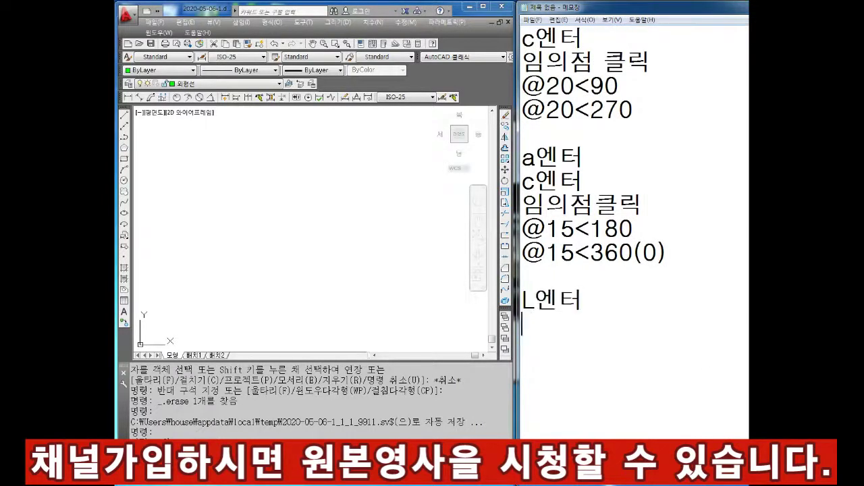
{"action": "type", "text": "직교모드ON"}
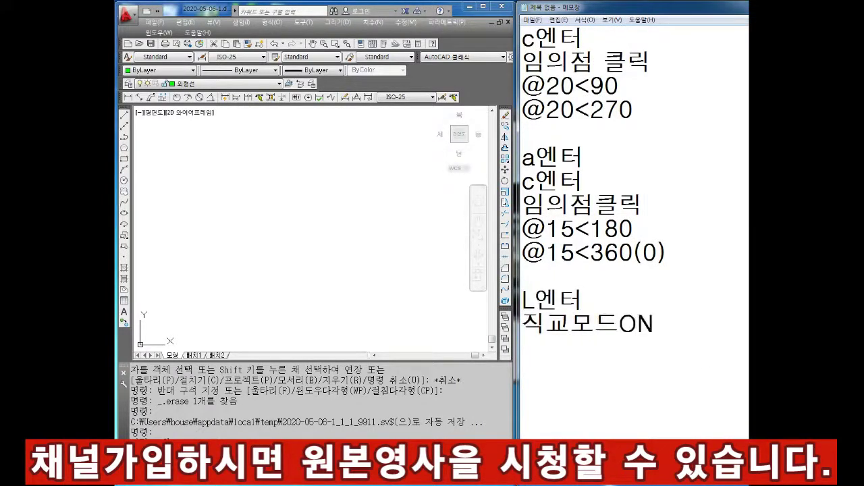
{"action": "type", "text": "임의점 클릭"}
{"action": "key", "text": "Return"}
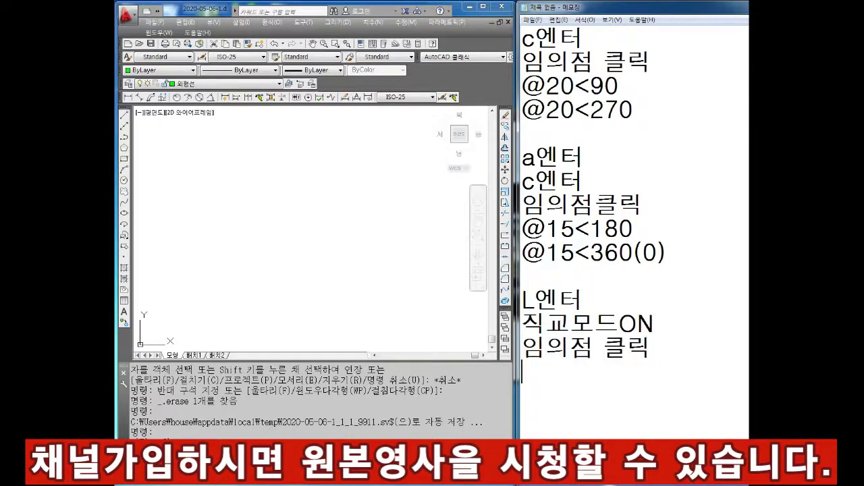
{"action": "type", "text": "가로방향"}
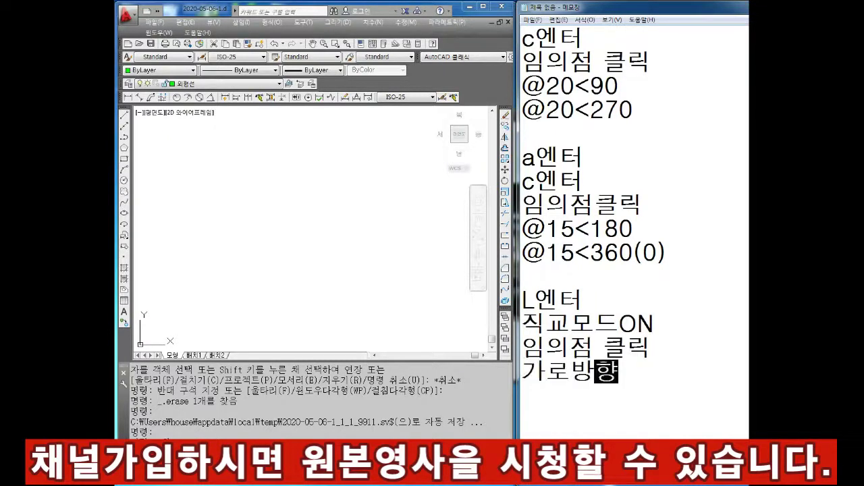
{"action": "key", "text": "Return"}
{"action": "type", "text": "30엔터"}
{"action": "key", "text": "Return"}
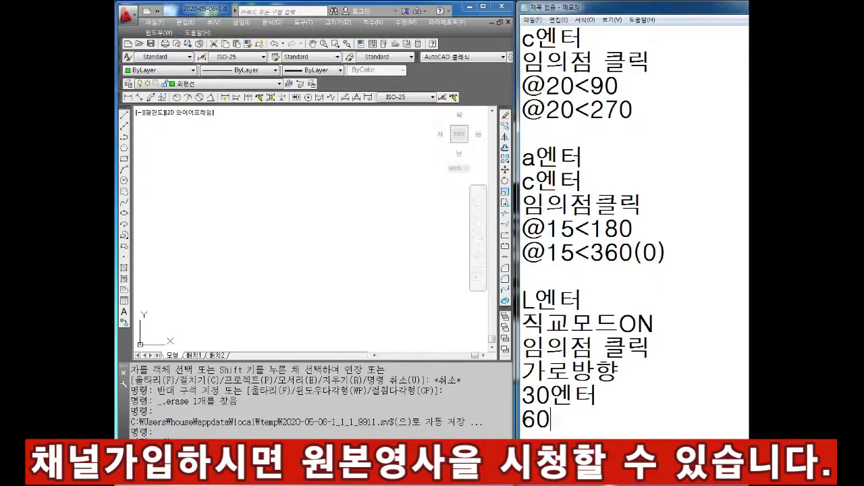
{"action": "type", "text": "엔터"}
{"action": "key", "text": "Return"}
{"action": "type", "text": "30"}
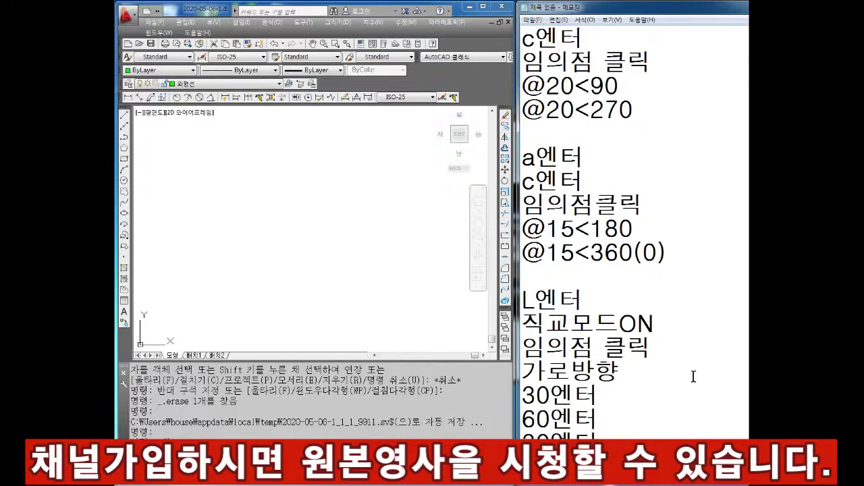
- Start the LINE command in the AutoCAD drawing
{"action": "left_click", "coordinate": [236, 251]}
{"action": "key", "text": "Escape"}
{"action": "key", "text": "Escape"}
{"action": "key", "text": "Escape"}
{"action": "type", "text": "L"}
{"action": "key", "text": "Return"}
{"action": "left_click", "coordinate": [187, 231]}
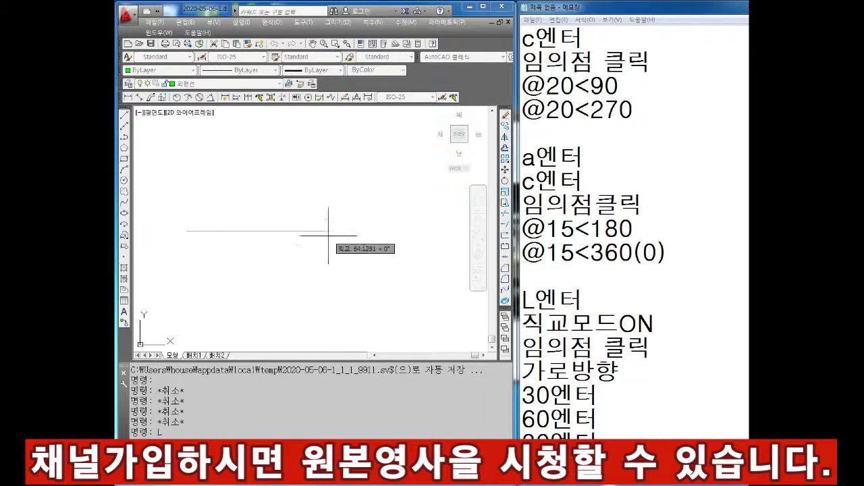
- Draw horizontal segments of 30 and 60 units, then erase an overlapping segment
{"action": "type", "text": "30"}
{"action": "key", "text": "Return"}
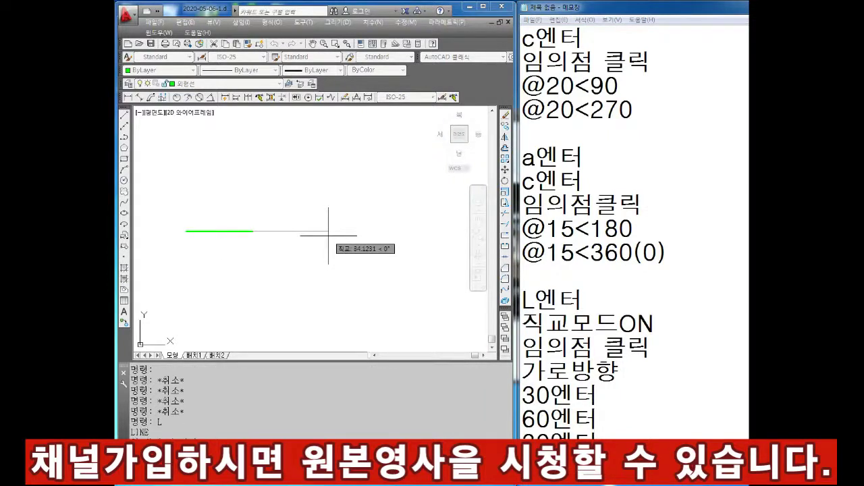
{"action": "type", "text": "60"}
{"action": "key", "text": "Return"}
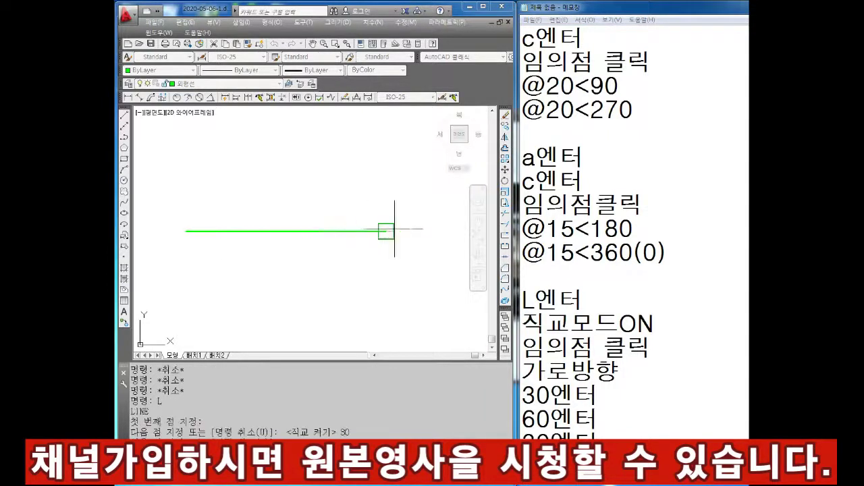
{"action": "key", "text": "Escape"}
{"action": "left_click", "coordinate": [353, 231]}
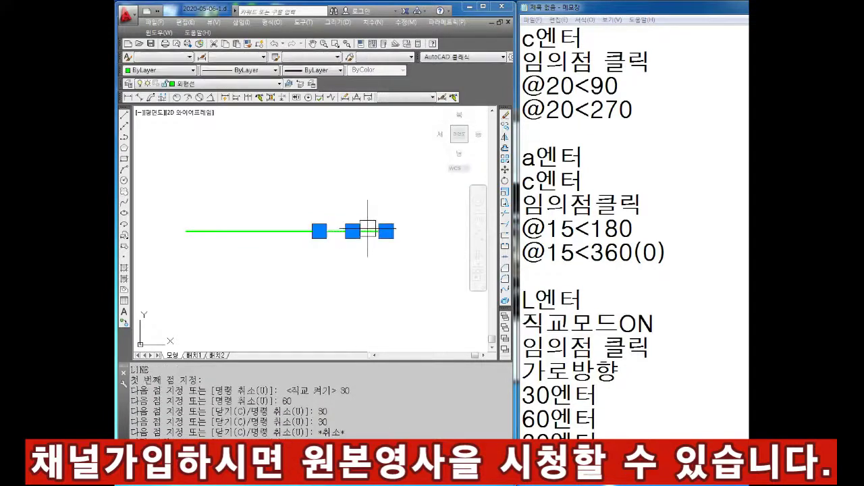
{"action": "key", "text": "Delete"}
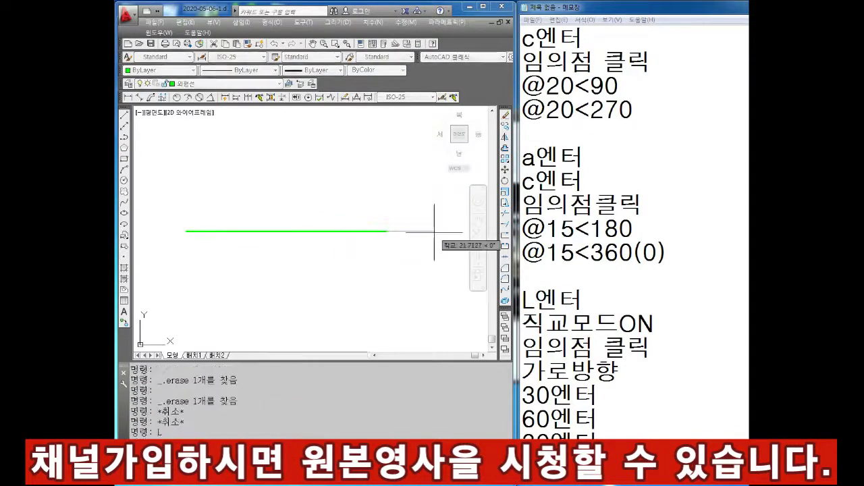
- Erase the middle 60-unit segment, leaving two separate 30-unit lines
{"action": "left_click", "coordinate": [635, 419]}
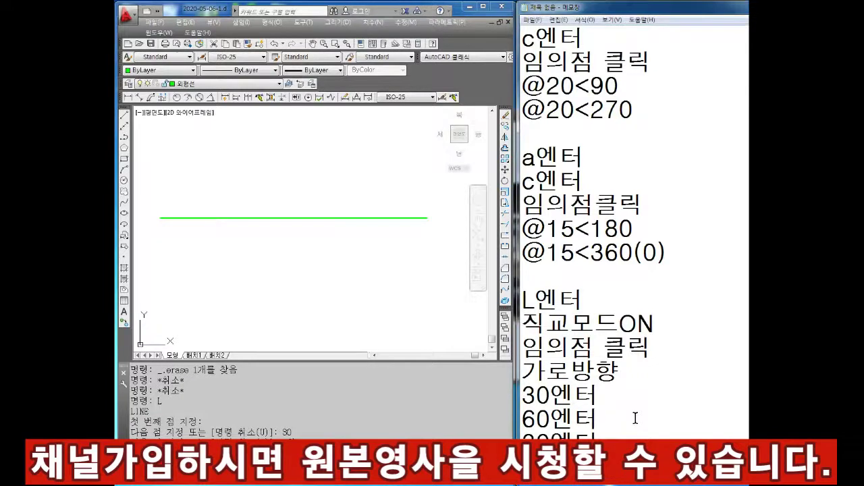
{"action": "scroll", "coordinate": [635, 419], "scroll_direction": "down", "scroll_amount": 1}
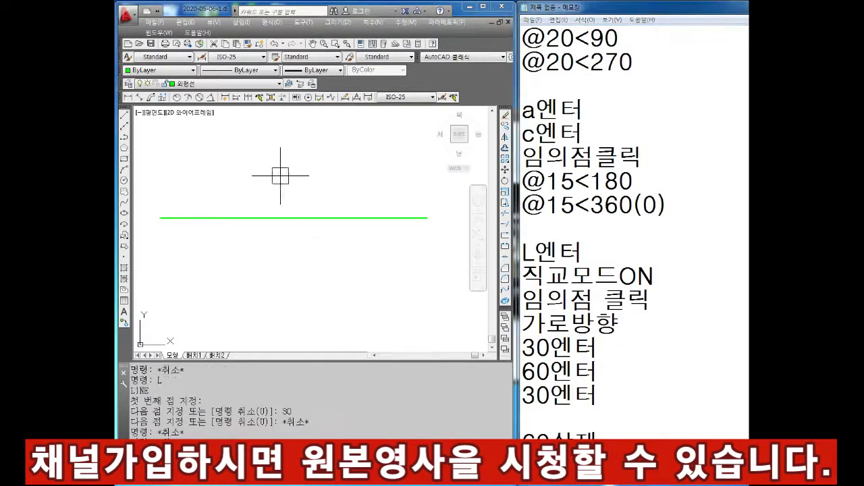
{"action": "left_click_drag", "start_coordinate": [282, 176], "coordinate": [253, 262]}
{"action": "key", "text": "Delete"}
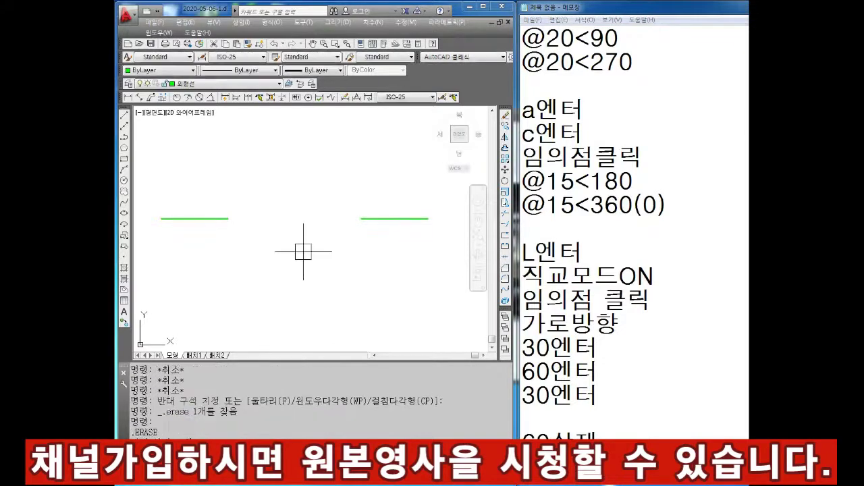
- Place radius-2 marker circles on the inner ends of both lines
{"action": "type", "text": "c"}
{"action": "key", "text": "Return"}
{"action": "left_click", "coordinate": [229, 218]}
{"action": "key", "text": "Escape"}
{"action": "key", "text": "Return"}
{"action": "left_click", "coordinate": [228, 218]}
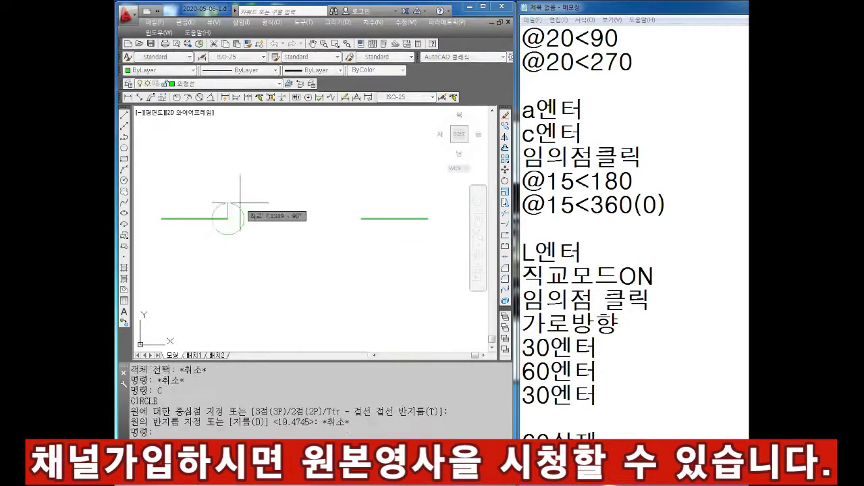
{"action": "type", "text": "2"}
{"action": "key", "text": "Return"}
{"action": "key", "text": "Return"}
{"action": "left_click", "coordinate": [361, 218]}
{"action": "type", "text": "2"}
{"action": "key", "text": "Return"}
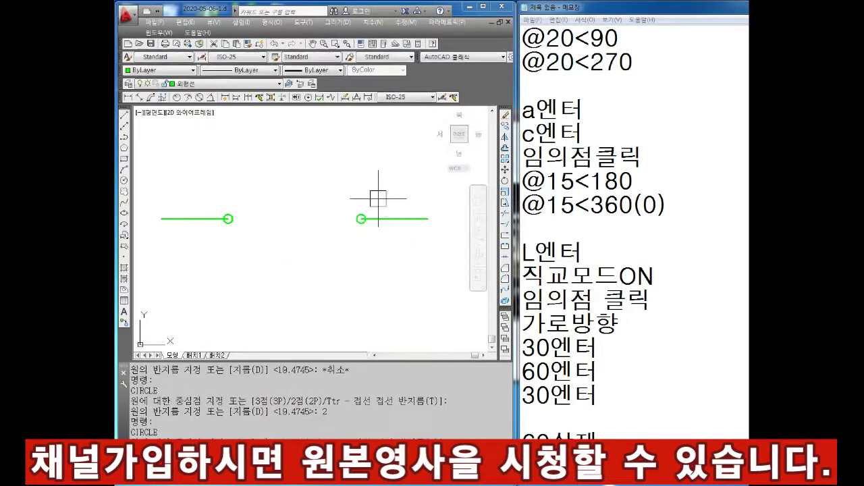
{"action": "key", "text": "Escape"}
- Delete both small marker circles and scroll down to the next notes
{"action": "scroll", "coordinate": [334, 252], "scroll_direction": "up", "scroll_amount": 1}
{"action": "scroll", "coordinate": [251, 207], "scroll_direction": "up", "scroll_amount": 2}
{"action": "left_click", "coordinate": [240, 200]}
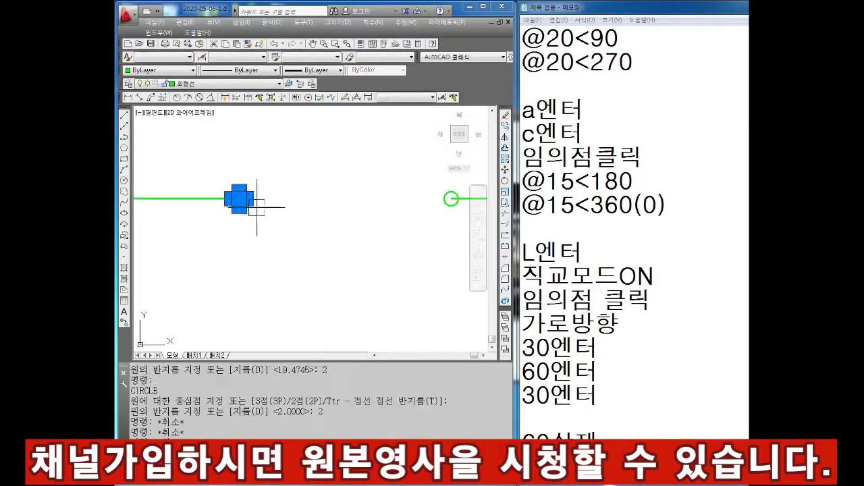
{"action": "key", "text": "Delete"}
{"action": "scroll", "coordinate": [381, 247], "scroll_direction": "down", "scroll_amount": 2}
{"action": "left_click", "coordinate": [380, 214]}
{"action": "key", "text": "Delete"}
{"action": "scroll", "coordinate": [359, 231], "scroll_direction": "down", "scroll_amount": 1}
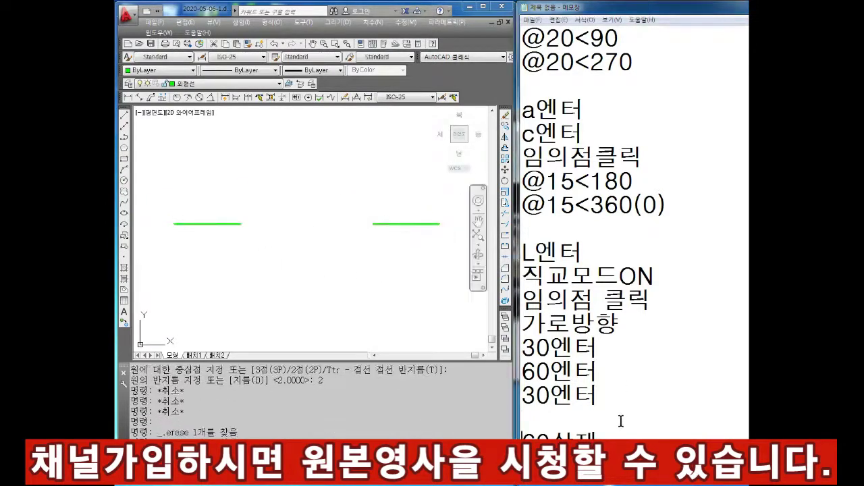
{"action": "scroll", "coordinate": [623, 420], "scroll_direction": "down", "scroll_amount": 1}
{"action": "scroll", "coordinate": [622, 421], "scroll_direction": "down", "scroll_amount": 1}
{"action": "scroll", "coordinate": [621, 421], "scroll_direction": "down", "scroll_amount": 2}
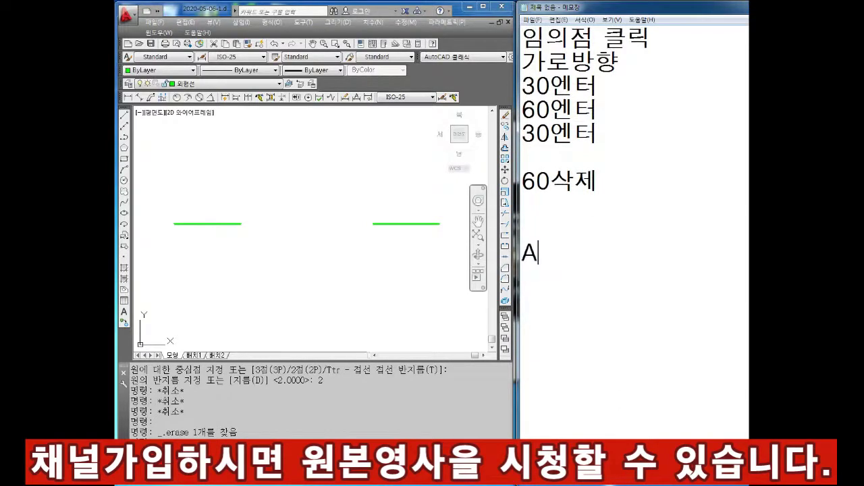
- Complete the note line to read 'A엔터' and return to the drawing
{"action": "type", "text": "엔터"}
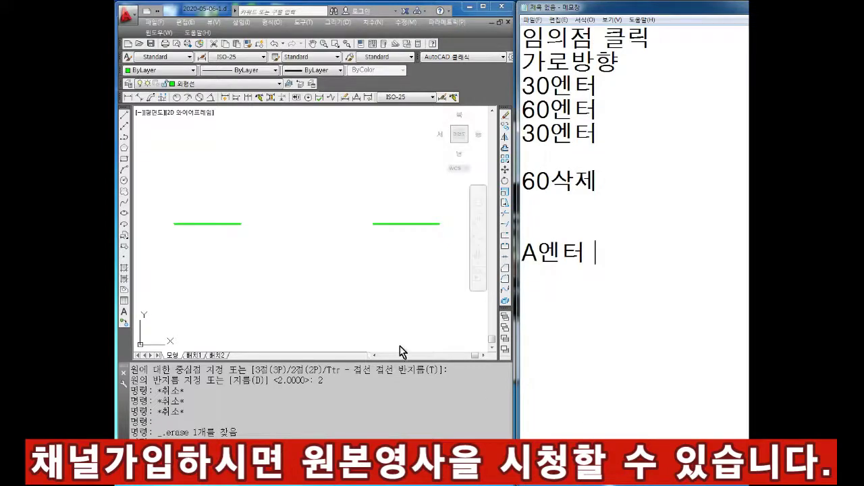
{"action": "left_click", "coordinate": [344, 201]}
{"action": "key", "text": "Escape"}
{"action": "key", "text": "Escape"}
- Draw a trial arc above the lines and a marker circle, then erase both
{"action": "type", "text": "a"}
{"action": "key", "text": "Return"}
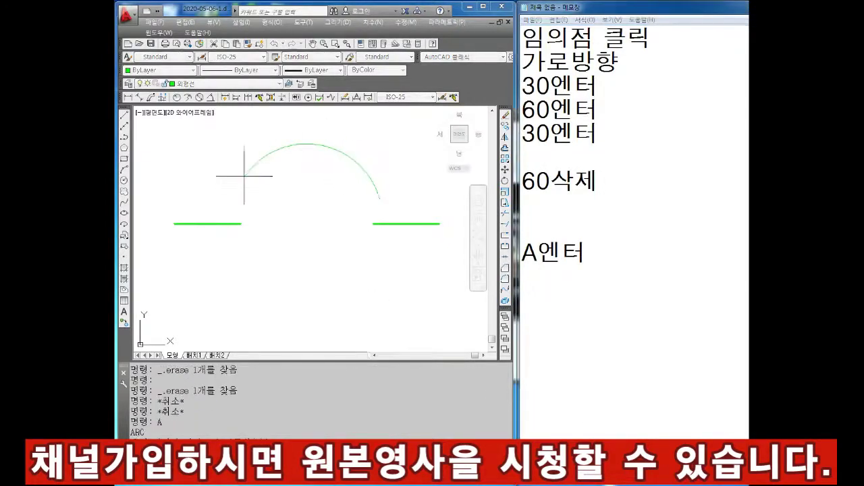
{"action": "left_click", "coordinate": [241, 223]}
{"action": "left_click", "coordinate": [372, 223]}
{"action": "type", "text": "c"}
{"action": "key", "text": "Return"}
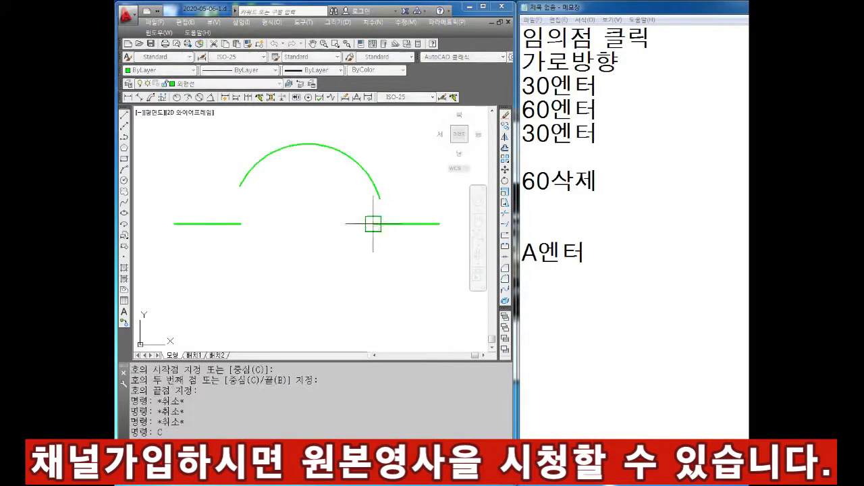
{"action": "left_click", "coordinate": [374, 223]}
{"action": "left_click", "coordinate": [384, 223]}
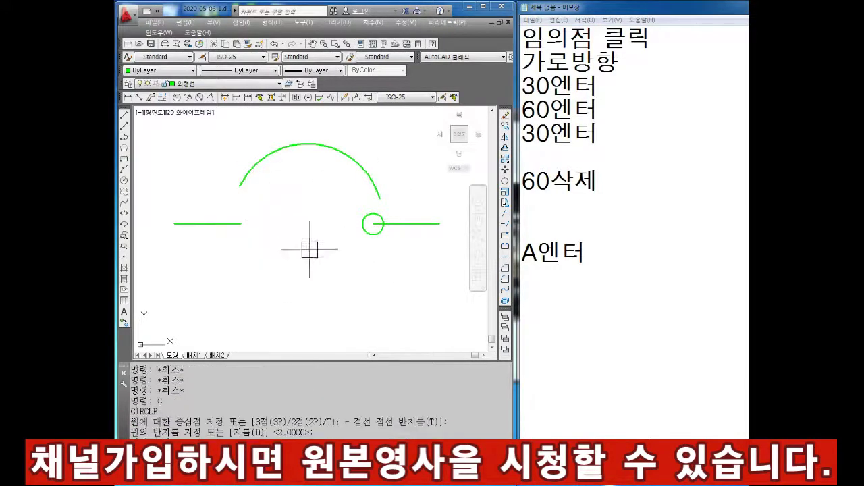
{"action": "left_click", "coordinate": [363, 223]}
{"action": "key", "text": "Delete"}
{"action": "left_click", "coordinate": [356, 164]}
{"action": "key", "text": "Delete"}
- Draw a three-point arc sagging below the gap between the two lines
{"action": "type", "text": "a"}
{"action": "key", "text": "Return"}
{"action": "left_click", "coordinate": [209, 250]}
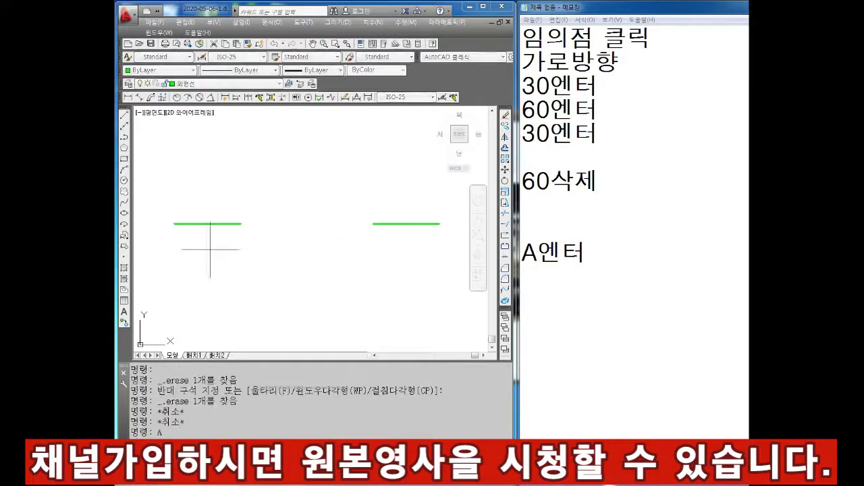
{"action": "left_click", "coordinate": [291, 286]}
{"action": "left_click", "coordinate": [374, 248]}
{"action": "key", "text": "Escape"}
{"action": "key", "text": "Escape"}
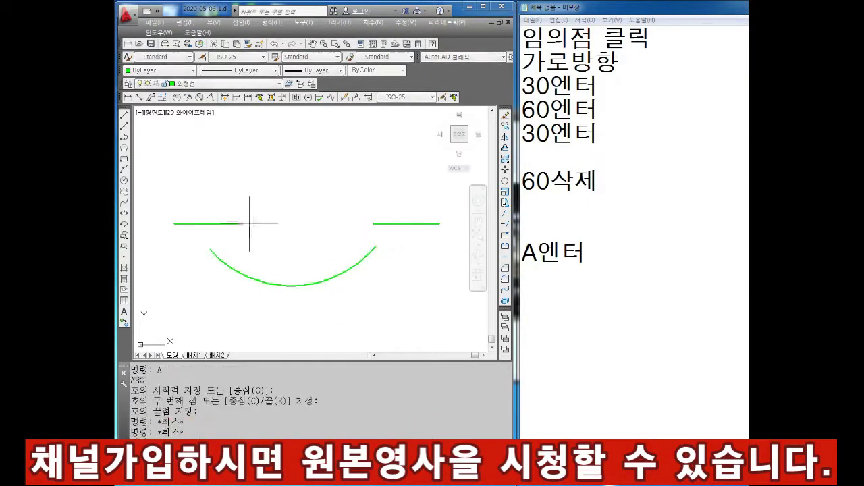
- Add '(반시계방향)' to the notes and delete a trial circle at the left line's end
{"action": "type", "text": "c"}
{"action": "key", "text": "Return"}
{"action": "left_click", "coordinate": [241, 224]}
{"action": "left_click", "coordinate": [248, 220]}
{"action": "left_click", "coordinate": [602, 255]}
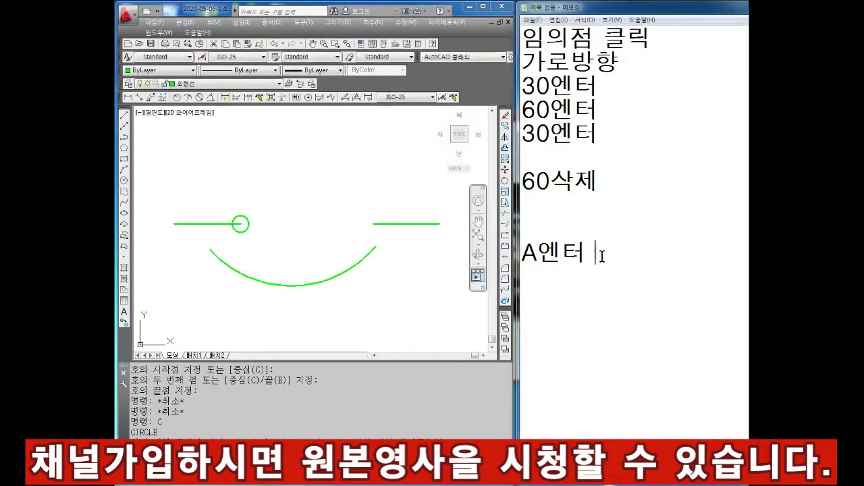
{"action": "type", "text": "(반시계방향"}
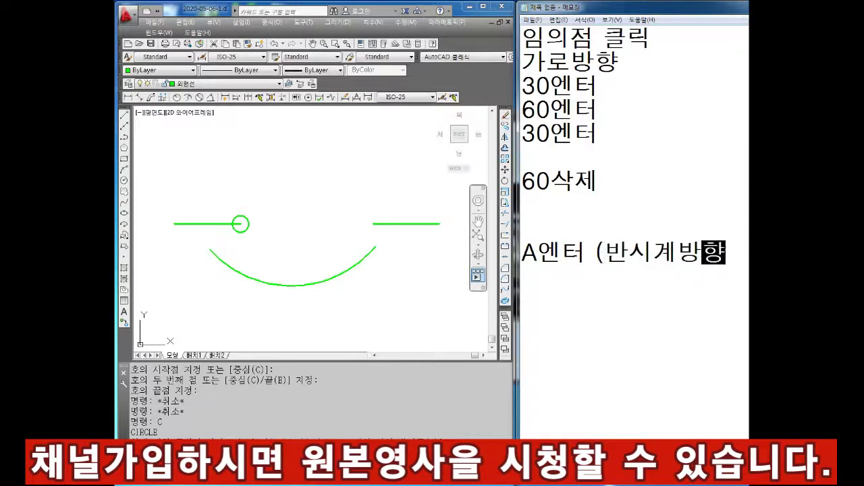
{"action": "type", "text": ")"}
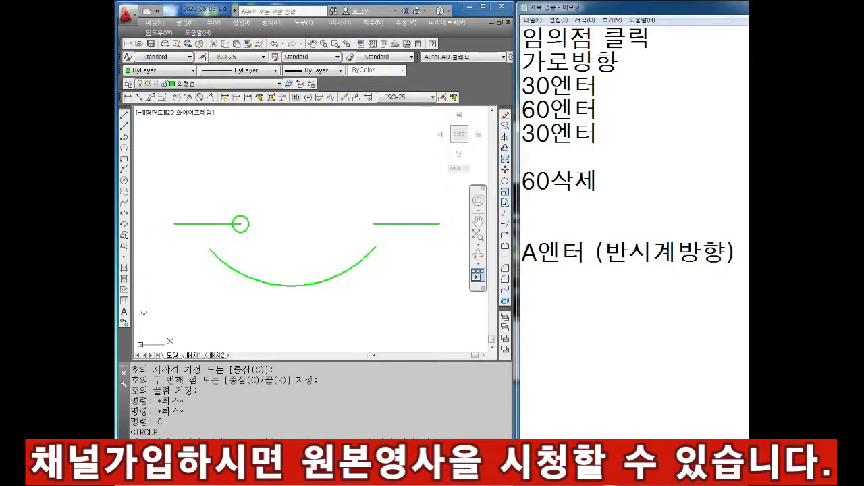
{"action": "left_click", "coordinate": [246, 230]}
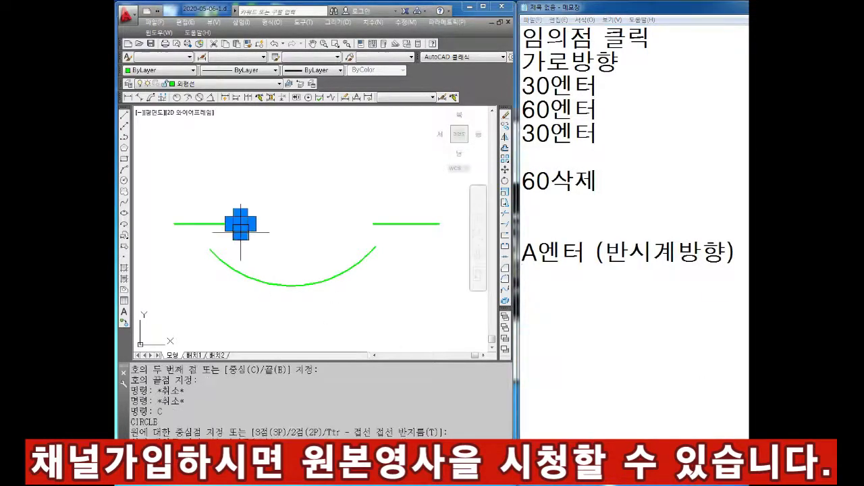
{"action": "key", "text": "Delete"}
- Place a radius-2 circle on the right line's inner end and note '오른쪽끝점 클릭'
{"action": "key", "text": "Escape"}
{"action": "key", "text": "Escape"}
{"action": "type", "text": "c"}
{"action": "key", "text": "Return"}
{"action": "left_click", "coordinate": [373, 224]}
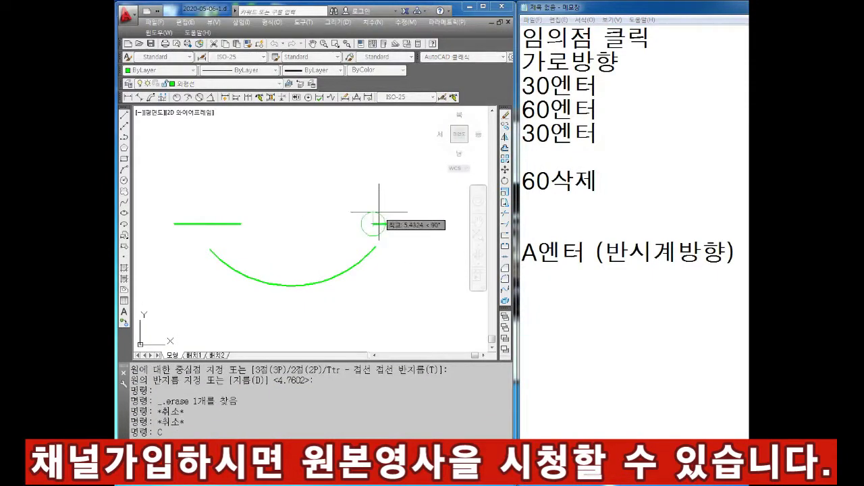
{"action": "type", "text": "2"}
{"action": "key", "text": "Return"}
{"action": "left_click", "coordinate": [602, 307]}
{"action": "type", "text": "오른쪽"}
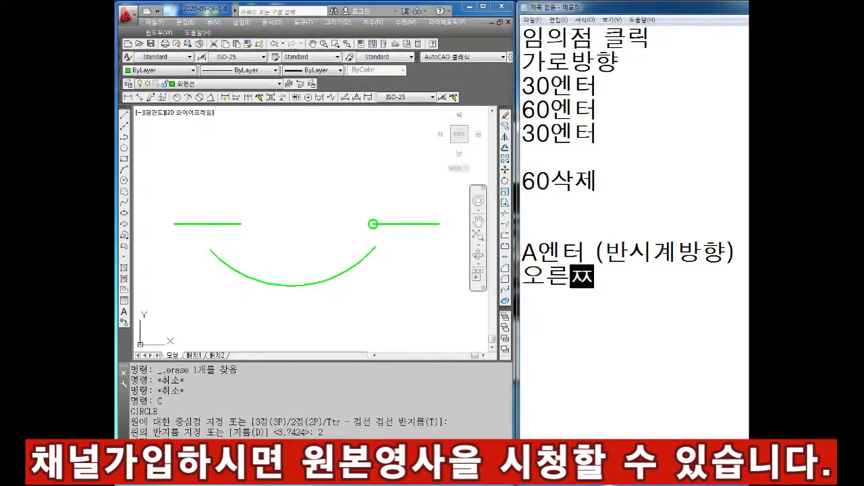
{"action": "type", "text": "끝점"}
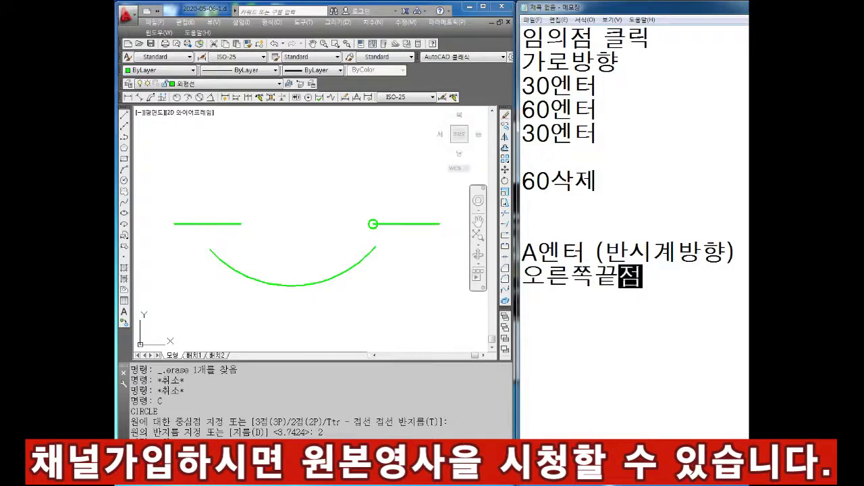
{"action": "type", "text": " 클릭"}
- Add the '엔터' and '반대쪽 끝점 클릭' lines to the Notepad notes
{"action": "key", "text": "Return"}
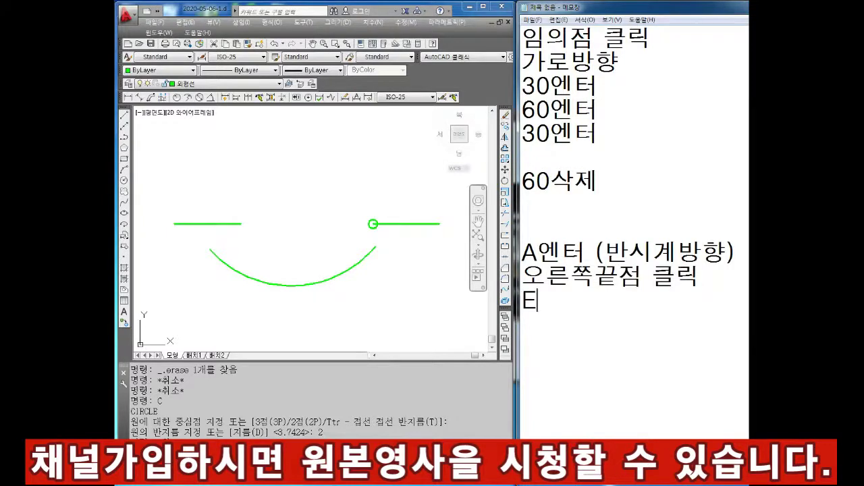
{"action": "type", "text": "엔터"}
{"action": "left_click", "coordinate": [396, 206]}
{"action": "key", "text": "Escape"}
{"action": "scroll", "coordinate": [391, 217], "scroll_direction": "up", "scroll_amount": 3}
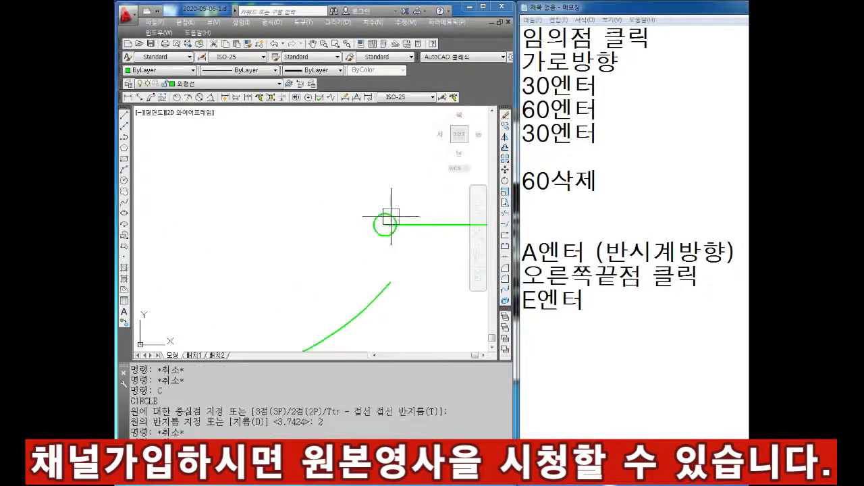
{"action": "key", "text": "Escape"}
{"action": "scroll", "coordinate": [395, 208], "scroll_direction": "down", "scroll_amount": 3}
{"action": "left_click", "coordinate": [548, 323]}
{"action": "type", "text": "반때쫄"}
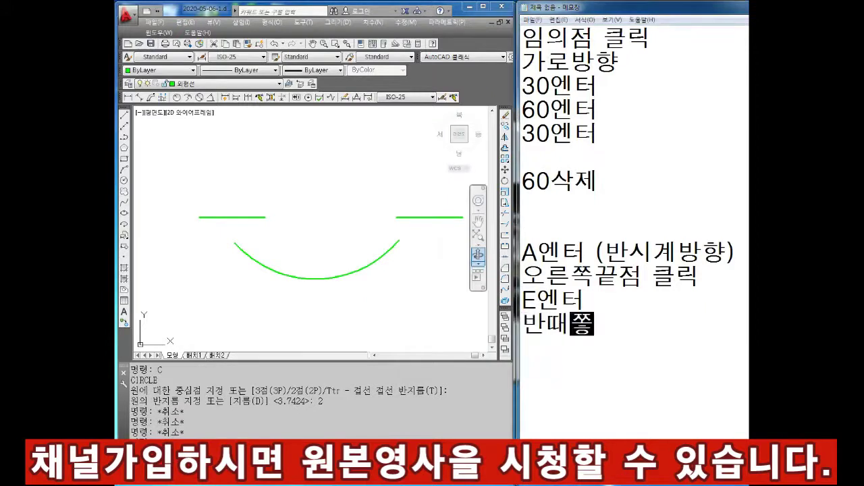
{"action": "key", "text": "Right"}
{"action": "key", "text": "BackSpace"}
{"action": "type", "text": "대쪽"}
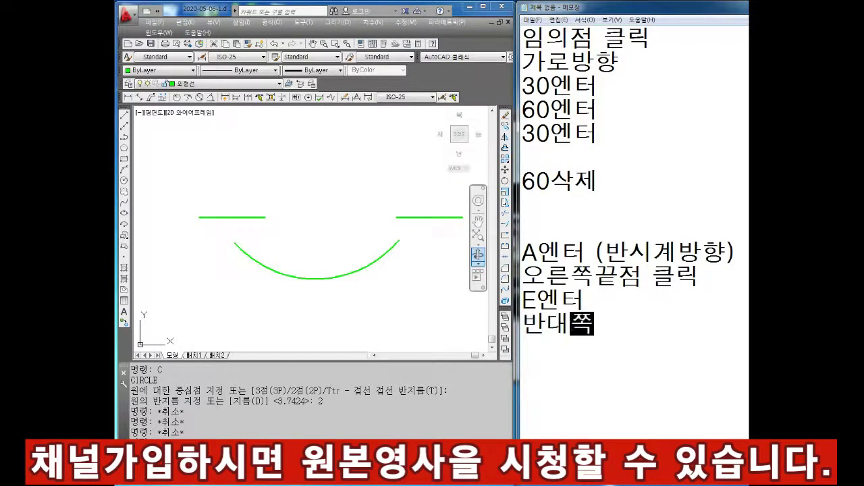
{"action": "type", "text": " 끝점 클릭"}
- Draw a radius-2 marker circle at the left line's inner end
{"action": "left_click", "coordinate": [282, 207]}
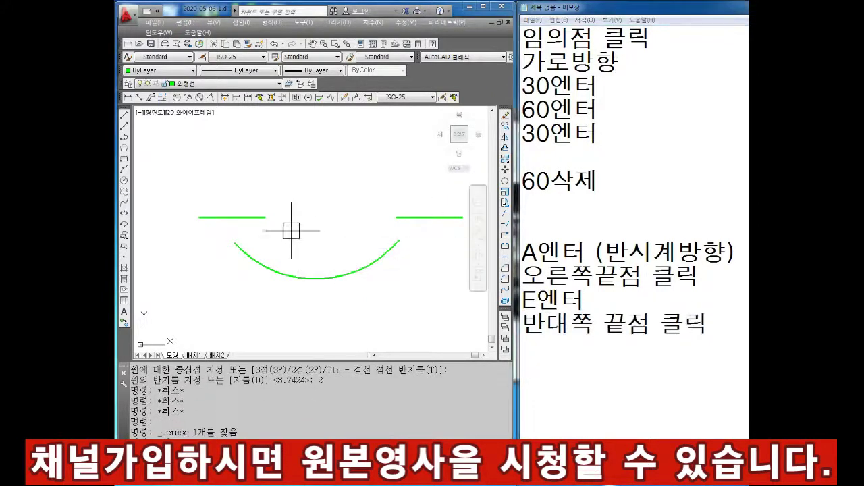
{"action": "type", "text": "c"}
{"action": "key", "text": "Return"}
{"action": "left_click", "coordinate": [265, 217]}
{"action": "type", "text": "2"}
{"action": "key", "text": "Return"}
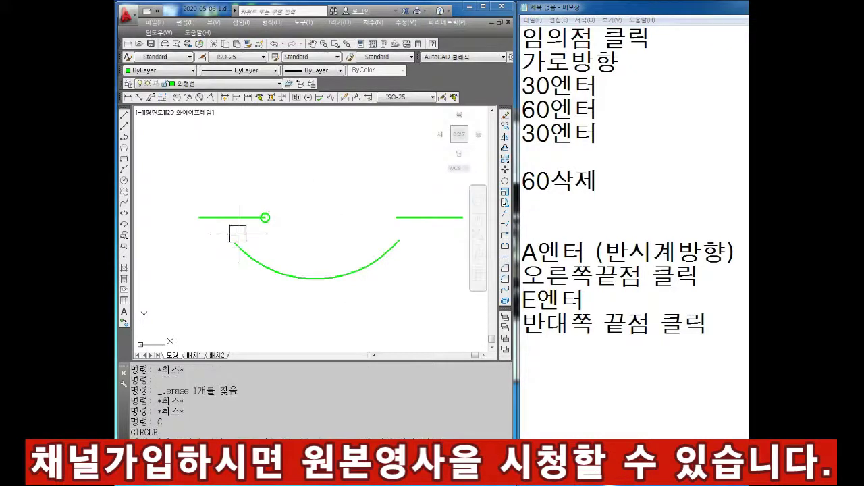
{"action": "key", "text": "Escape"}
{"action": "key", "text": "Escape"}
- Add two more '엔터' lines to the Notepad notes
{"action": "left_click", "coordinate": [561, 354]}
{"action": "type", "text": "R"}
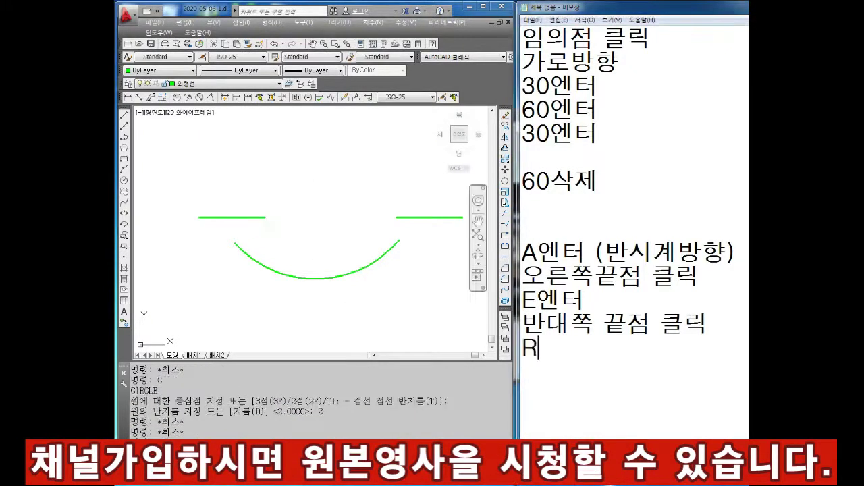
{"action": "type", "text": "엔터"}
{"action": "key", "text": "Return"}
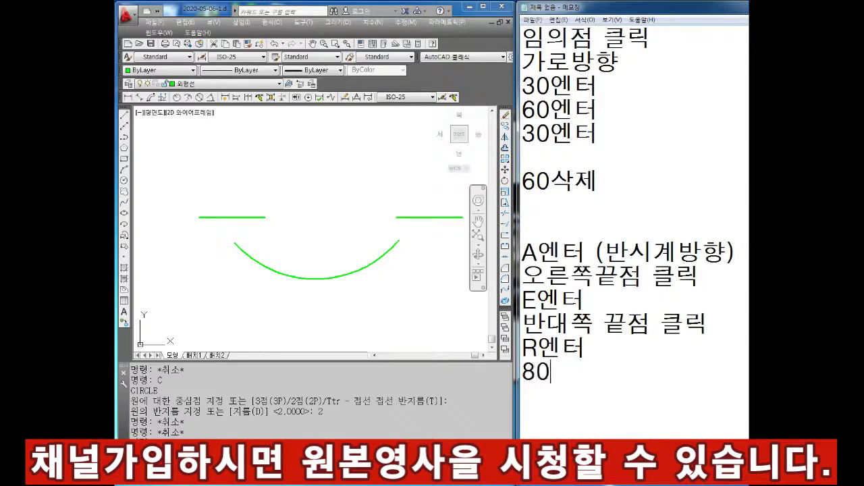
{"action": "type", "text": "엔터"}
- Begin a new arc (A) from the right line's inner end
{"action": "left_click", "coordinate": [347, 205]}
{"action": "middle_click_drag", "start_coordinate": [347, 205], "coordinate": [330, 219]}
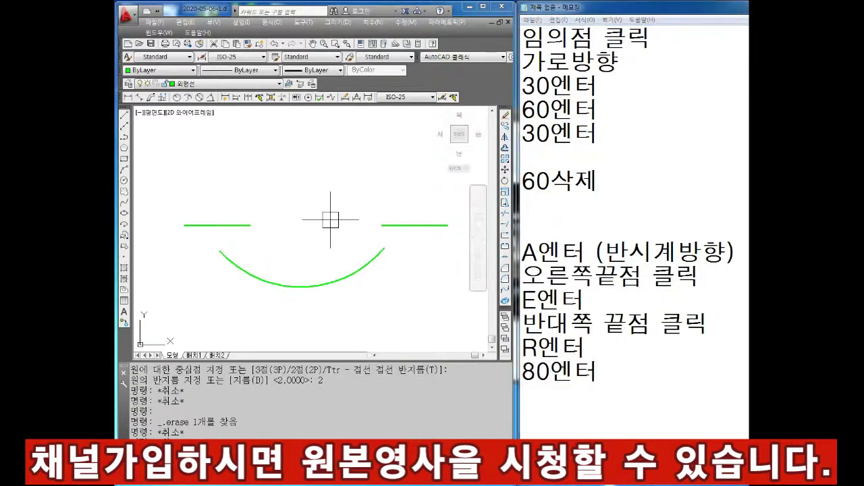
{"action": "key", "text": "Escape"}
{"action": "key", "text": "Escape"}
{"action": "key", "text": "Escape"}
{"action": "type", "text": "A"}
{"action": "key", "text": "Return"}
{"action": "left_click", "coordinate": [382, 225]}
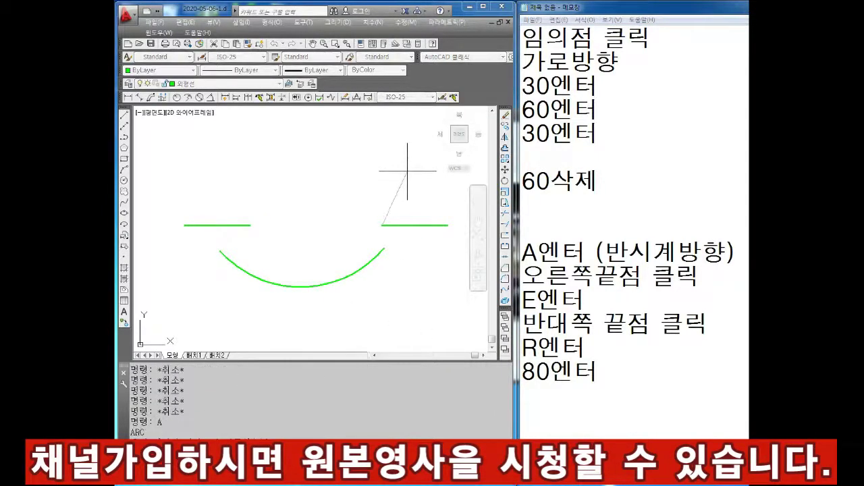
- Finish the arc at the left line's inner end with radius 80
{"action": "type", "text": "E"}
{"action": "key", "text": "Return"}
{"action": "left_click", "coordinate": [250, 225]}
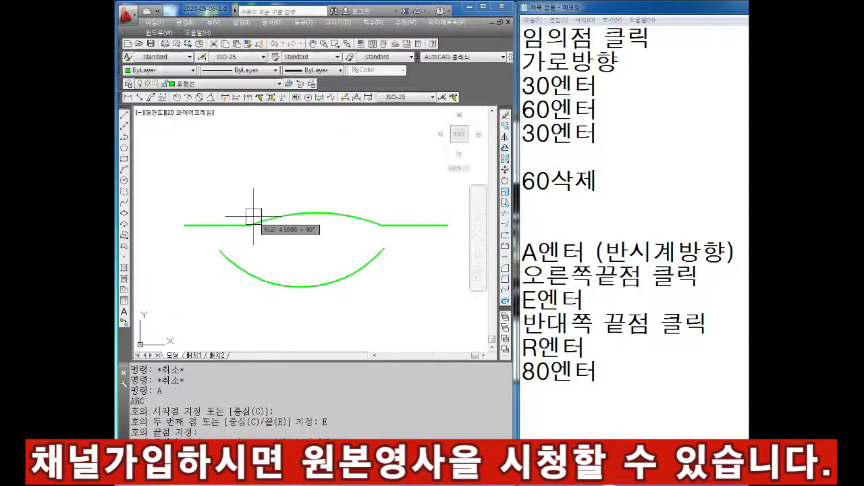
{"action": "type", "text": "R"}
{"action": "key", "text": "Return"}
{"action": "type", "text": "80"}
{"action": "key", "text": "Return"}
- Add an R80 radius dimension to the upper arc
{"action": "left_click", "coordinate": [177, 98]}
{"action": "left_click", "coordinate": [303, 214]}
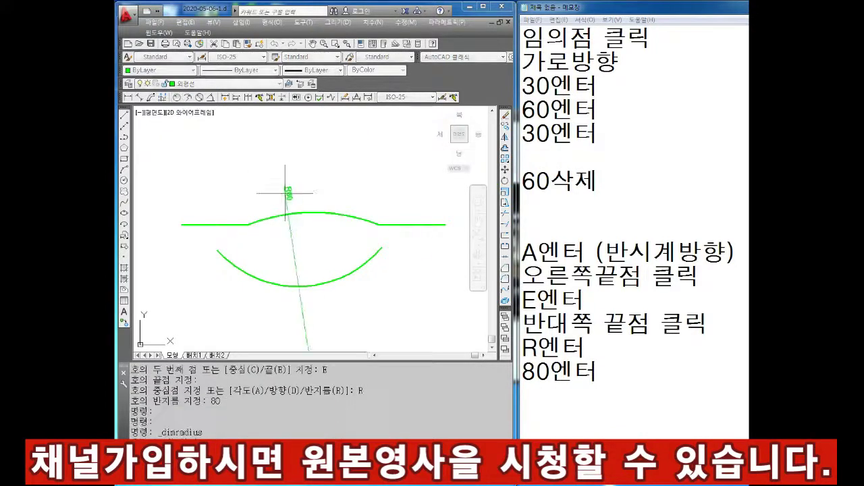
{"action": "left_click", "coordinate": [285, 194]}
{"action": "scroll", "coordinate": [291, 223], "scroll_direction": "up", "scroll_amount": 3}
- Select and delete the R80 radius dimension, then return to the notes
{"action": "left_click", "coordinate": [322, 314]}
{"action": "key", "text": "Escape"}
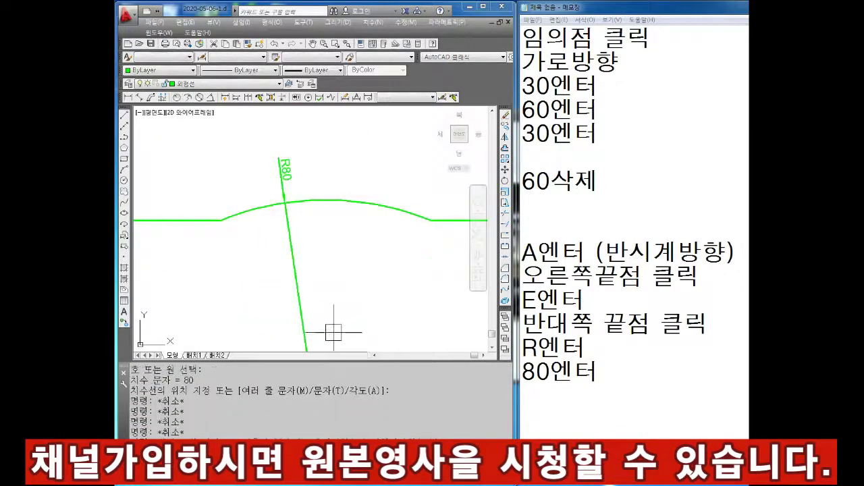
{"action": "left_click", "coordinate": [303, 290]}
{"action": "left_click", "coordinate": [259, 291]}
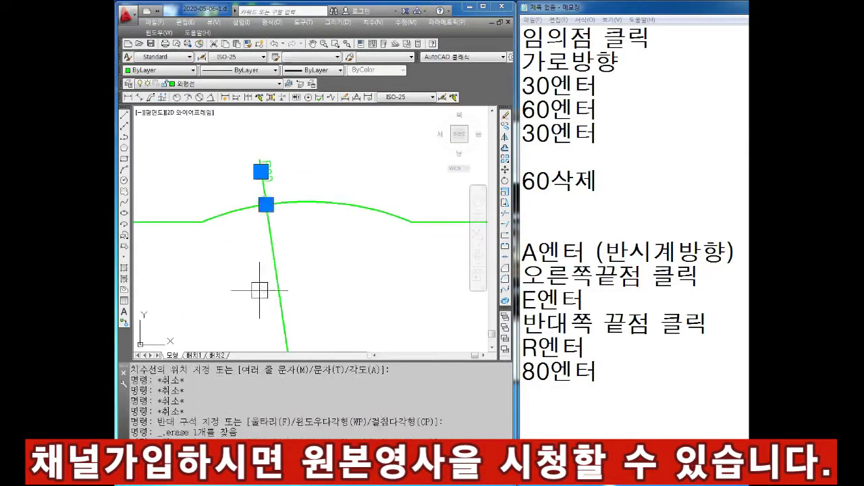
{"action": "scroll", "coordinate": [290, 260], "scroll_direction": "down", "scroll_amount": 2}
{"action": "left_click", "coordinate": [550, 399]}
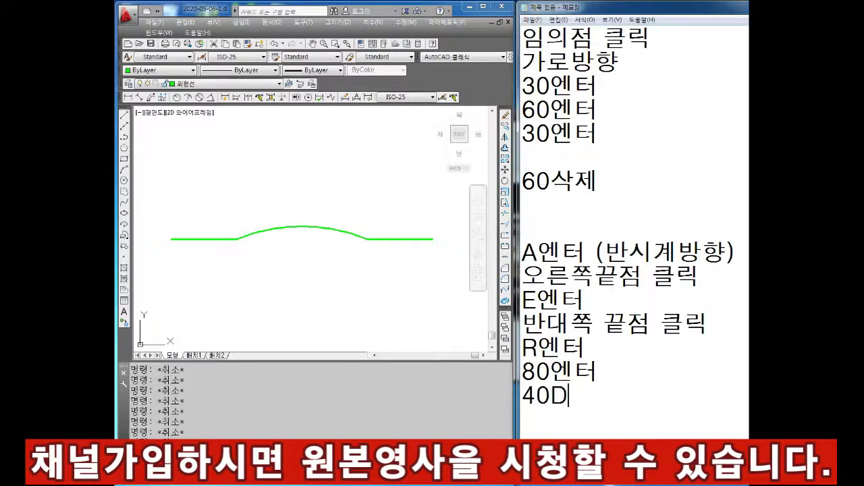
- Draw an R40 arc from the right line endpoint to the left endpoint
{"action": "type", "text": "엔터"}
{"action": "left_click", "coordinate": [241, 251]}
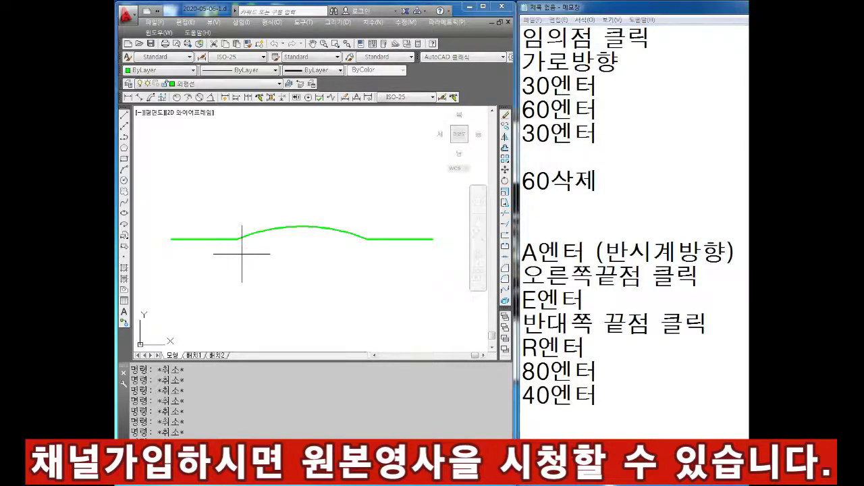
{"action": "scroll", "coordinate": [242, 227], "scroll_direction": "up", "scroll_amount": 2}
{"action": "type", "text": "A"}
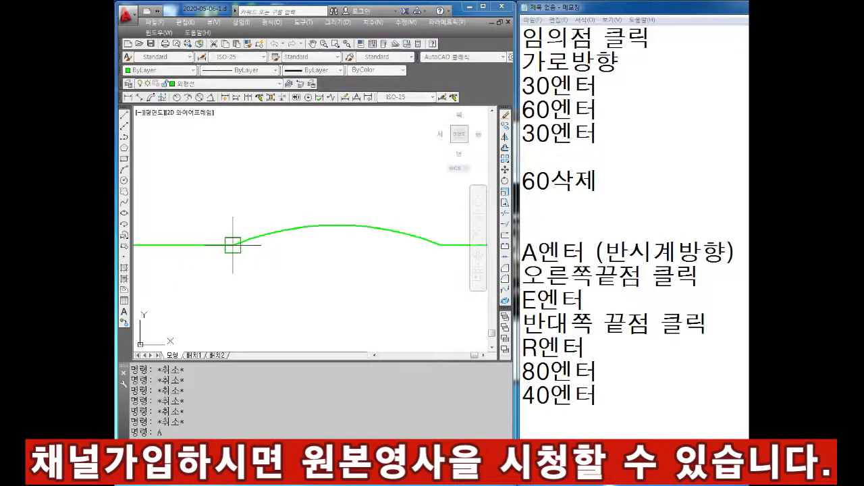
{"action": "key", "text": "Return"}
{"action": "middle_click_drag", "start_coordinate": [386, 309], "coordinate": [385, 256]}
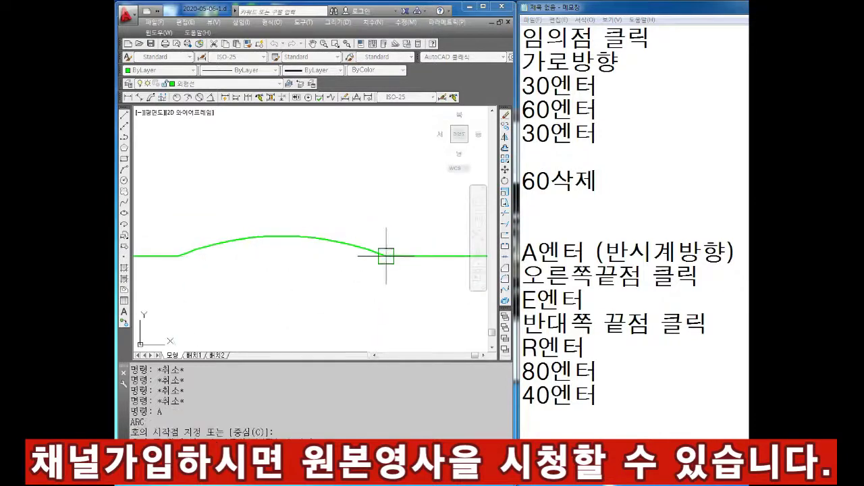
{"action": "left_click", "coordinate": [385, 256]}
{"action": "type", "text": "E"}
{"action": "left_click", "coordinate": [178, 256]}
{"action": "type", "text": "R 40"}
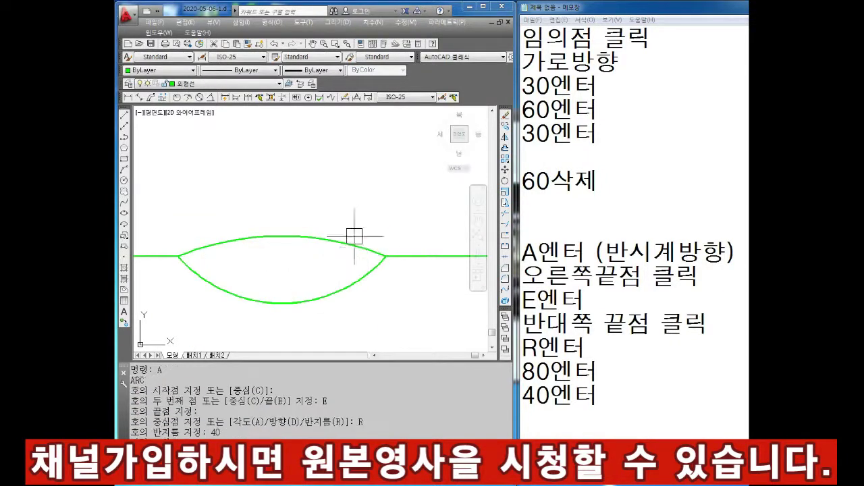
{"action": "middle_click_drag", "start_coordinate": [354, 236], "coordinate": [404, 205]}
{"action": "key", "text": "Escape"}
{"action": "key", "text": "Escape"}
{"action": "key", "text": "Escape"}
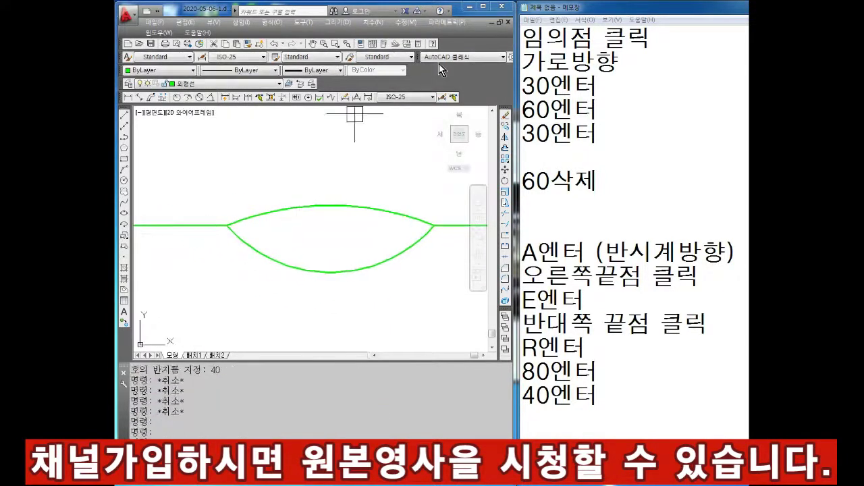
- Dimension the arcs as R80 and R40 on the 치수기입 layer
{"action": "left_click", "coordinate": [177, 97]}
{"action": "left_click", "coordinate": [181, 83]}
{"action": "left_click", "coordinate": [177, 119]}
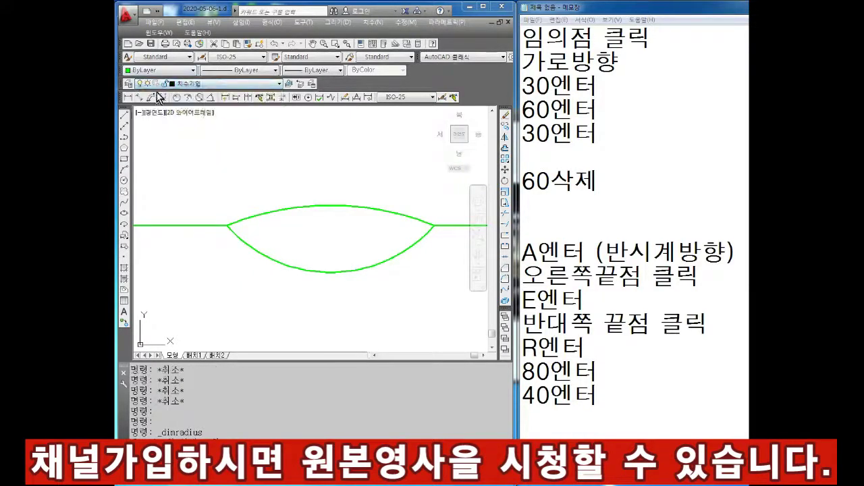
{"action": "left_click", "coordinate": [270, 208]}
{"action": "left_click", "coordinate": [350, 274]}
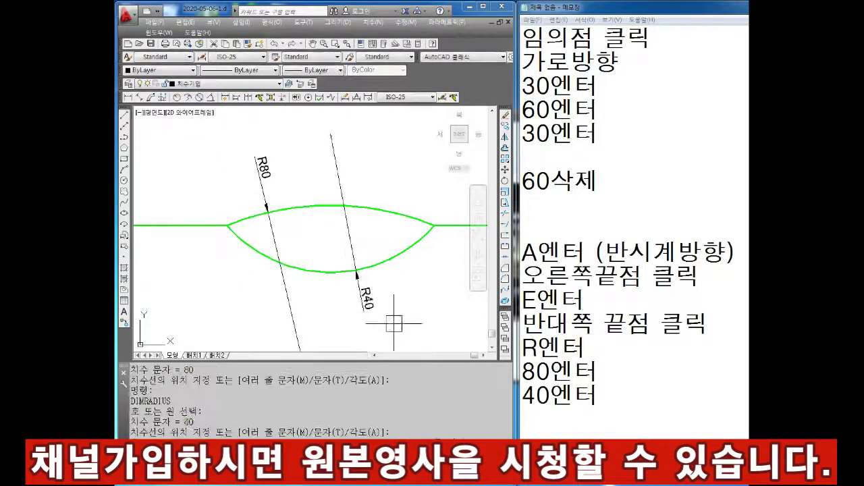
{"action": "scroll", "coordinate": [396, 318], "scroll_direction": "down", "scroll_amount": 2}
{"action": "scroll", "coordinate": [340, 253], "scroll_direction": "up", "scroll_amount": 2}
- Window-select and erase the lens and its dimensions, then open Help with F1
{"action": "key", "text": "Escape"}
{"action": "key", "text": "Escape"}
{"action": "key", "text": "Escape"}
{"action": "left_click", "coordinate": [401, 290]}
{"action": "key", "text": "Escape"}
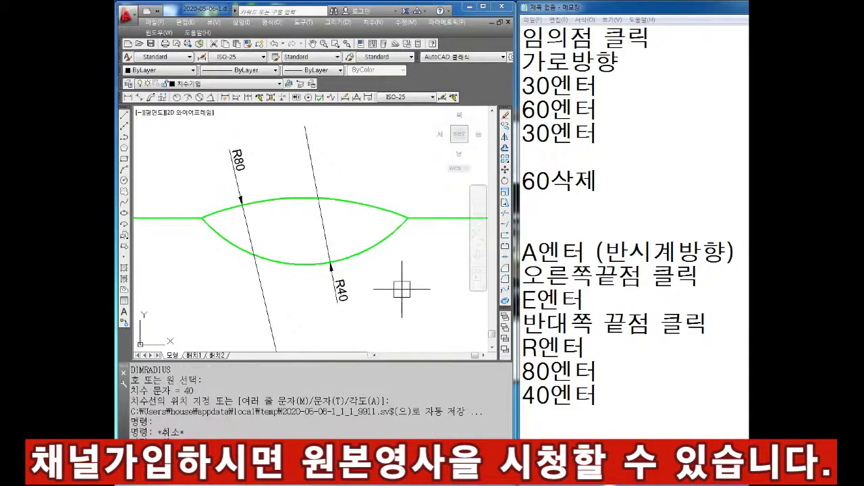
{"action": "key", "text": "F1"}
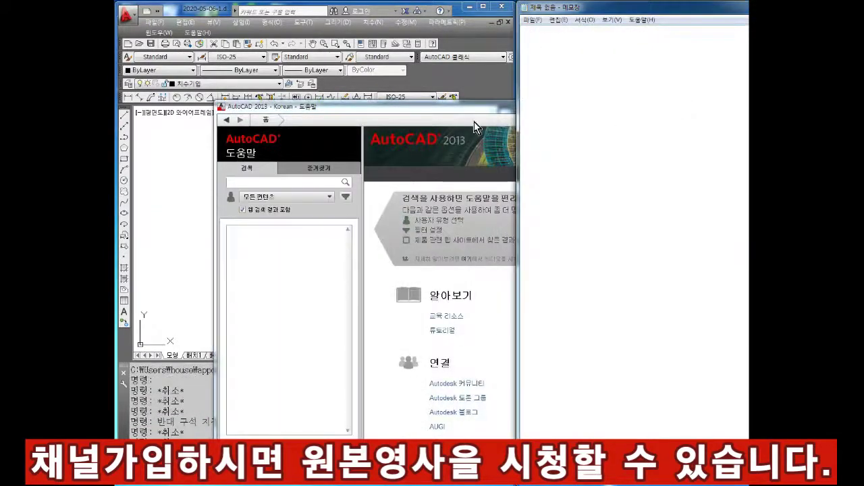
- Close Help and add 'C엔터' and '임의점클릭' centre-option lines to the notes
{"action": "left_click", "coordinate": [689, 104]}
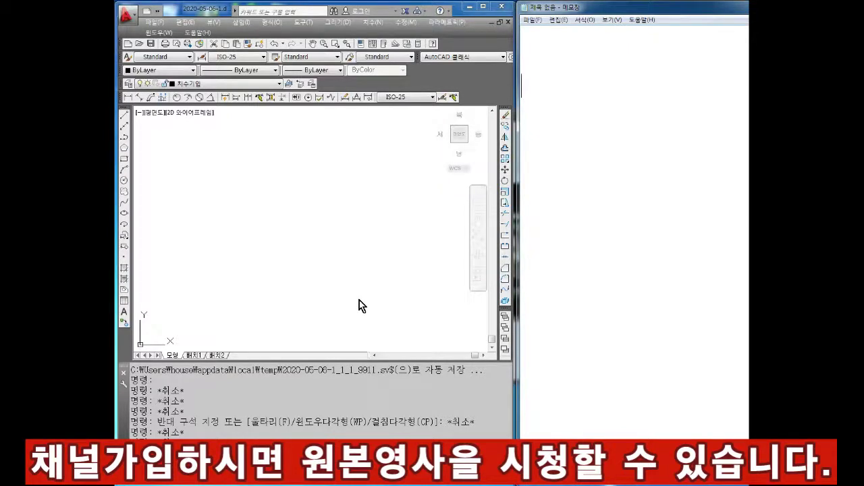
{"action": "type", "text": "A엔터"}
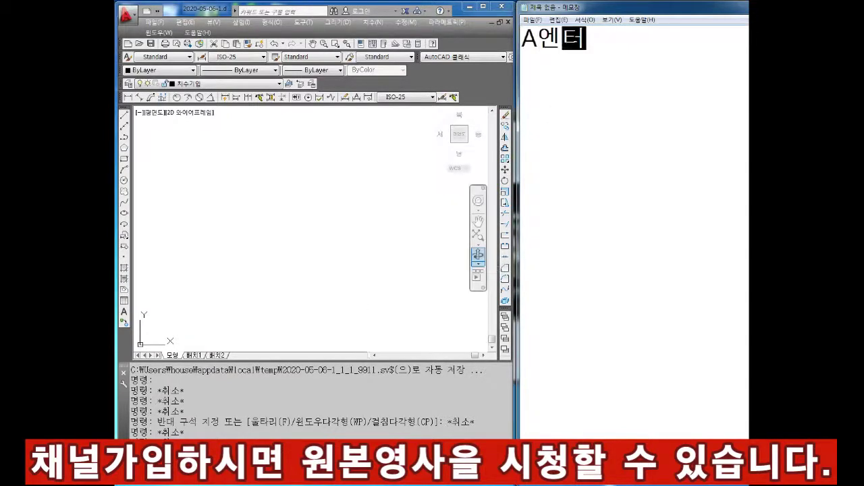
{"action": "key", "text": "Return"}
{"action": "type", "text": "C엔터"}
{"action": "key", "text": "Return"}
{"action": "type", "text": "으임의"}
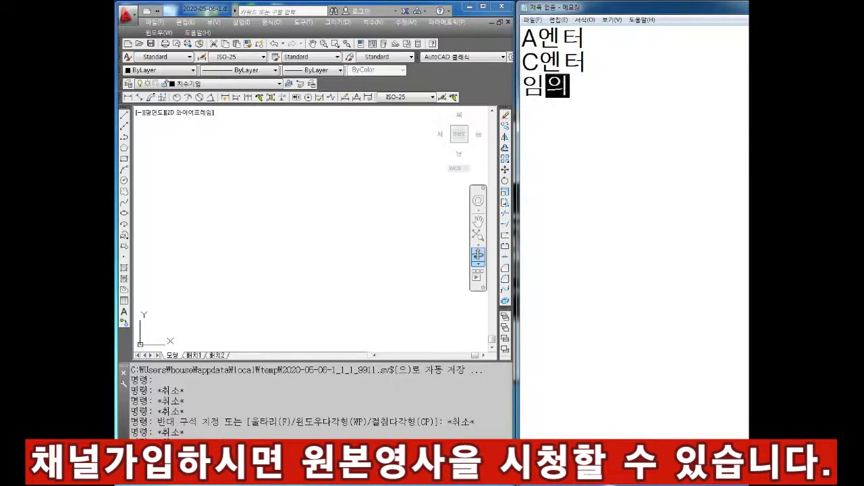
{"action": "type", "text": "점클릭"}
{"action": "key", "text": "Return"}
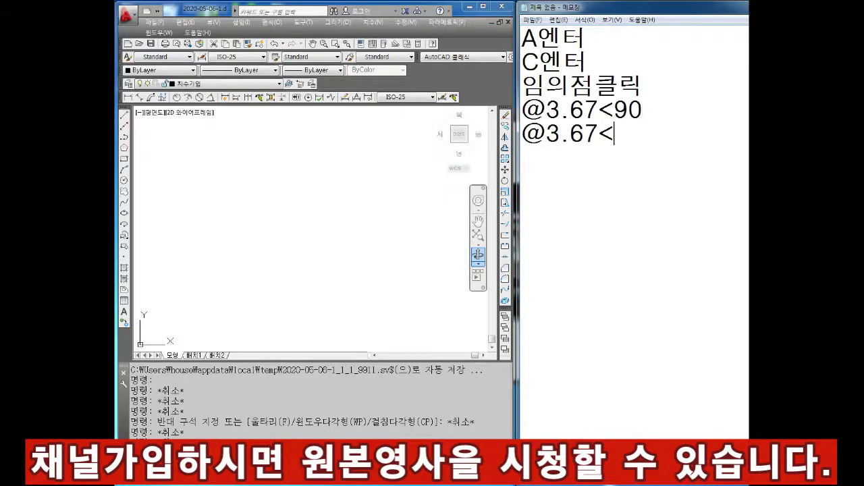
- Try the ARC command's start options, then restart ARC and pick a start point
{"action": "left_click", "coordinate": [285, 194]}
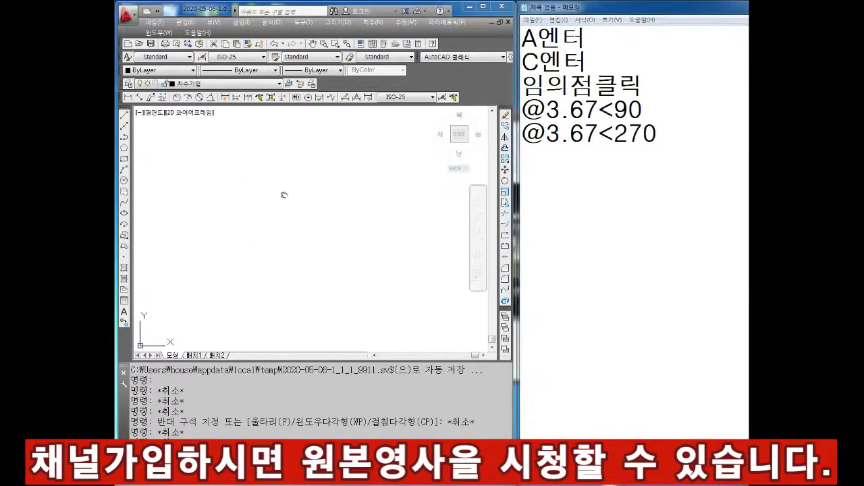
{"action": "key", "text": "Escape"}
{"action": "key", "text": "Escape"}
{"action": "key", "text": "Escape"}
{"action": "key", "text": "Escape"}
{"action": "key", "text": "Escape"}
{"action": "type", "text": "l"}
{"action": "key", "text": "Return"}
{"action": "key", "text": "Escape"}
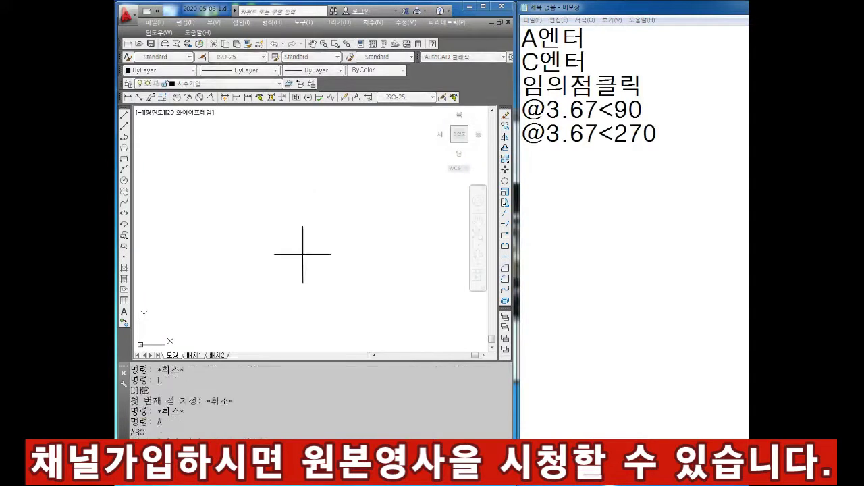
{"action": "type", "text": "a"}
{"action": "key", "text": "Return"}
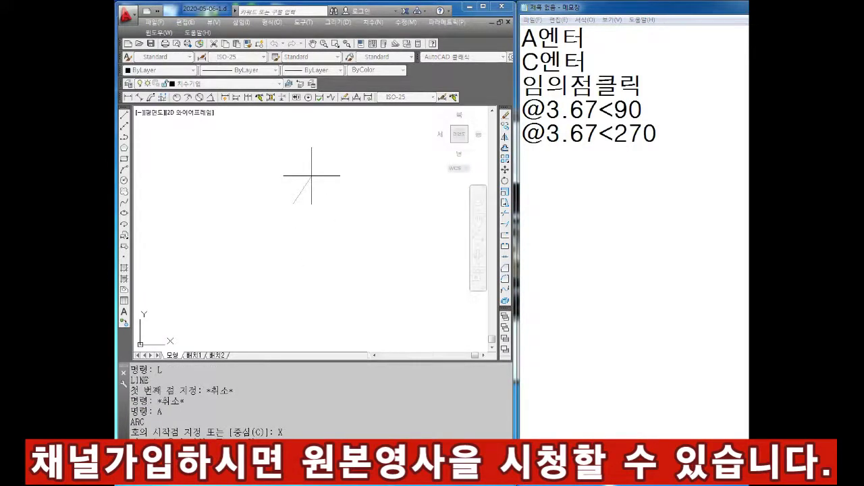
{"action": "key", "text": "Return"}
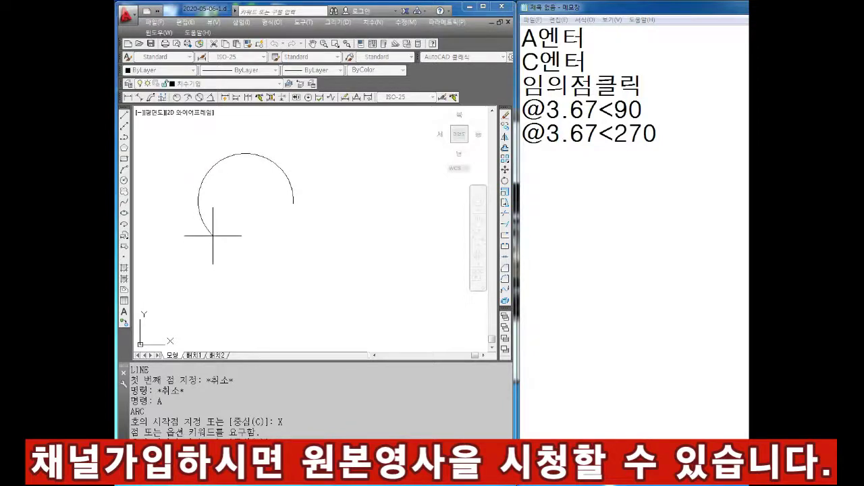
{"action": "key", "text": "Escape"}
{"action": "key", "text": "Escape"}
{"action": "key", "text": "Escape"}
{"action": "key", "text": "Escape"}
{"action": "key", "text": "Escape"}
{"action": "key", "text": "Escape"}
{"action": "type", "text": "A"}
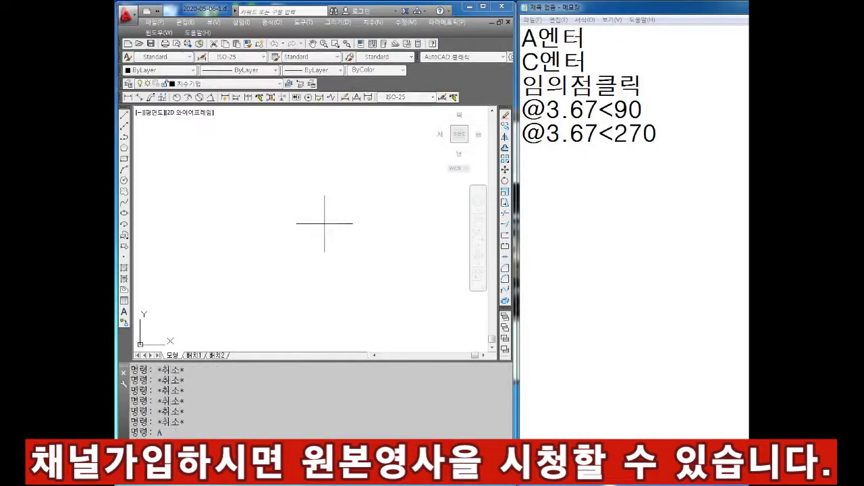
{"action": "key", "text": "Return"}
{"action": "left_click", "coordinate": [309, 217]}
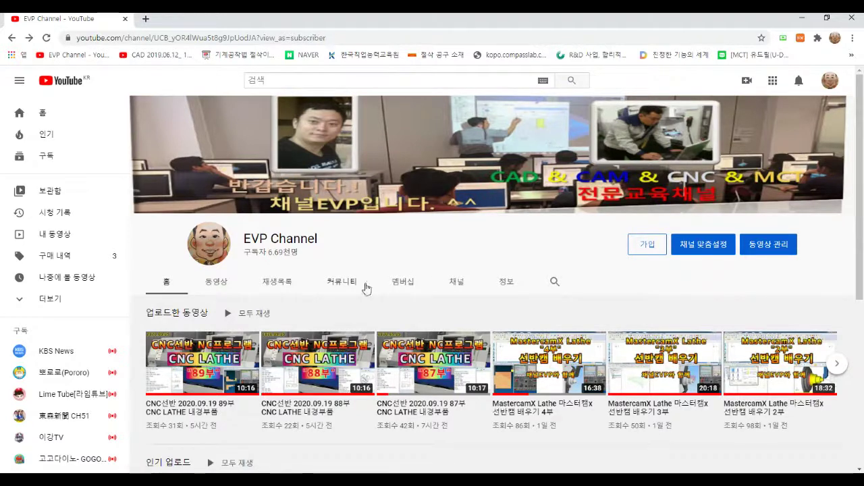
- Browse the channel's Community (커뮤니티) tab through its members-only CNC LATHE and Powermill posts
{"action": "scroll", "coordinate": [378, 202], "scroll_direction": "down", "scroll_amount": 1}
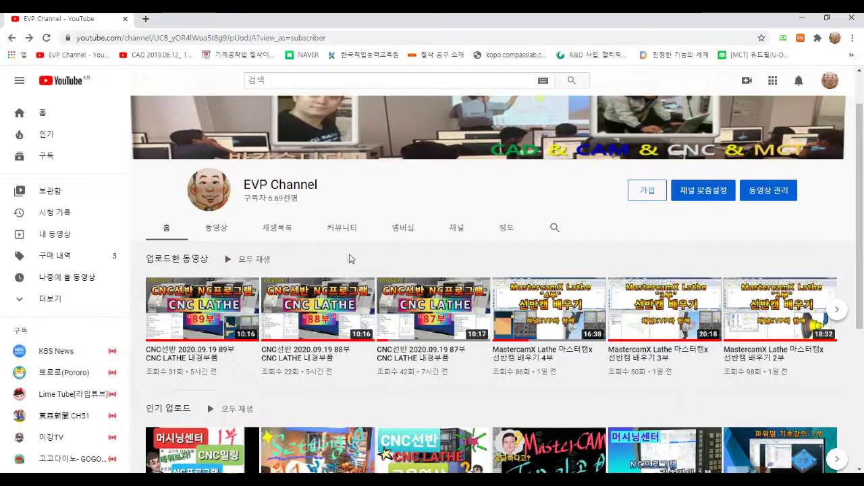
{"action": "left_click", "coordinate": [343, 230]}
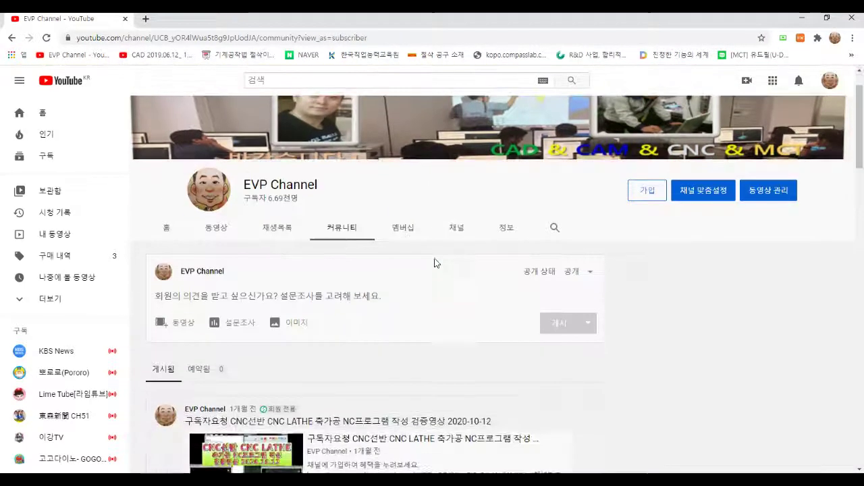
{"action": "scroll", "coordinate": [378, 328], "scroll_direction": "down", "scroll_amount": 2}
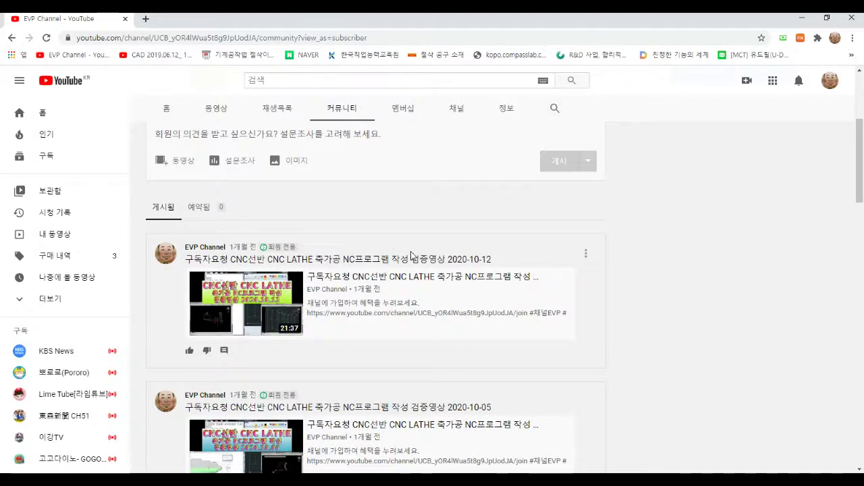
{"action": "scroll", "coordinate": [373, 280], "scroll_direction": "down", "scroll_amount": 2}
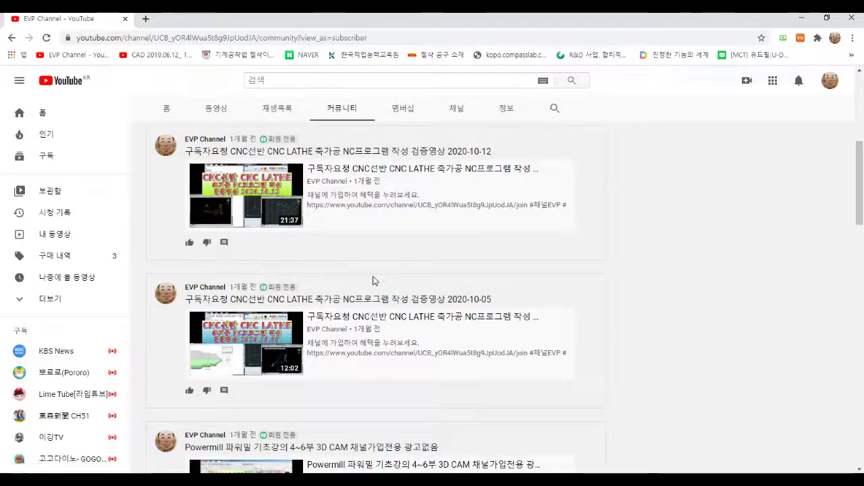
{"action": "scroll", "coordinate": [374, 280], "scroll_direction": "down", "scroll_amount": 2}
{"action": "scroll", "coordinate": [377, 277], "scroll_direction": "down", "scroll_amount": 1}
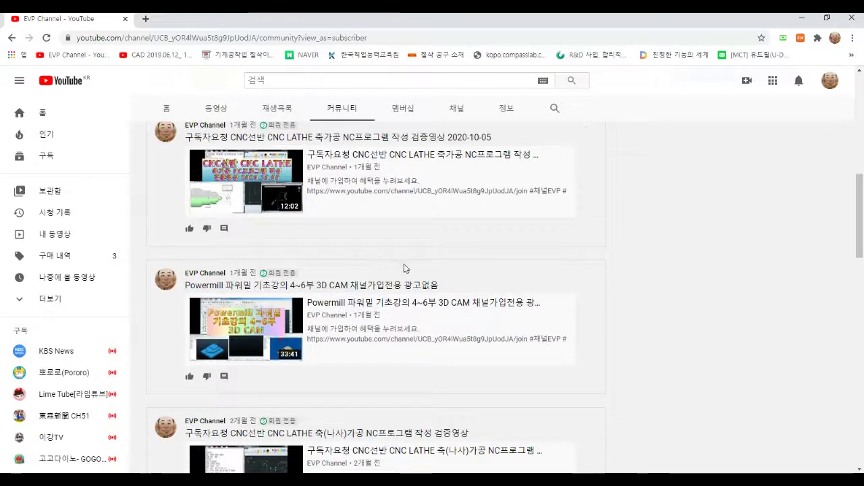
{"action": "scroll", "coordinate": [405, 269], "scroll_direction": "down", "scroll_amount": 2}
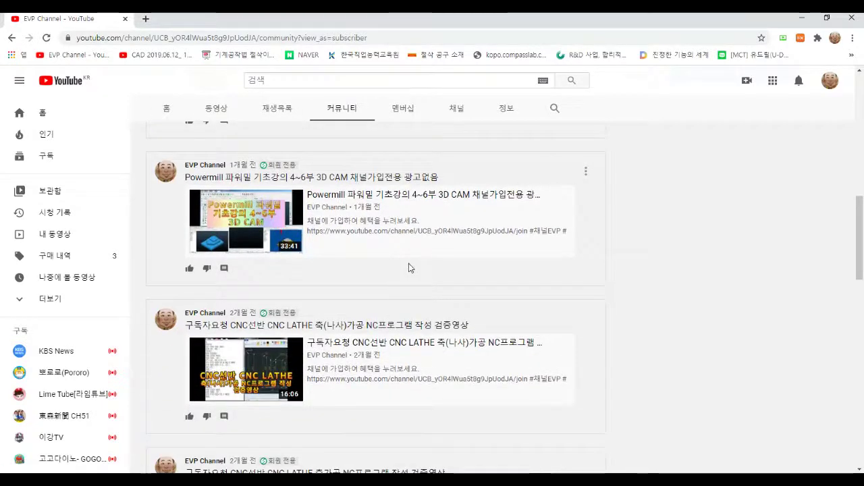